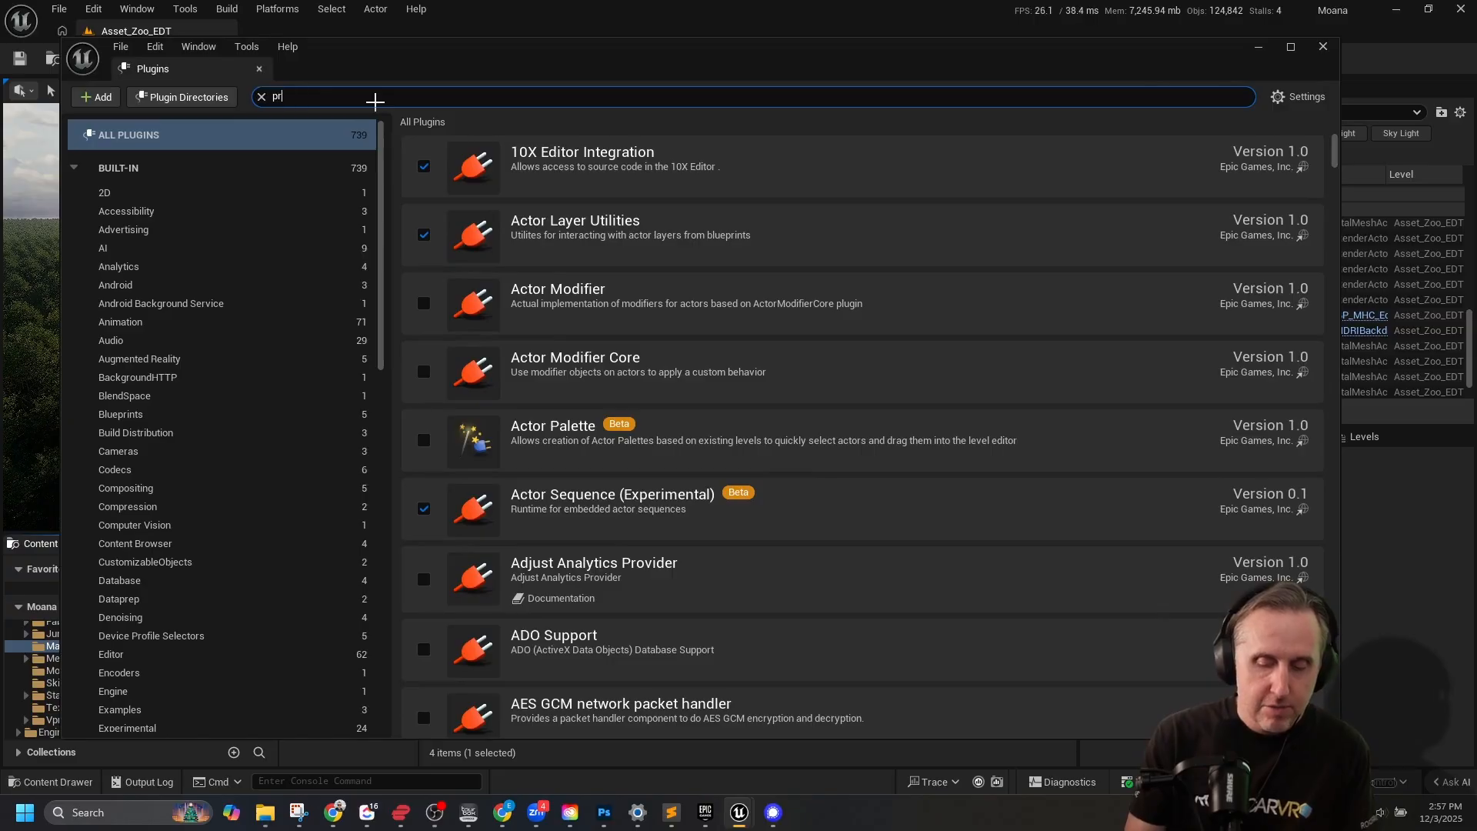
Search the plugin list for "procedural veg" to check the Procedural Vegetation Editor plugin.
type("ocedural")
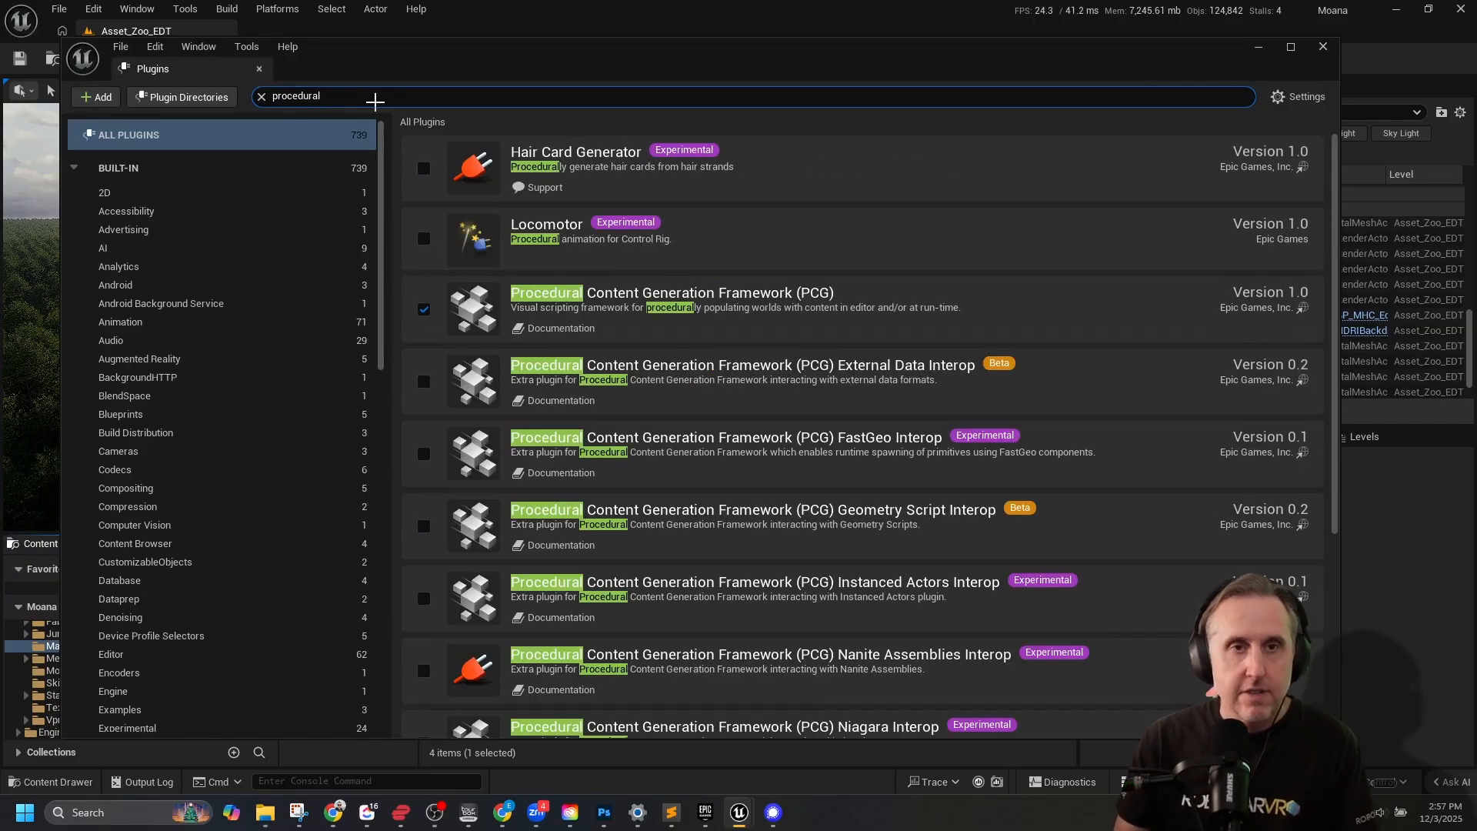
type(" veg")
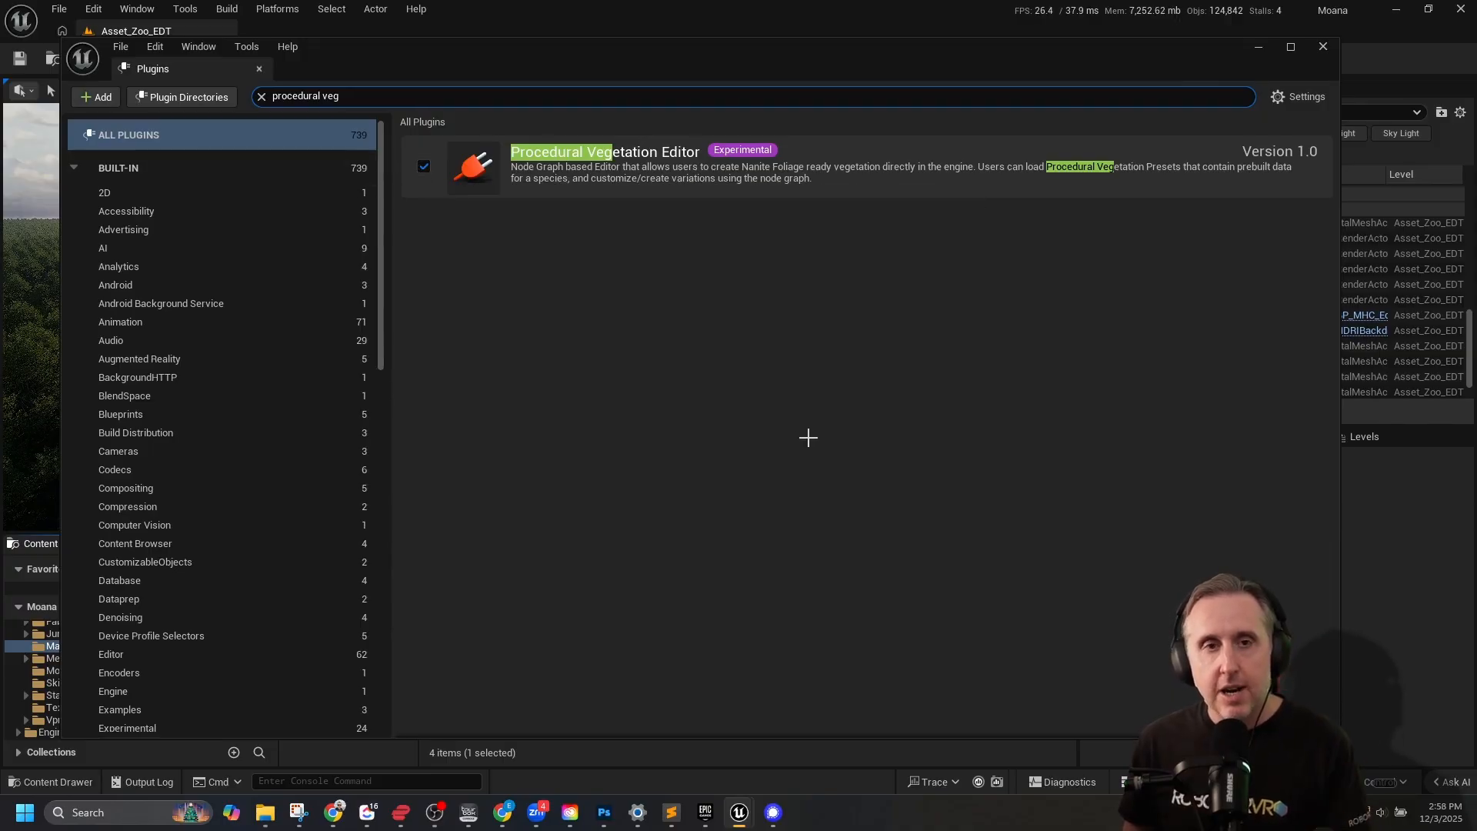
Look up the "nanite" options in the Project Settings and close the settings window.
left_click(121, 46)
left_click(152, 48)
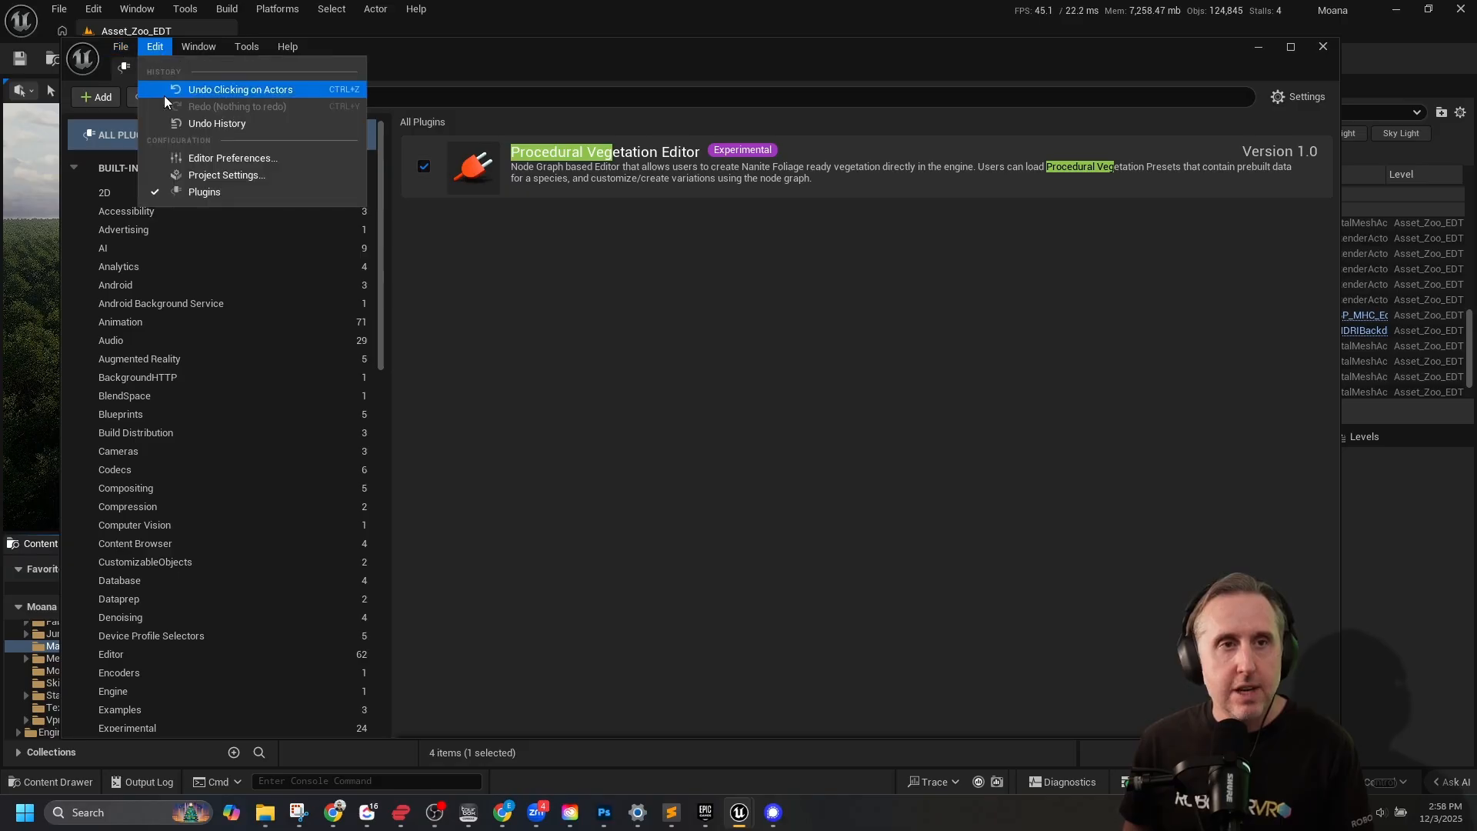
left_click(188, 172)
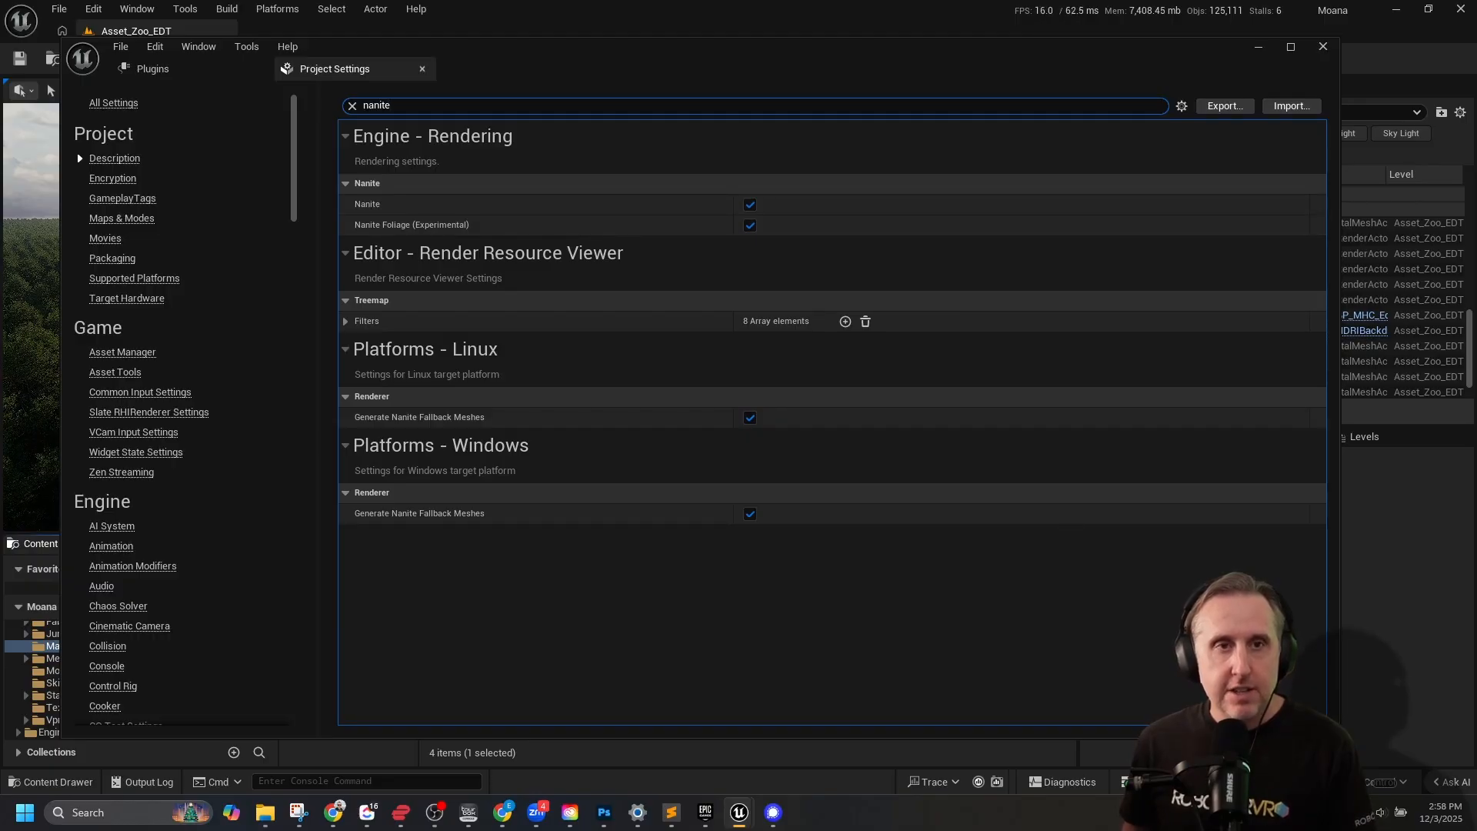
left_click(1318, 51)
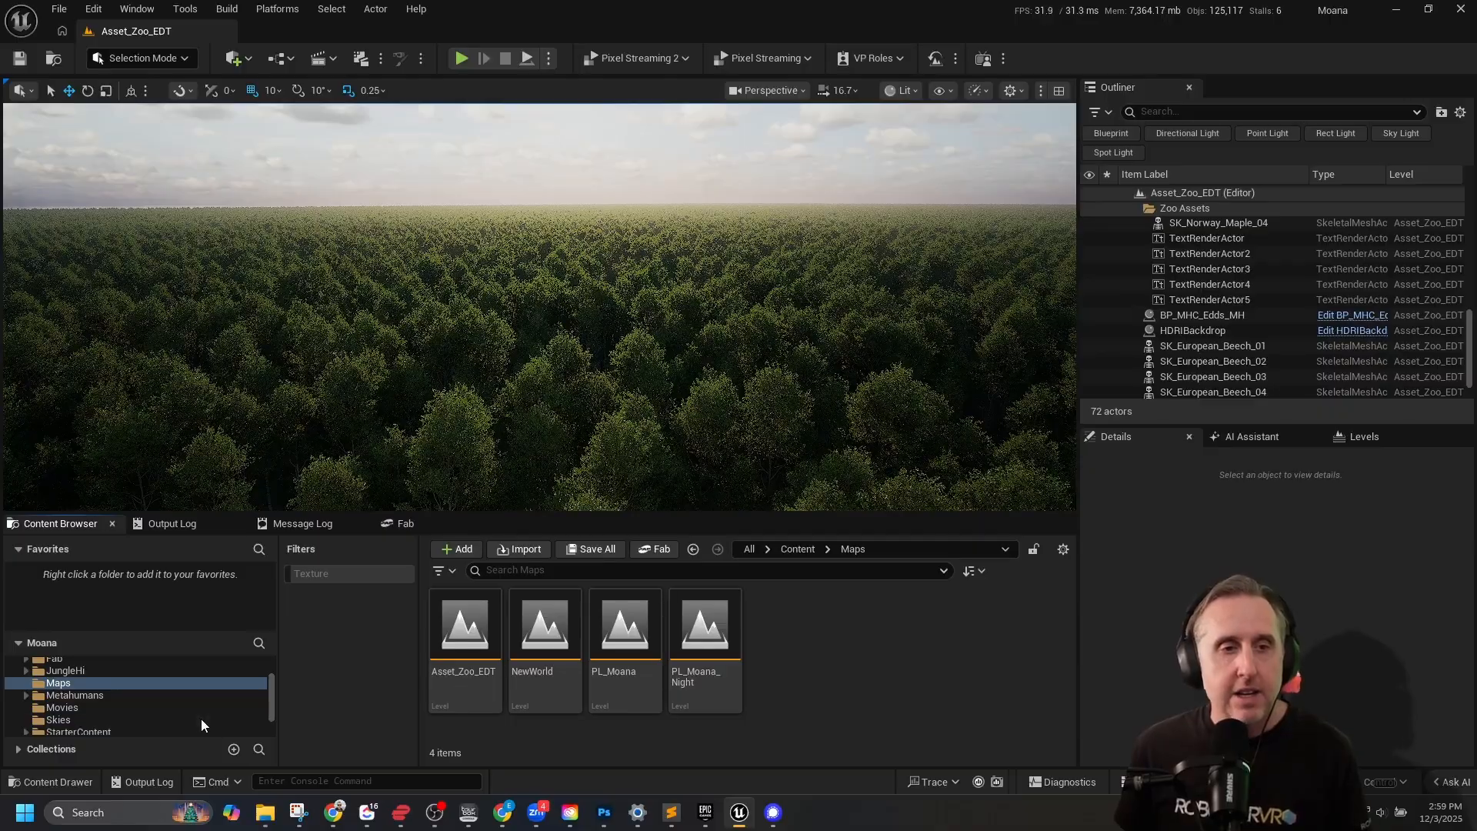
Expand the Engine and Plugins folders in the content tree and check the Plugin Content visibility option.
scroll(146, 685, "down", 2)
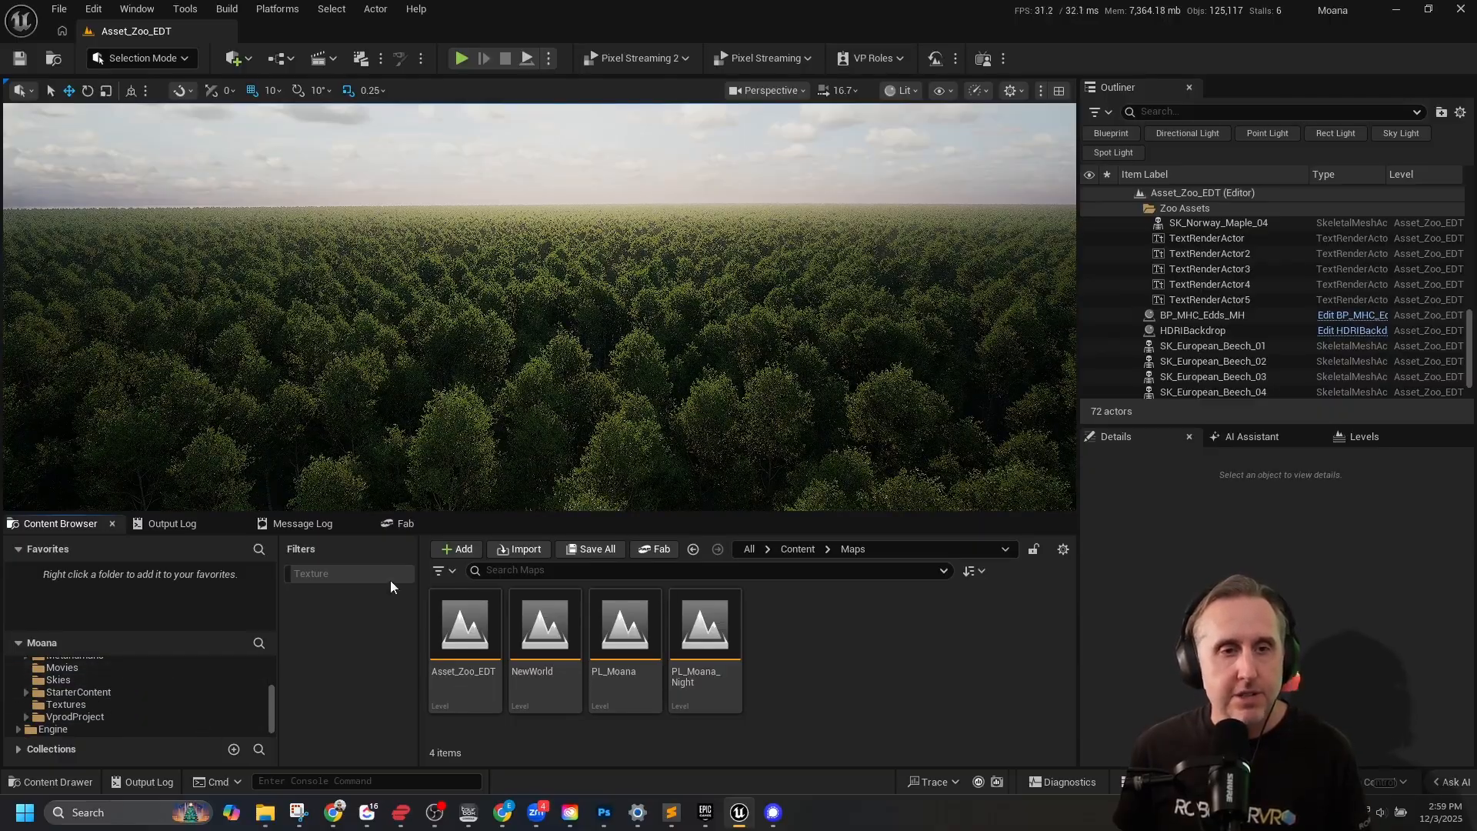
left_click_drag(554, 462, 554, 396)
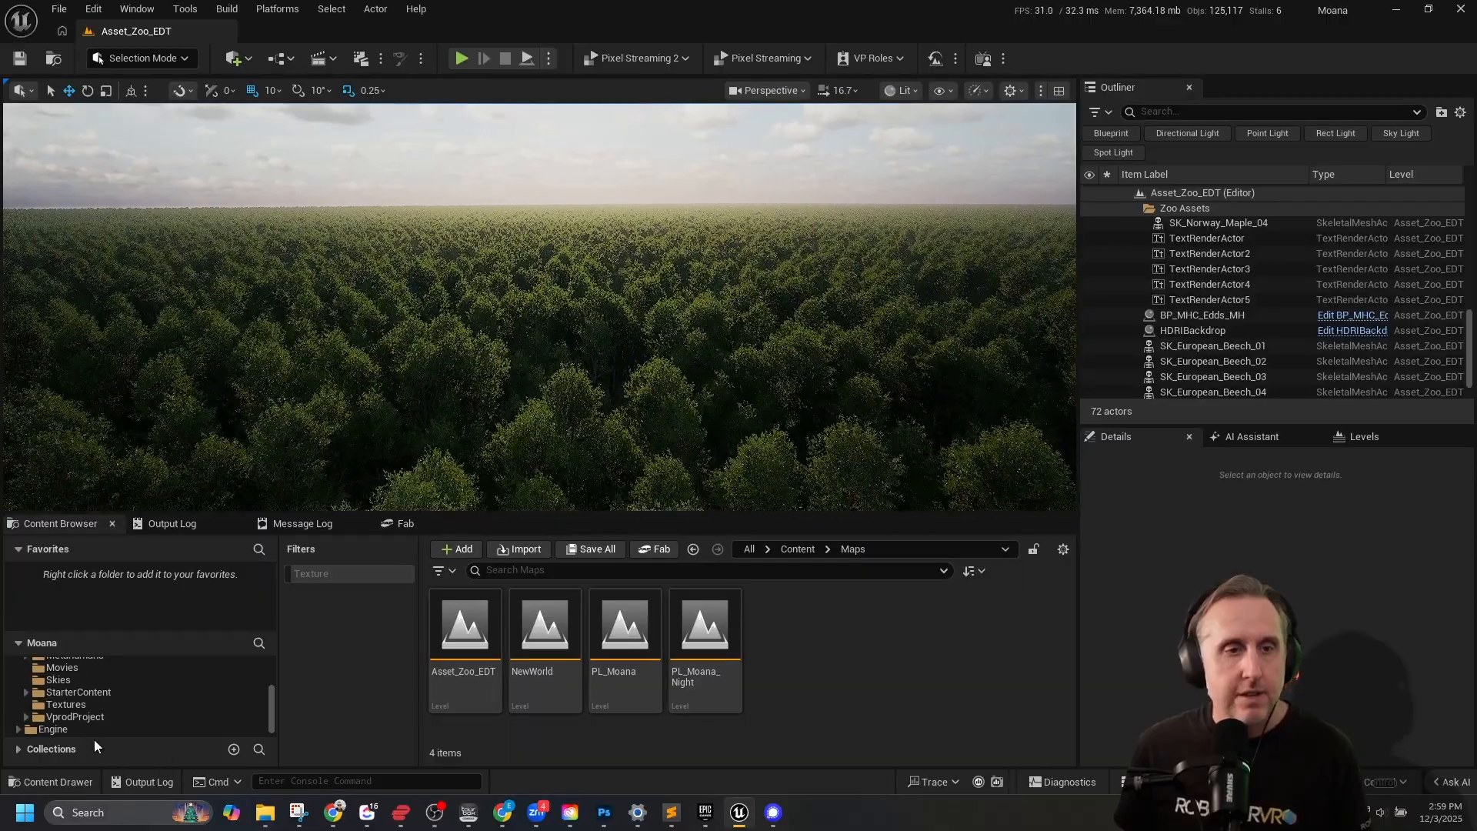
left_click(19, 730)
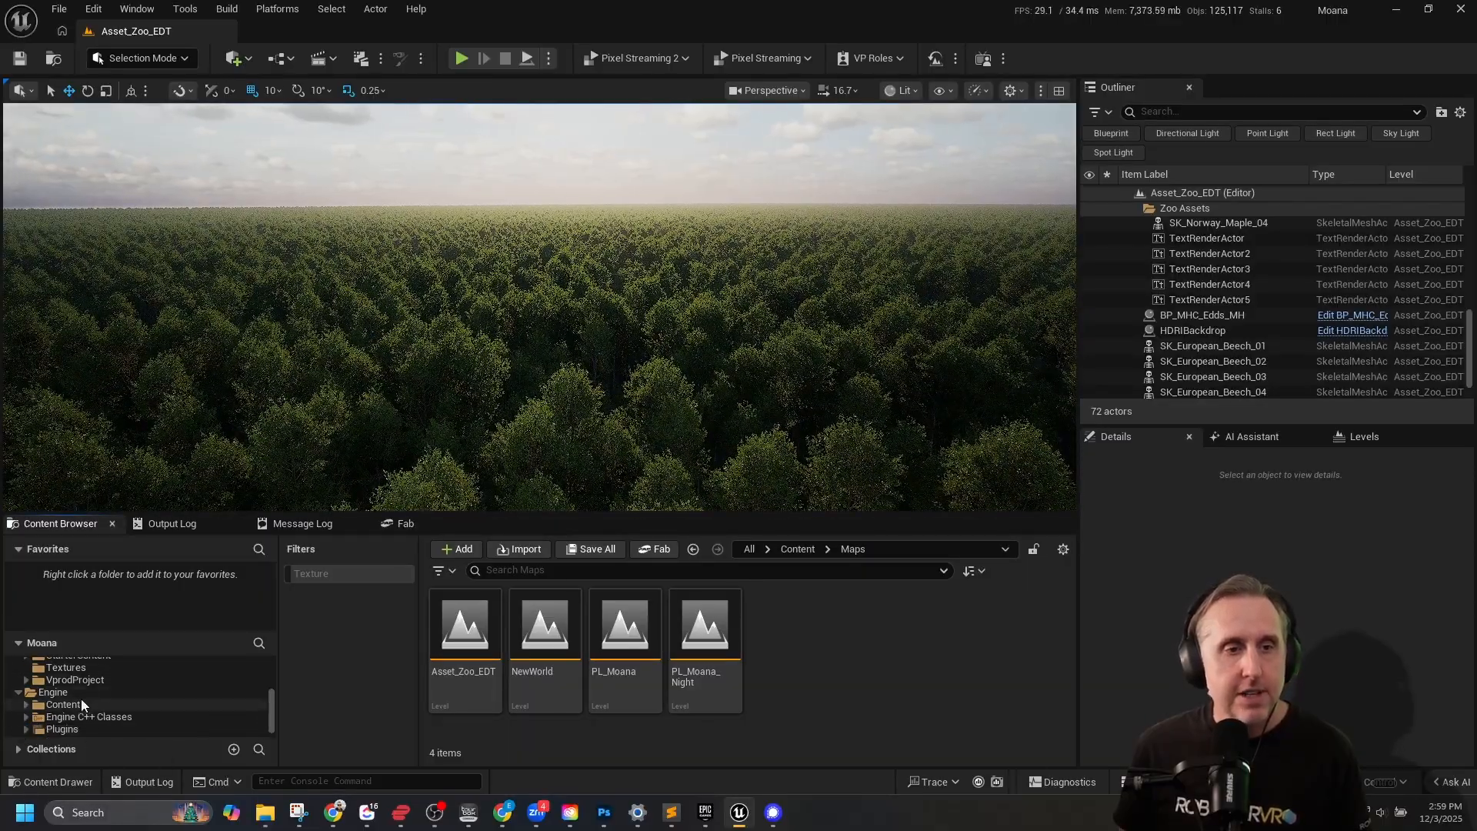
left_click(26, 729)
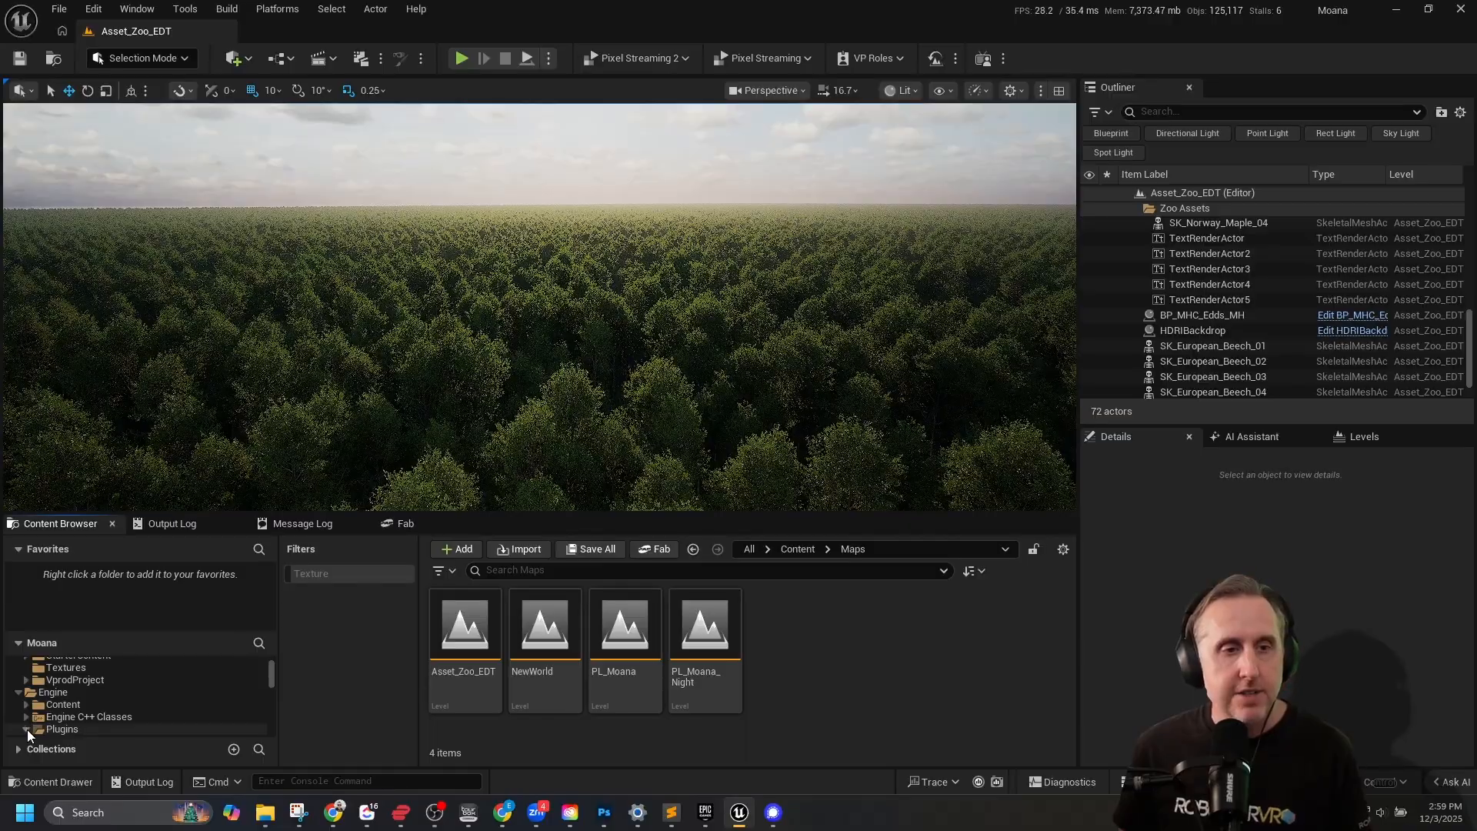
scroll(139, 690, "down", 3)
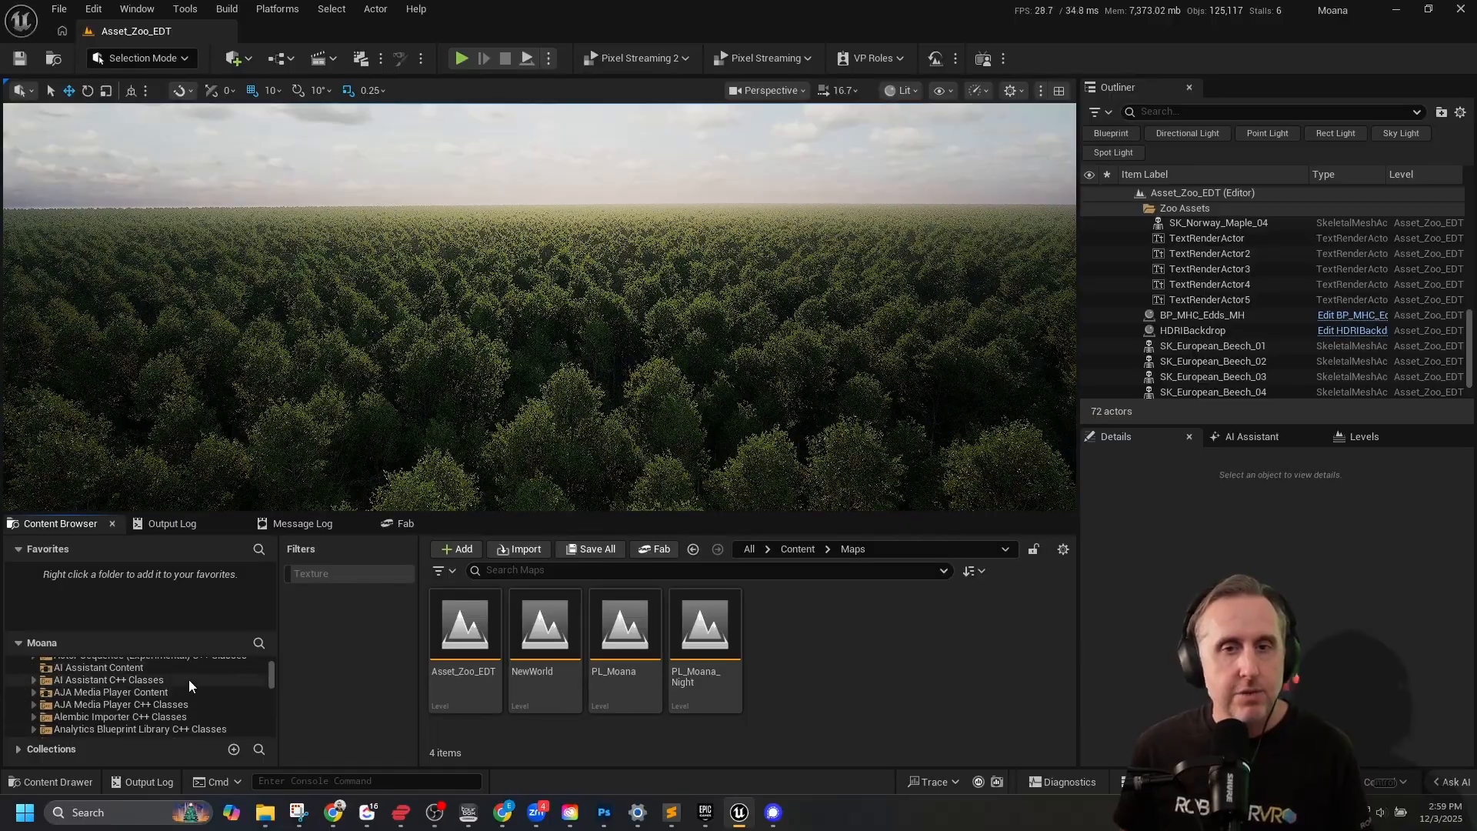
scroll(121, 681, "down", 3)
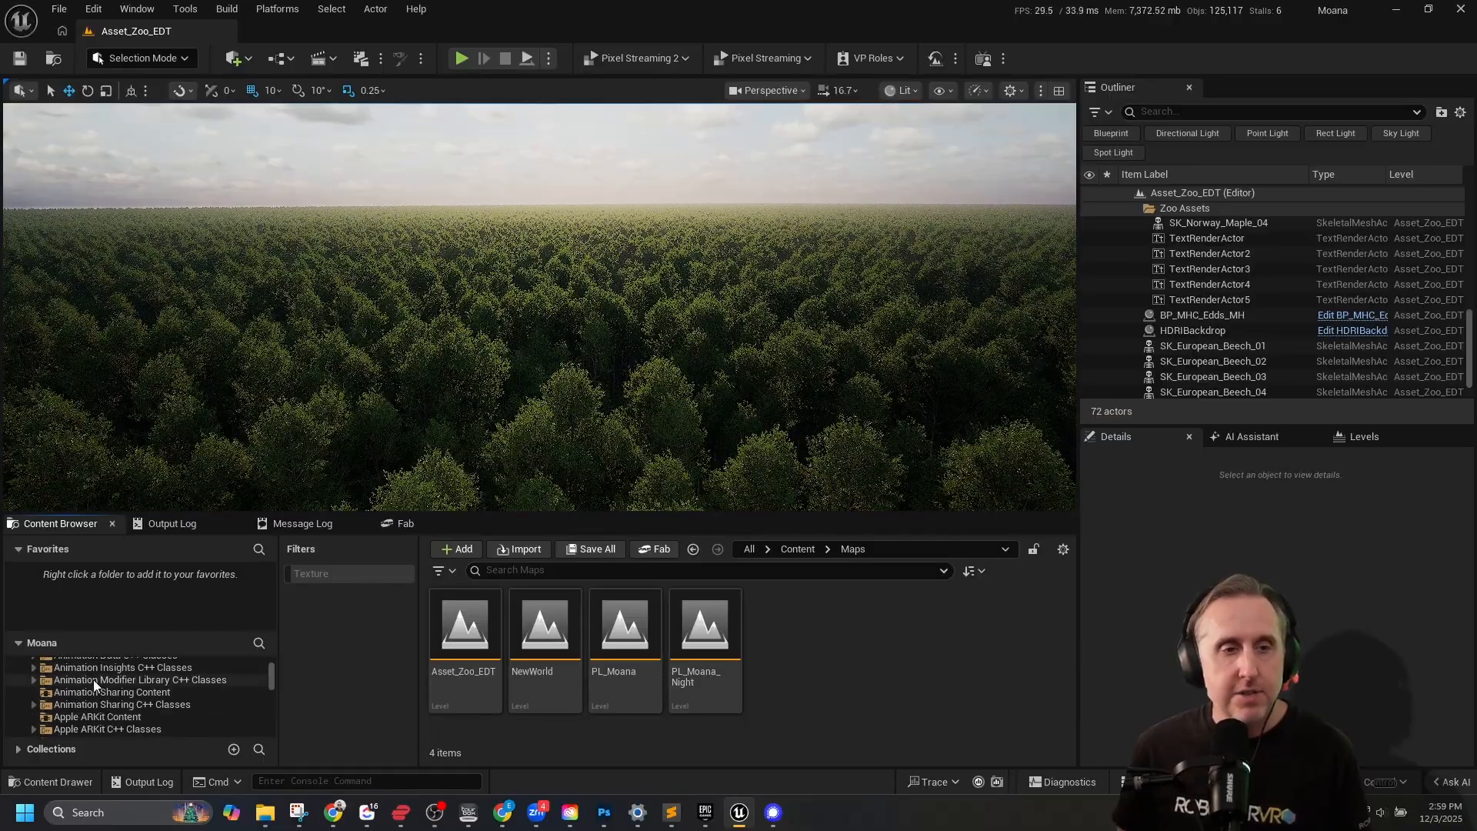
left_click(1062, 550)
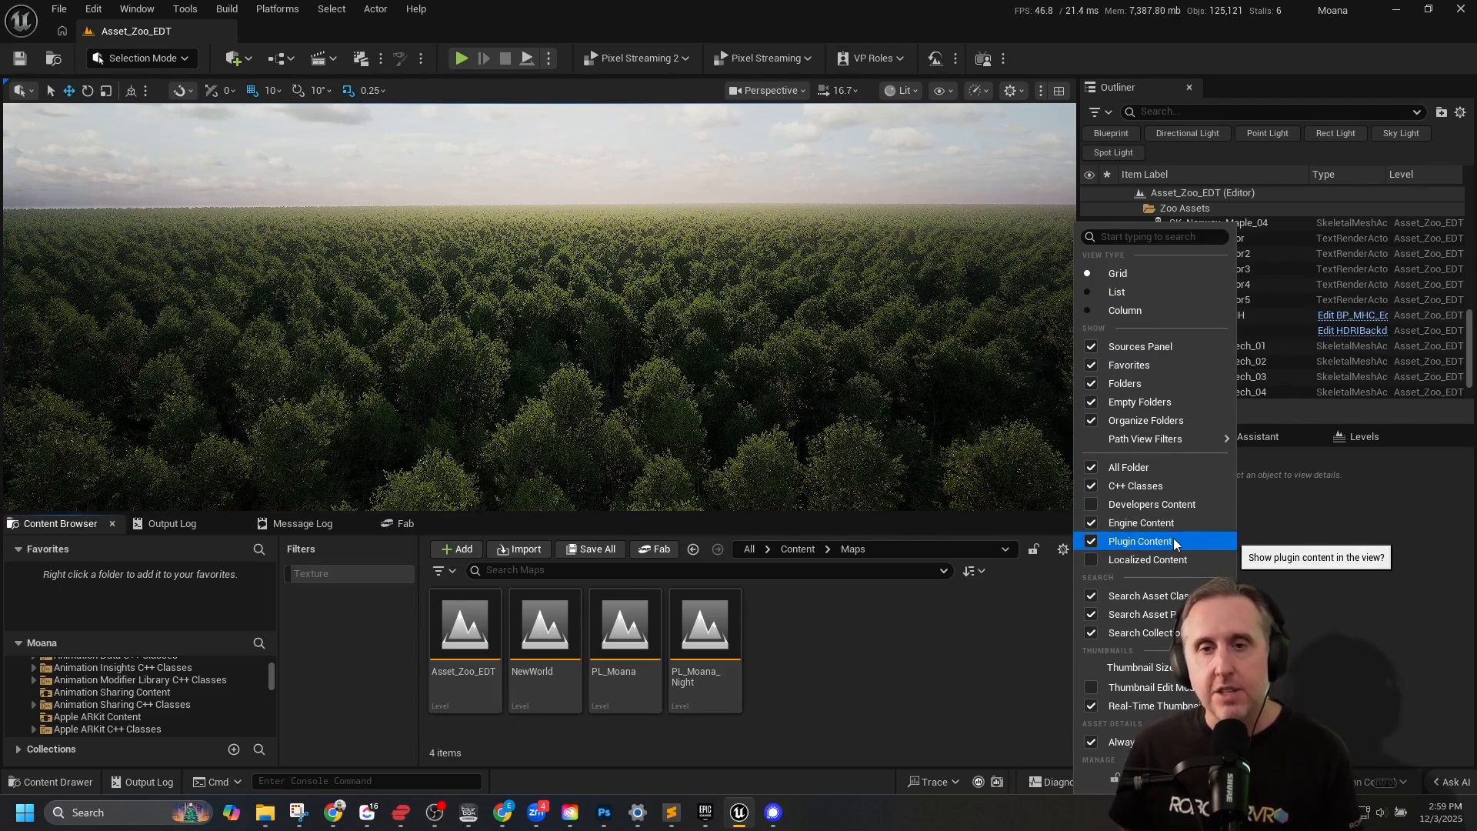
left_click(927, 634)
Find the Procedural Vegetation Editor Content folder among the engine plugins and expand it.
scroll(117, 679, "down", 10)
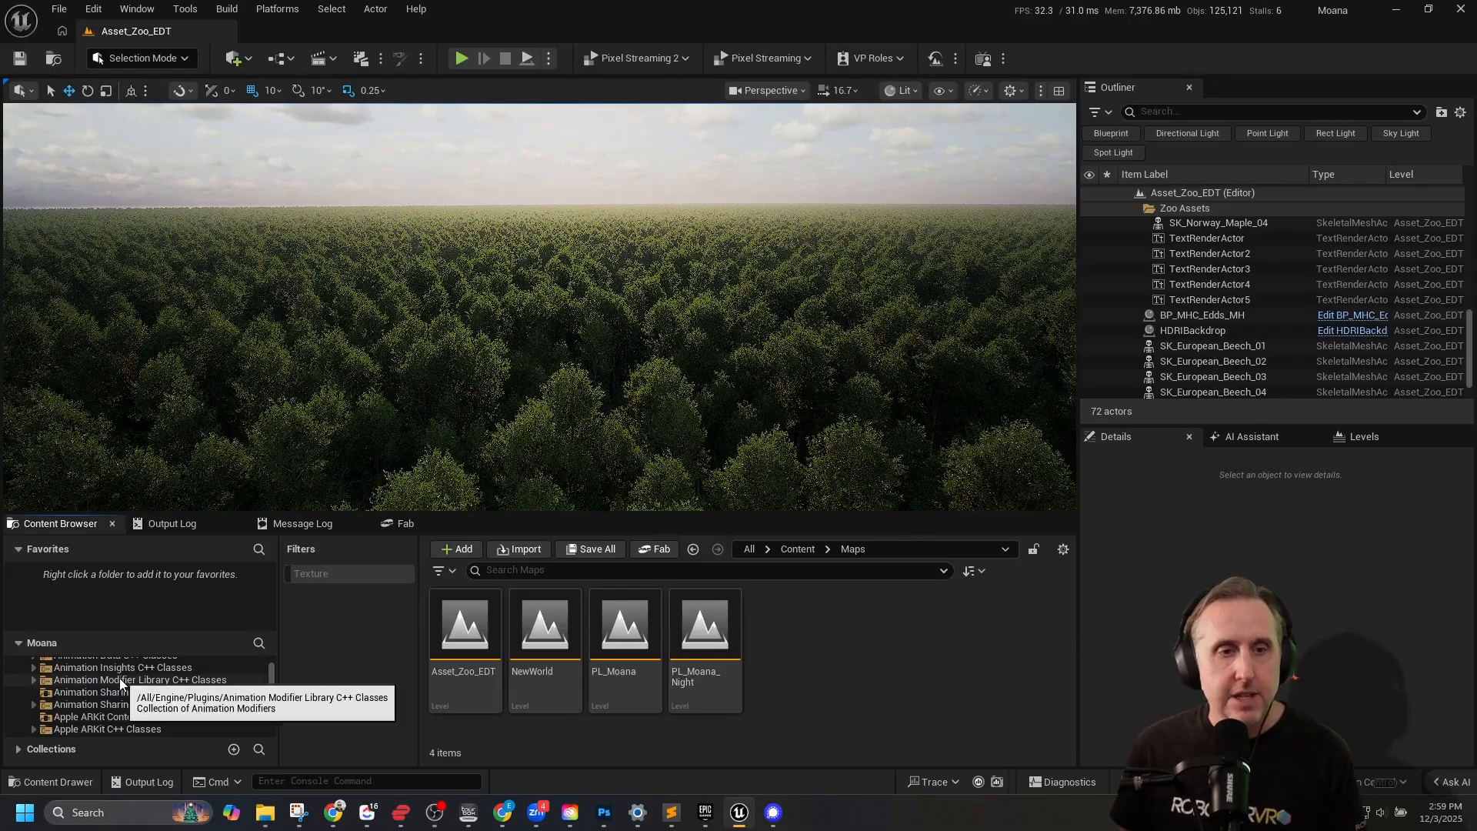
scroll(118, 680, "down", 8)
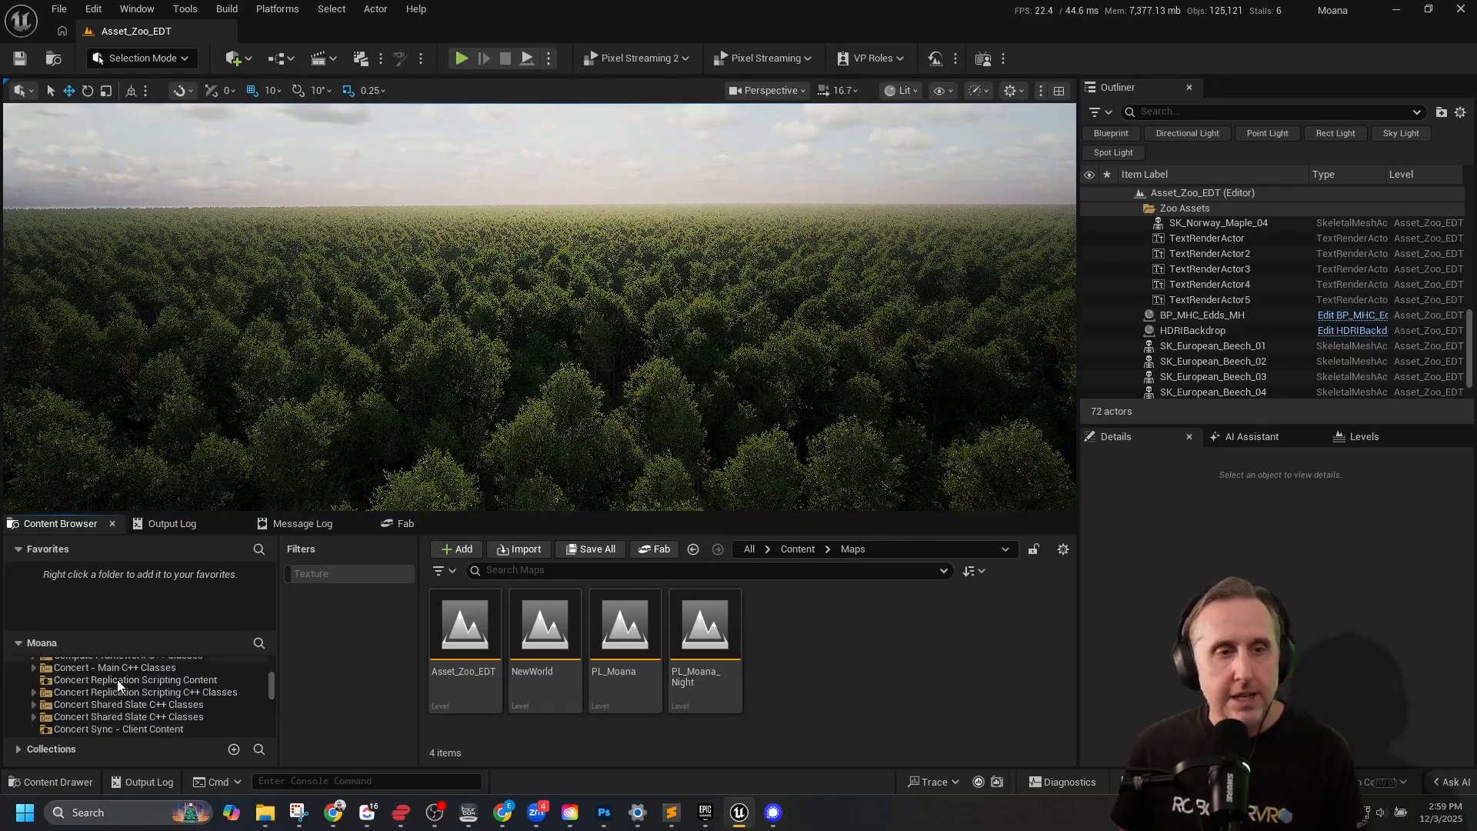
scroll(118, 681, "down", 10)
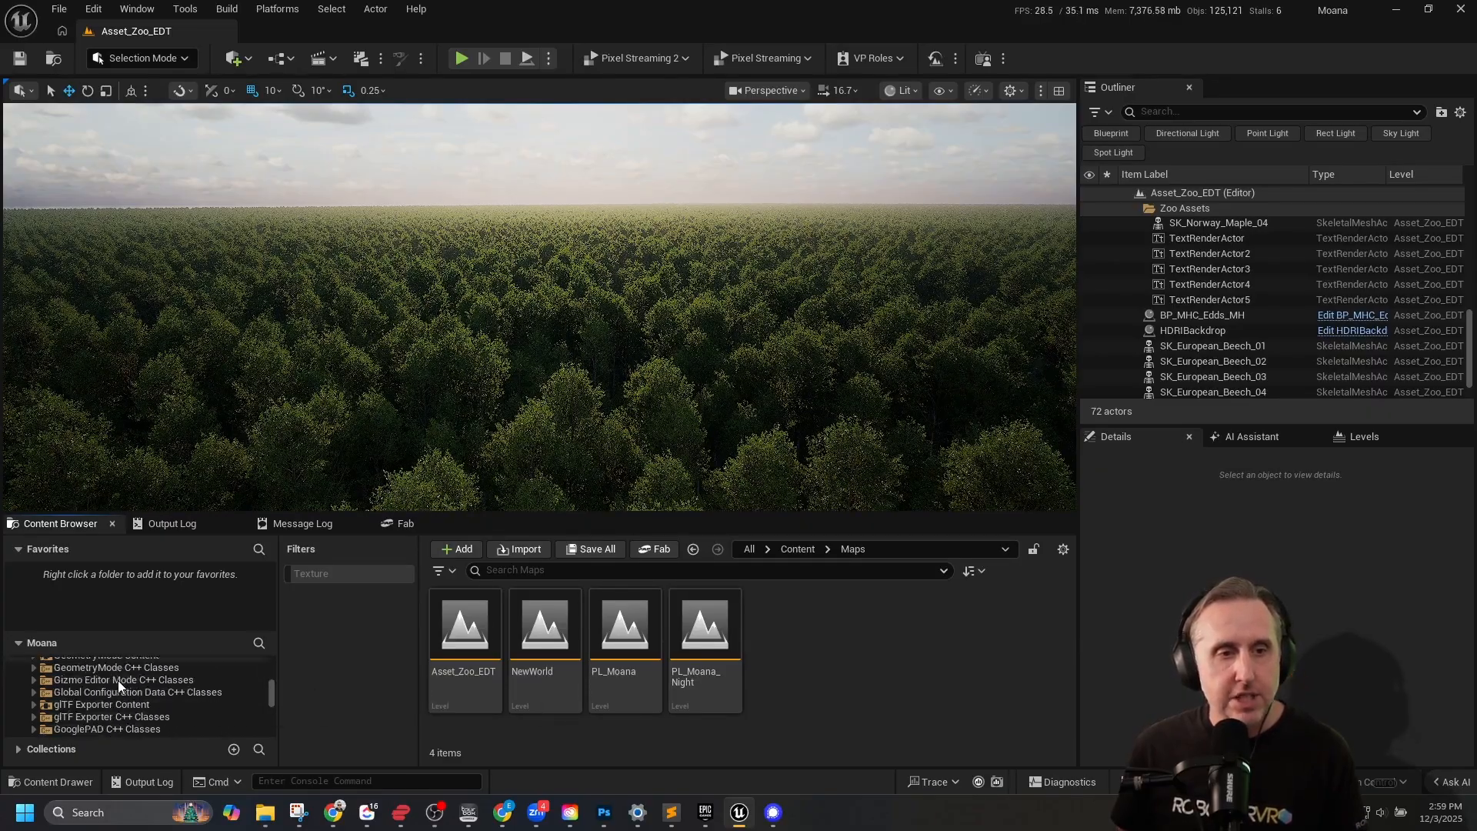
scroll(118, 697, "down", 8)
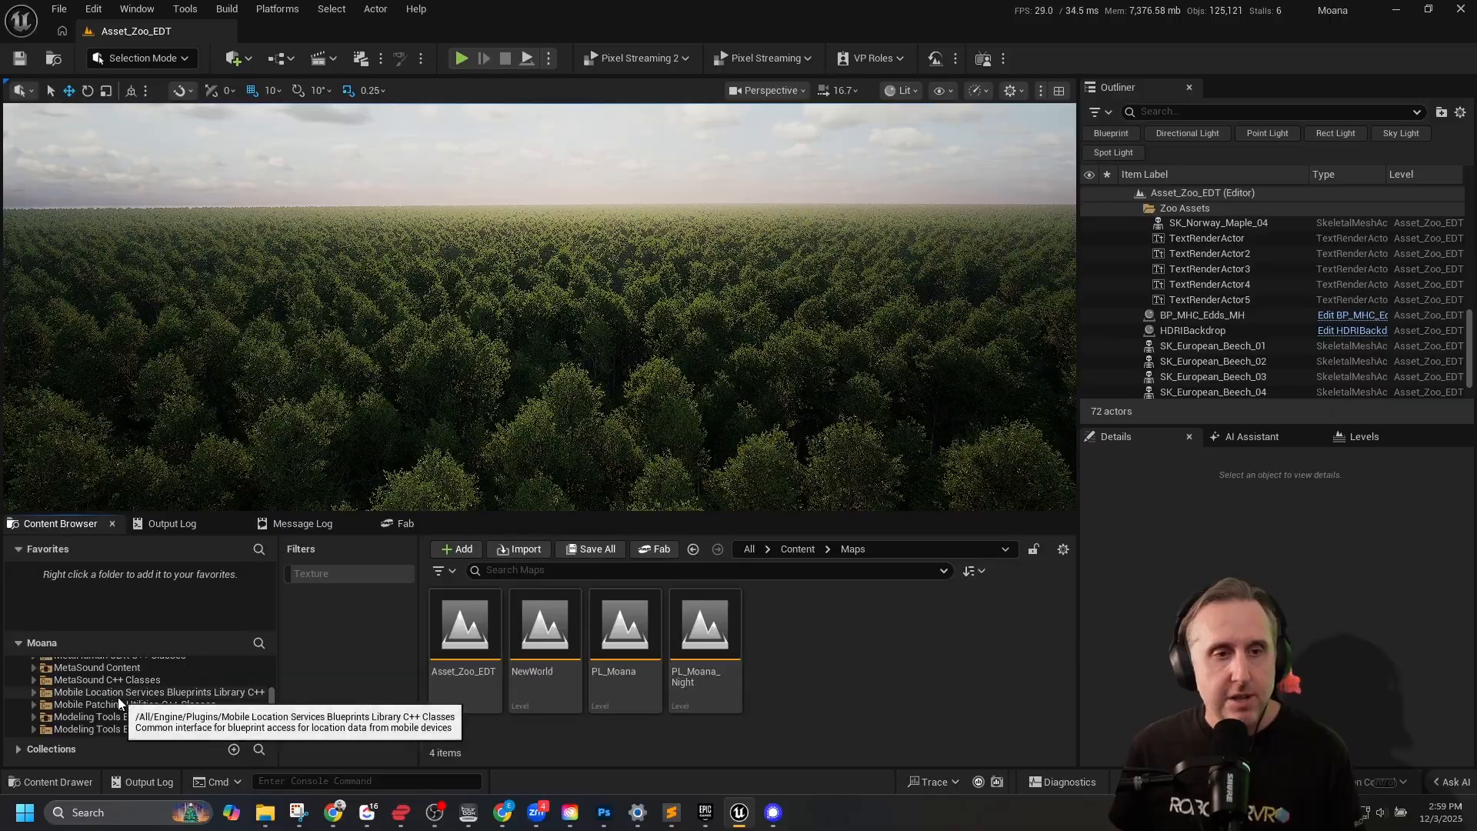
scroll(117, 697, "down", 8)
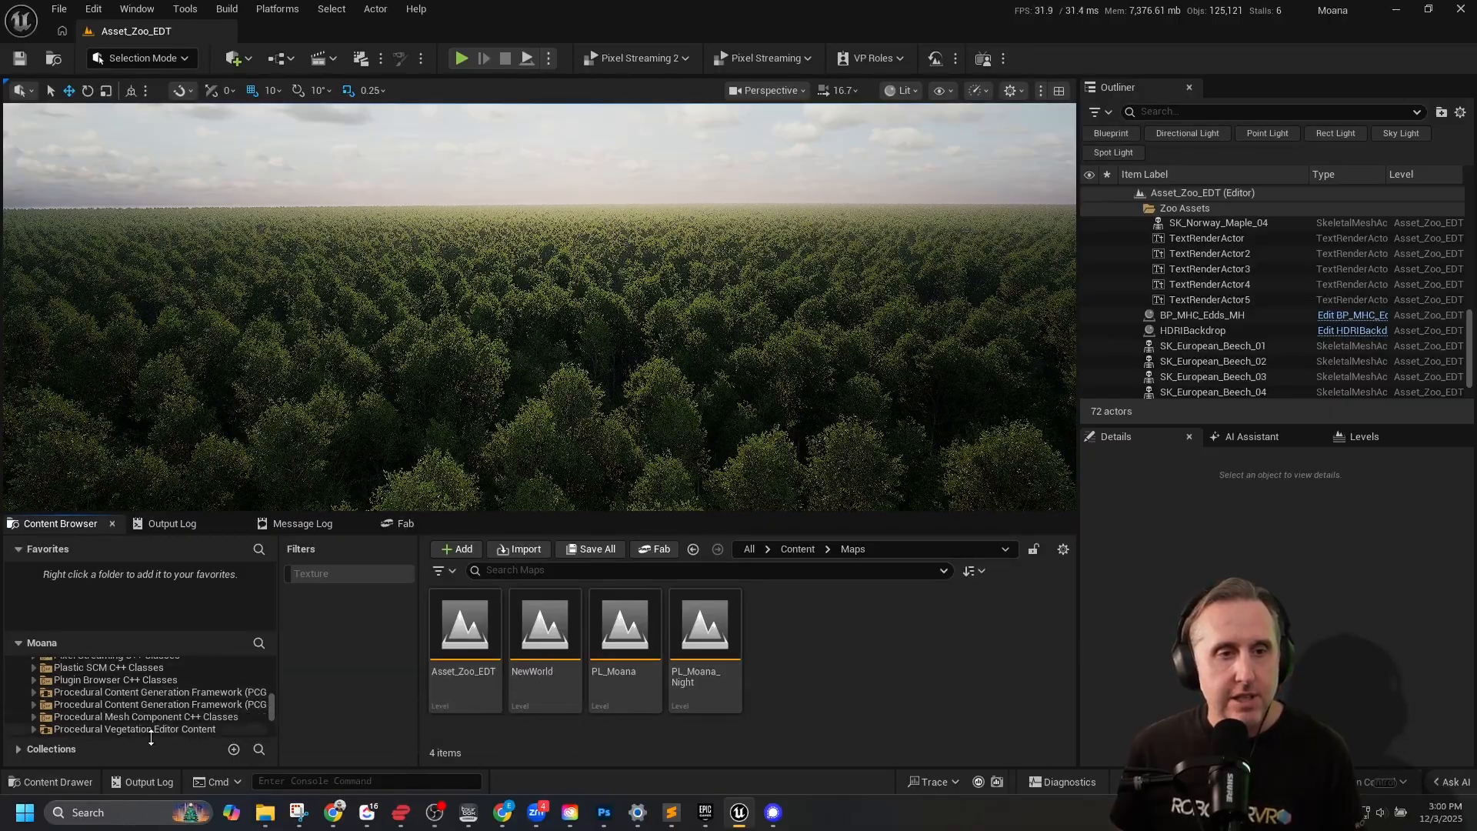
scroll(163, 713, "down", 2)
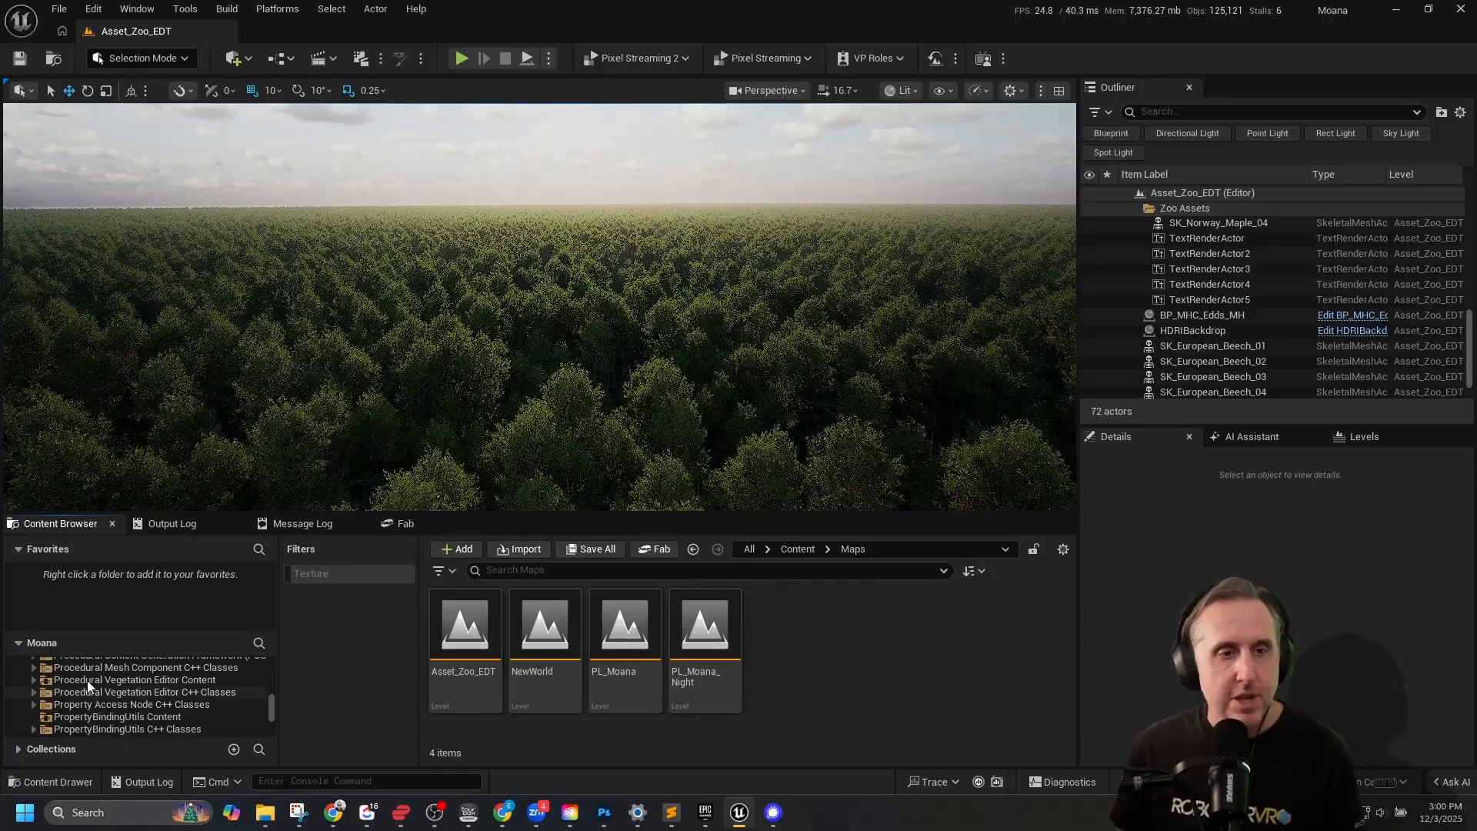
left_click(33, 680)
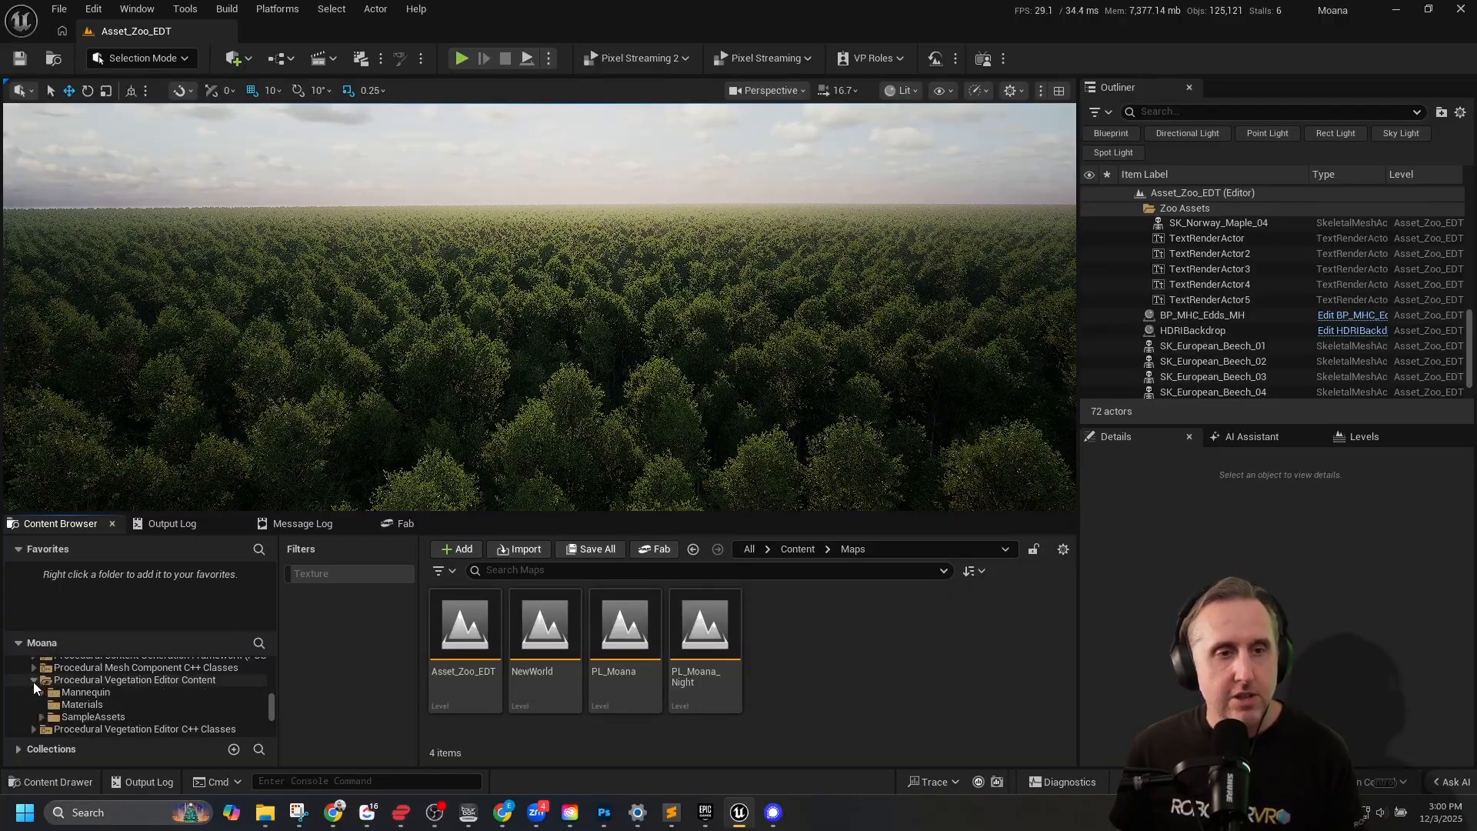
Enlarge the Content Browser and open the Maps folder inside the plugin's SampleAssets folder.
left_click(547, 508)
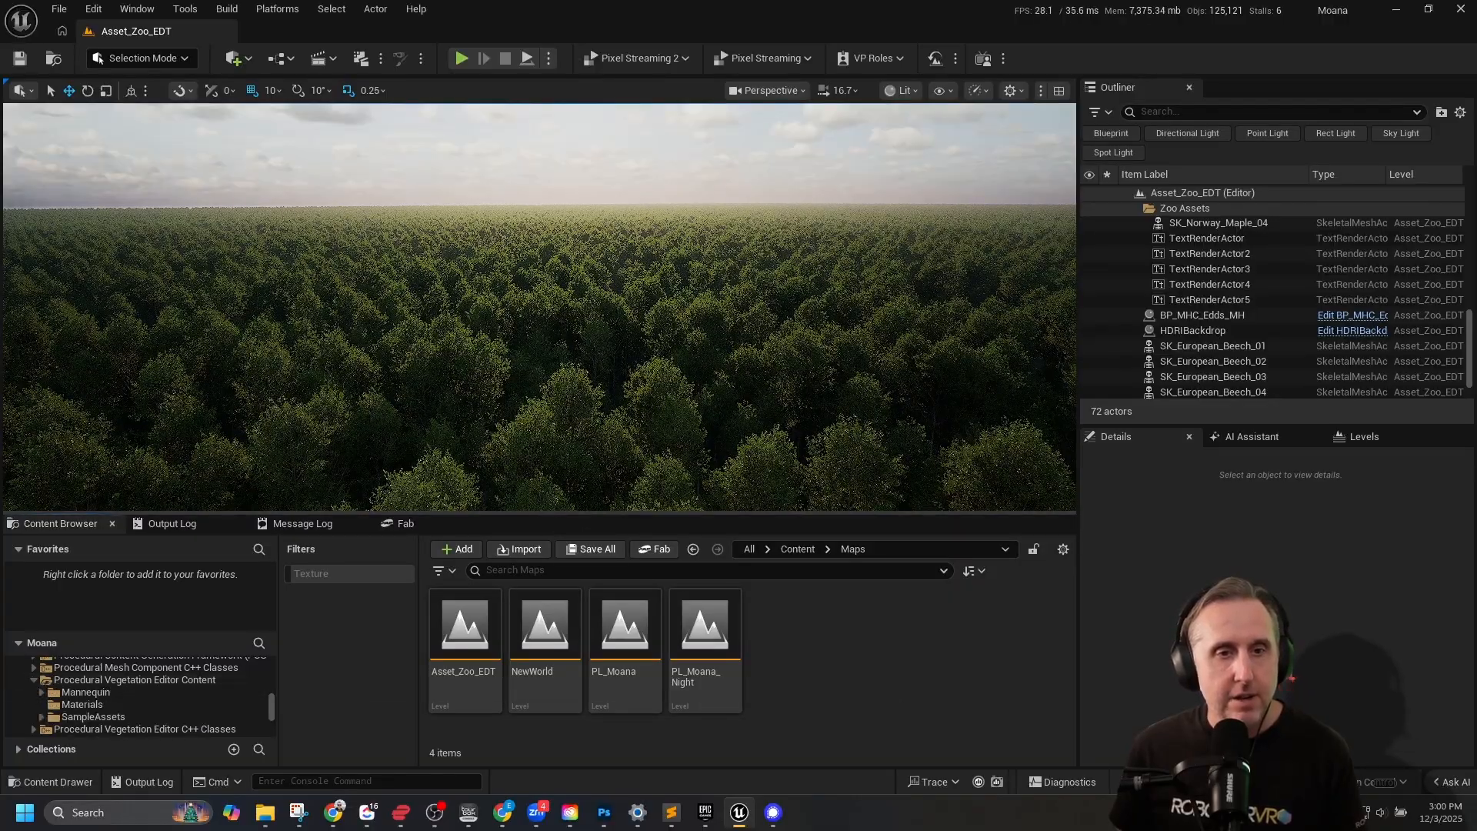
left_click_drag(544, 514, 539, 413)
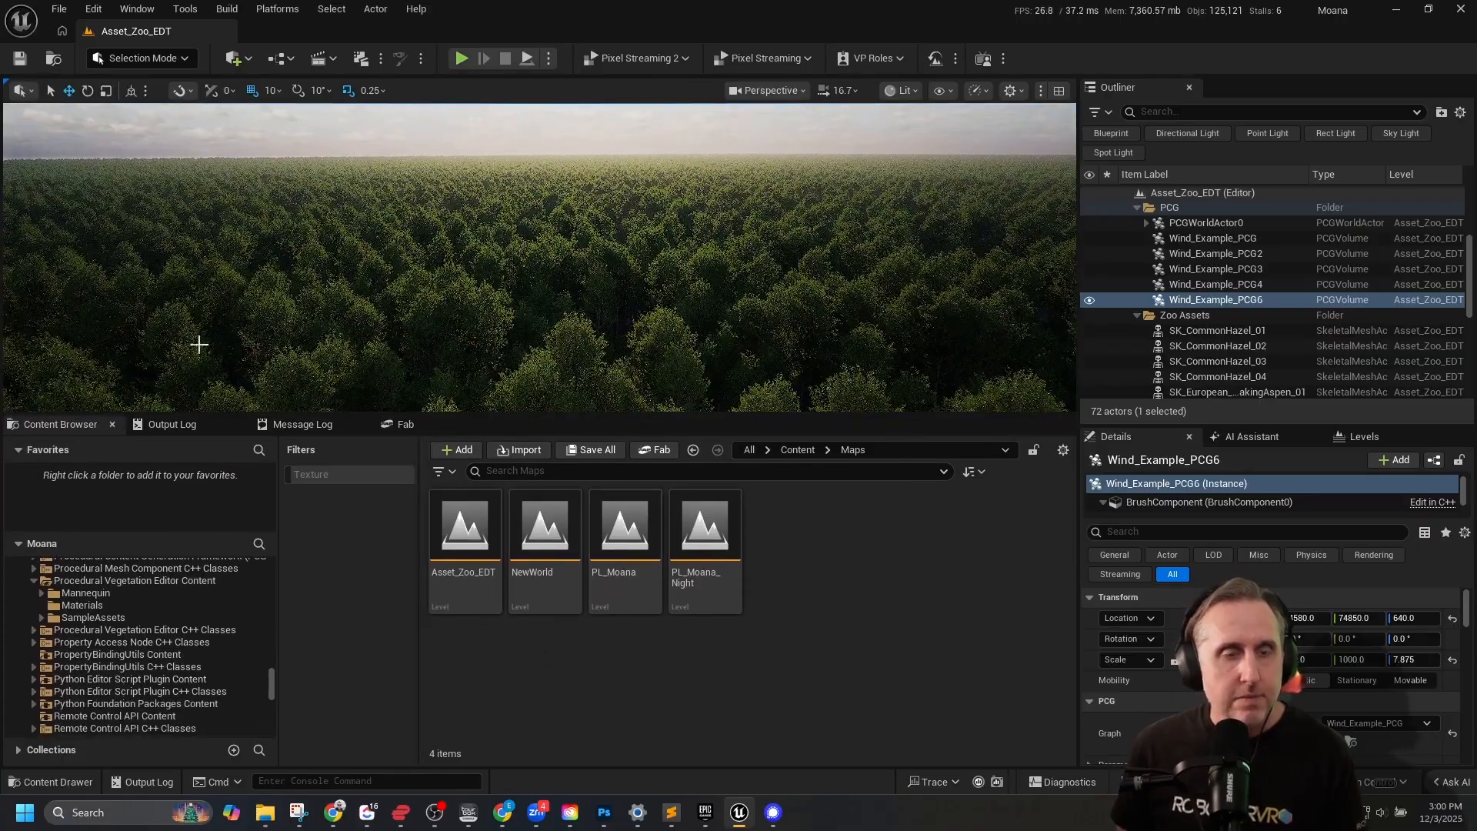
left_click(42, 617)
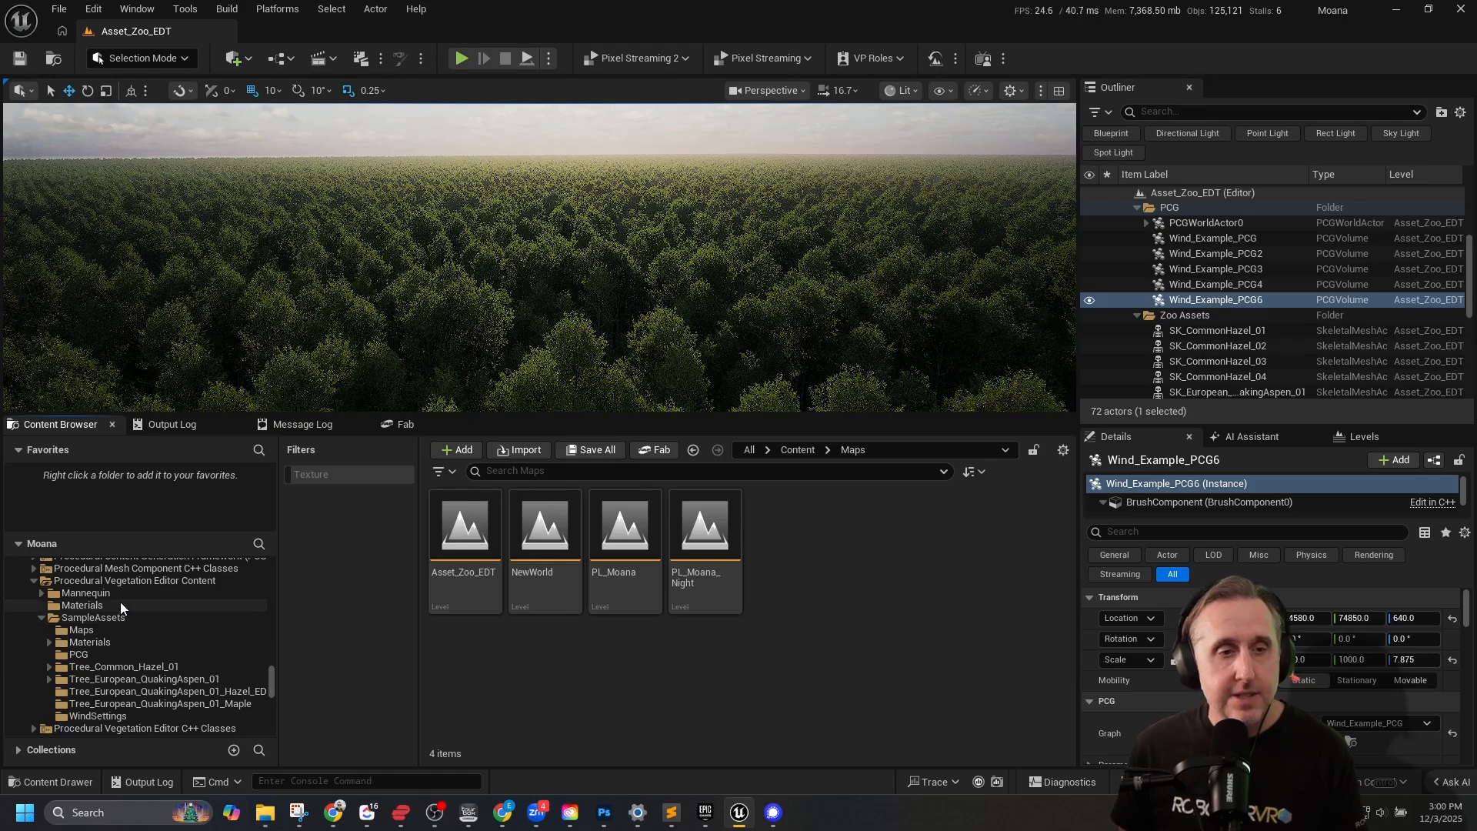
left_click(80, 629)
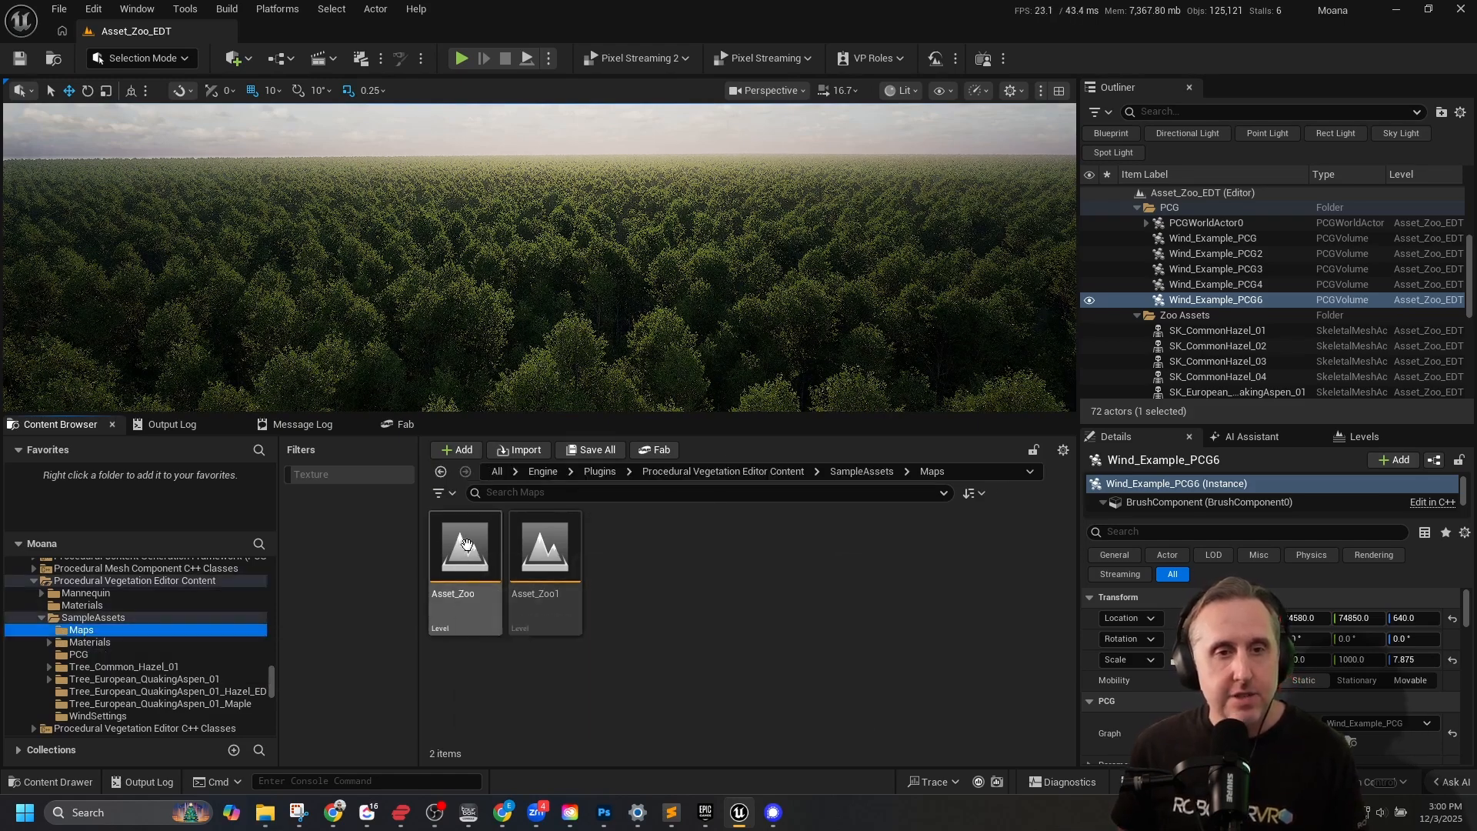
Inspect the Asset_Zoo sample level's asset information and the actions available for it.
mouse_move(457, 544)
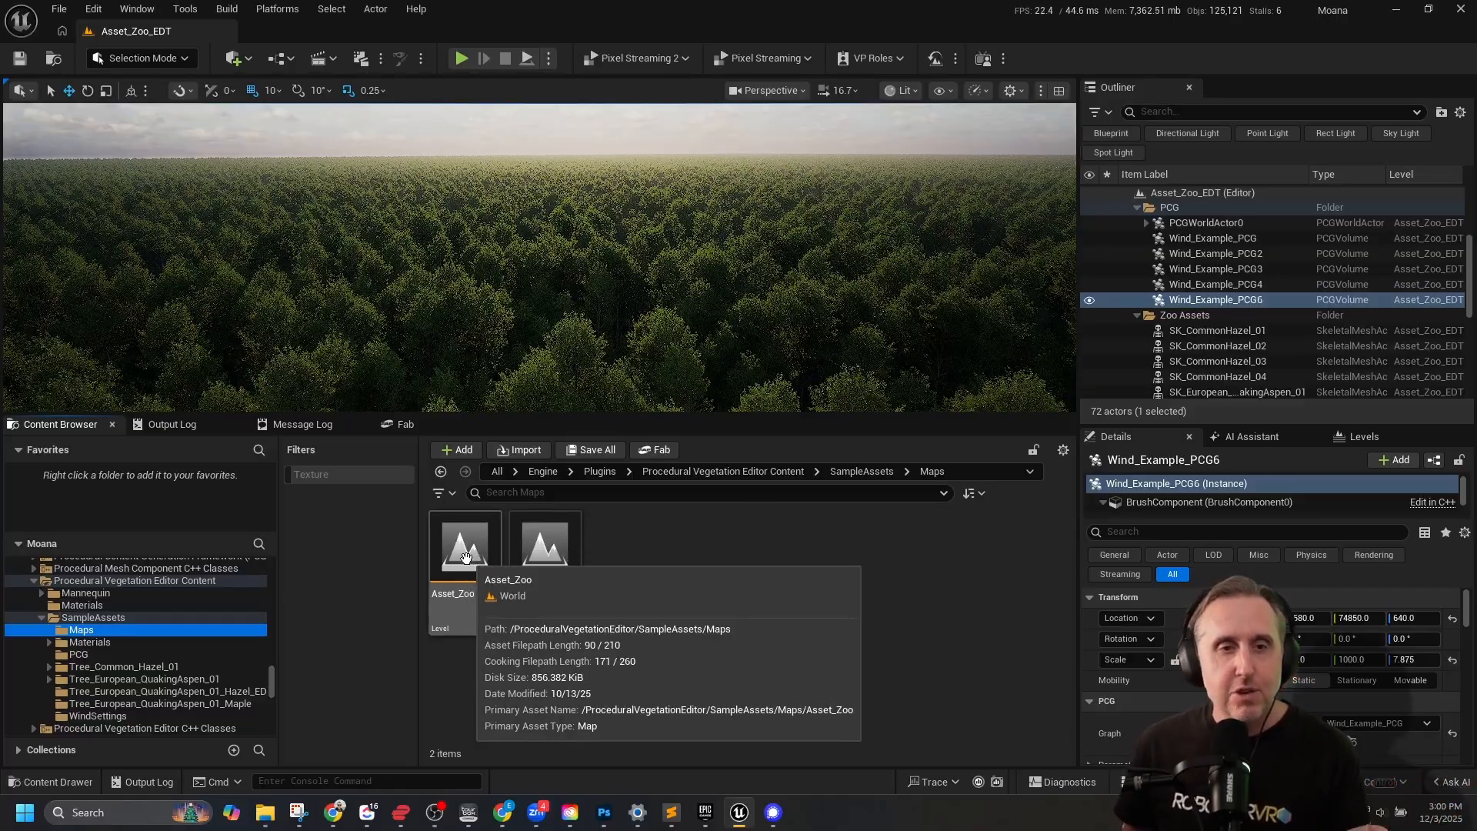
mouse_move(526, 563)
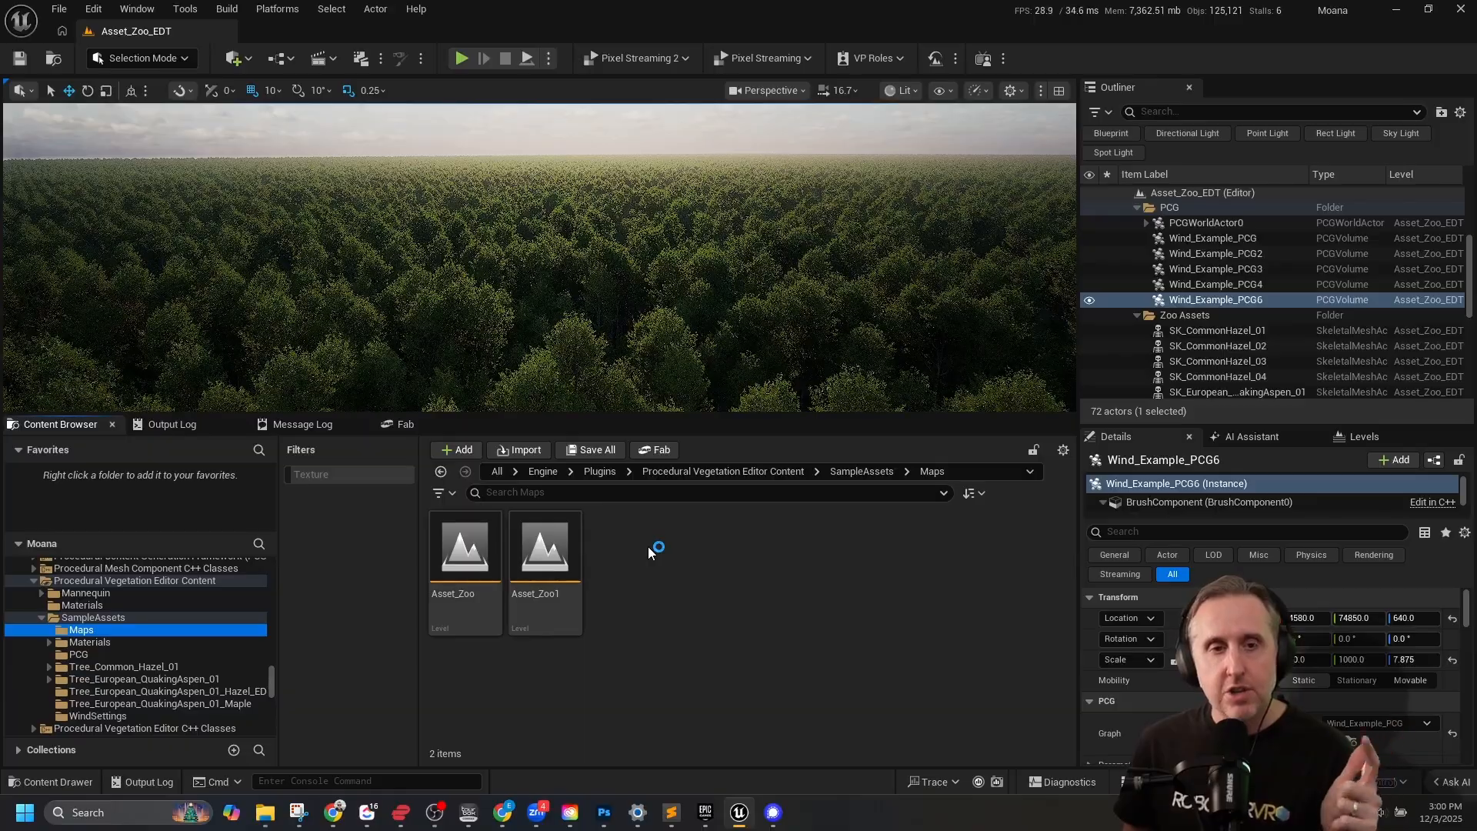
right_click(461, 549)
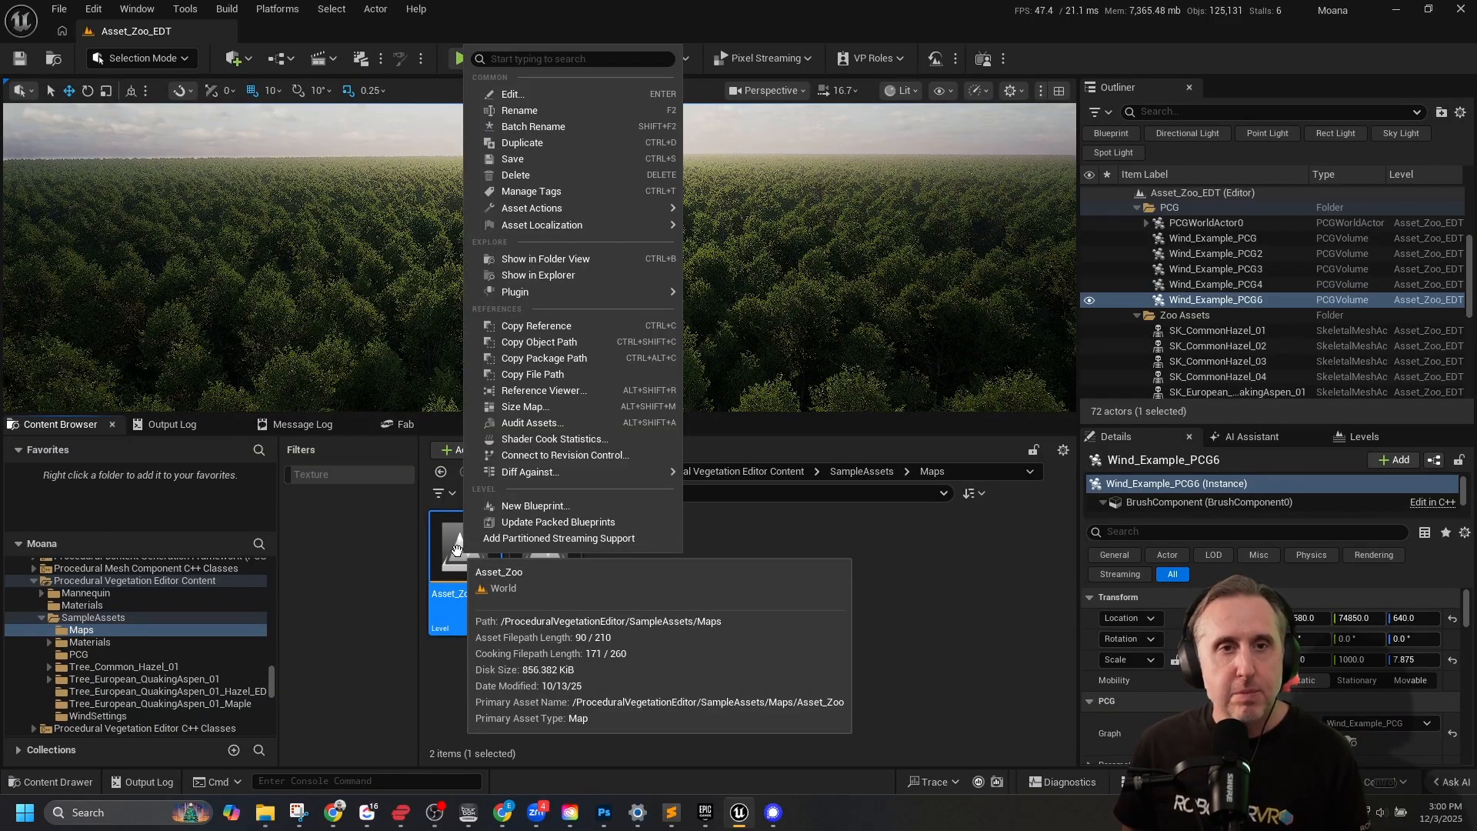
left_click(676, 614)
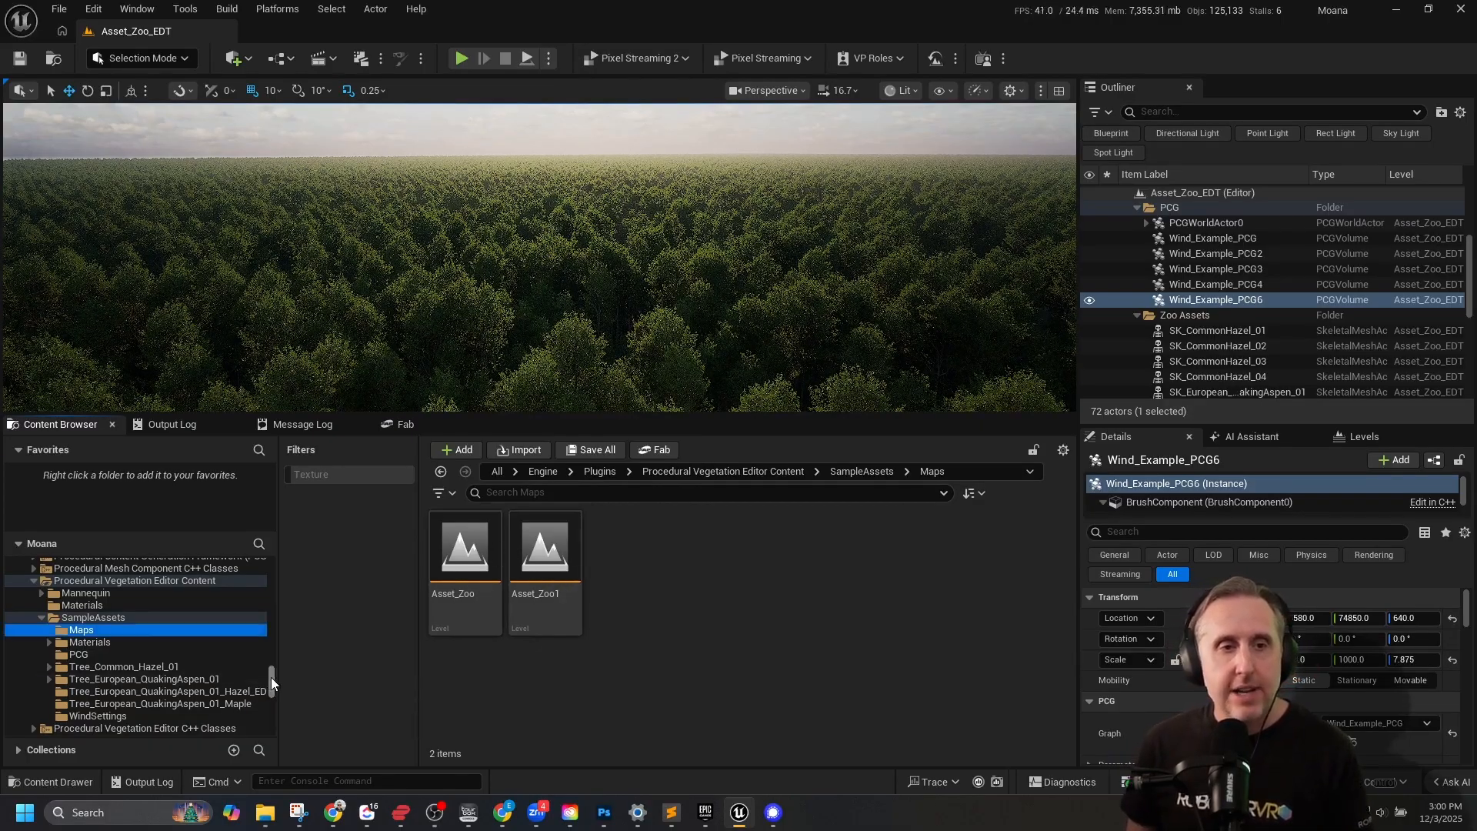
Open the Maps folder in the project's own Content folder.
left_click_drag(270, 677, 275, 561)
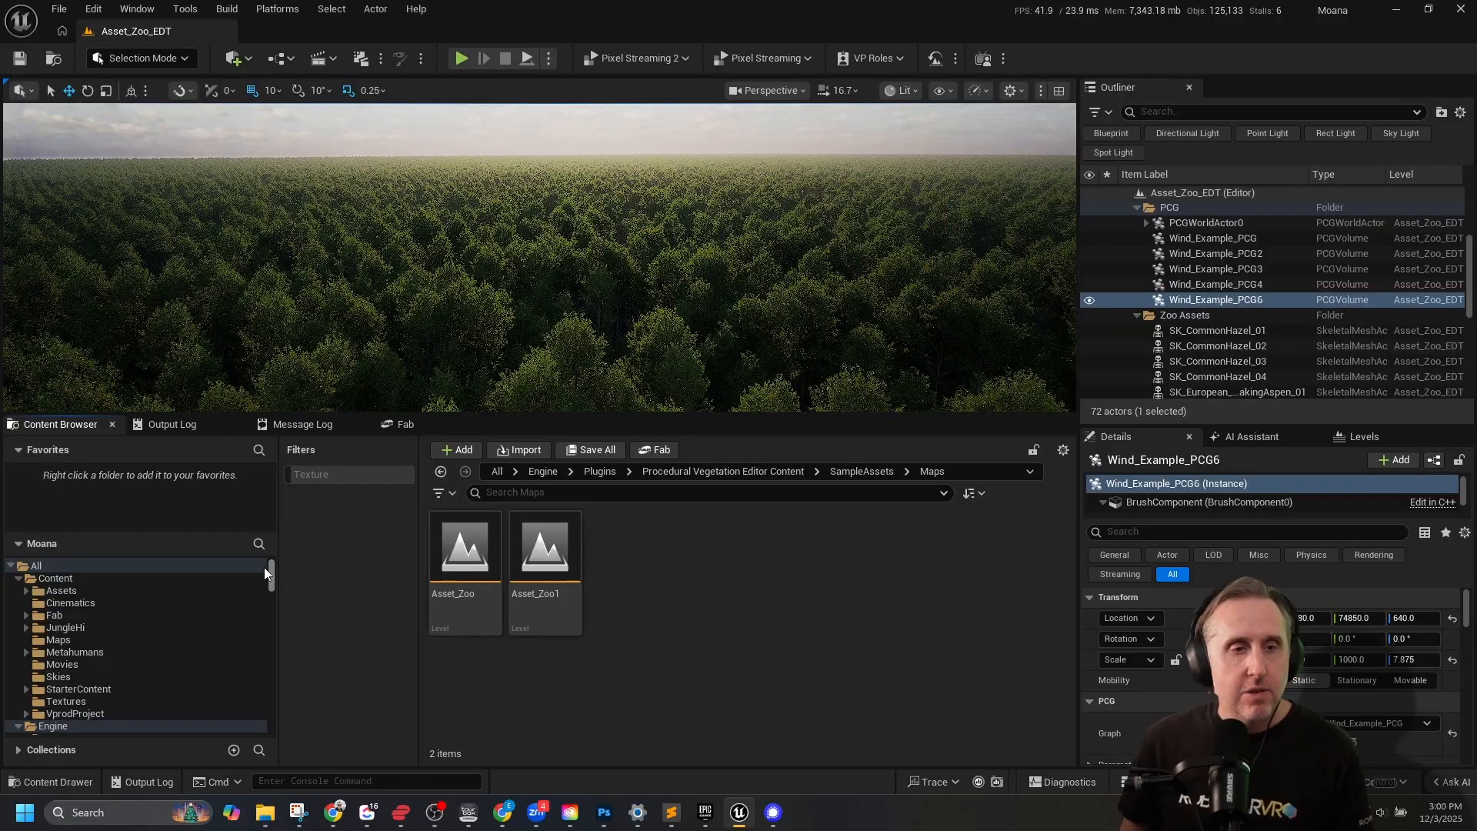
left_click(70, 640)
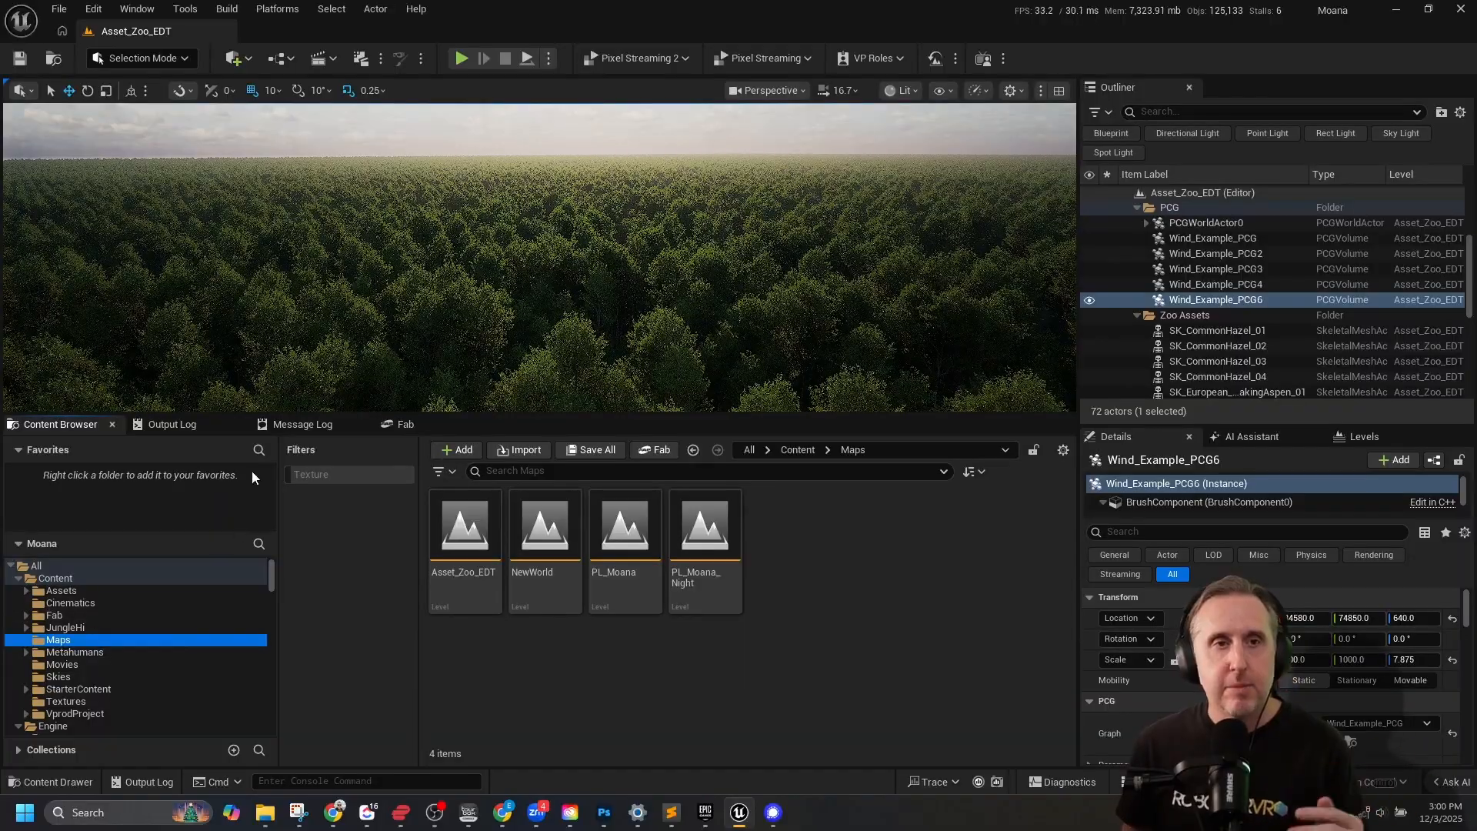
Select the BP_GlobalFoliageActor_UE5 actor beside the Dynamic Wind Example text and set its Wind Speed to 20.
right_click_drag(539, 258, 654, 226)
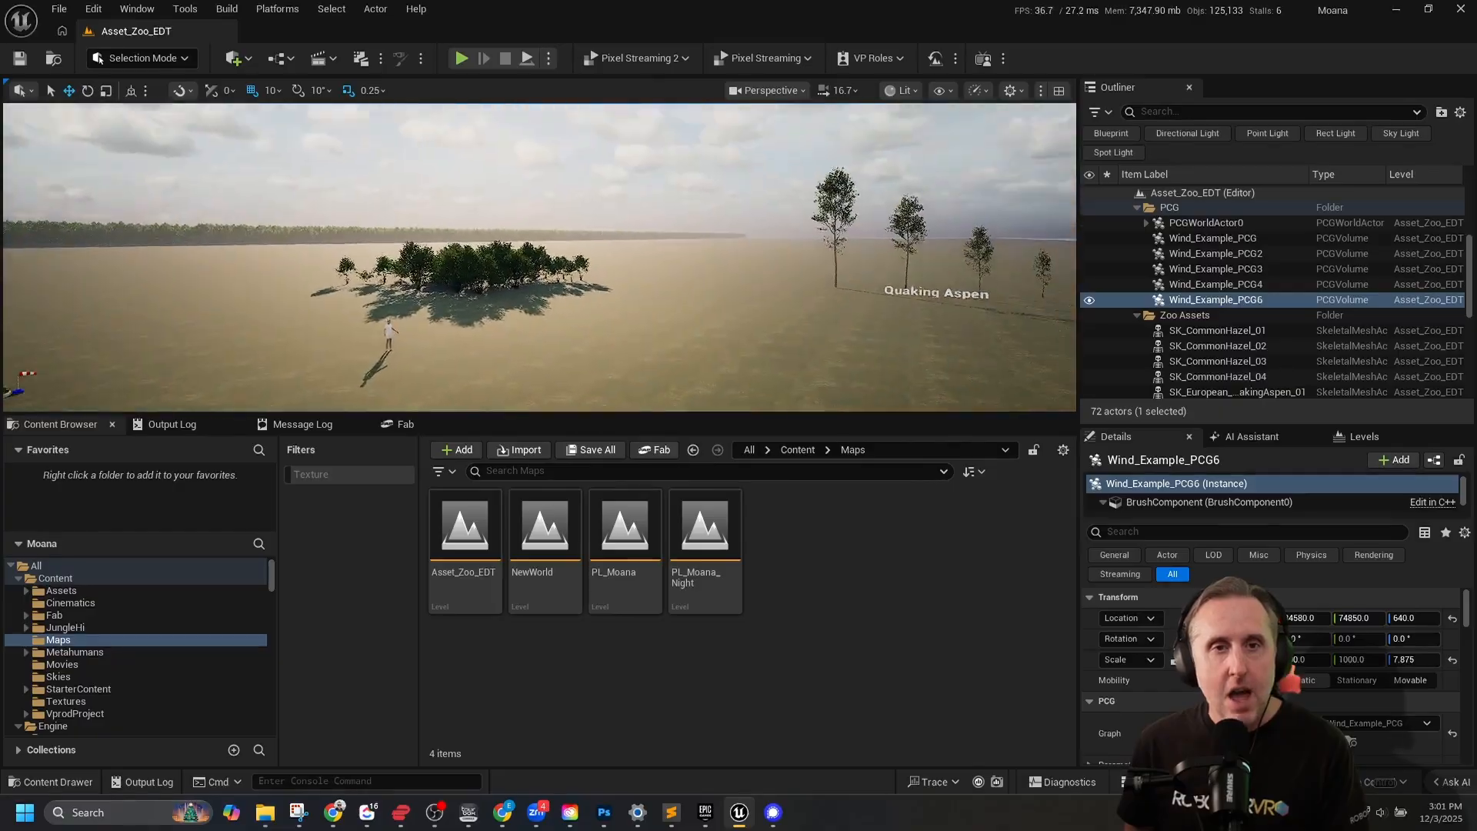
right_click_drag(654, 226, 577, 327)
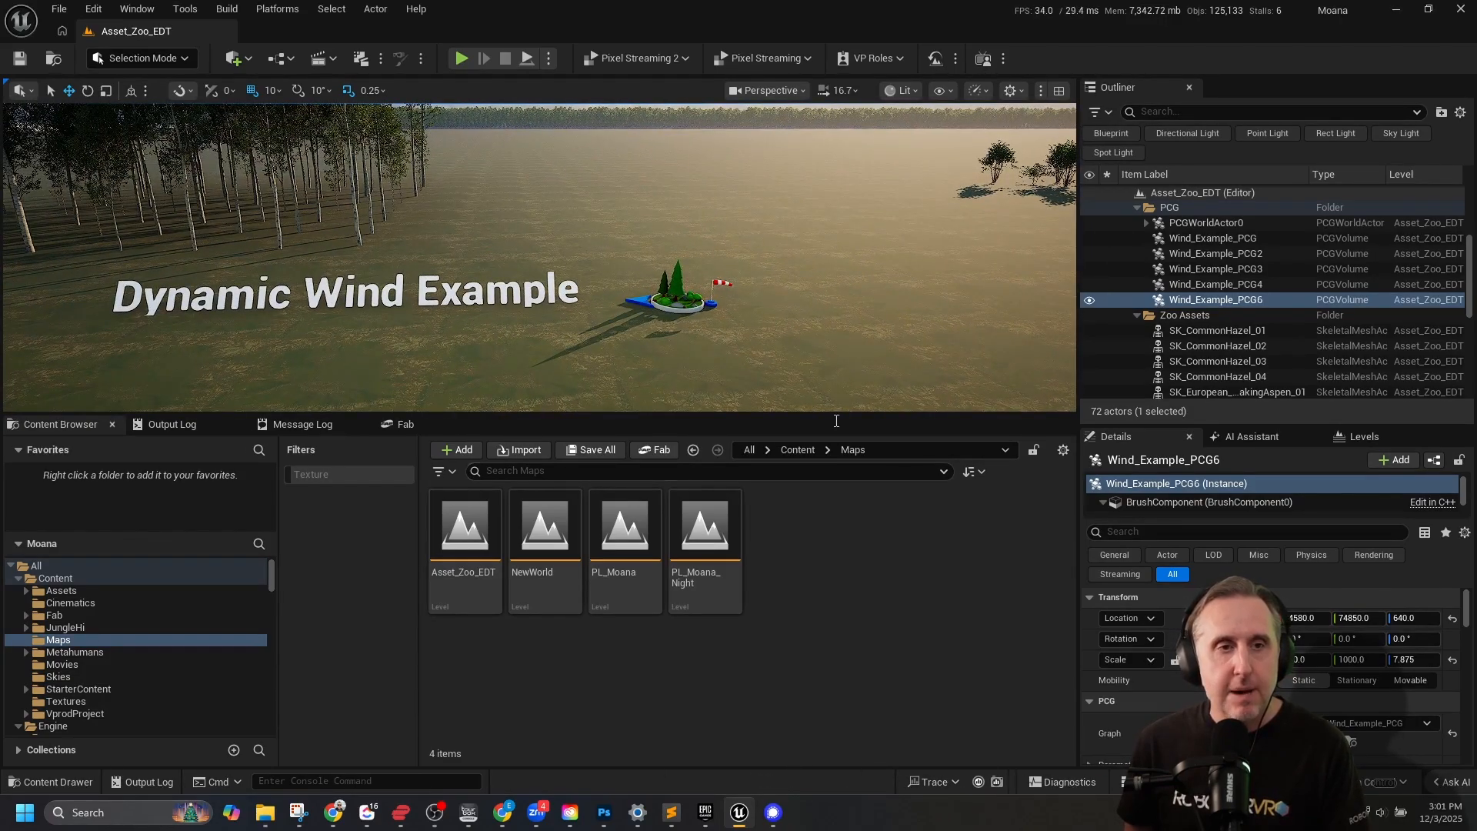
left_click(674, 294)
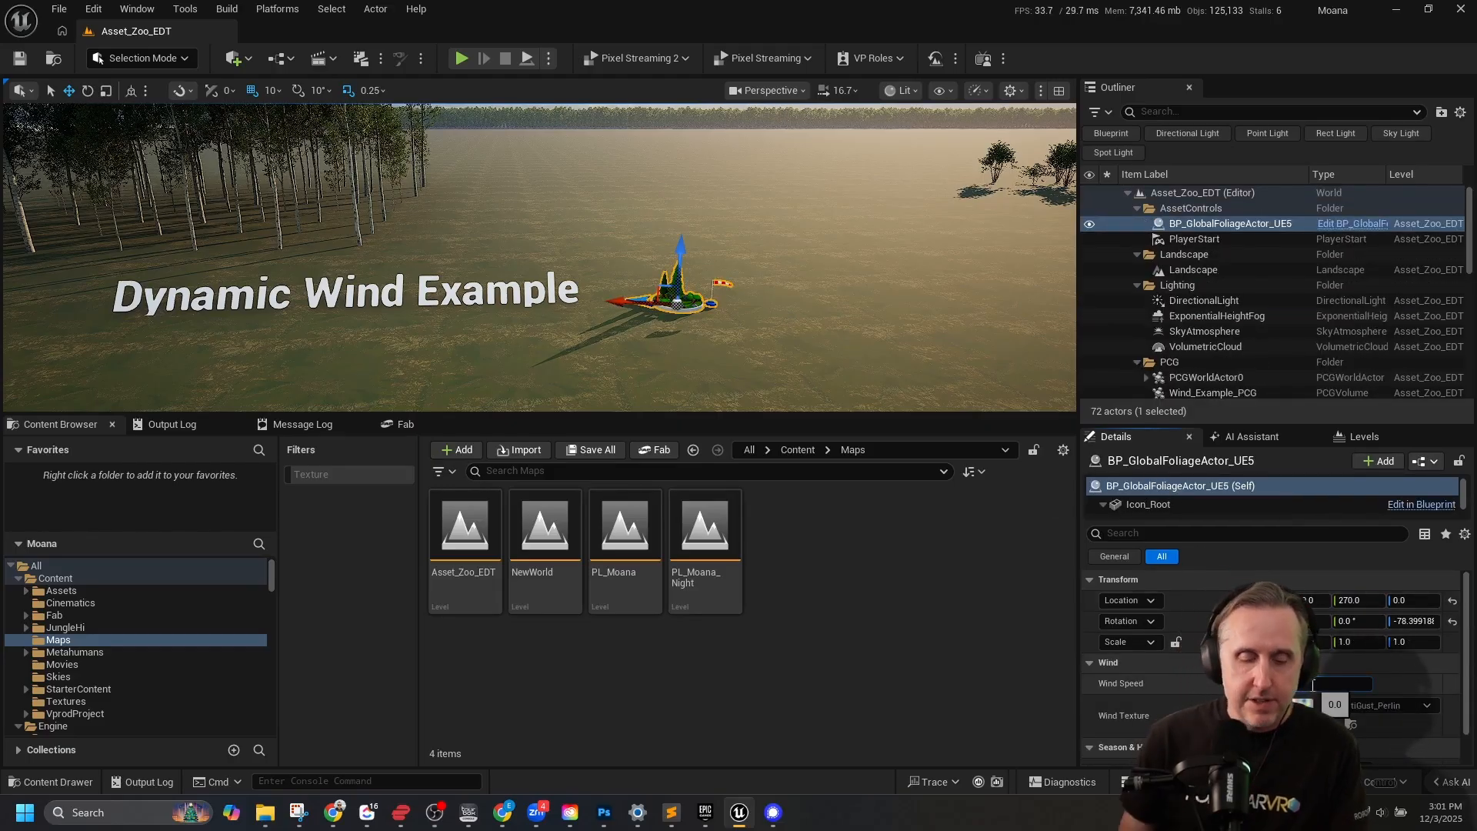
key("Return")
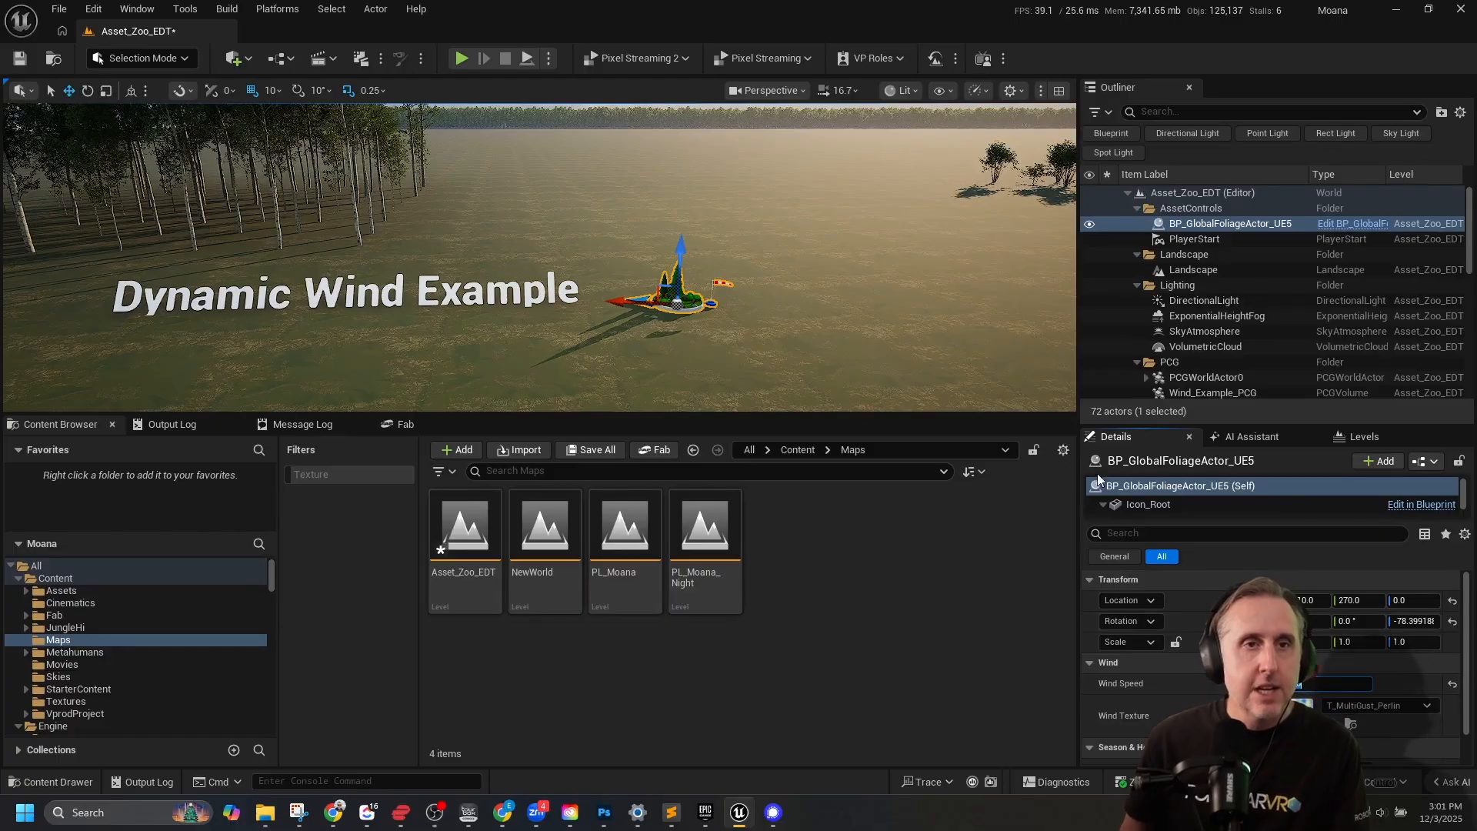
Examine the wind's effect on the trees, both close up and from a distance.
right_click_drag(839, 308, 715, 200)
mouse_move(617, 197)
right_mouse_down()
mouse_move(669, 198)
mouse_move(408, 181)
mouse_move(627, 181)
right_mouse_up()
scroll(625, 201, "up", 4)
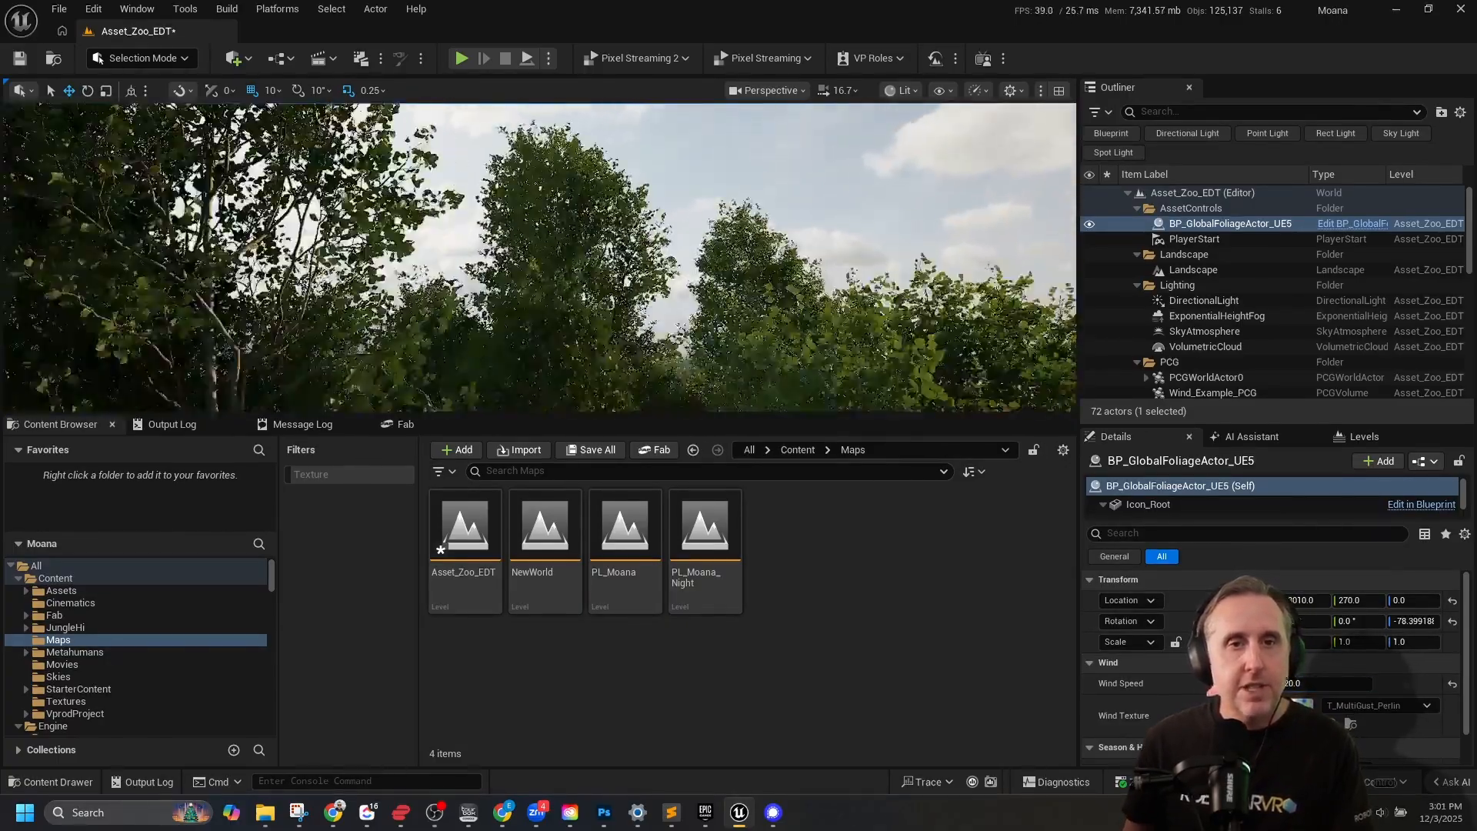
scroll(625, 201, "down", 4)
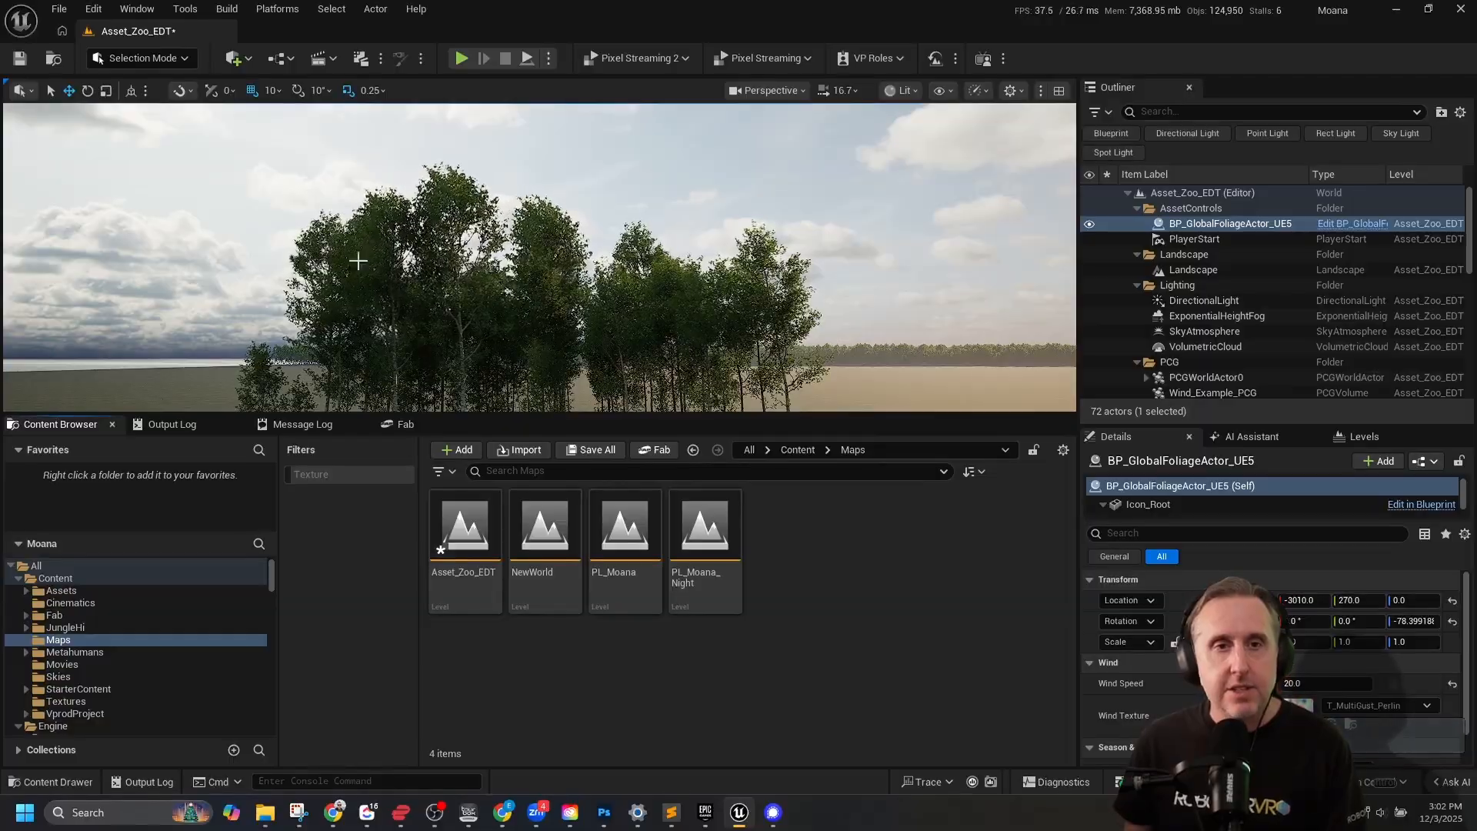
Try a much stronger Wind Speed on BP_GlobalFoliageActor_UE5, watch the trees react, and settle on about 63.8.
left_click_drag(1317, 684, 1356, 684)
right_click_drag(792, 308, 790, 343)
left_click_drag(1292, 683, 1320, 684)
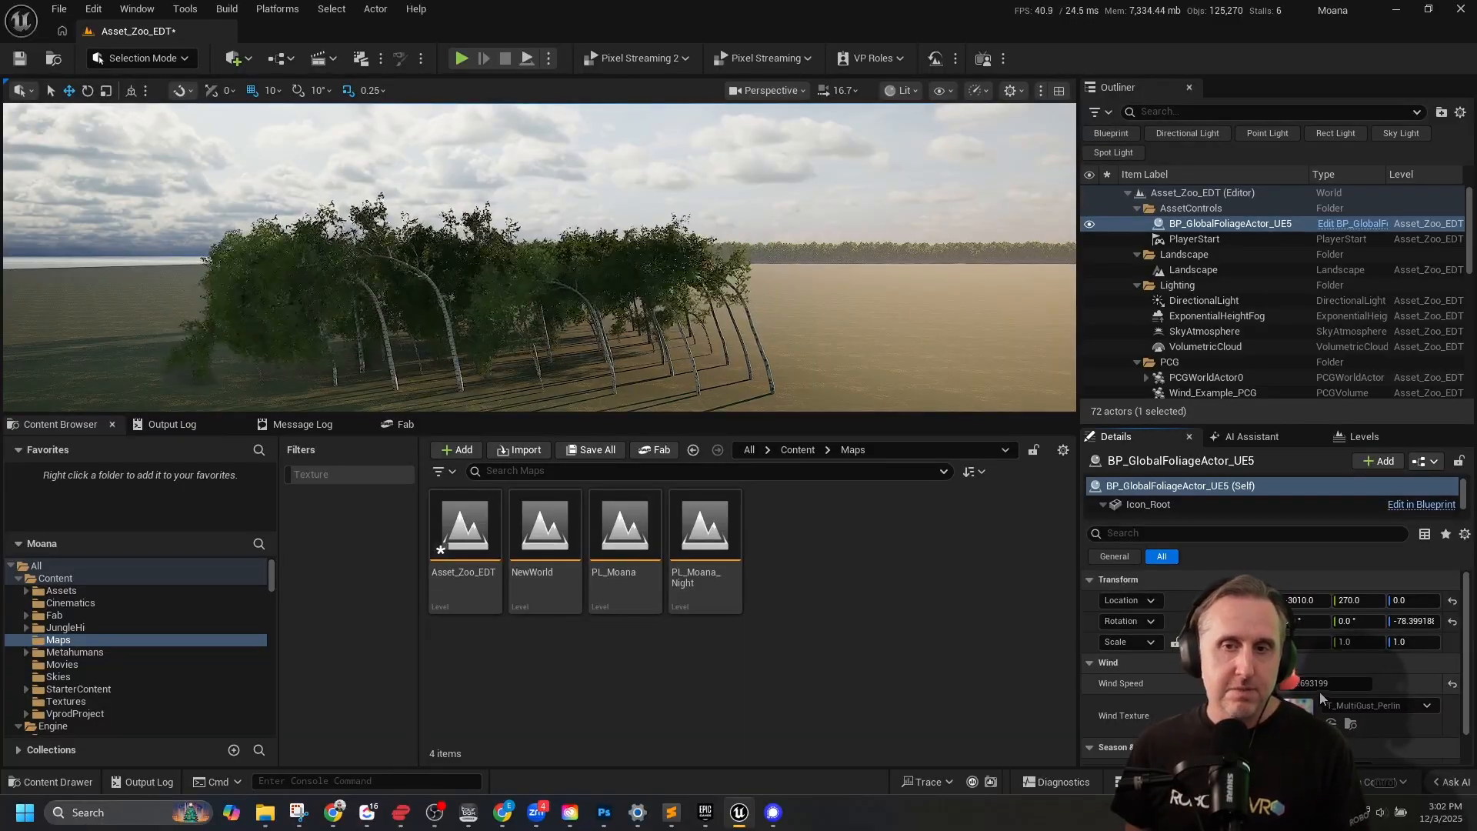
left_click_drag(1325, 684, 1275, 684)
right_click_drag(818, 309, 828, 356)
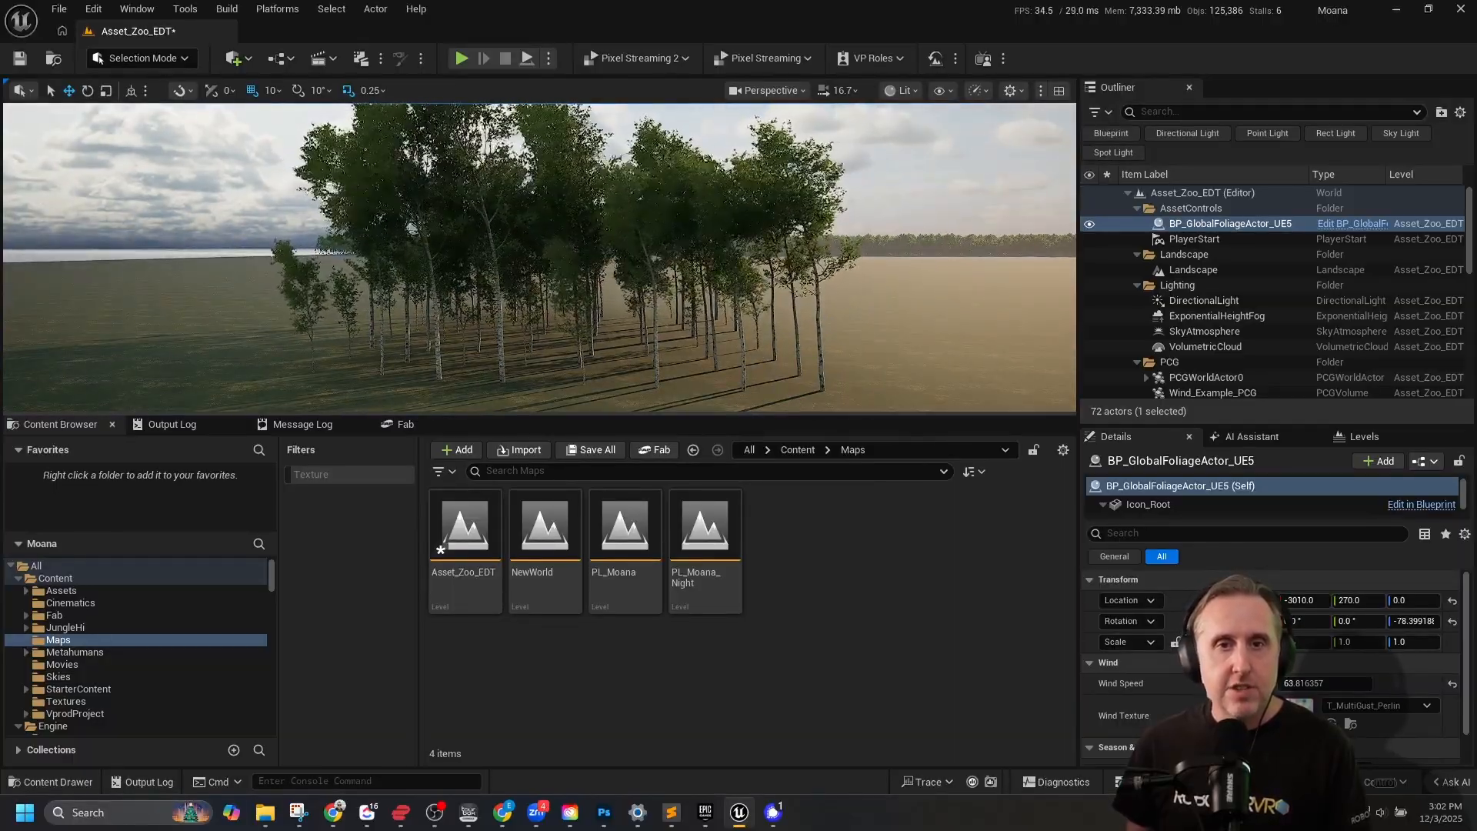
Enlarge the viewport and rotate BP_GlobalFoliageActor_UE5 about its vertical axis to a Z rotation of about 105.8°.
right_click_drag(479, 184, 473, 170)
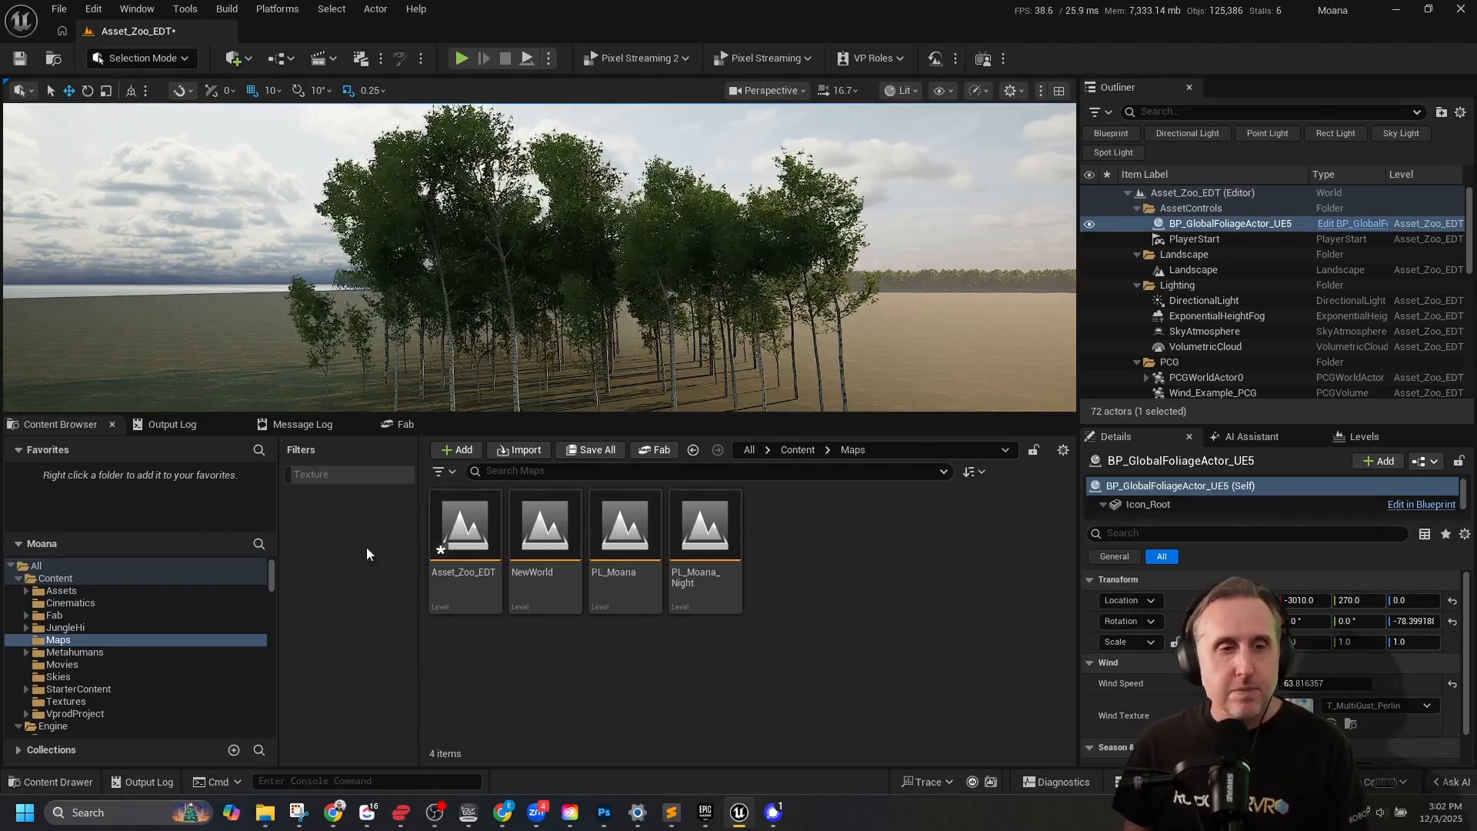
mouse_move(538, 254)
right_mouse_down()
mouse_move(526, 262)
mouse_move(557, 271)
mouse_move(540, 270)
right_mouse_up()
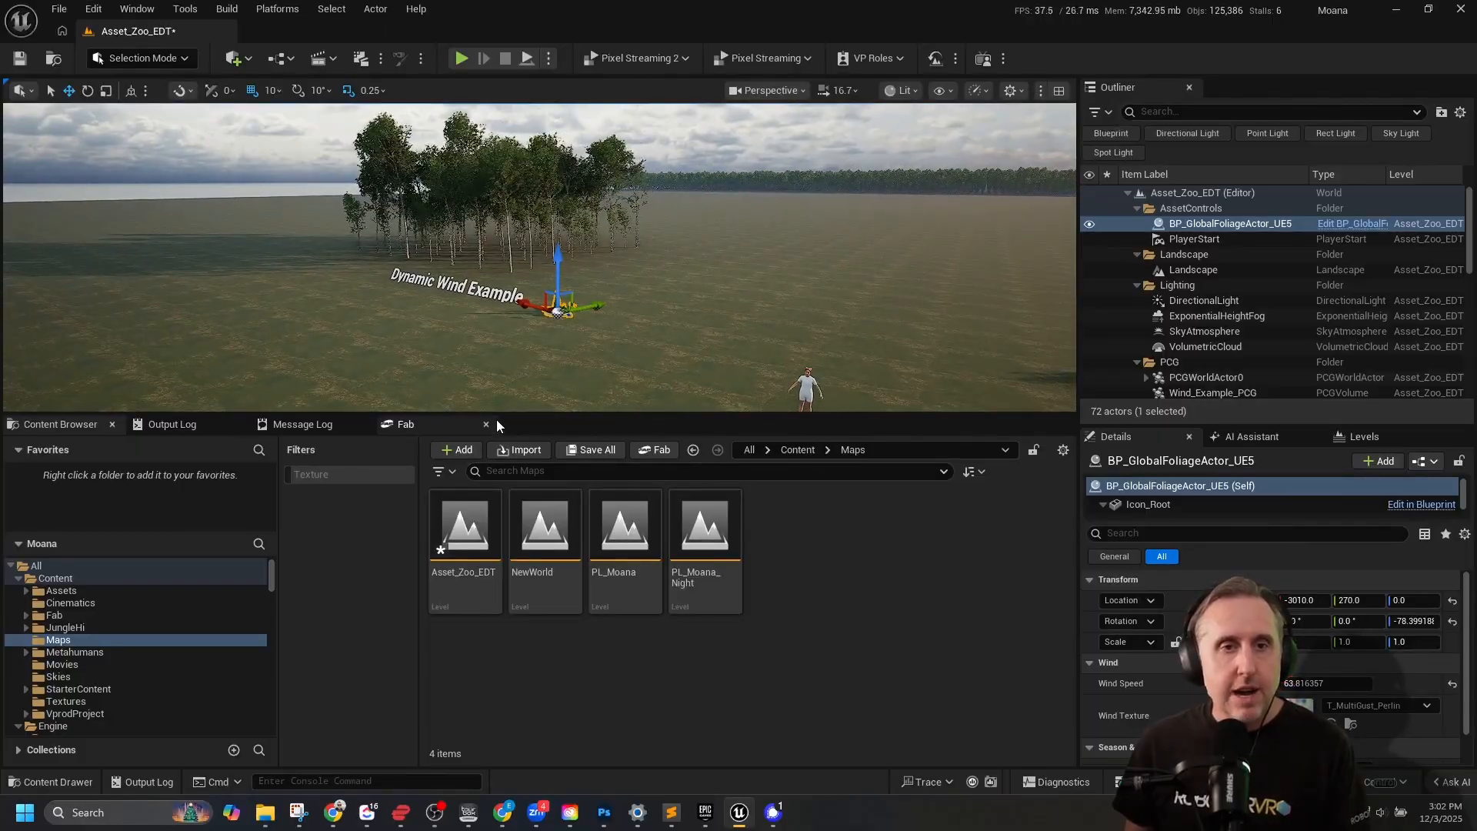
left_click_drag(496, 418, 503, 513)
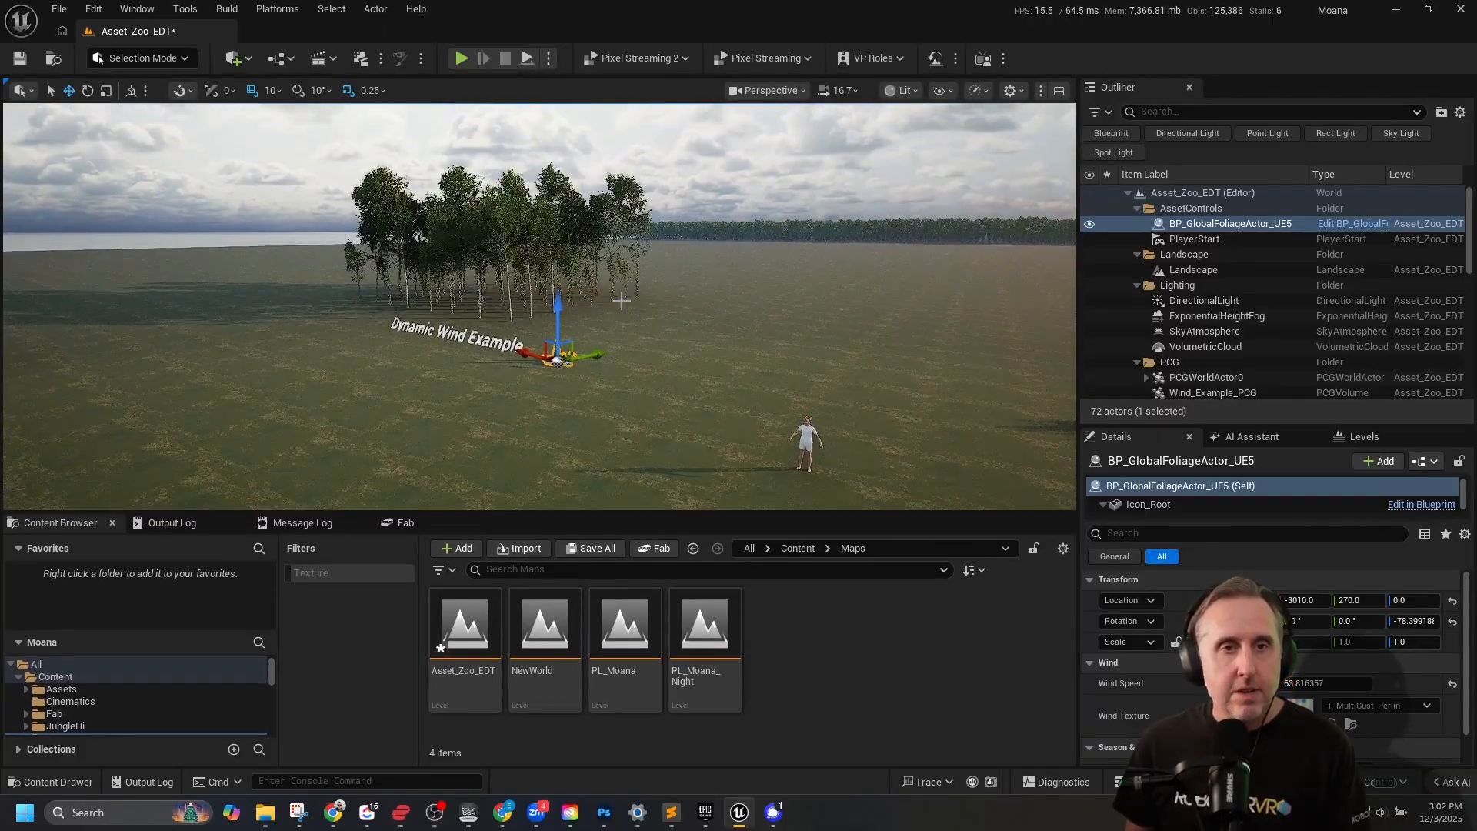
right_click_drag(620, 300, 582, 262)
scroll(583, 262, "up", 4)
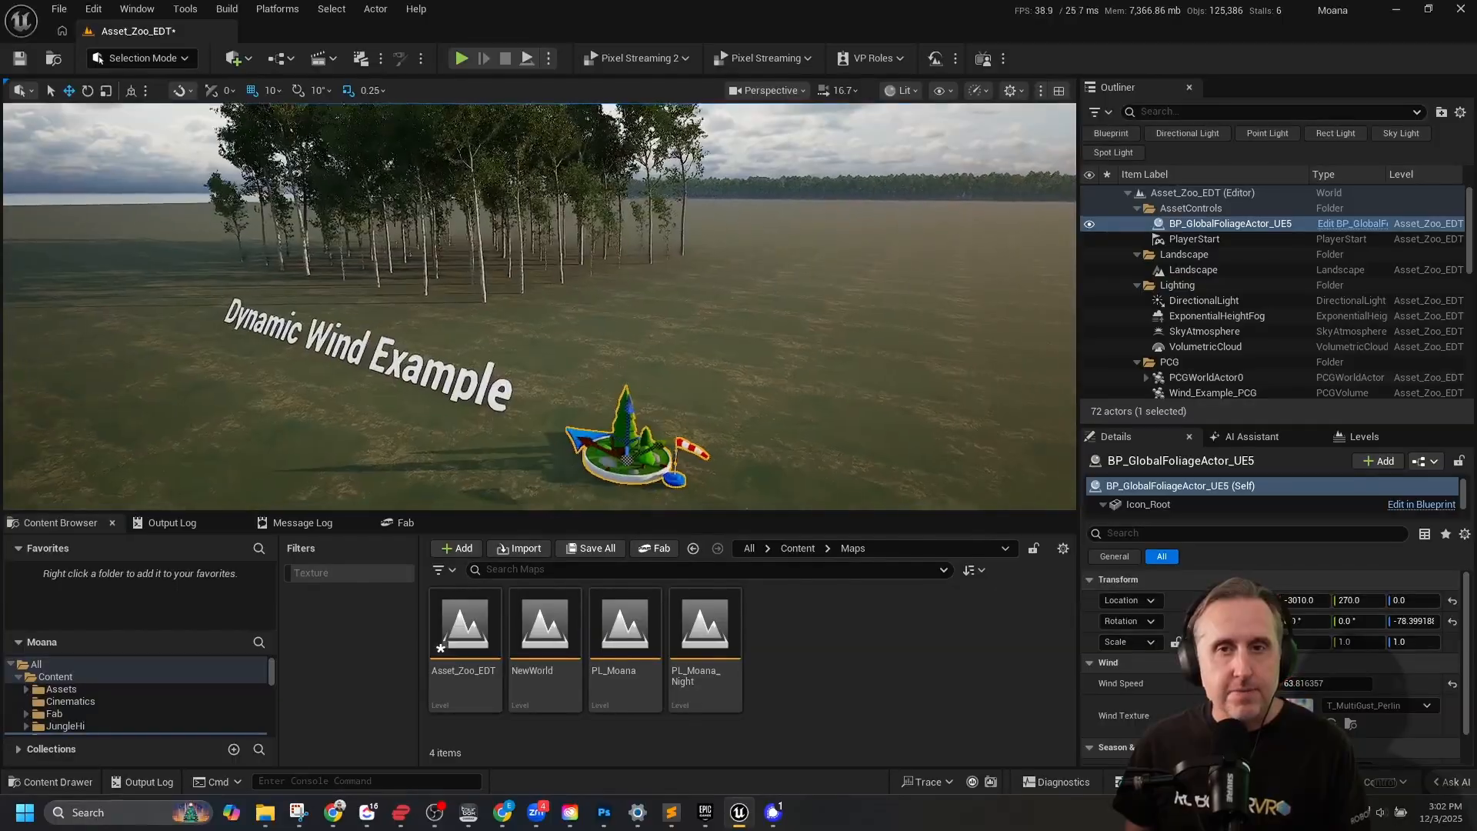
mouse_move(664, 410)
right_mouse_down()
mouse_move(657, 383)
mouse_move(668, 408)
mouse_move(666, 391)
right_mouse_up()
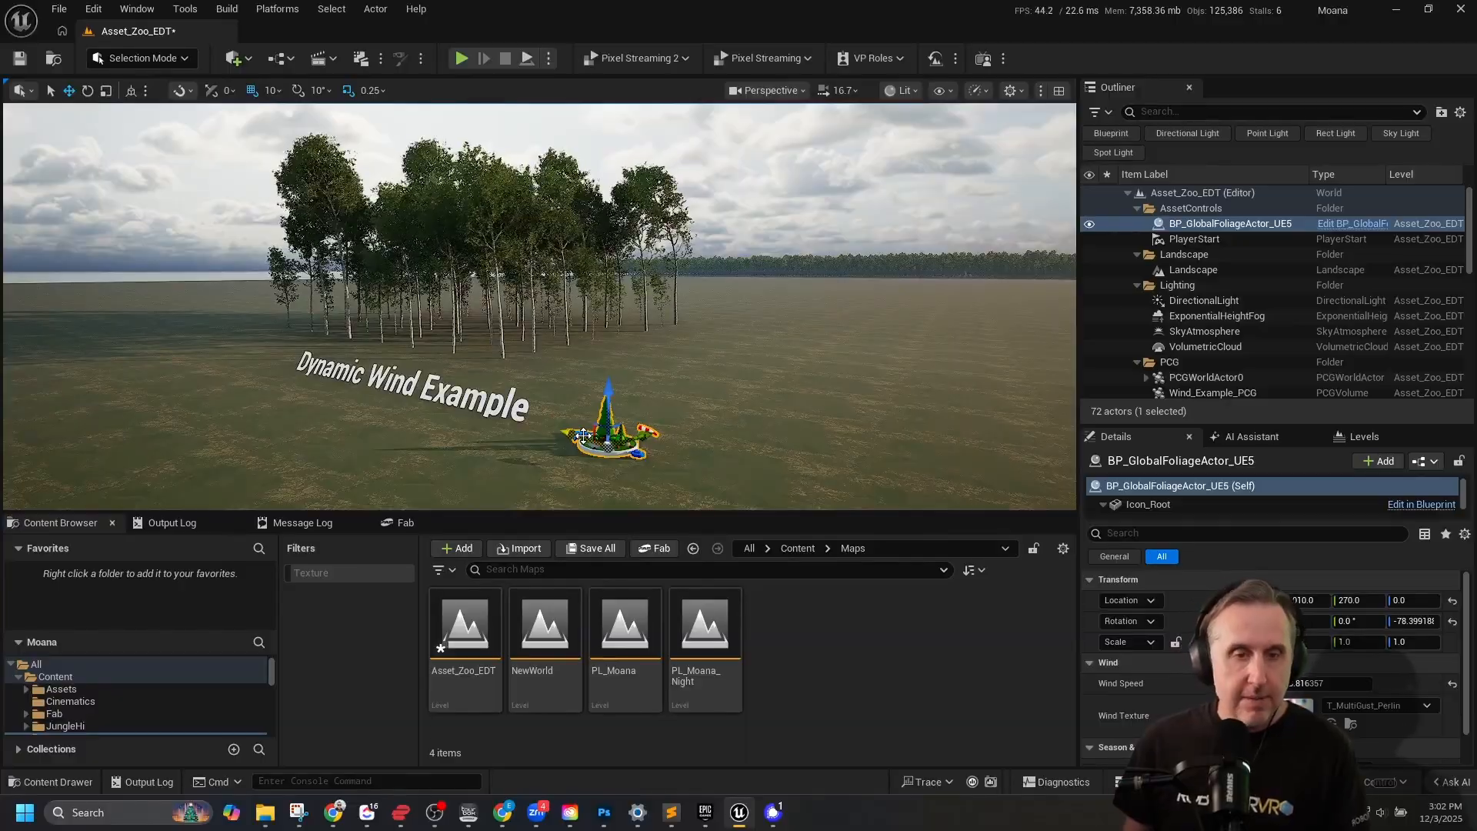
key("e")
left_click_drag(587, 460, 704, 459)
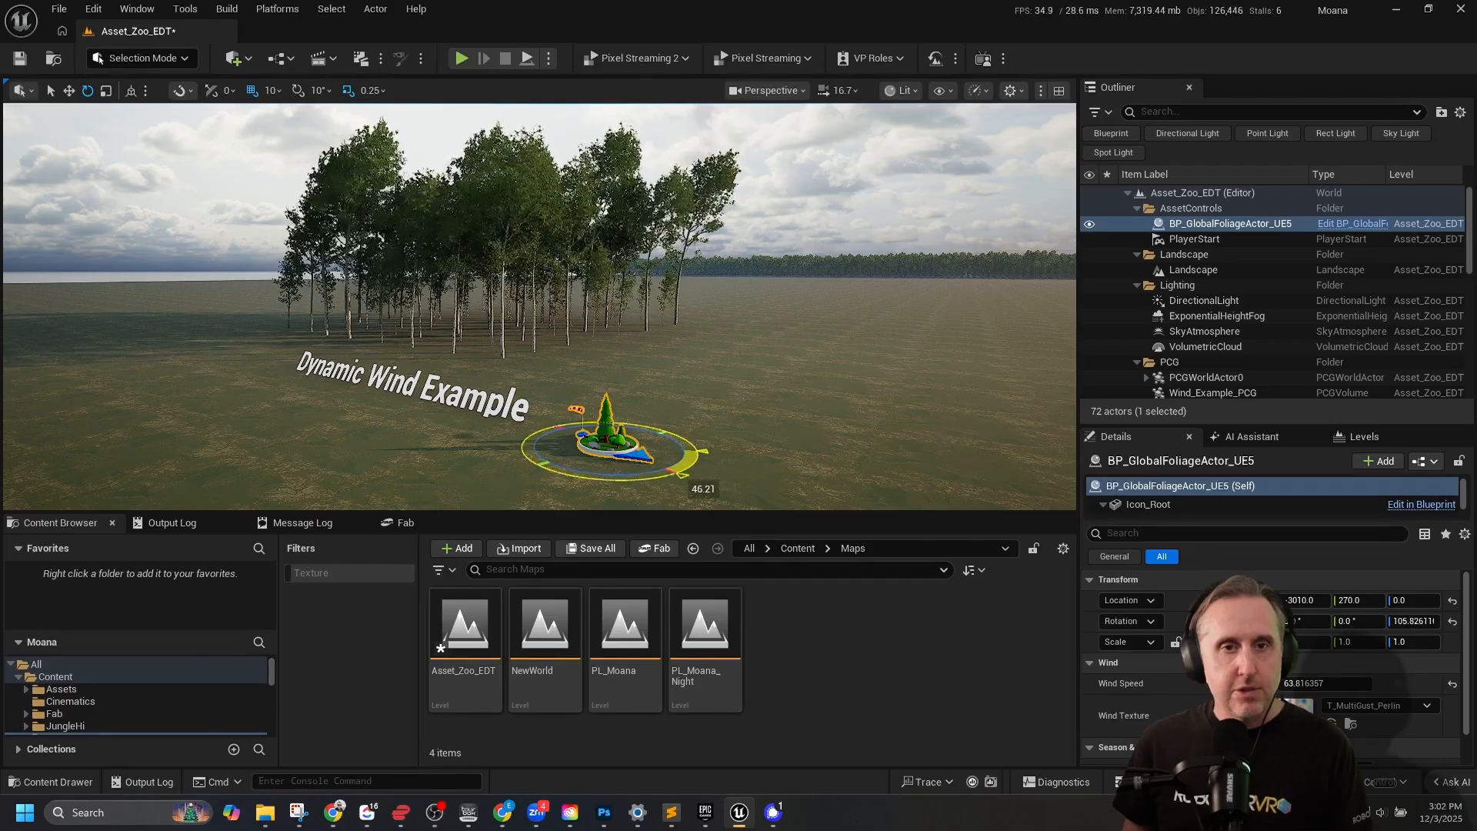
Turn off game view to show the volume outlines, and select the Wind_Example_PCG volume around the wind example trees.
right_click_drag(827, 424, 738, 385)
right_click_drag(633, 280, 662, 260)
key("g")
key("s")
key("w")
key("s")
right_click_drag(531, 181, 575, 157)
key("w")
left_click(408, 181)
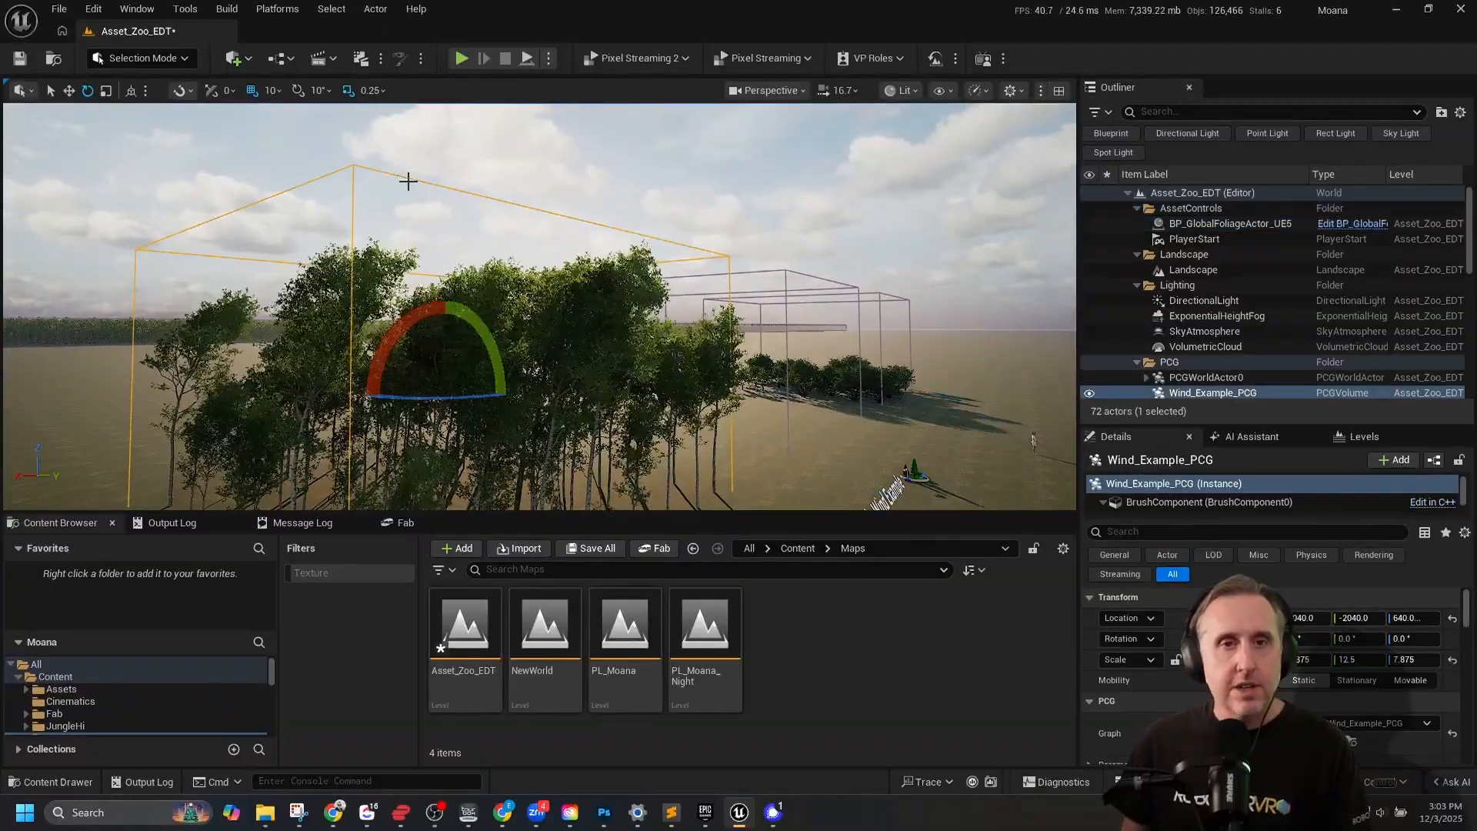
scroll(1277, 393, "down", 5)
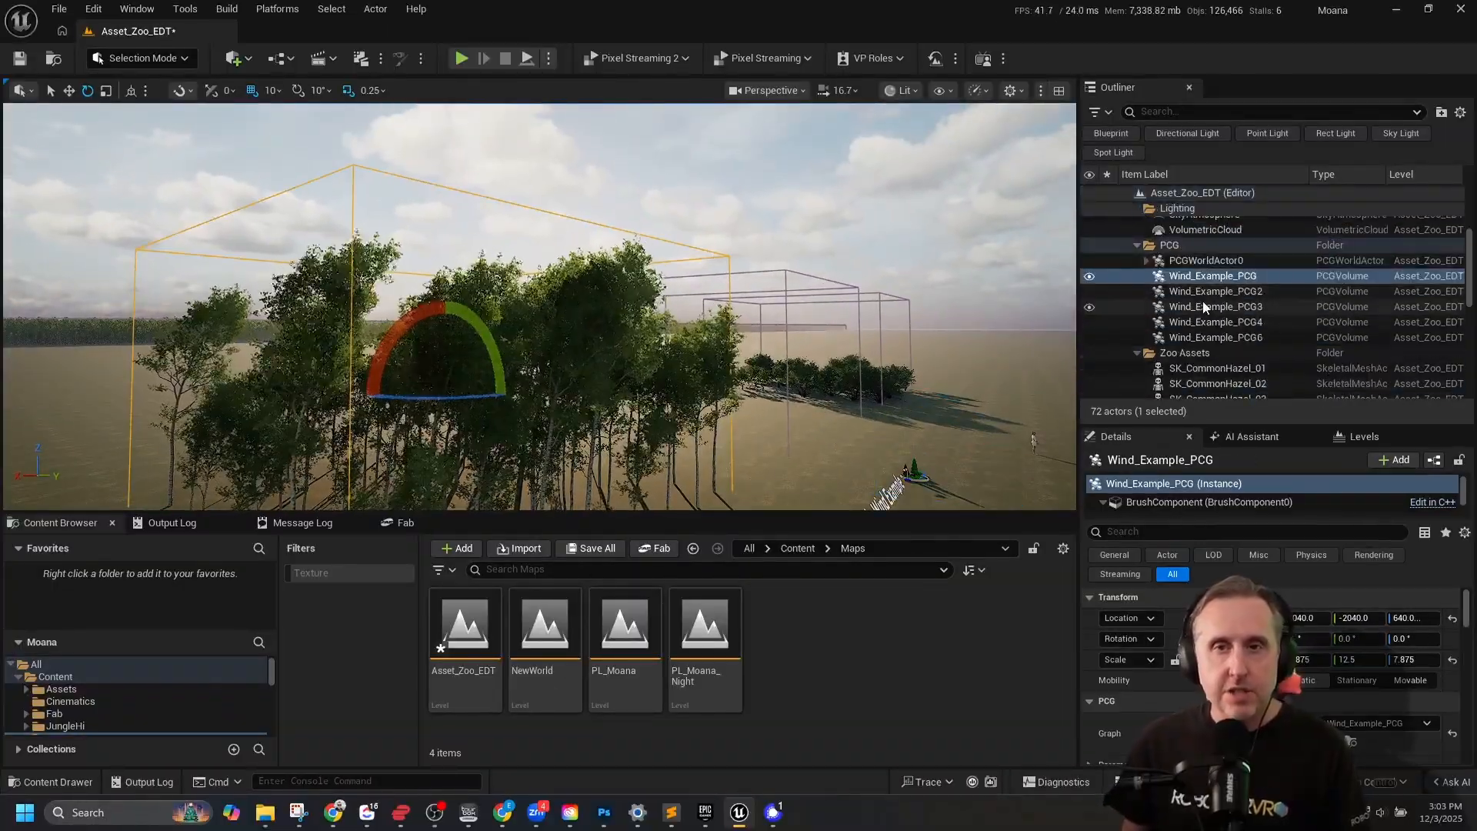
key("f")
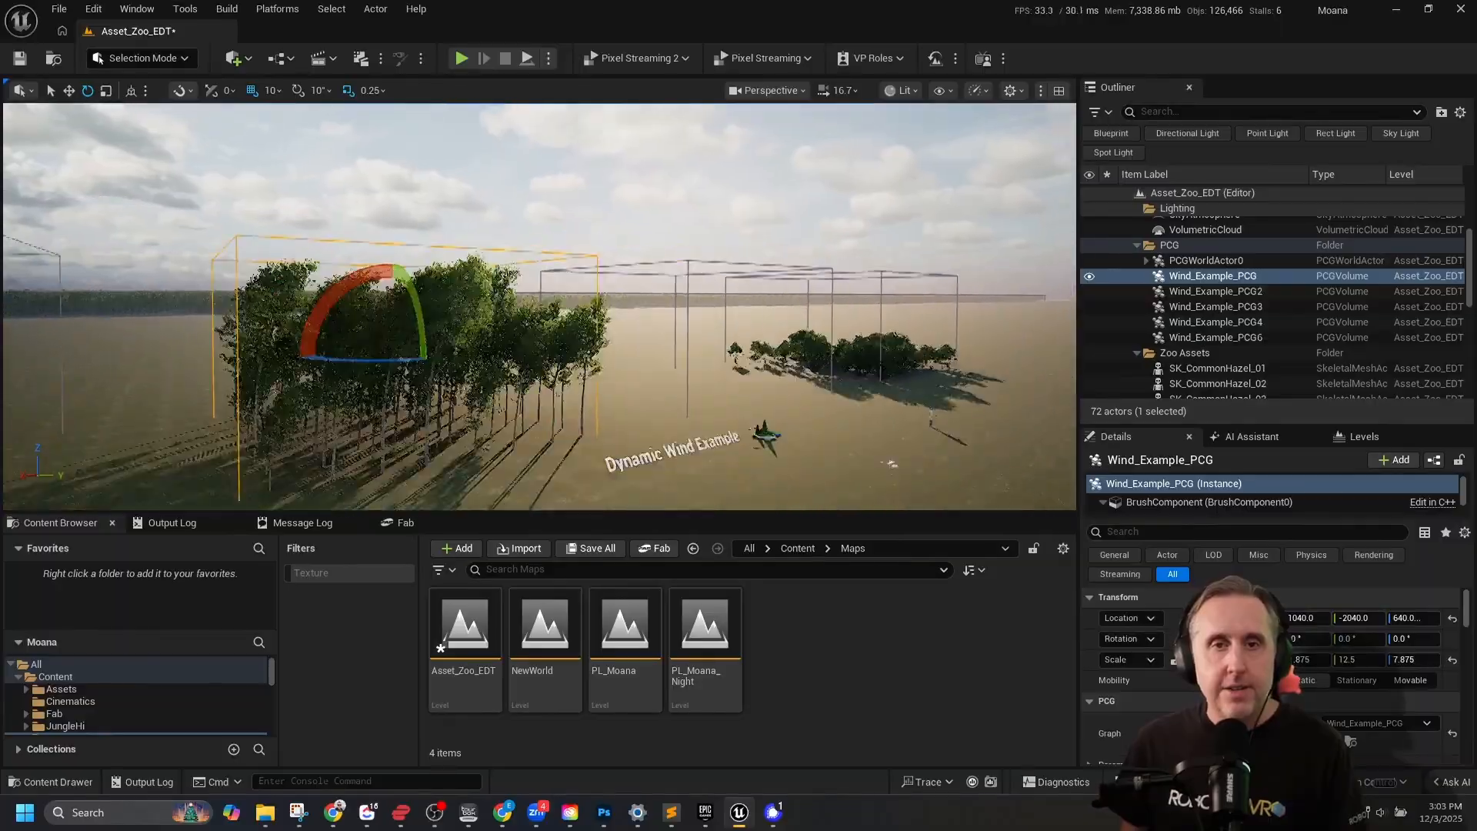
right_click_drag(539, 308, 389, 322)
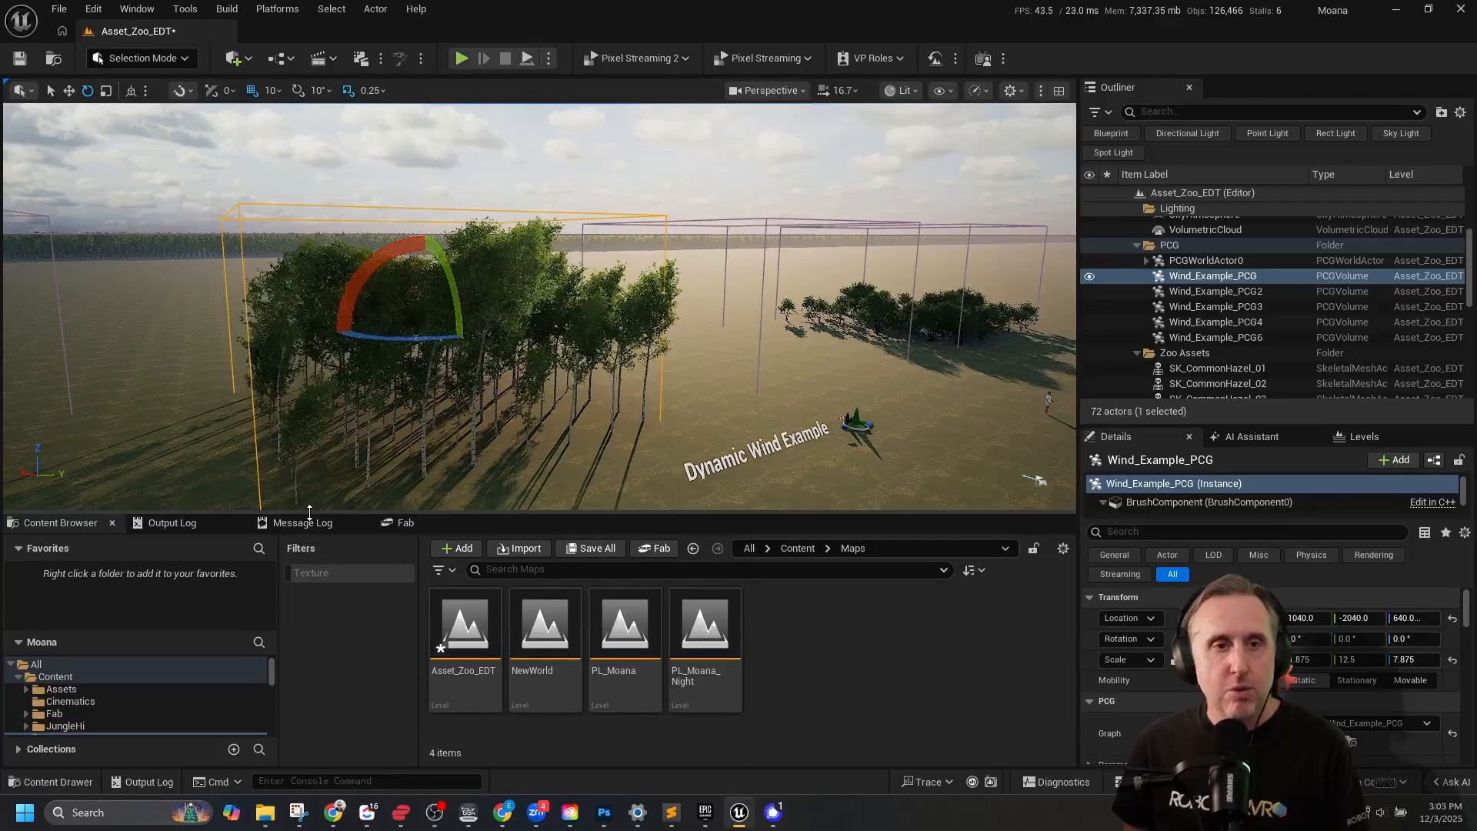
Search Fab for "megaplants" and enlarge the results area.
left_click(431, 530)
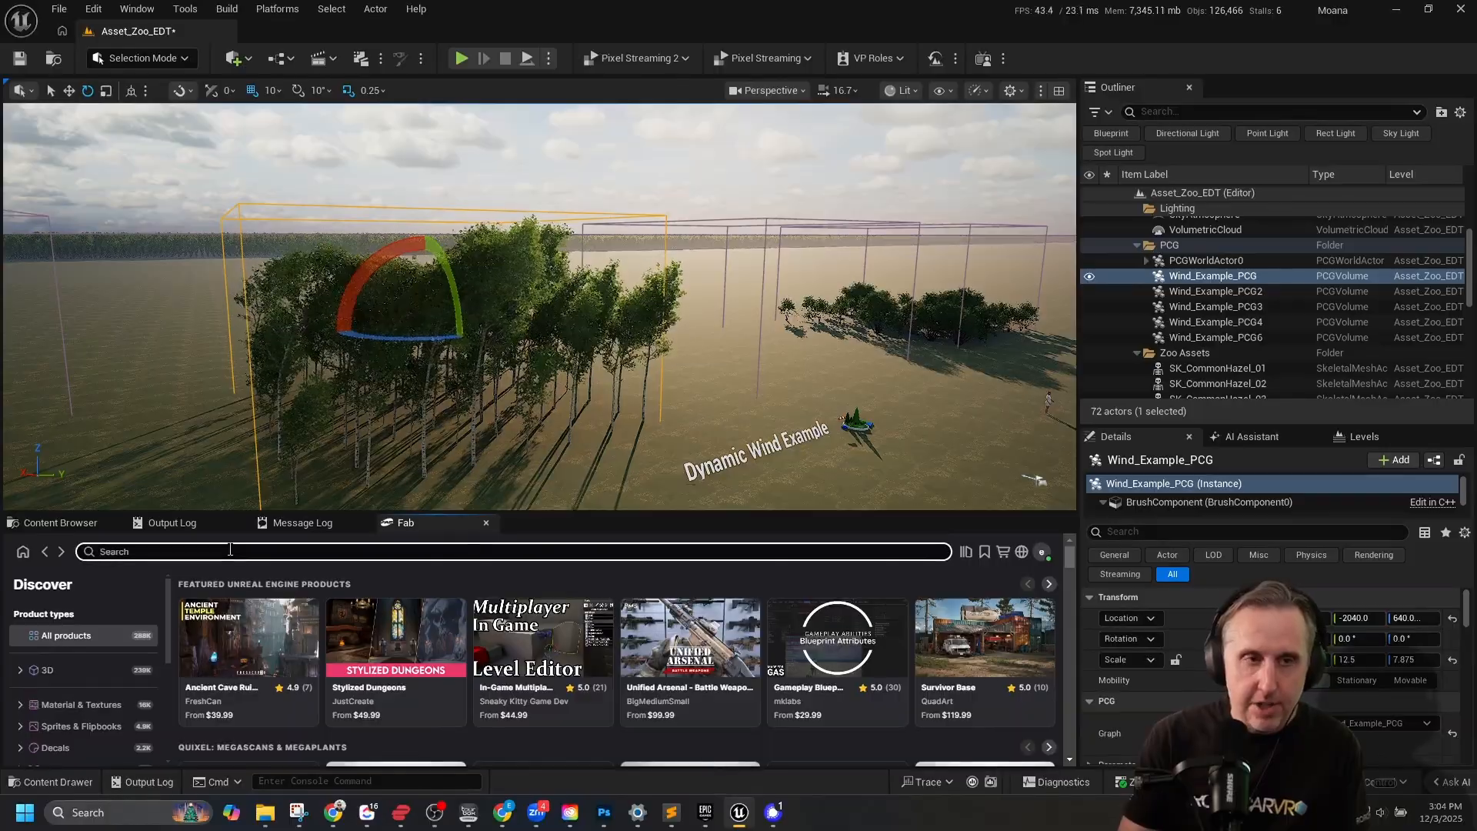
type("megaplants")
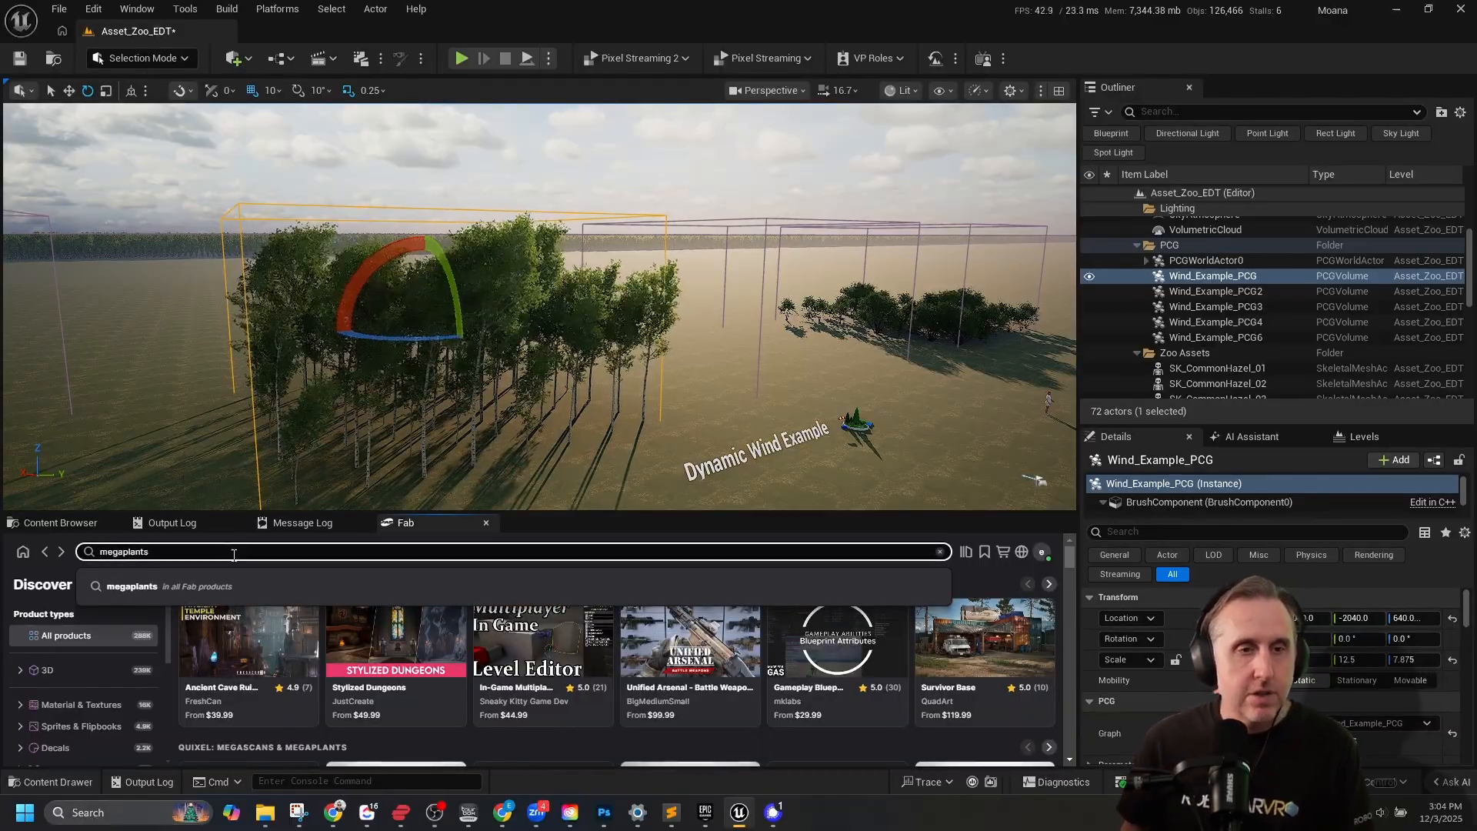
left_click(183, 583)
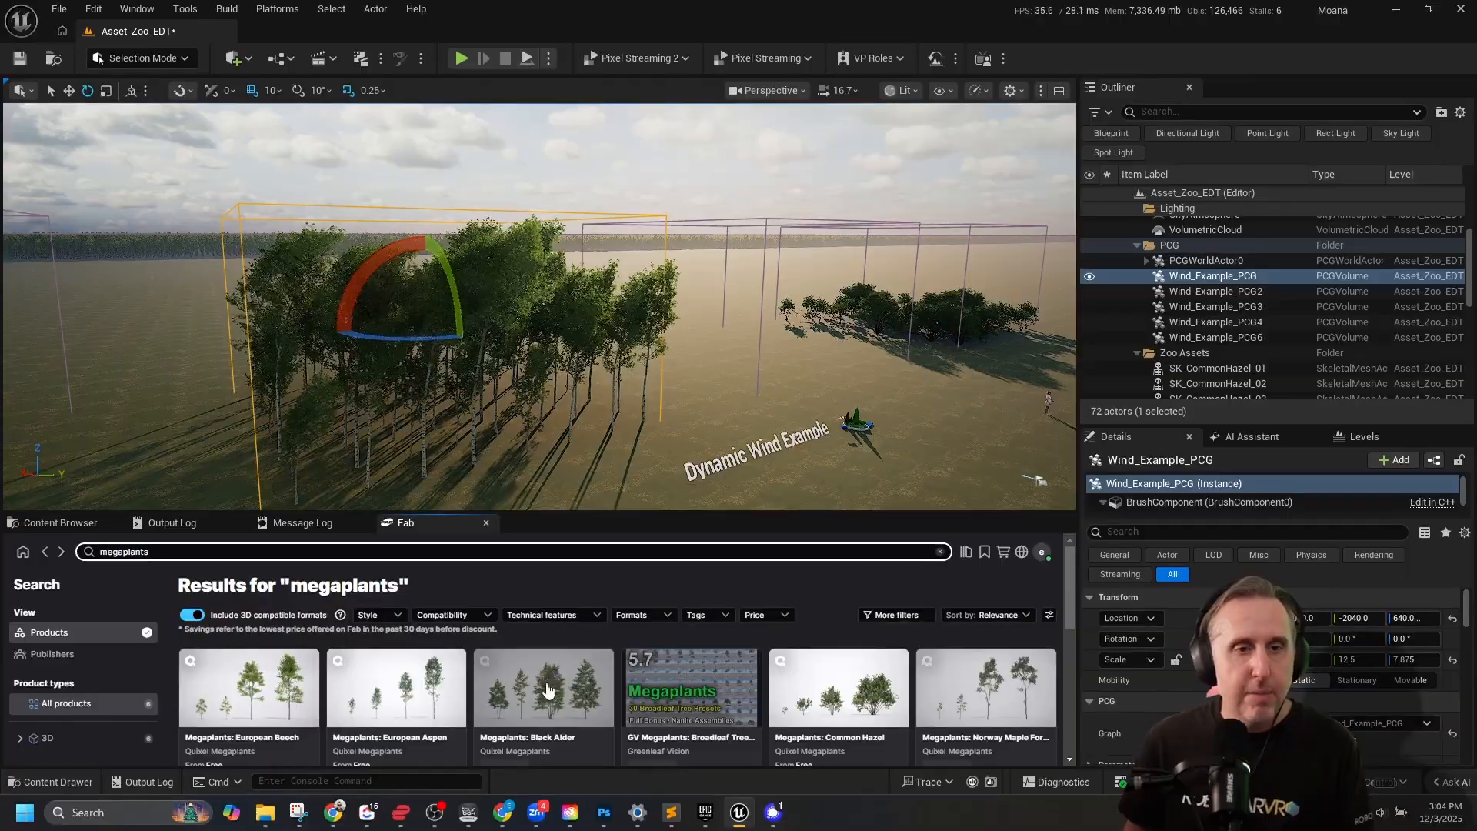
left_click_drag(568, 484, 569, 377)
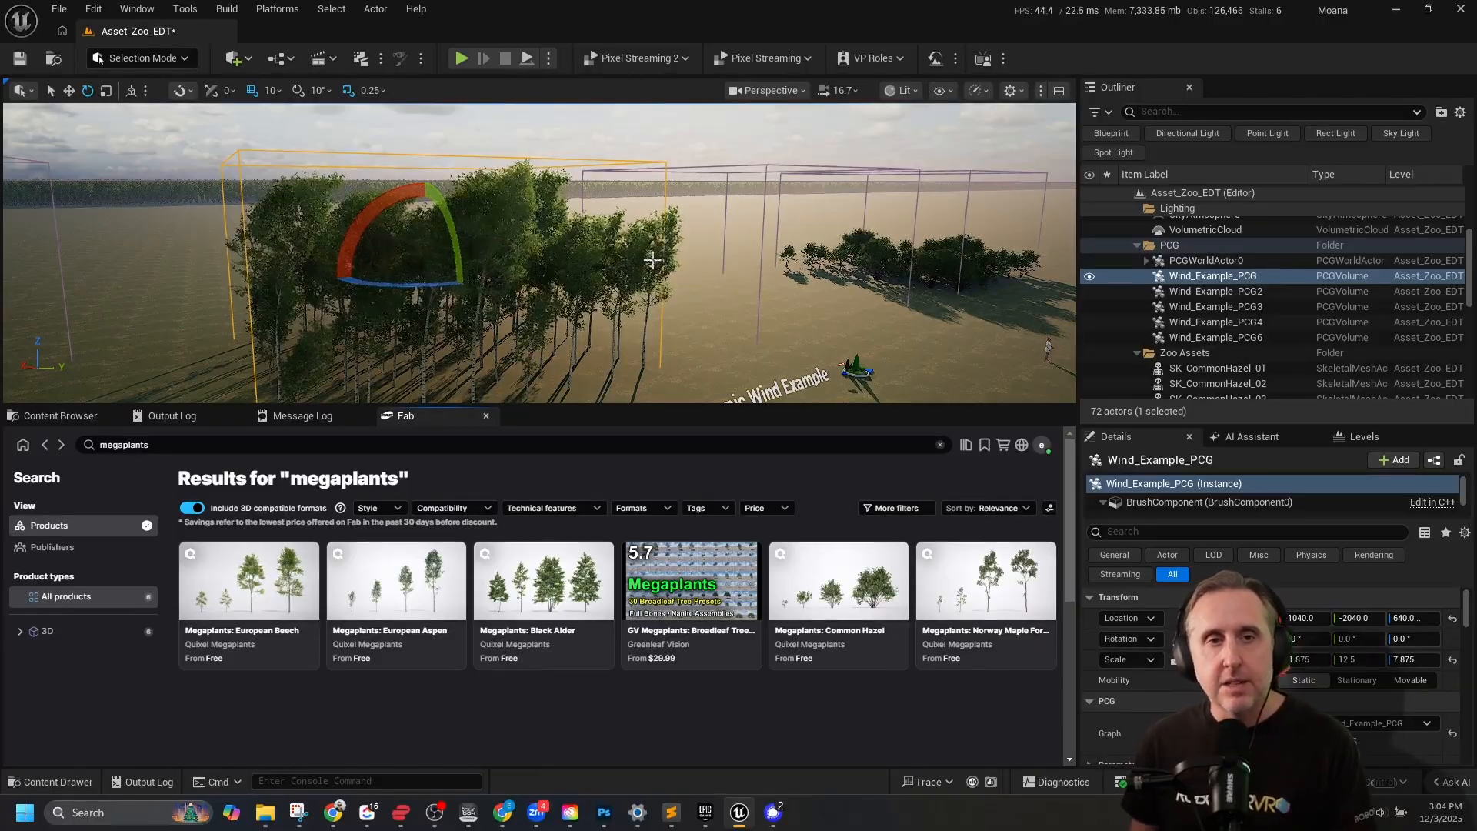
key("s")
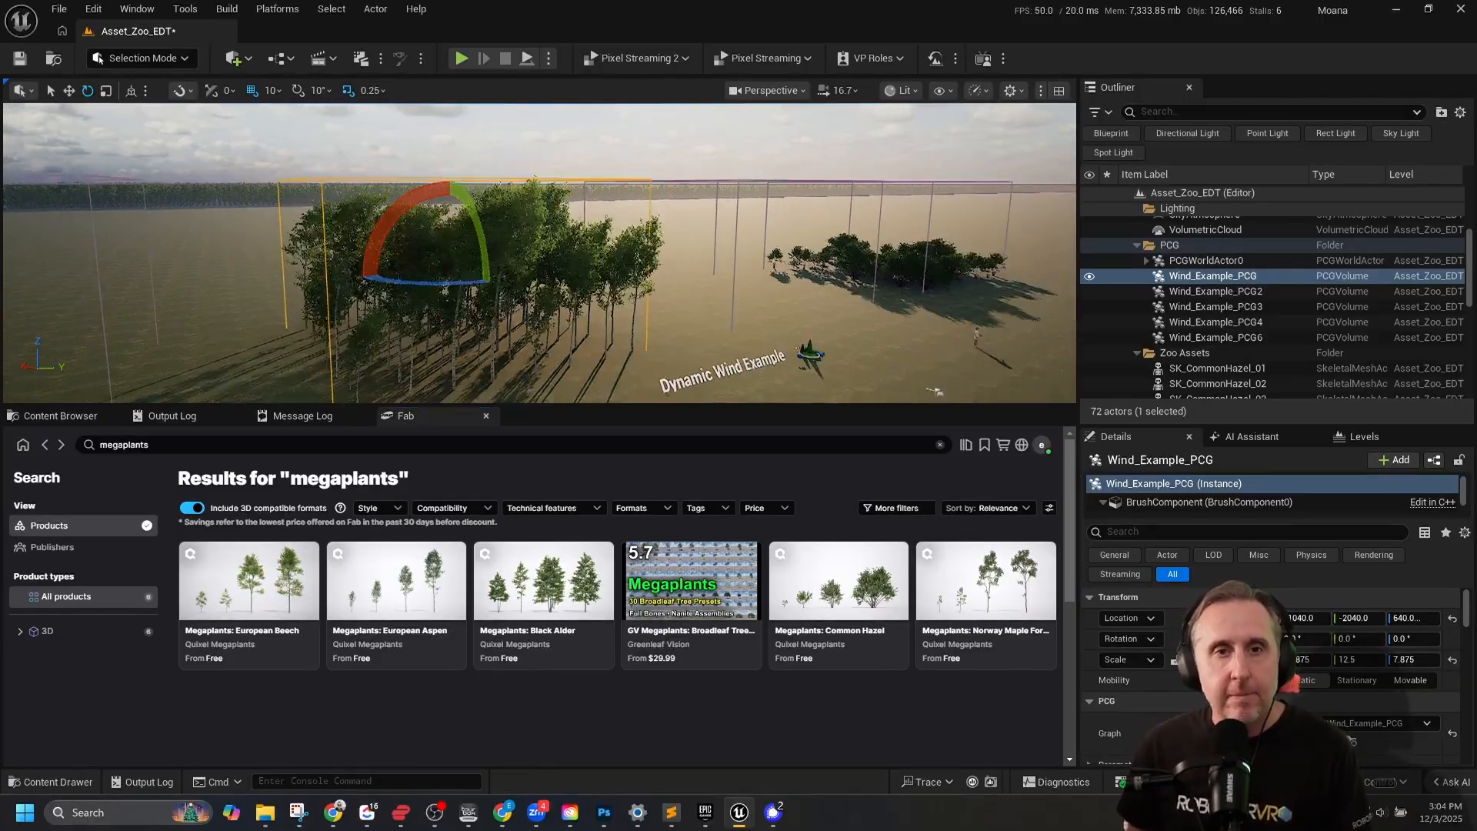
right_click_drag(691, 252, 745, 246)
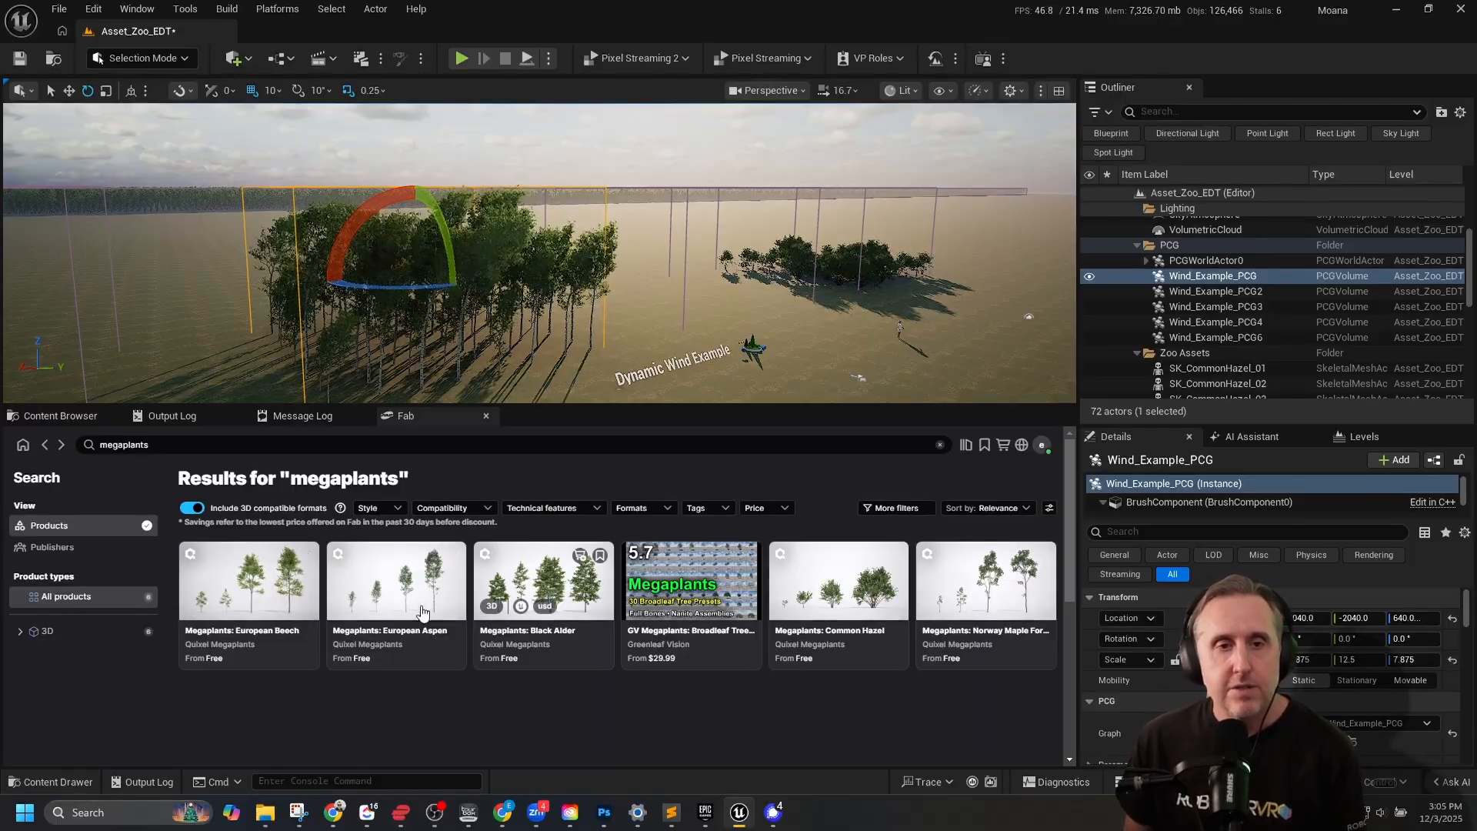
Add the free Megaplants: Black Alder product to the project and open its Tree_Black_Alder folder in Megaplant_Library.
left_click(545, 581)
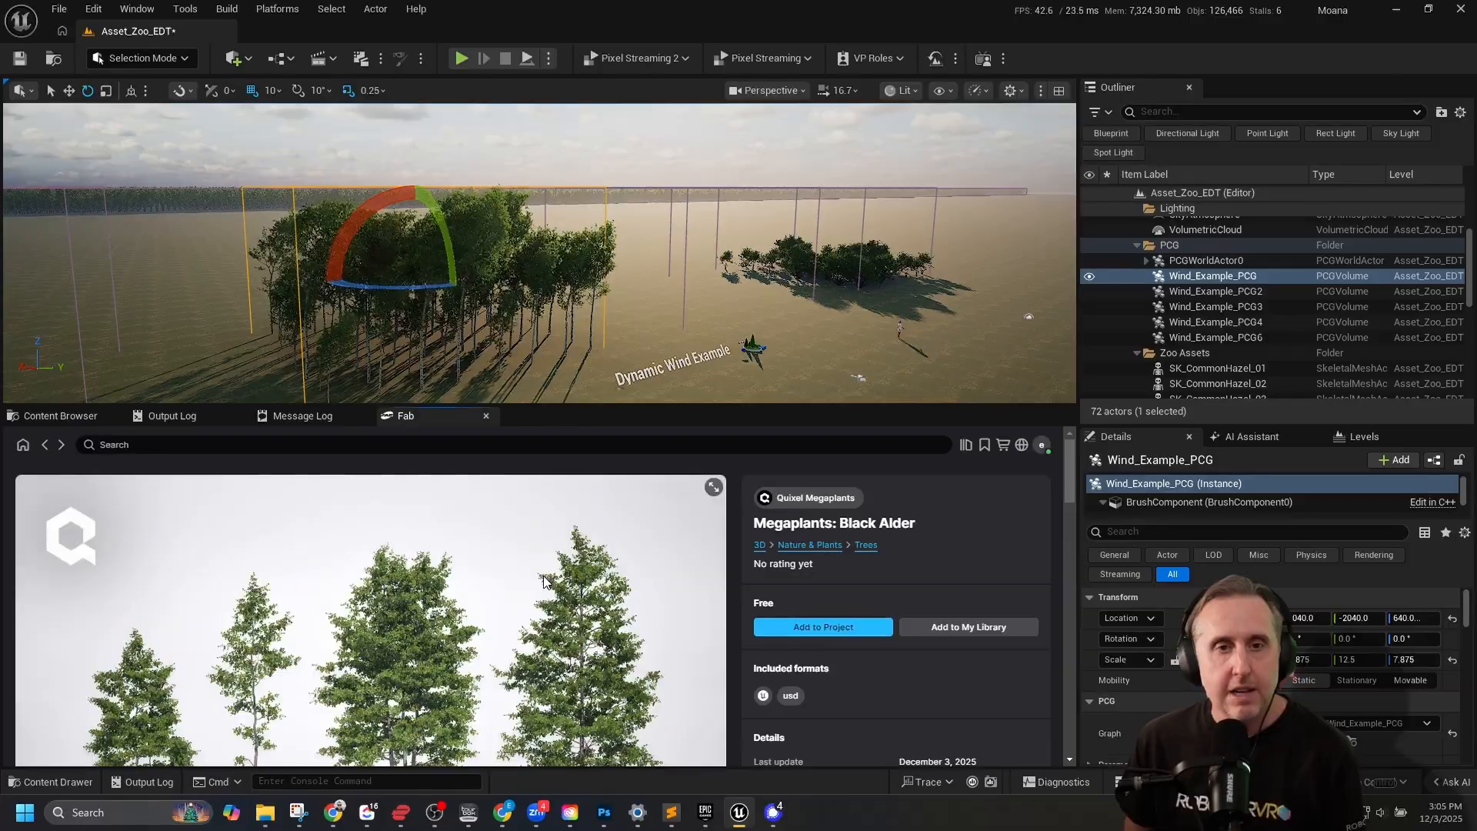
left_click(828, 626)
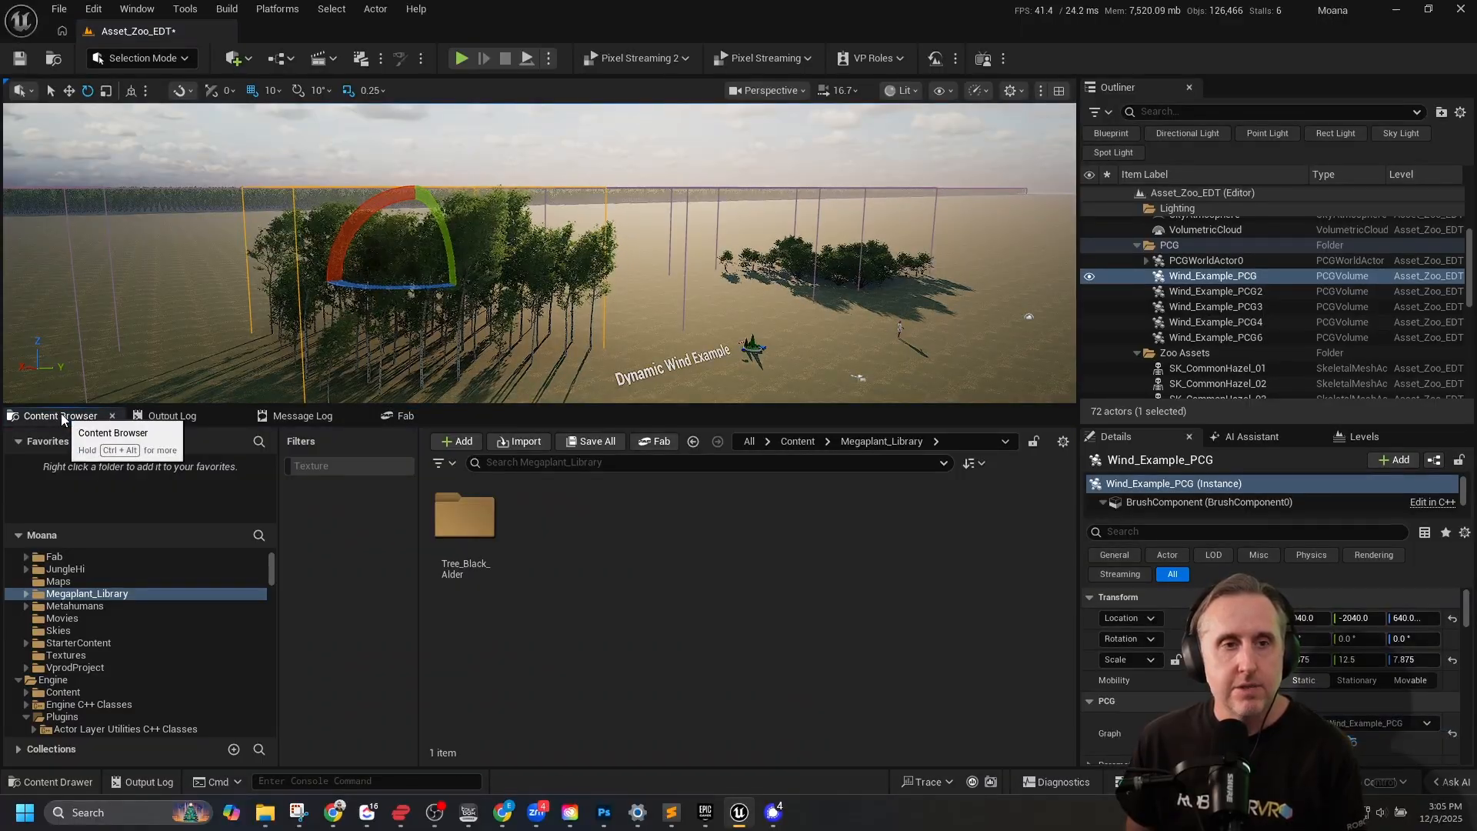
left_click(26, 595)
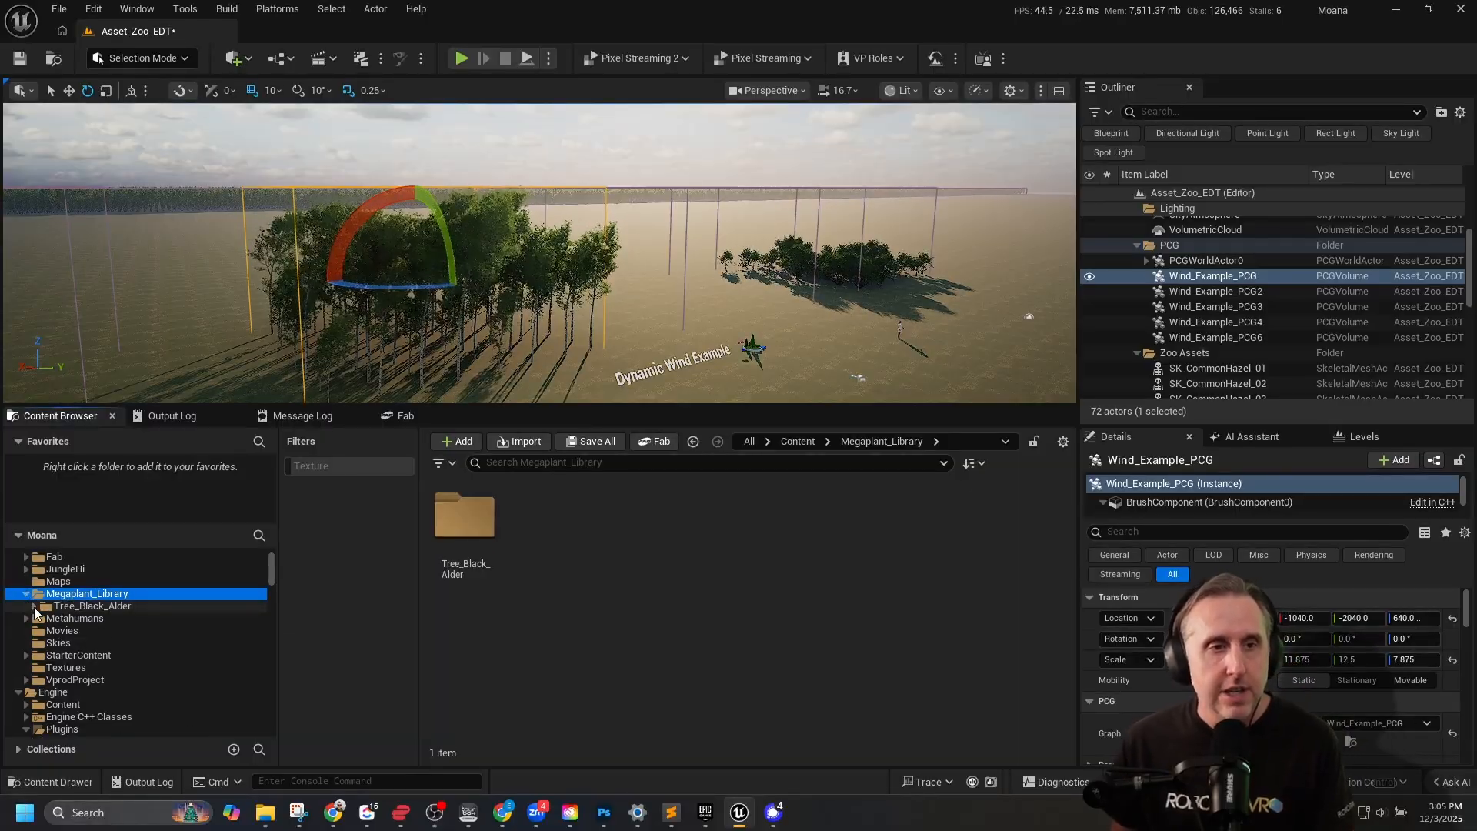
left_click(34, 608)
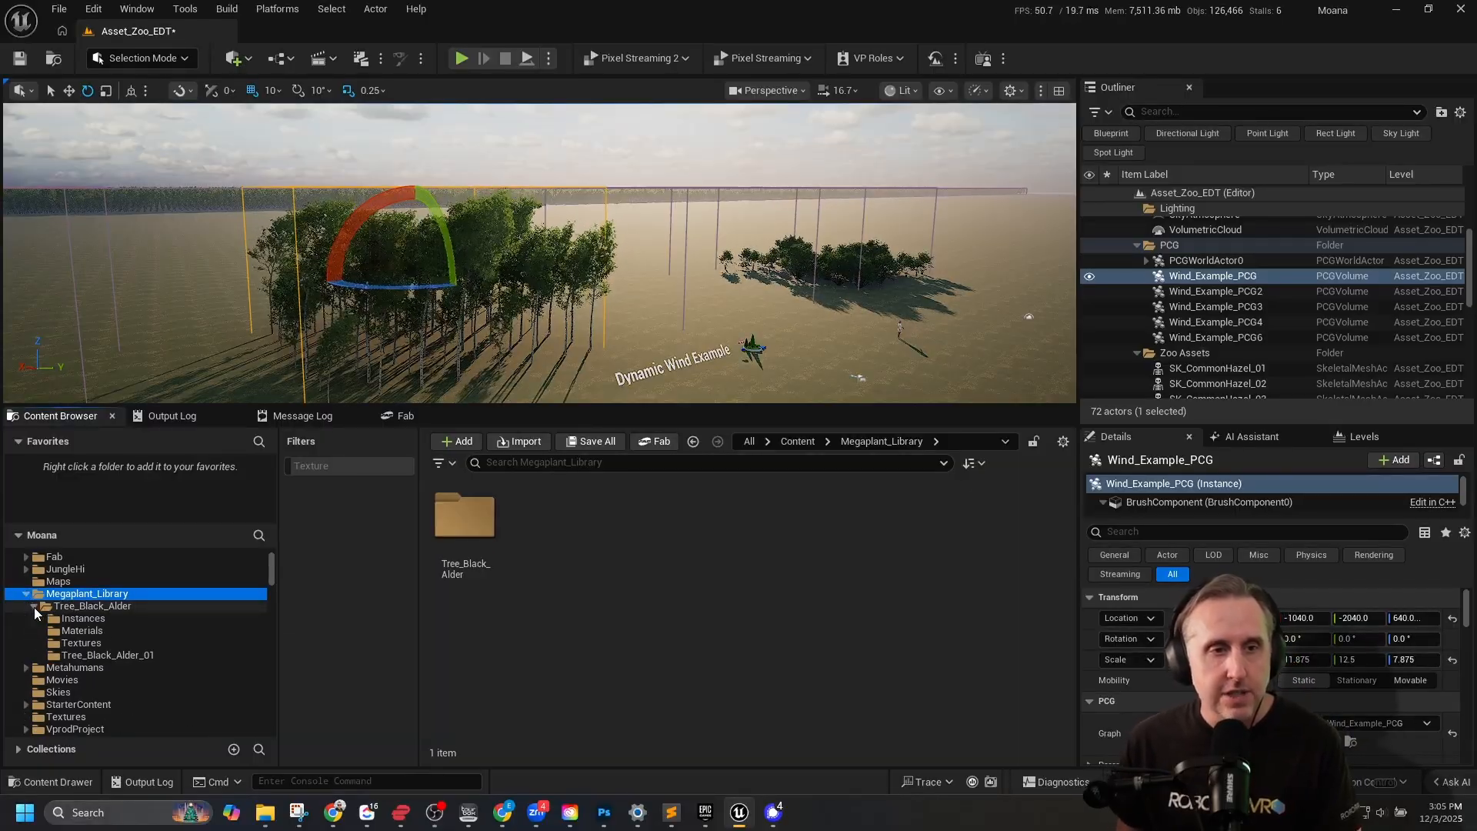
left_click(109, 607)
Look through Tree_Black_Alder's Instances, Materials and Textures folders and examine the assets in Tree_Black_Alder_01.
left_click(99, 620)
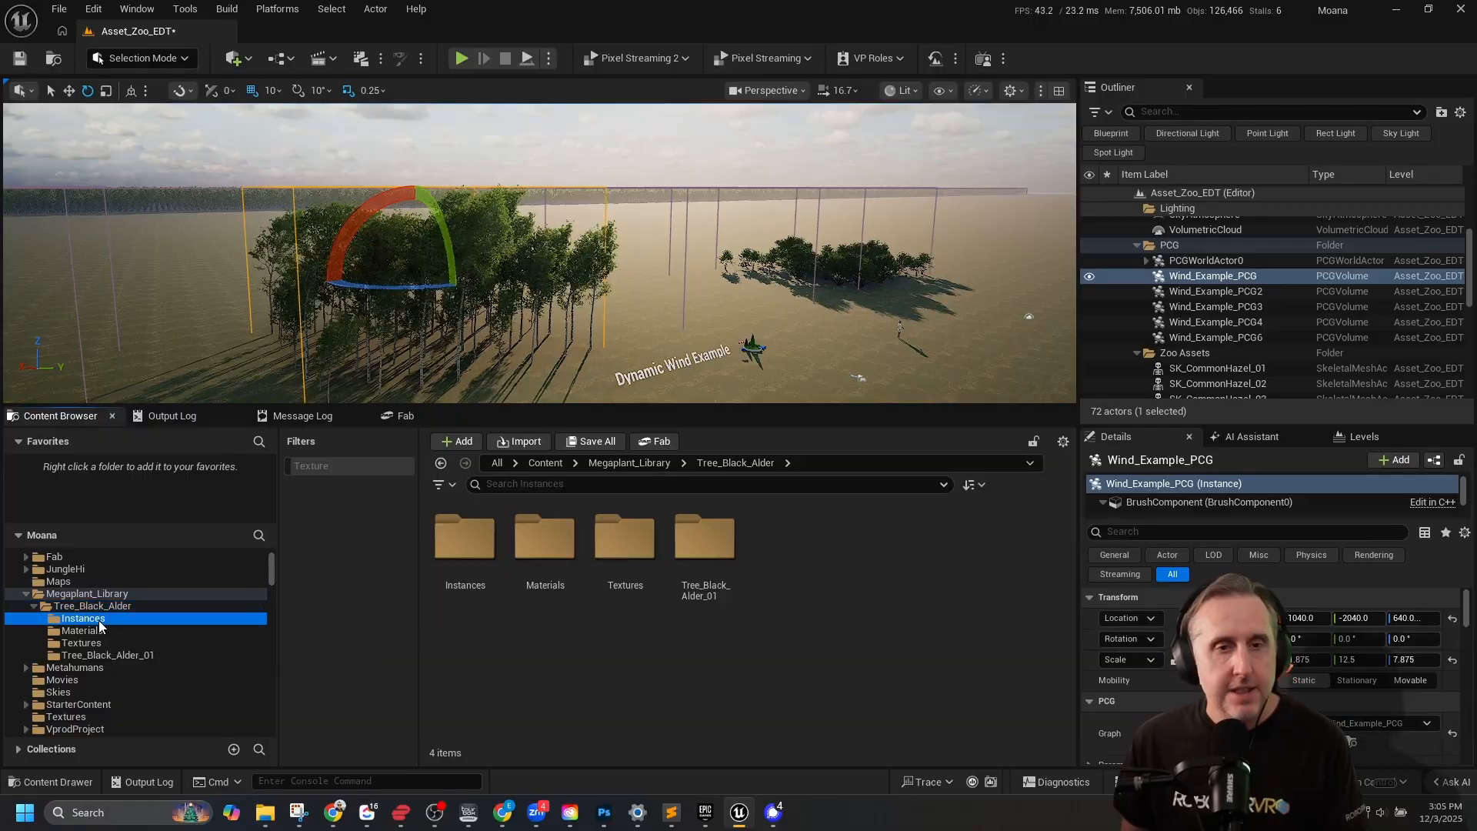
left_click(91, 632)
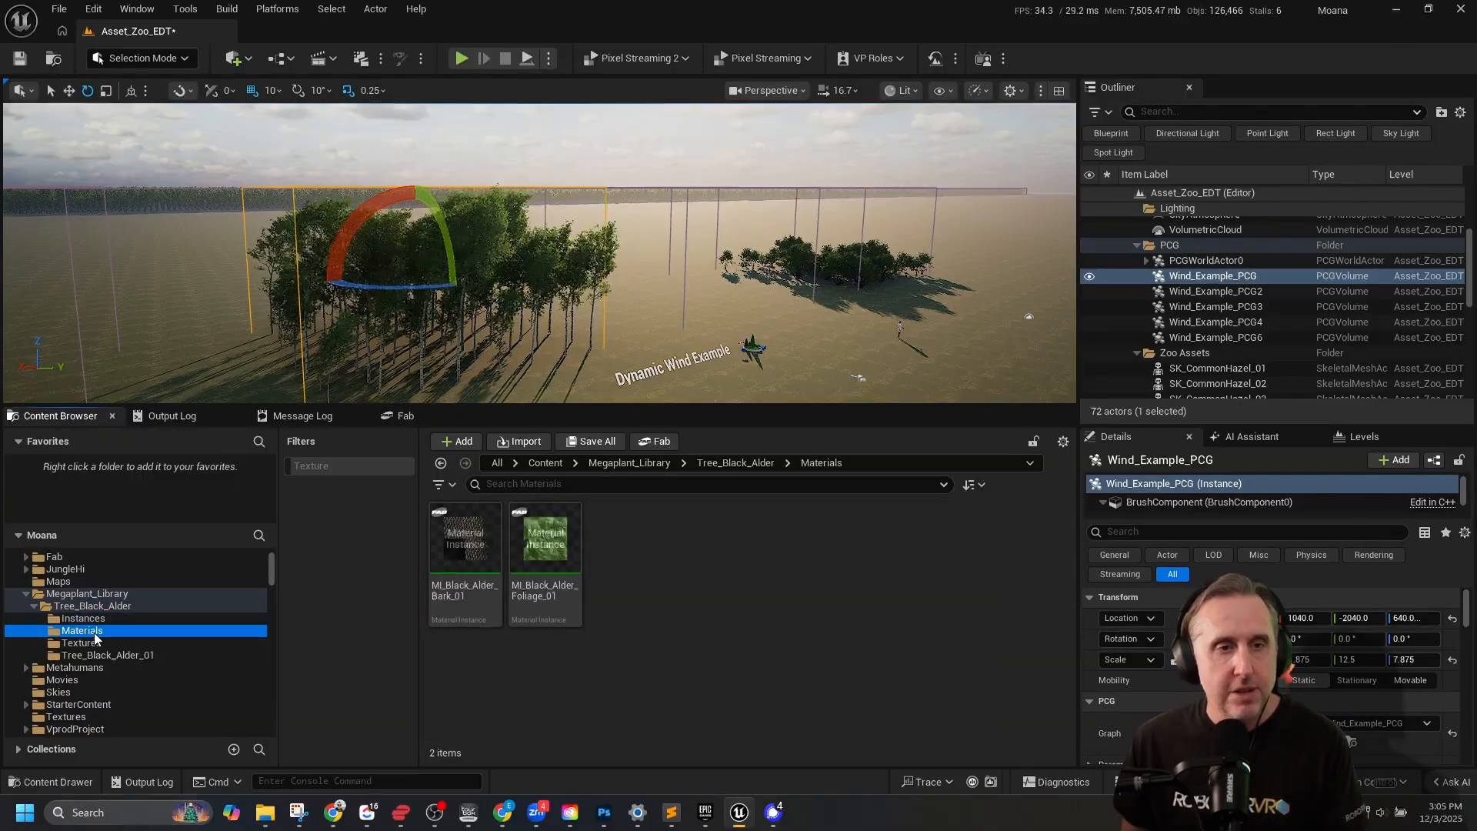
left_click(98, 623)
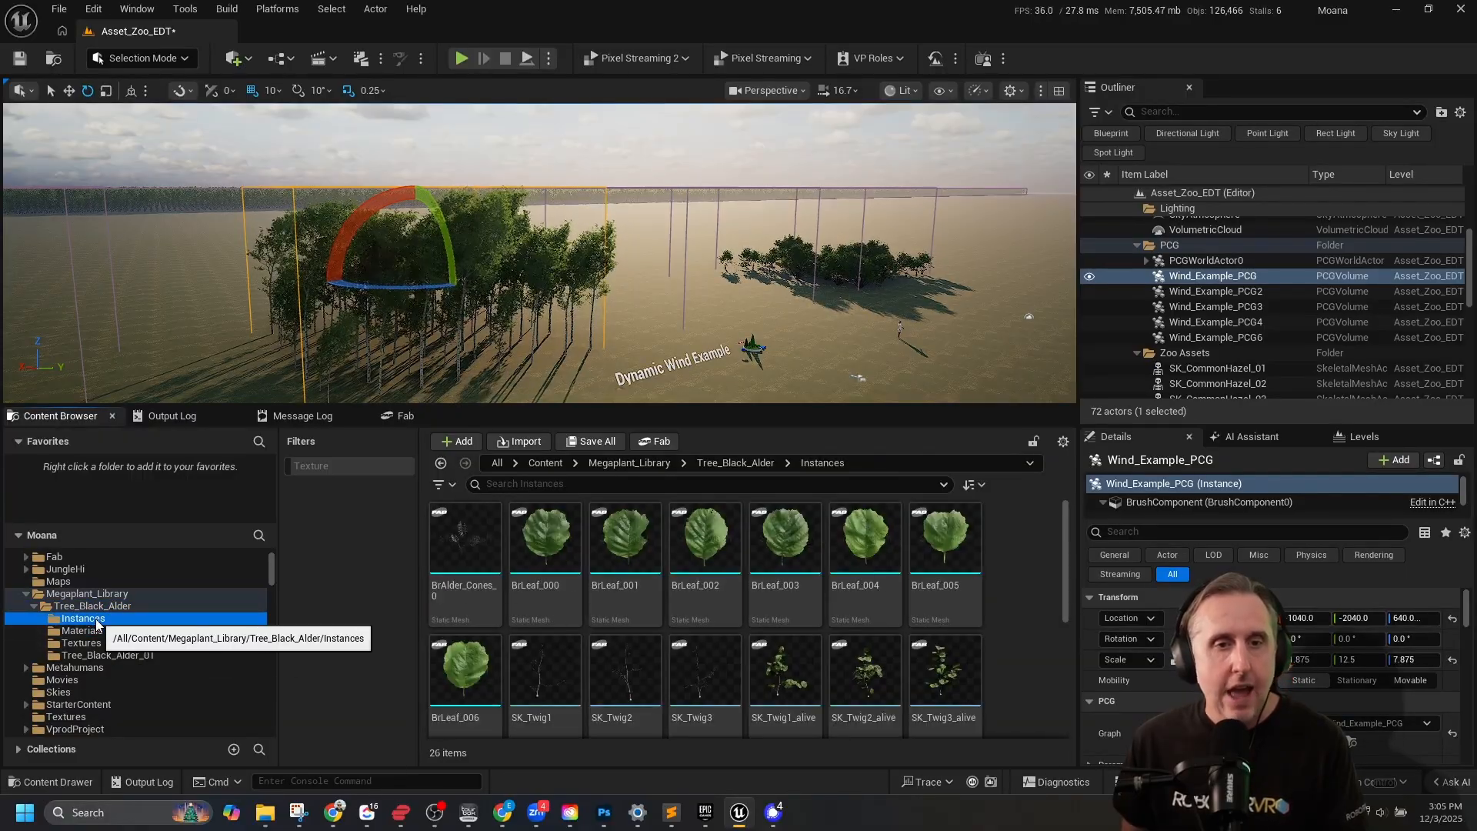
left_click(91, 645)
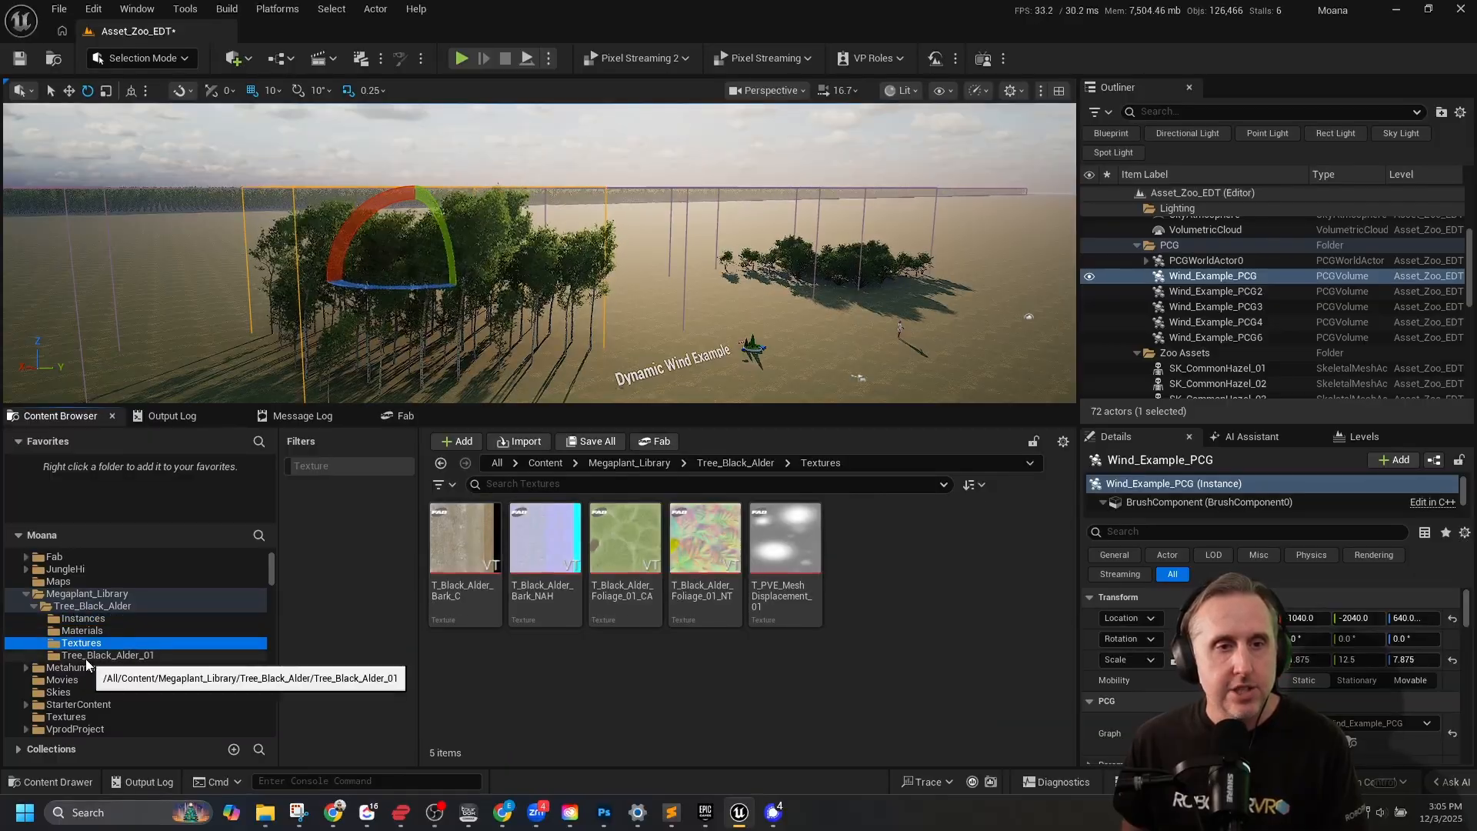
left_click(84, 657)
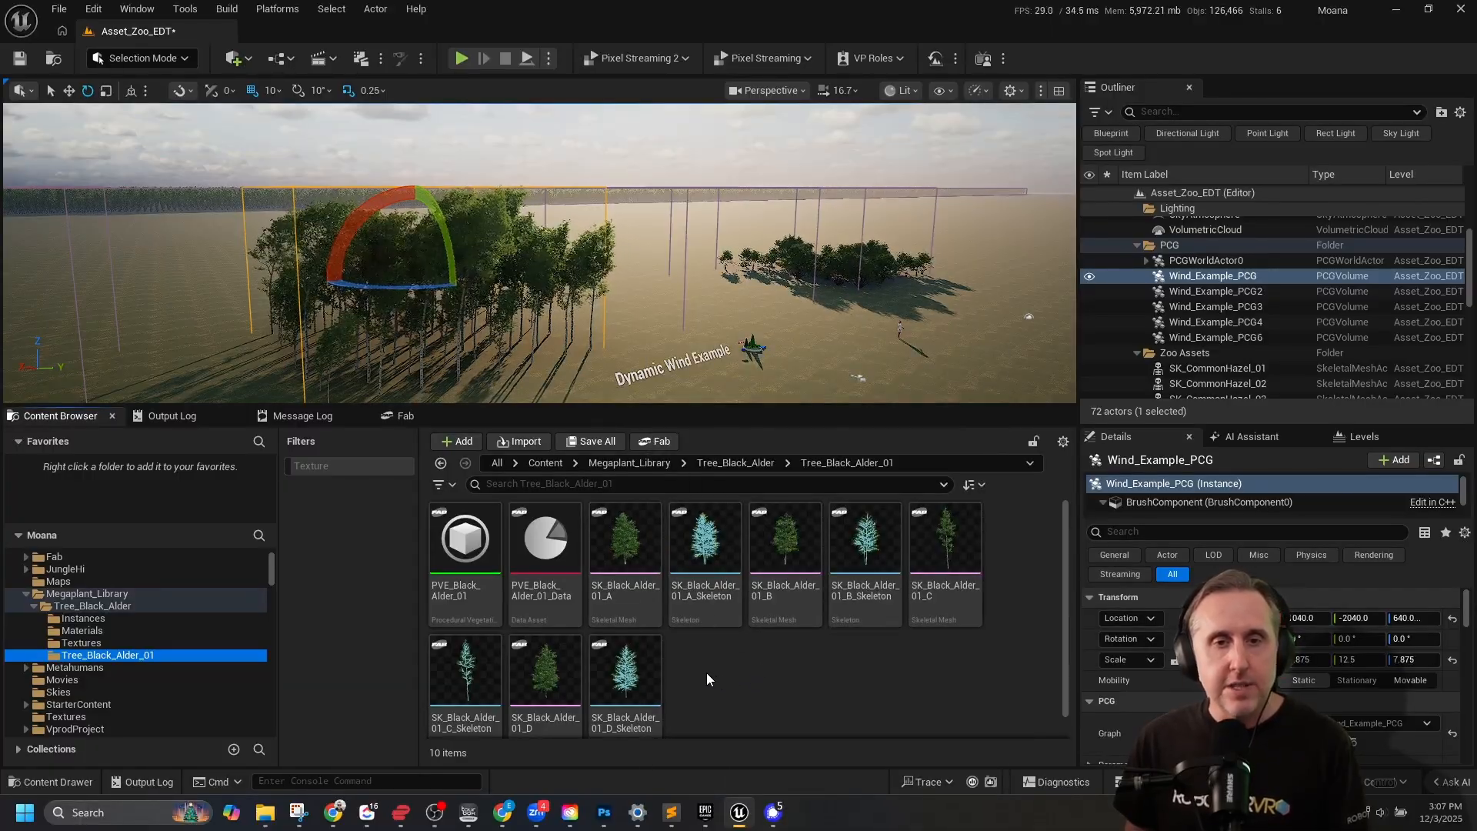
mouse_move(625, 583)
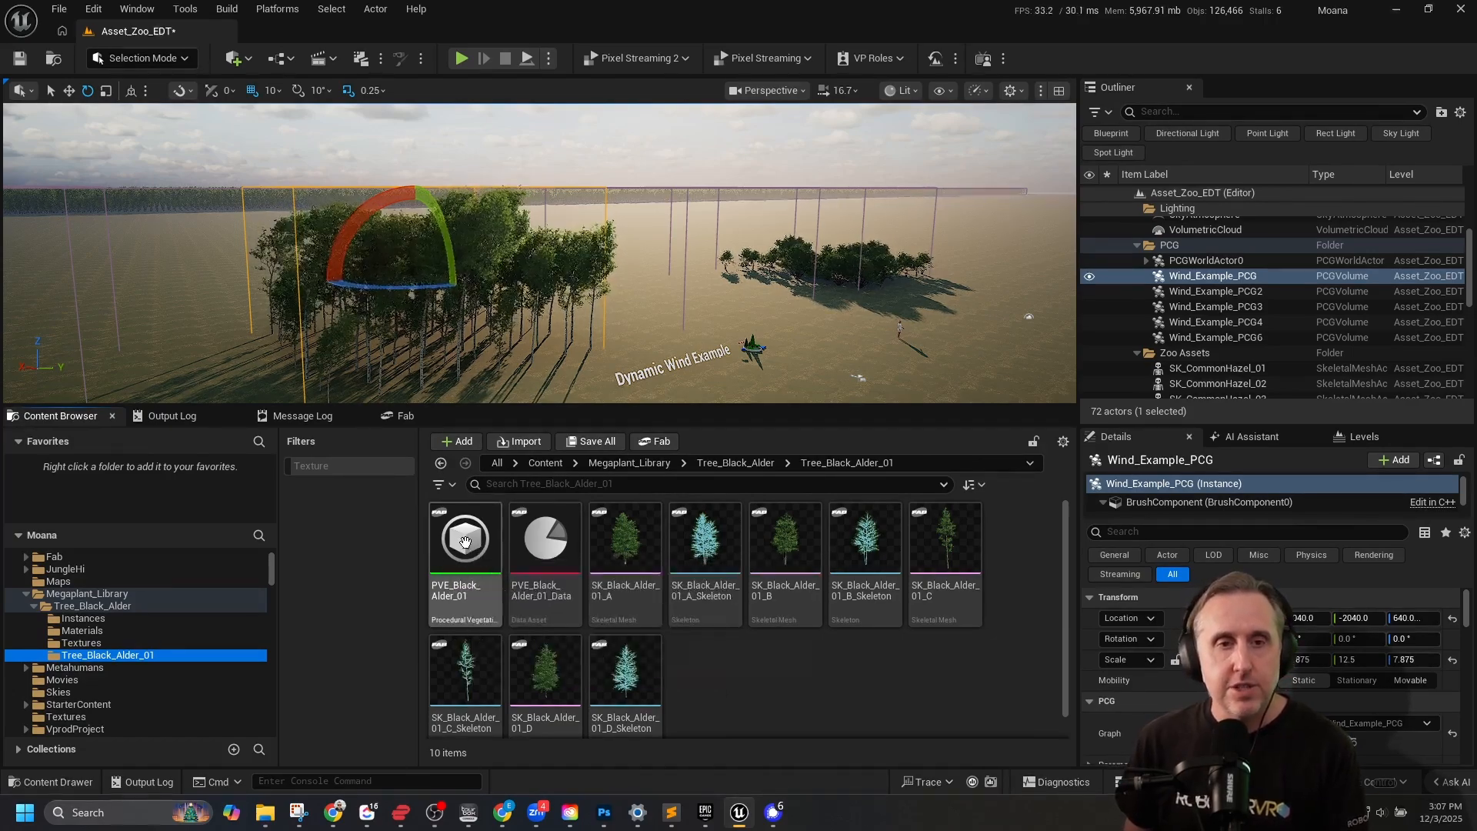
mouse_move(463, 541)
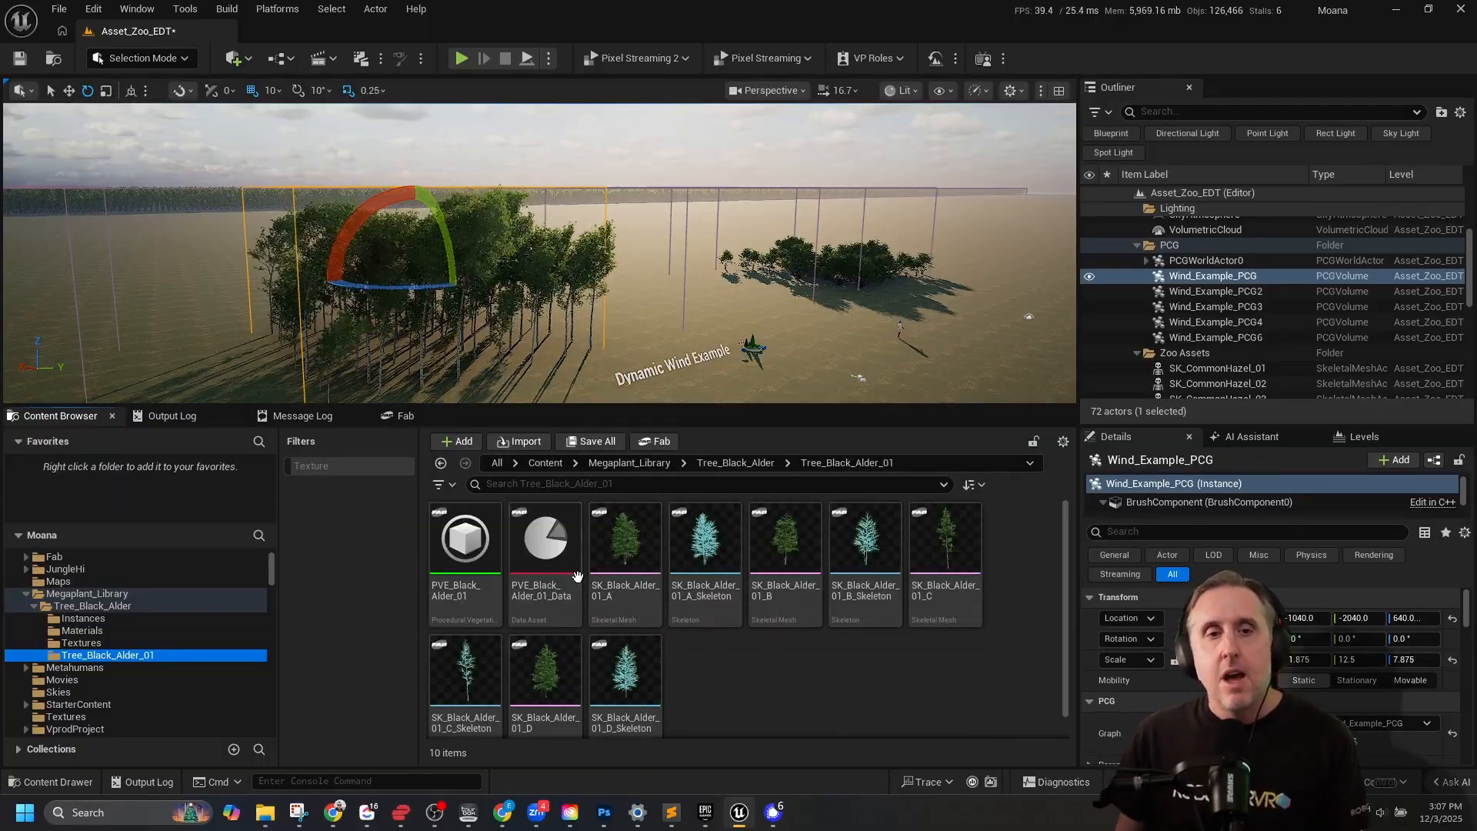
mouse_move(541, 553)
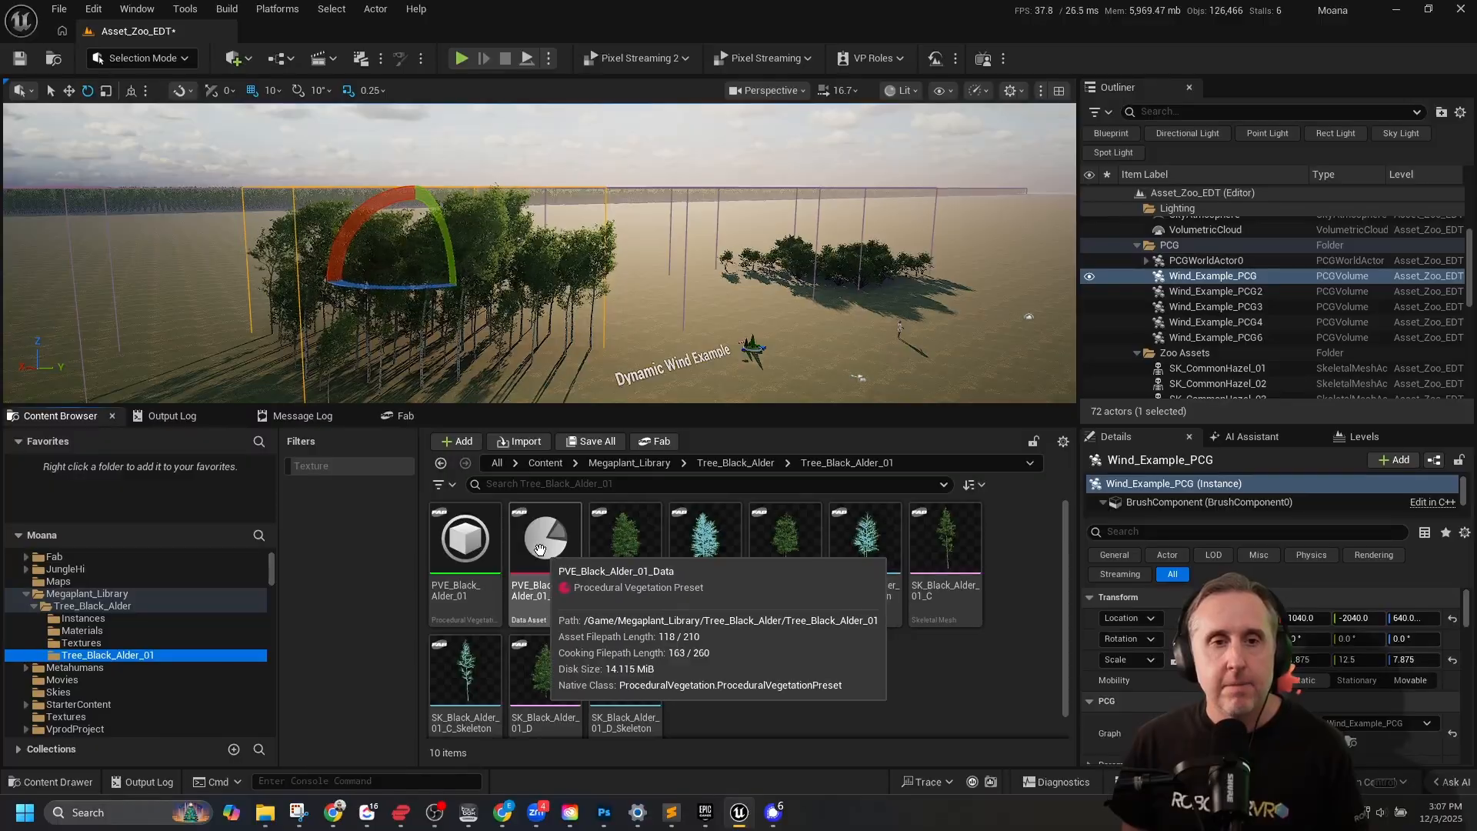
Open the PVE_Black_Alder_01 procedural vegetation asset in its graph editor.
left_click(460, 544)
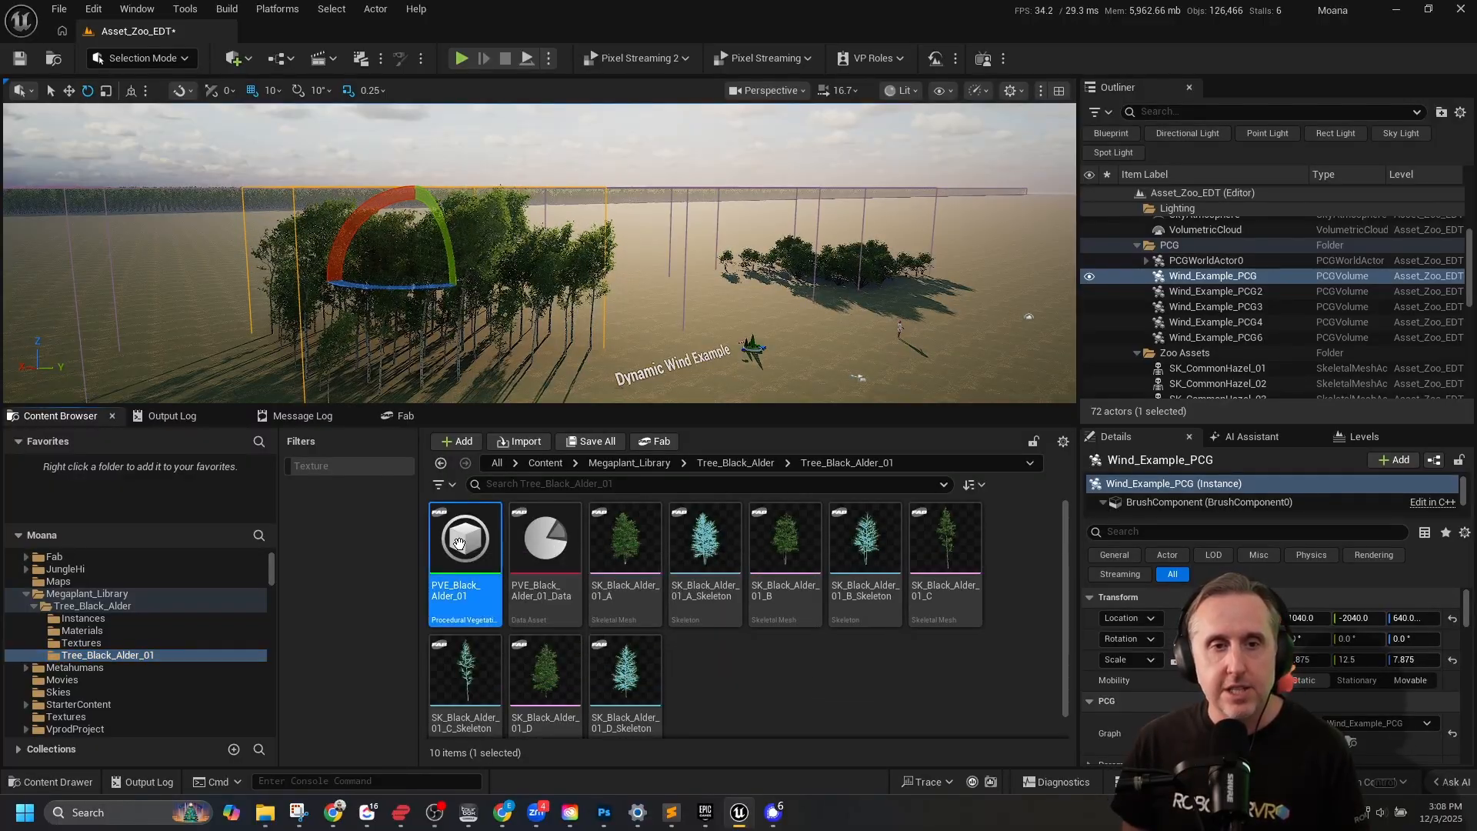
double_click(462, 544)
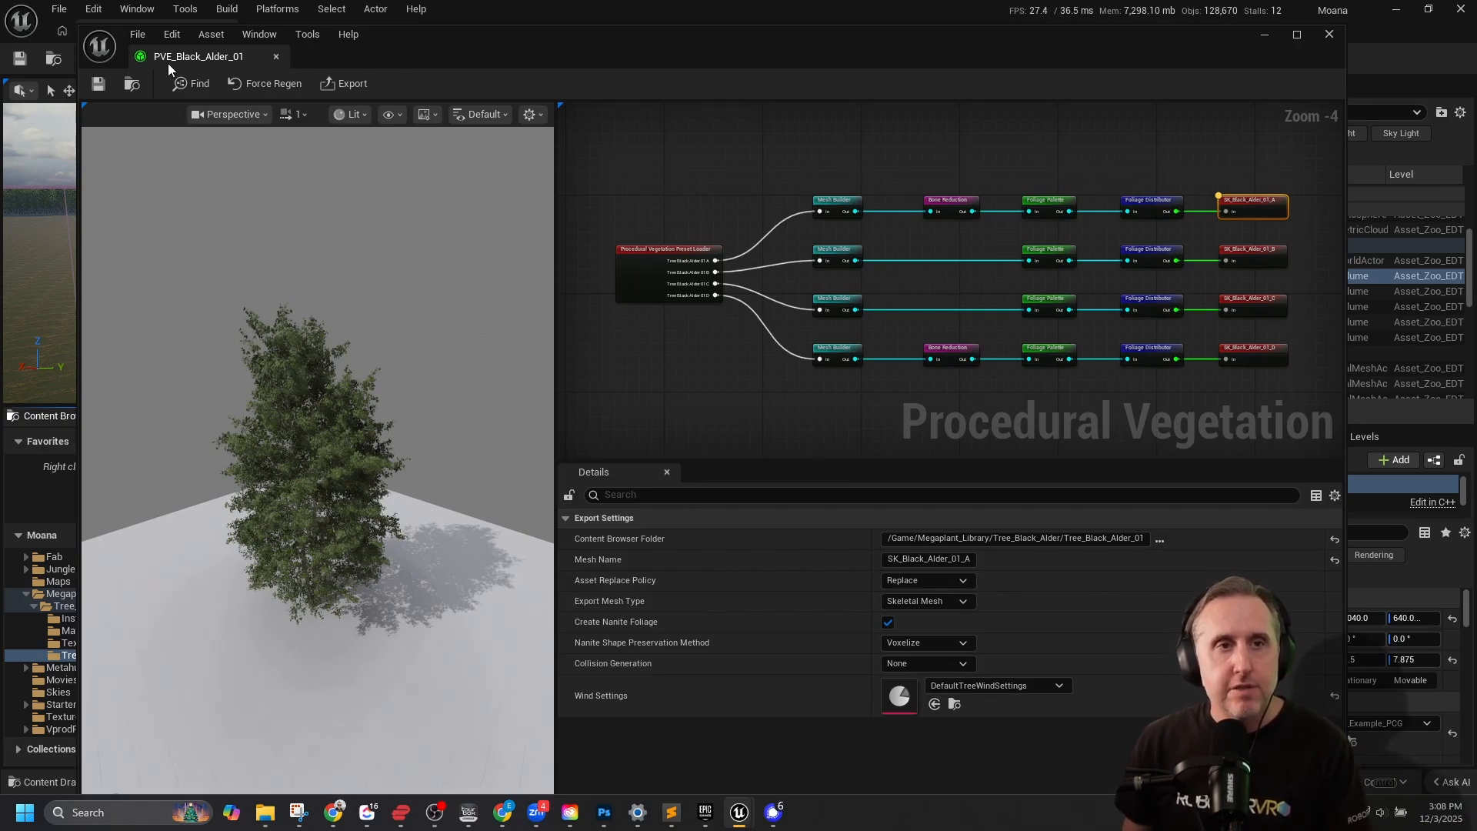
left_click_drag(737, 35, 730, 34)
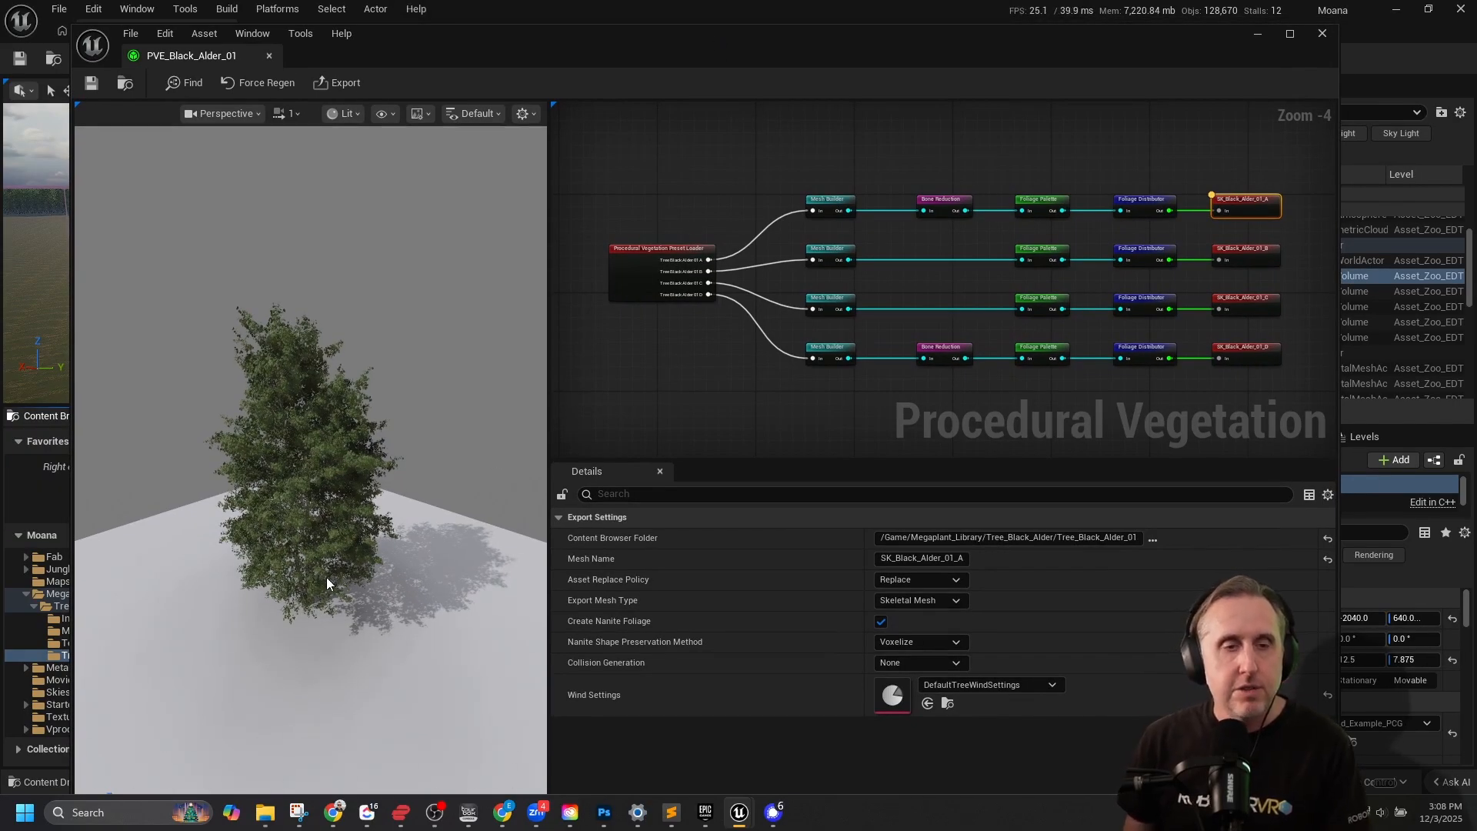
Examine the Black Alder tree preview from several angles and distances, including its trunk and the scale figure.
right_click_drag(326, 577, 342, 399)
middle_click_drag(342, 399, 343, 539)
middle_click_drag(354, 255, 354, 347)
mouse_move(313, 428)
right_mouse_down()
mouse_move(366, 412)
mouse_move(294, 427)
mouse_move(320, 409)
mouse_move(299, 440)
mouse_move(334, 446)
mouse_move(226, 456)
mouse_move(285, 455)
mouse_move(269, 455)
mouse_move(292, 431)
mouse_move(294, 449)
mouse_move(282, 433)
mouse_move(315, 429)
mouse_move(302, 430)
right_mouse_up()
key("w")
key("s")
key("s")
key("w")
key("s")
key("d")
key("a")
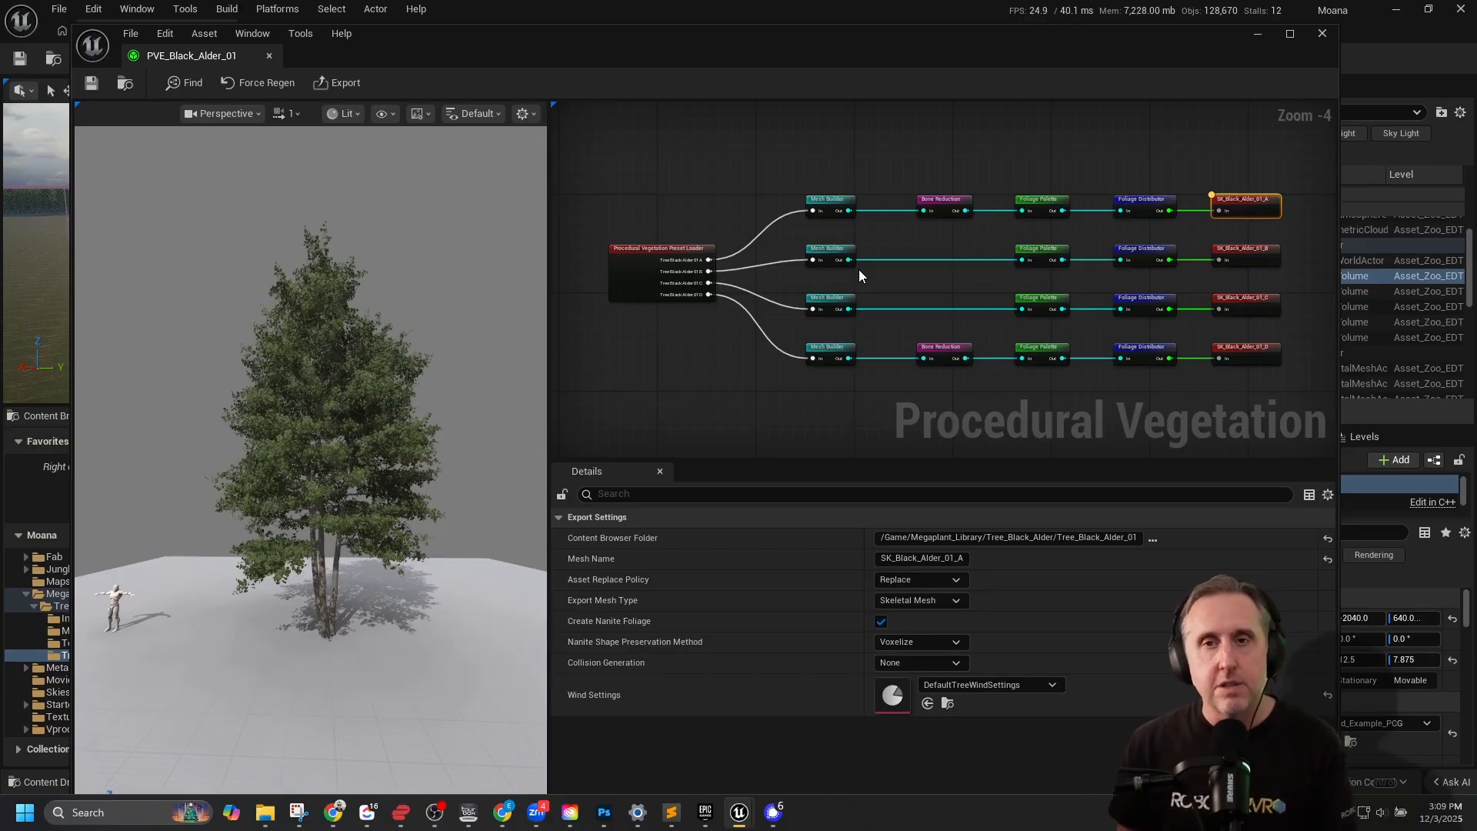
Inspect the Procedural Vegetation Preset Loader node's preset settings and preview, and glance at the assets in the Tree_Black_Alder_01 folder.
scroll(623, 257, "up", 4)
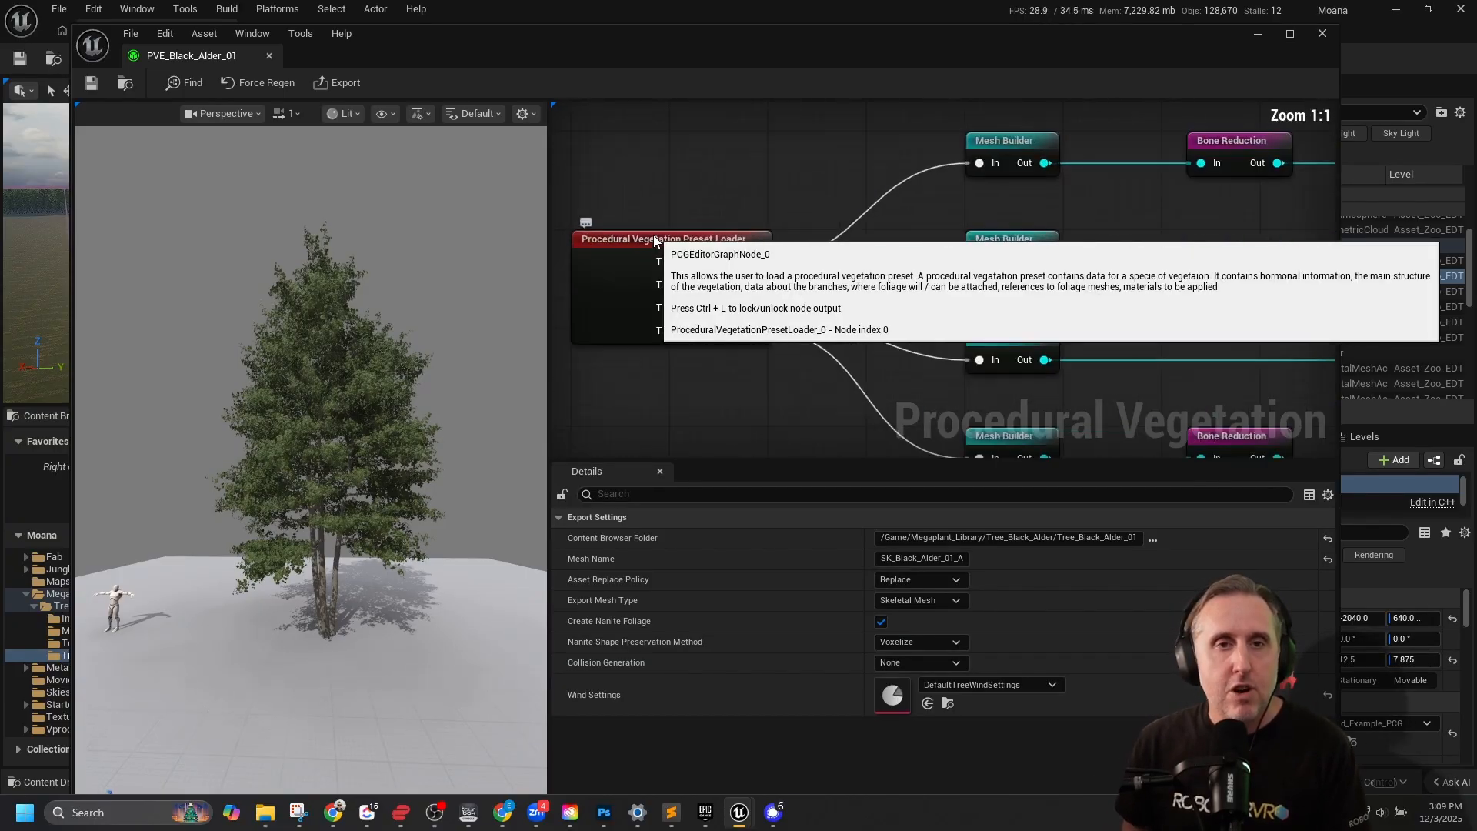
right_click_drag(687, 192, 718, 168)
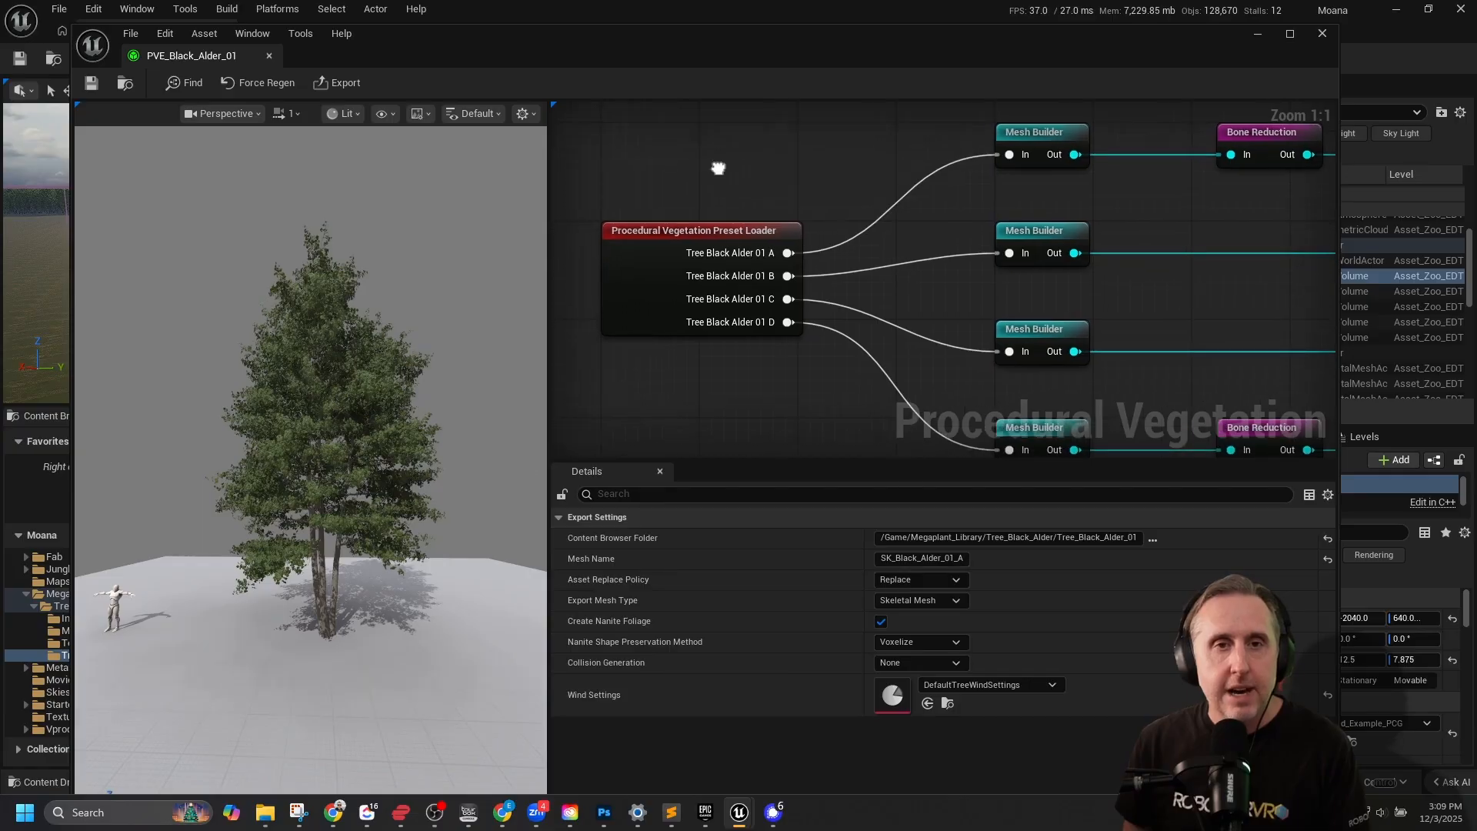
left_click(715, 231)
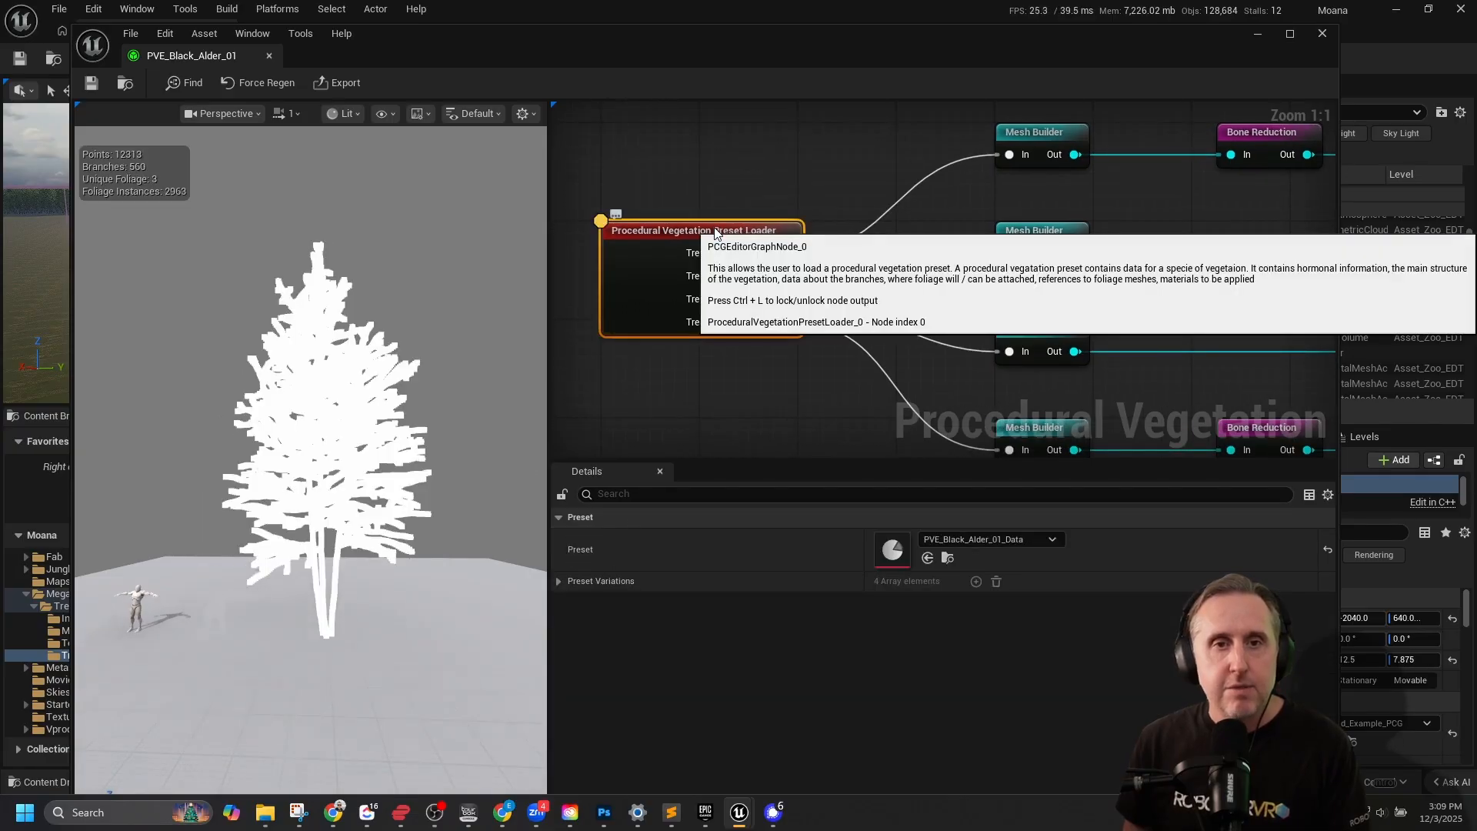
left_click_drag(486, 33, 1101, 333)
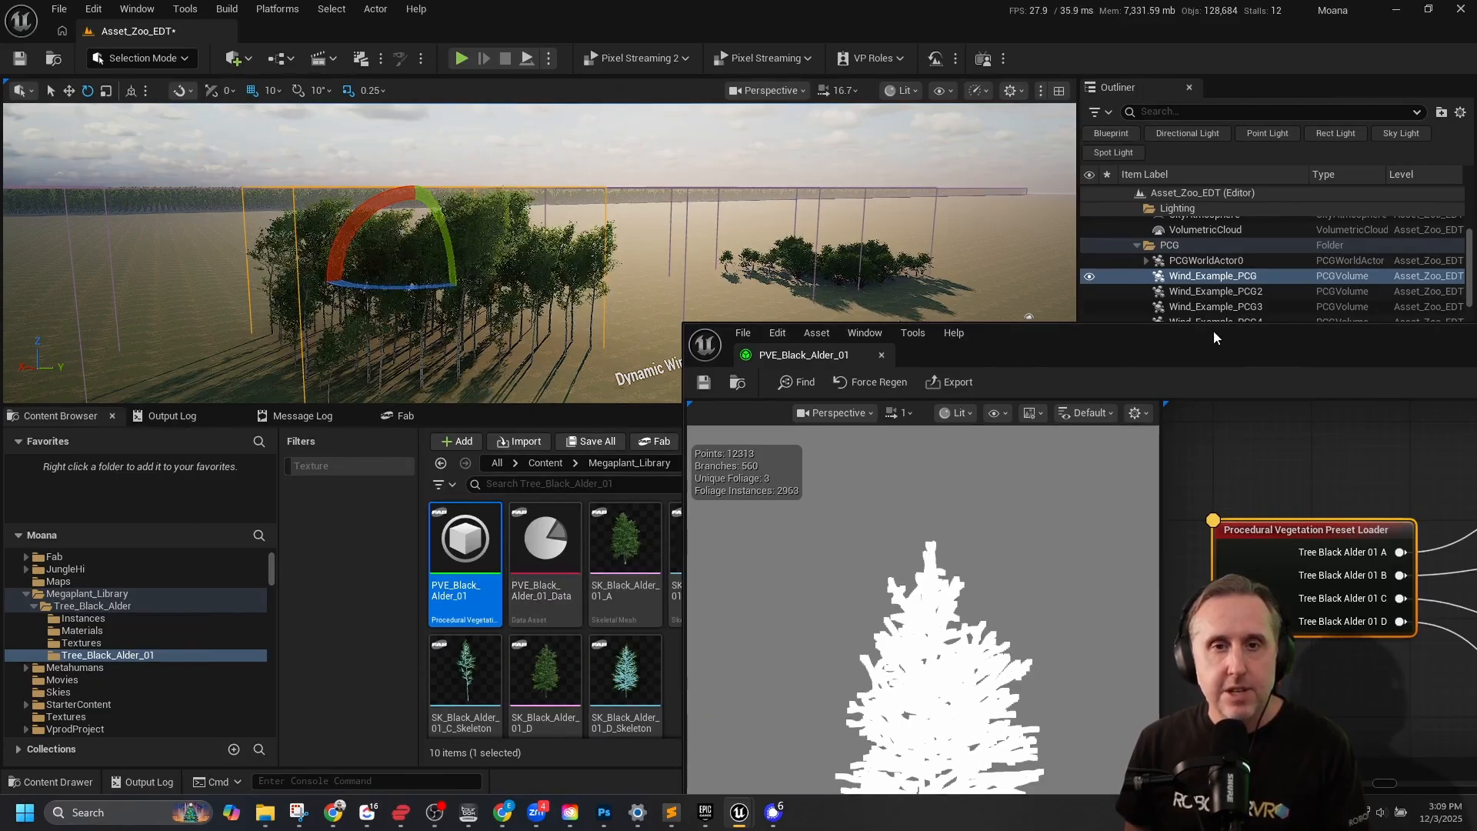
left_click_drag(1213, 330, 604, 50)
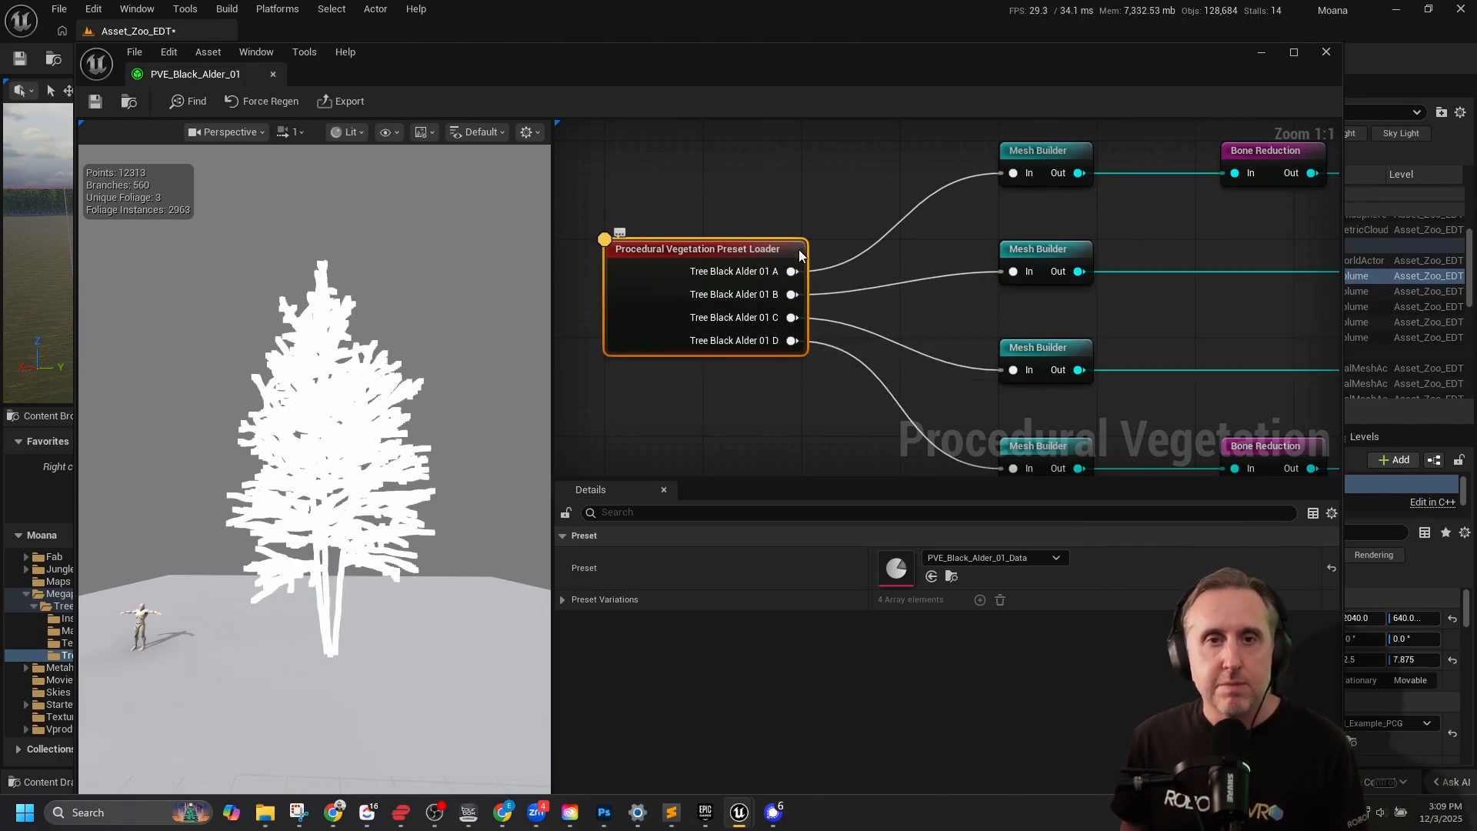
Look over the node chains fed by the preset loader and check which nodes the Input Output category offers.
scroll(805, 202, "down", 1)
right_click_drag(1093, 233, 922, 260)
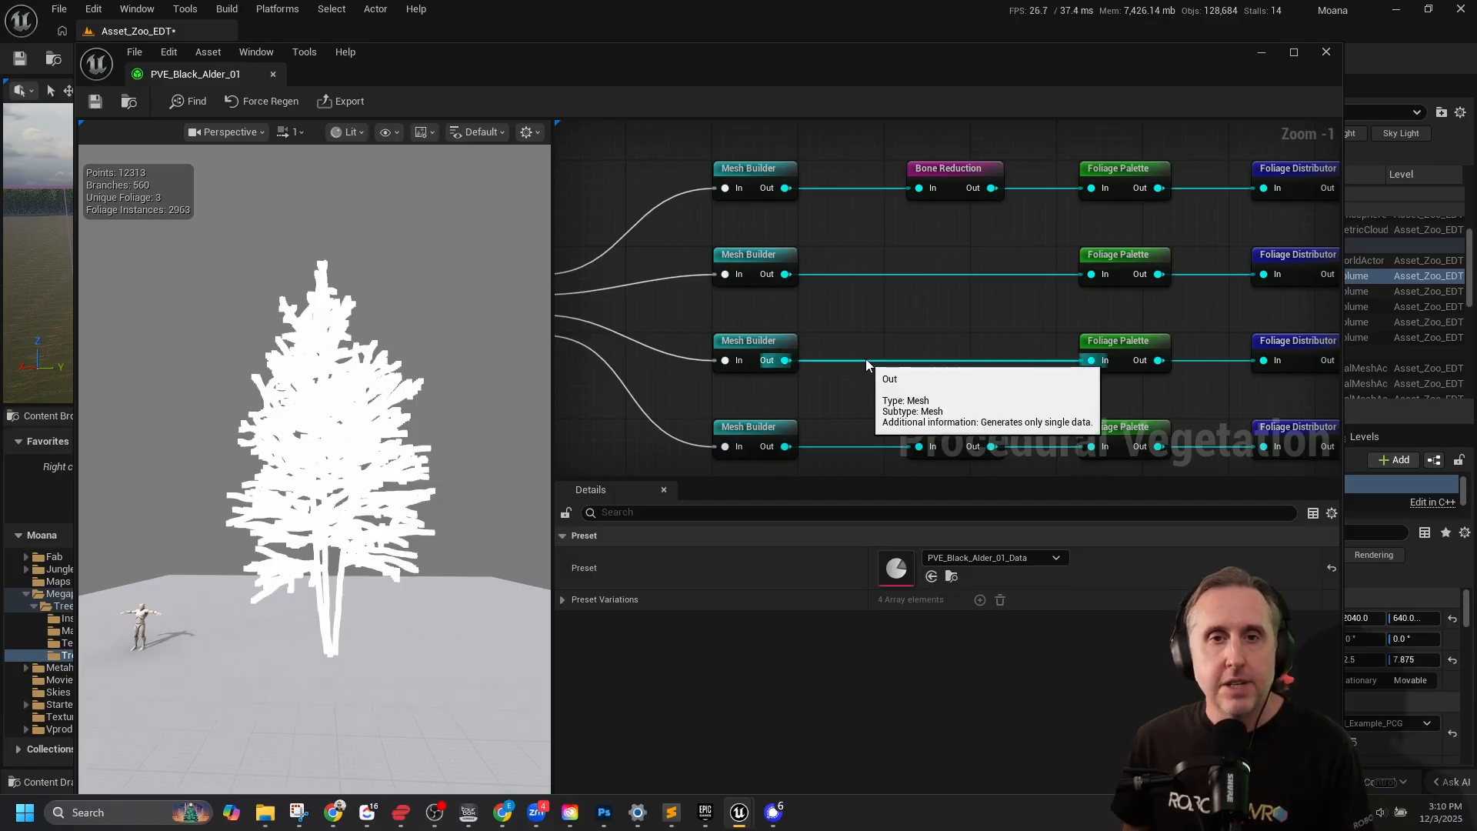
right_click_drag(854, 285, 1051, 209)
right_click(754, 316)
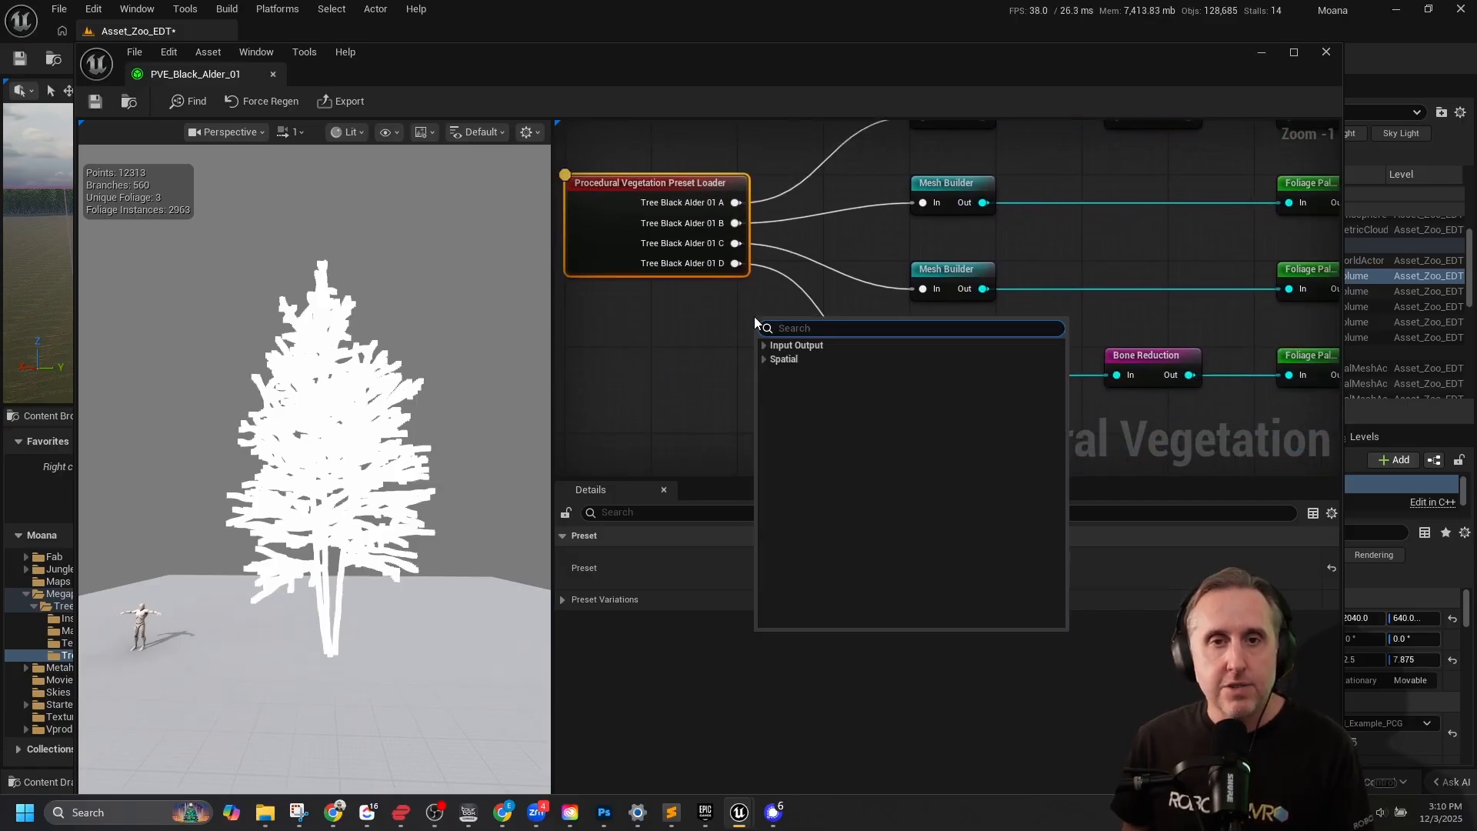
left_click(765, 346)
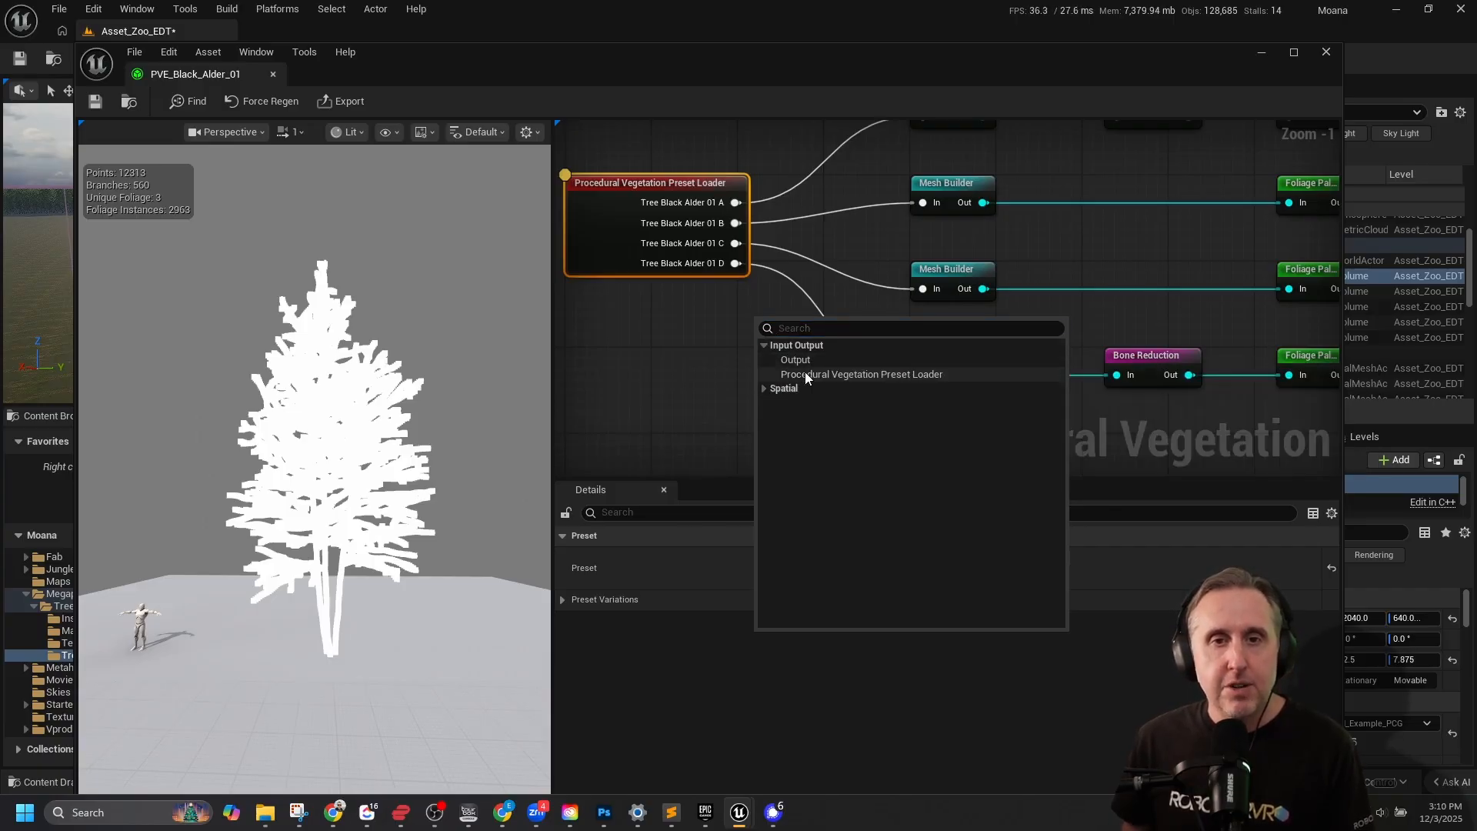
left_click(671, 183)
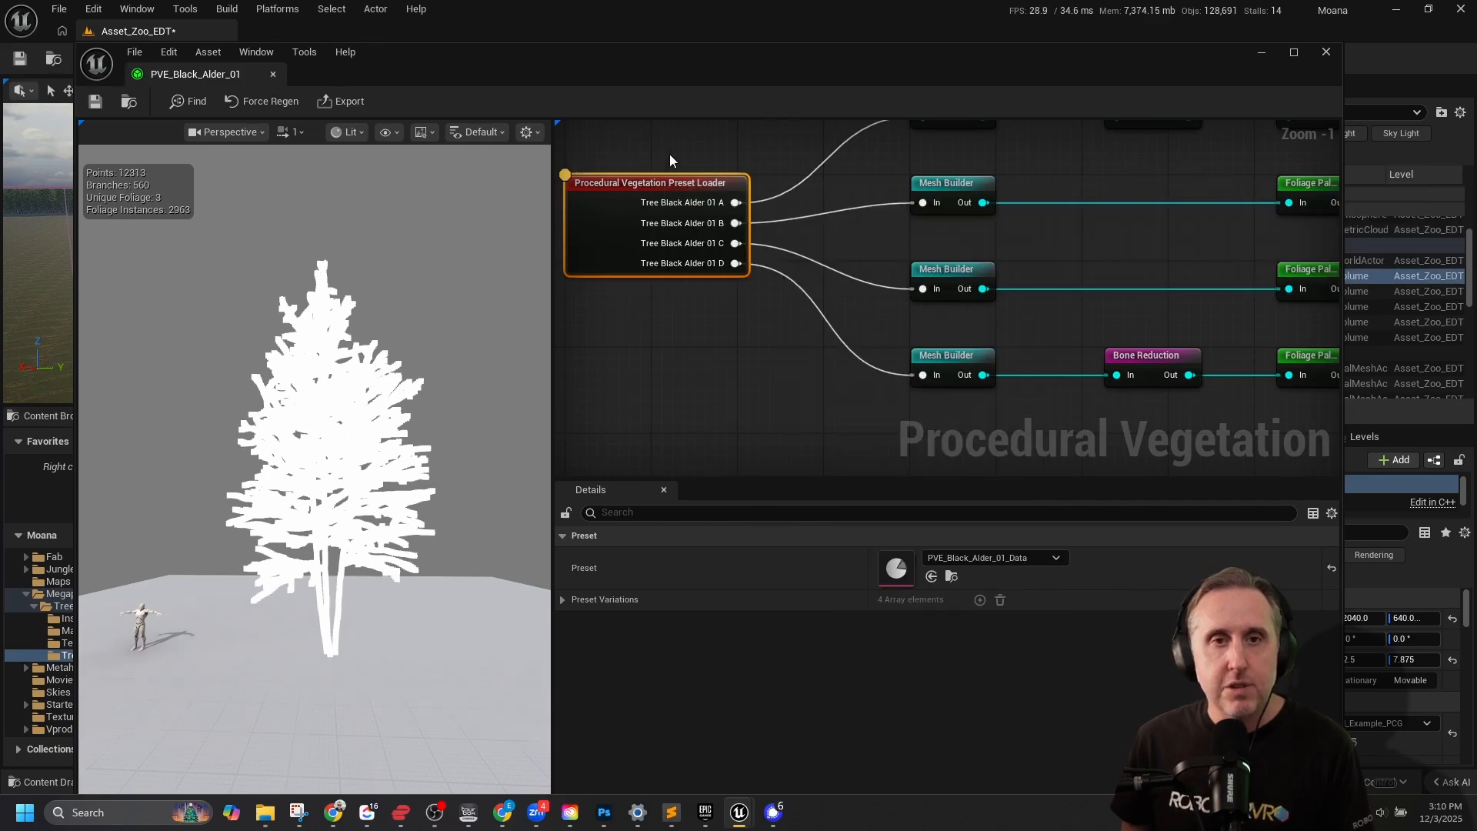
Preview the Black Alder variations one by one through the output nodes SK_Black_Alder_01_A, B, C and D.
right_click_drag(1100, 231, 1066, 280)
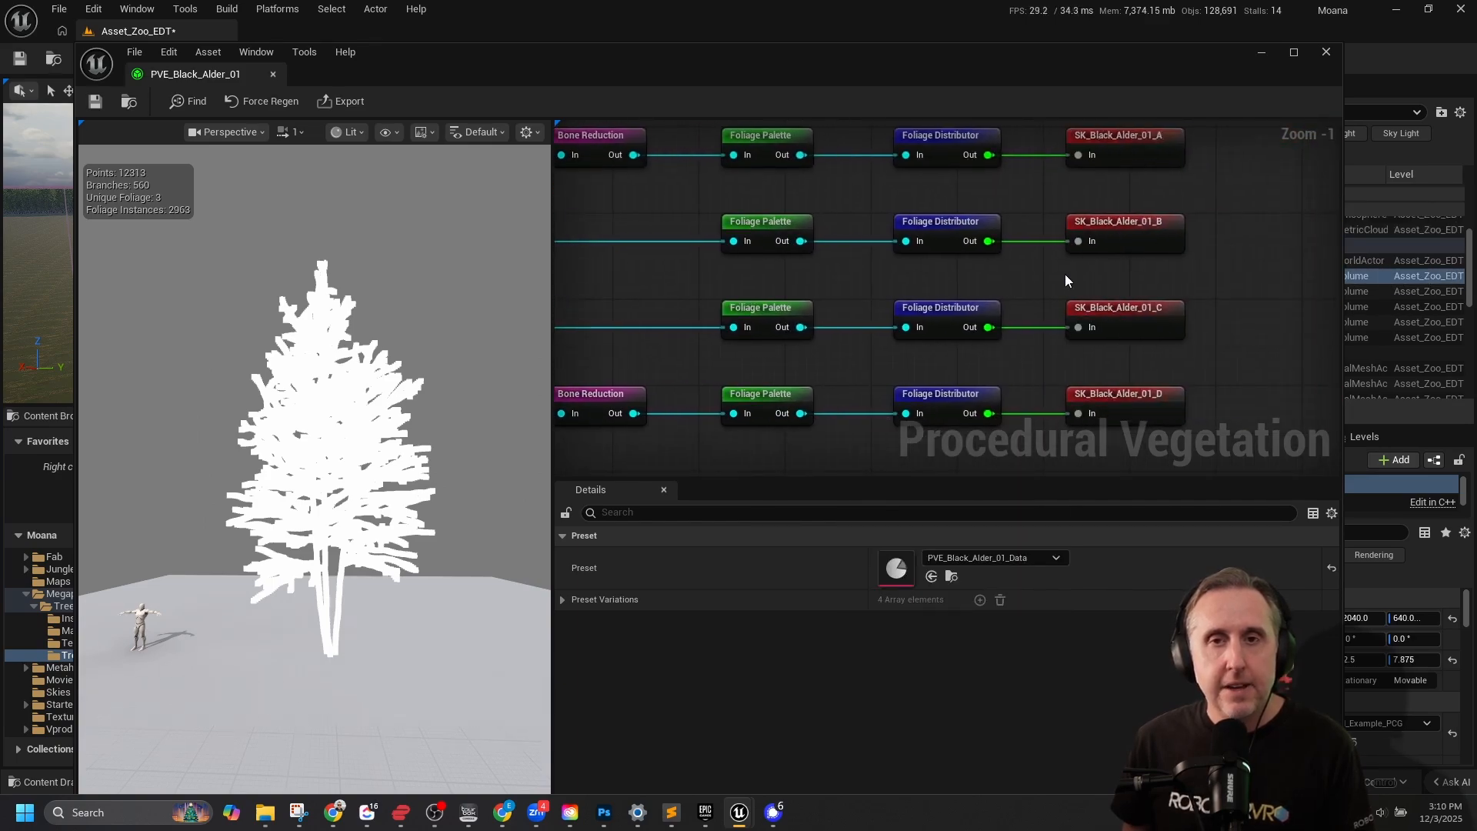
left_click(1146, 224)
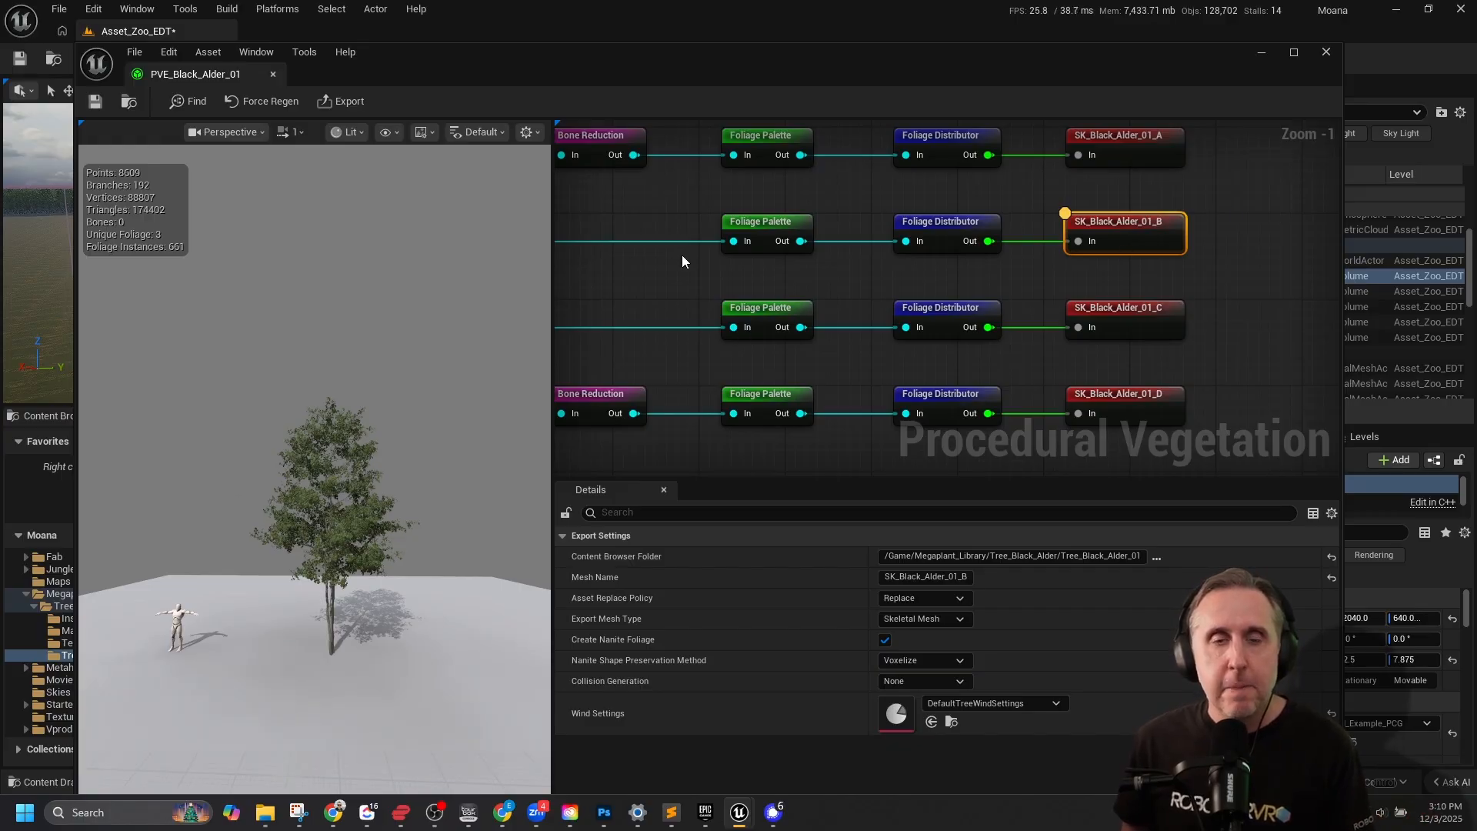
scroll(681, 255, "down", 1)
right_click_drag(1128, 270, 1035, 240)
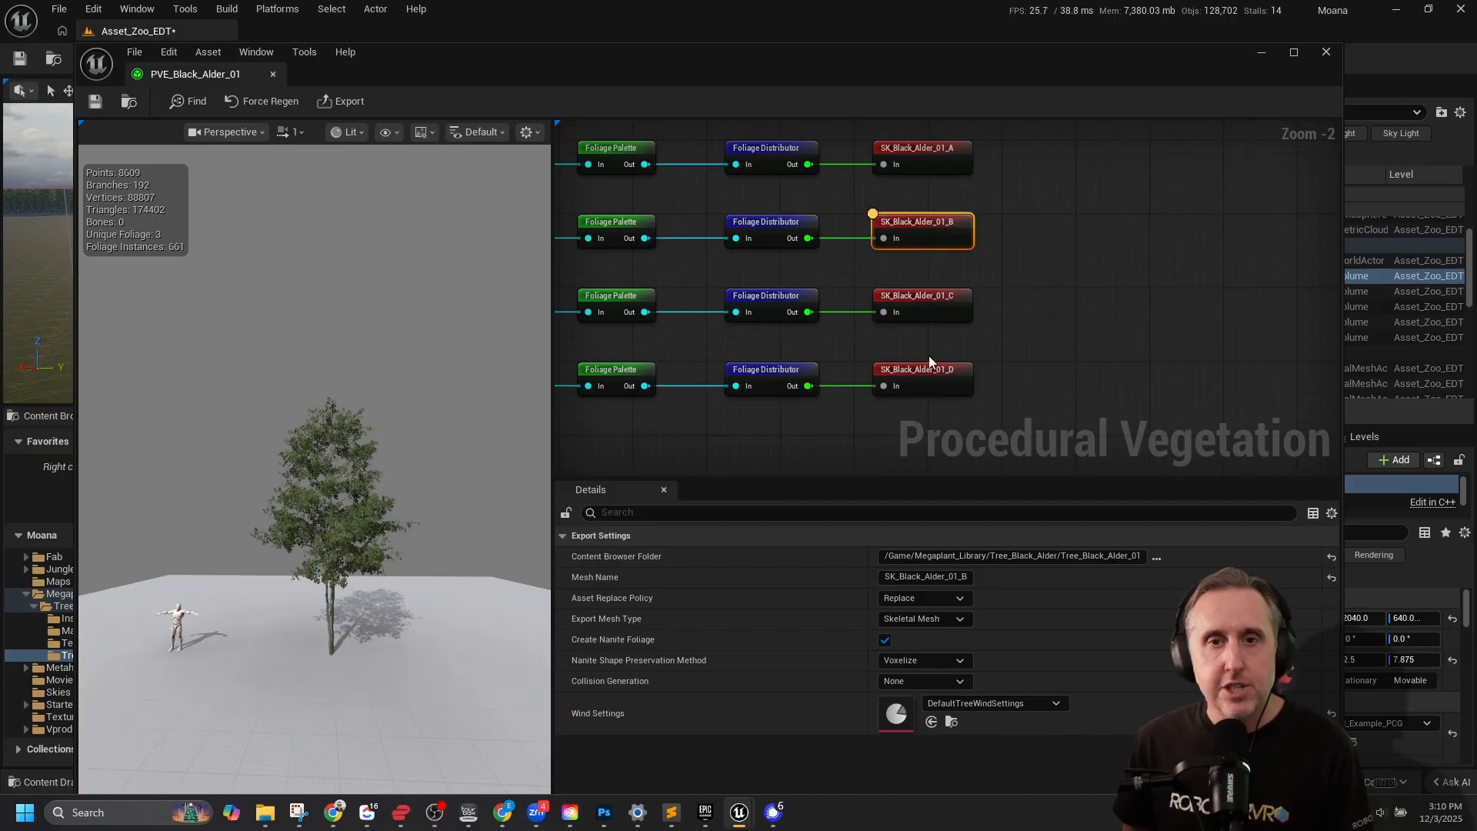
left_click(921, 145)
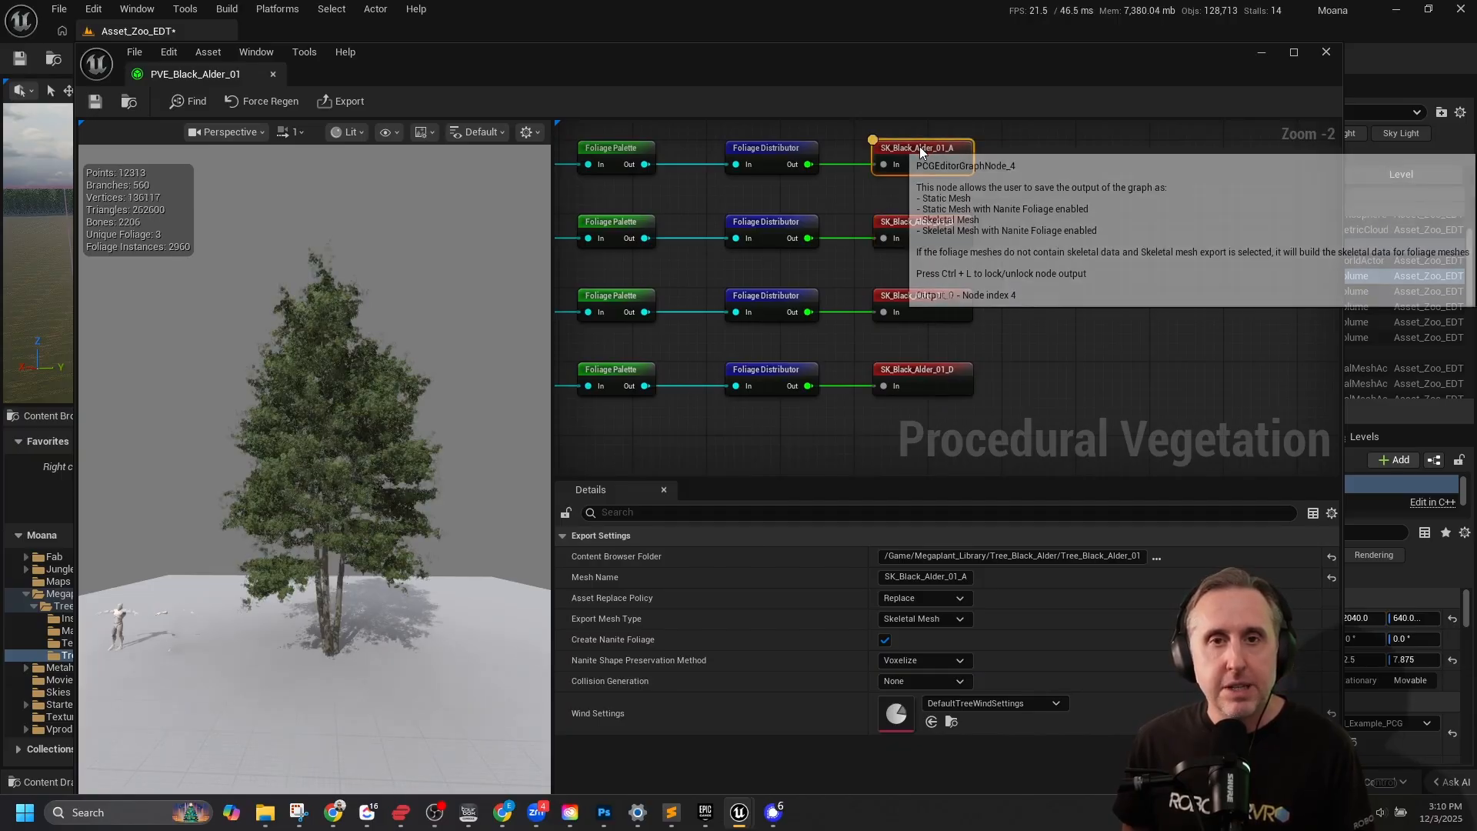
left_click(907, 219)
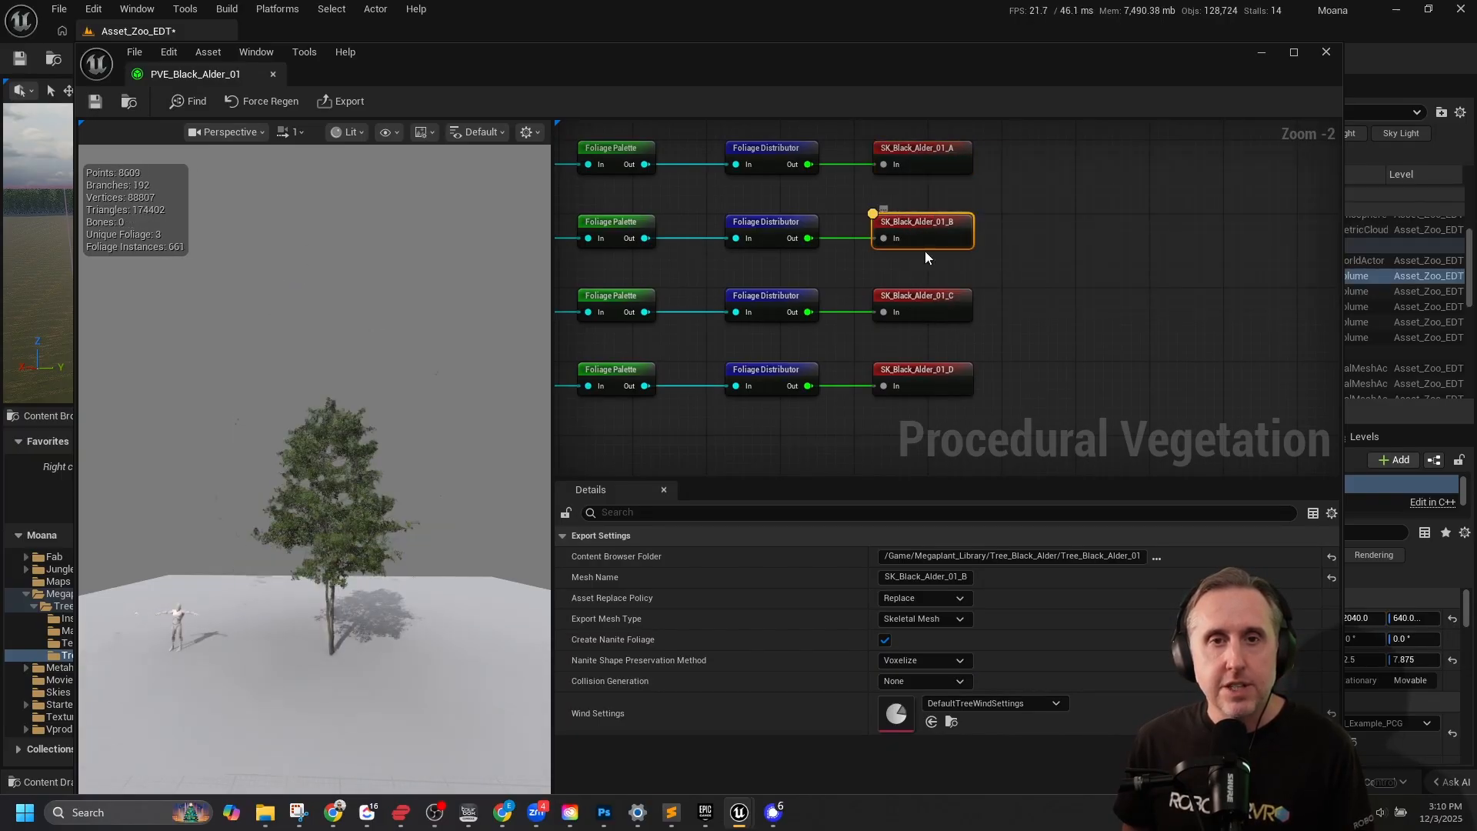
left_click(922, 371)
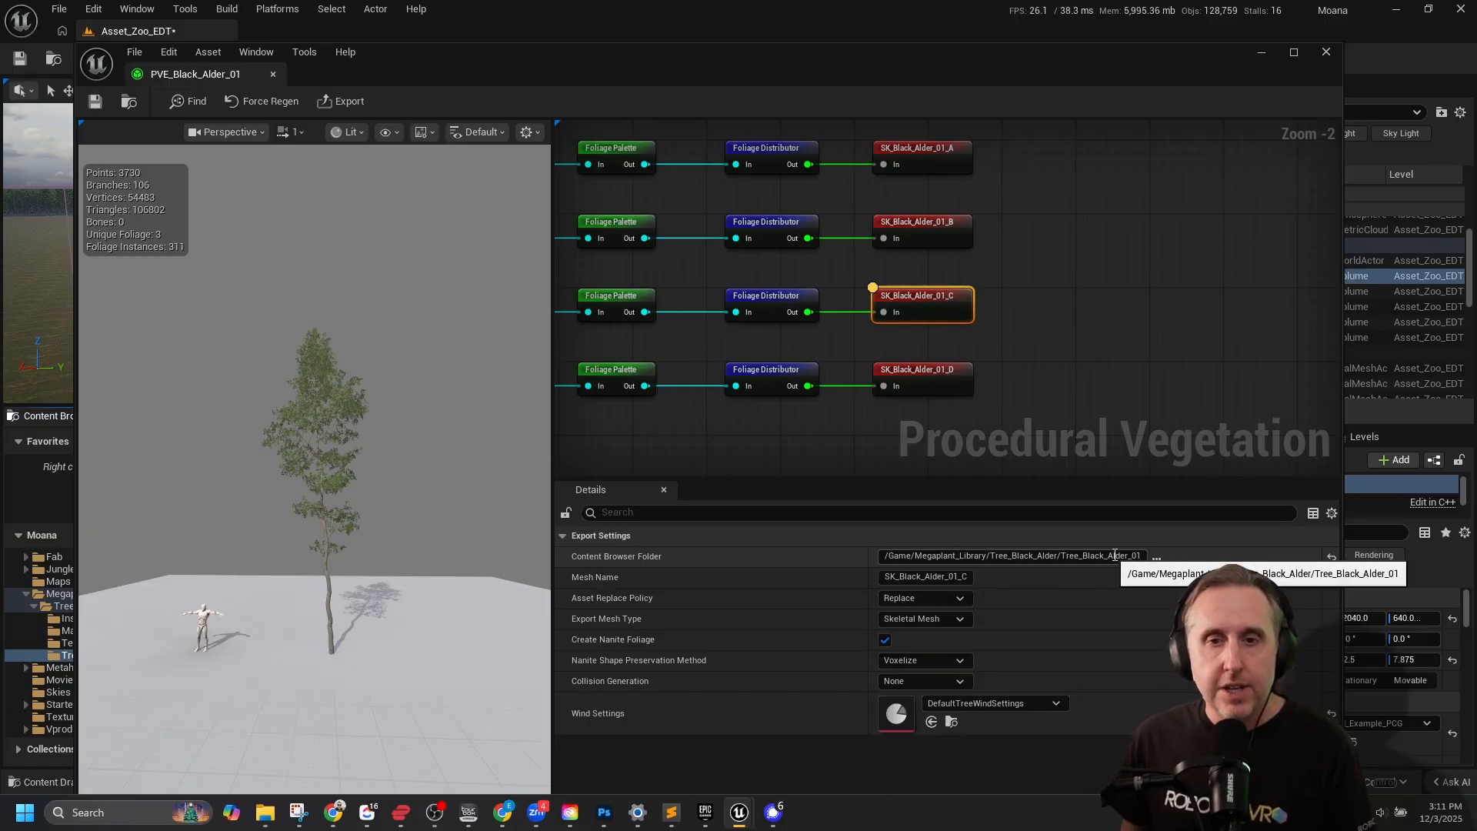
Review SK_Black_Alder_01_C's export settings, including its content folder, mesh name, Asset Replace Policy options and Nanite Shape Preservation Method options.
left_click(970, 551)
left_click_drag(969, 550, 1154, 554)
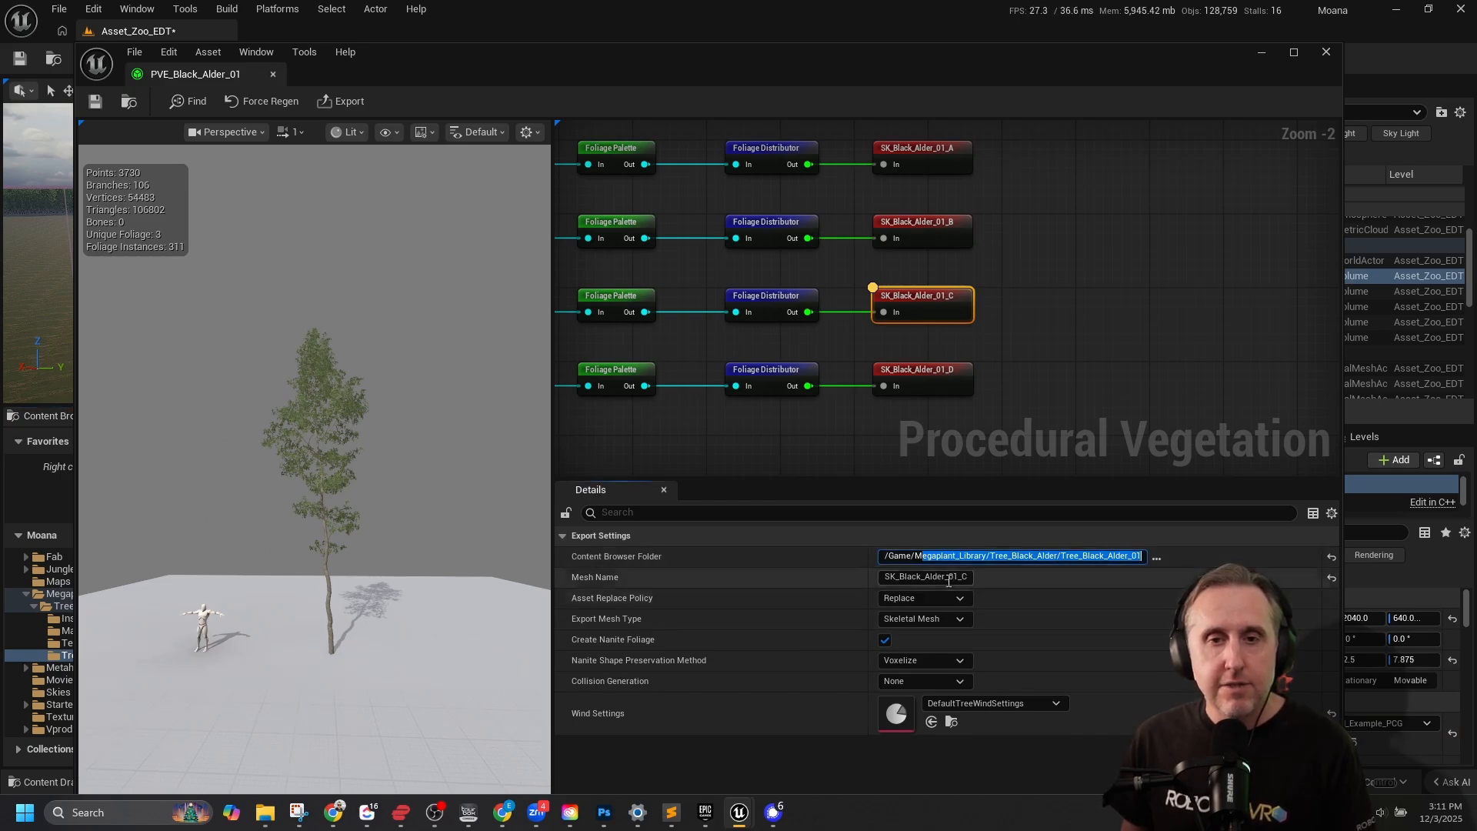
left_click_drag(937, 578, 1001, 578)
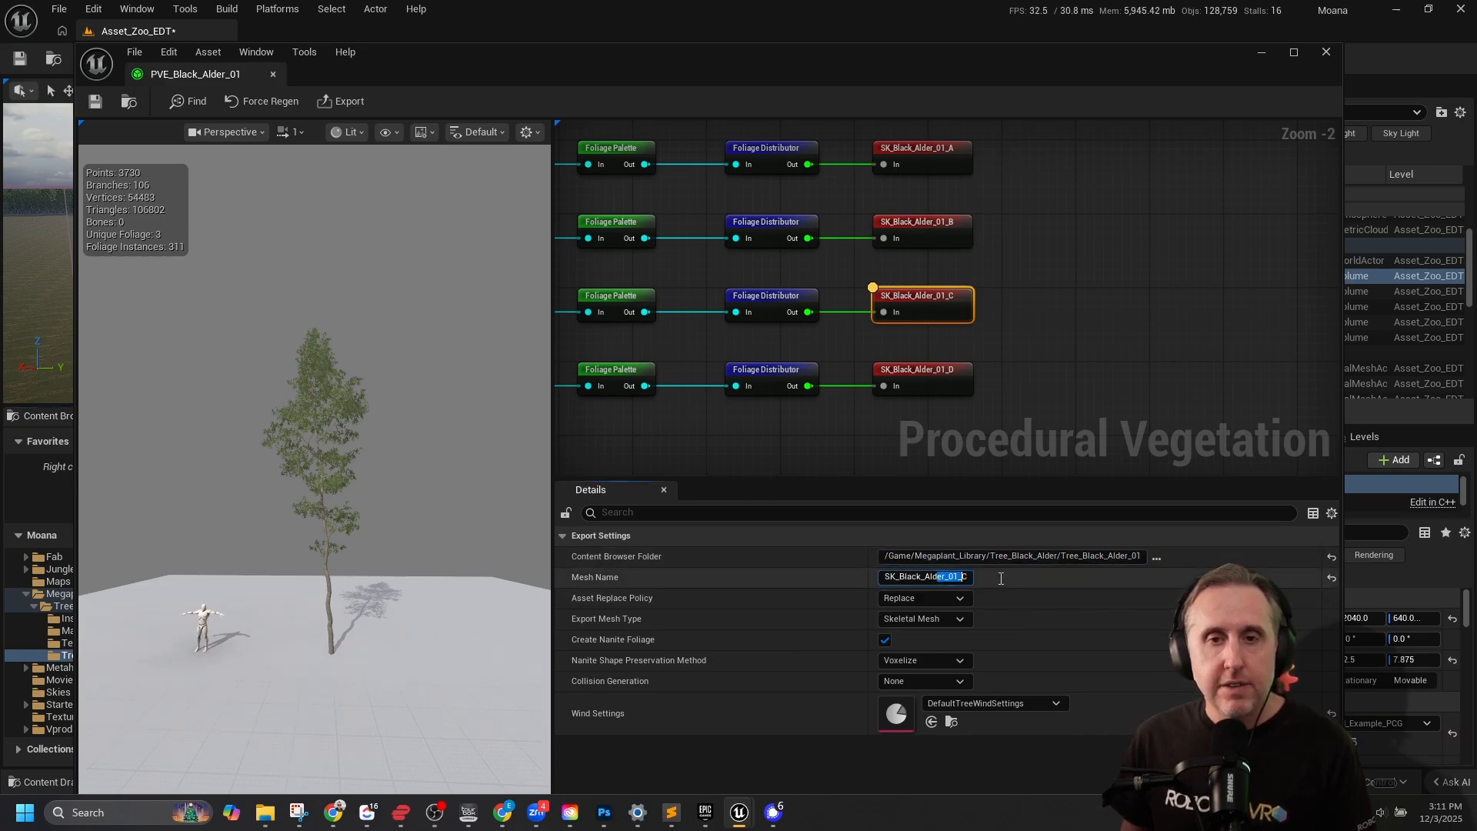
left_click(929, 604)
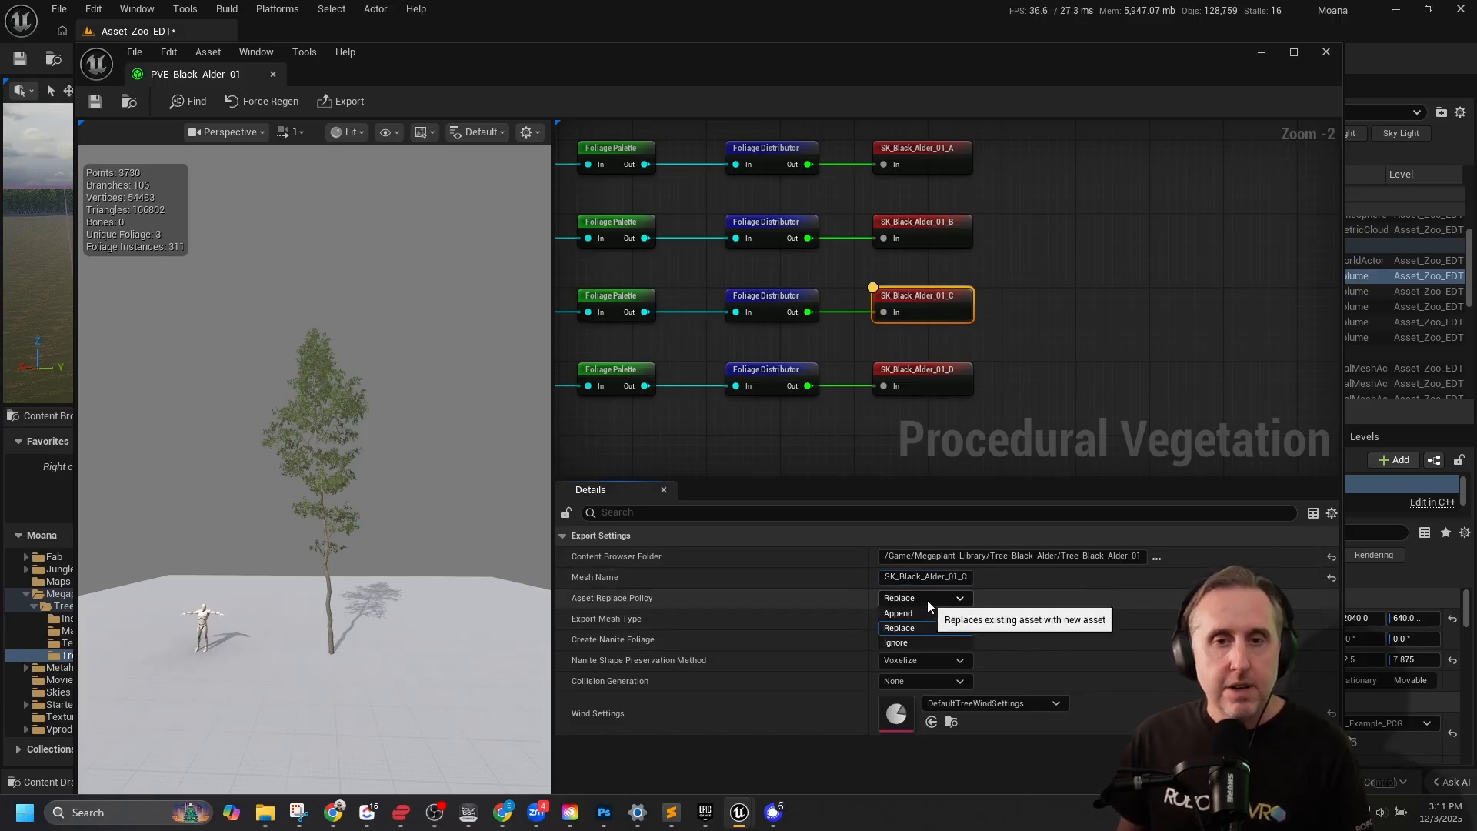
left_click(929, 627)
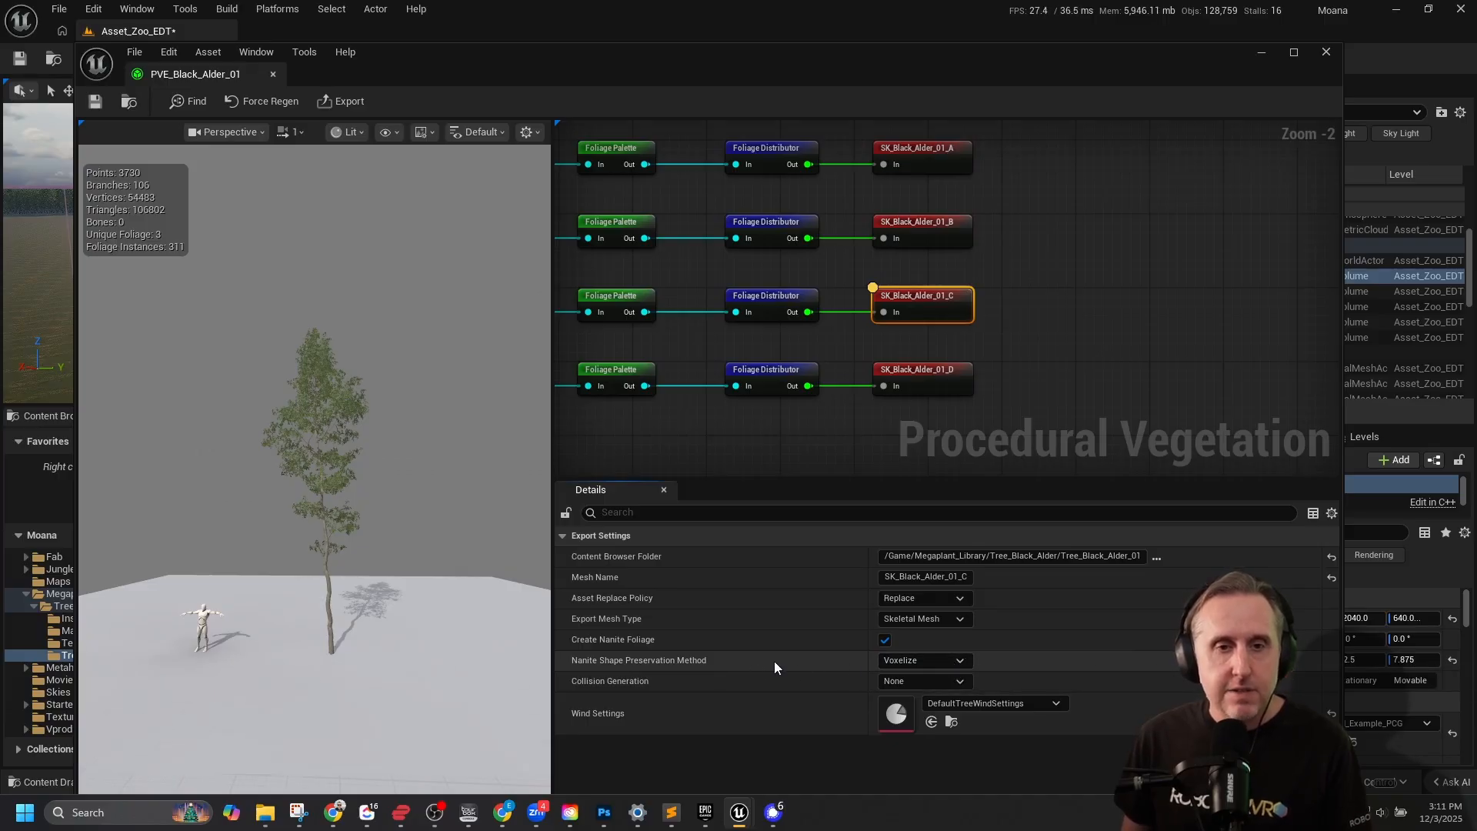
left_click(947, 666)
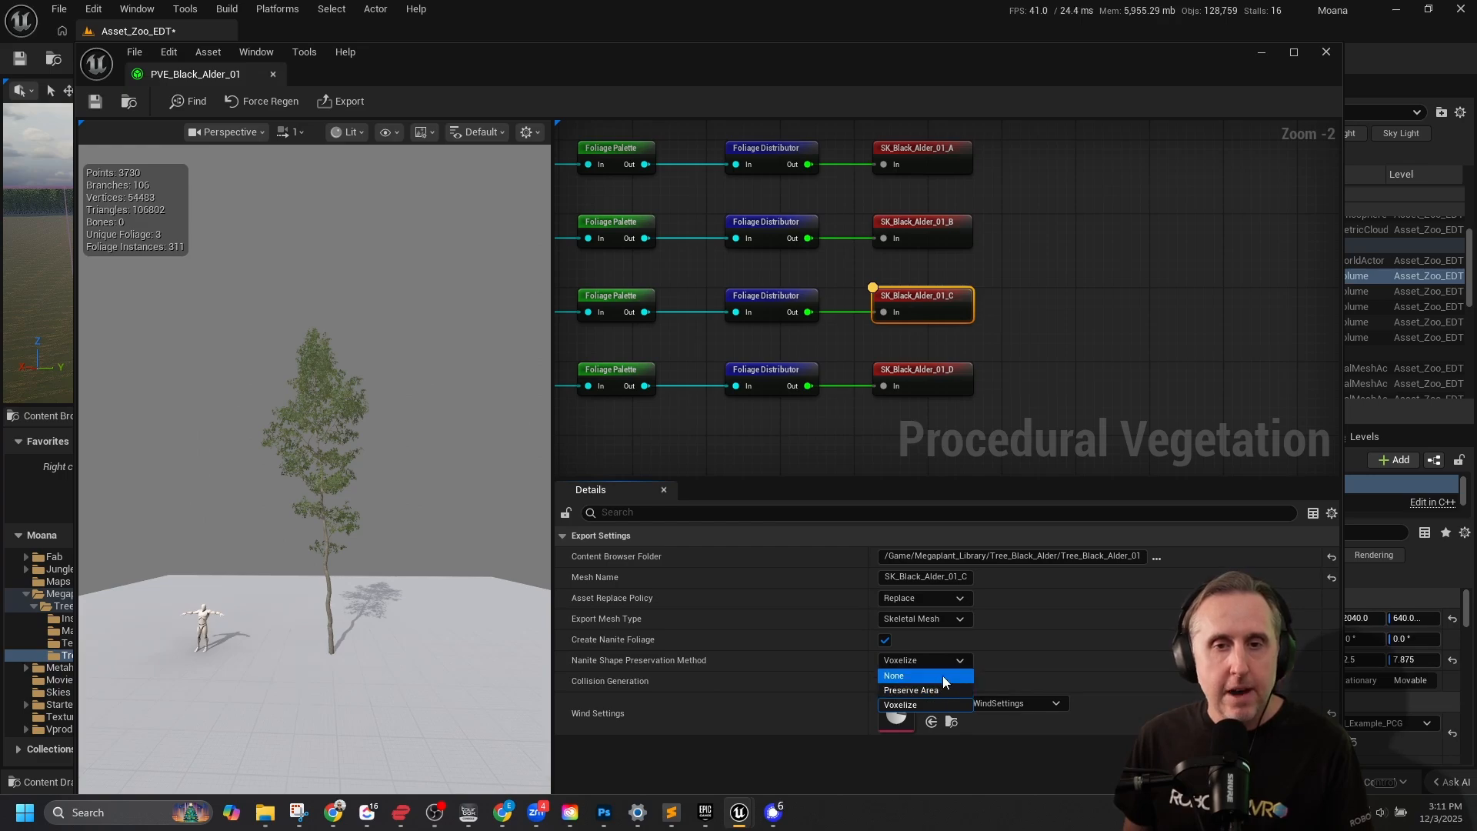
left_click(948, 664)
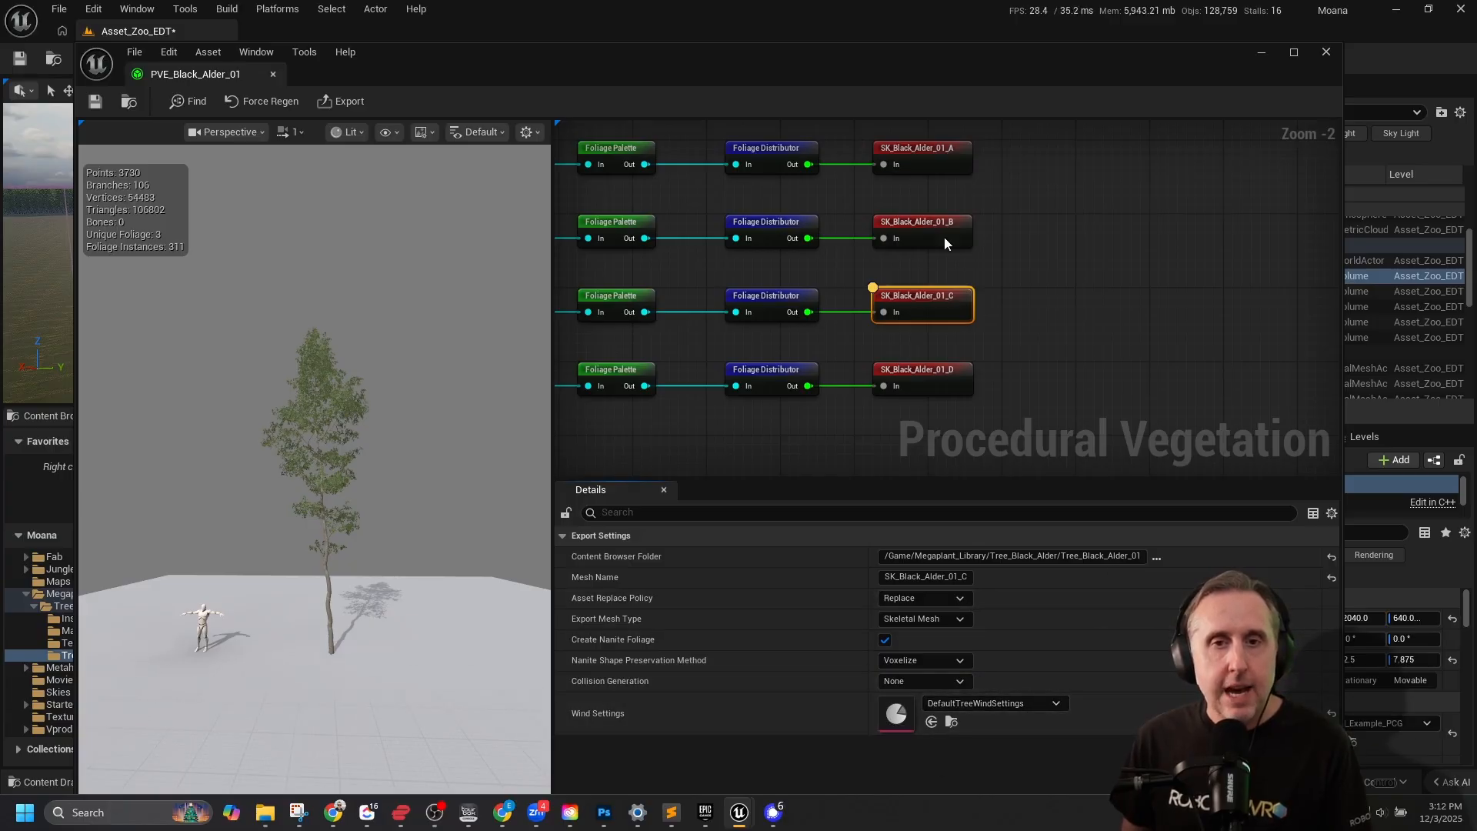
Compare the graph's output nodes with the Black Alder skeletal meshes stored in the Tree_Black_Alder_01 folder.
right_click_drag(931, 265, 1228, 266)
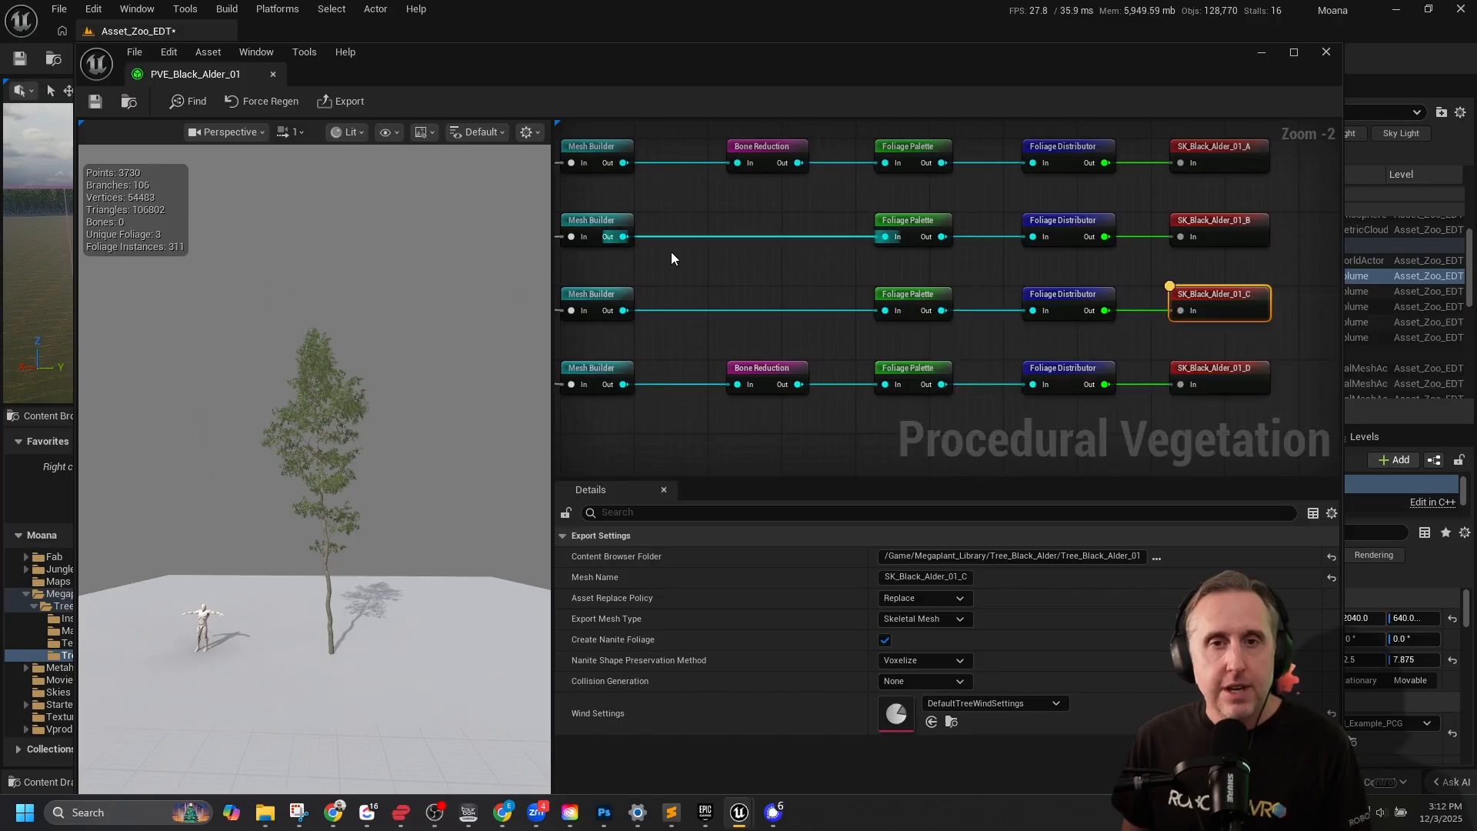
mouse_move(671, 252)
right_mouse_down()
mouse_move(881, 260)
mouse_move(898, 277)
mouse_move(671, 251)
right_mouse_up()
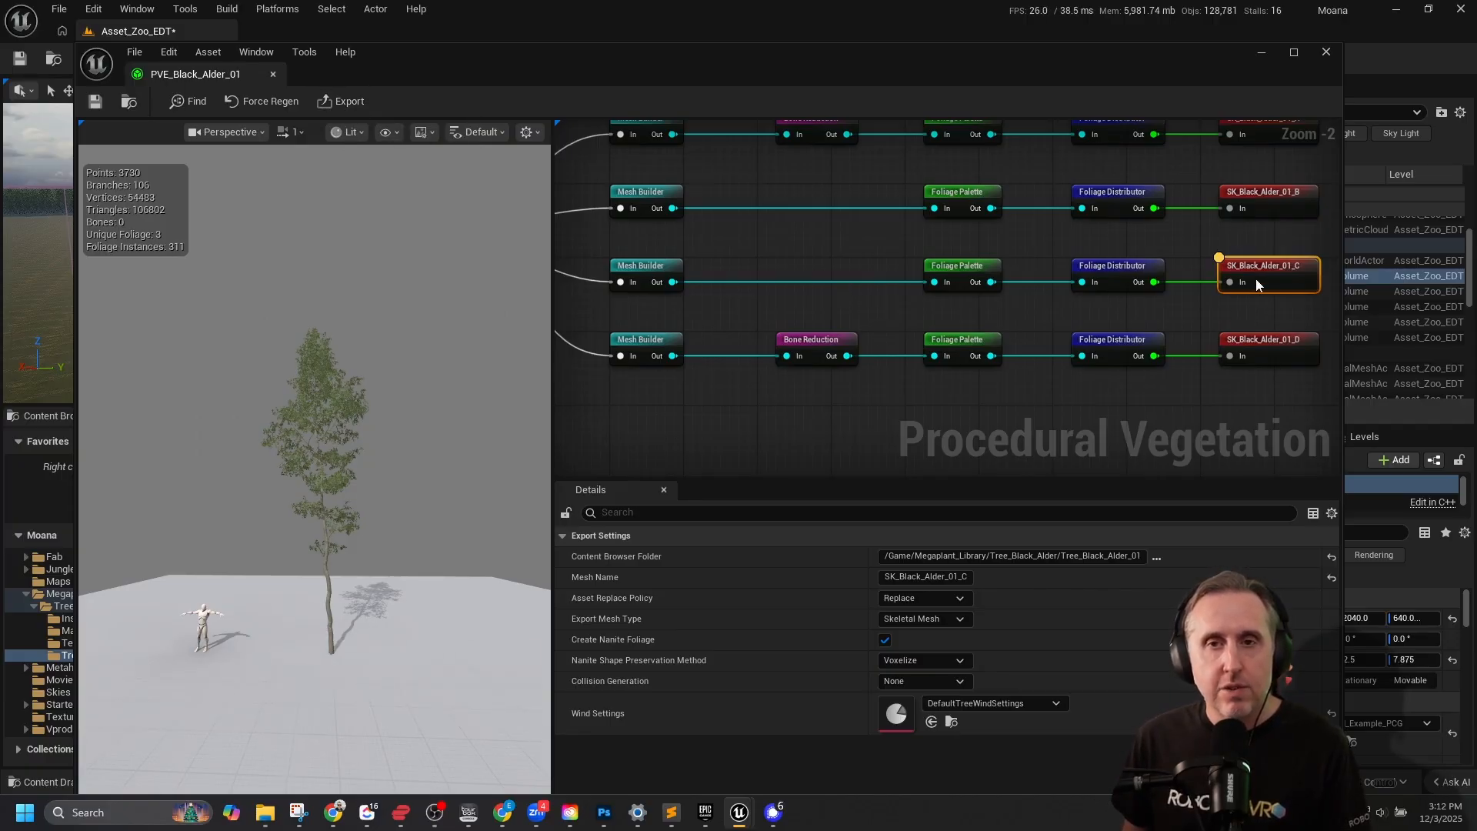
left_click_drag(650, 54, 633, 57)
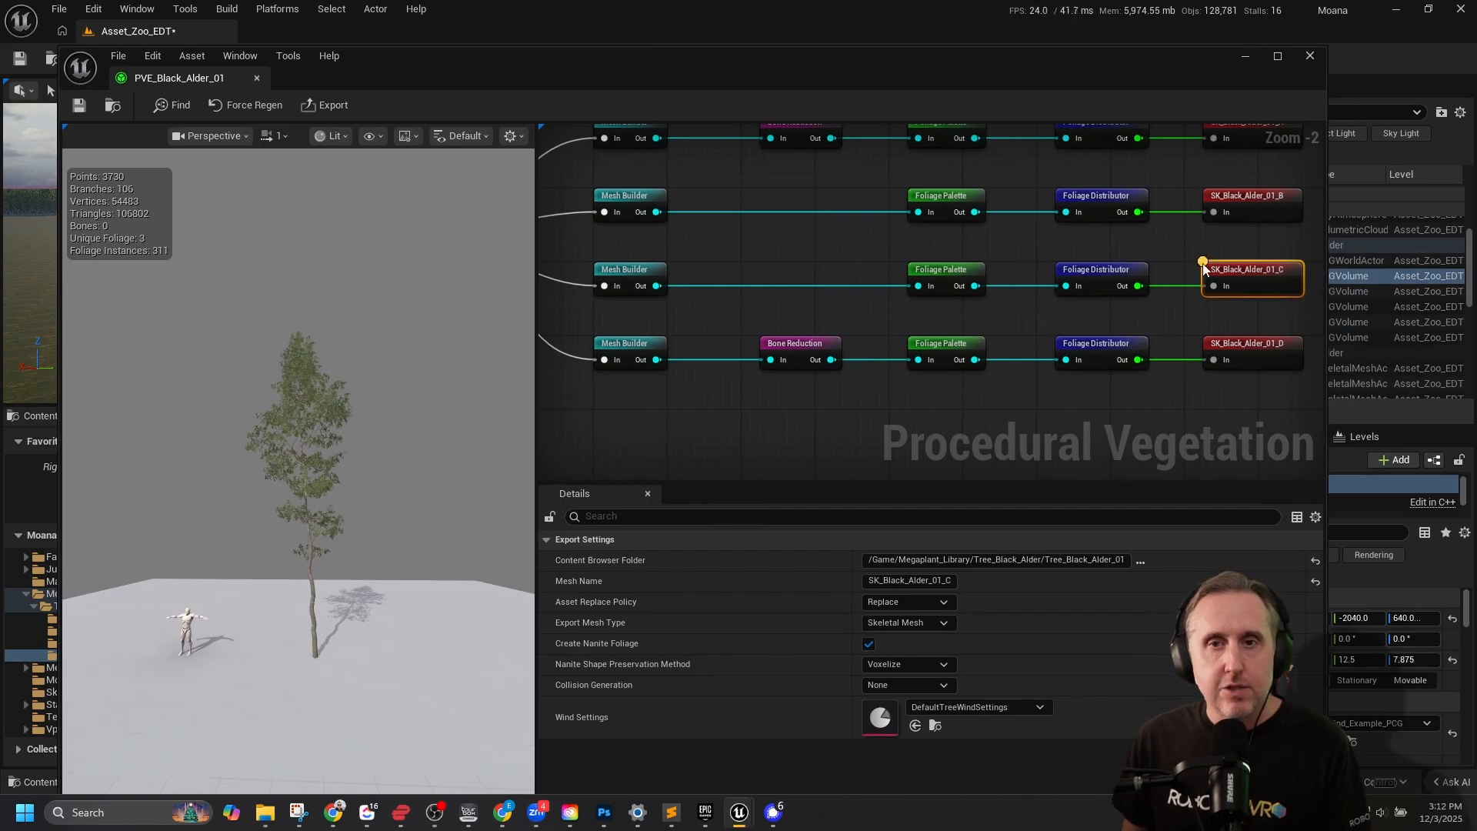
right_click_drag(1203, 263, 1000, 268)
left_click_drag(887, 66, 1032, 709)
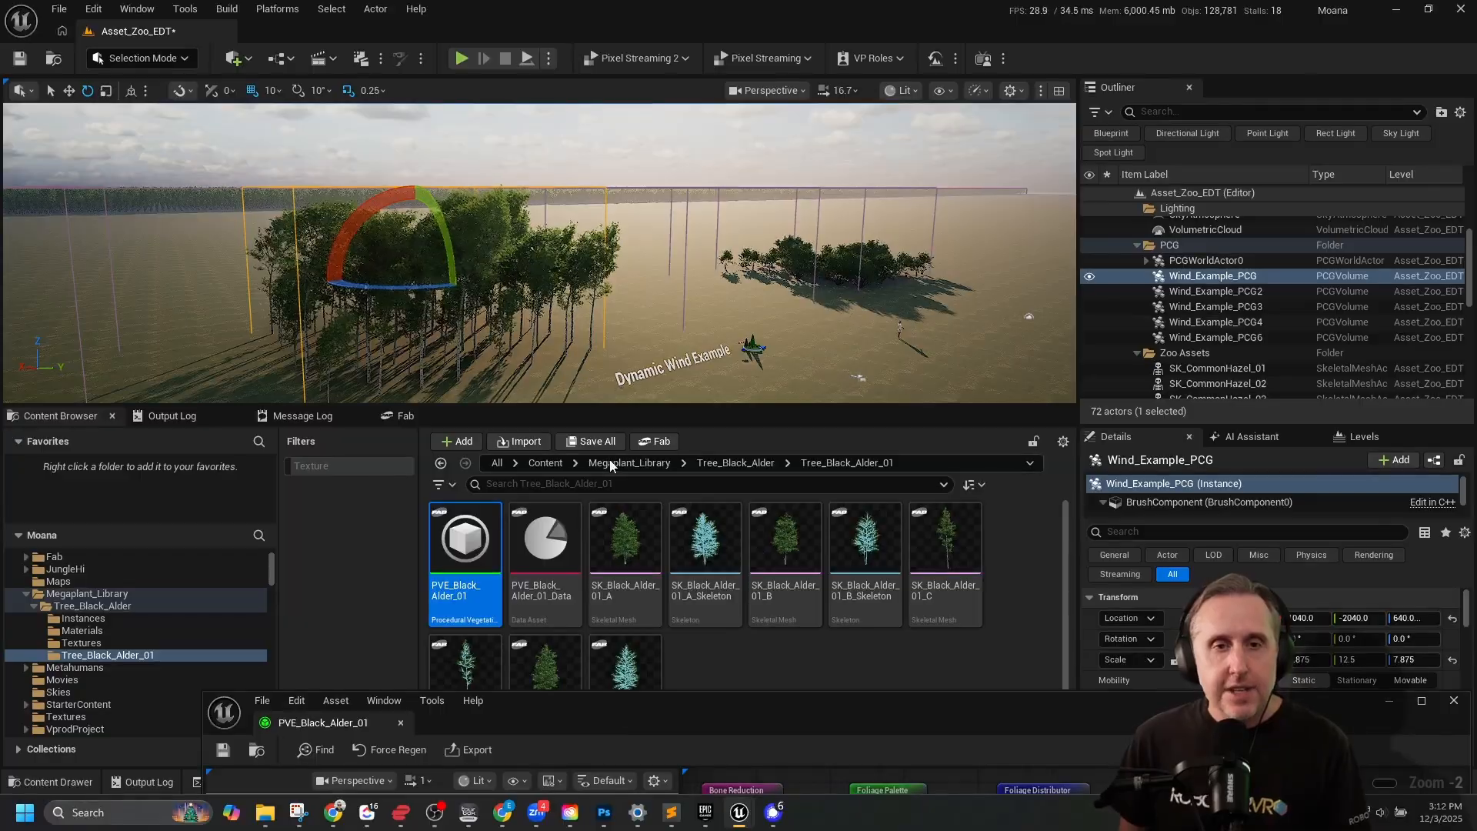
mouse_move(645, 559)
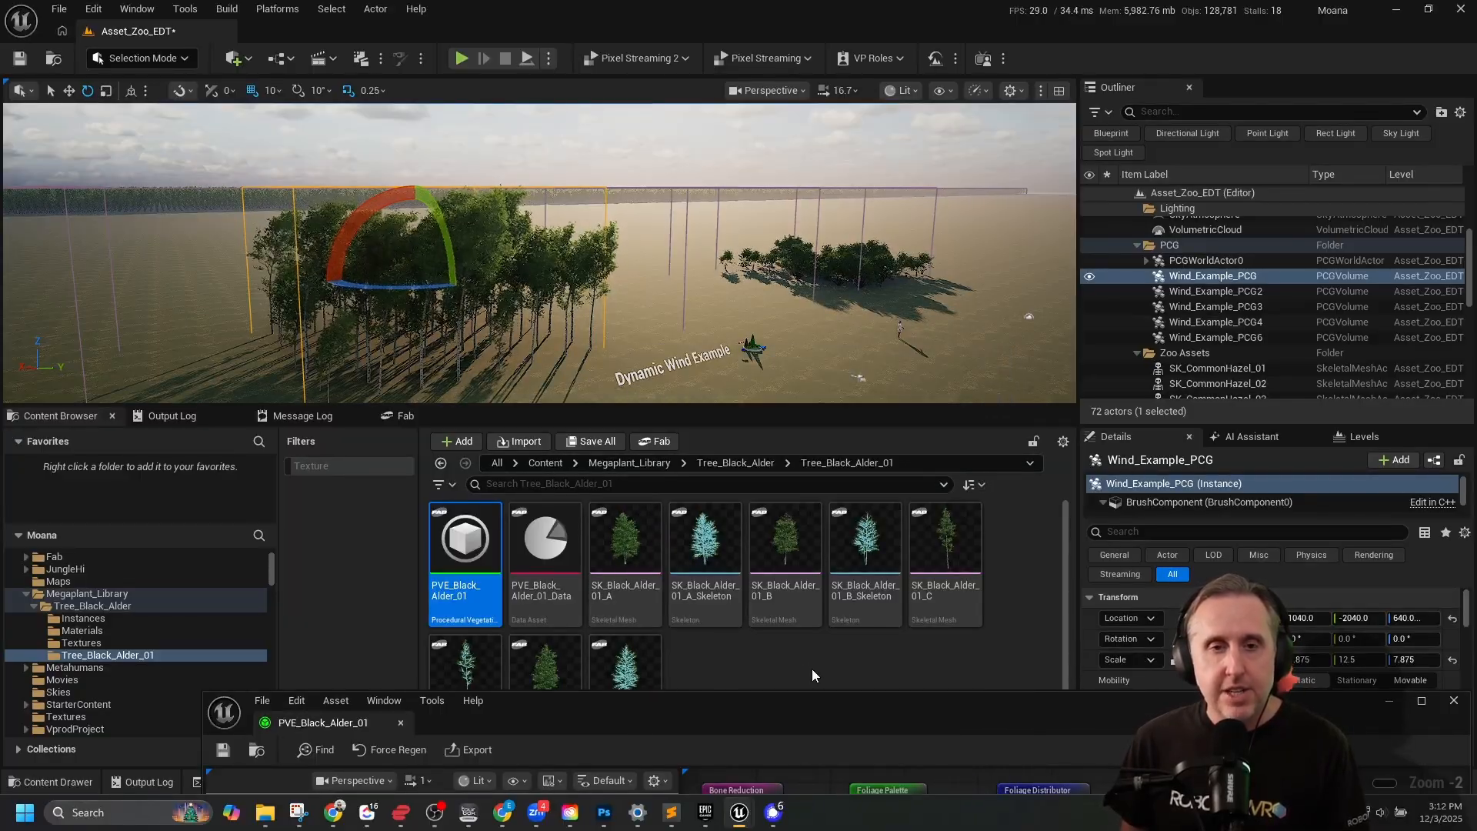
mouse_move(609, 534)
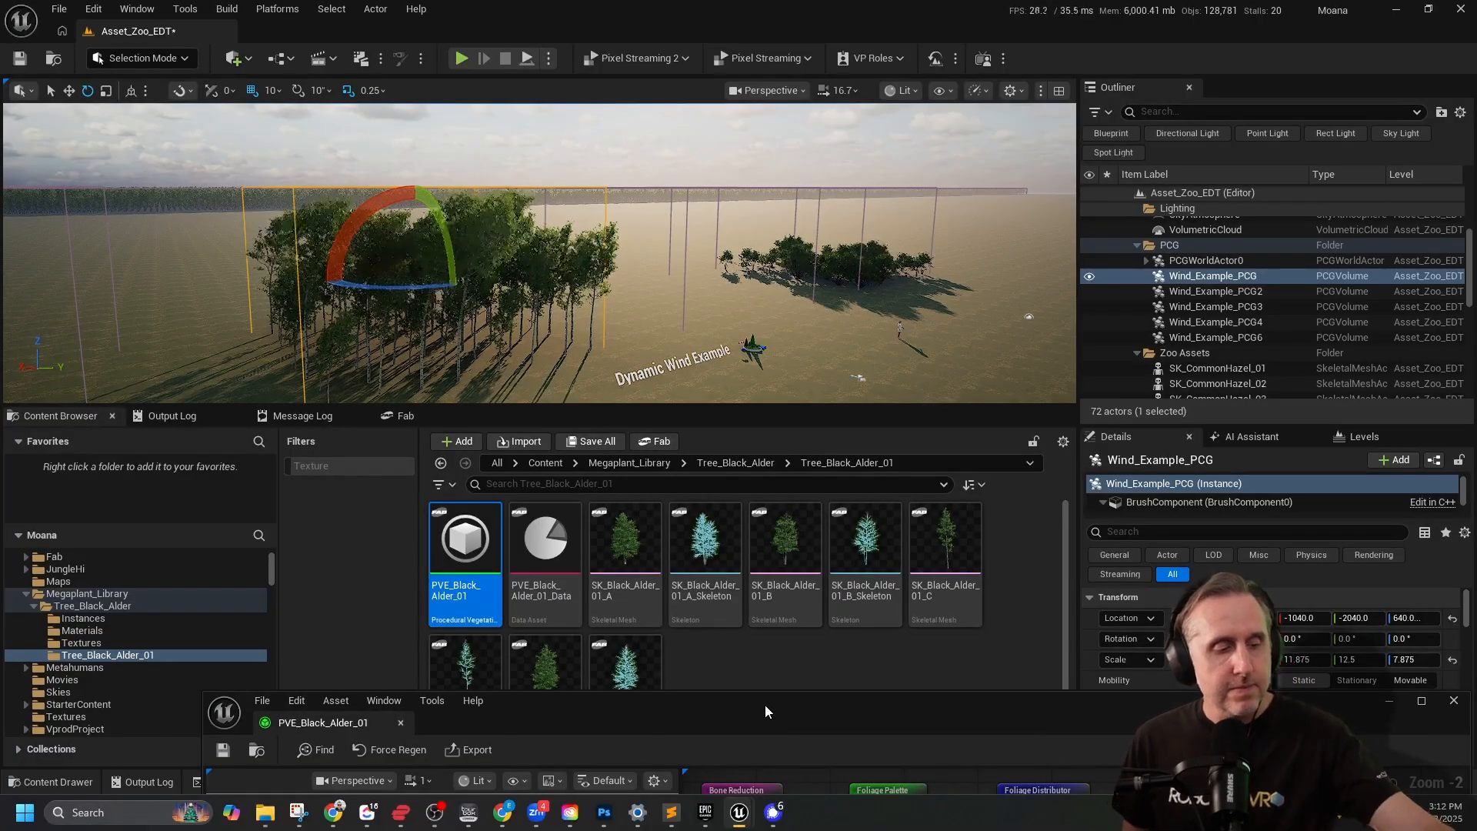
left_click_drag(765, 704, 670, 21)
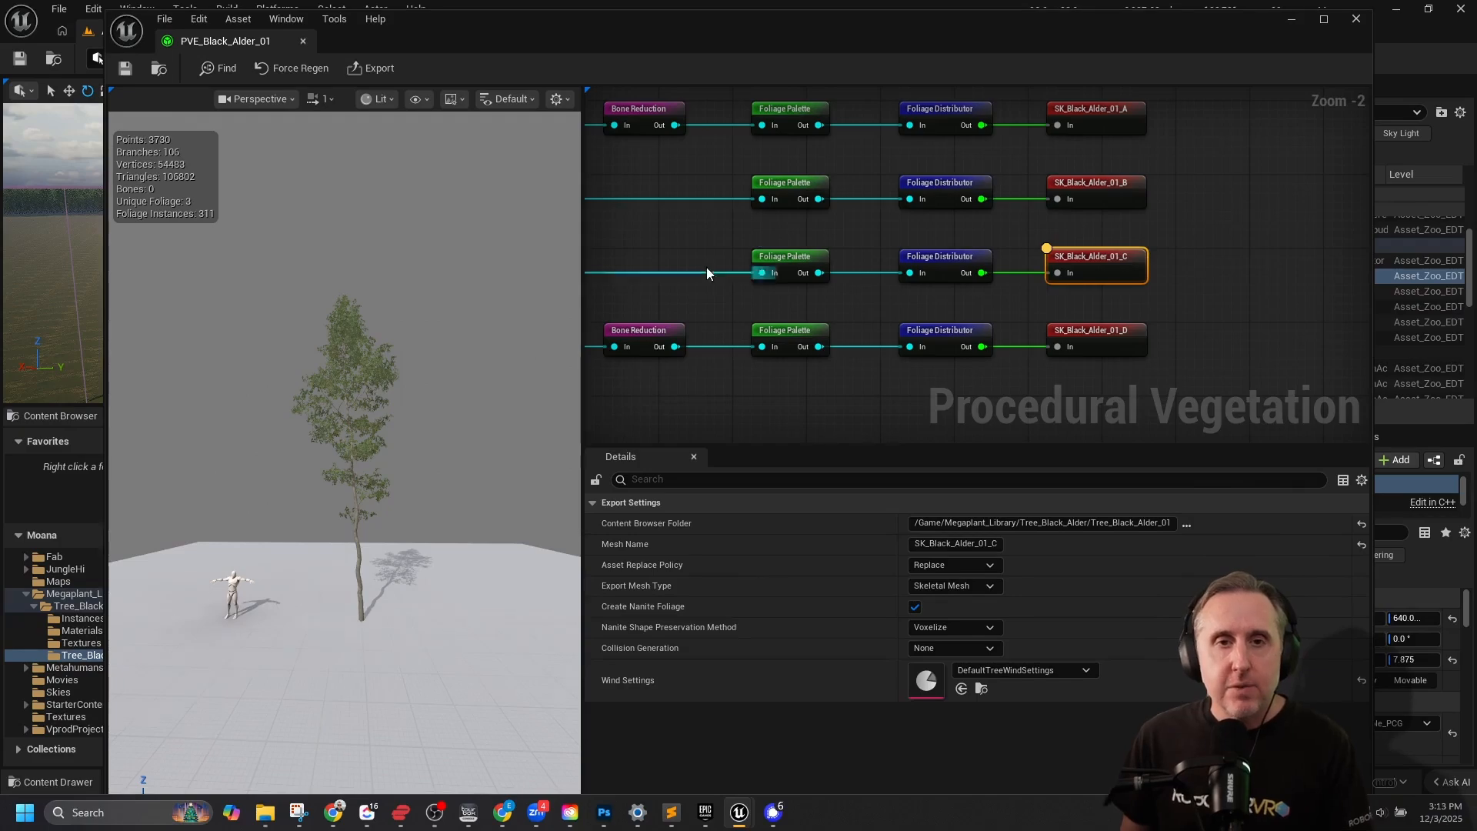
Trace the chains from the preset loader to their outputs across the whole graph and preview the SK_Black_Alder_01_A output.
right_click_drag(707, 272, 1120, 263)
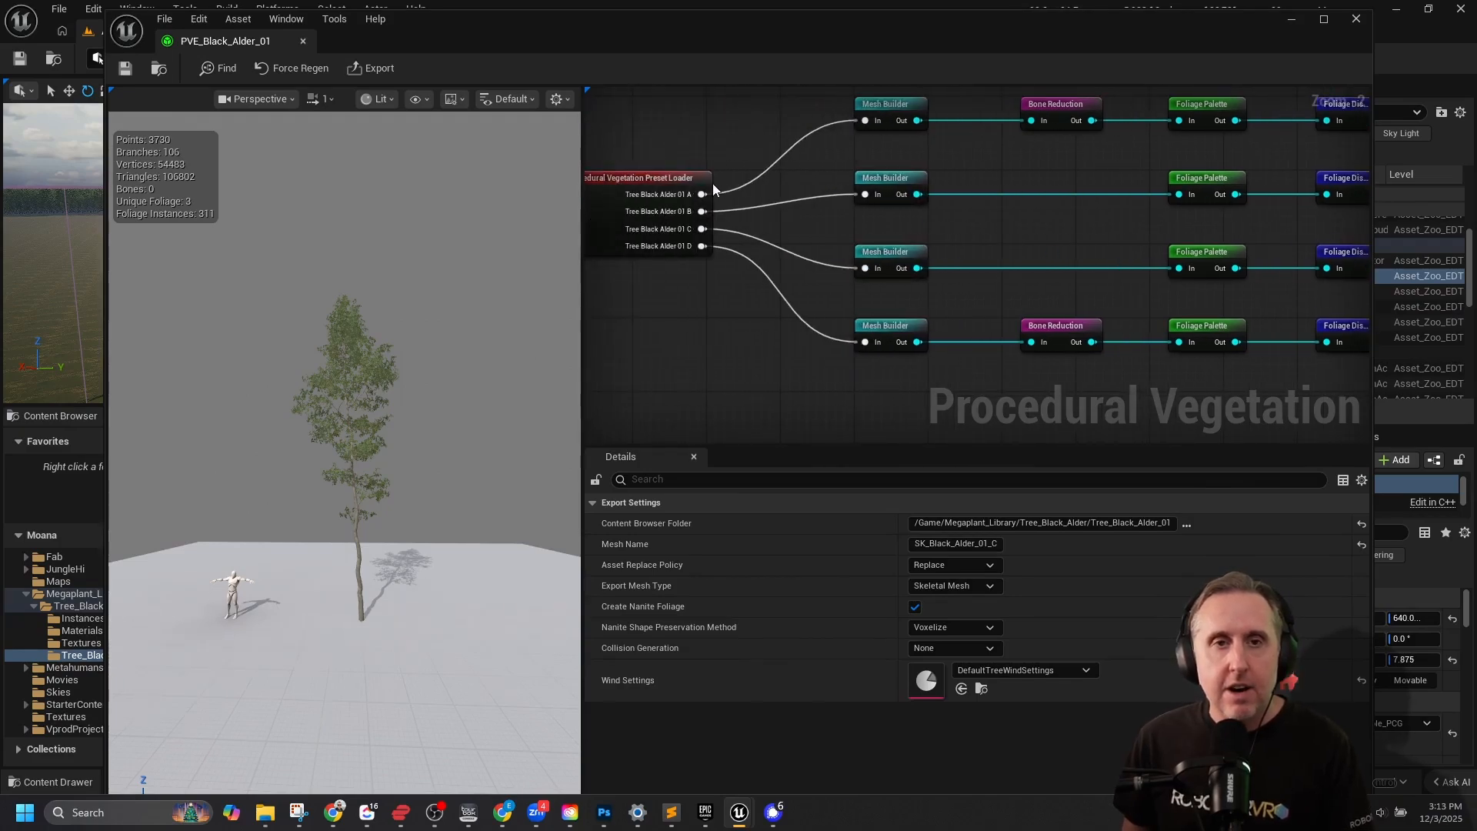
mouse_move(680, 181)
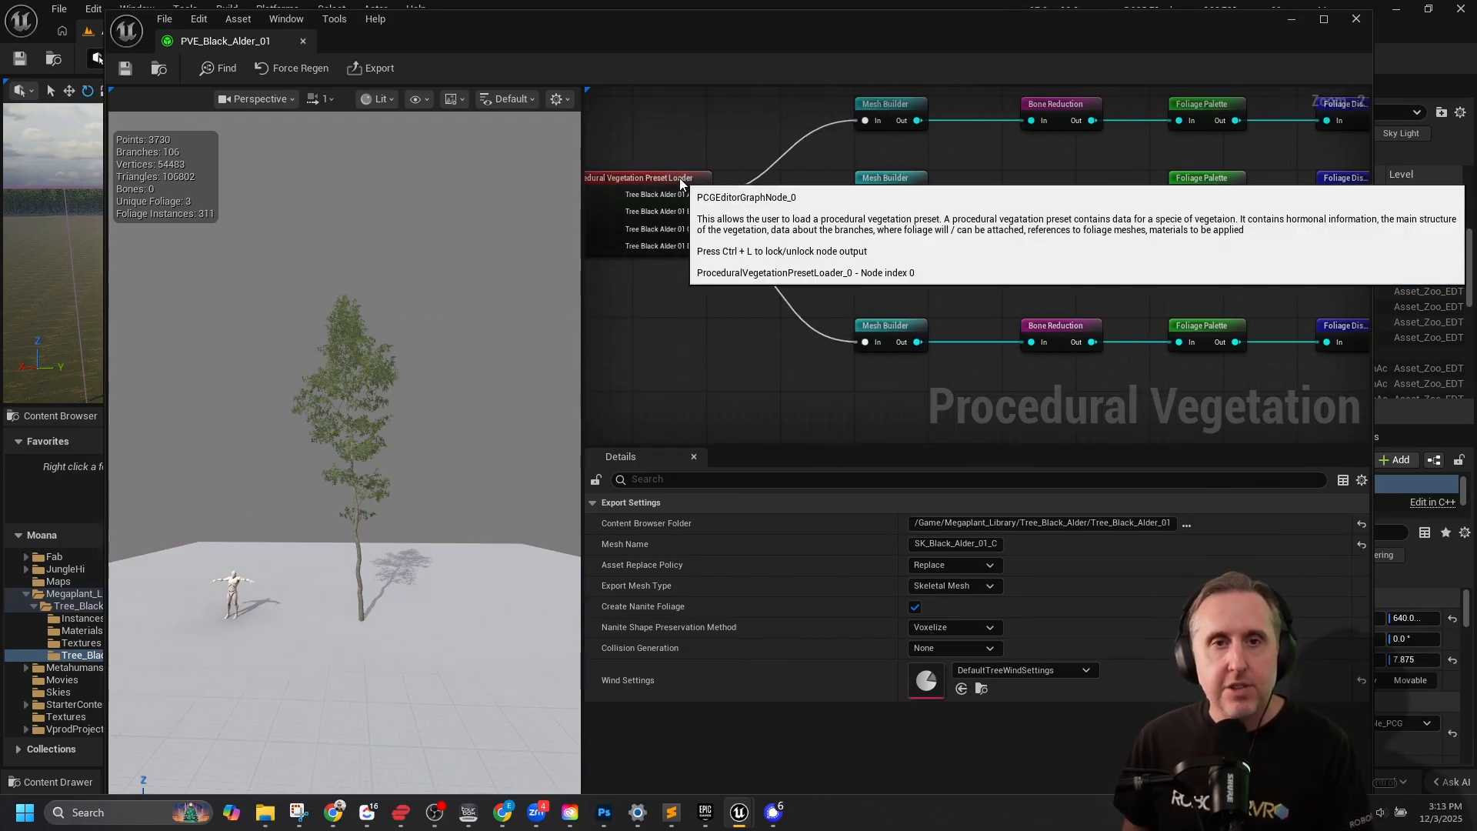
right_click_drag(989, 296, 916, 239)
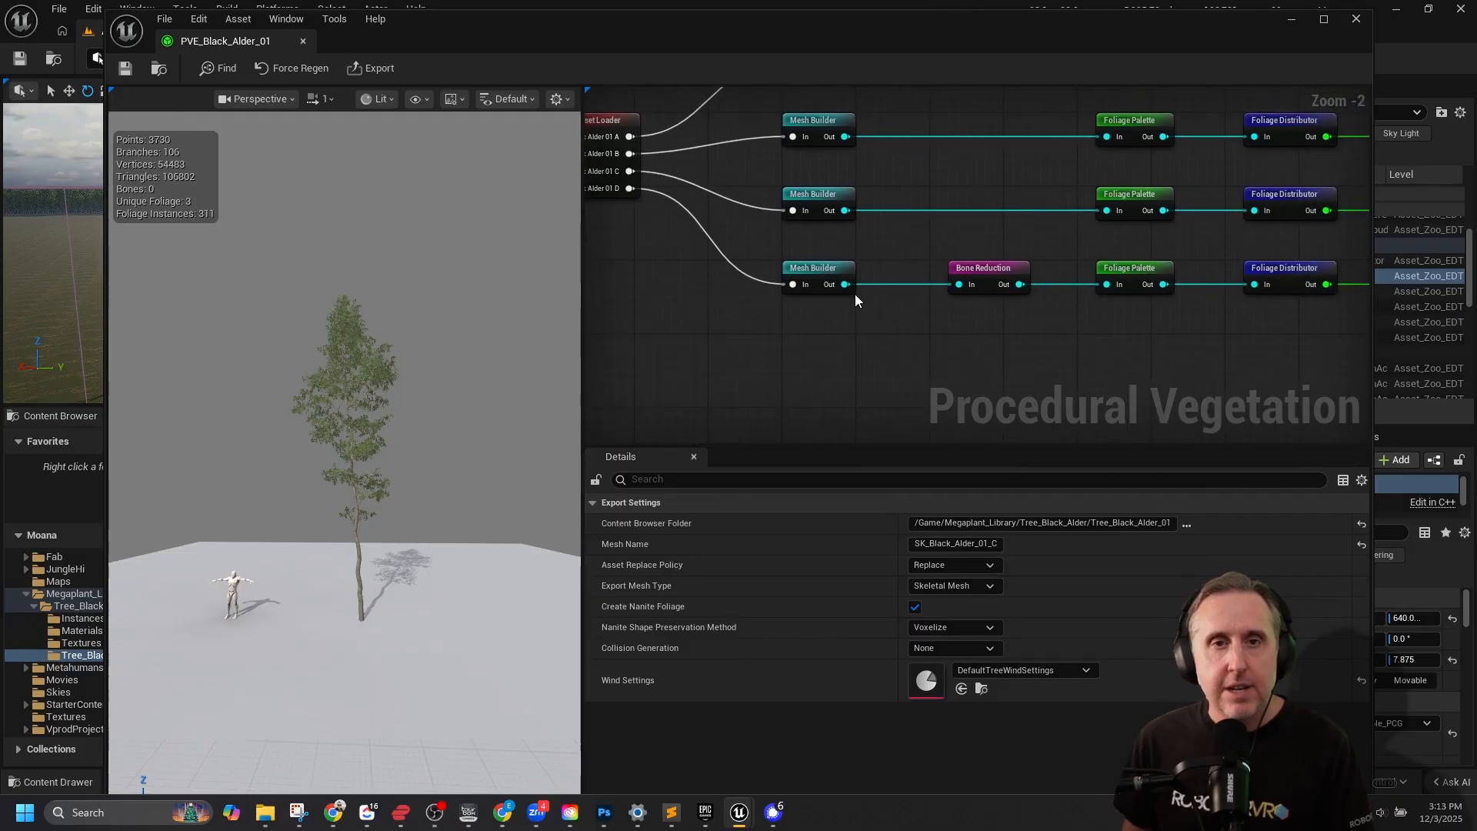
scroll(999, 254, "down", 2)
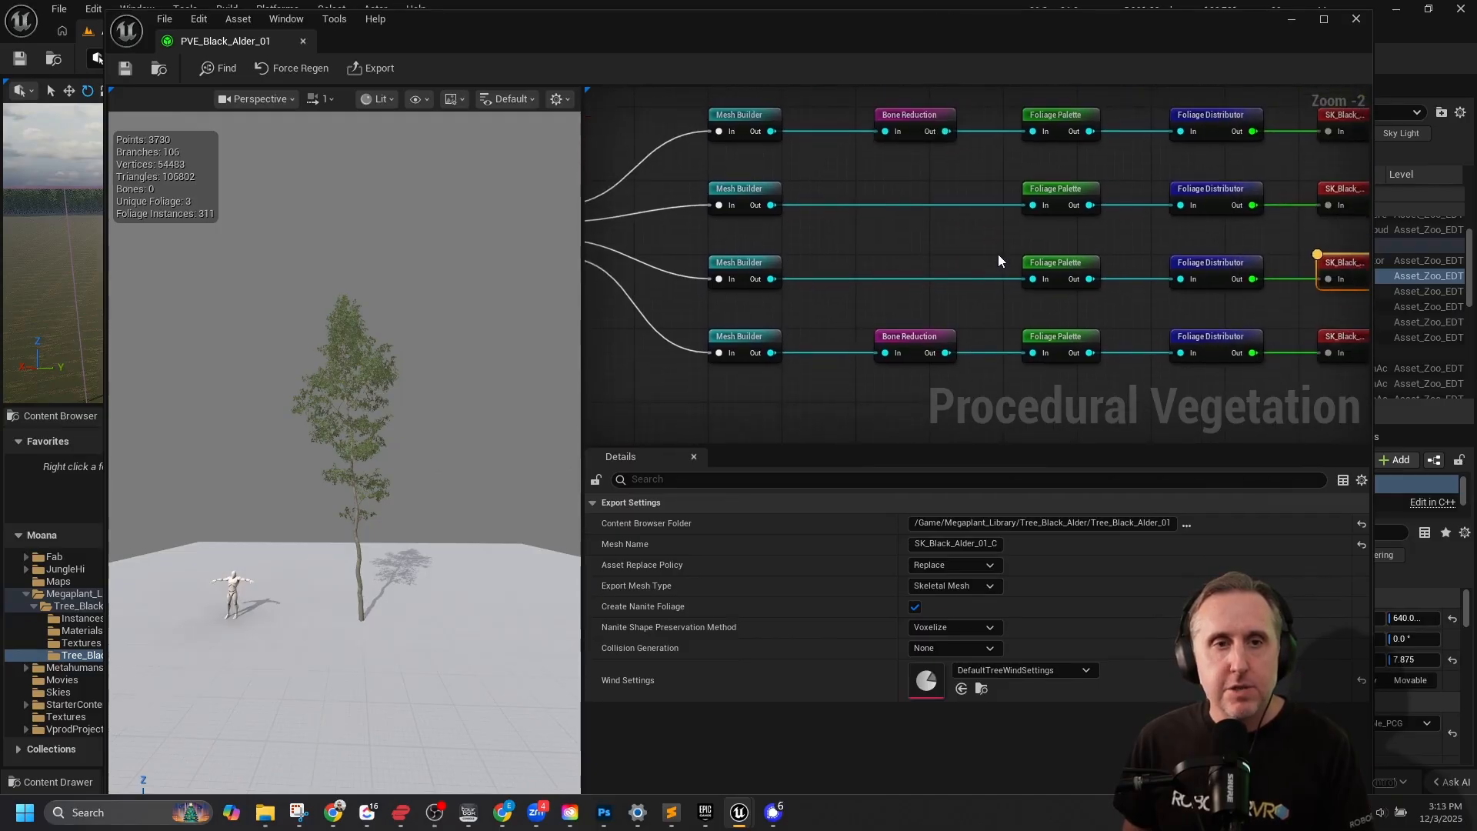
left_click(1252, 163)
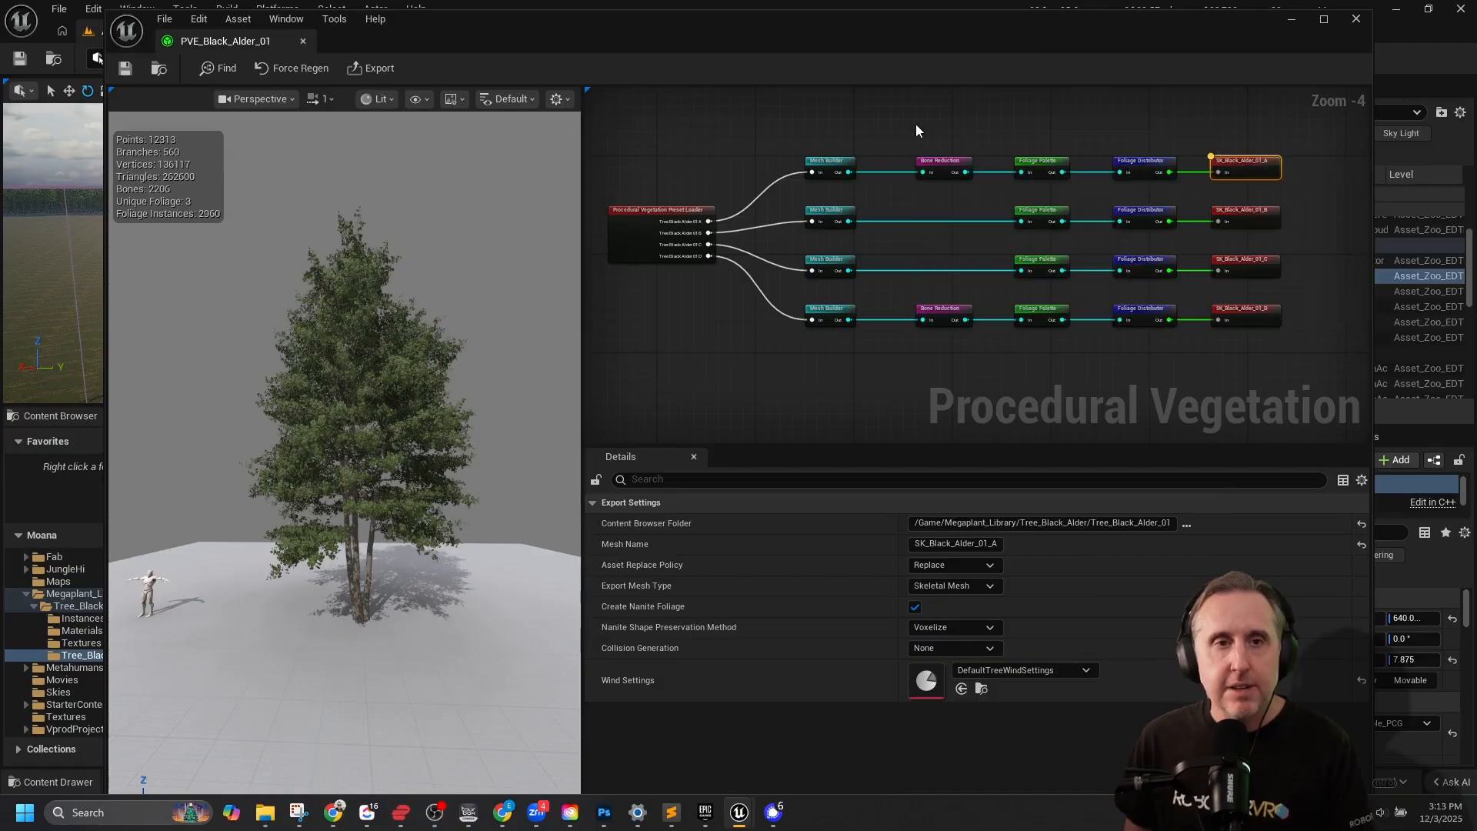
mouse_move(709, 222)
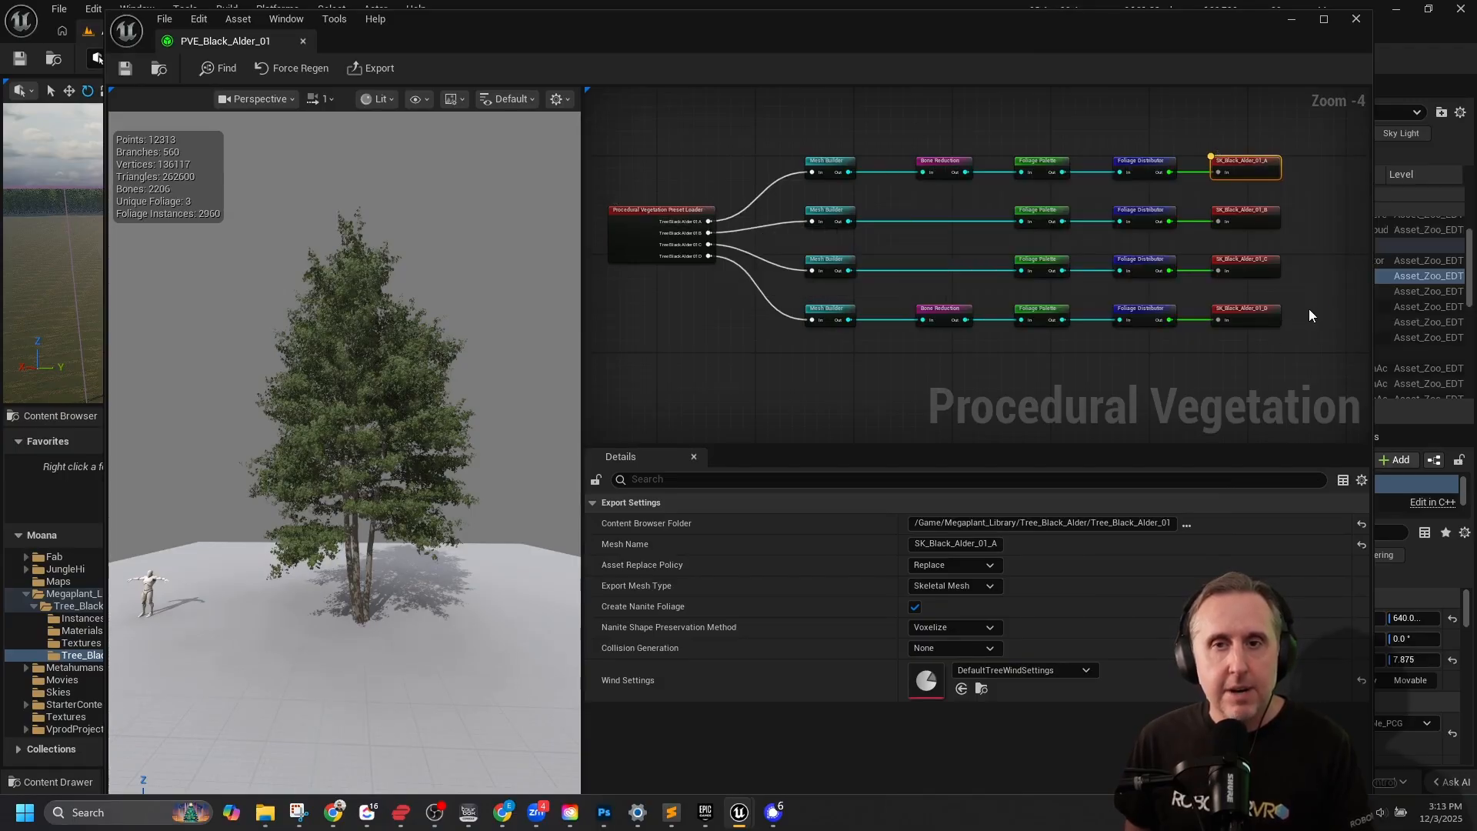
Duplicate the SK_Black_Alder_01_D node chain, place the copy below it, and feed its Mesh Builder from the preset loader's Tree Black Alder 01 A output.
left_click_drag(1308, 302, 792, 359)
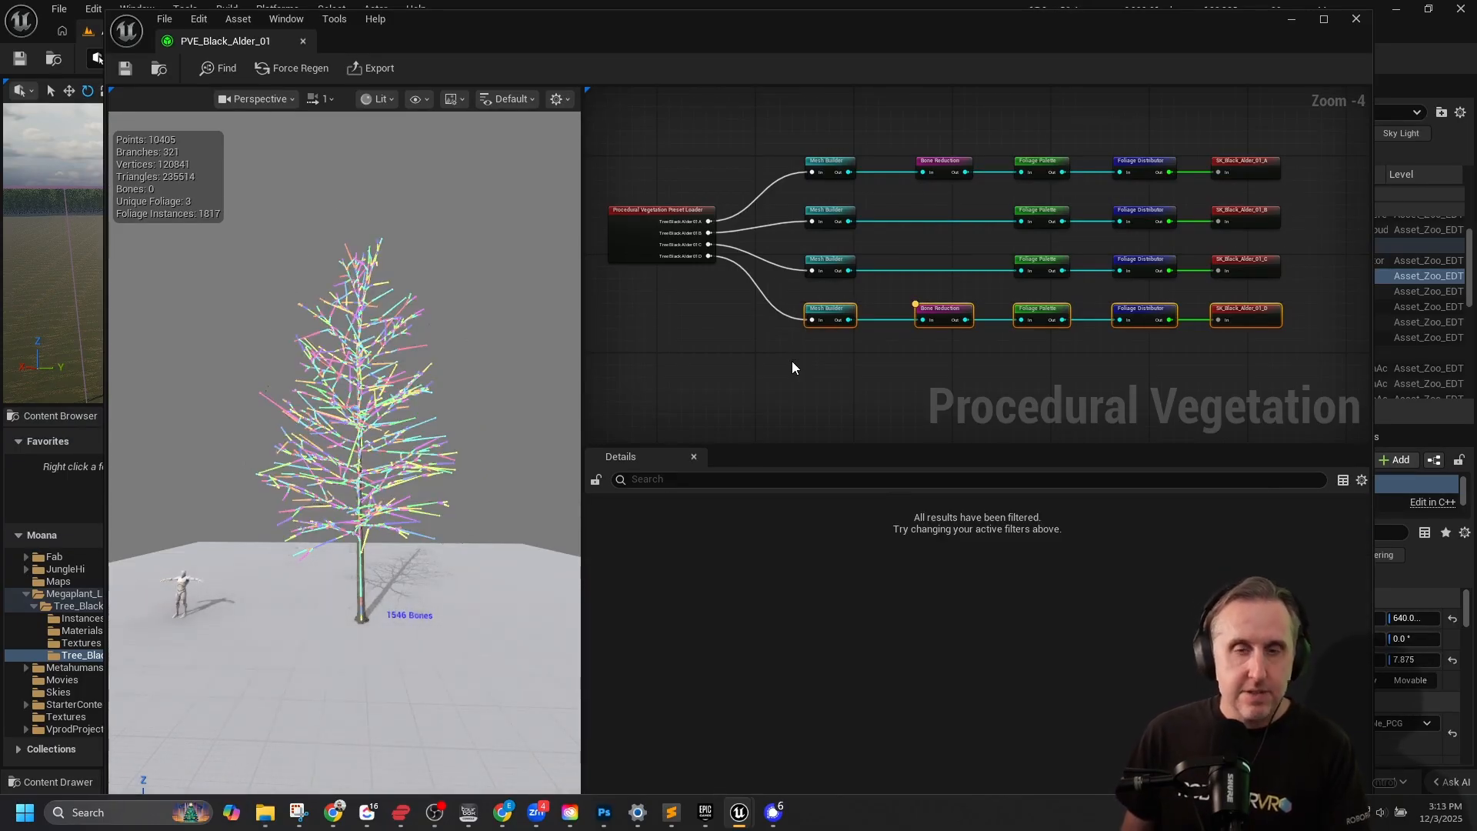
key("ctrl+d")
left_click_drag(813, 364, 1034, 376)
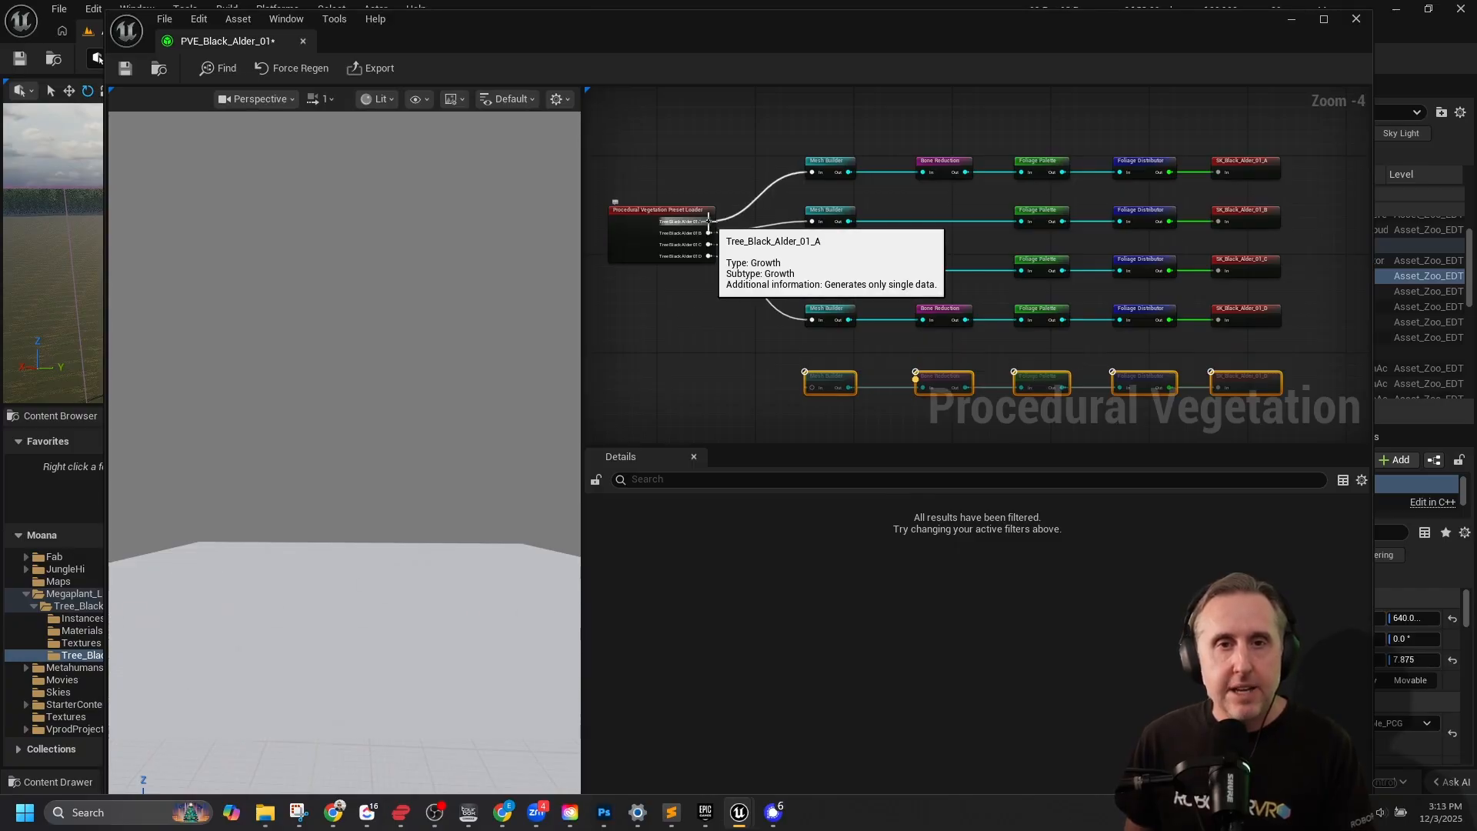
left_click_drag(709, 222, 810, 386)
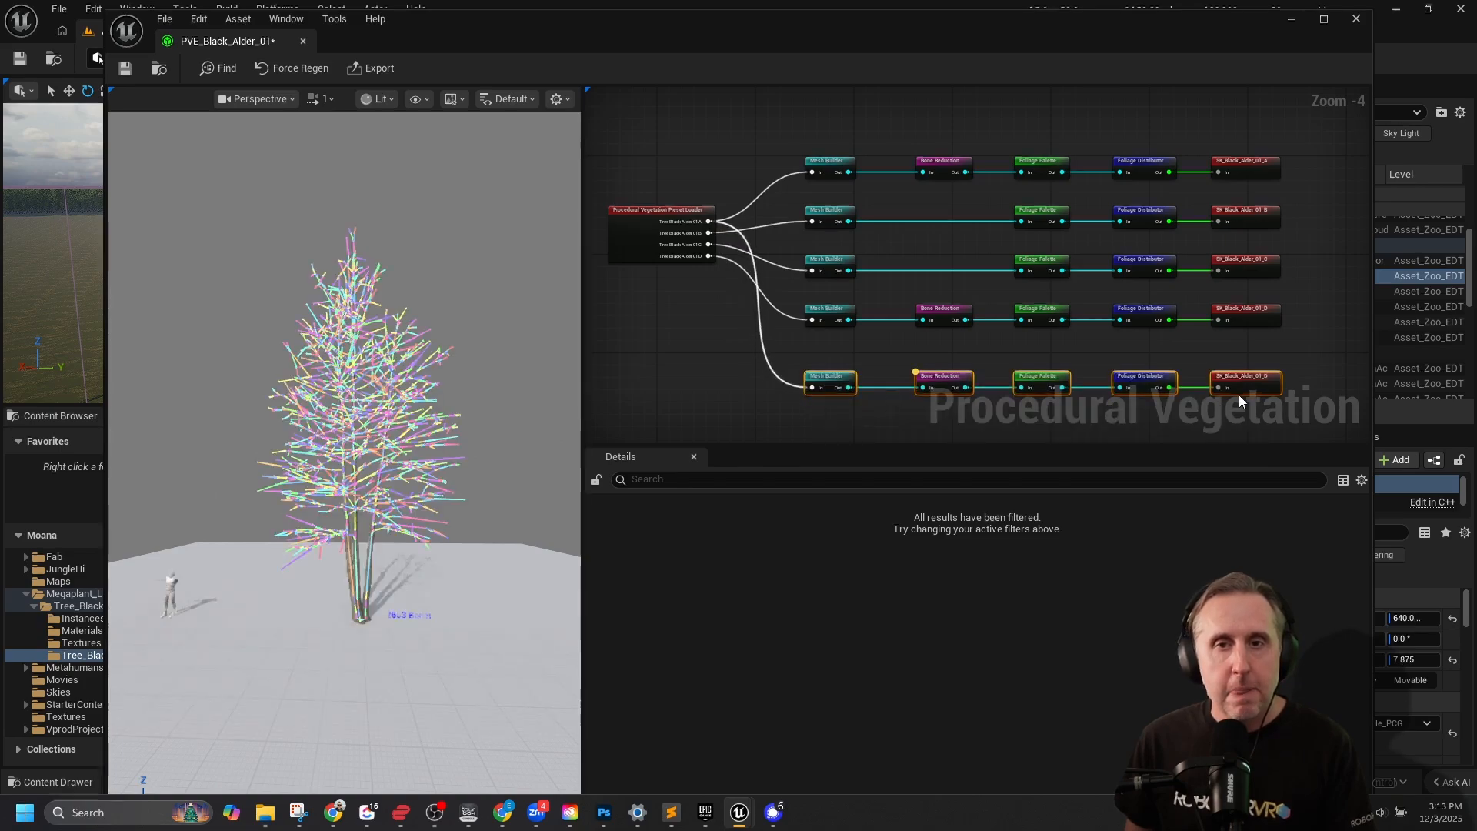
Set the duplicated output node's content browser folder to /Game/Megaplant_Library/Tree_Black_Alder/Tree_Black_Alder_01_EDT.
left_click(1256, 379)
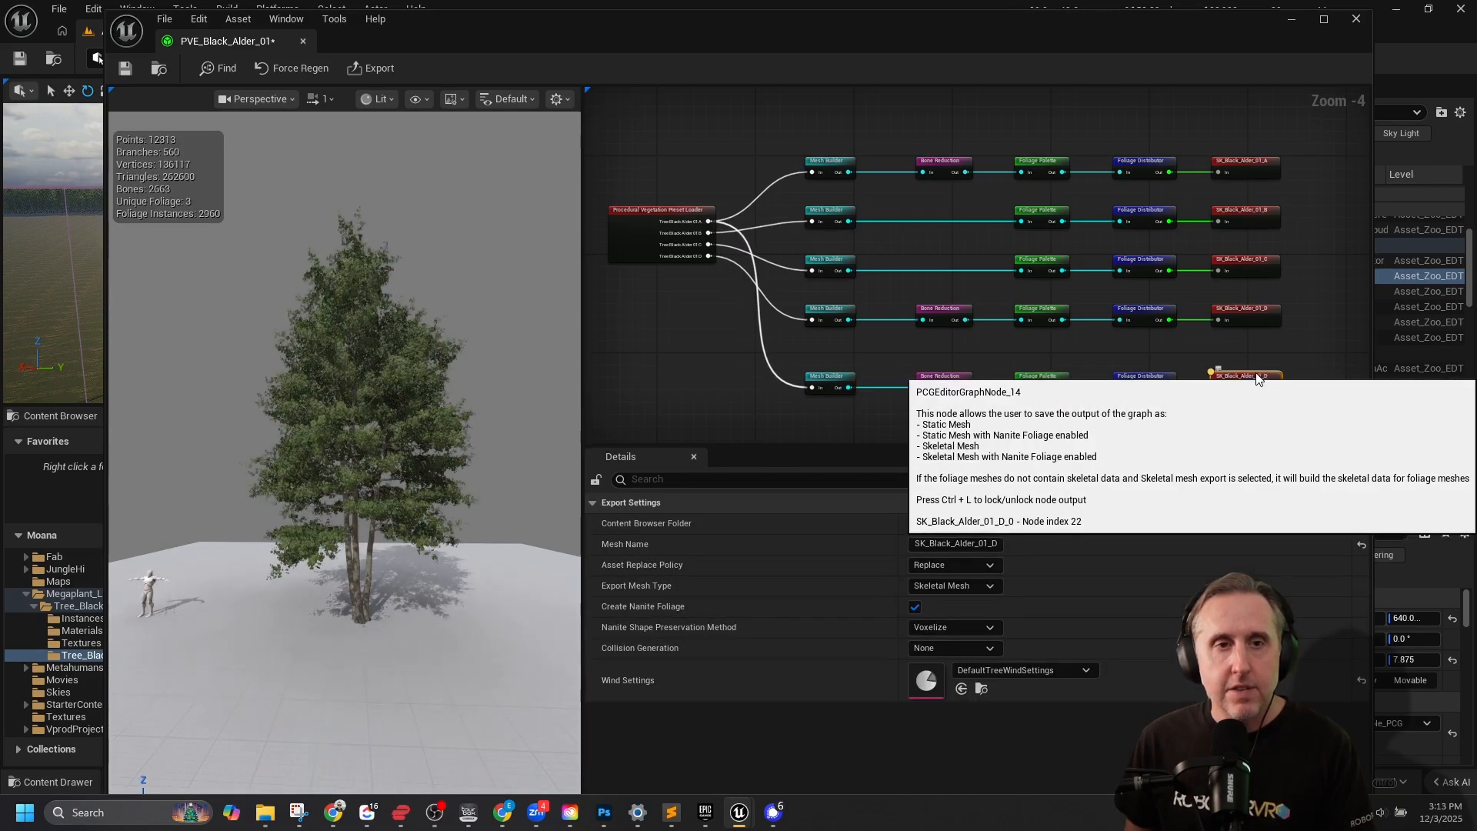
right_click_drag(1287, 350, 1290, 229)
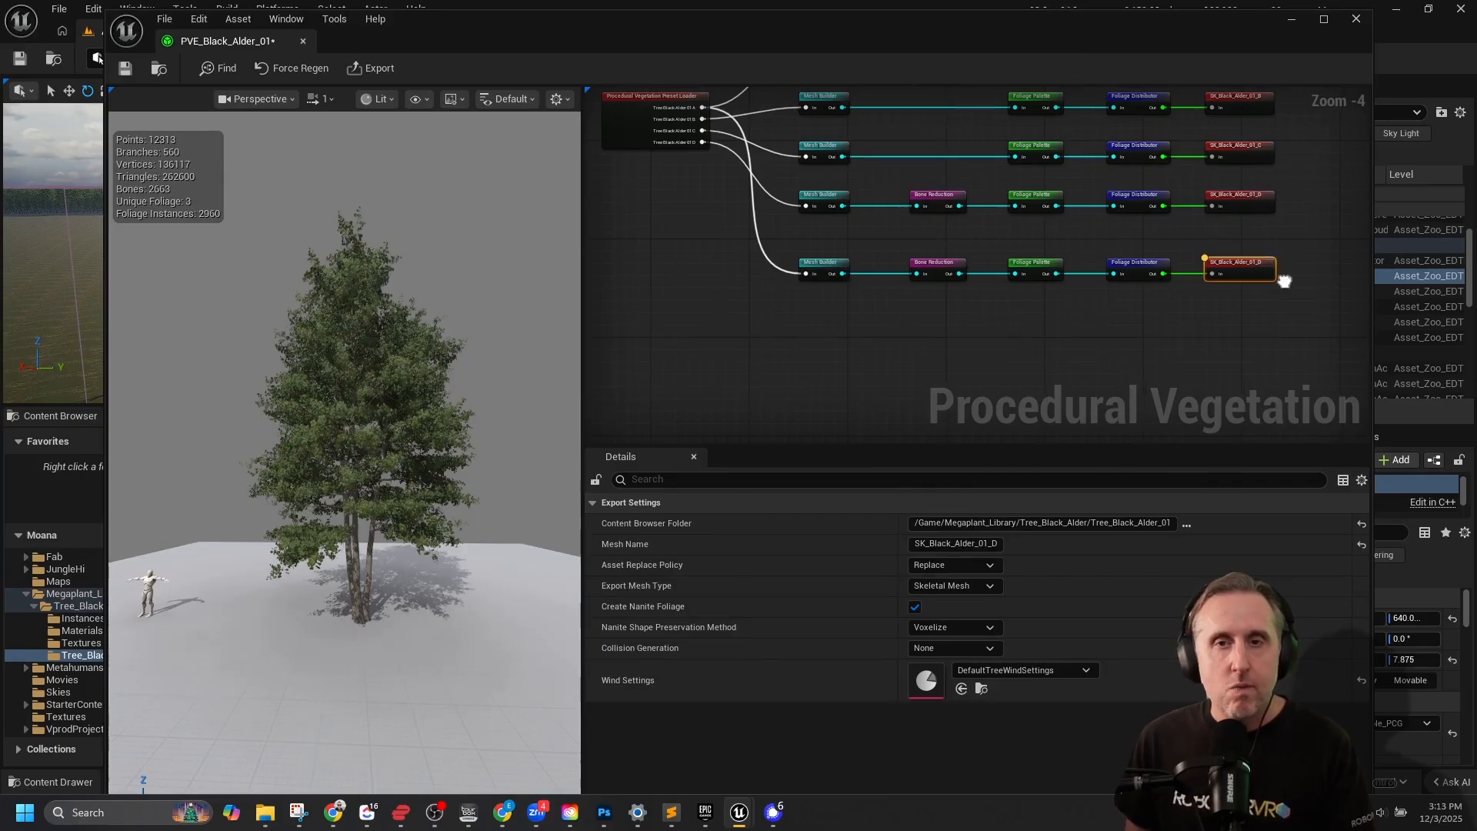
right_click_drag(1275, 252, 1138, 243)
scroll(1176, 242, "up", 4)
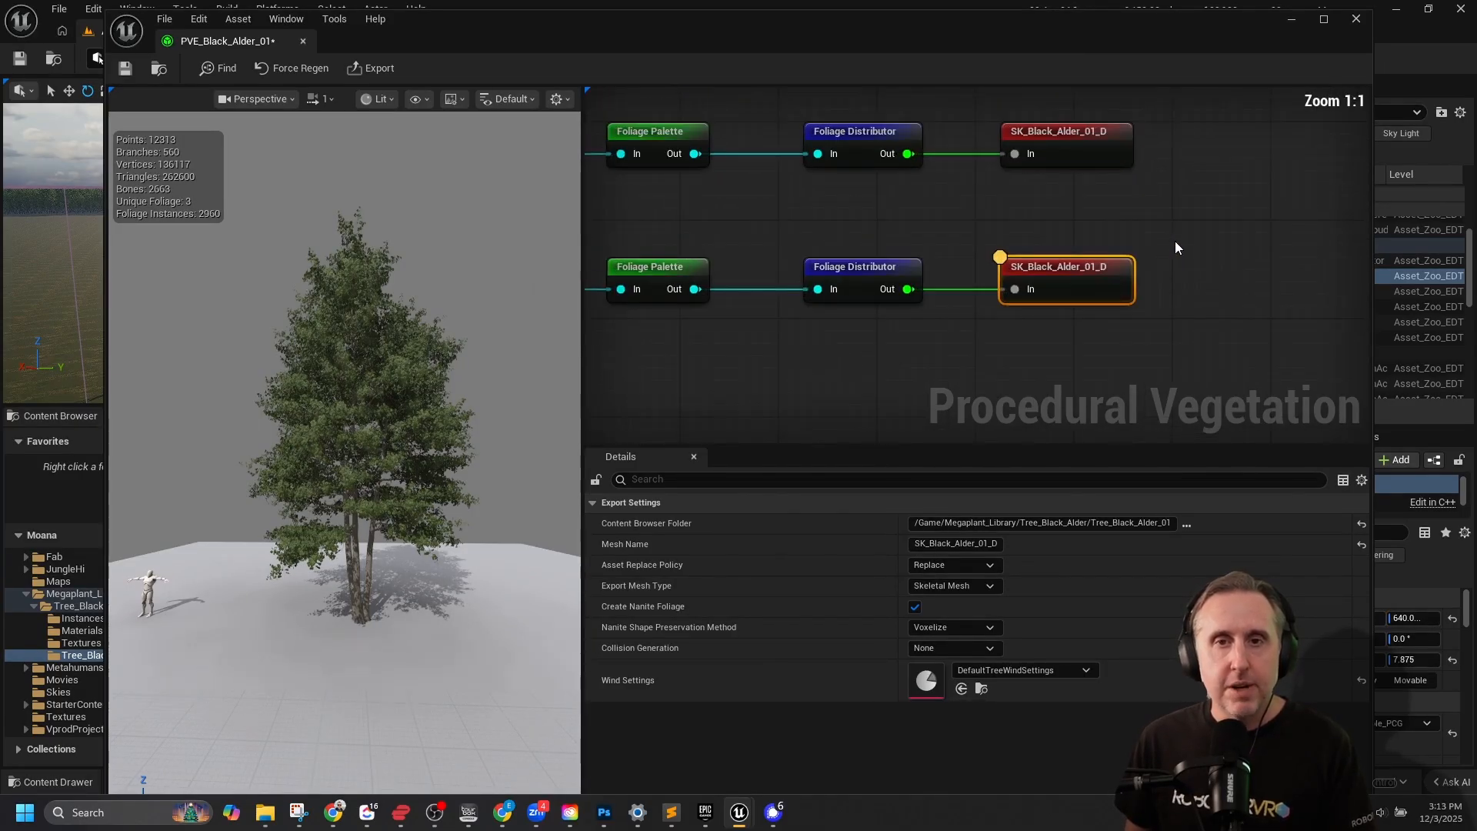
left_click(1104, 523)
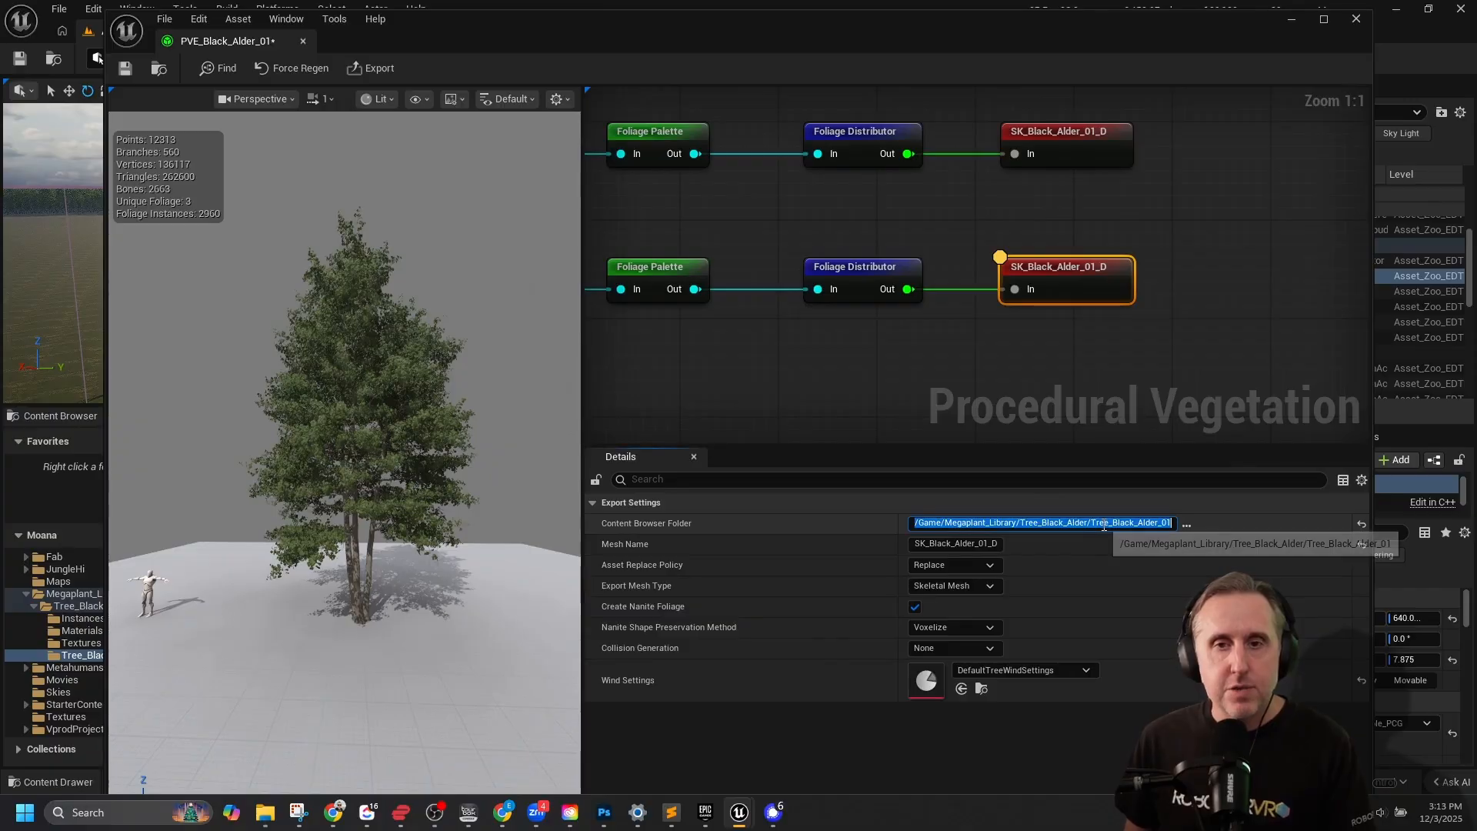
left_click(1104, 524)
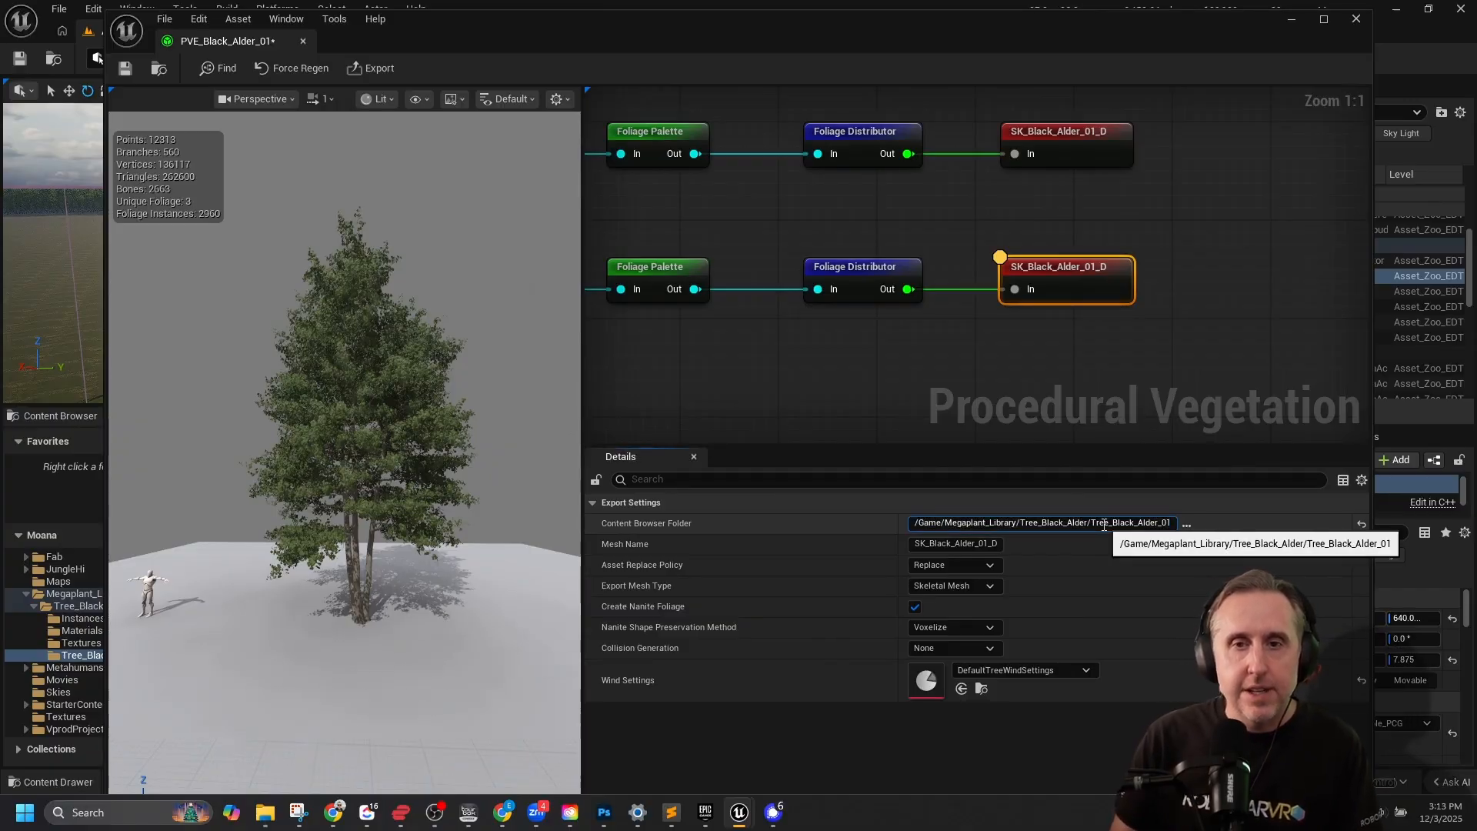
type("_EDT")
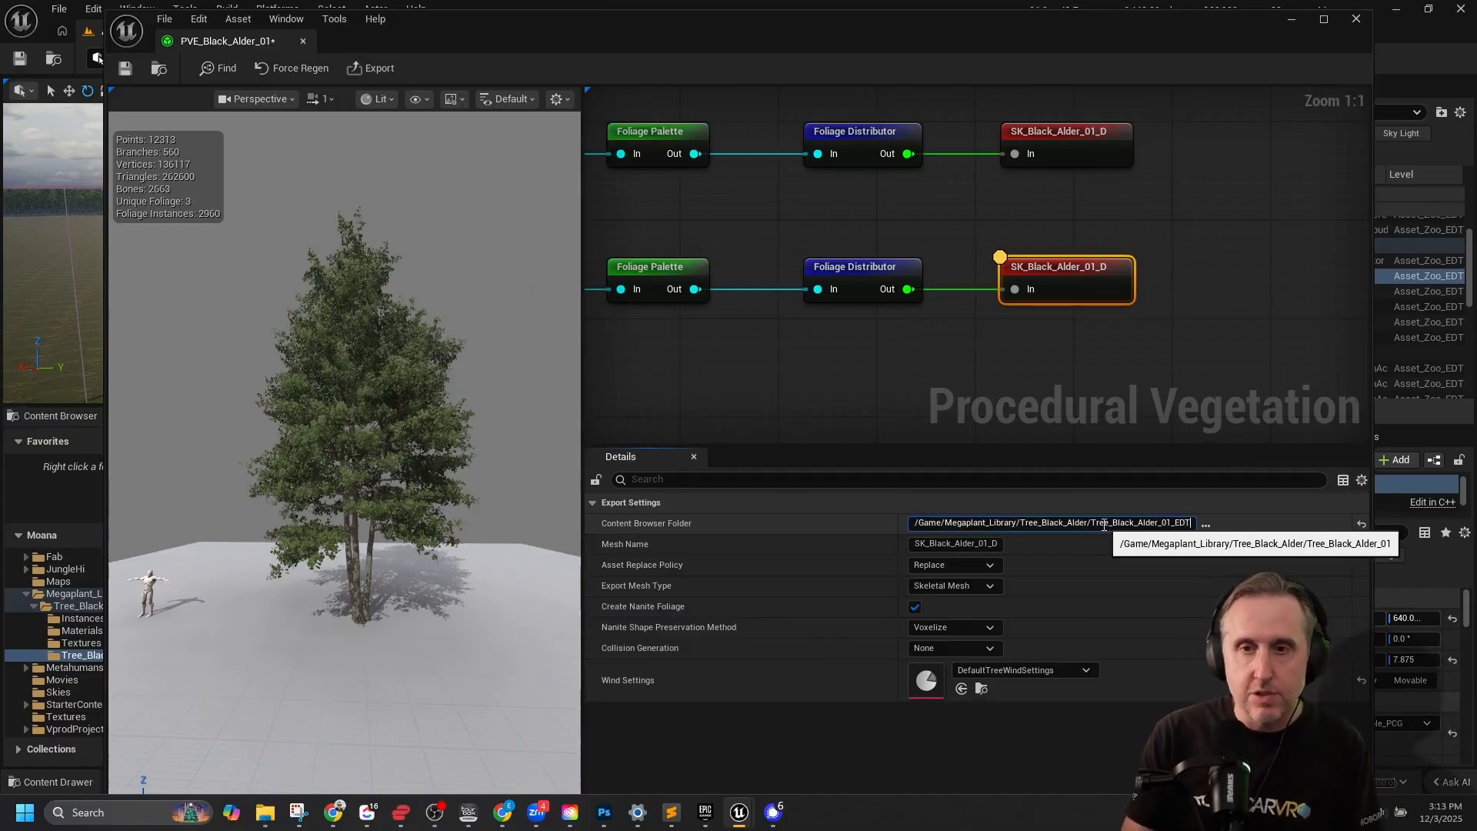
key("ctrl+a")
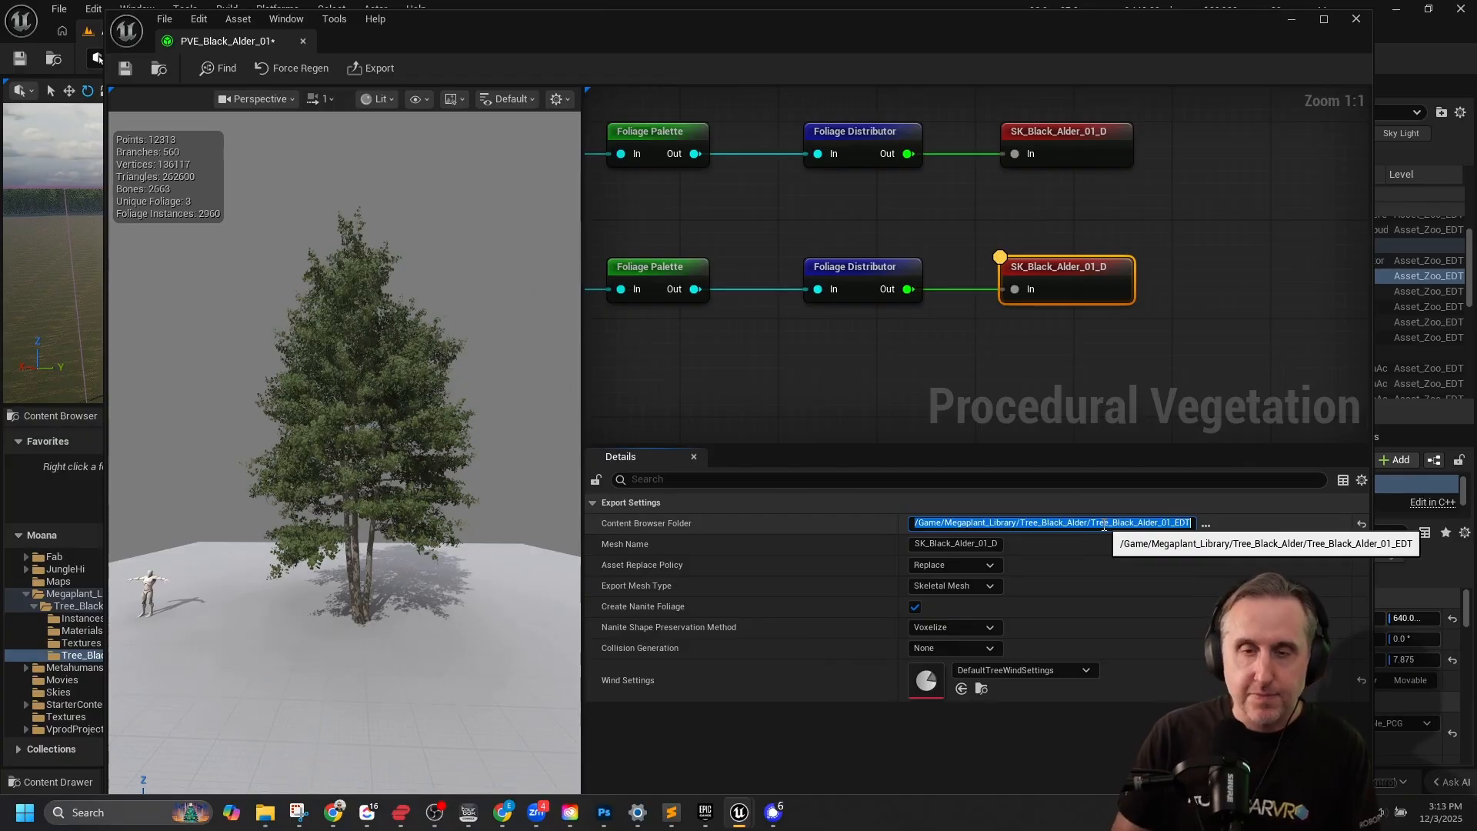
Rename the duplicated output node's mesh to SK_Black_Alder_01_D_EDT.
left_click(991, 543)
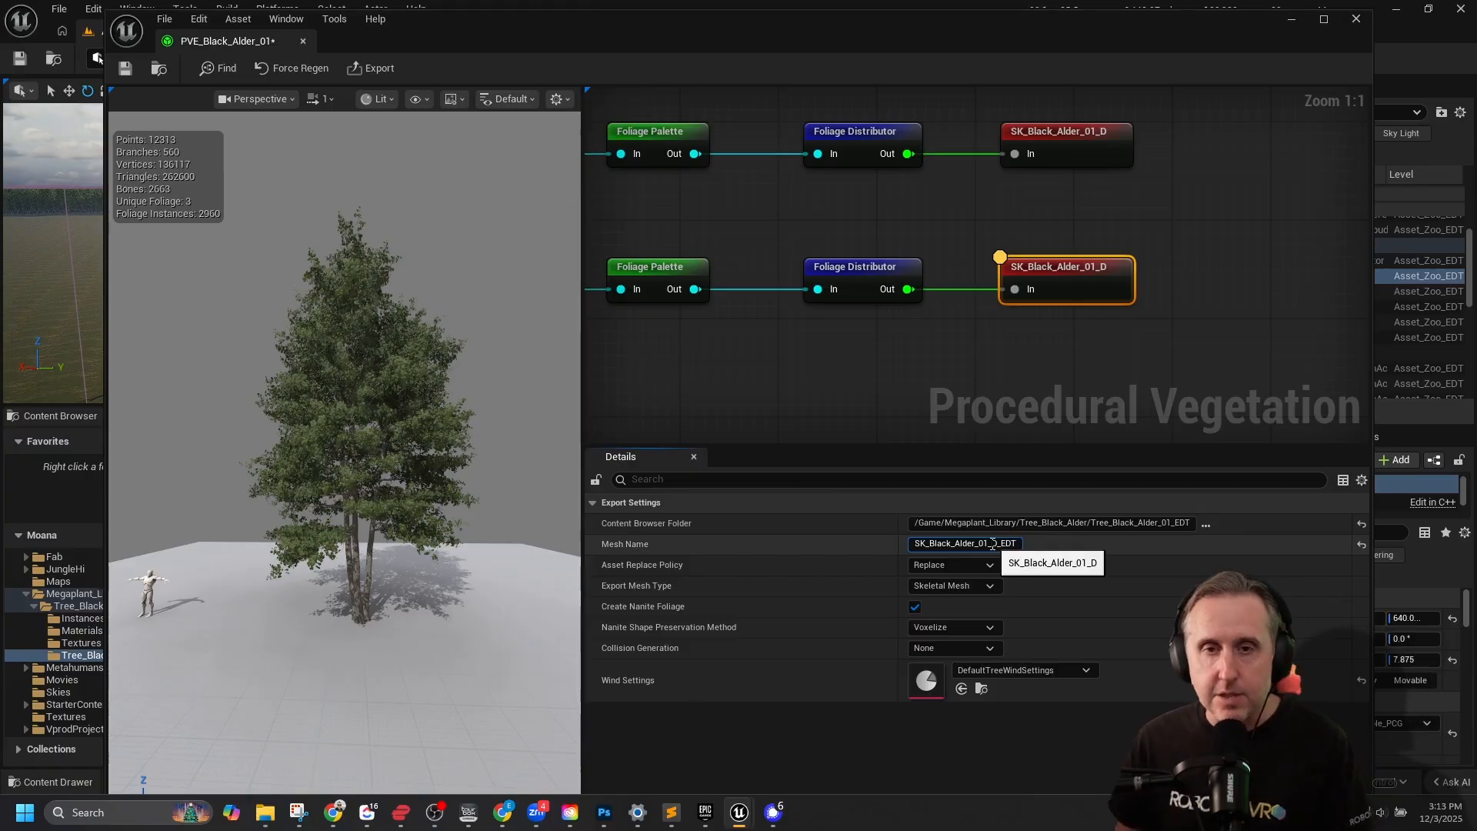
type("_EDT")
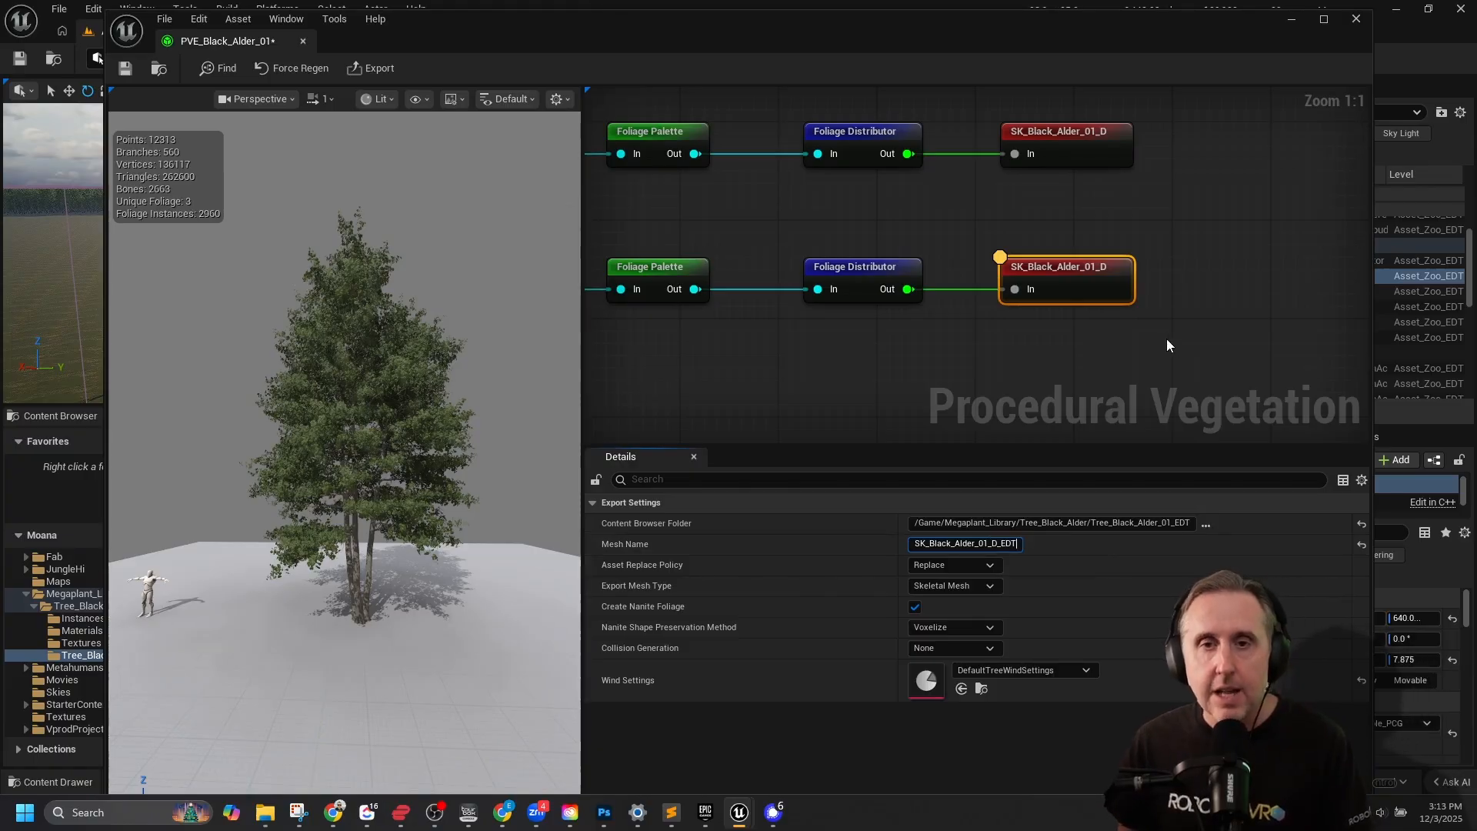
left_click(1003, 221)
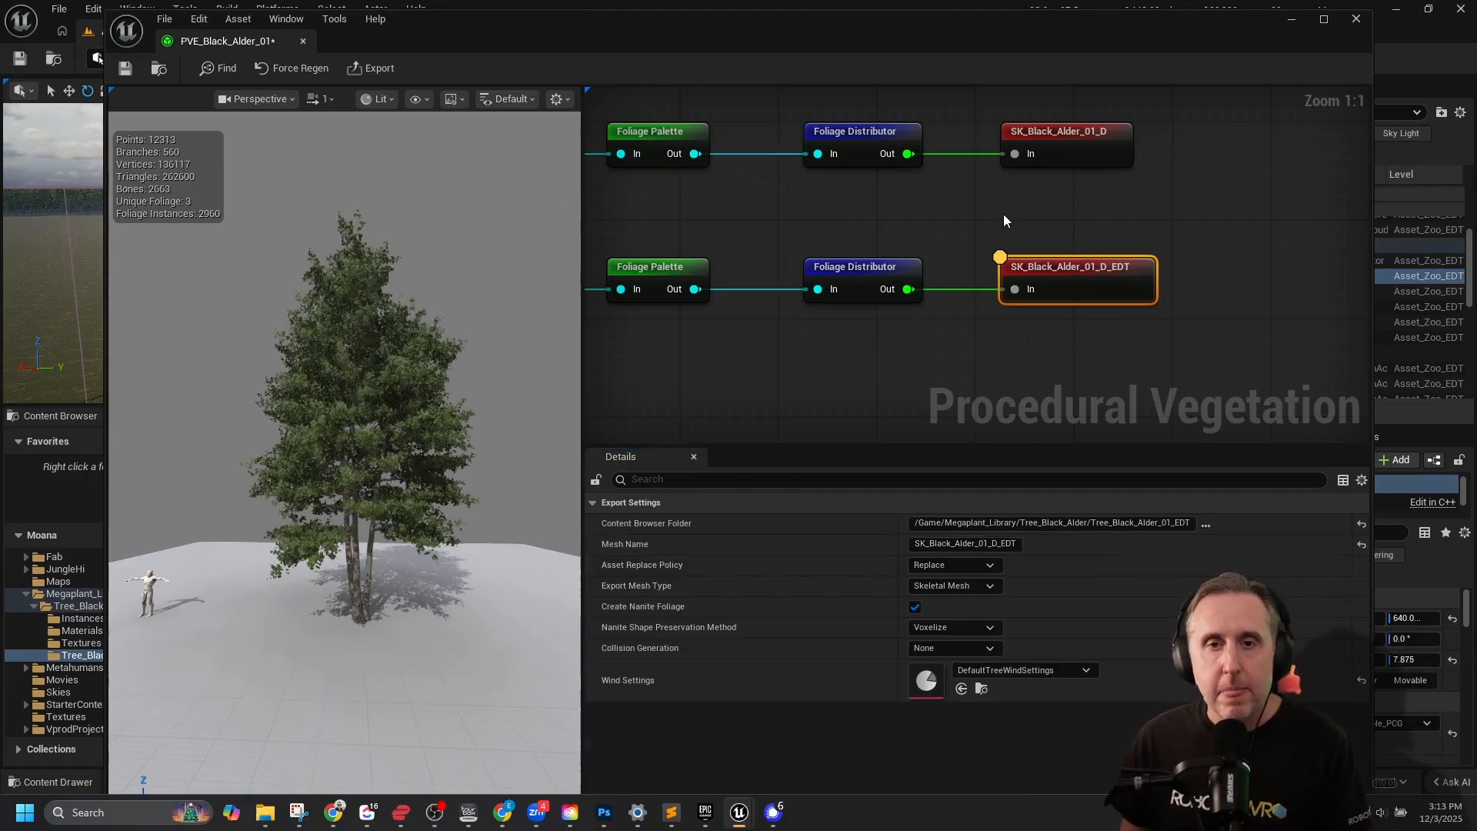
left_click(1045, 268)
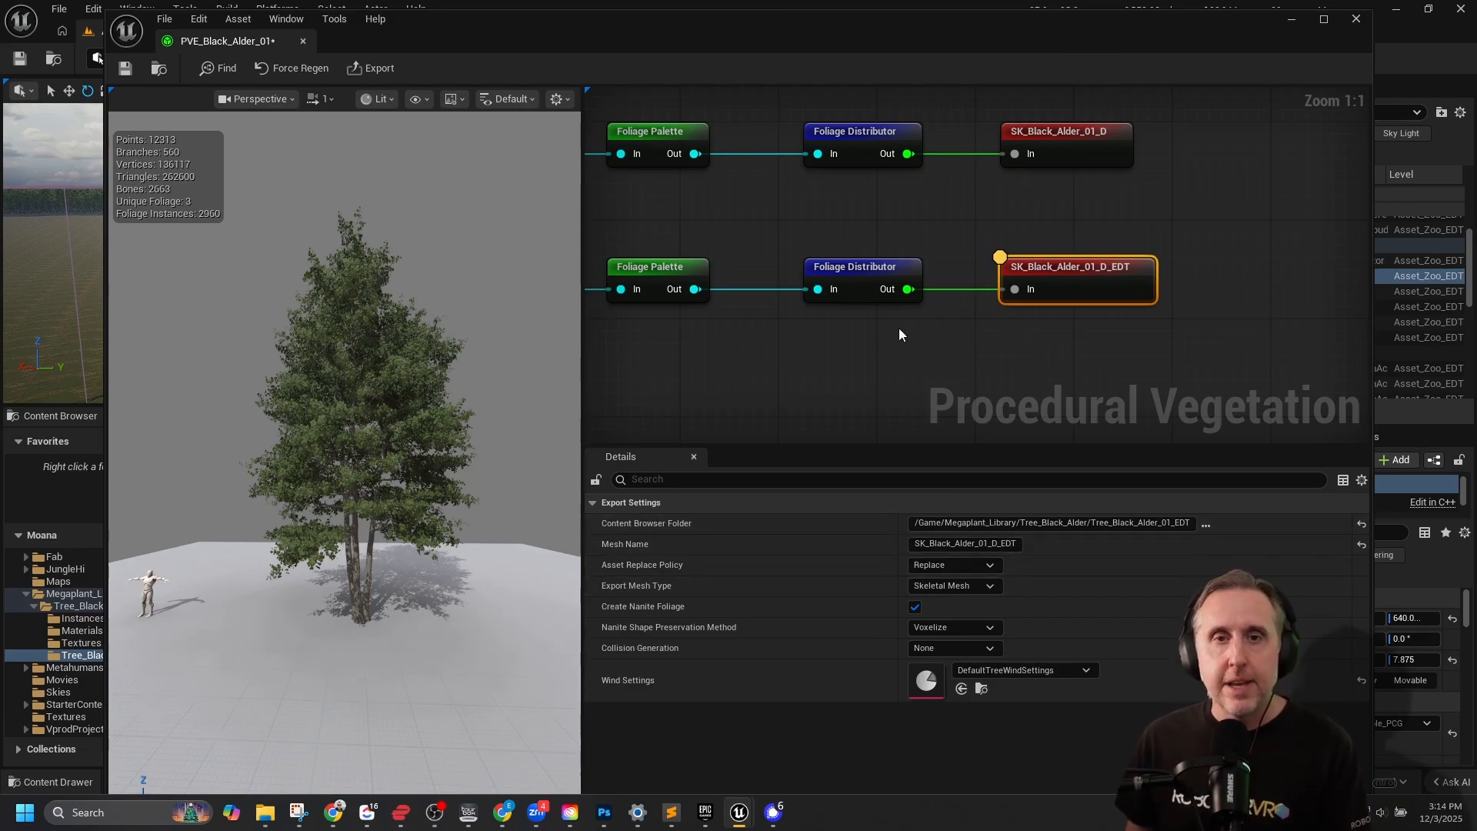
Trace the duplicated chain back to the preset loader and examine its branch-point skeleton up close and from afar.
right_click_drag(770, 371, 1018, 356)
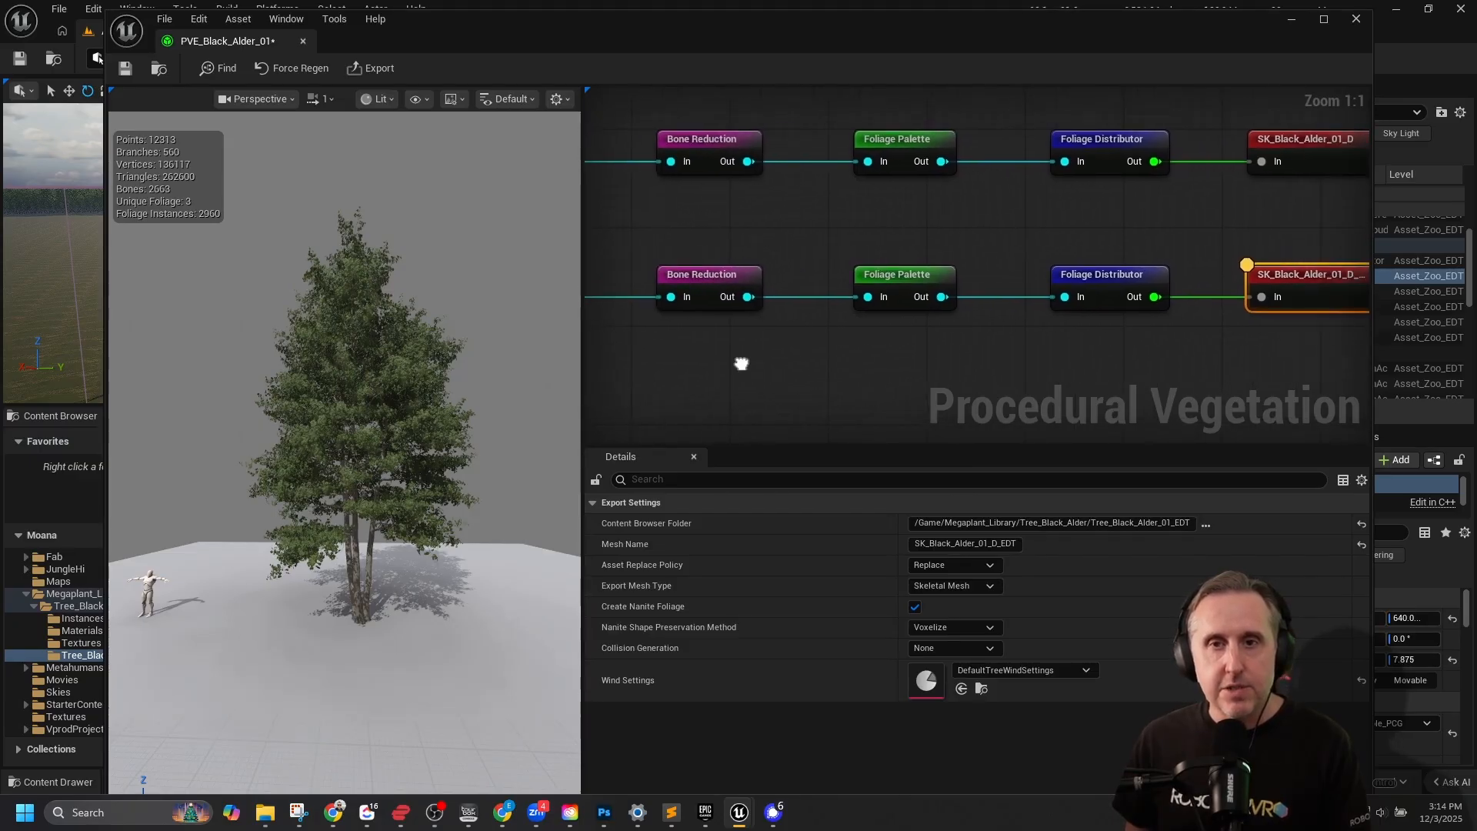
right_click_drag(745, 359, 1111, 346)
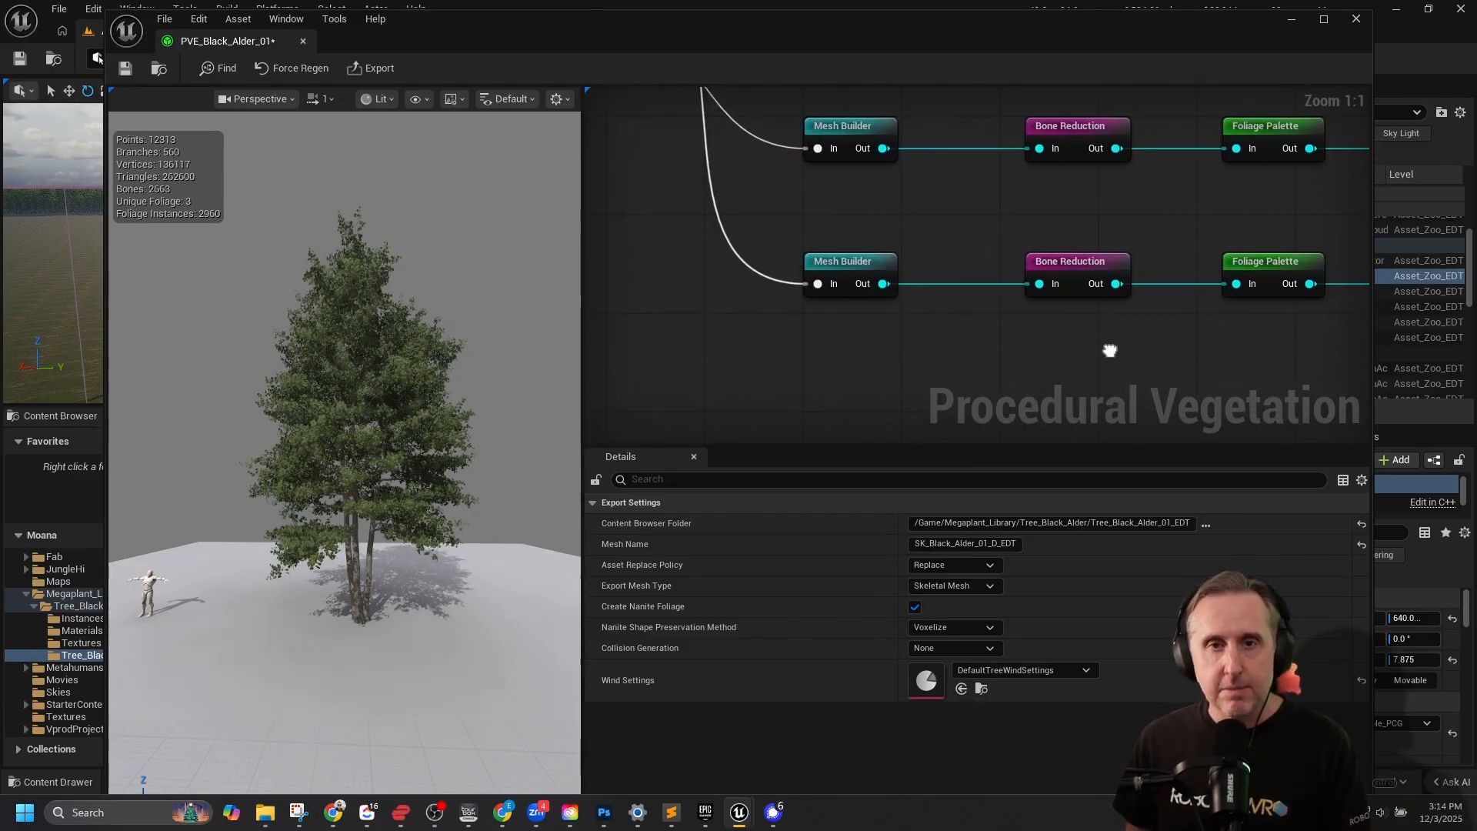
left_click(851, 266)
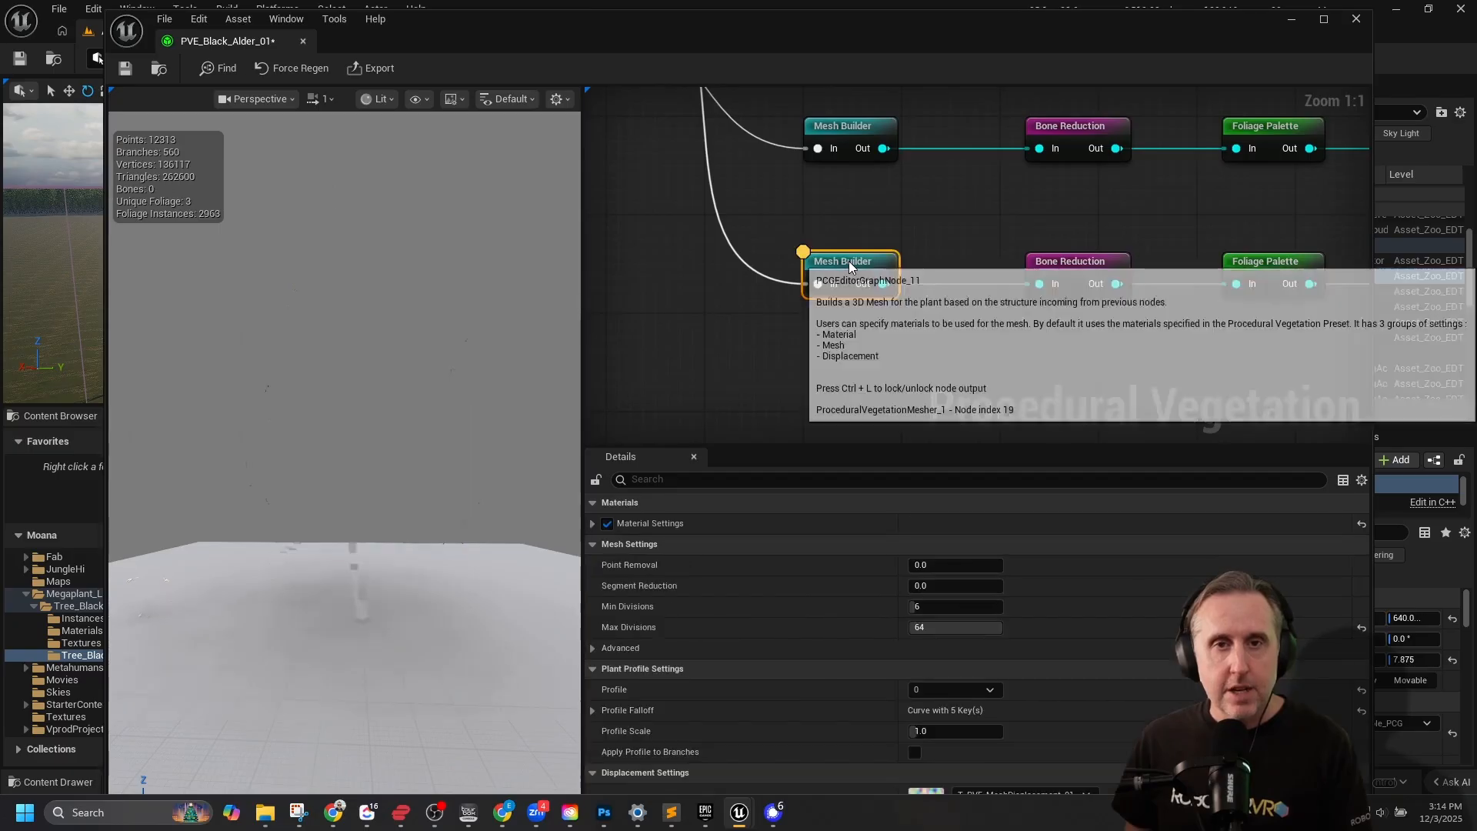
right_click_drag(800, 210, 945, 394)
left_click(662, 123)
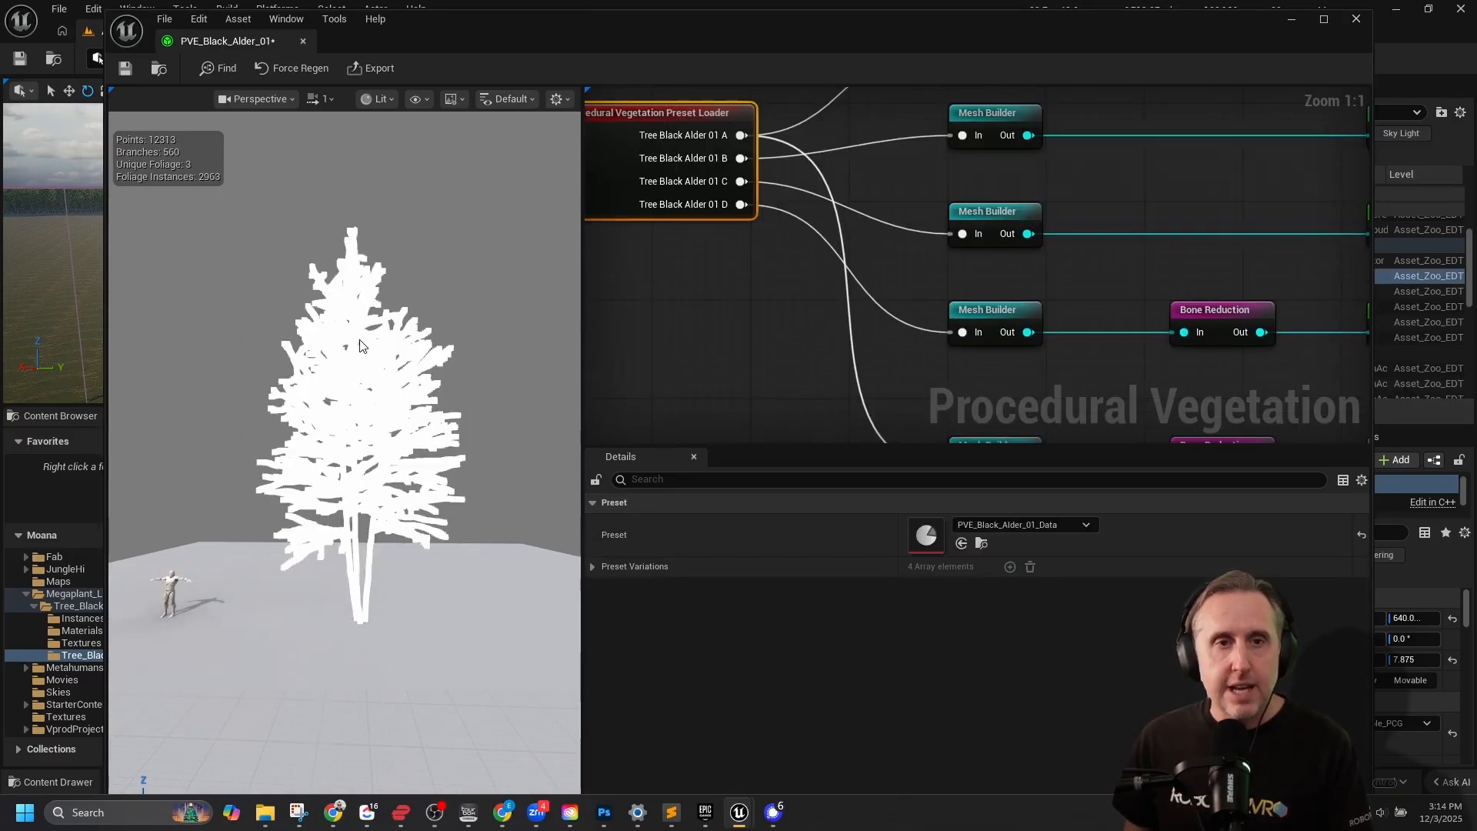
scroll(368, 421, "up", 3)
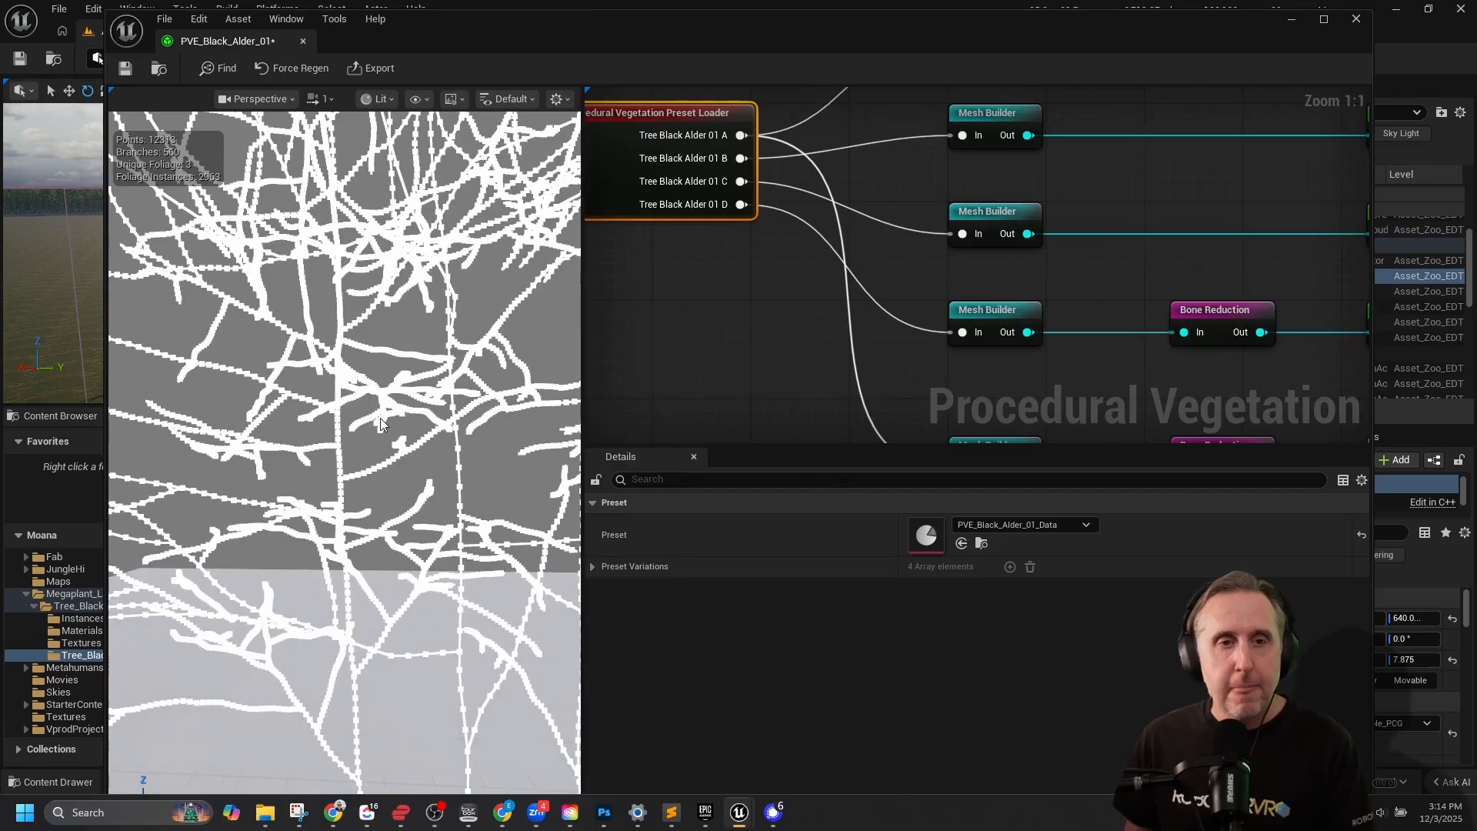
scroll(397, 405, "down", 5)
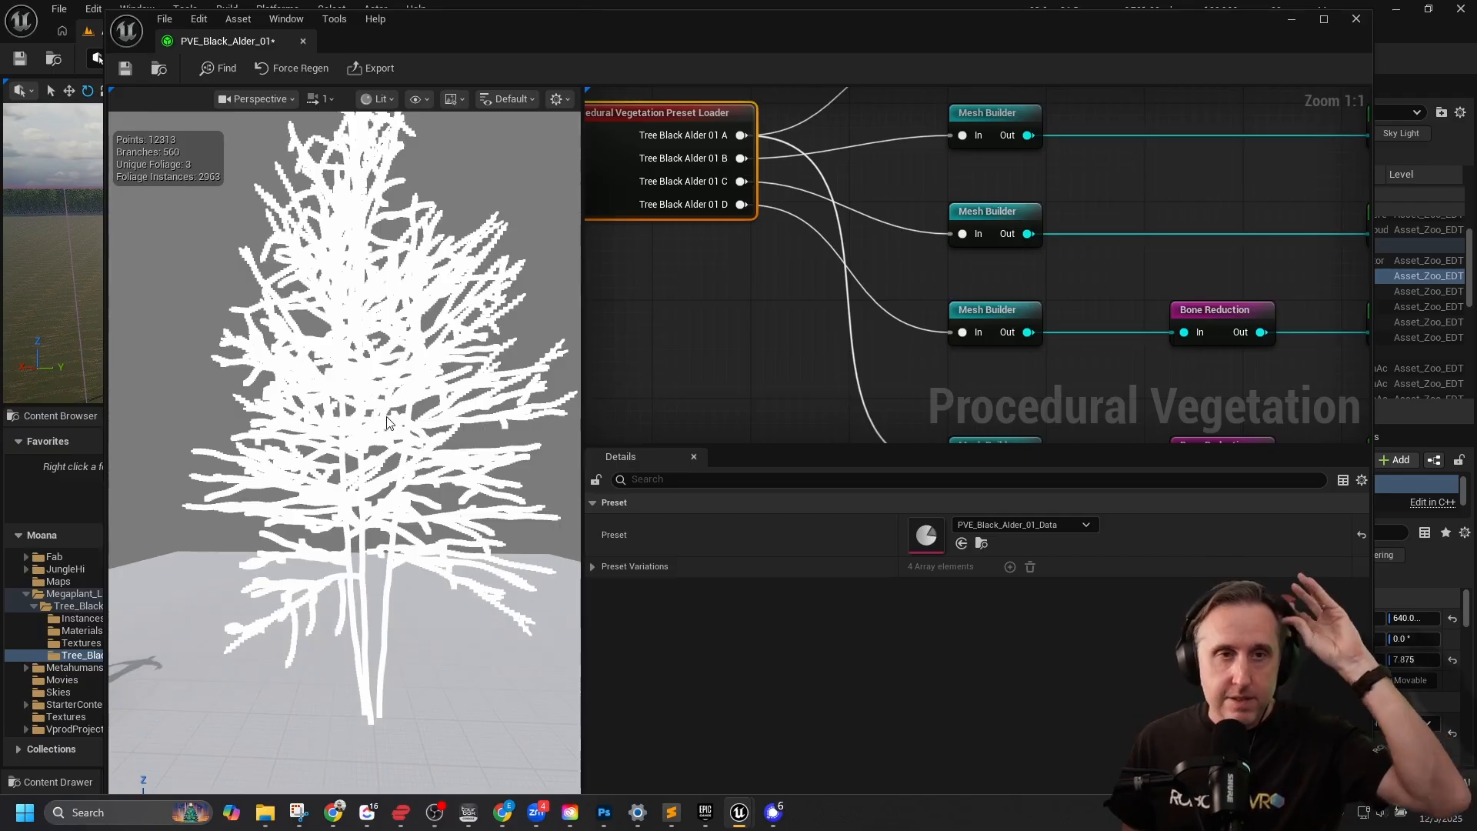
scroll(354, 235, "up", 5)
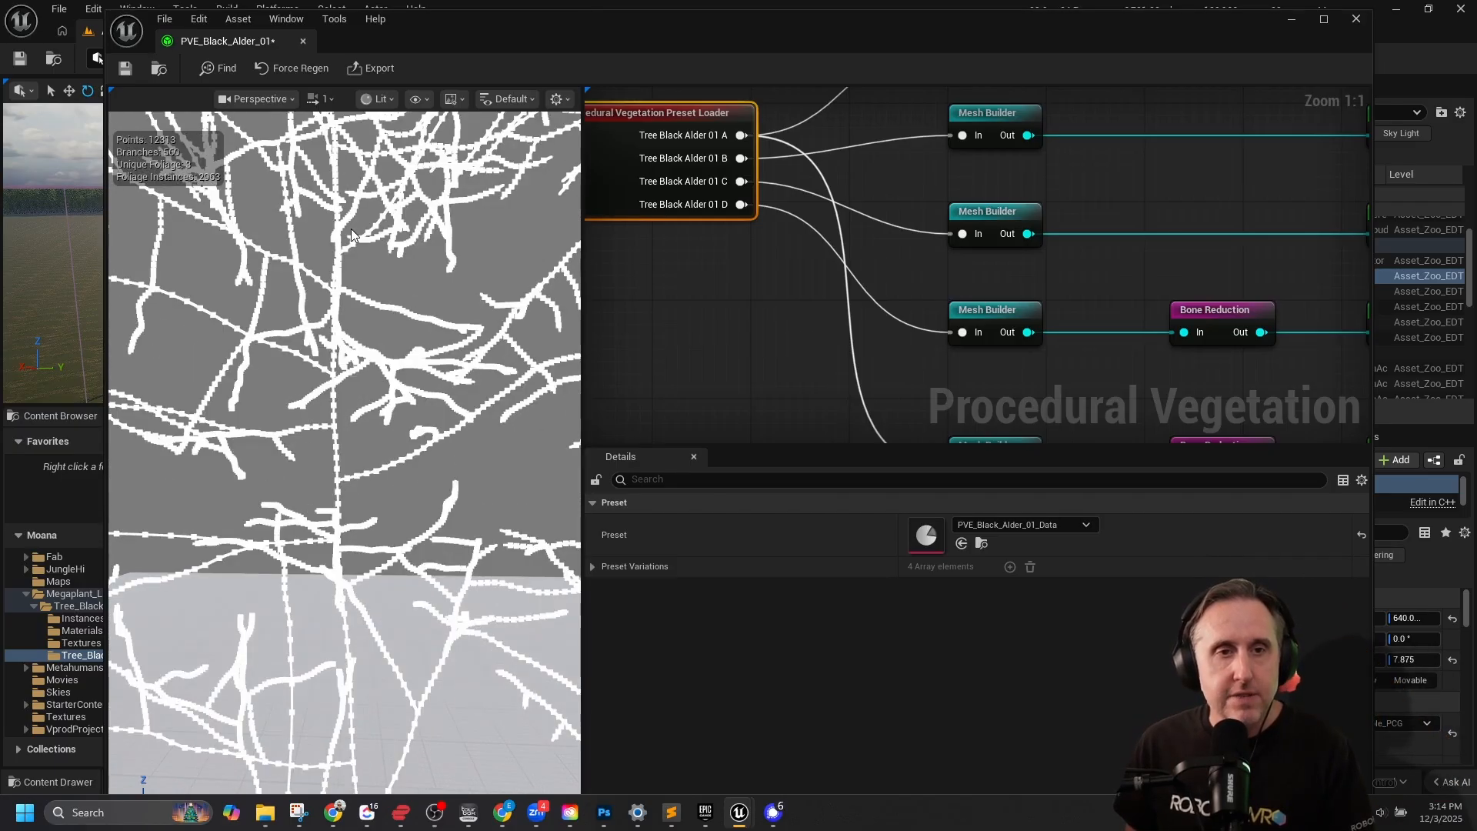
scroll(354, 235, "down", 2)
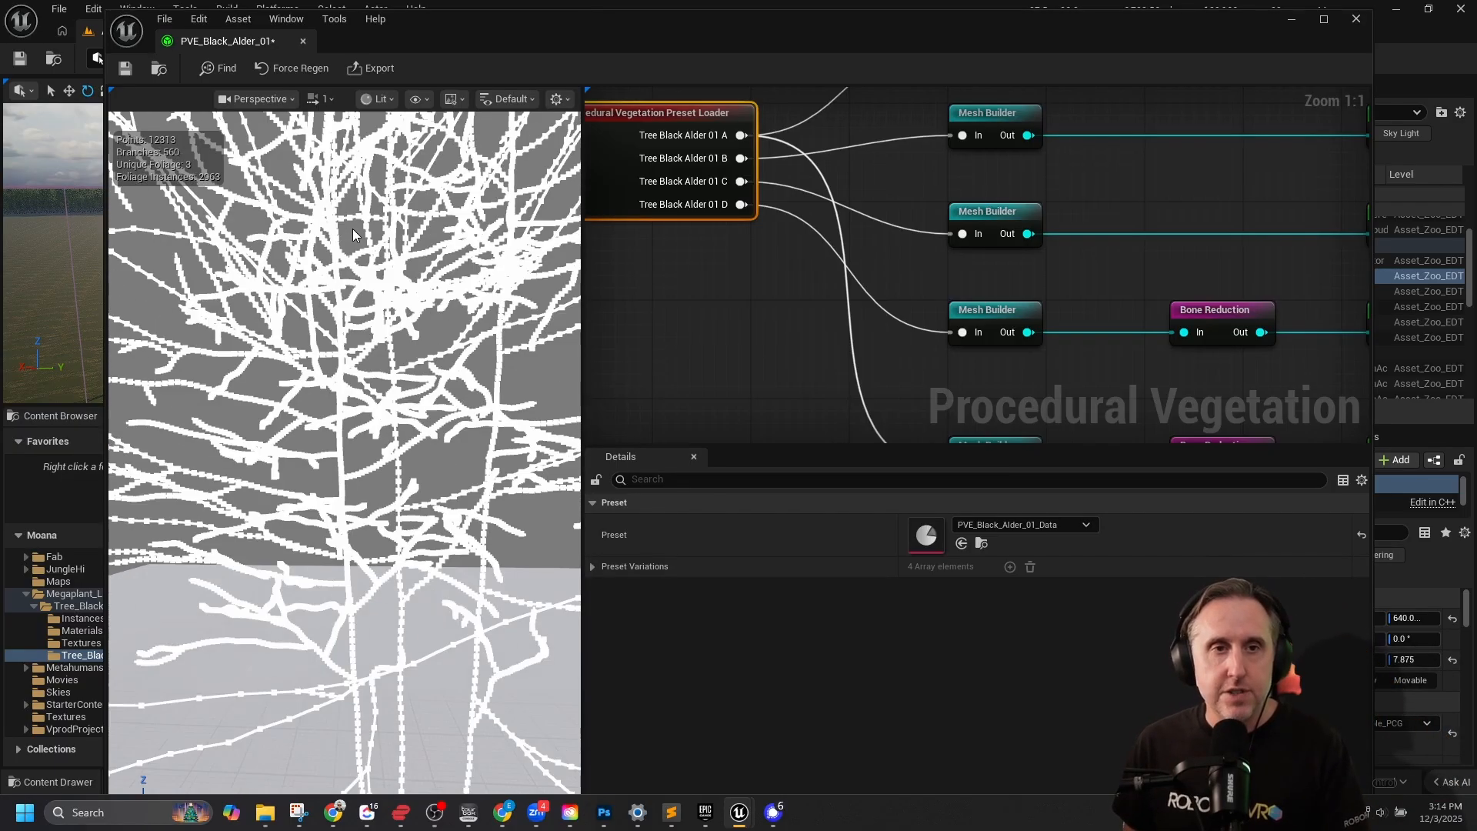
scroll(353, 235, "down", 5)
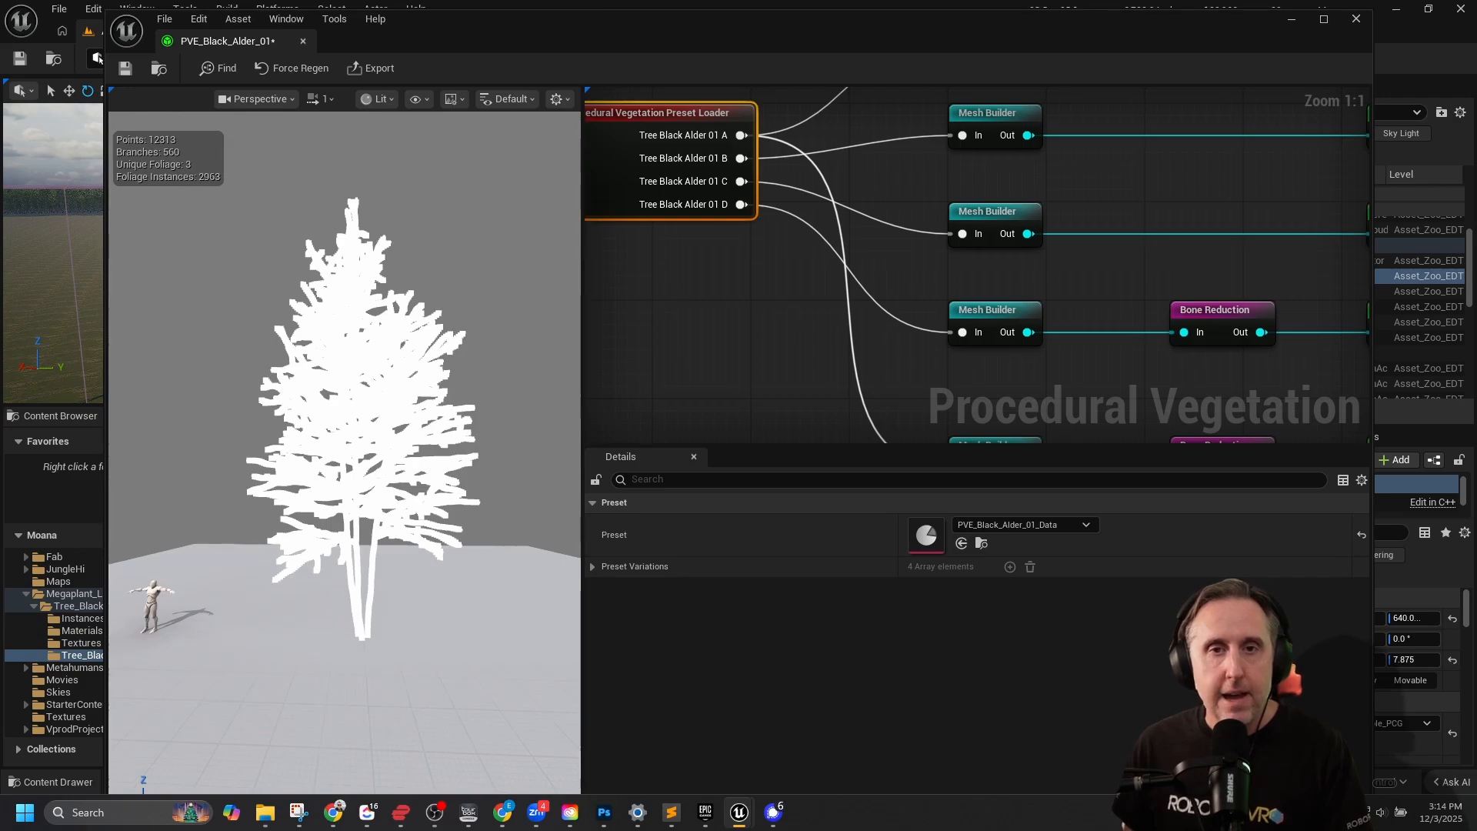
Preview the duplicated chain's Mesh Builder output, examining the bare trunk and branches alongside its mesh, profile and displacement settings.
right_click_drag(892, 356, 818, 184)
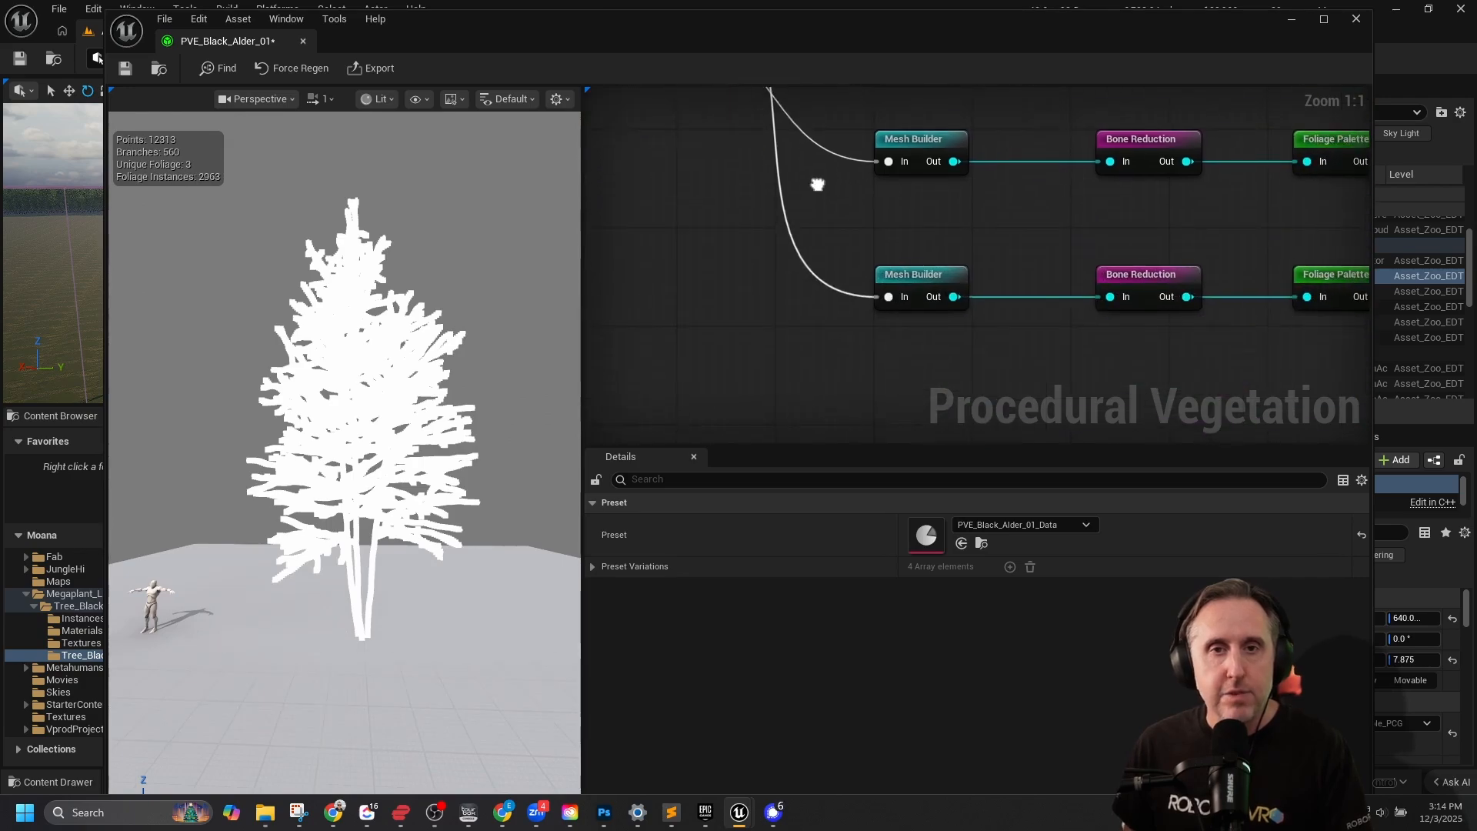
left_click(927, 275)
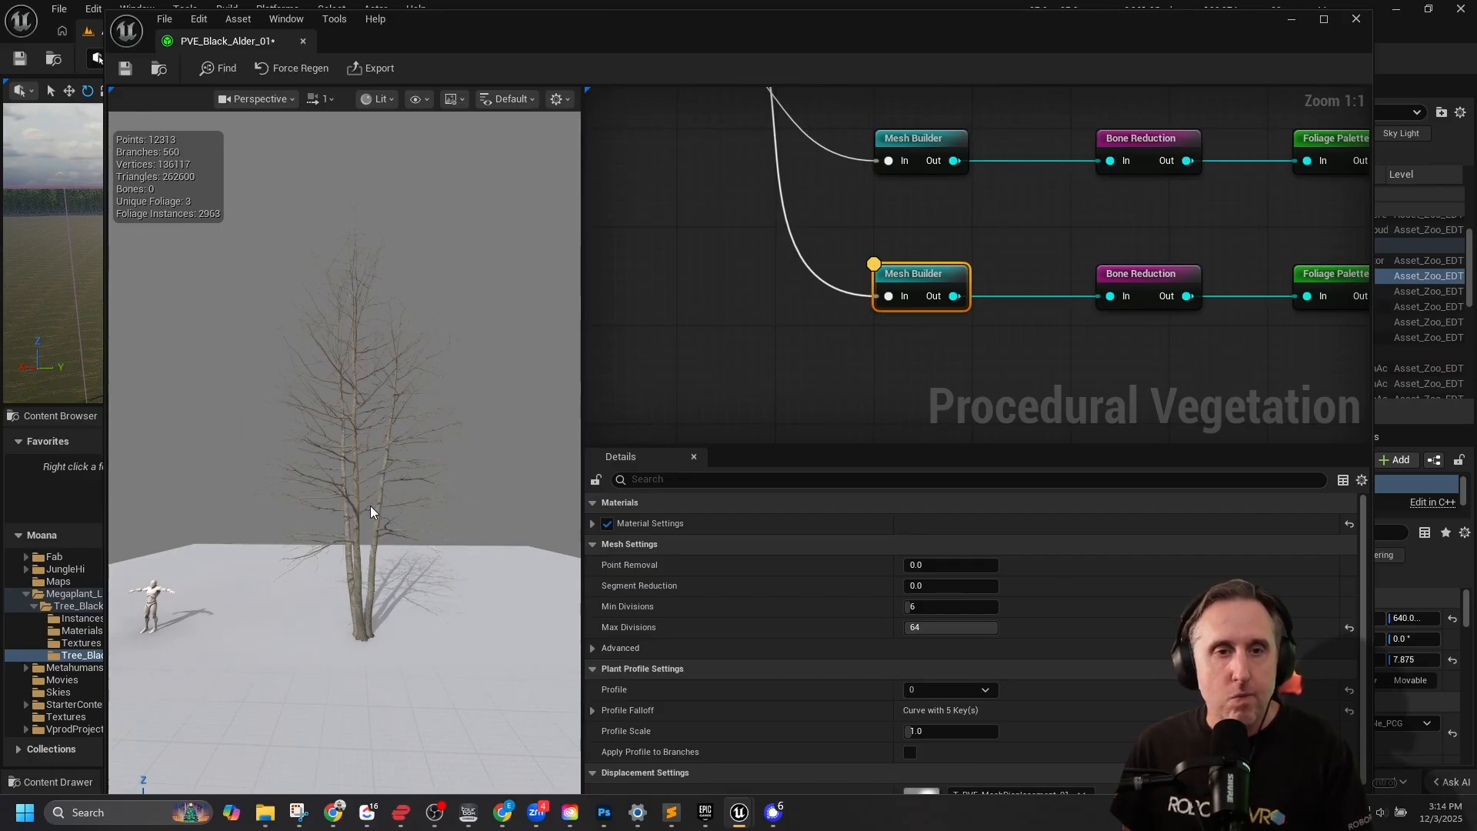
scroll(372, 502, "up", 10)
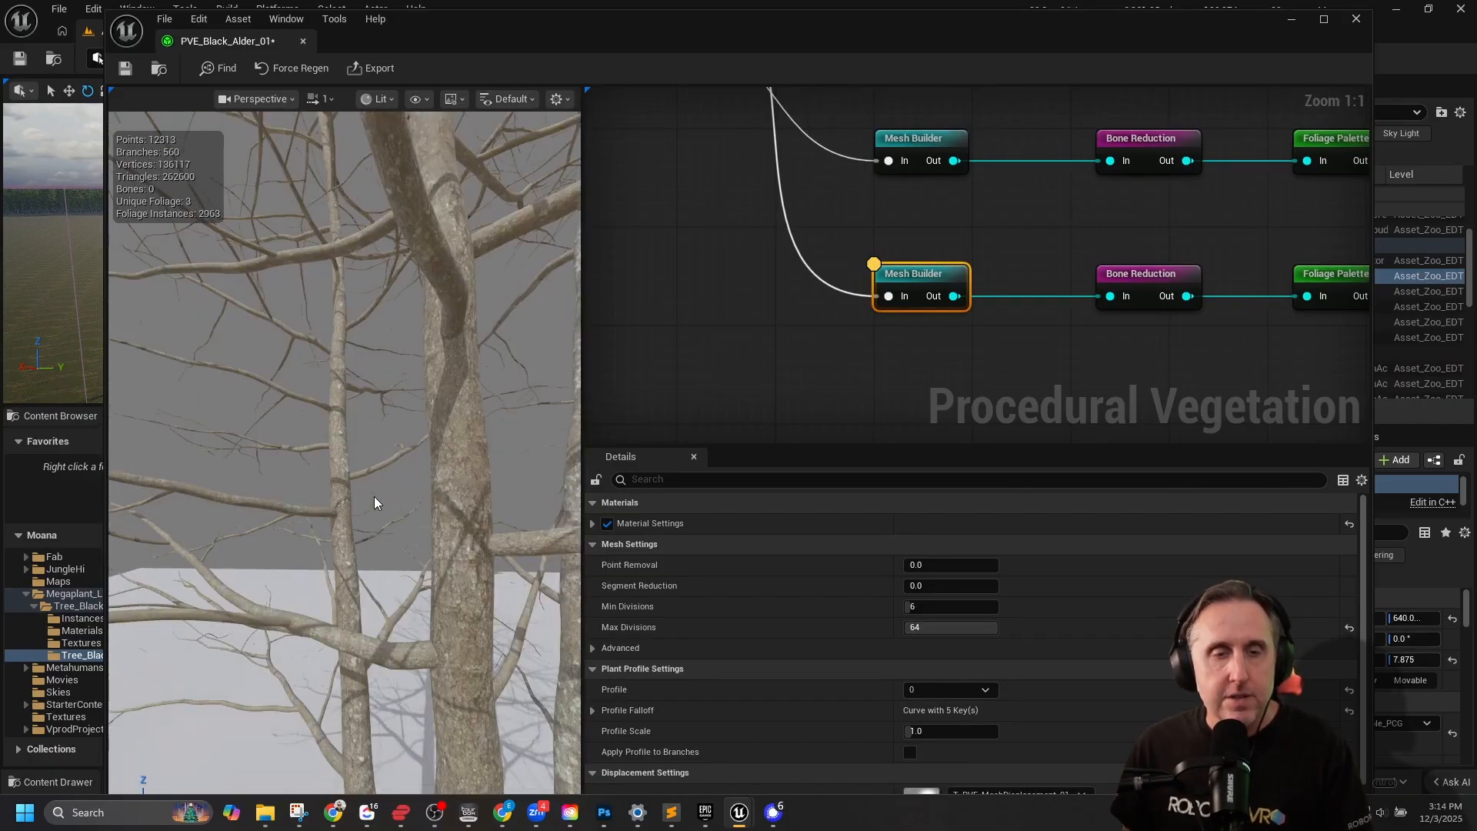
scroll(374, 497, "down", 10)
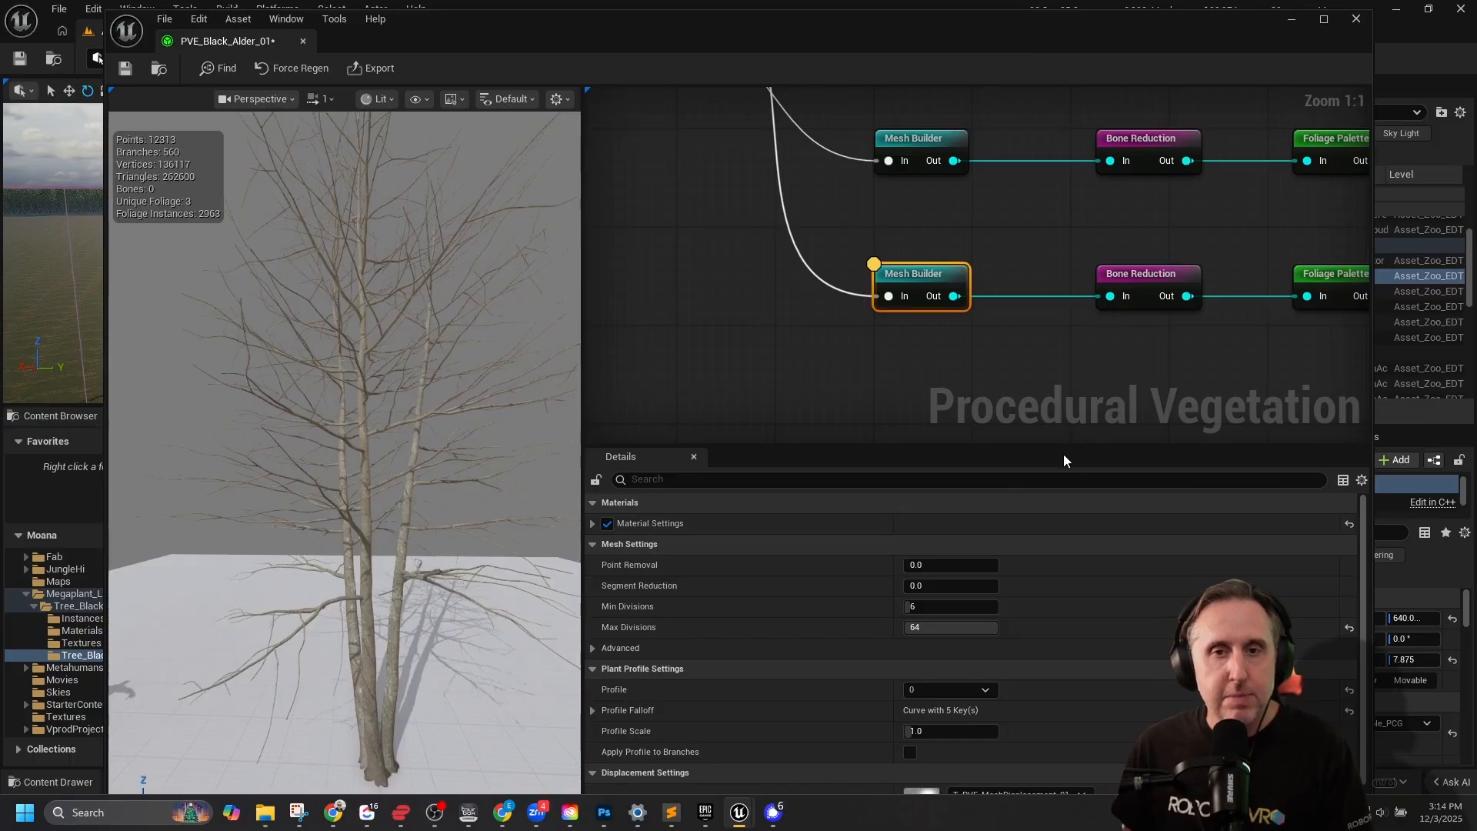
left_click_drag(1062, 445, 1059, 410)
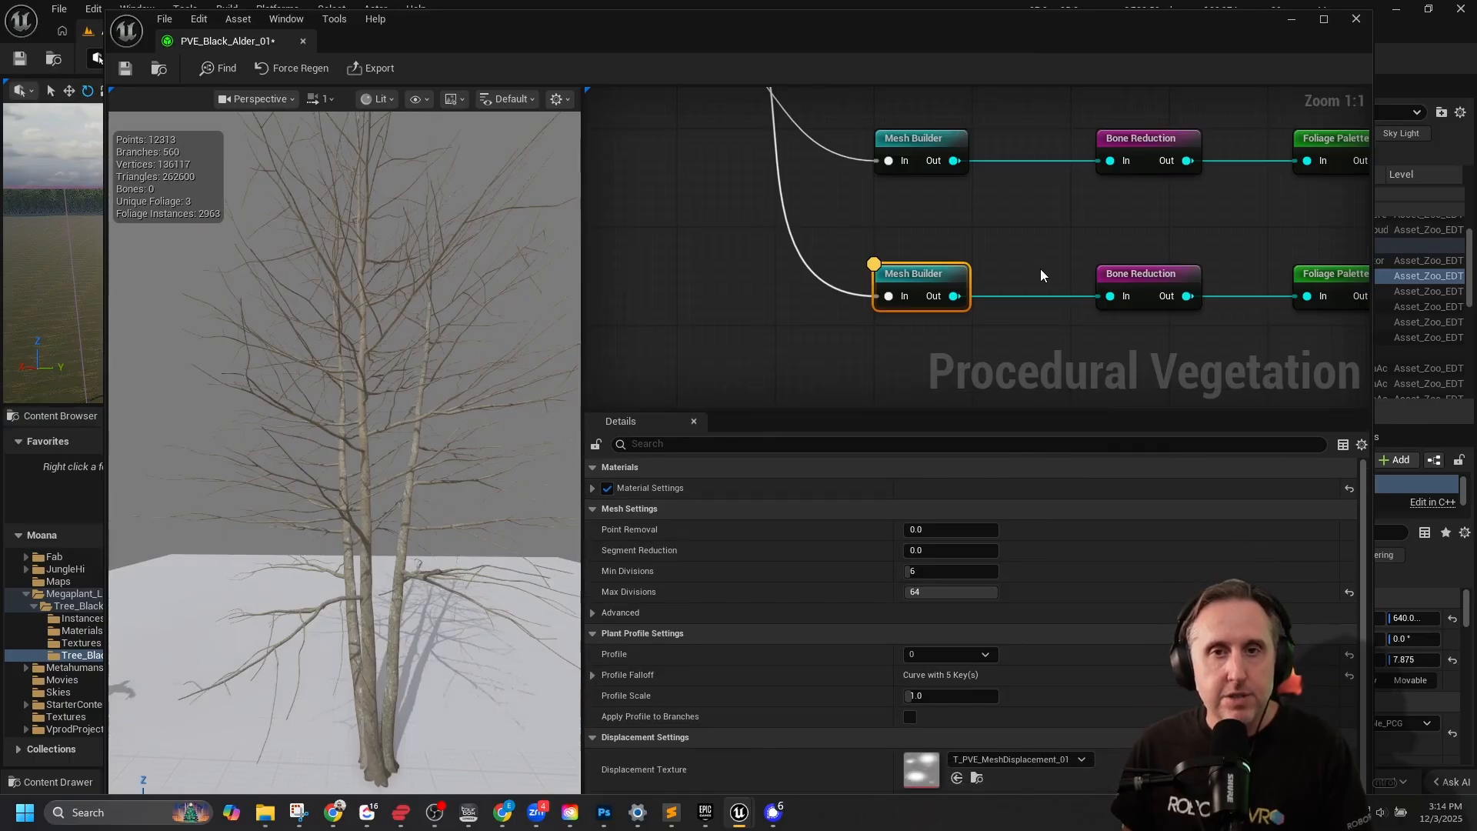
right_click_drag(1040, 269, 956, 155)
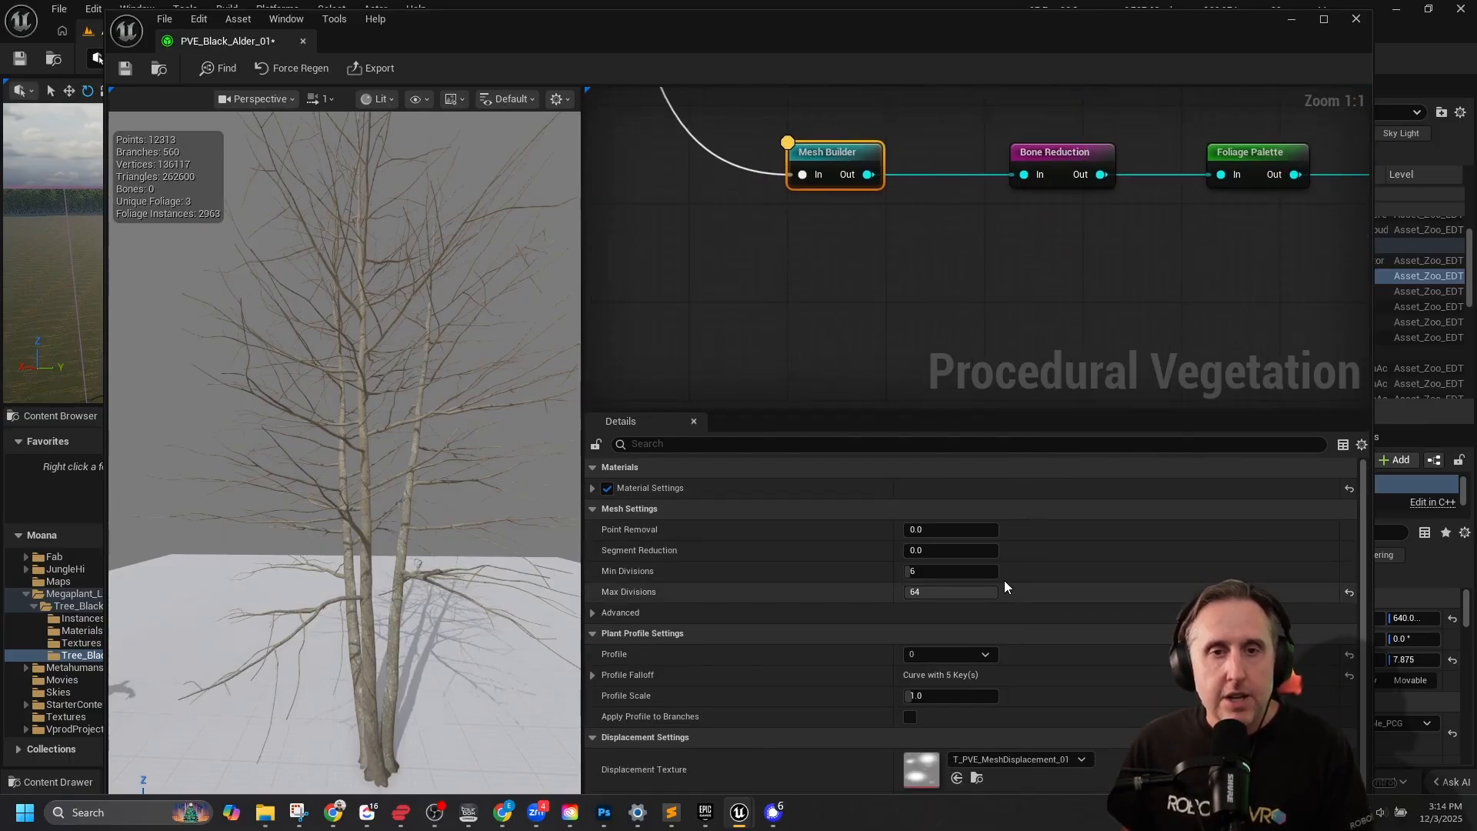
scroll(462, 545, "down", 3)
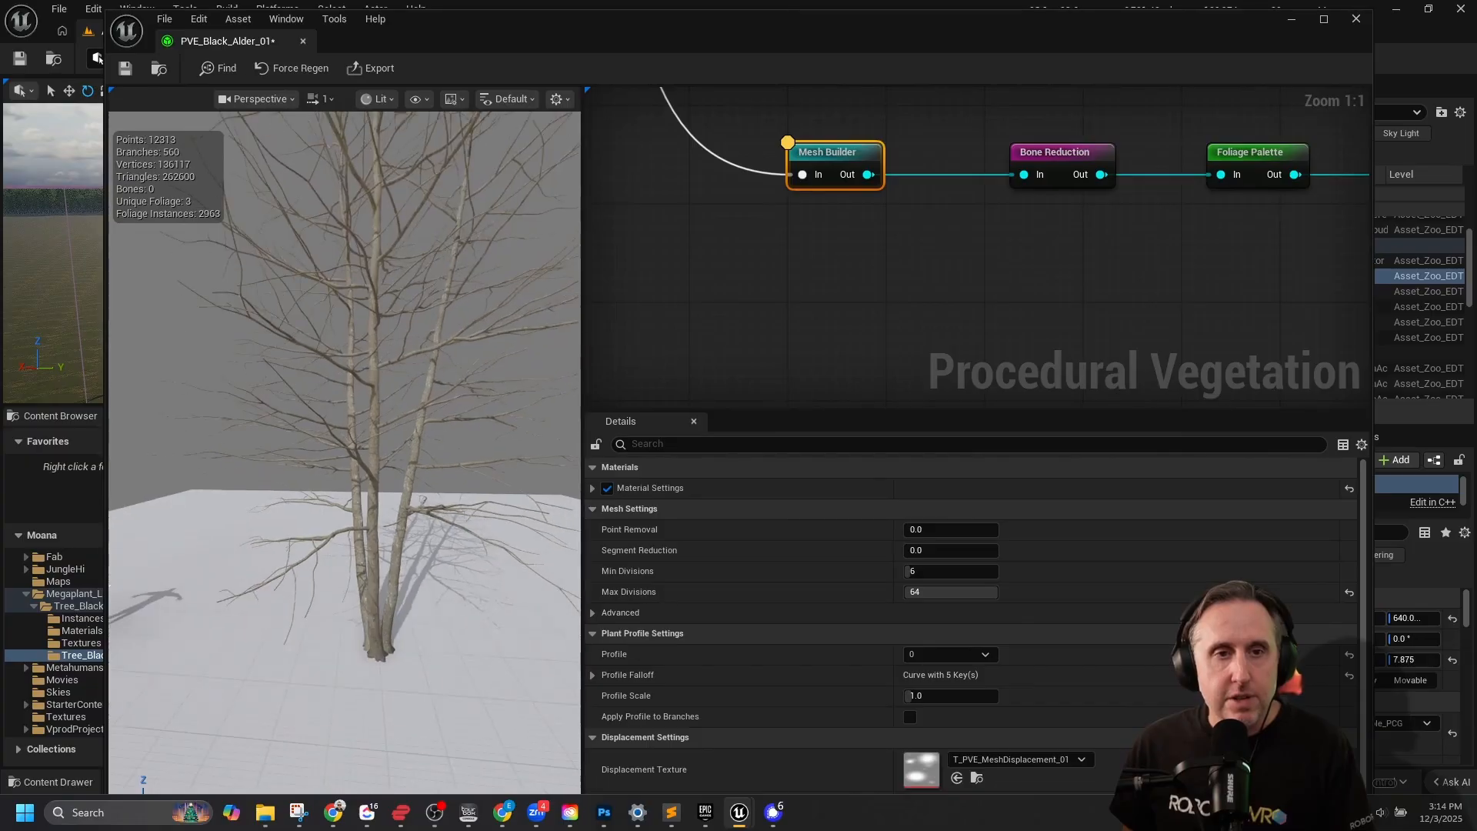
mouse_move(466, 475)
left_mouse_down("alt")
mouse_move(496, 471)
mouse_move(465, 474)
left_mouse_up("alt")
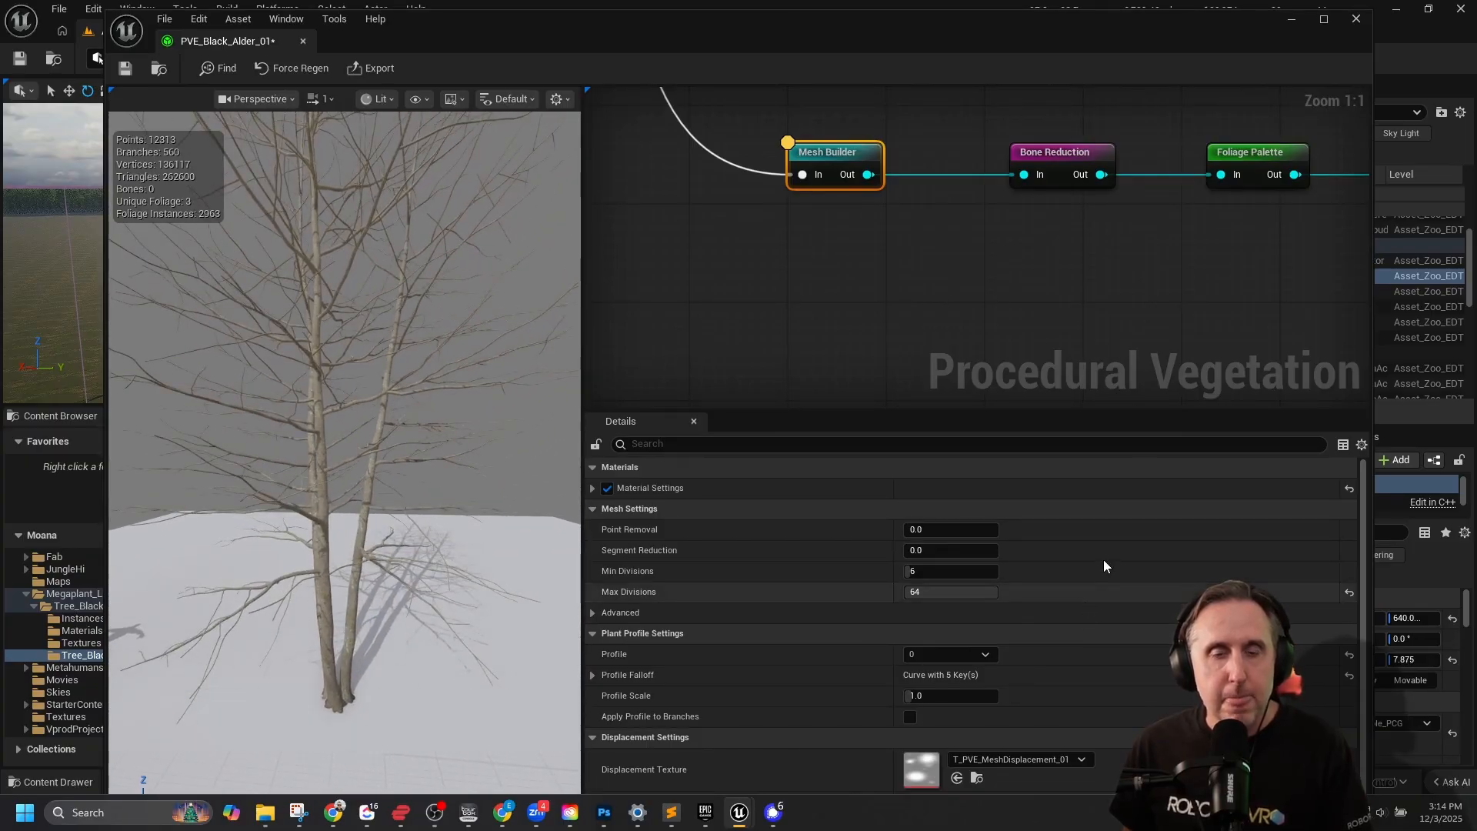
Follow the duplicated chain to its end and preview the SK_Black_Alder_01_D_EDT output with its export settings.
right_click_drag(1182, 307, 800, 320)
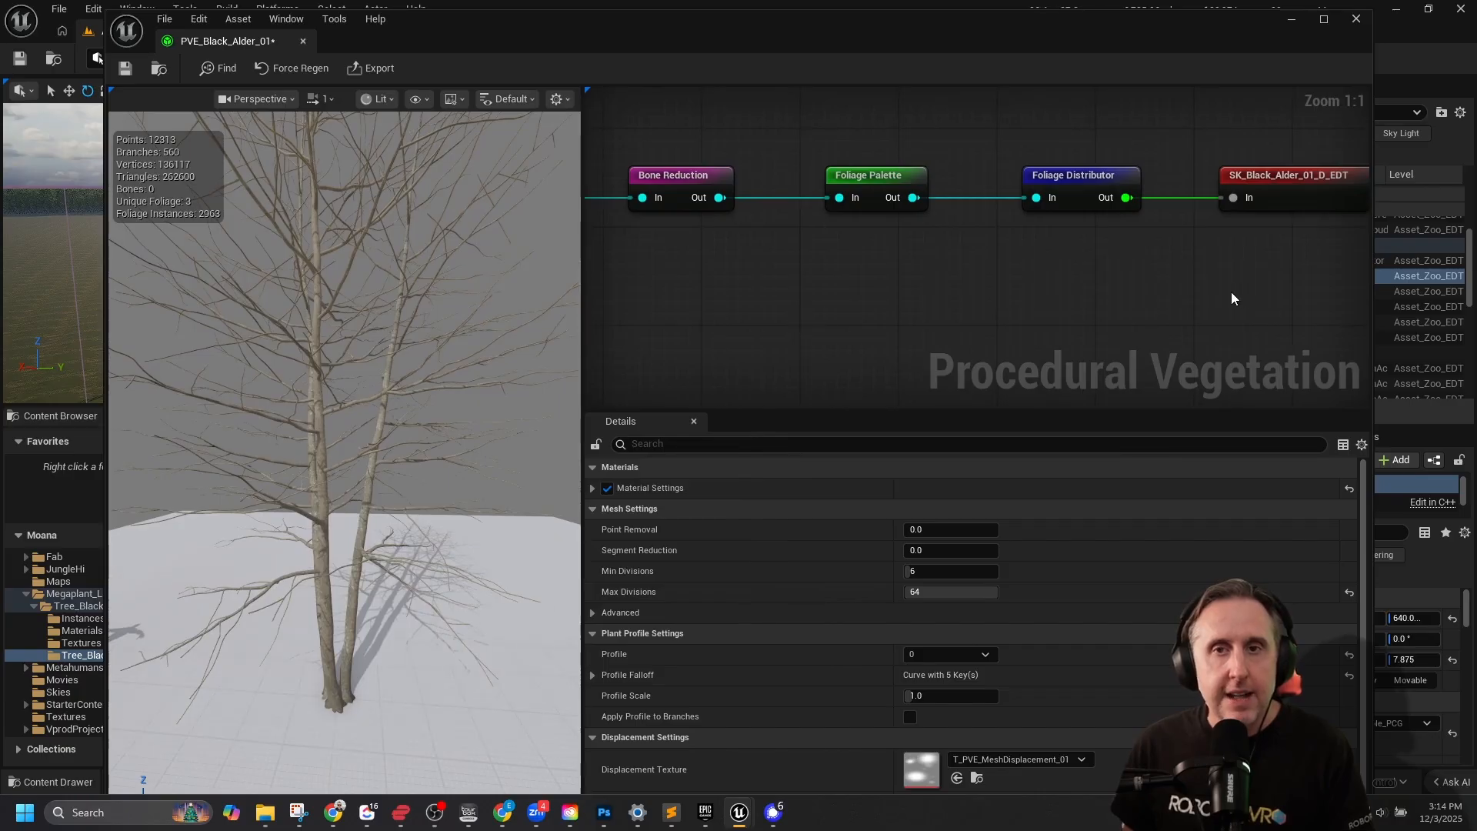
right_click_drag(1232, 299, 1031, 297)
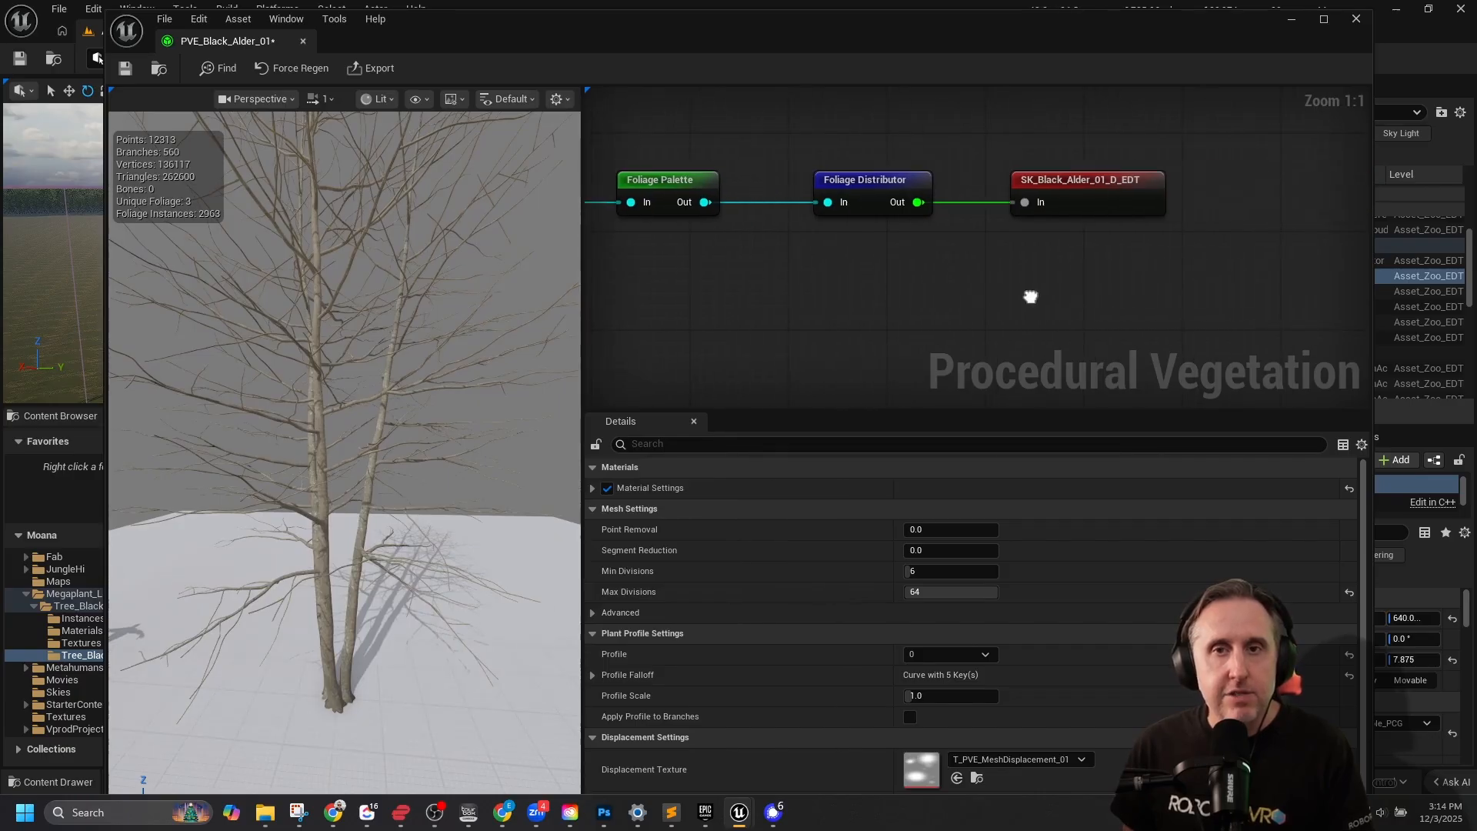
left_click(1066, 181)
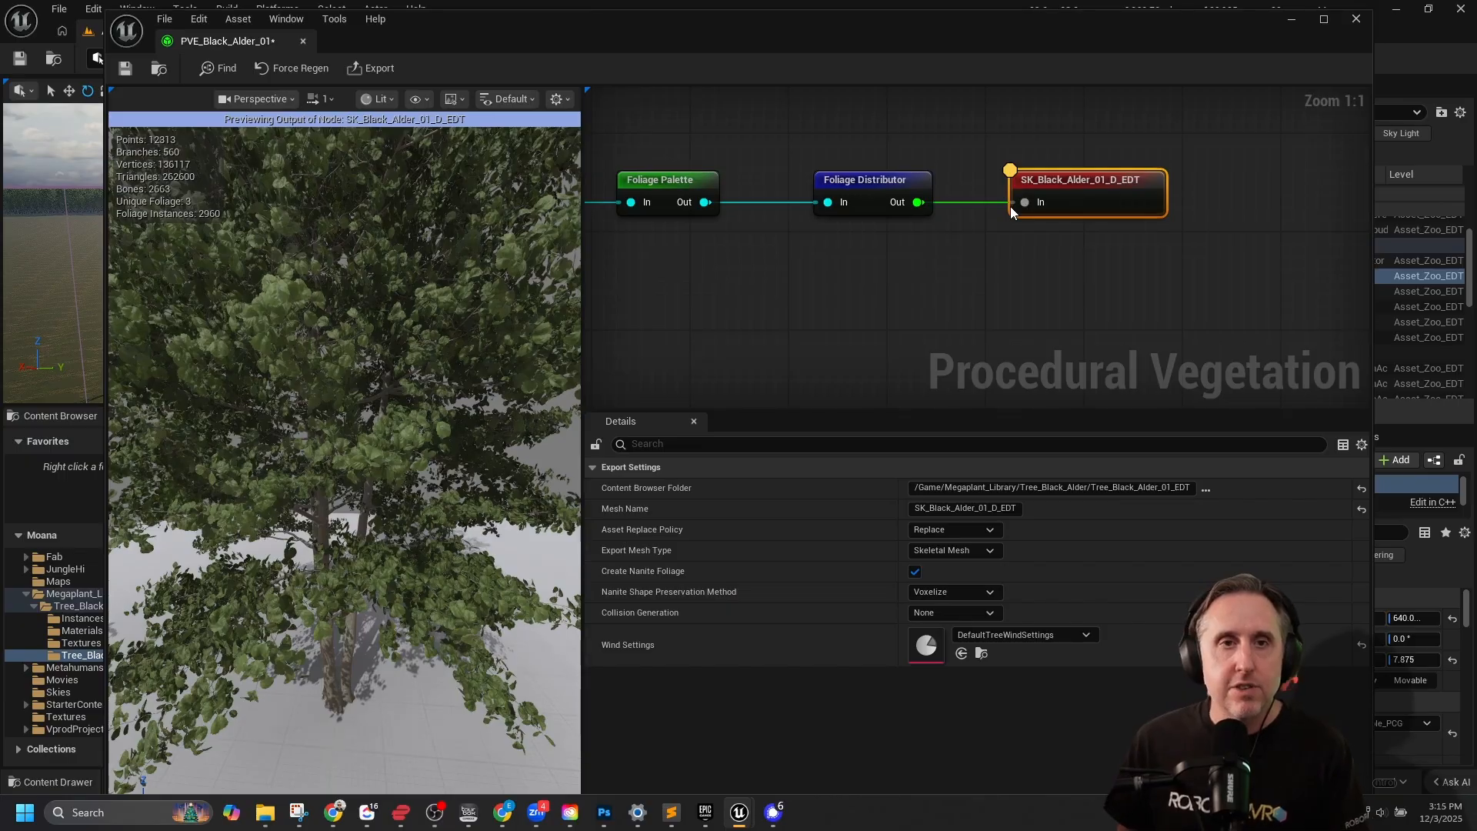
right_click_drag(784, 282, 819, 278)
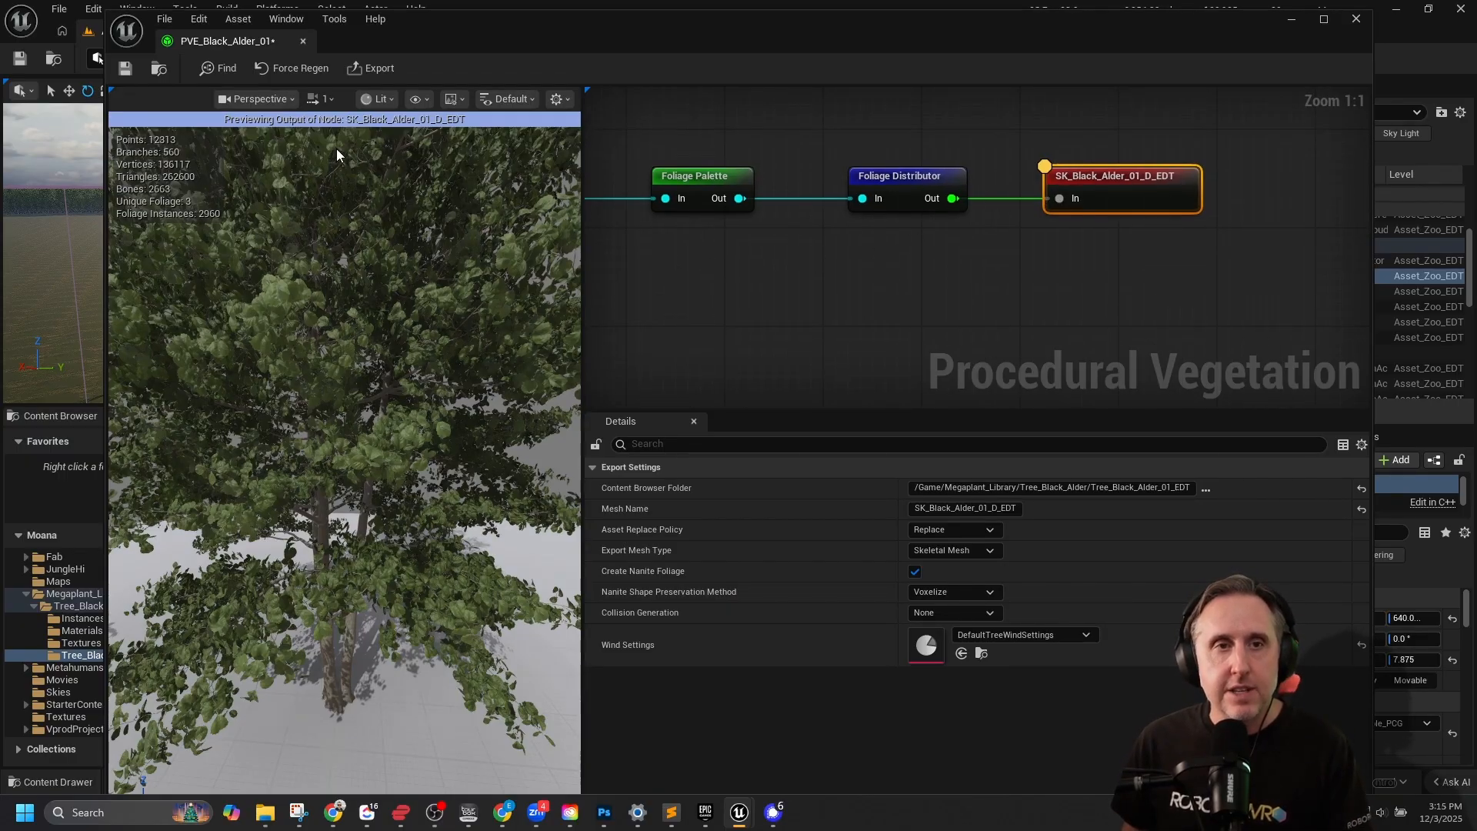
Preview the duplicated chain's Mesh Builder output and review its mesh settings and plant profile options, leaving profile 0 selected.
right_click_drag(674, 288, 1229, 277)
left_click(824, 178)
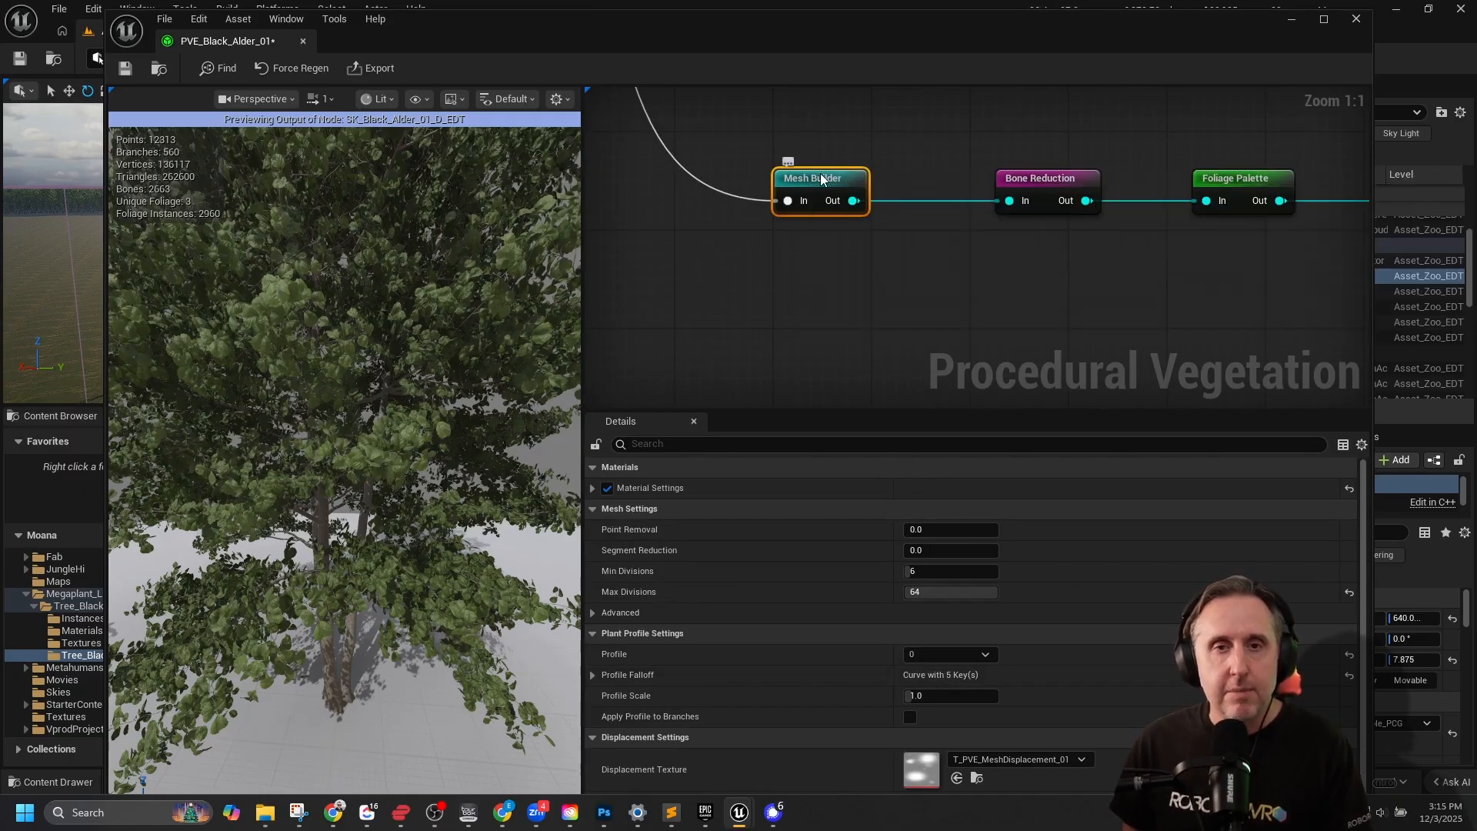
key("ctrl+l")
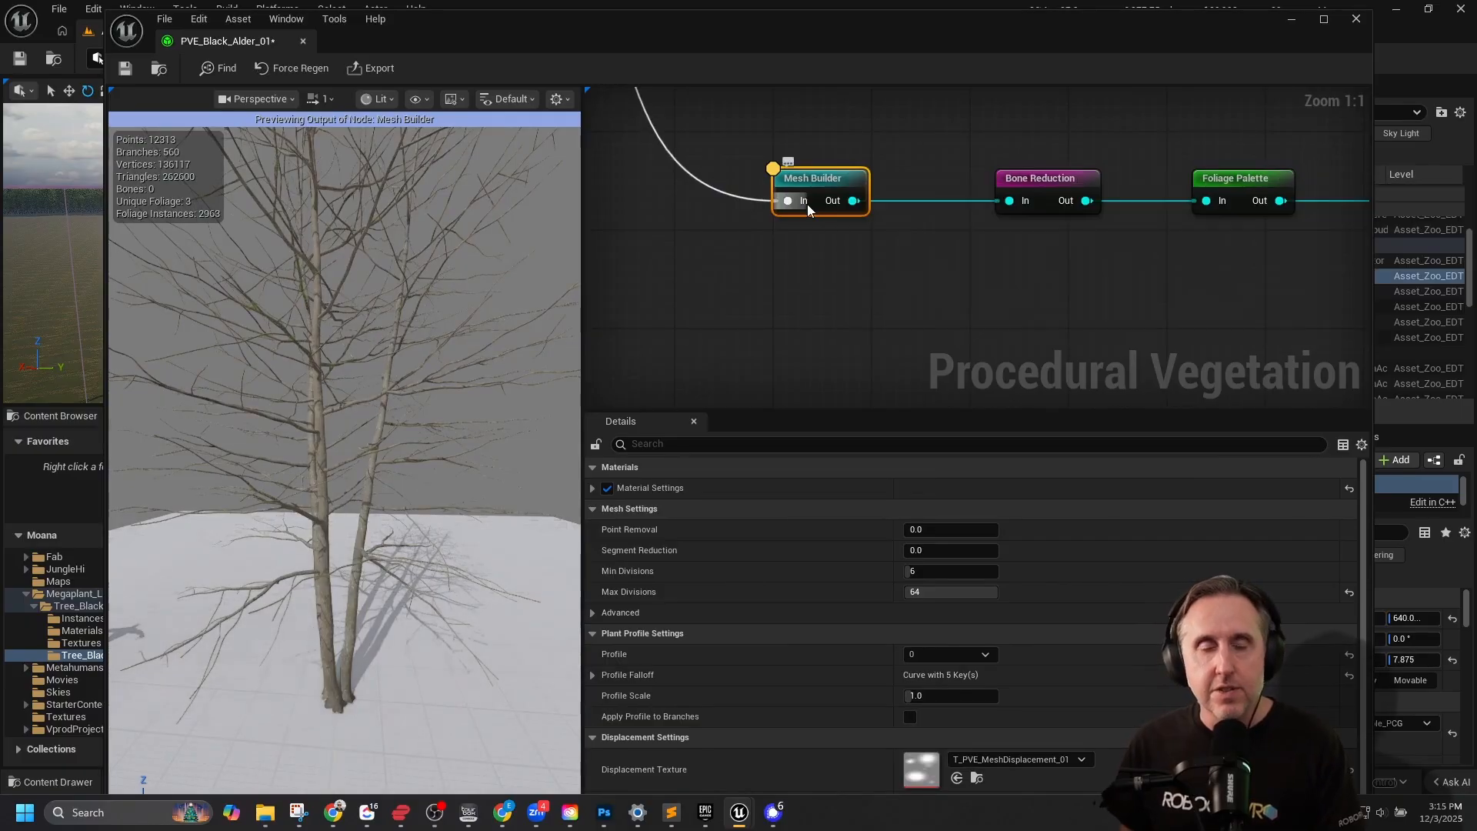
right_click_drag(778, 275, 808, 280)
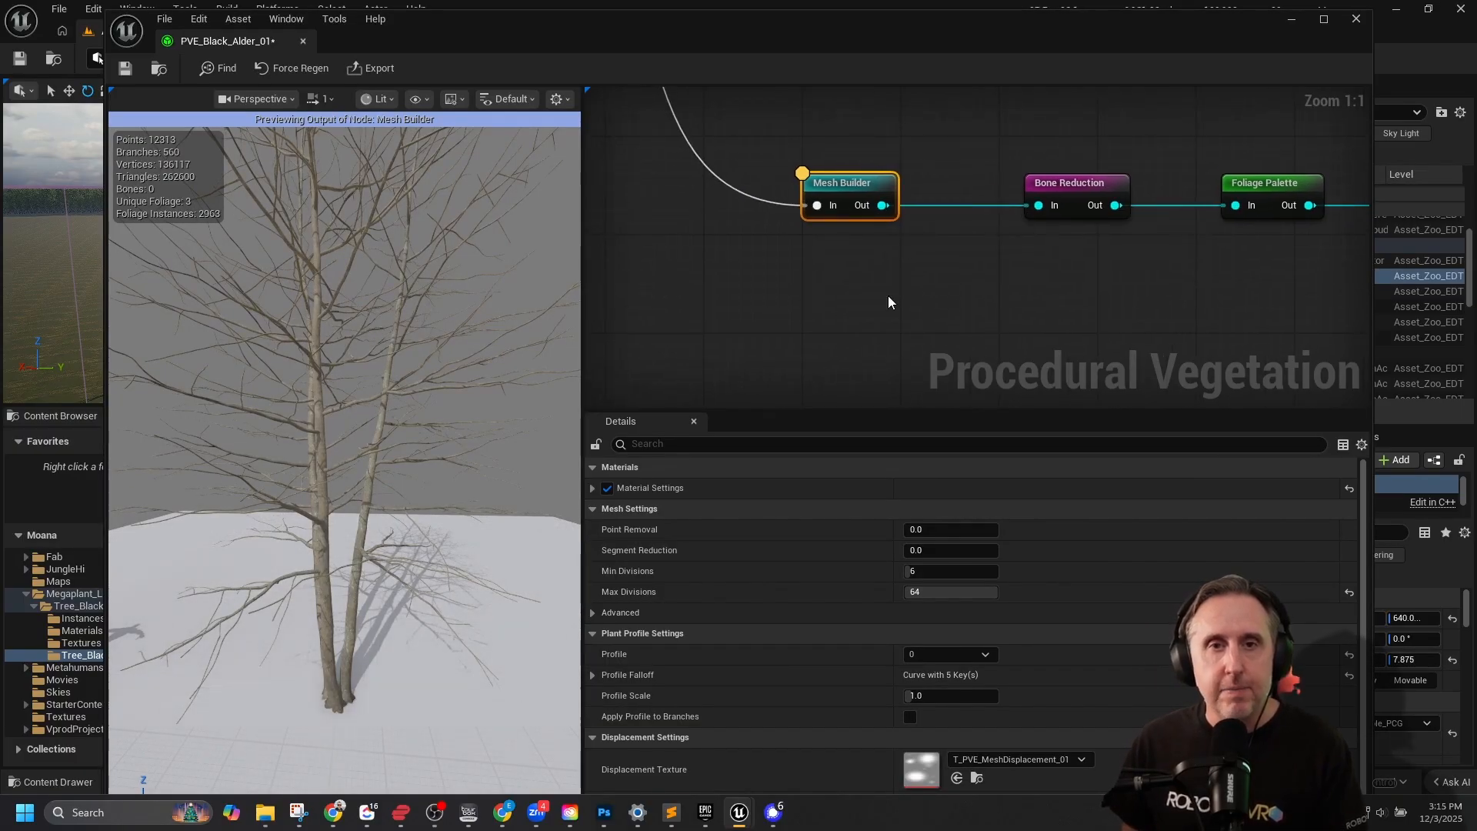
scroll(761, 577, "down", 1)
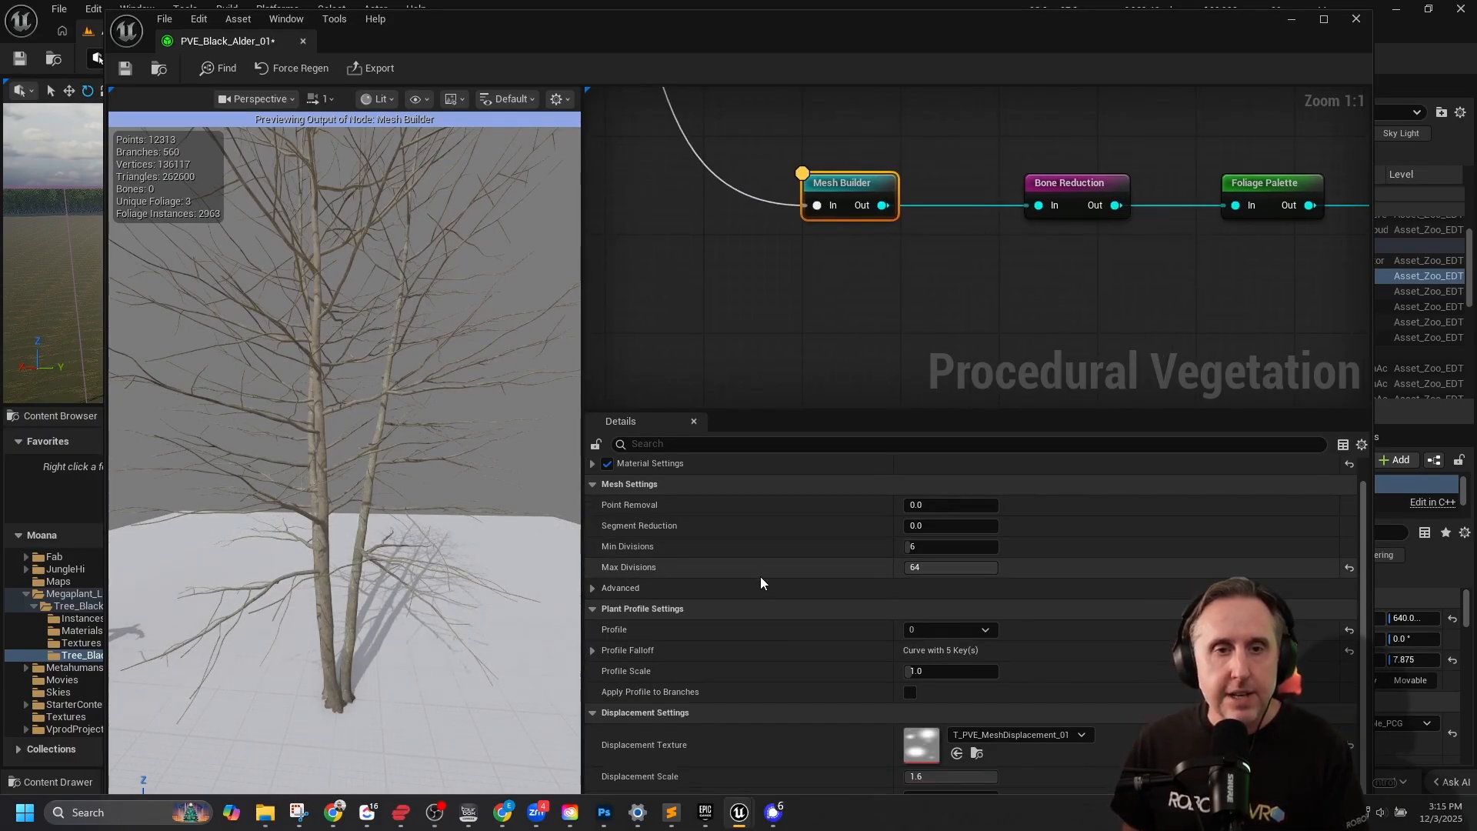
scroll(760, 583, "up", 1)
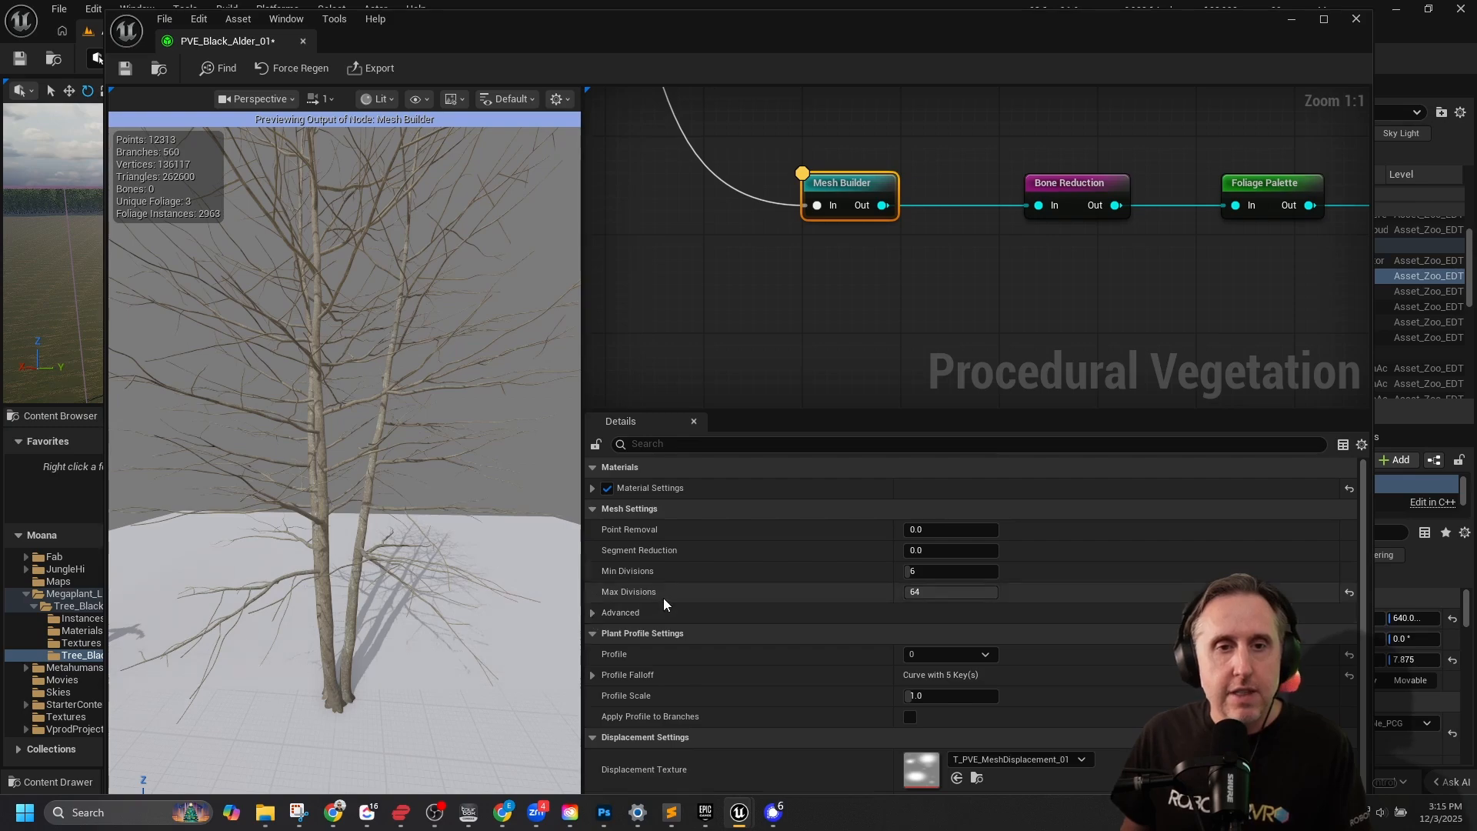
scroll(663, 600, "down", 1)
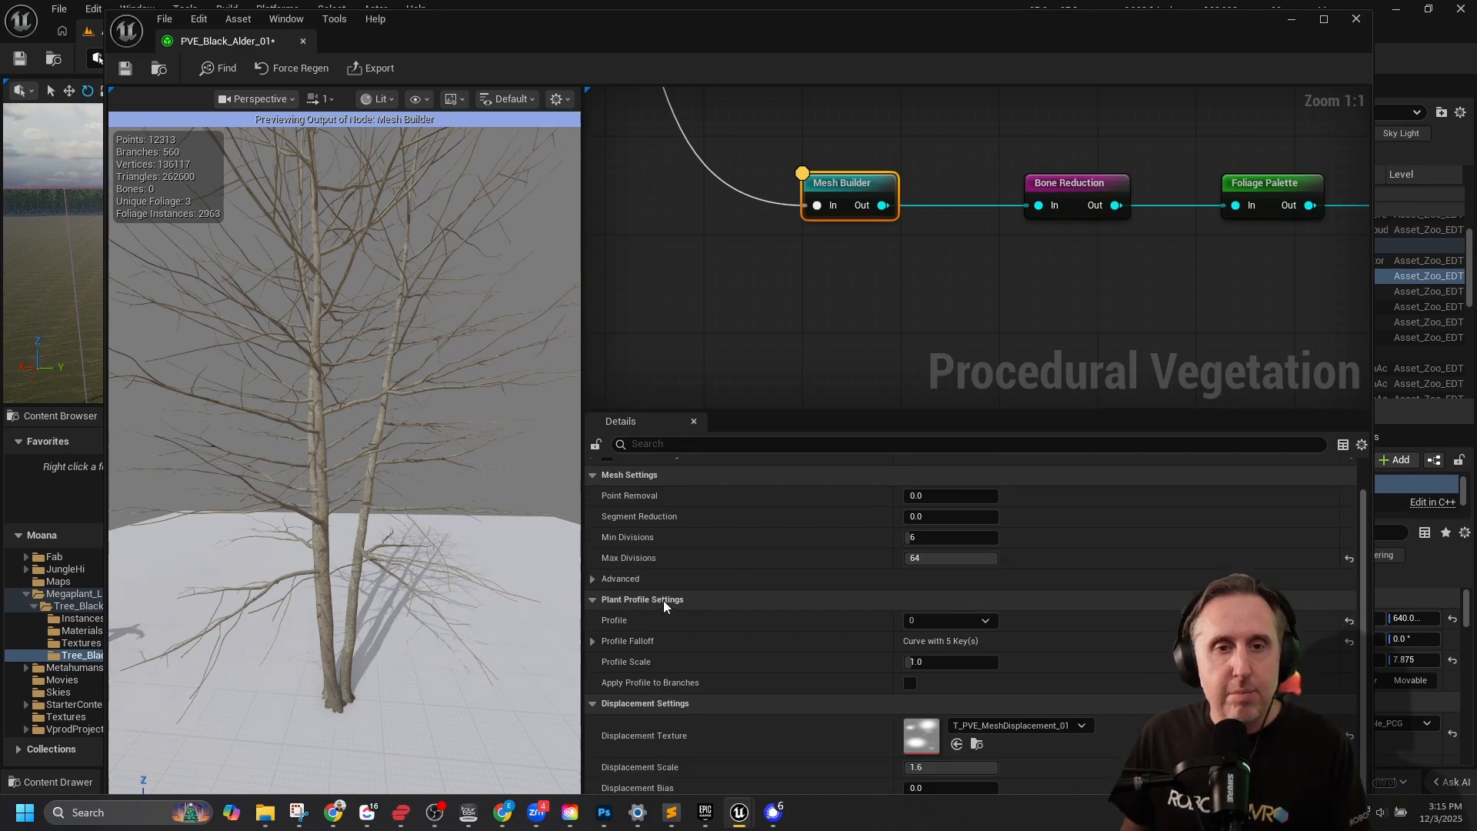
left_click(988, 622)
left_click(927, 650)
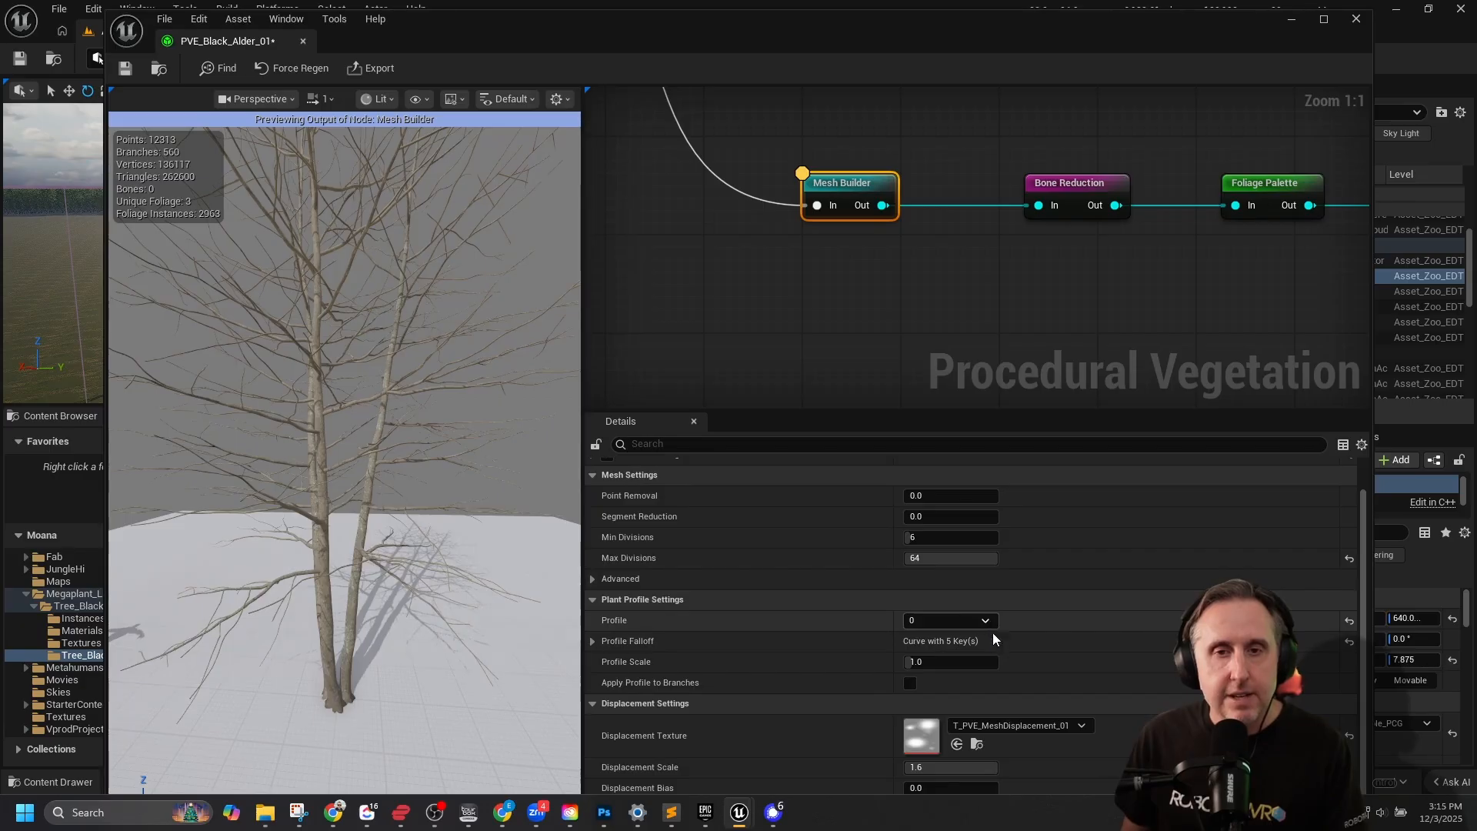
Reveal the Mesh Builder's Profile Falloff curve and raise the profile scale to 3.056.
left_click(589, 643)
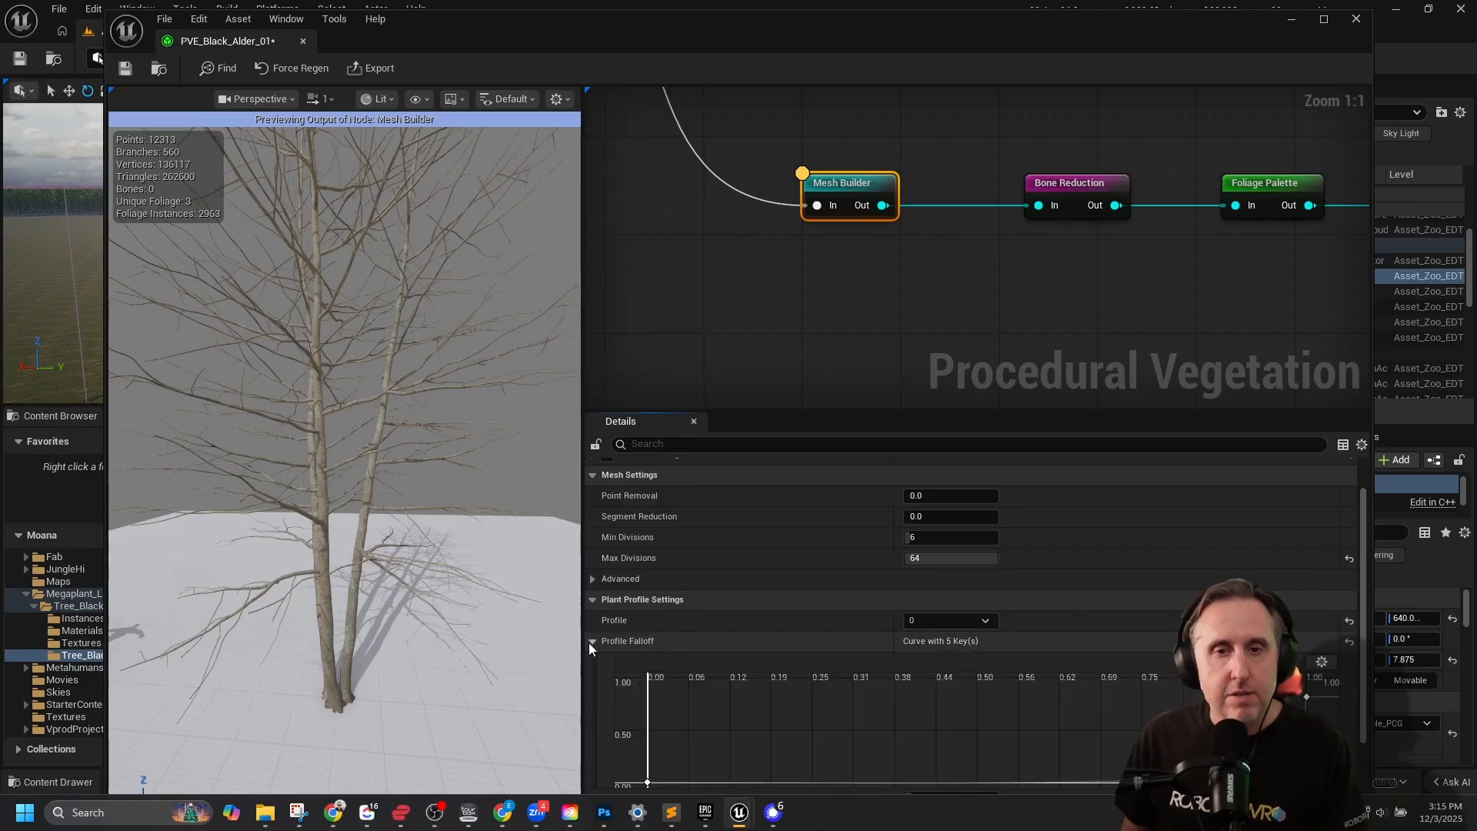
scroll(1120, 558, "down", 2)
scroll(1120, 562, "down", 1)
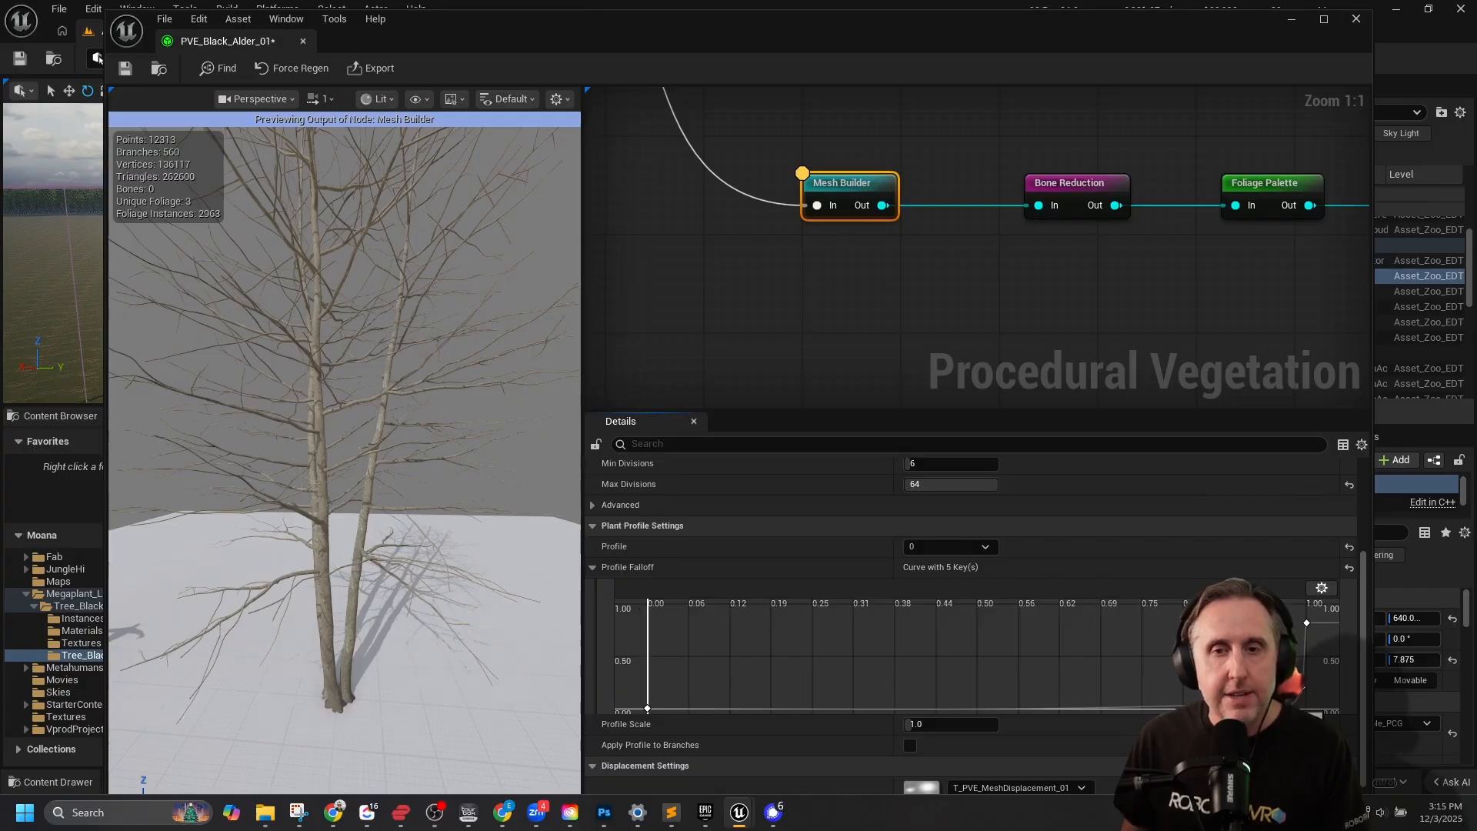
scroll(908, 736, "down", 1)
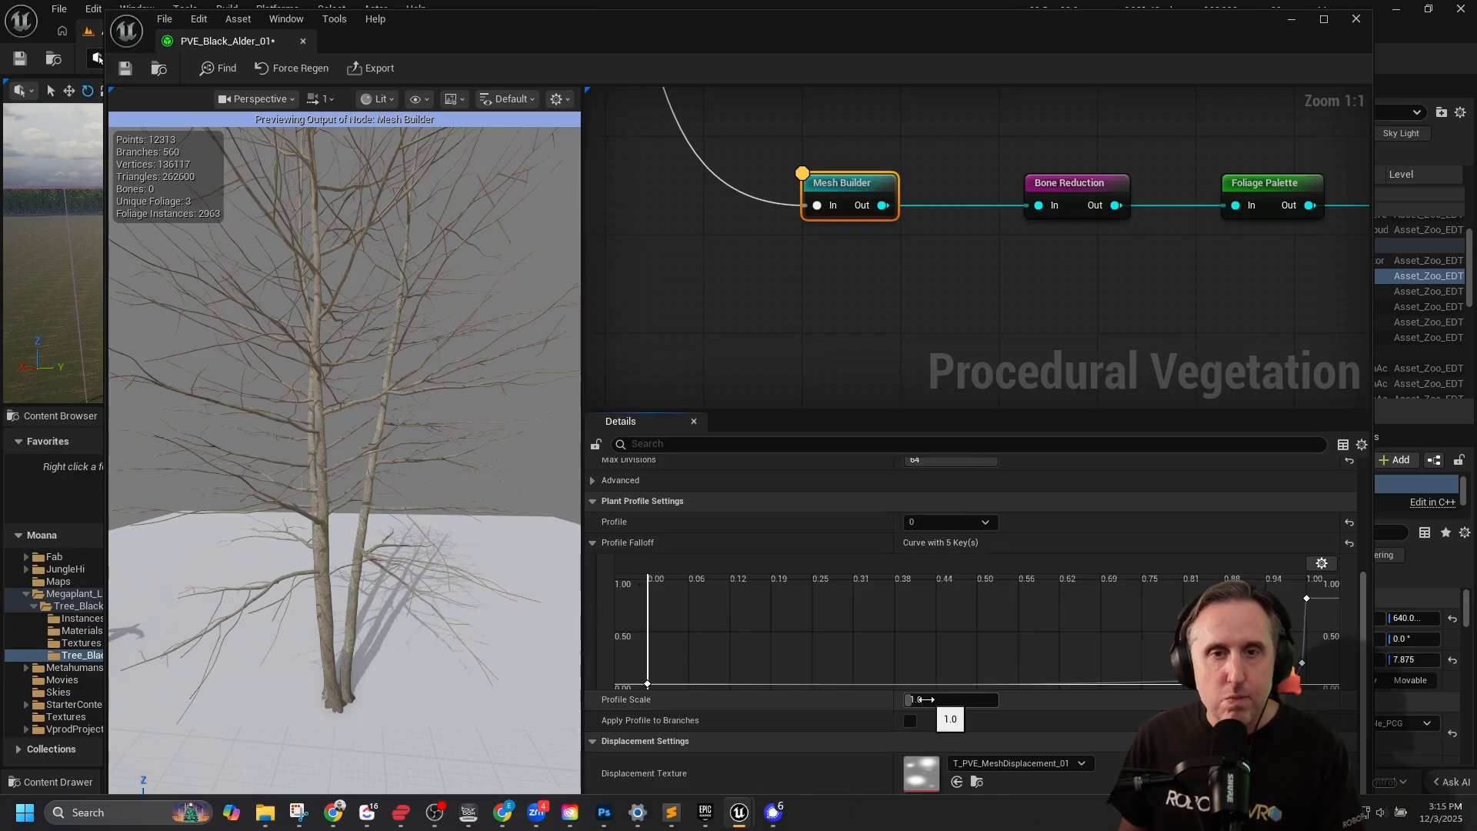
left_click_drag(921, 700, 923, 699)
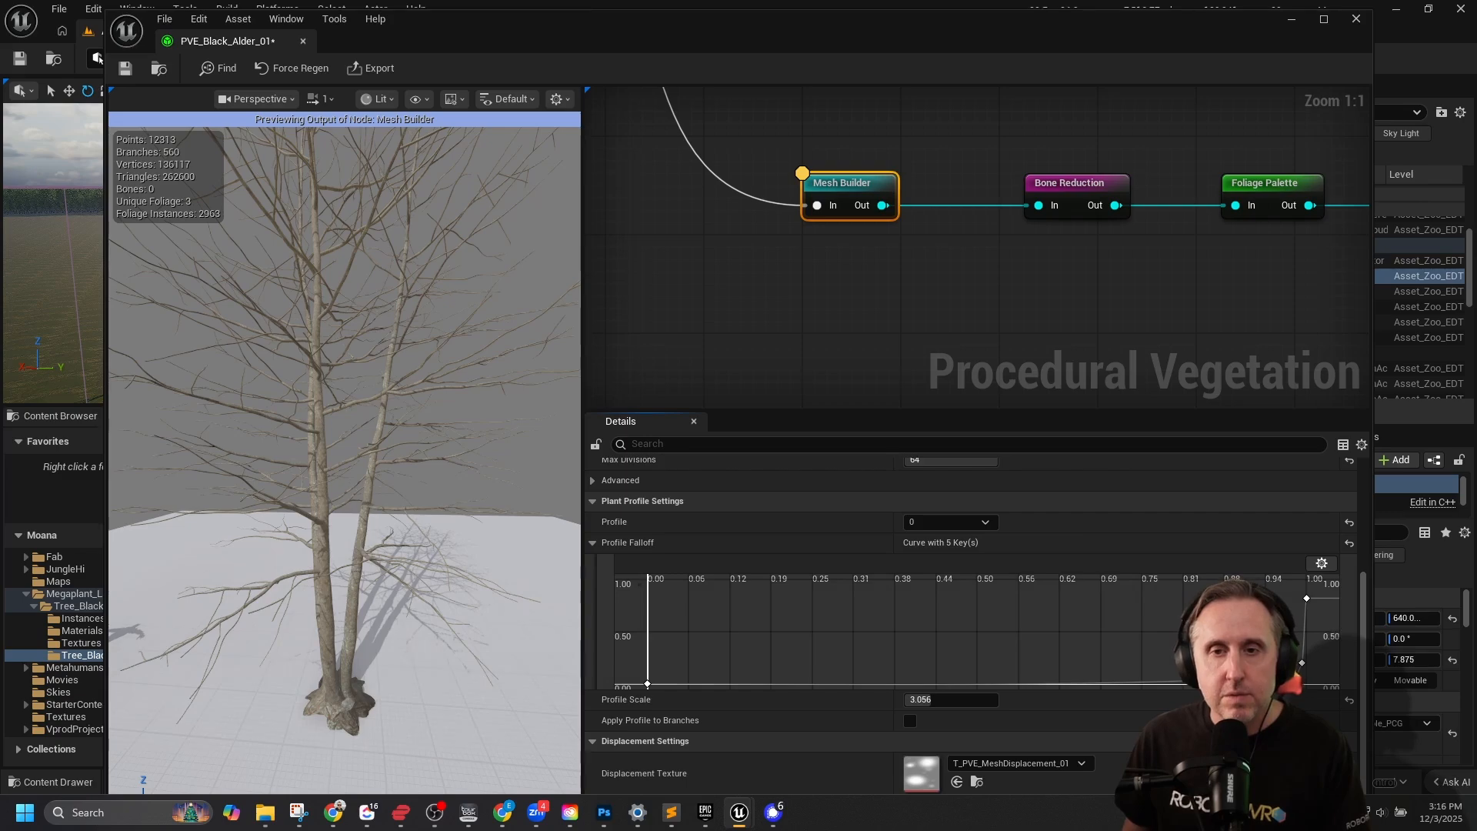
Reshape the Profile Falloff curve into a gradual rise to thicken the trunk, placing one key at time 0.72523, value 0.358833.
left_click_drag(956, 683, 1127, 646)
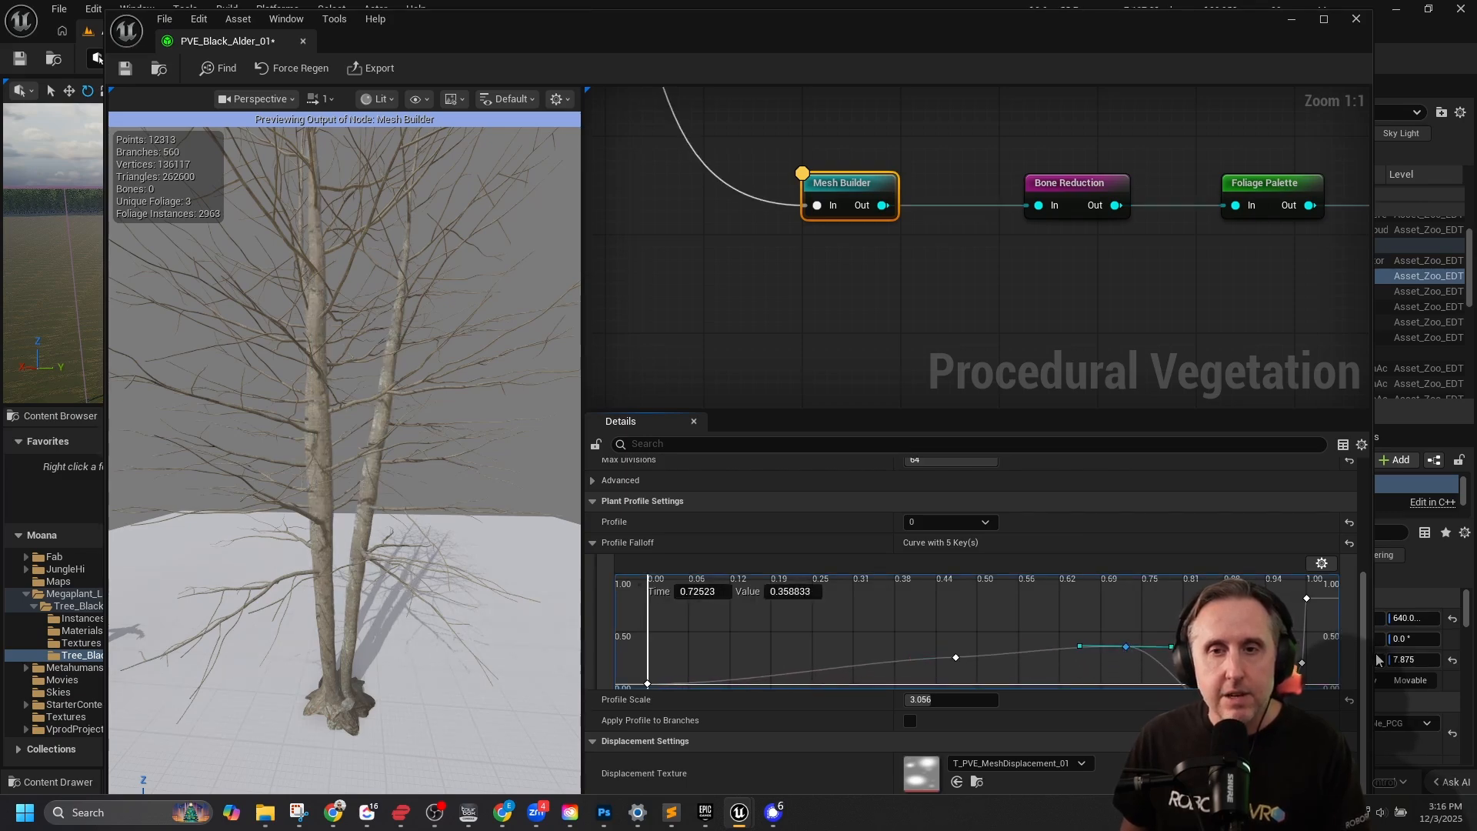
left_click_drag(1302, 663, 1235, 624)
key("Delete")
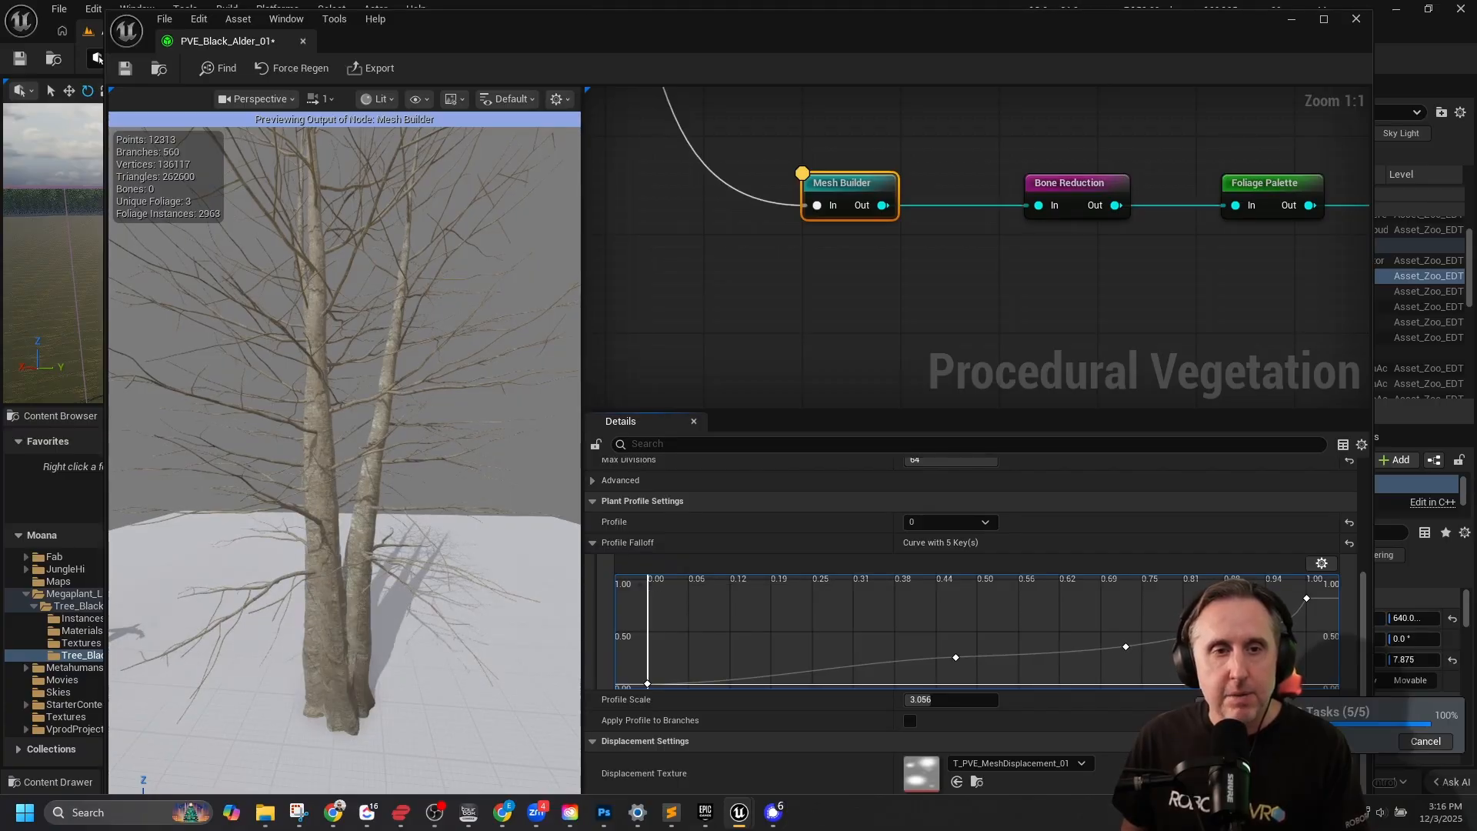
key("s")
mouse_move(401, 427)
right_mouse_down()
mouse_move(366, 440)
mouse_move(394, 431)
mouse_move(378, 442)
right_mouse_up()
key("w")
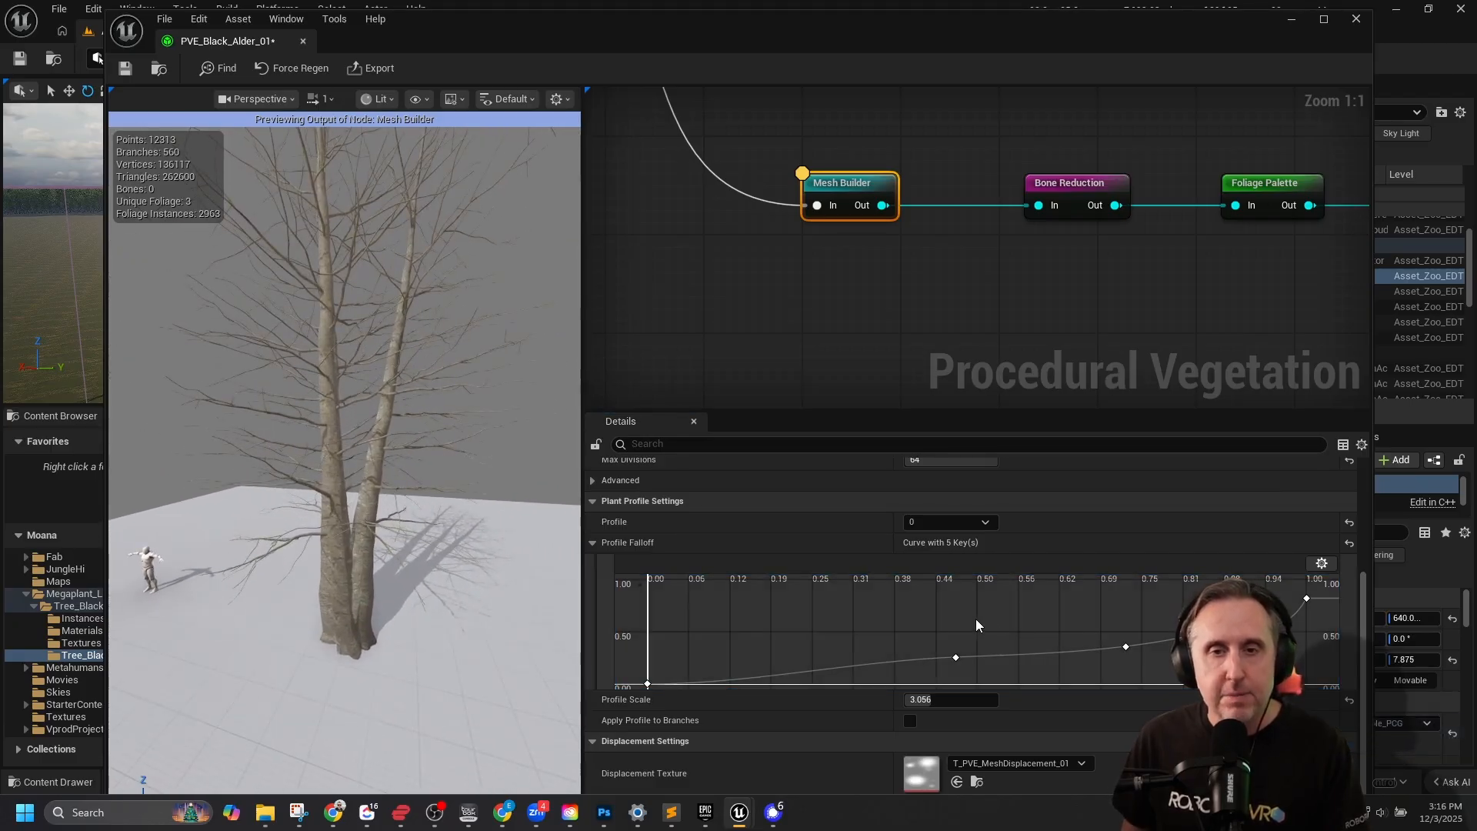
left_click(916, 700)
type("3.488")
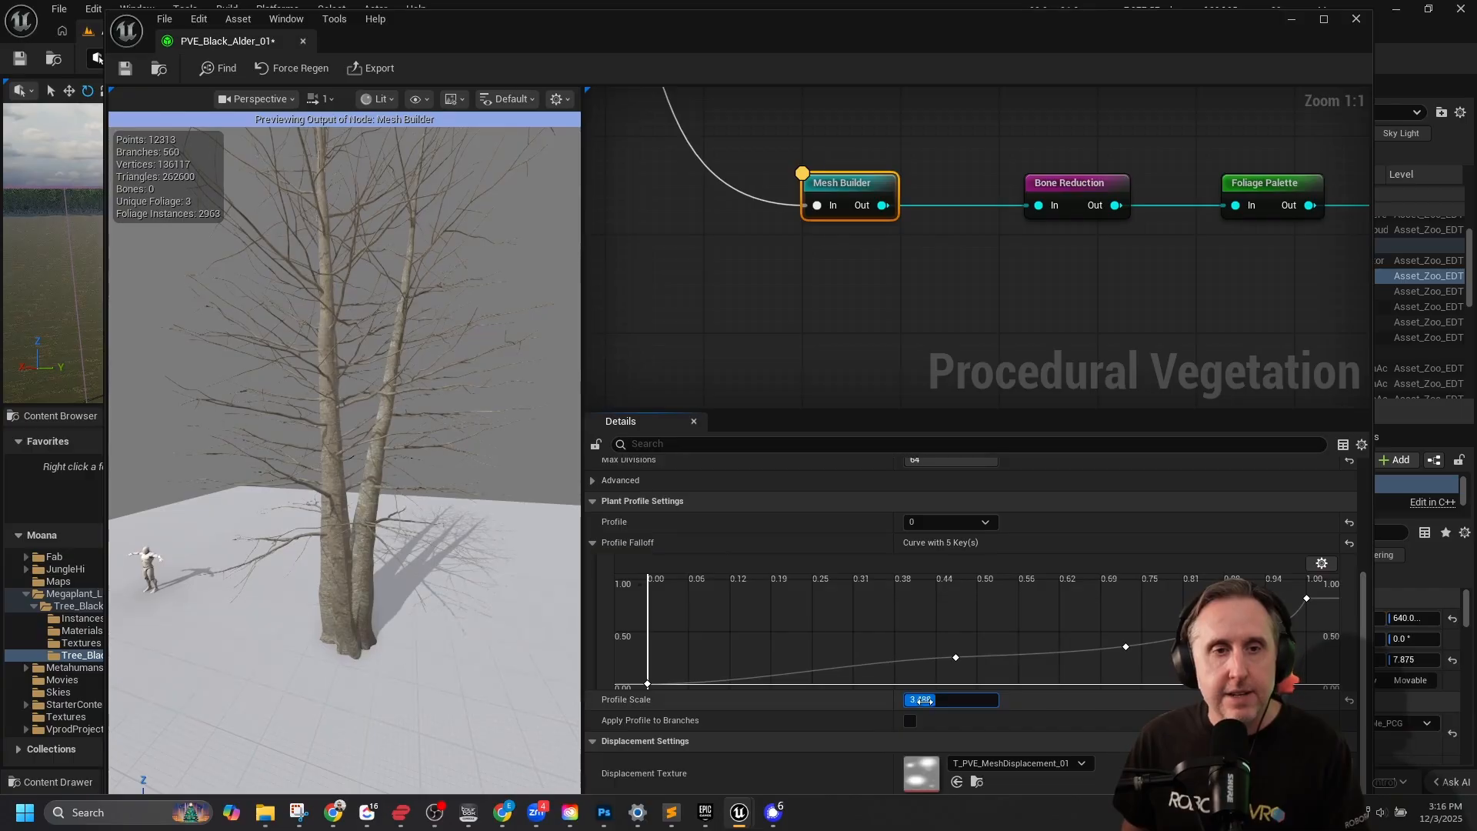
key("Return")
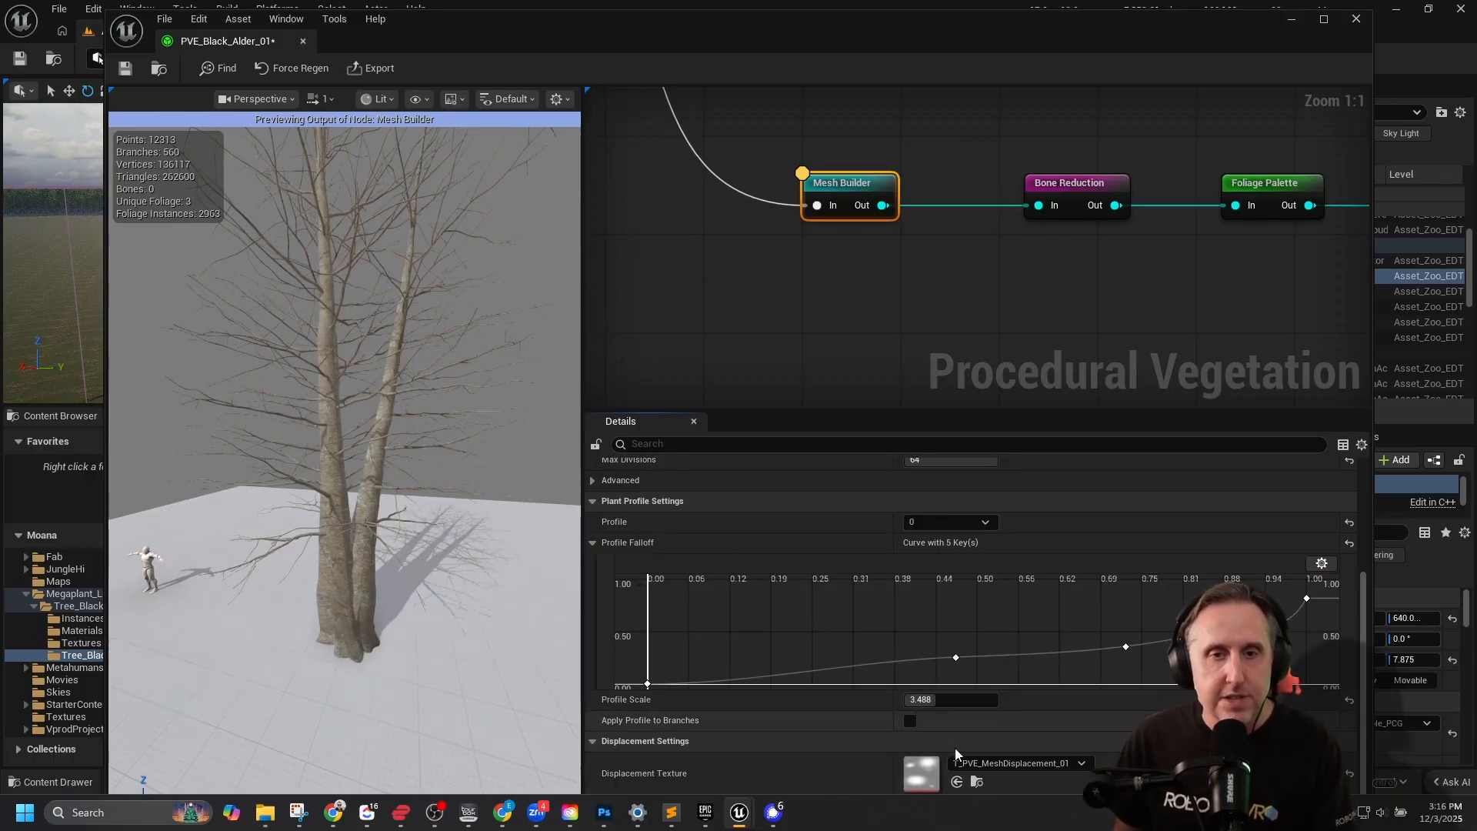
left_click(909, 723)
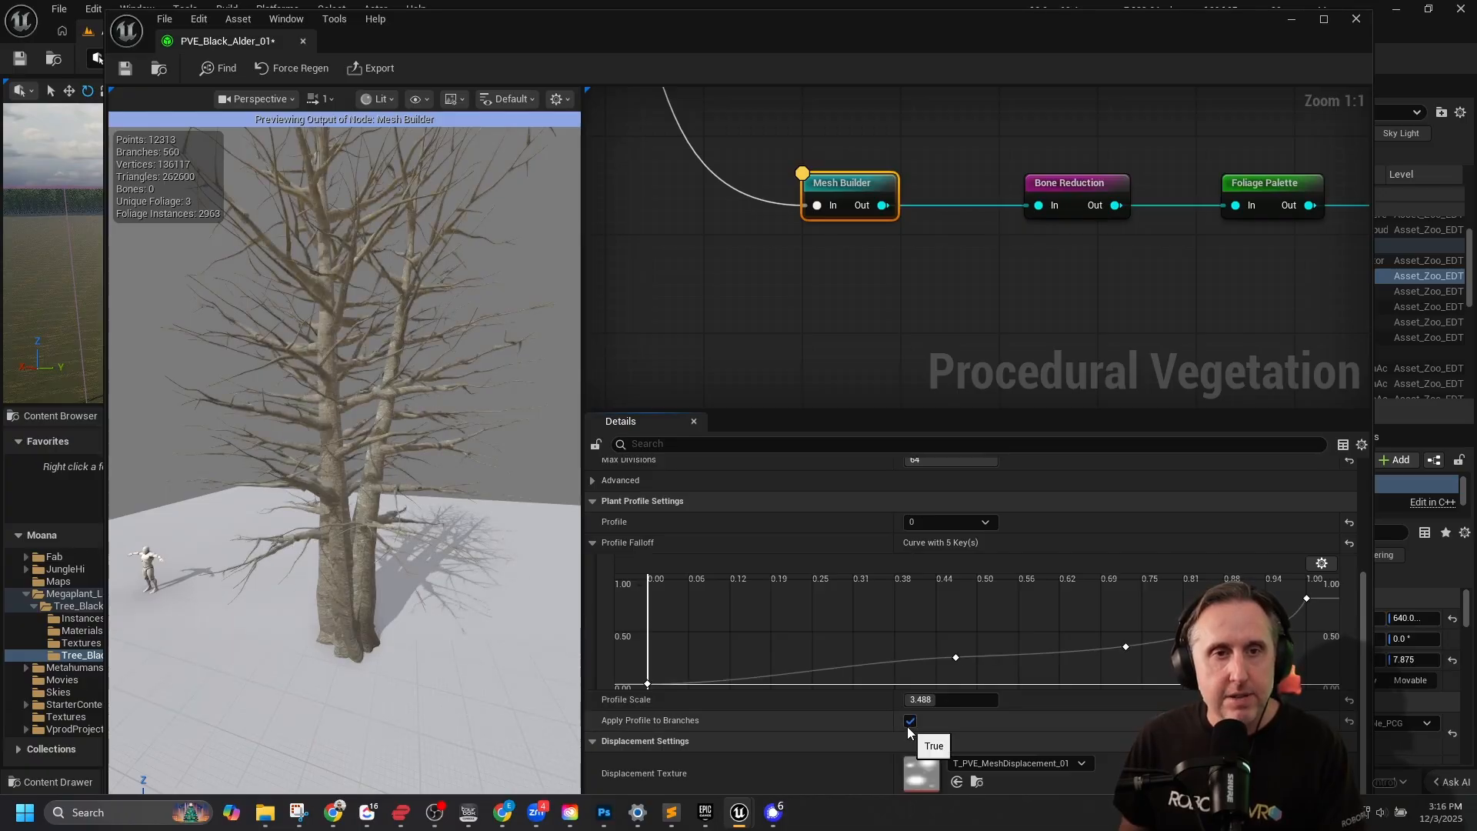
Examine the thickened trunk and branches up close and from farther away in the preview.
key("s")
mouse_move(395, 486)
right_mouse_down()
mouse_move(410, 481)
mouse_move(395, 470)
mouse_move(397, 481)
right_mouse_up()
key("w")
key("w")
key("s")
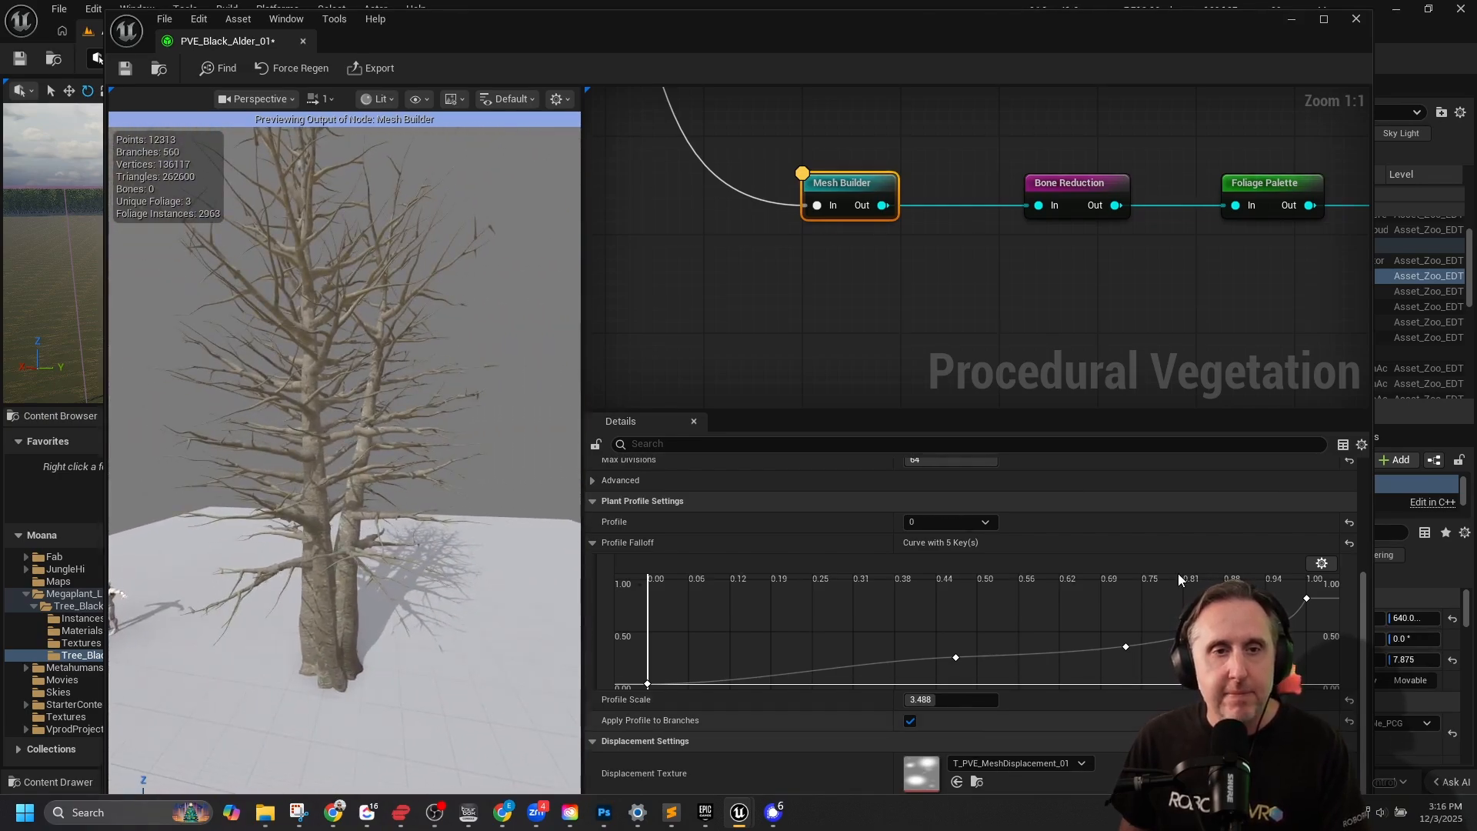
key("s")
right_click_drag(325, 391, 326, 391)
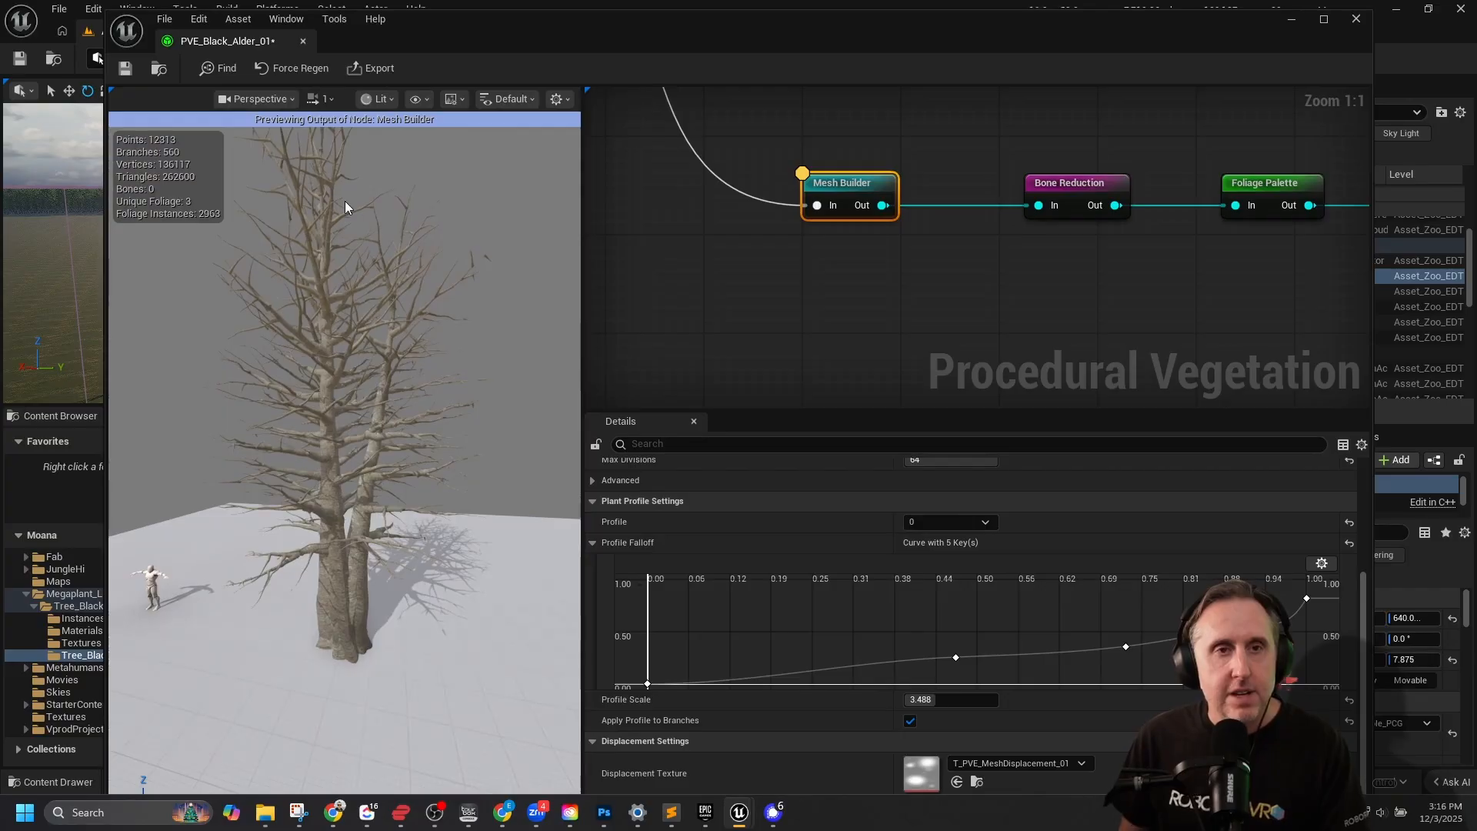
right_click_drag(381, 321, 377, 325)
key("s")
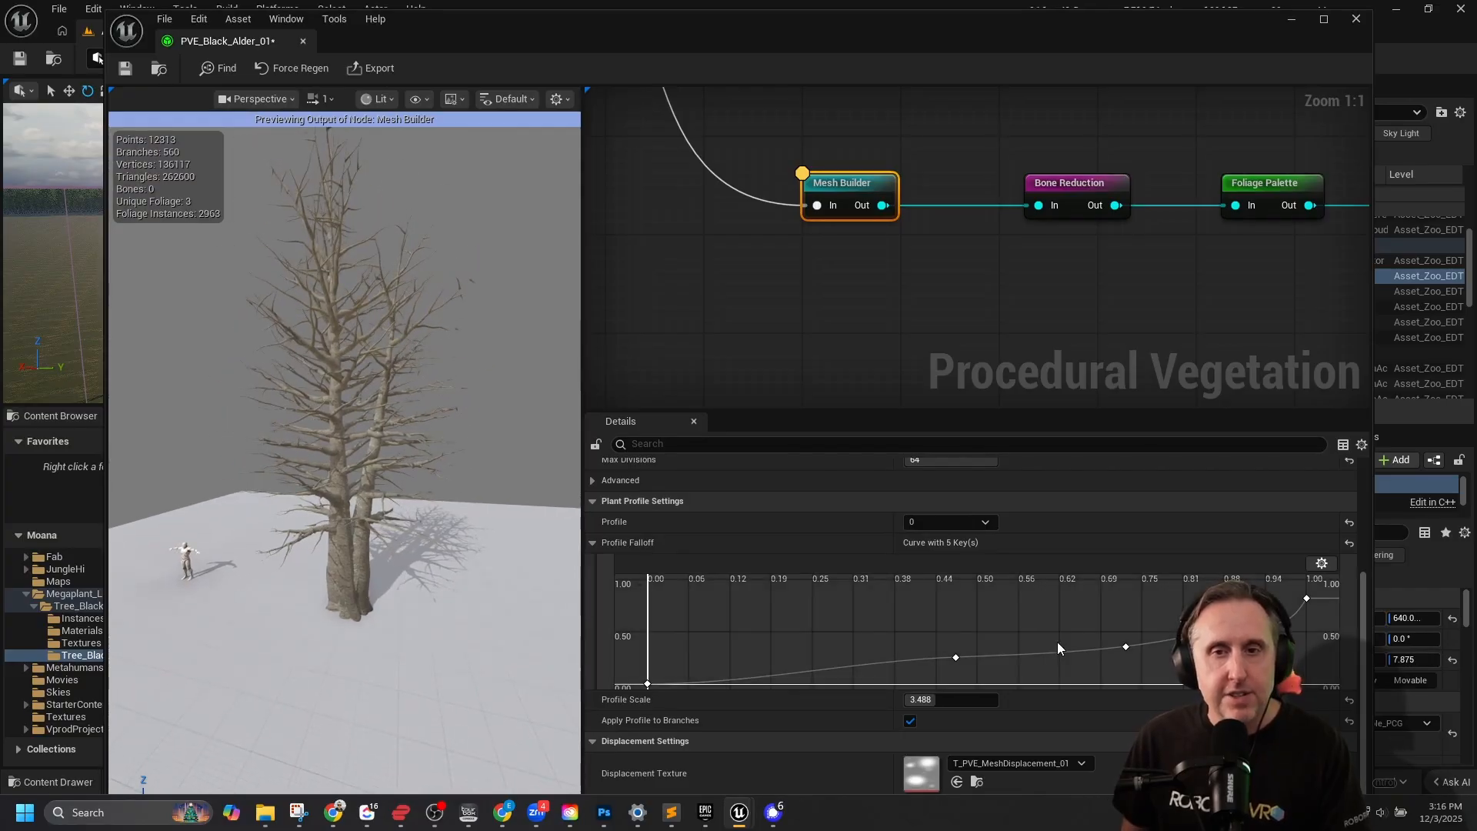
Enlarge the graph area and preview the Bone Reduction node's output, examining the tree's bones up close.
scroll(1022, 635, "down", 1)
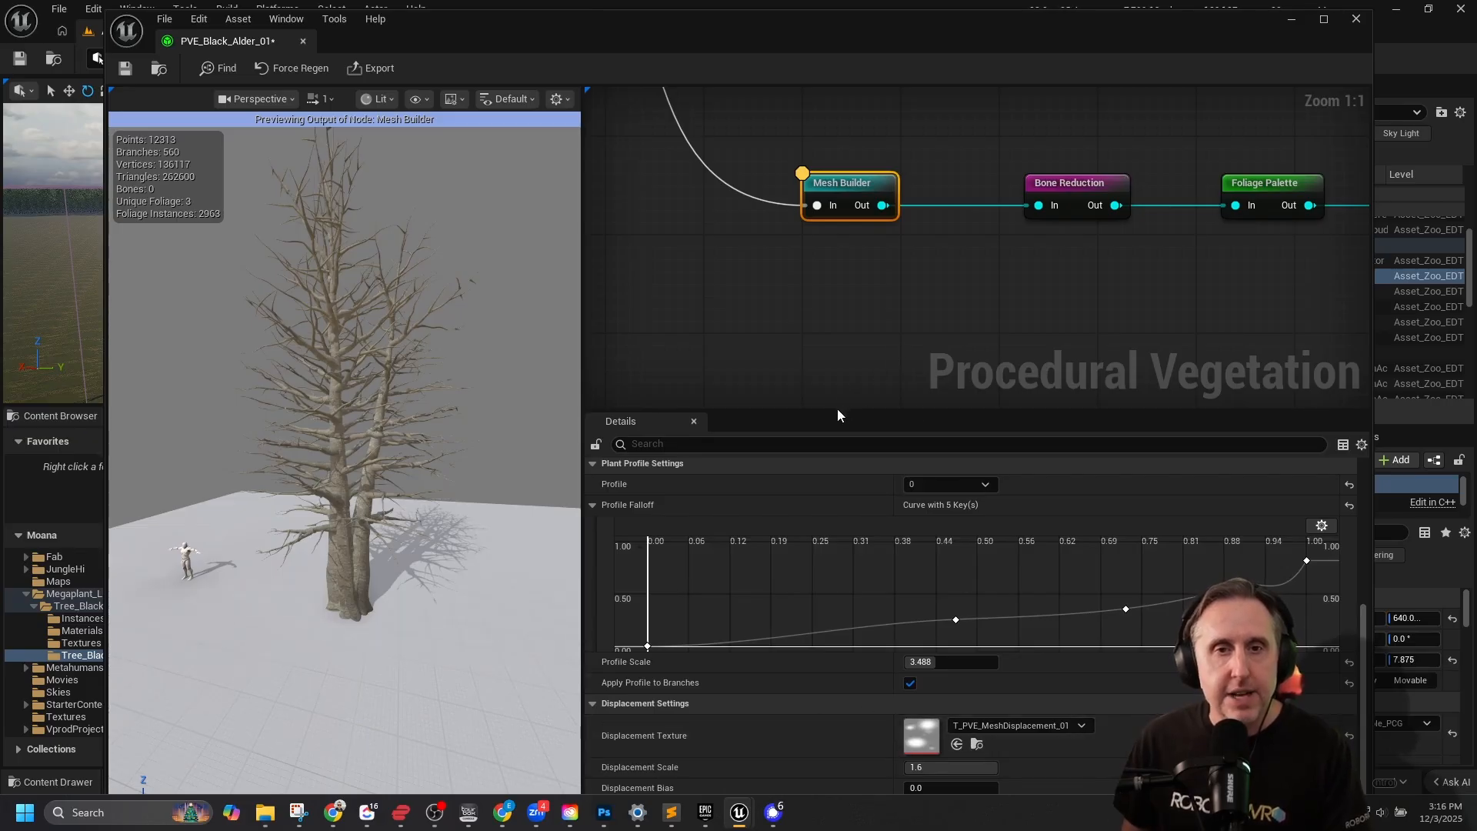
left_click_drag(836, 411, 835, 451)
left_click(1089, 182)
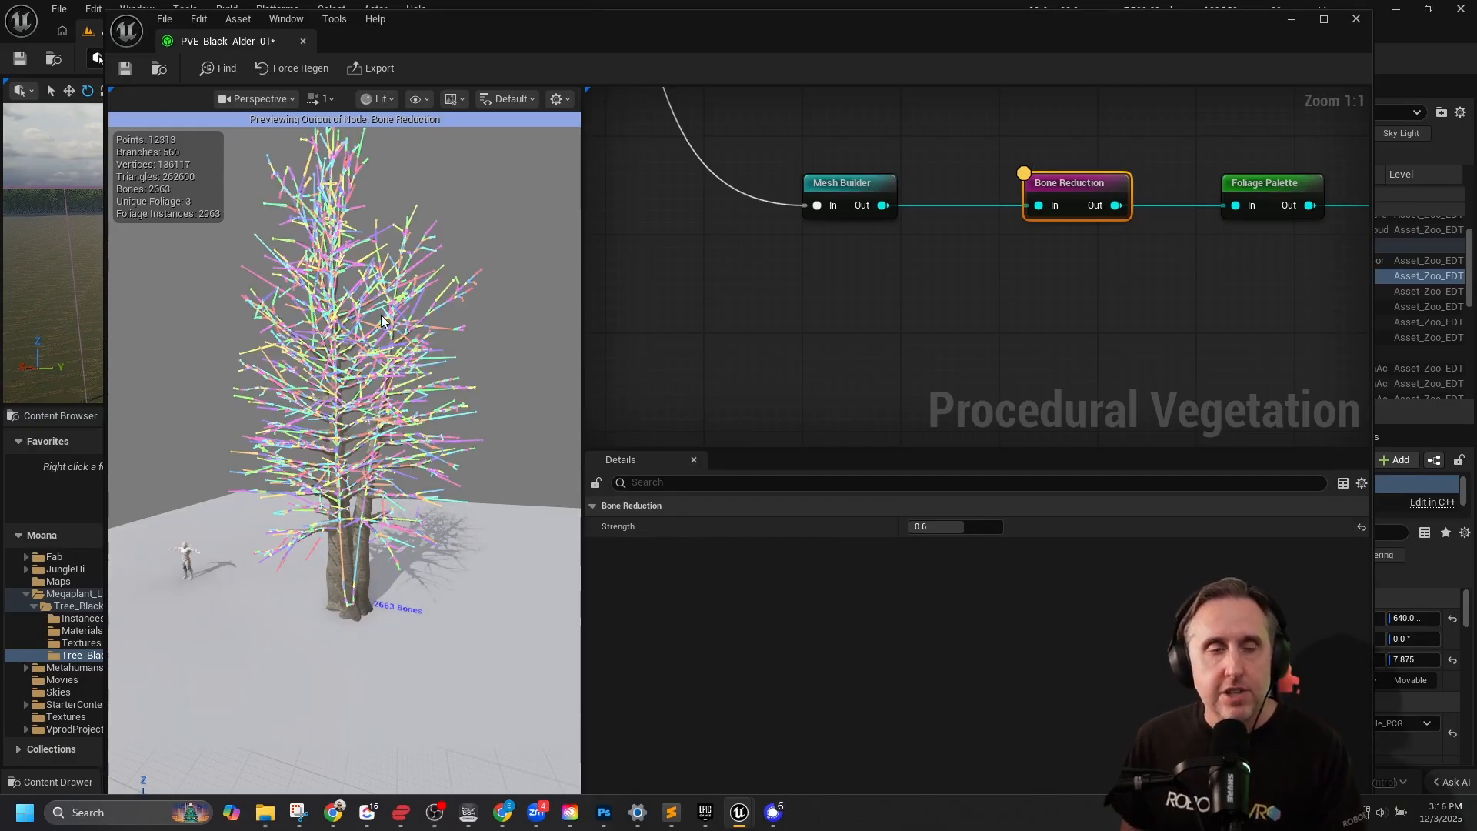
scroll(380, 311, "up", 5)
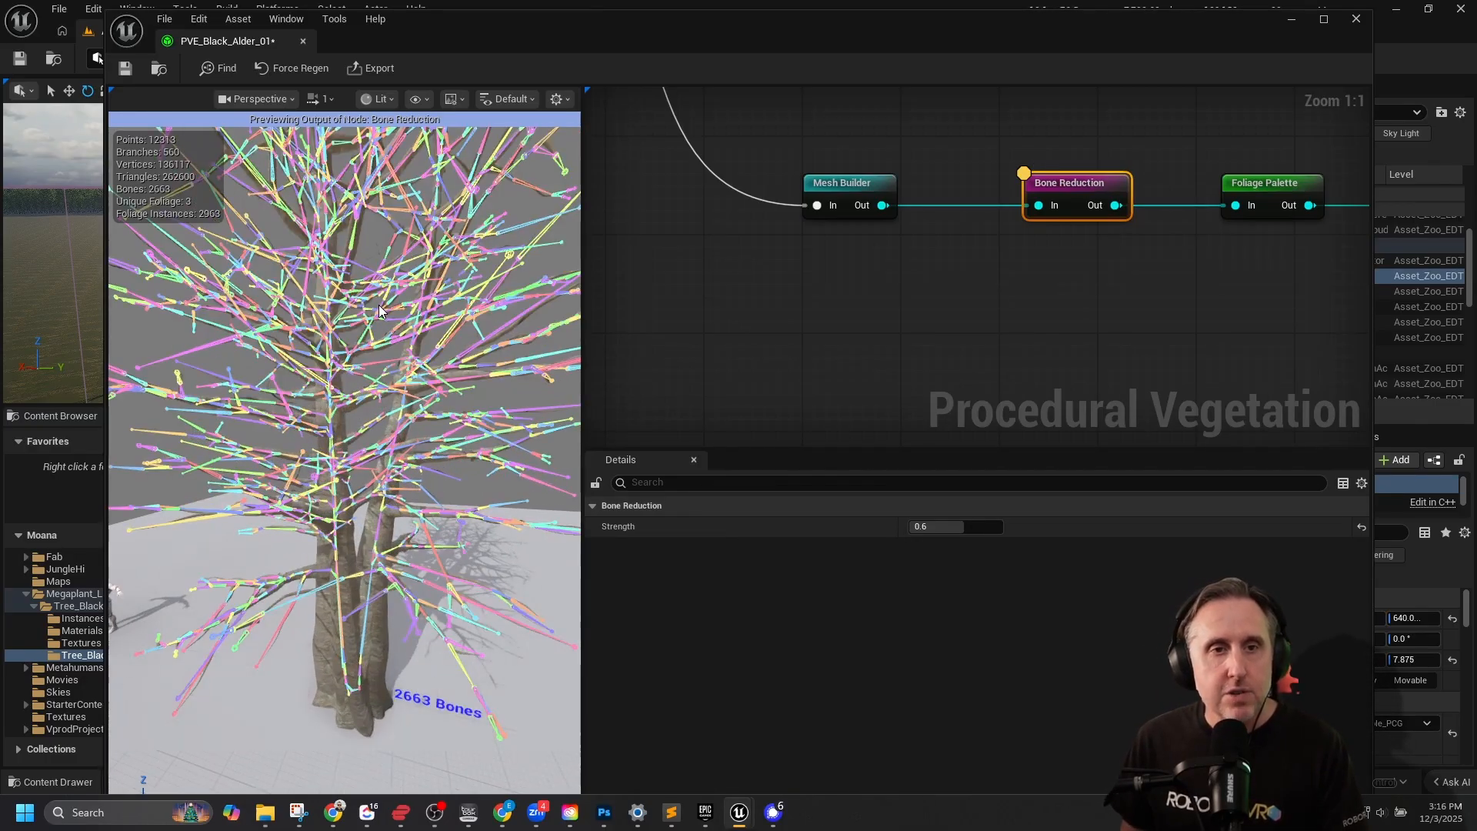
scroll(379, 310, "down", 2)
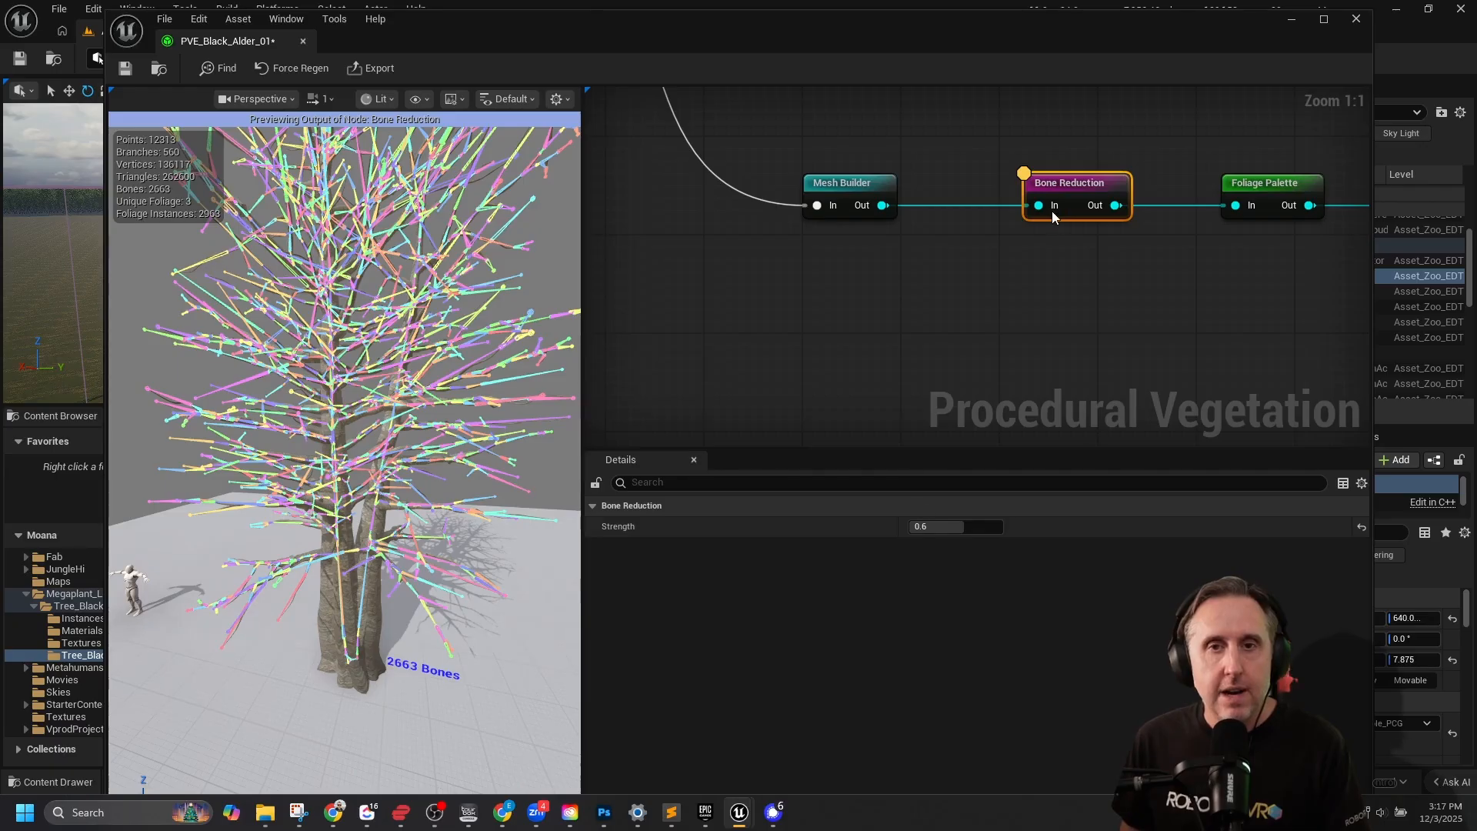
Try a Bone Reduction strength of 0.9112 and undo the change.
left_click_drag(959, 532, 985, 532)
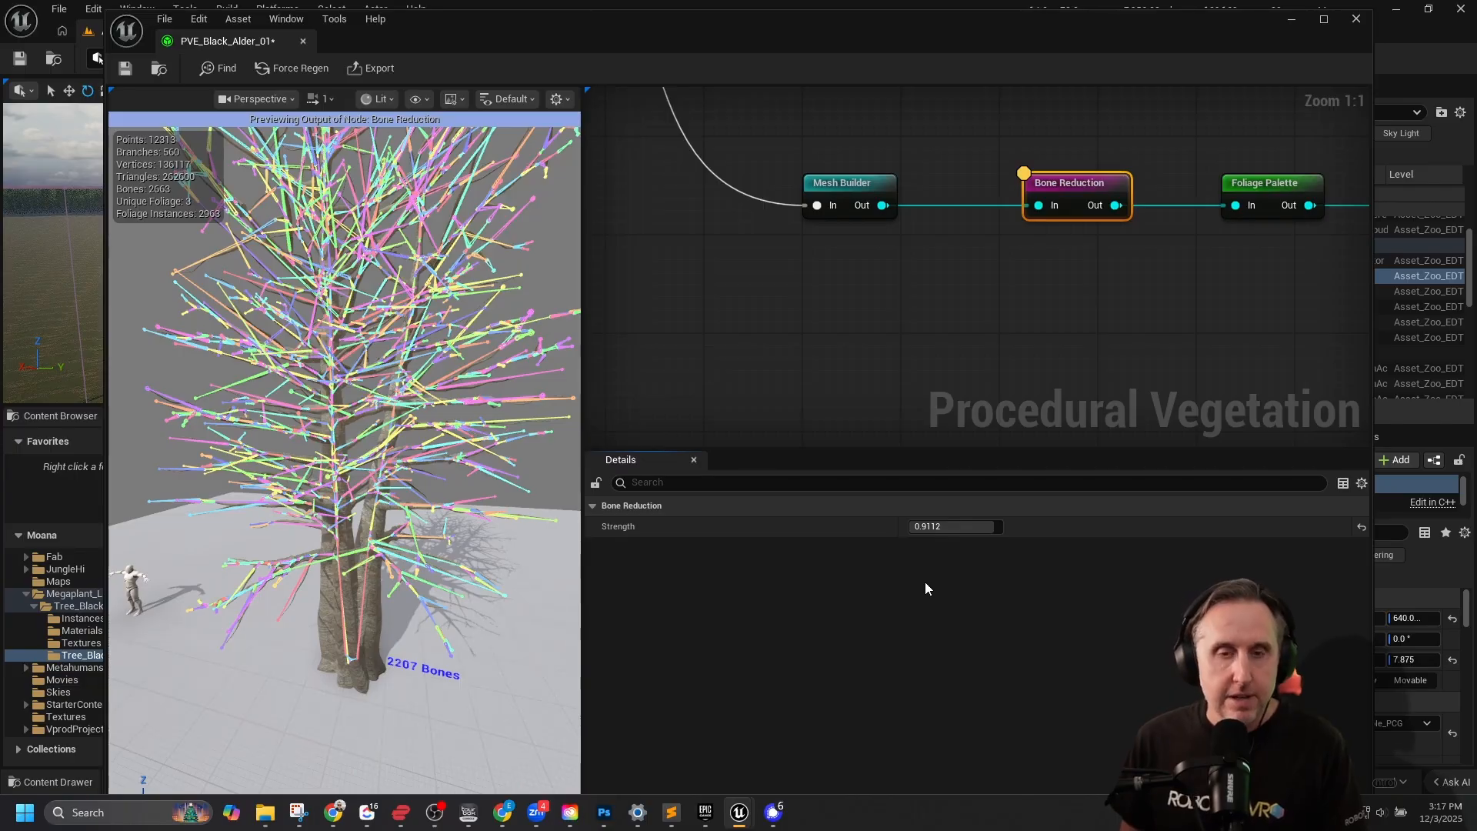
key("ctrl+z")
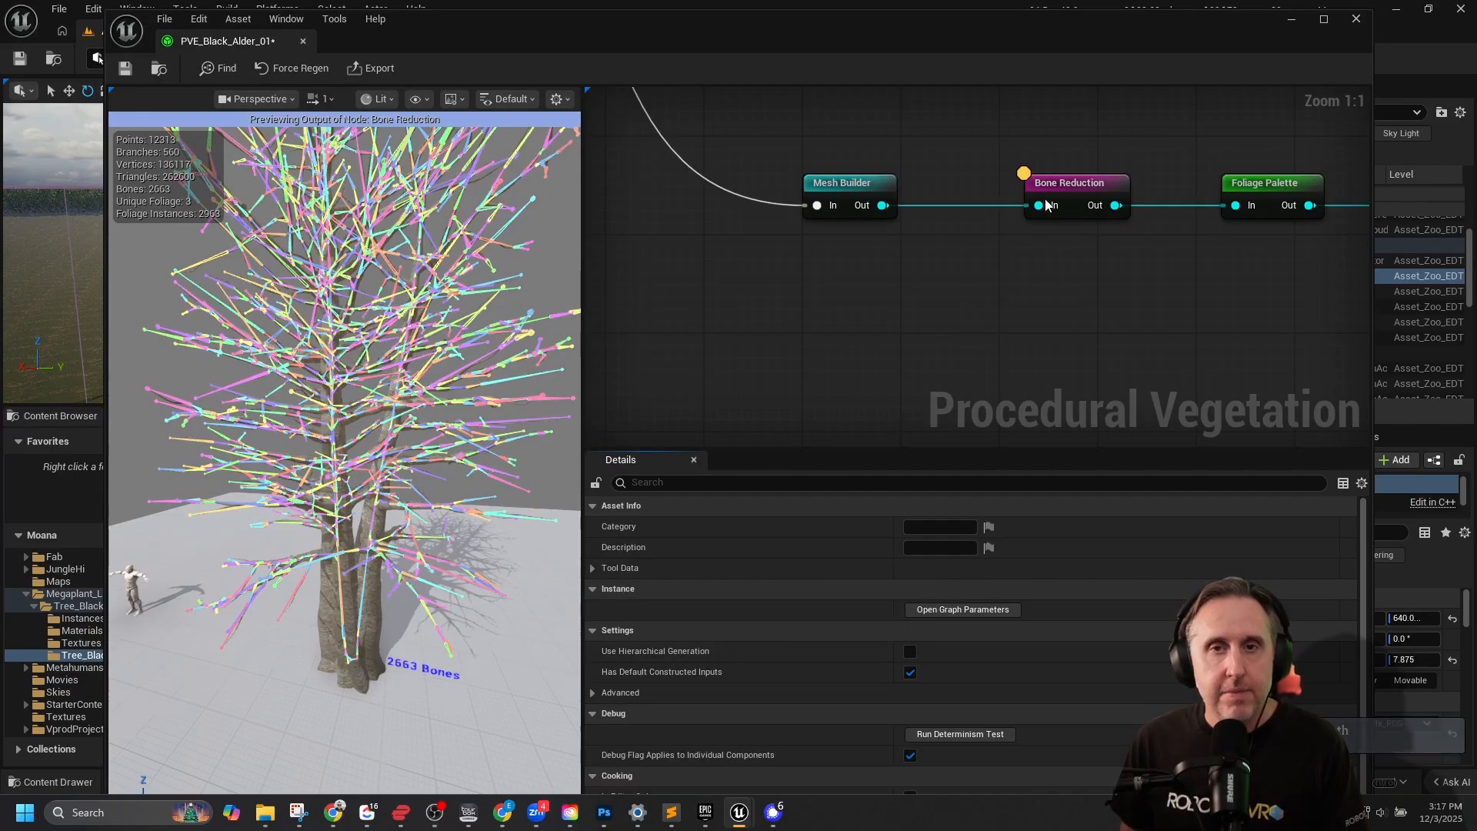
left_click(1047, 205)
Preview the Foliage Palette node's output up close and expand its list of foliage meshes.
right_click_drag(1185, 279, 912, 288)
left_click(989, 195)
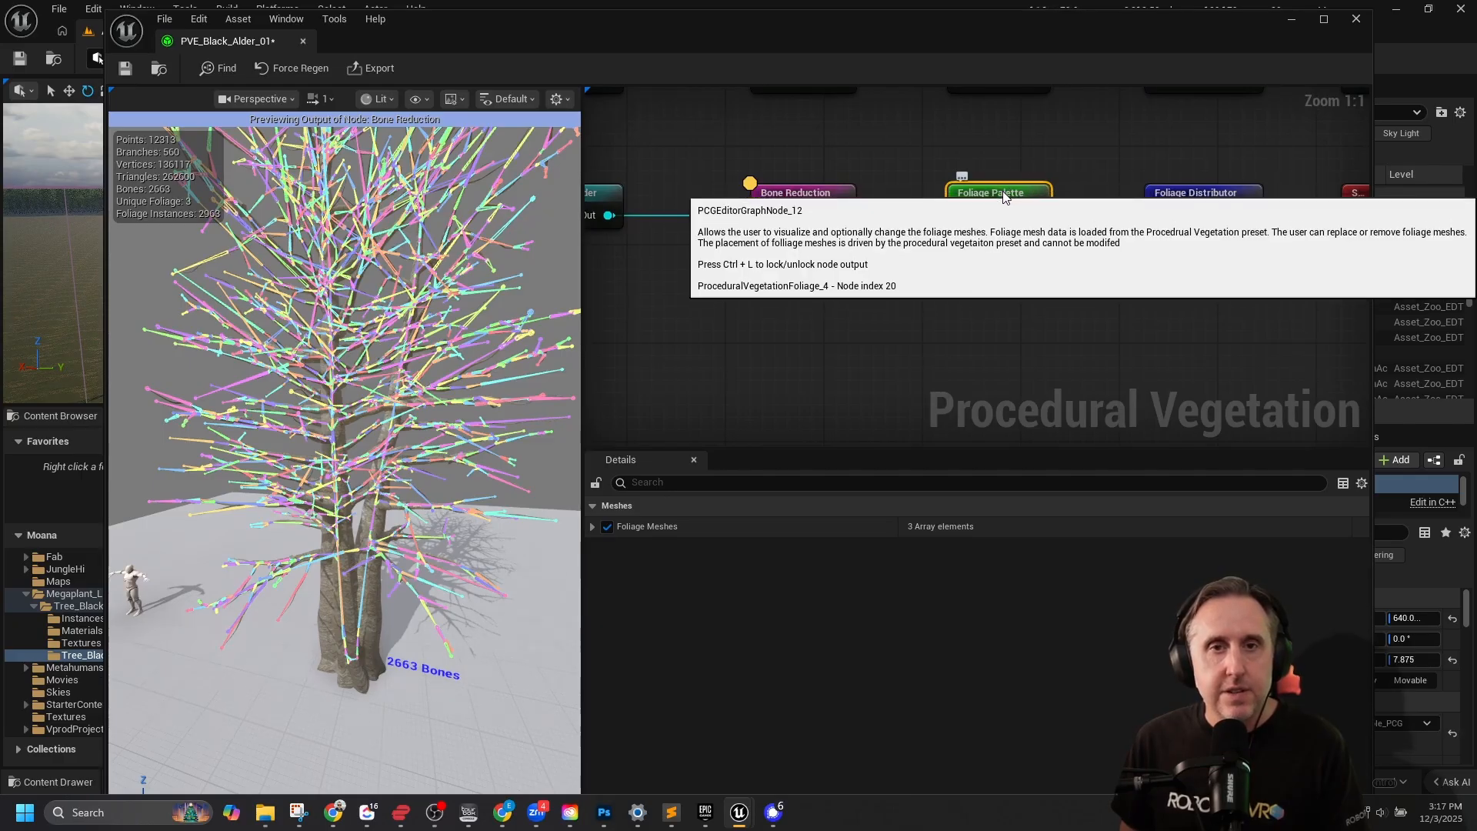
key("a")
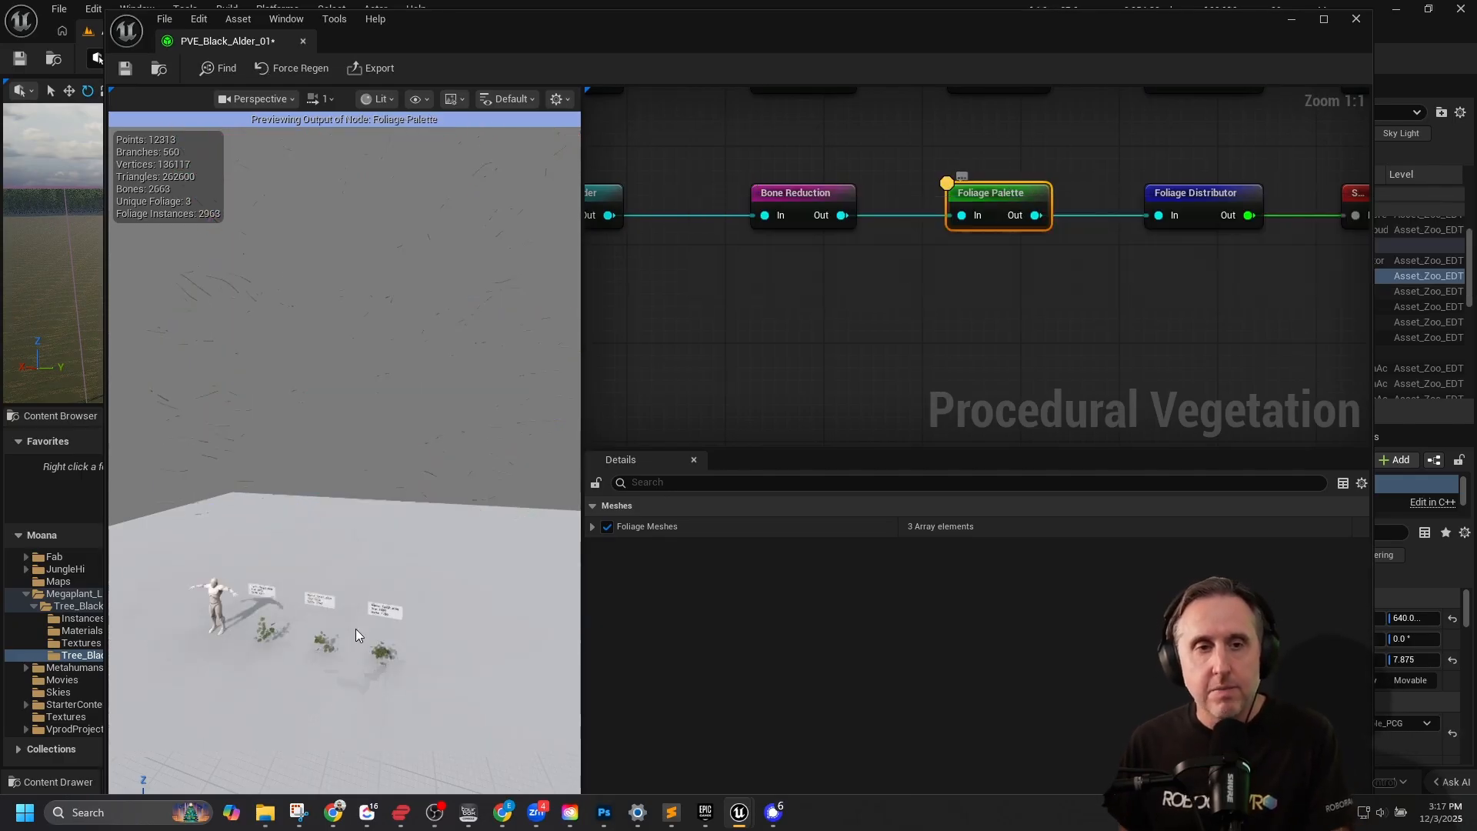
scroll(280, 668, "up", 3)
scroll(281, 668, "down", 3)
mouse_move(280, 668)
right_mouse_down()
mouse_move(281, 654)
mouse_move(281, 681)
right_mouse_up()
right_click_drag(356, 431, 382, 479)
key("w")
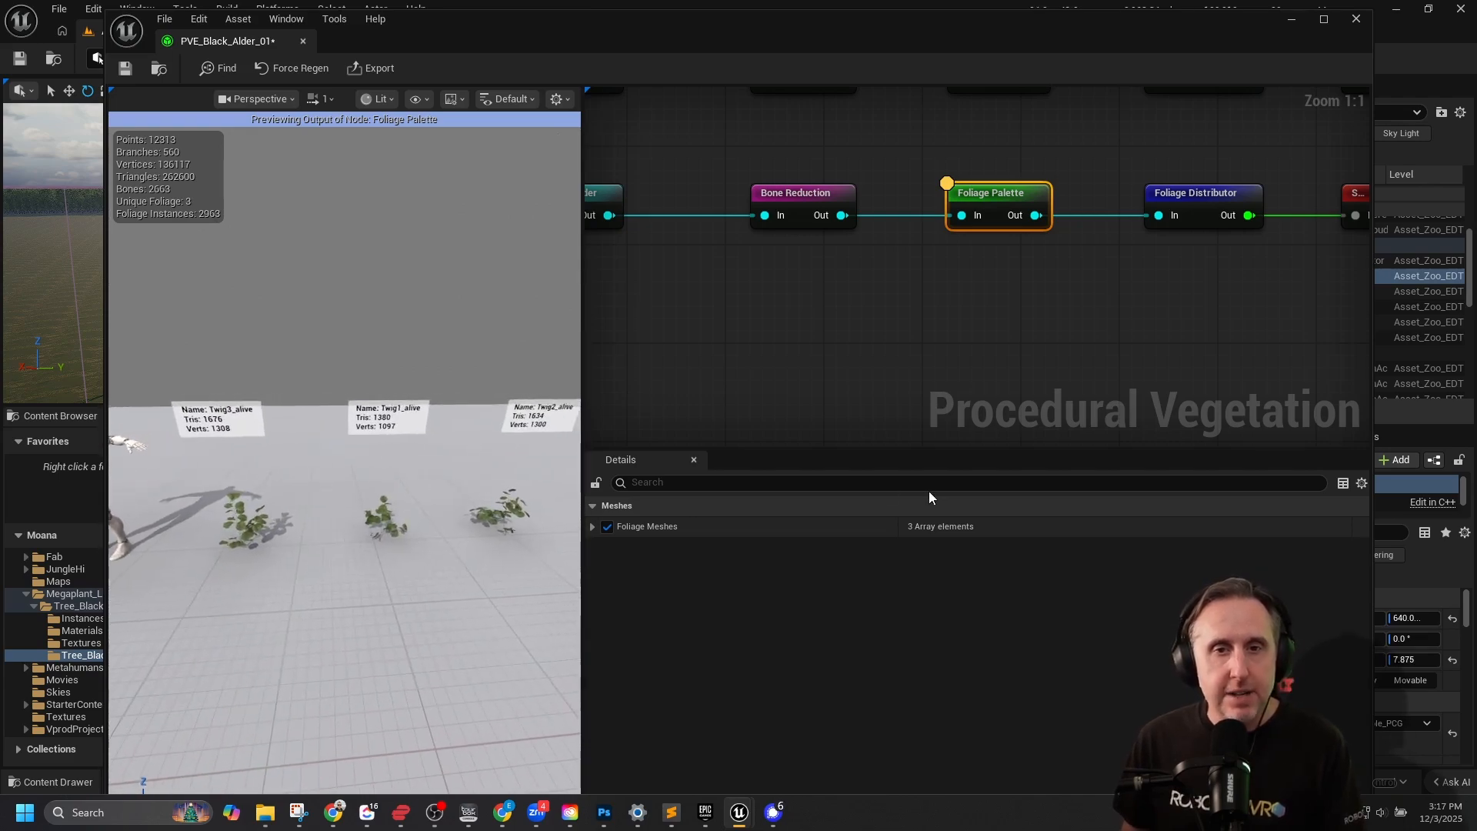
left_click(593, 528)
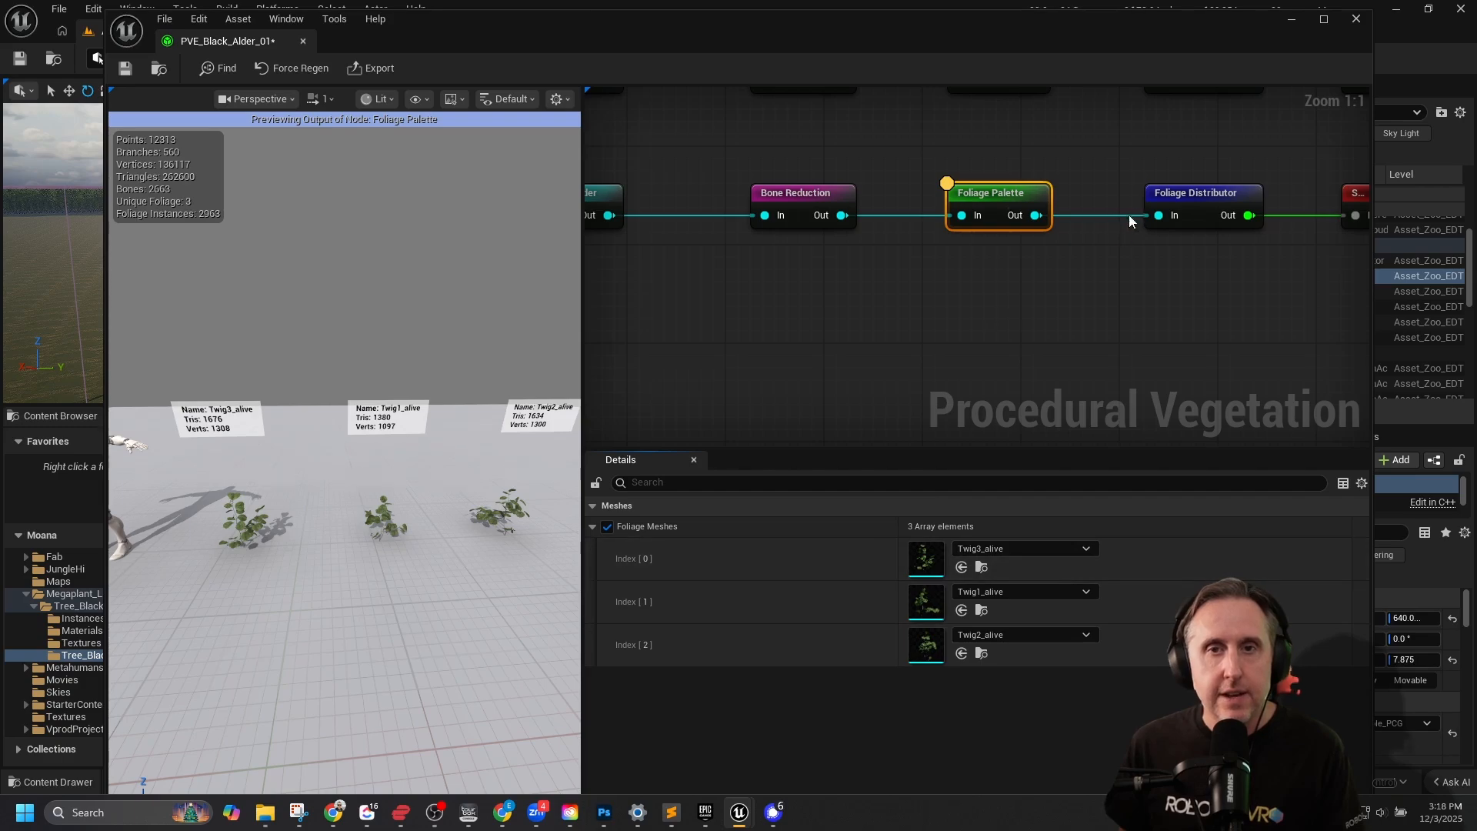
Preview the Foliage Distributor node's output and frame the whole tree with its foliage.
right_click_drag(1073, 301, 915, 295)
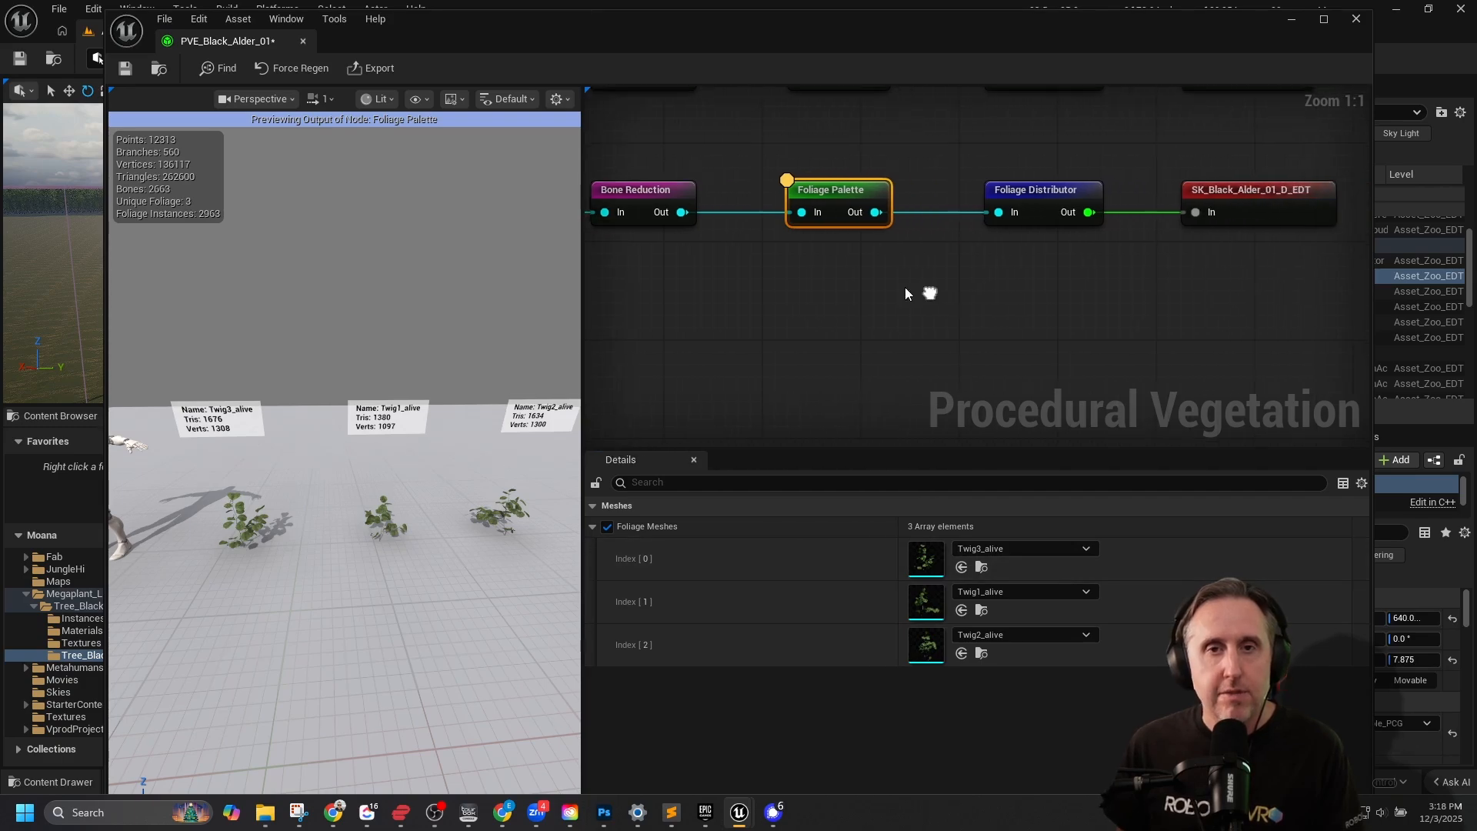
left_click(1034, 187)
key("a")
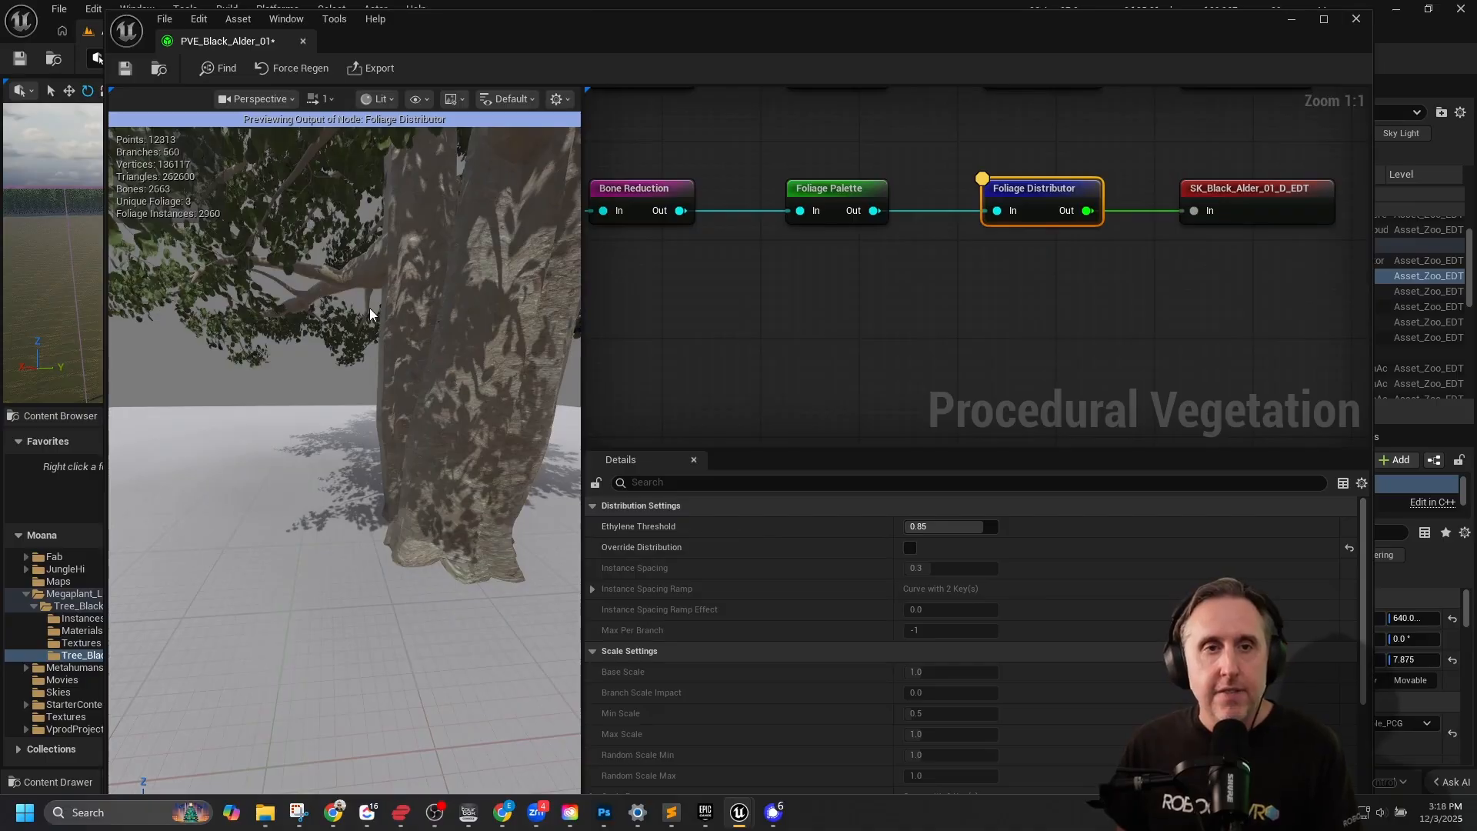
scroll(370, 313, "down", 8)
right_click_drag(418, 264, 454, 250)
mouse_move(285, 430)
right_mouse_down()
mouse_move(265, 423)
mouse_move(285, 431)
right_mouse_up()
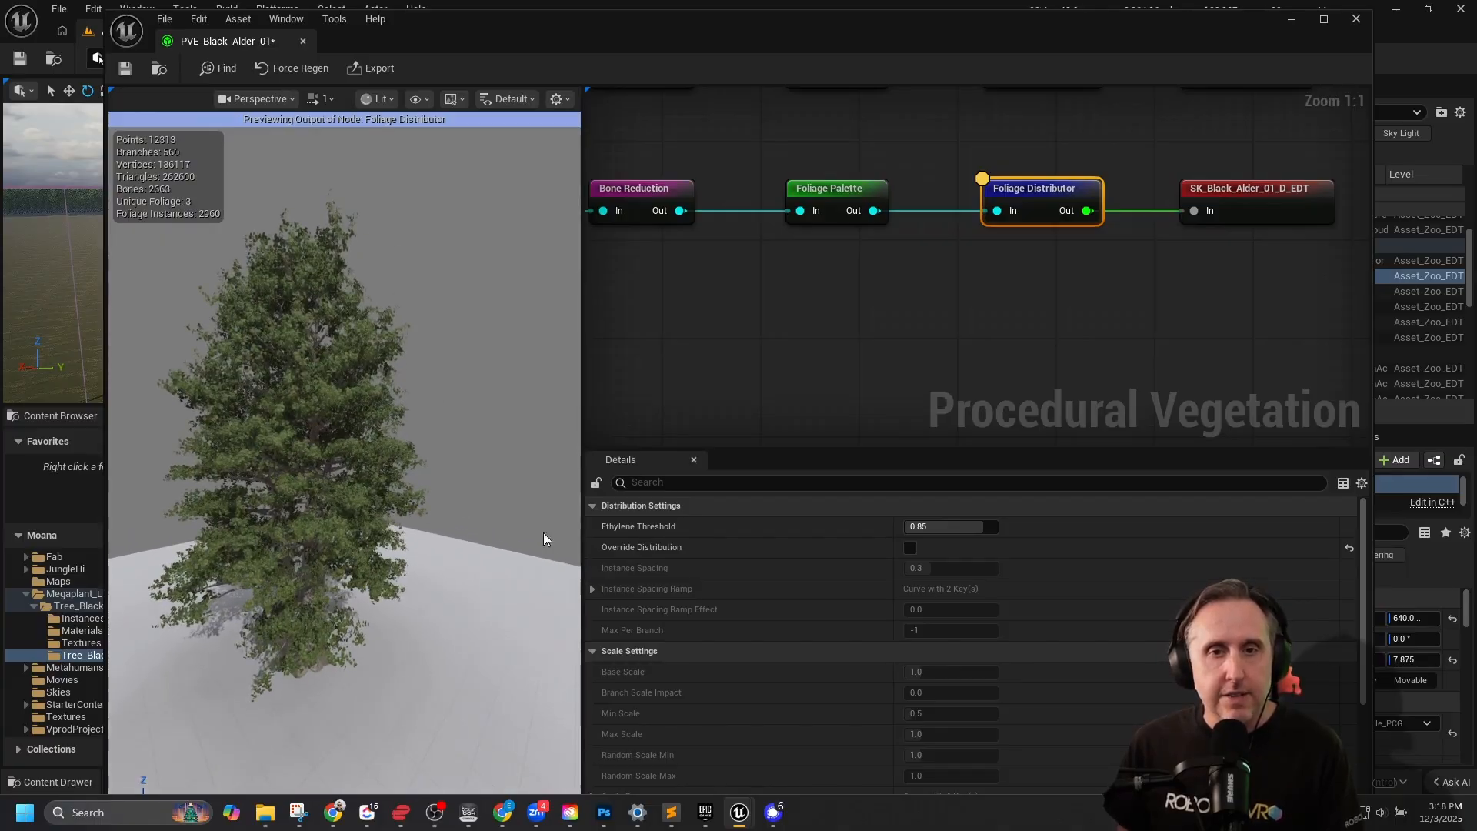
Enable Override Distribution on the Foliage Distributor and increase the instance spacing.
mouse_move(674, 528)
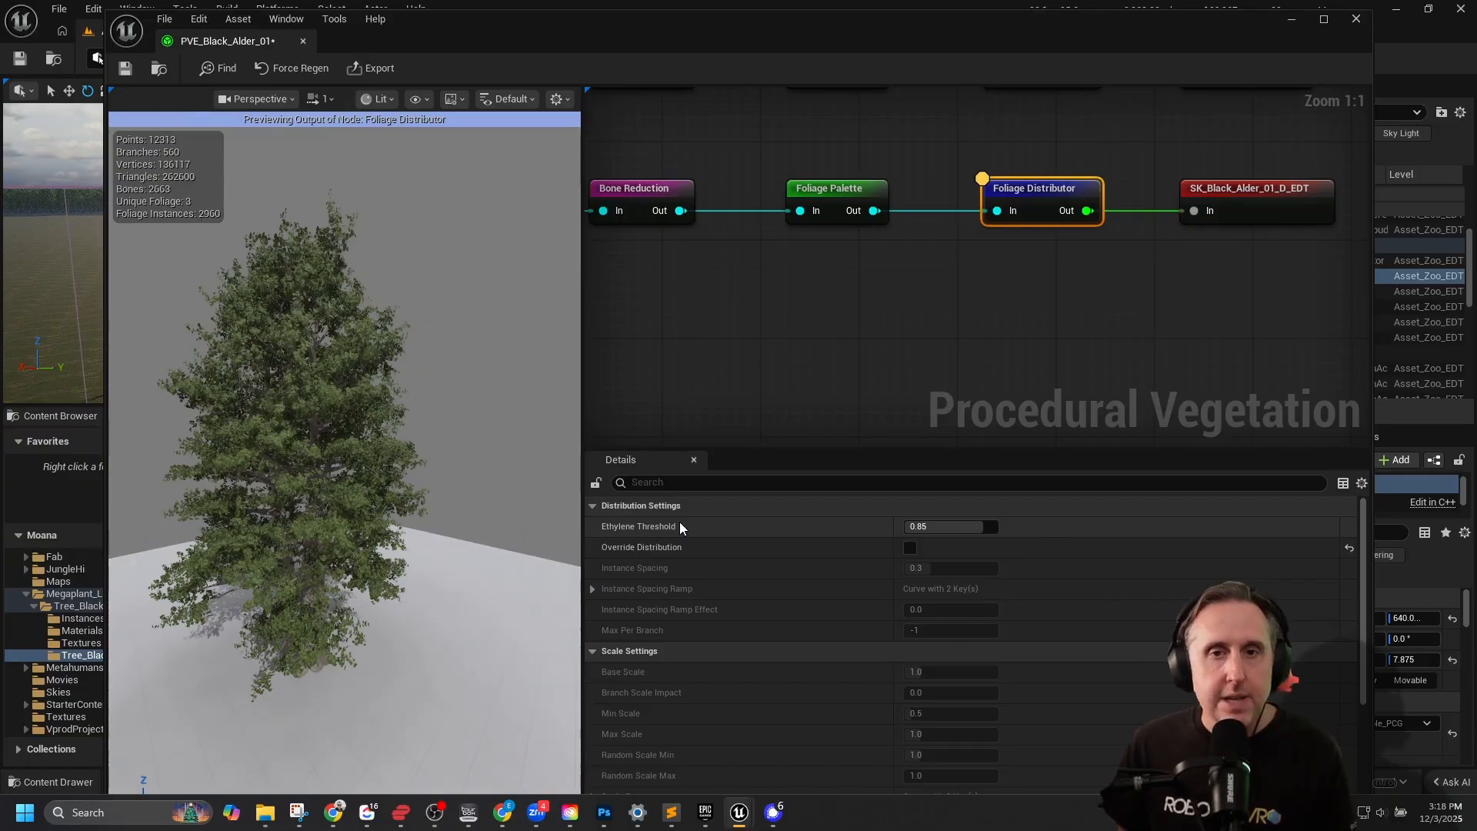
left_click(910, 548)
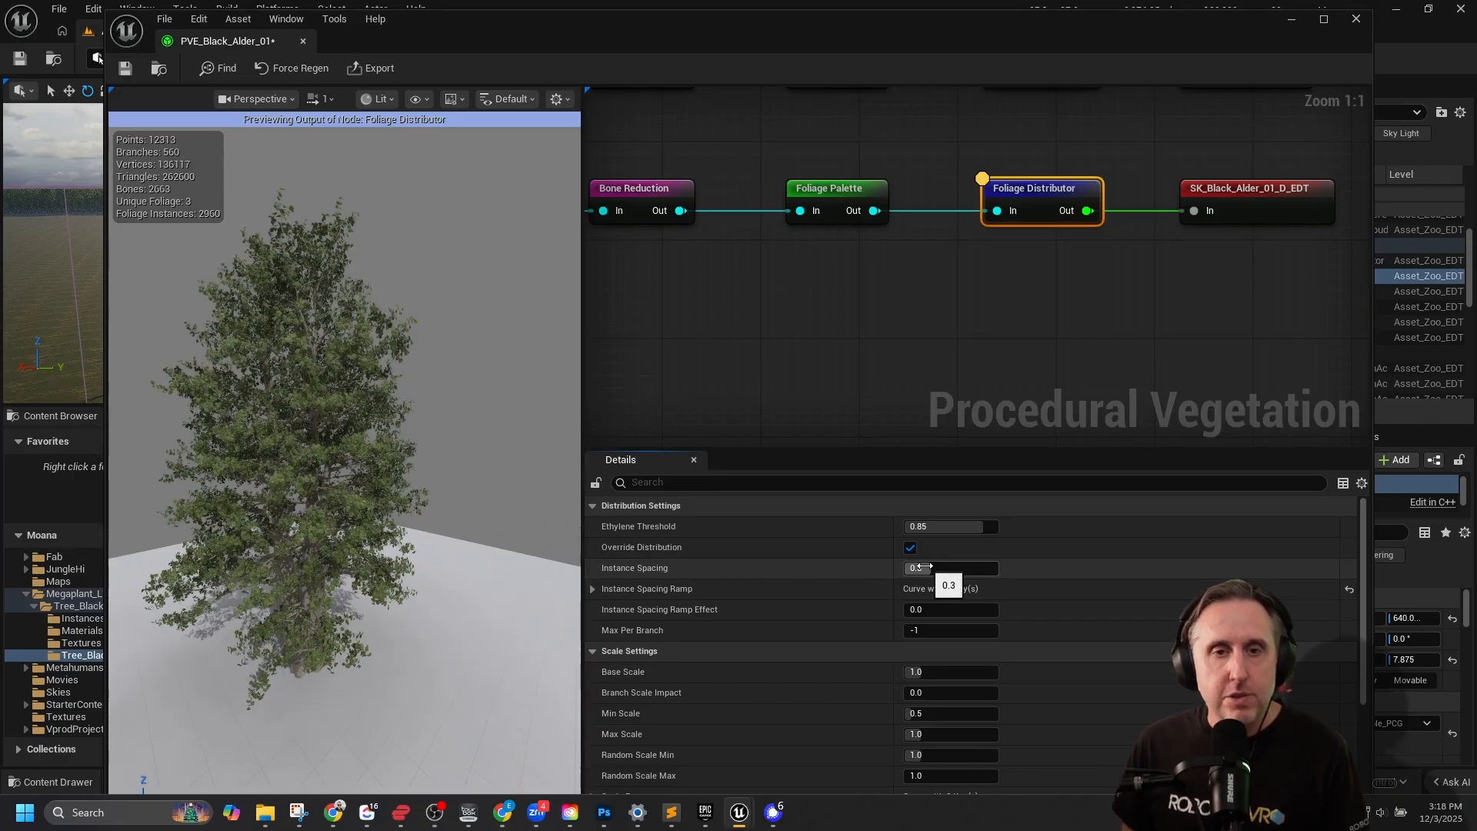
mouse_move(935, 567)
left_mouse_down()
mouse_move(954, 567)
mouse_move(938, 570)
left_mouse_up()
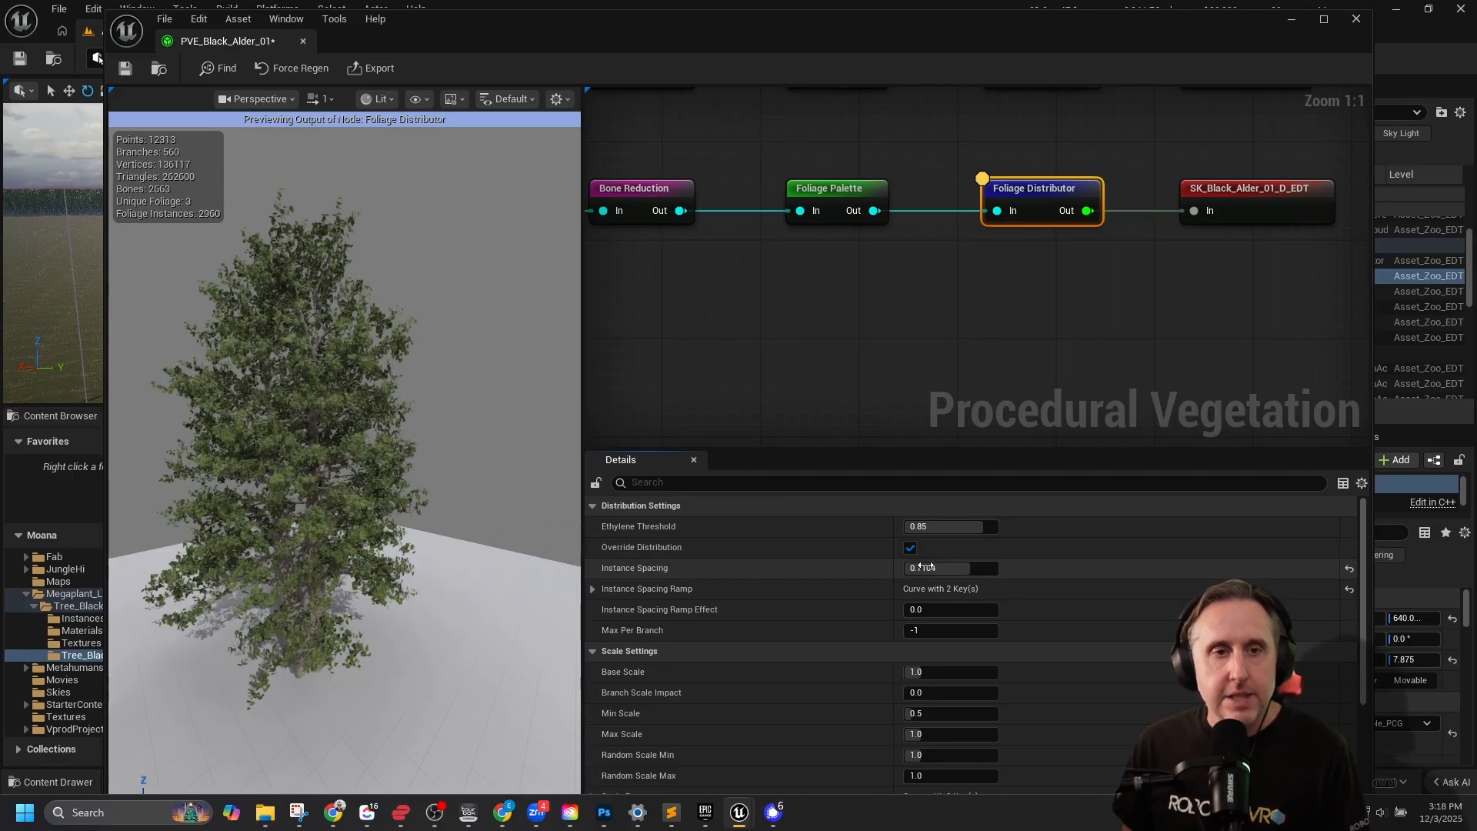
Set the Foliage Distributor's Instance Spacing to 1.0 and view the whole thinned-out tree.
left_click(937, 570)
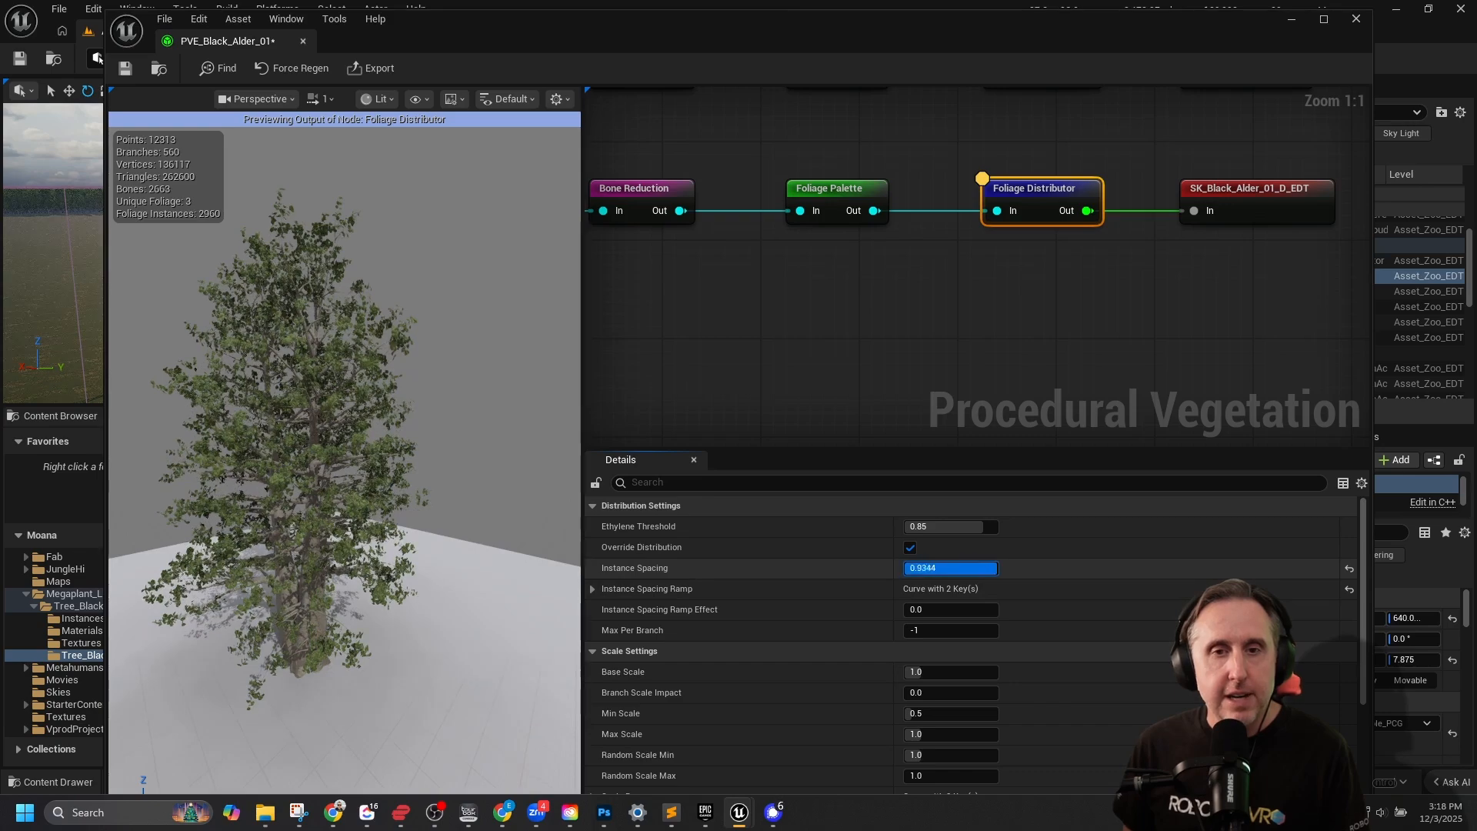
type("1")
key("Return")
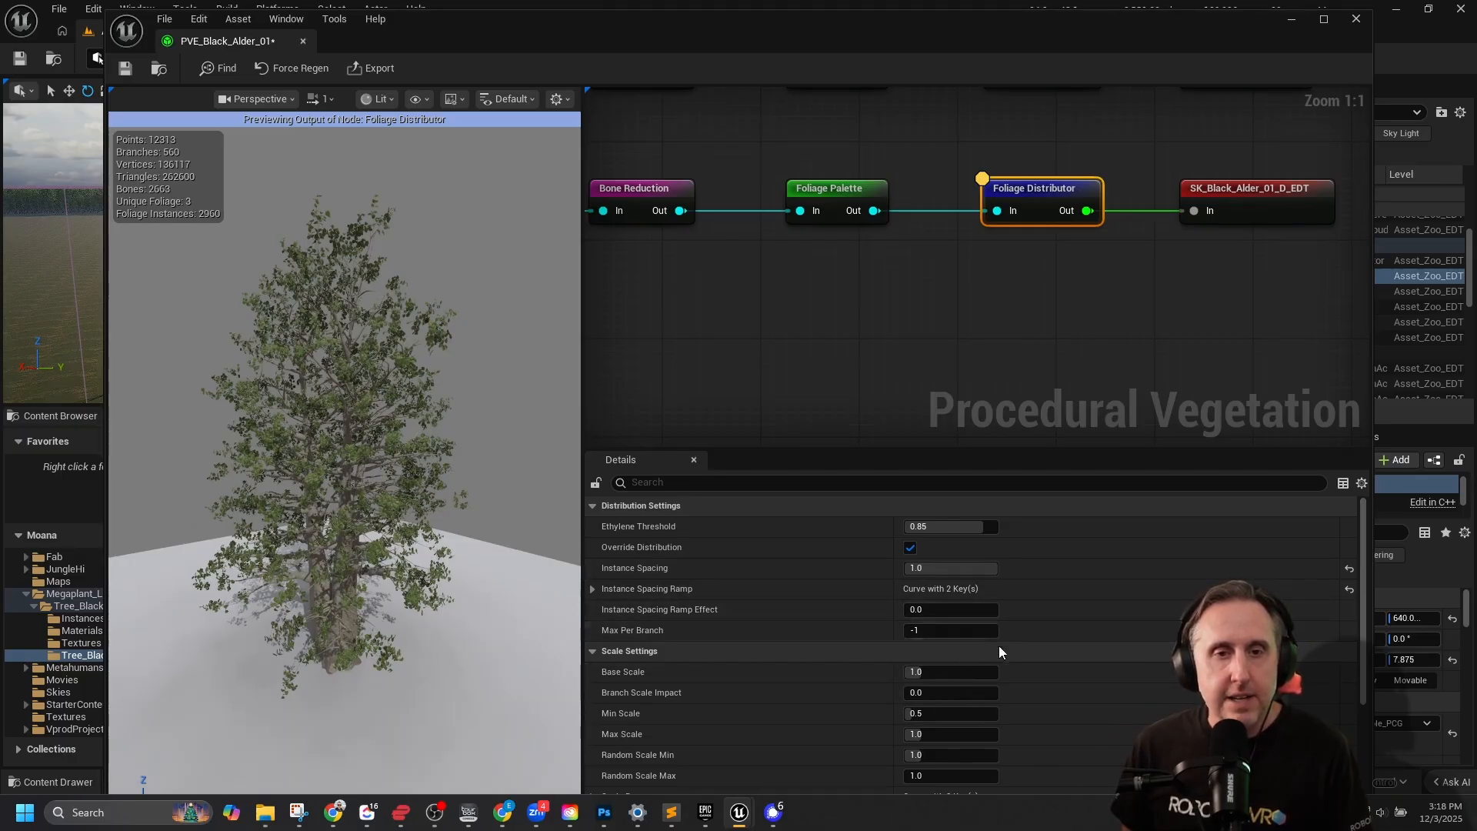
scroll(1008, 616, "down", 3)
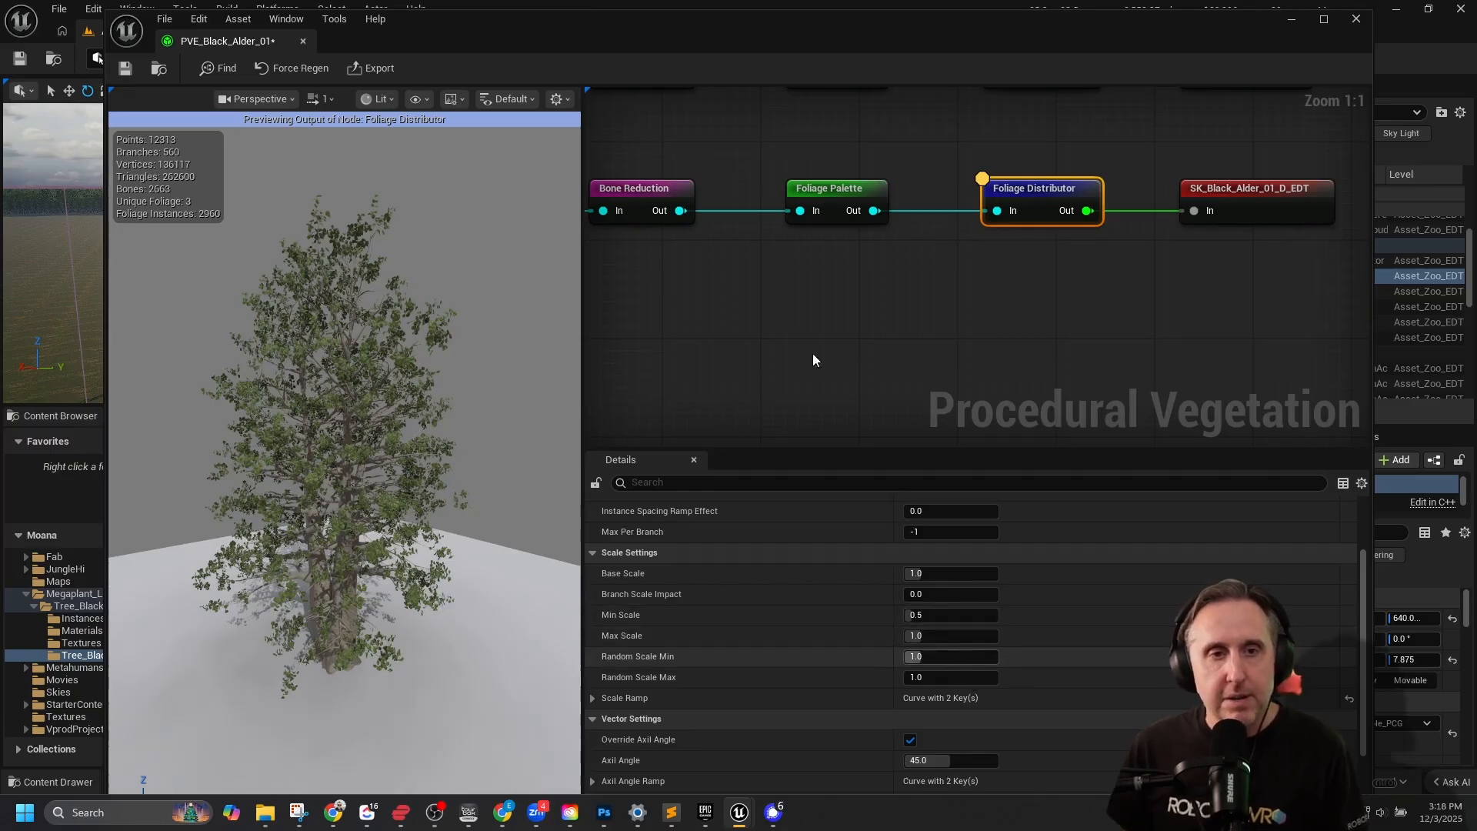
mouse_move(350, 519)
right_mouse_down()
mouse_move(412, 500)
mouse_move(355, 508)
mouse_move(389, 508)
mouse_move(368, 510)
right_mouse_up()
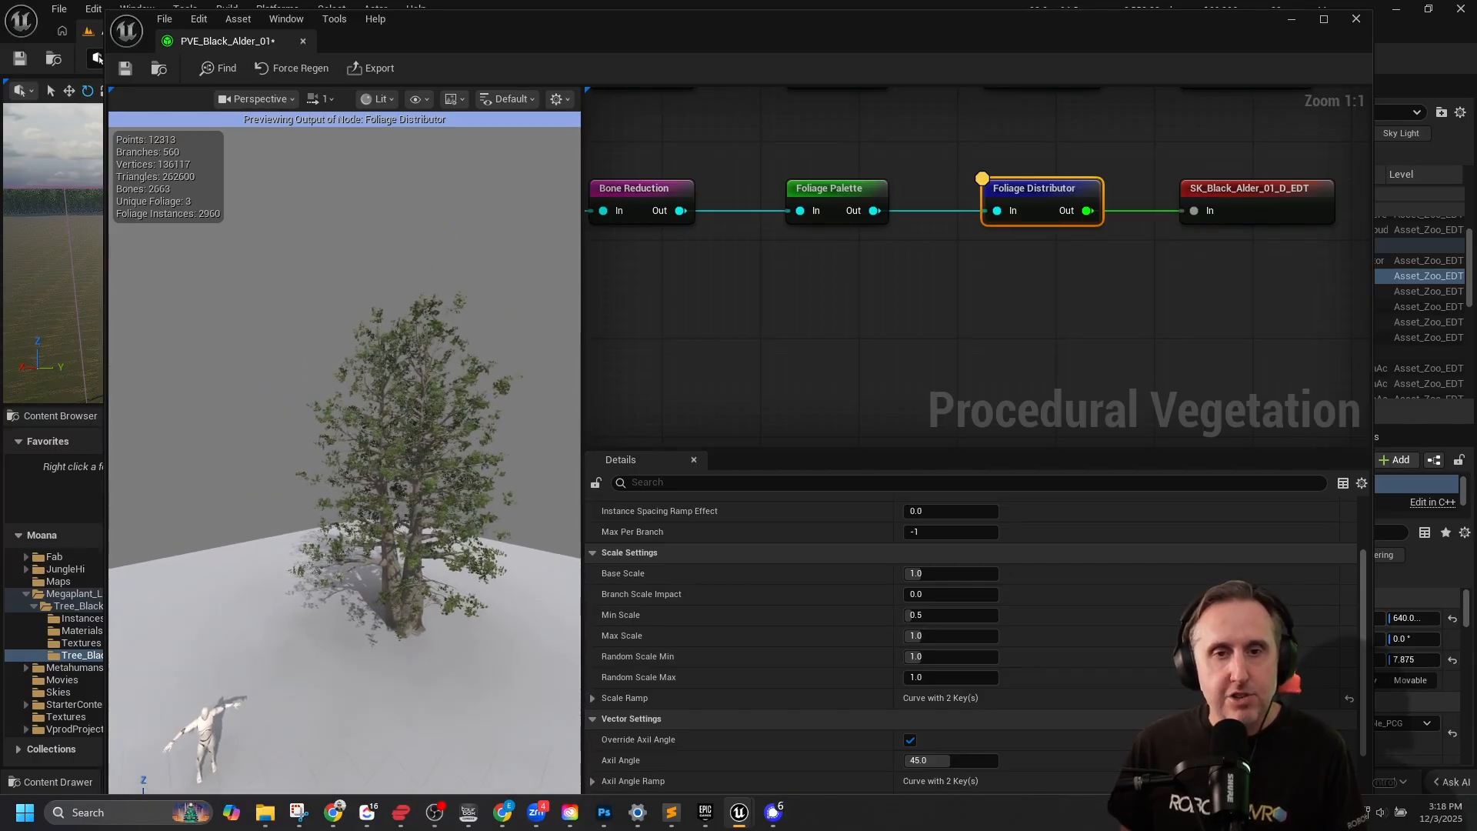
Add a Gravity node in the free space below the duplicated chain's Mesh Builder.
scroll(1069, 316, "down", 2)
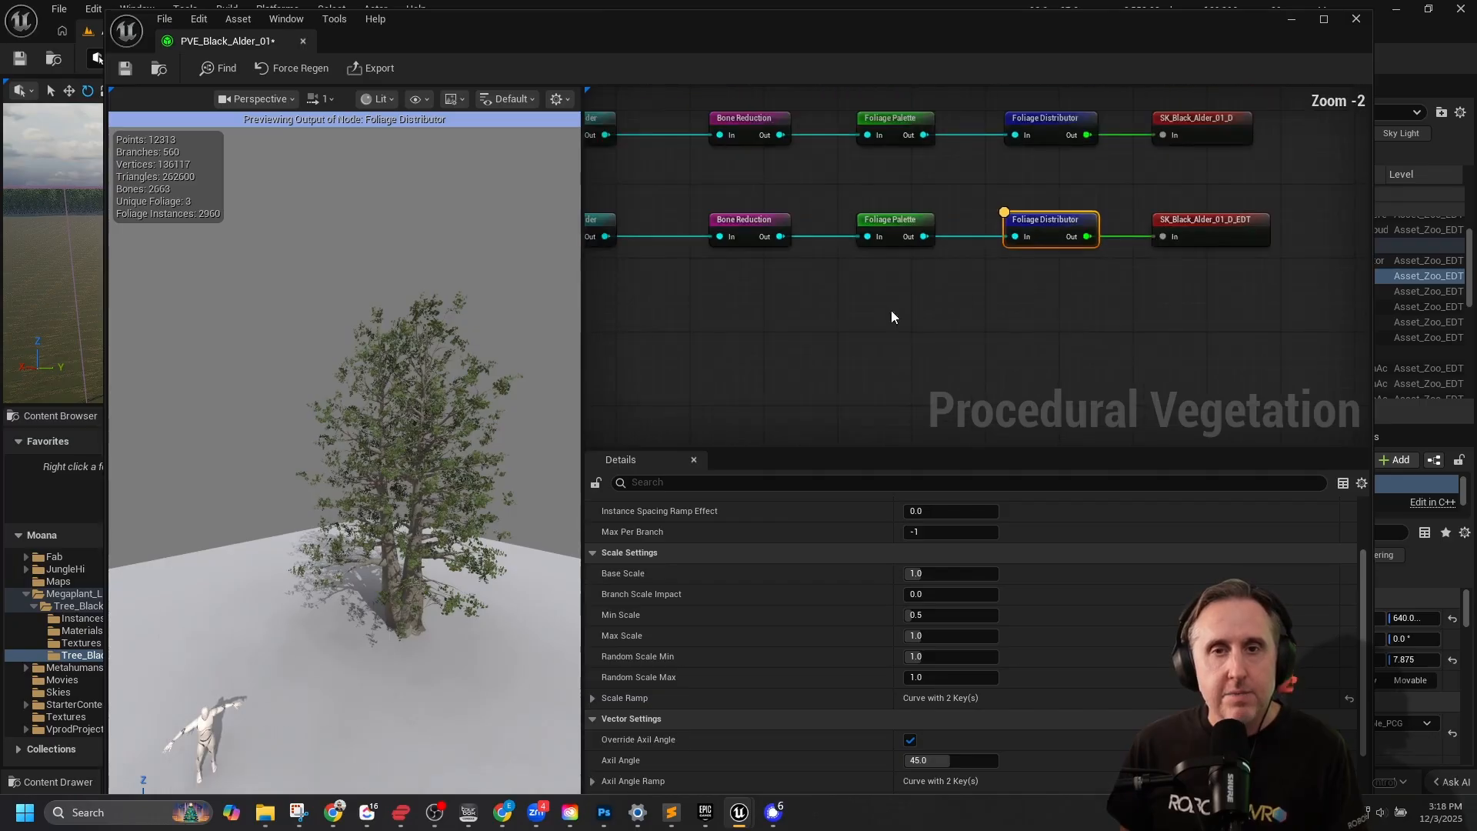
right_click_drag(738, 314, 1132, 338)
right_click_drag(886, 307, 847, 273)
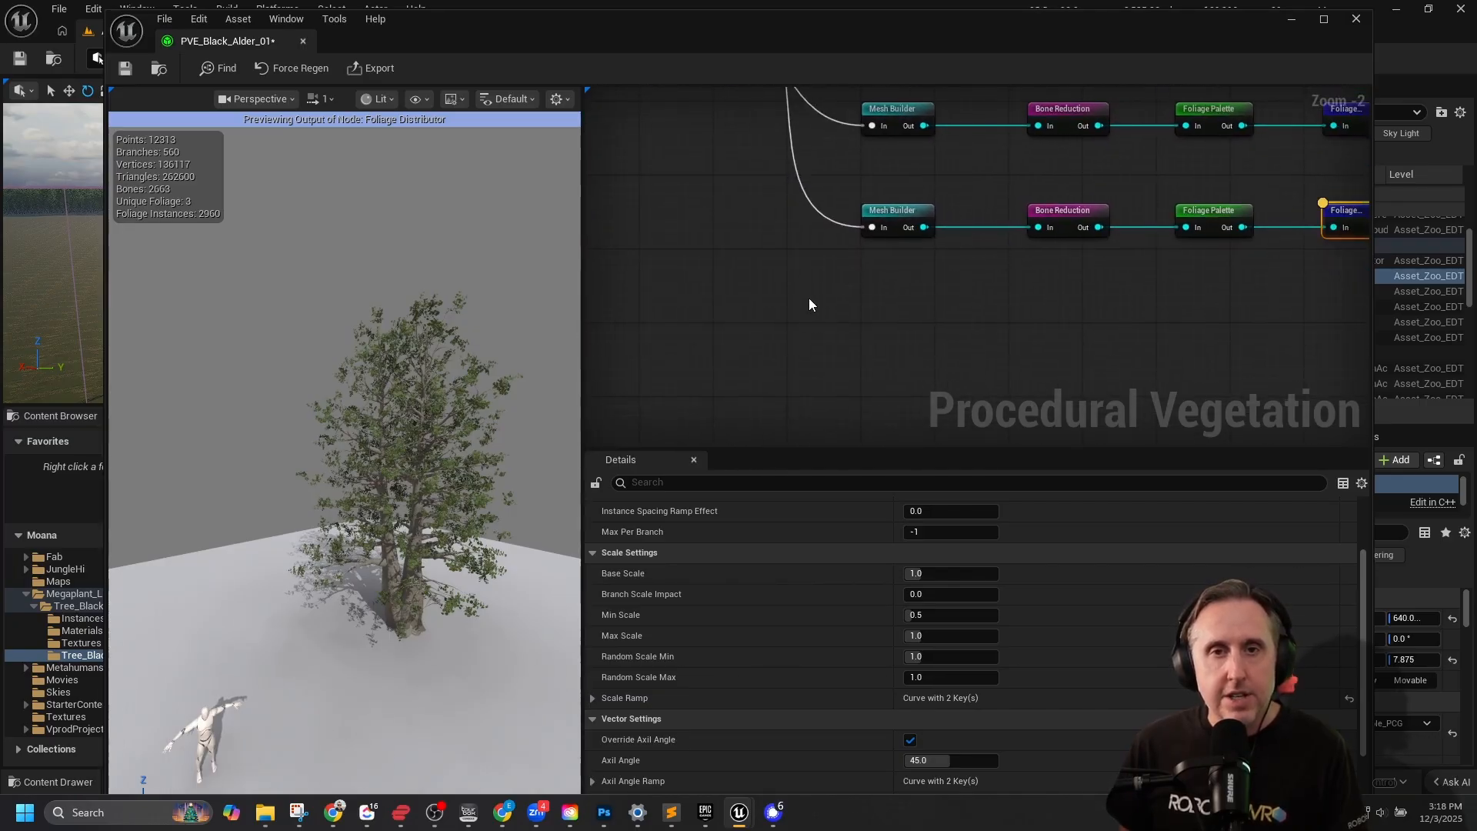
right_click(814, 283)
left_click(824, 325)
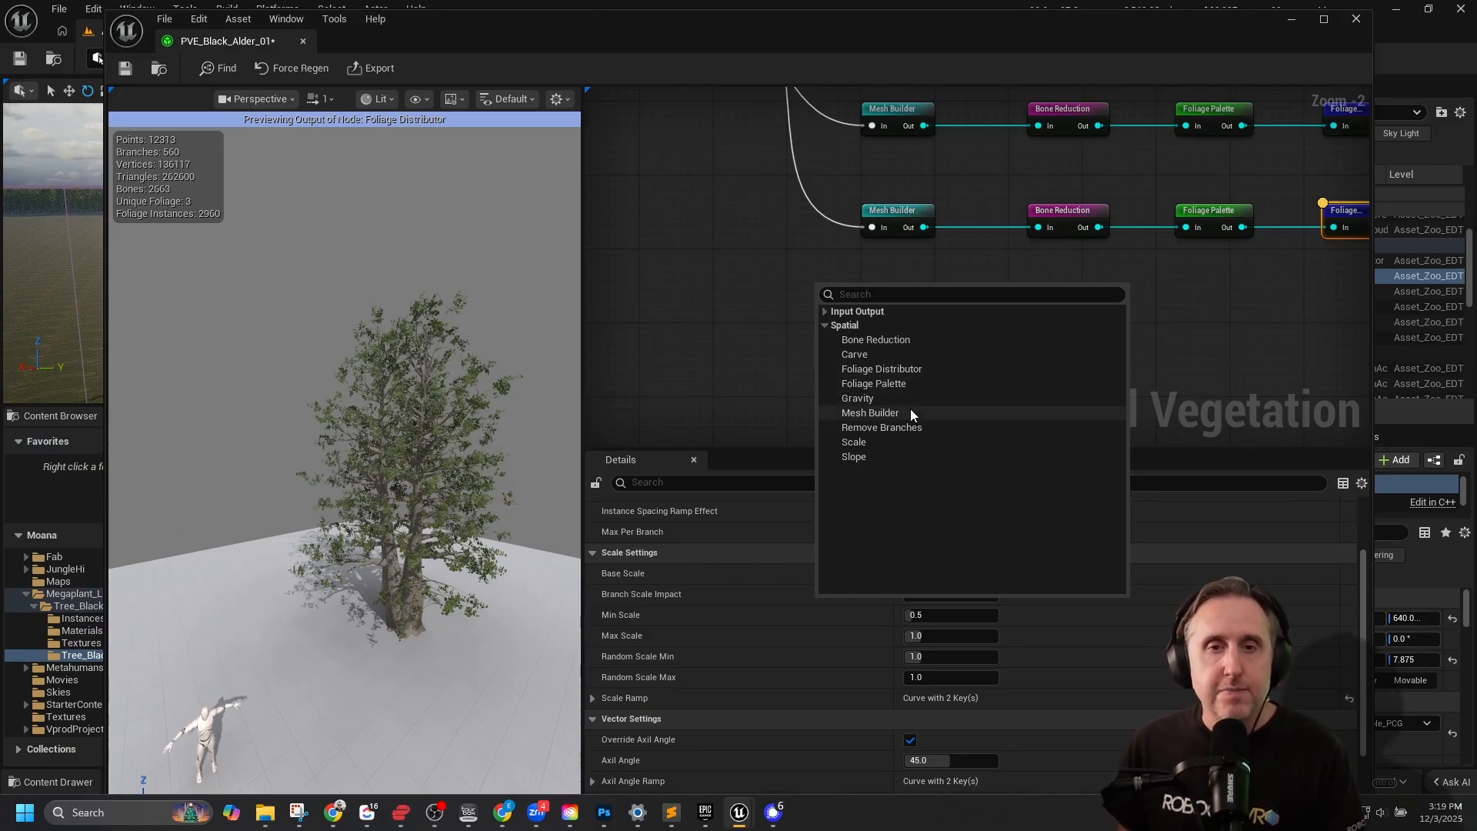
left_click(889, 399)
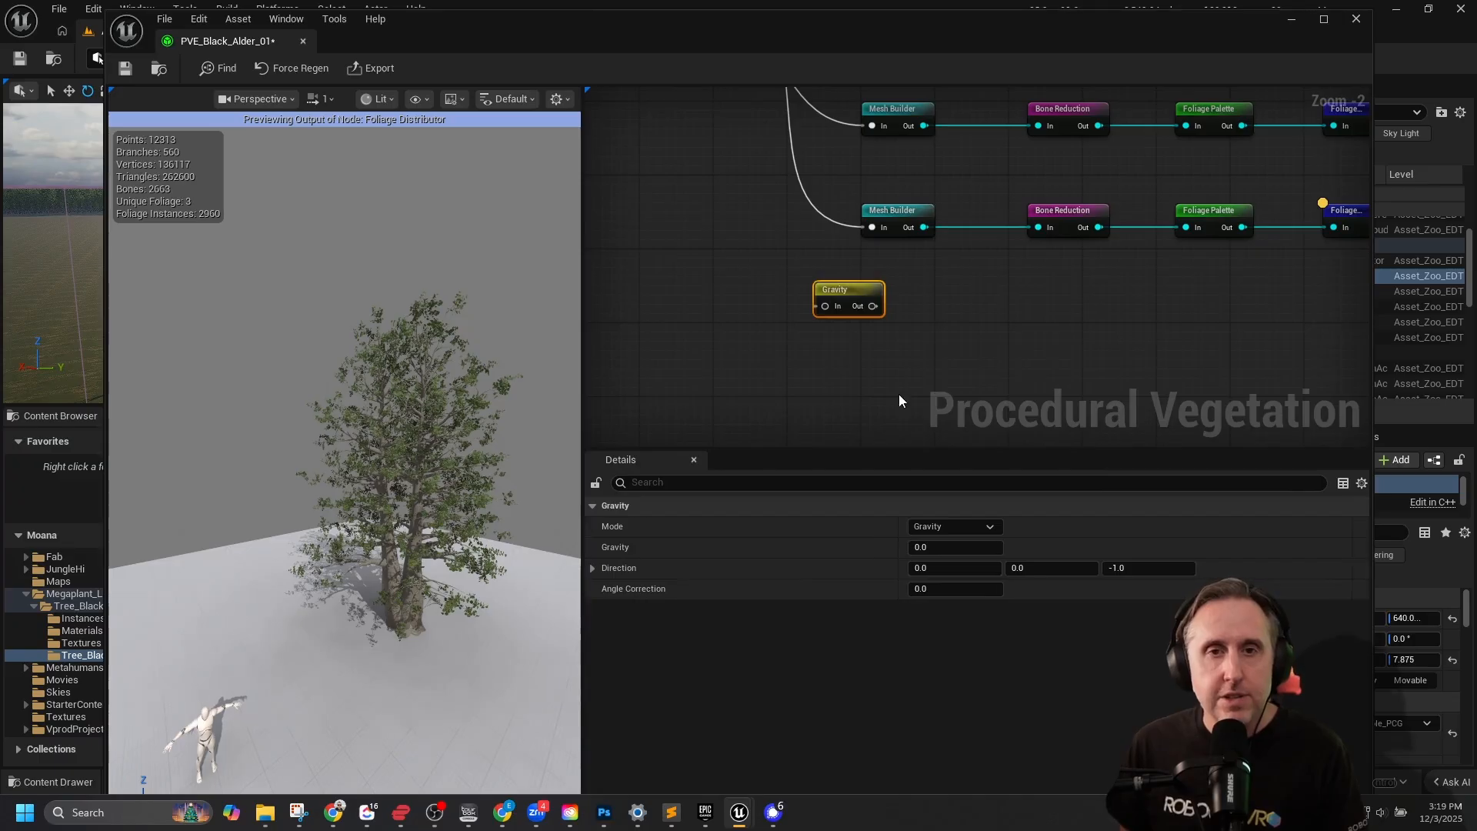
Add a Remove Branches node after the Gravity node and a Carve node before it, lined up in a row.
right_click(940, 283)
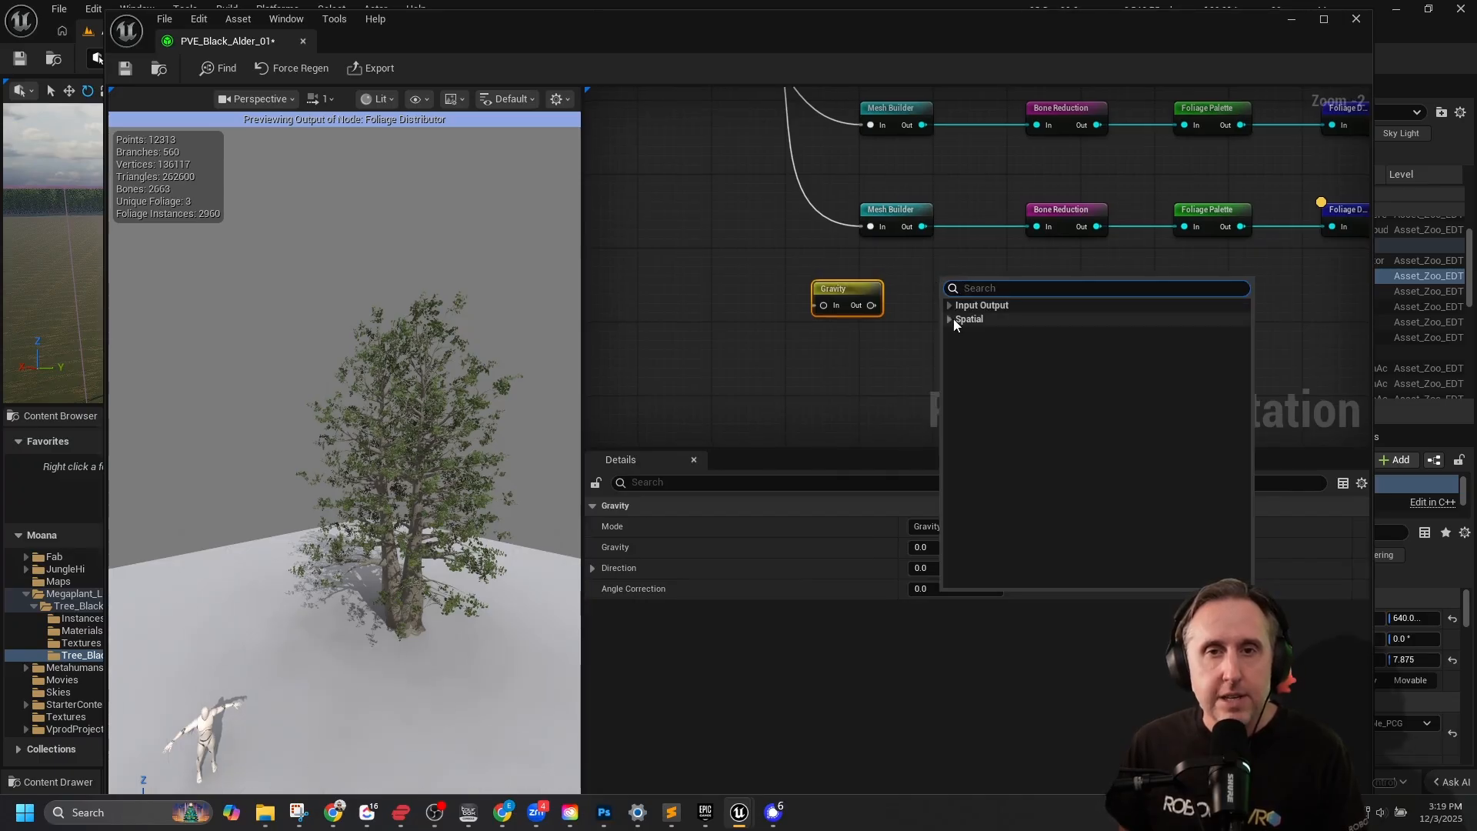
left_click(949, 320)
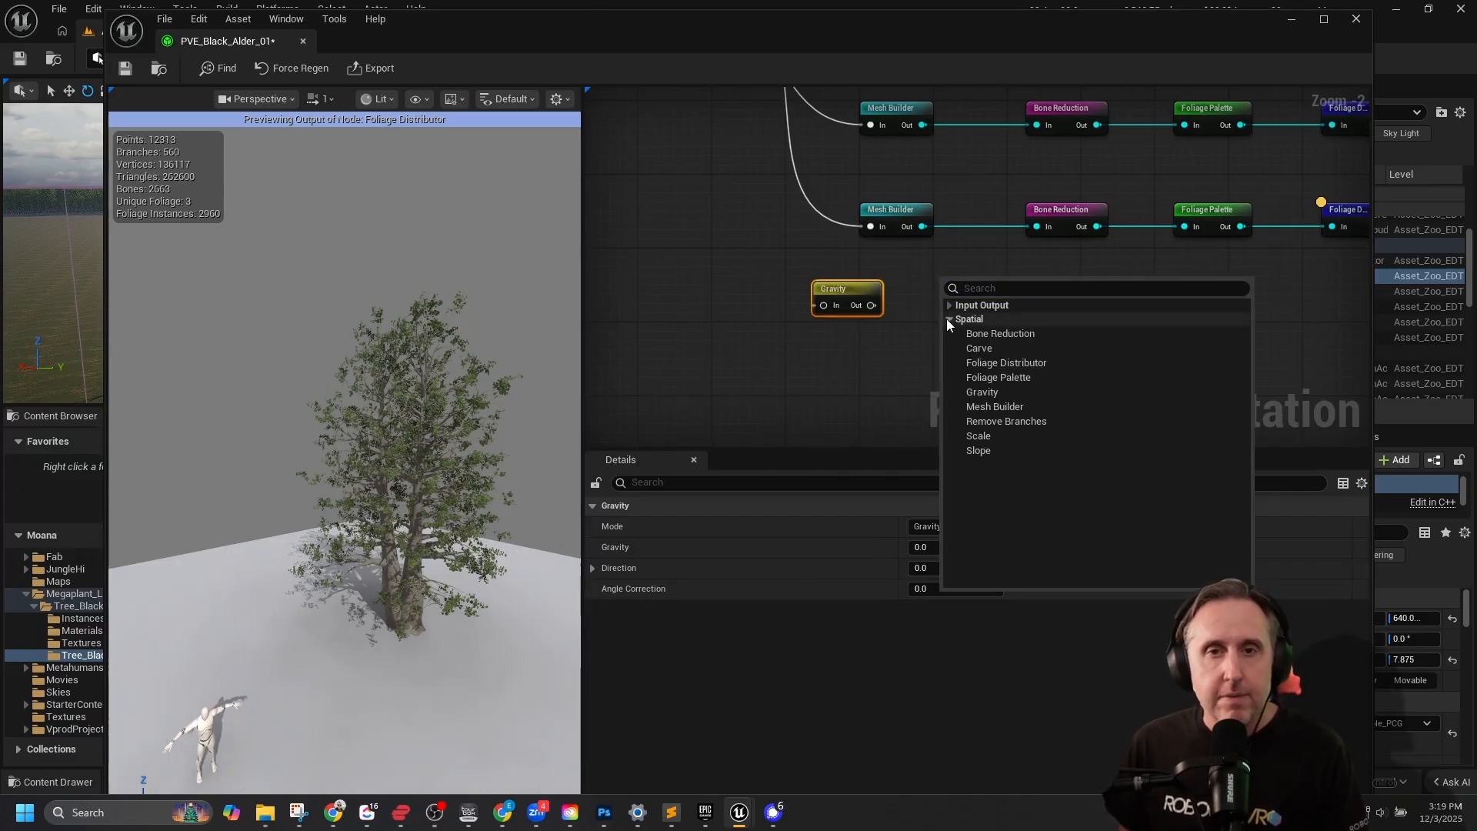
left_click(1007, 421)
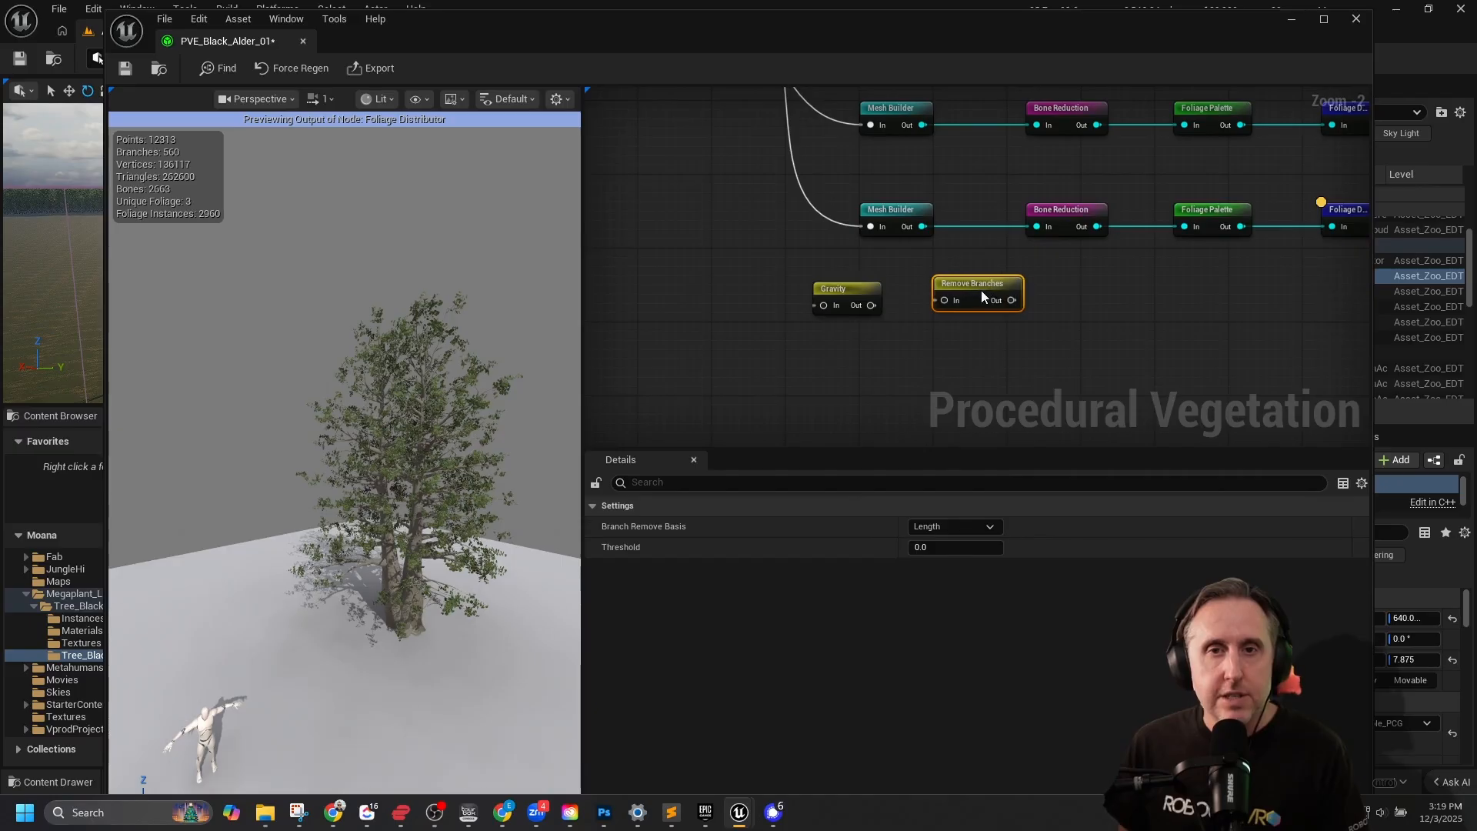
right_click(1111, 310)
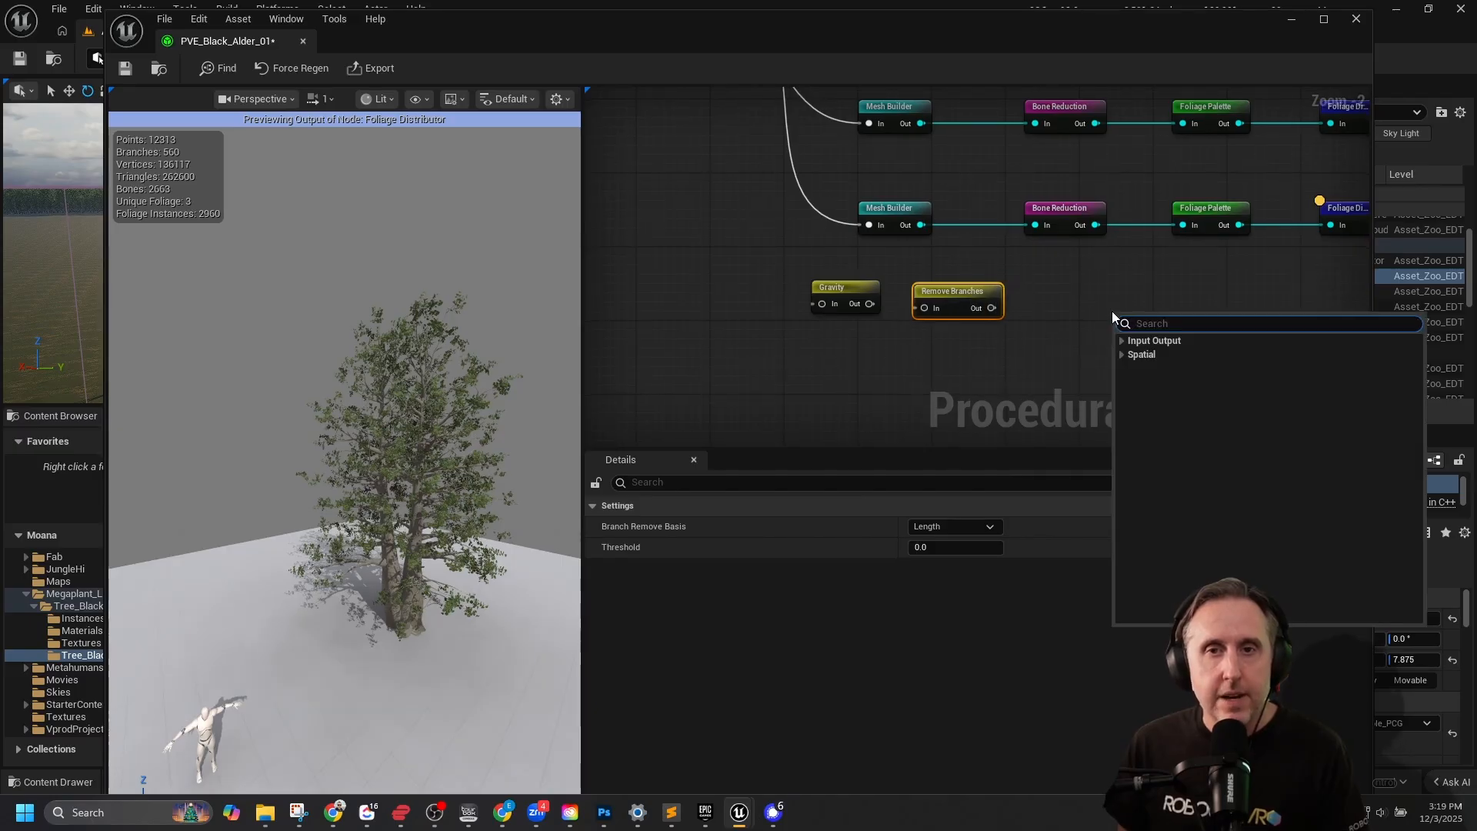
left_click(1125, 354)
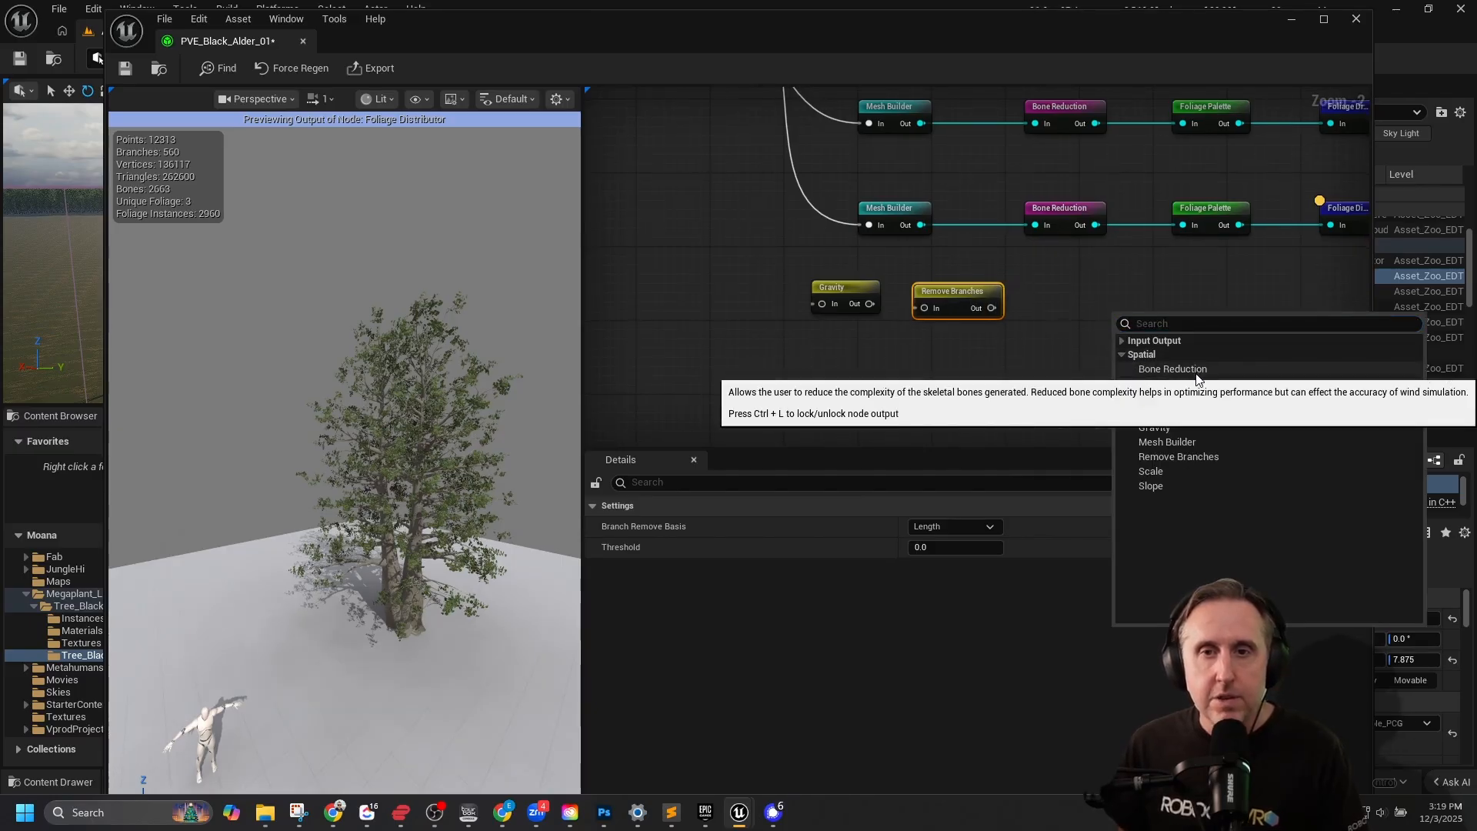
left_click(1169, 383)
left_click_drag(1156, 325, 717, 288)
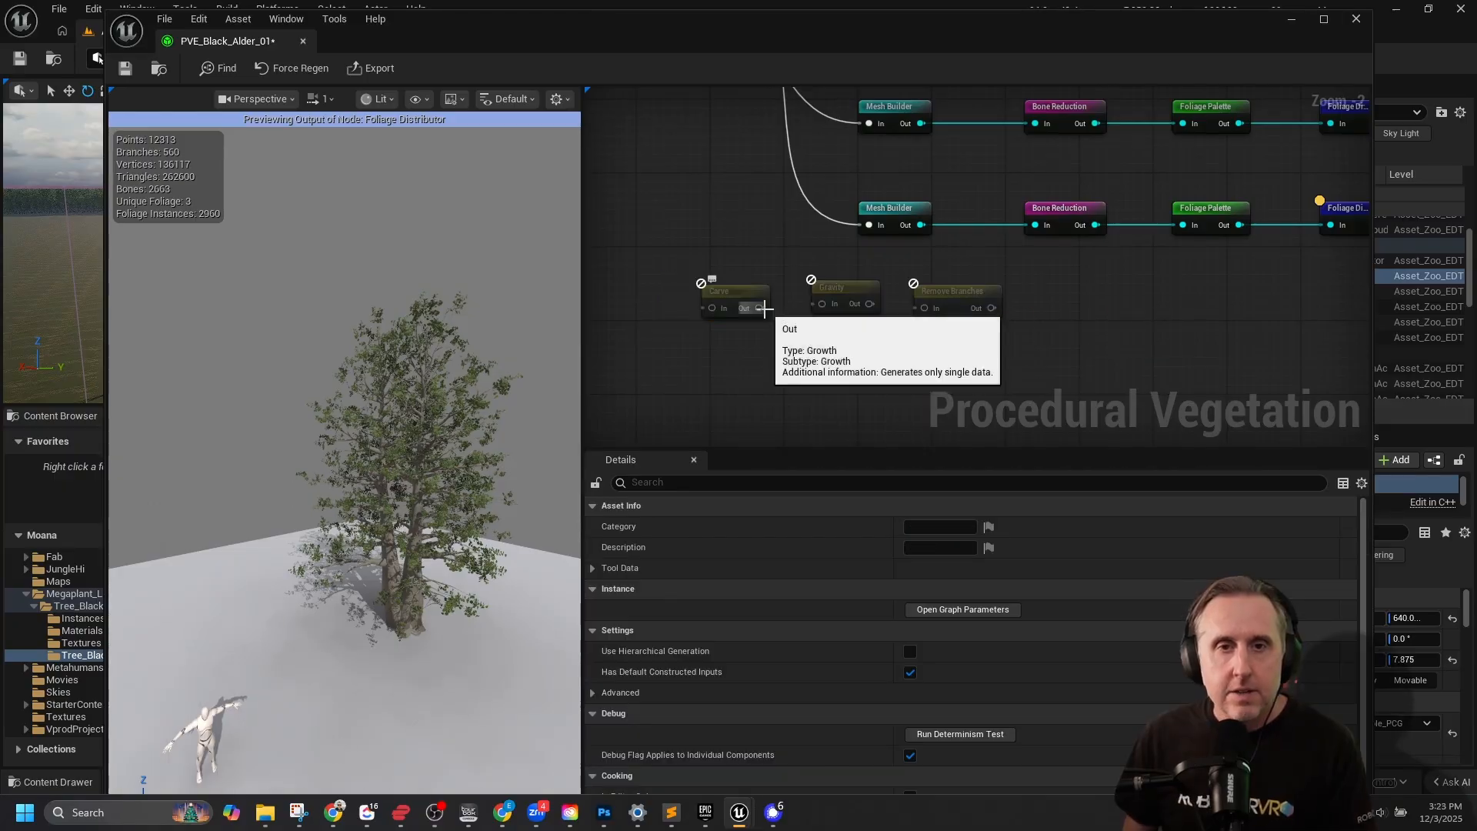
Wire the preset loader's fourth output through Carve, Gravity and Remove Branches into the duplicated chain's Mesh Builder.
scroll(774, 309, "up", 2)
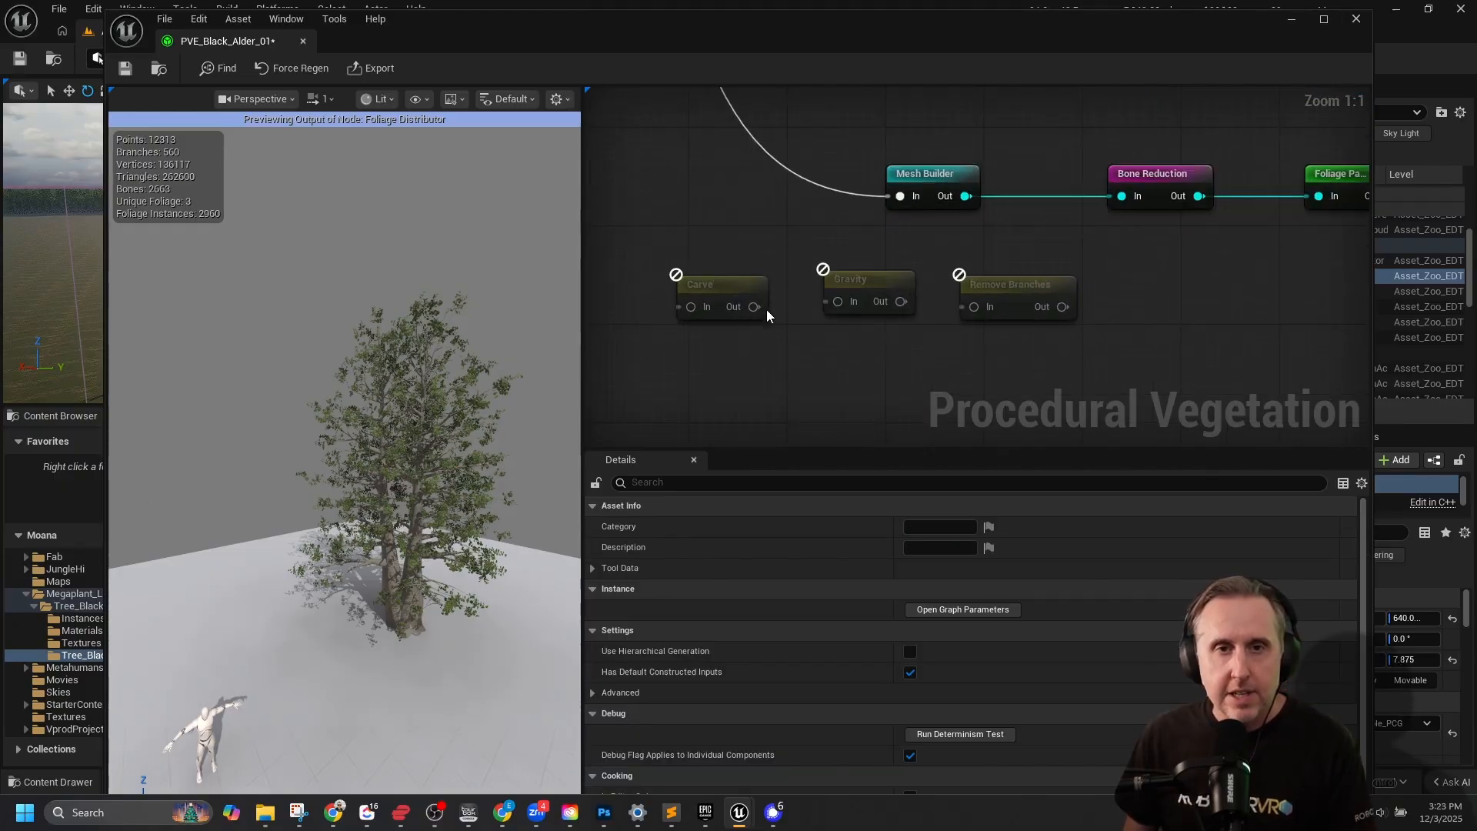
left_click_drag(755, 306, 906, 199)
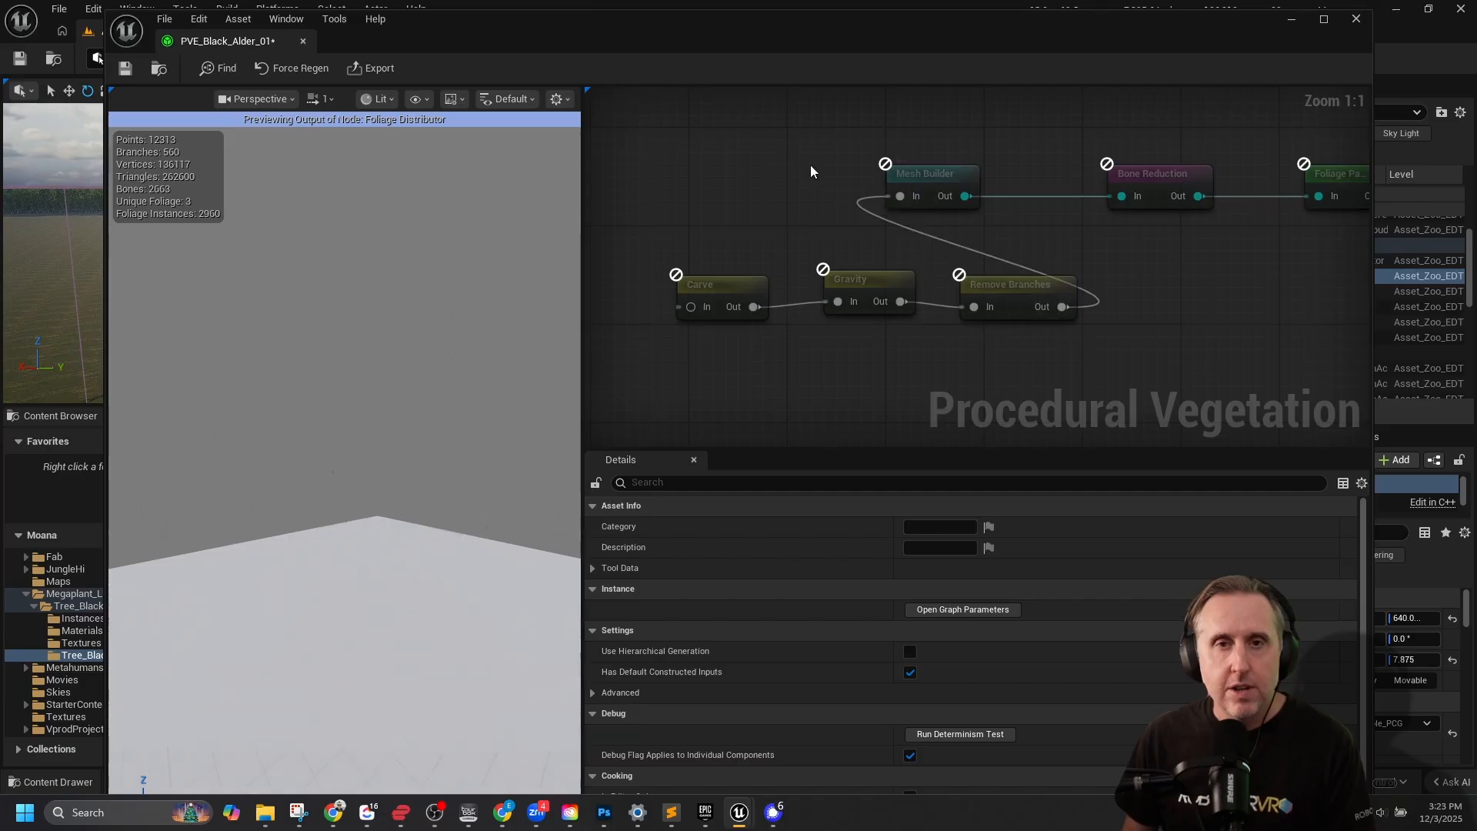
scroll(811, 164, "down", 4)
right_click_drag(811, 164, 913, 287)
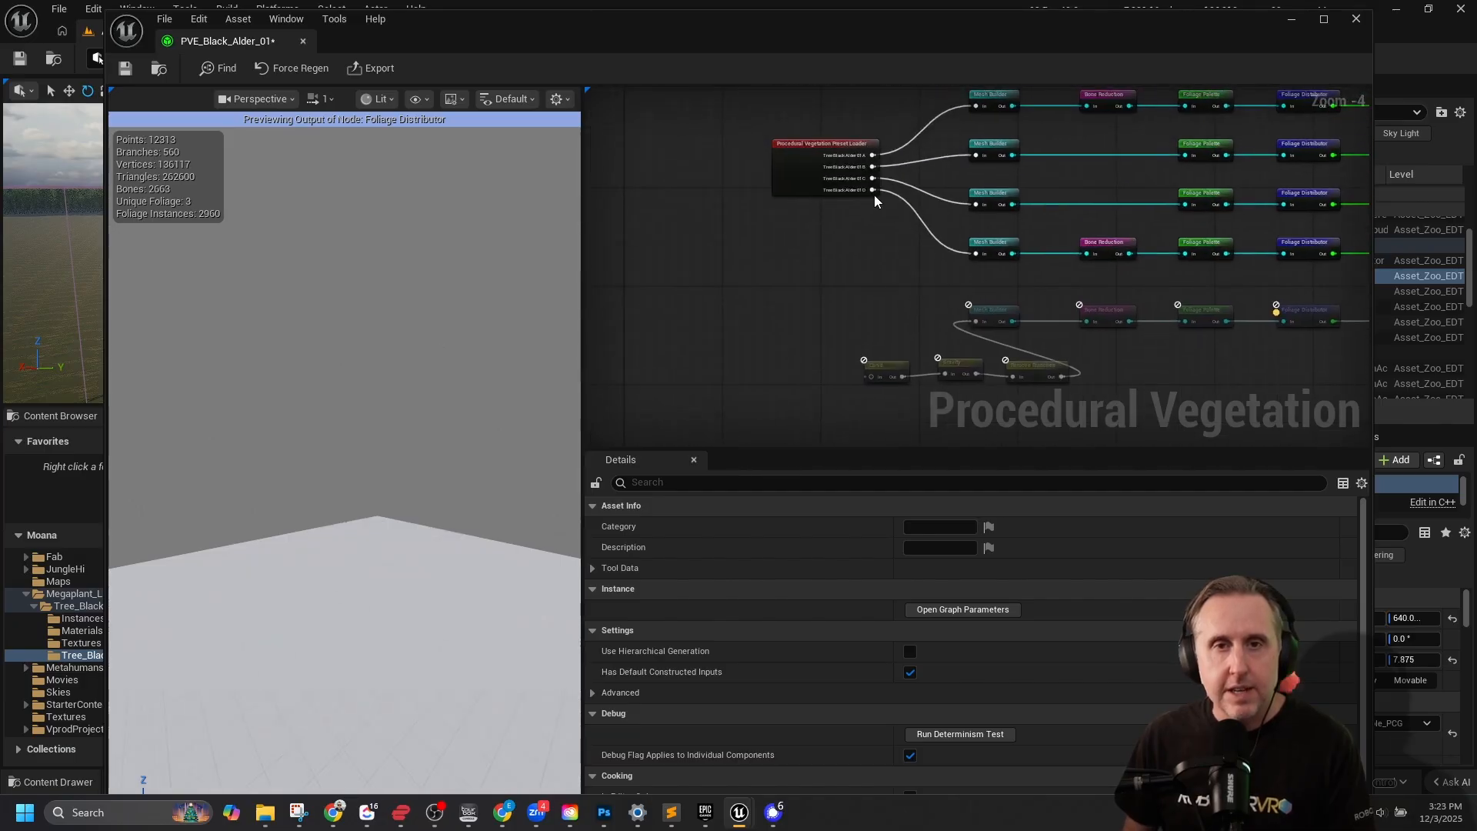
left_click_drag(873, 190, 870, 377)
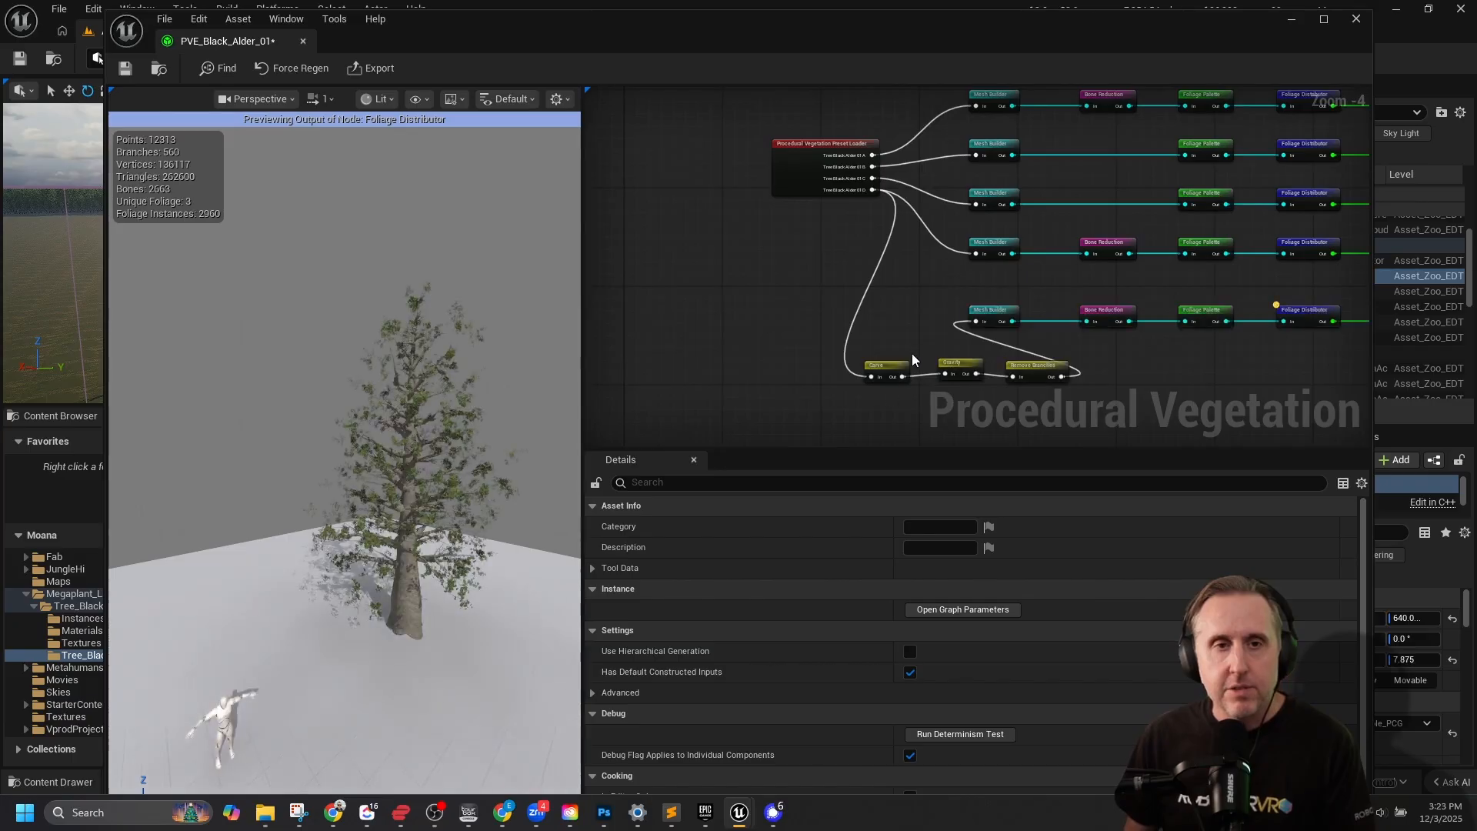
Try out the Carve node's amount with the Length from root basis and return it to 0.0.
scroll(917, 341, "up", 4)
right_click_drag(921, 357, 896, 215)
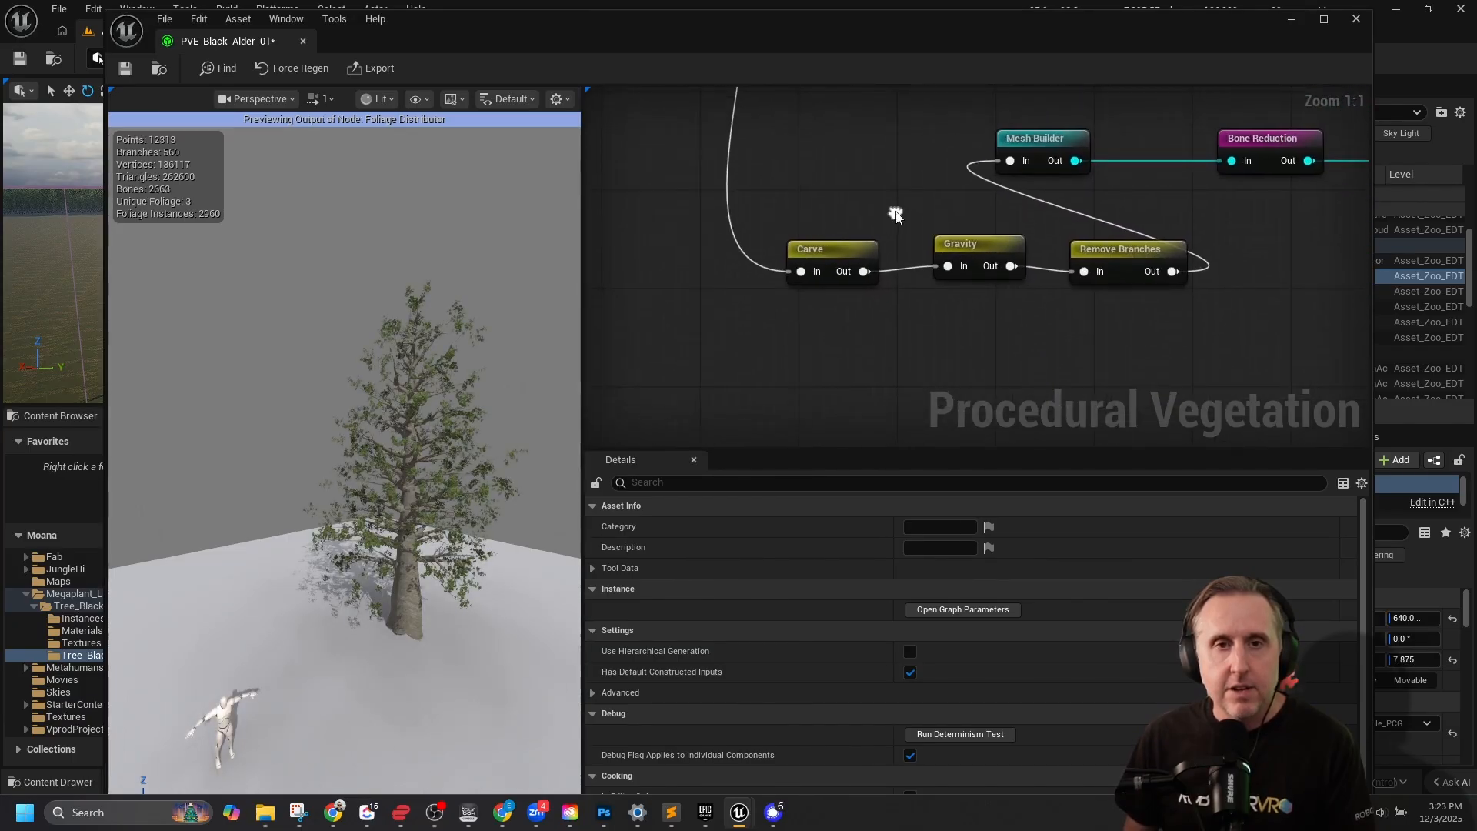
left_click(833, 248)
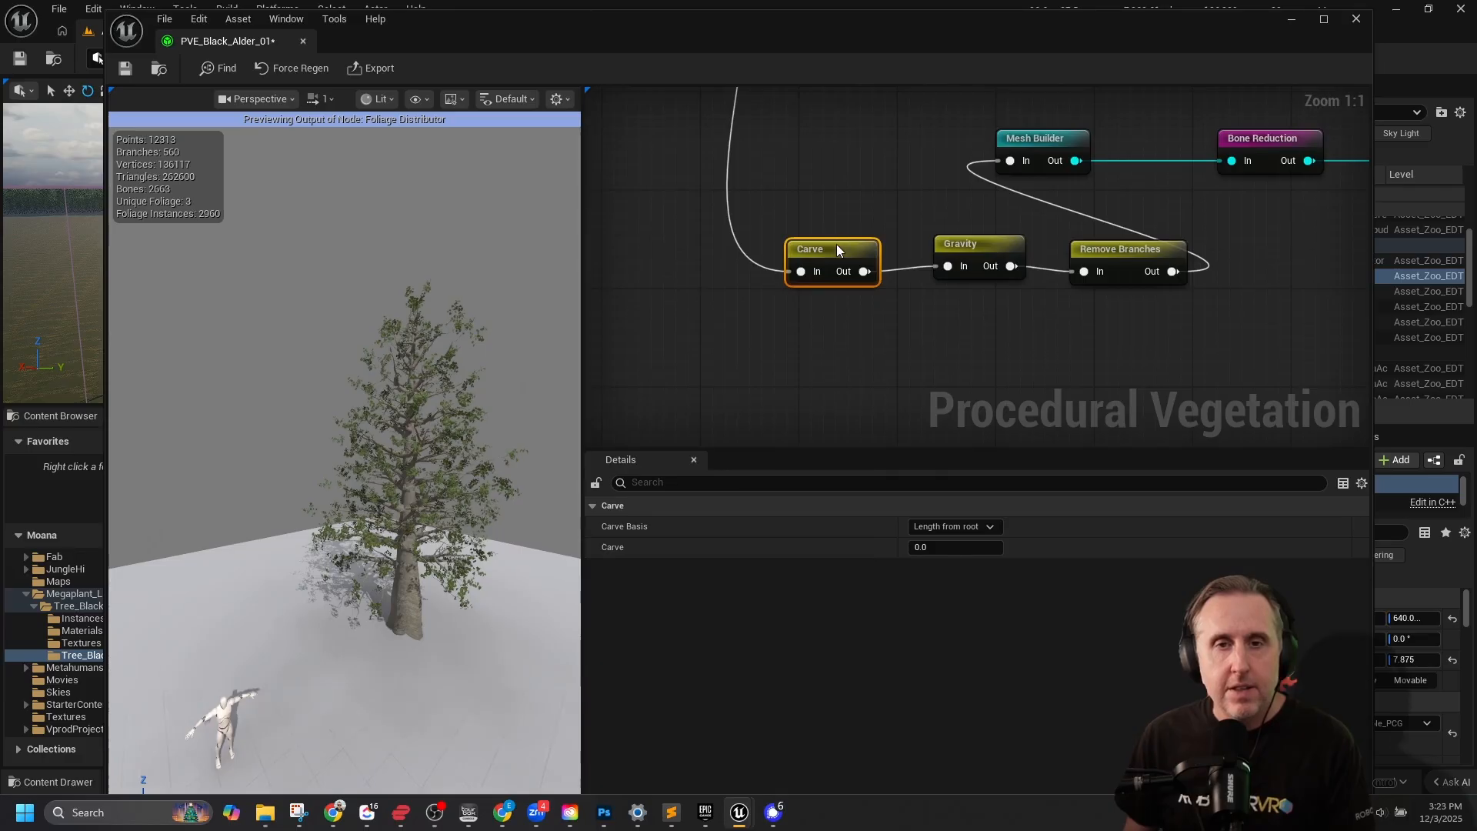
mouse_move(924, 547)
left_mouse_down()
mouse_move(947, 548)
mouse_move(916, 547)
left_mouse_up()
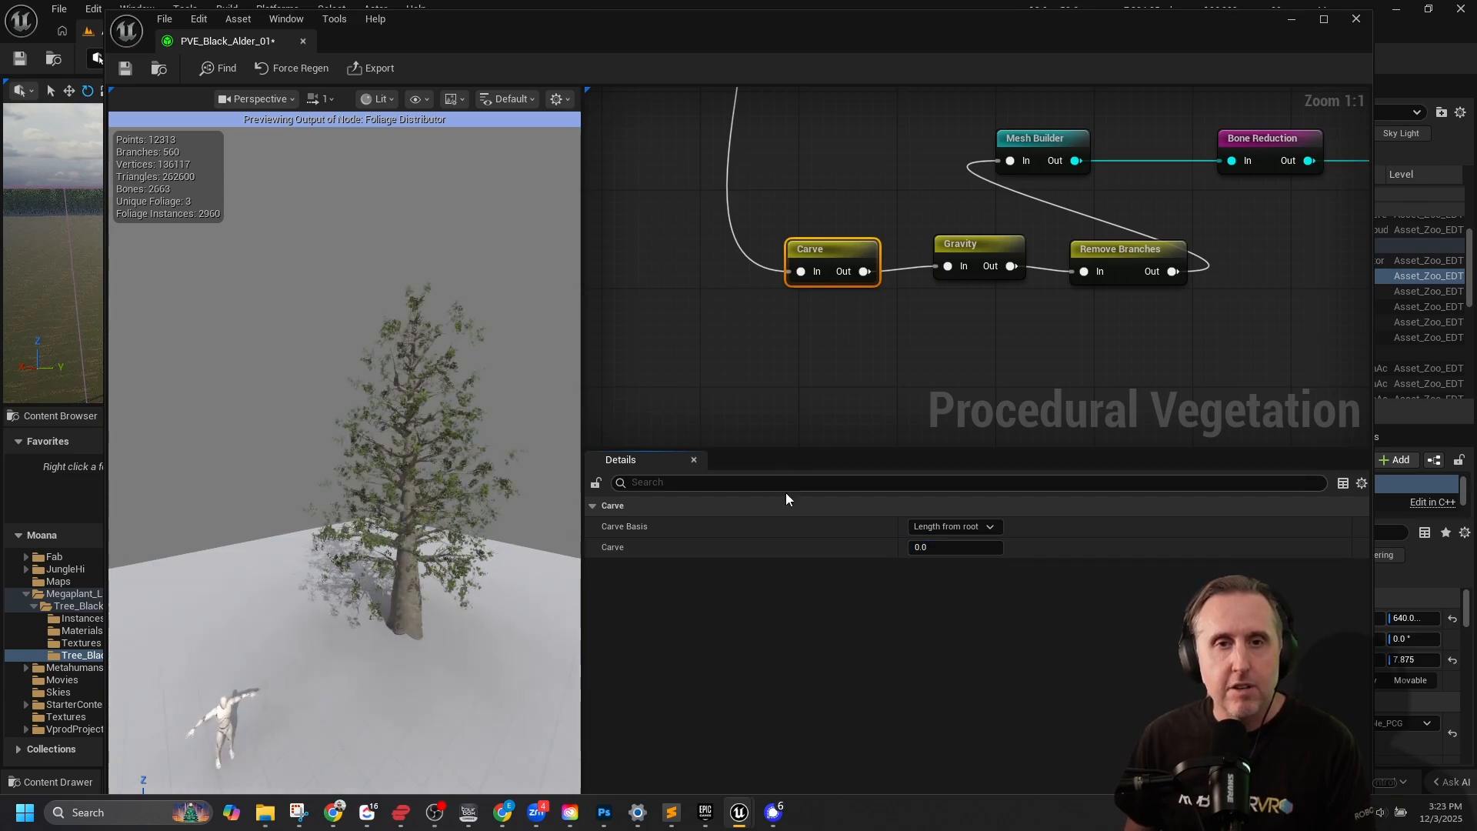
Set the Gravity node's strength to 0.6264 and inspect the drooping branches up close.
left_click(985, 247)
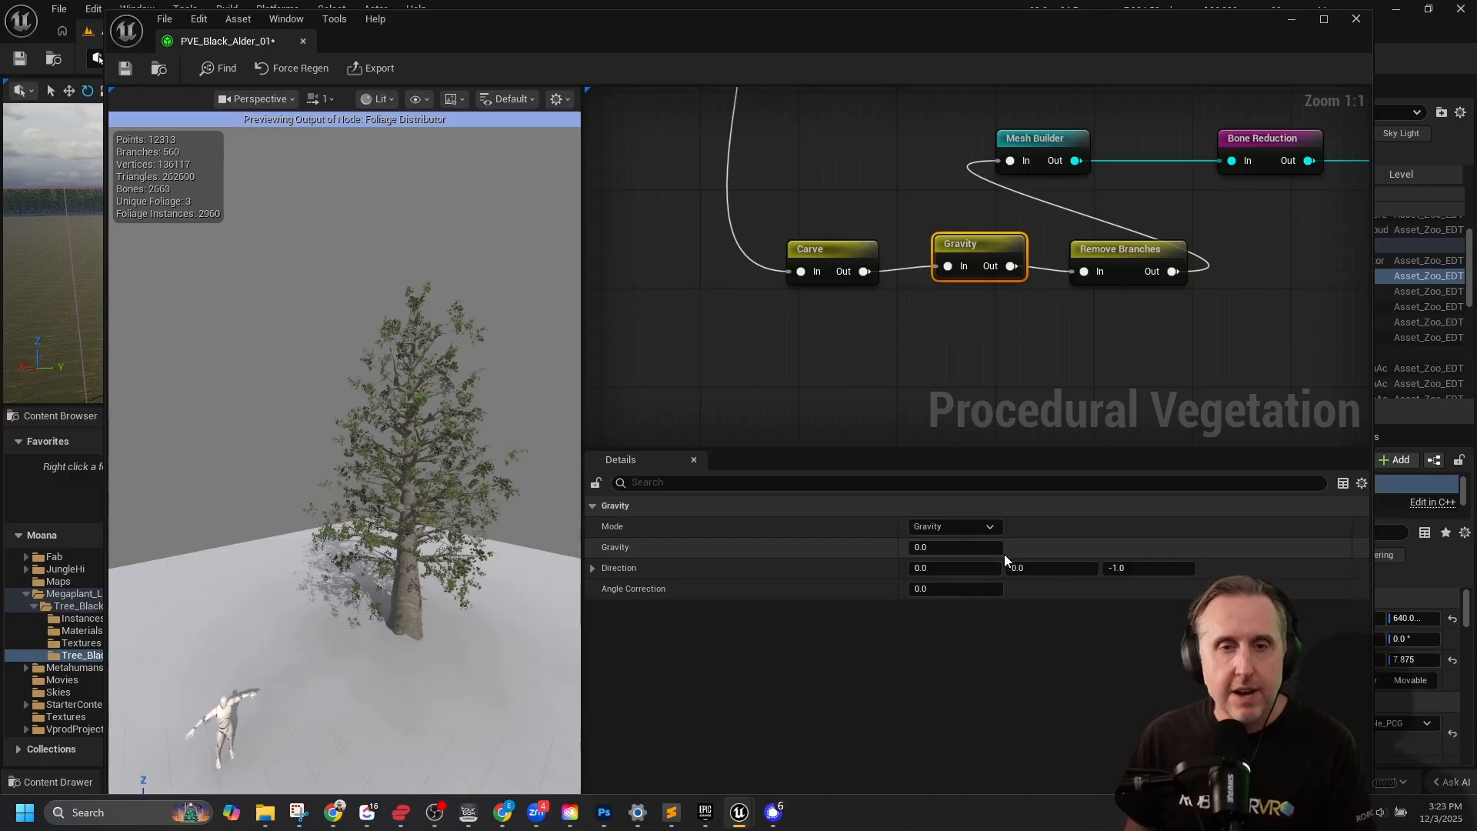
mouse_move(939, 548)
left_mouse_down()
mouse_move(954, 548)
mouse_move(912, 547)
mouse_move(965, 549)
left_mouse_up()
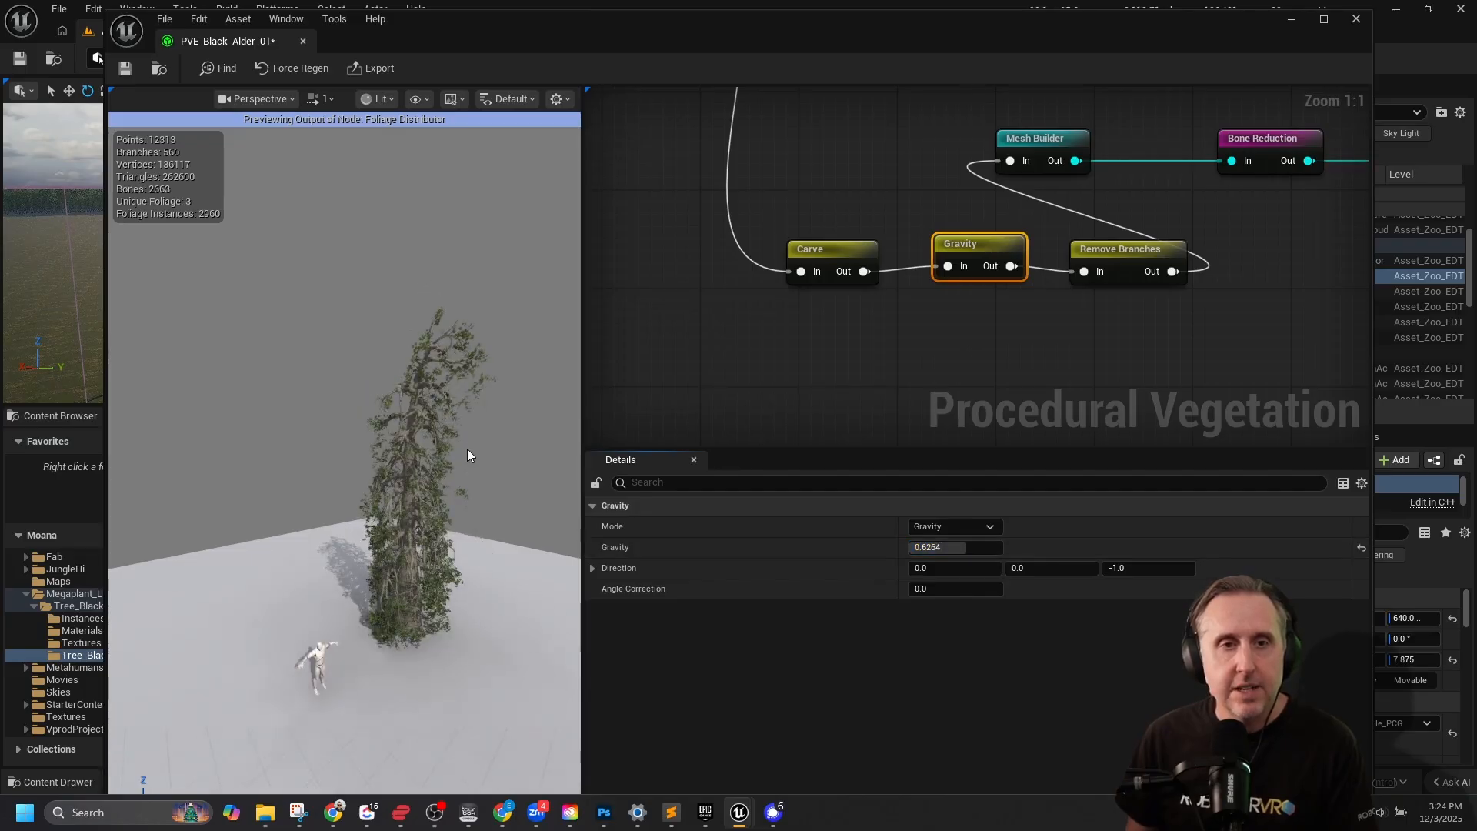
right_click_drag(468, 449, 500, 458)
key("w")
key("s")
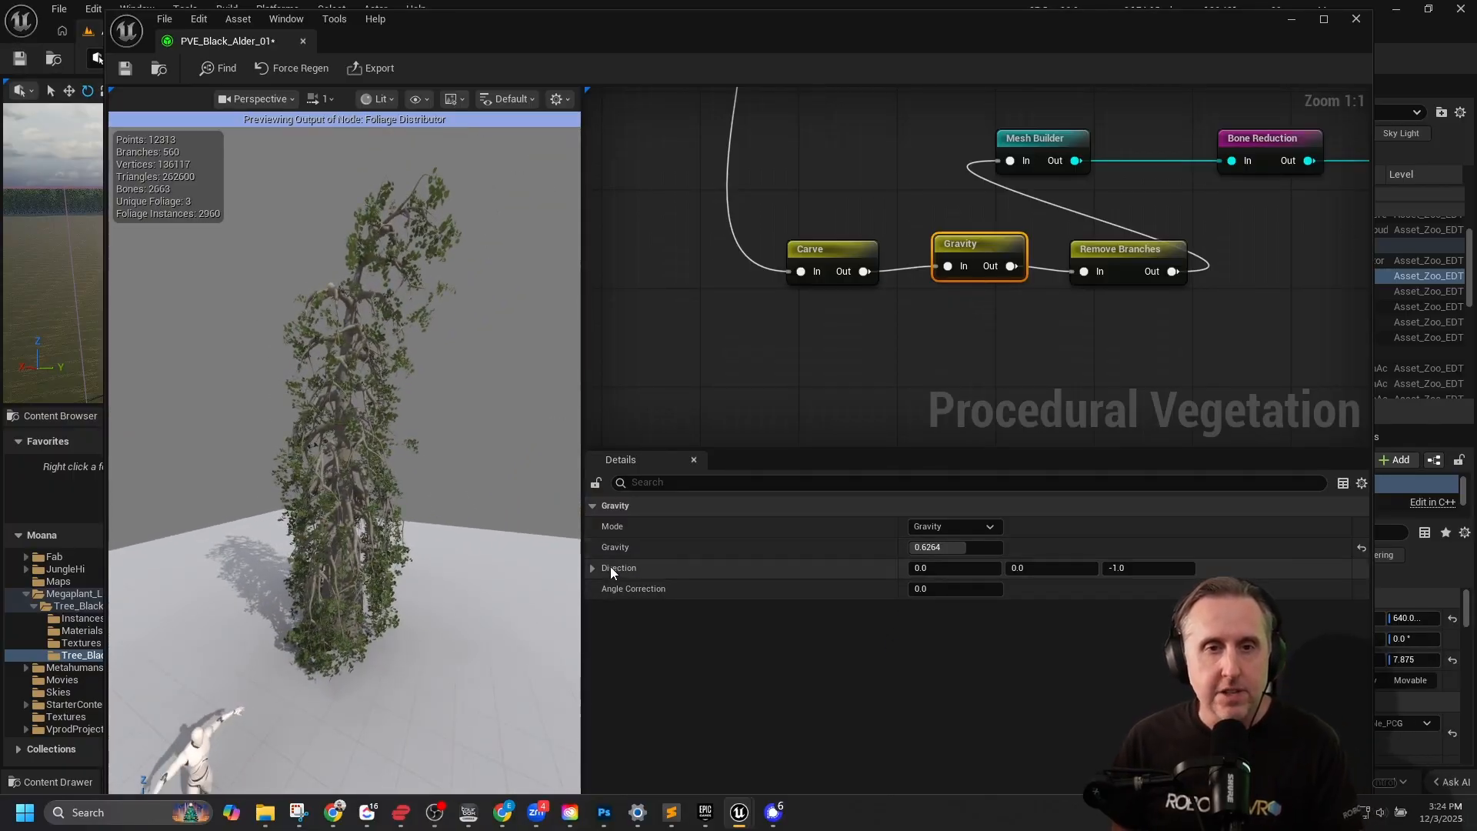
Try out the Remove Branches threshold with the Length basis and return it to 0.0.
left_click(1096, 248)
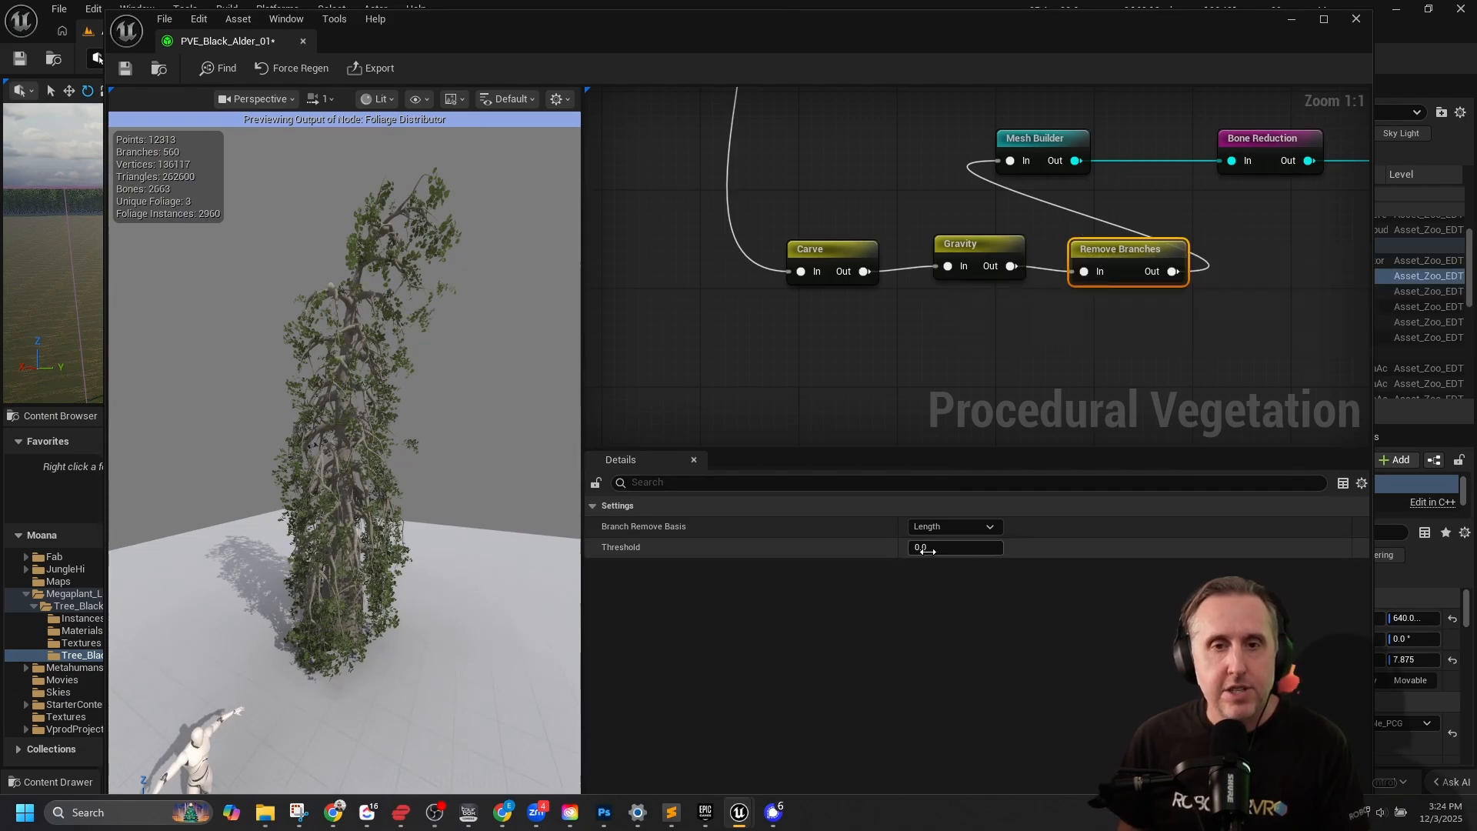
mouse_move(927, 549)
left_mouse_down()
mouse_move(992, 548)
mouse_move(940, 546)
left_mouse_up()
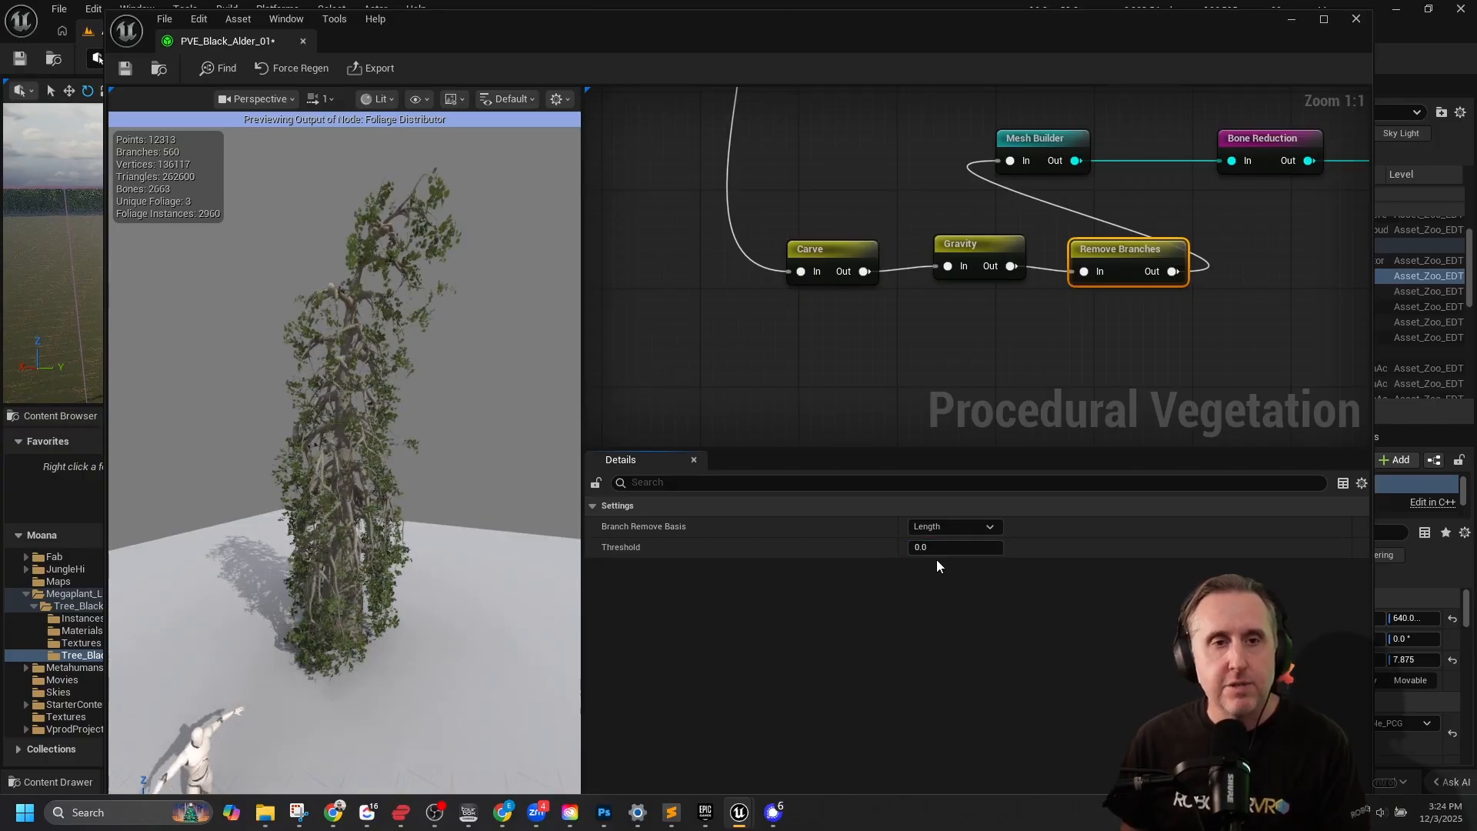
Feed the Carve node from the preset loader's first output and re-enable the Carve, Gravity and Remove Branches nodes.
scroll(1077, 334, "down", 4)
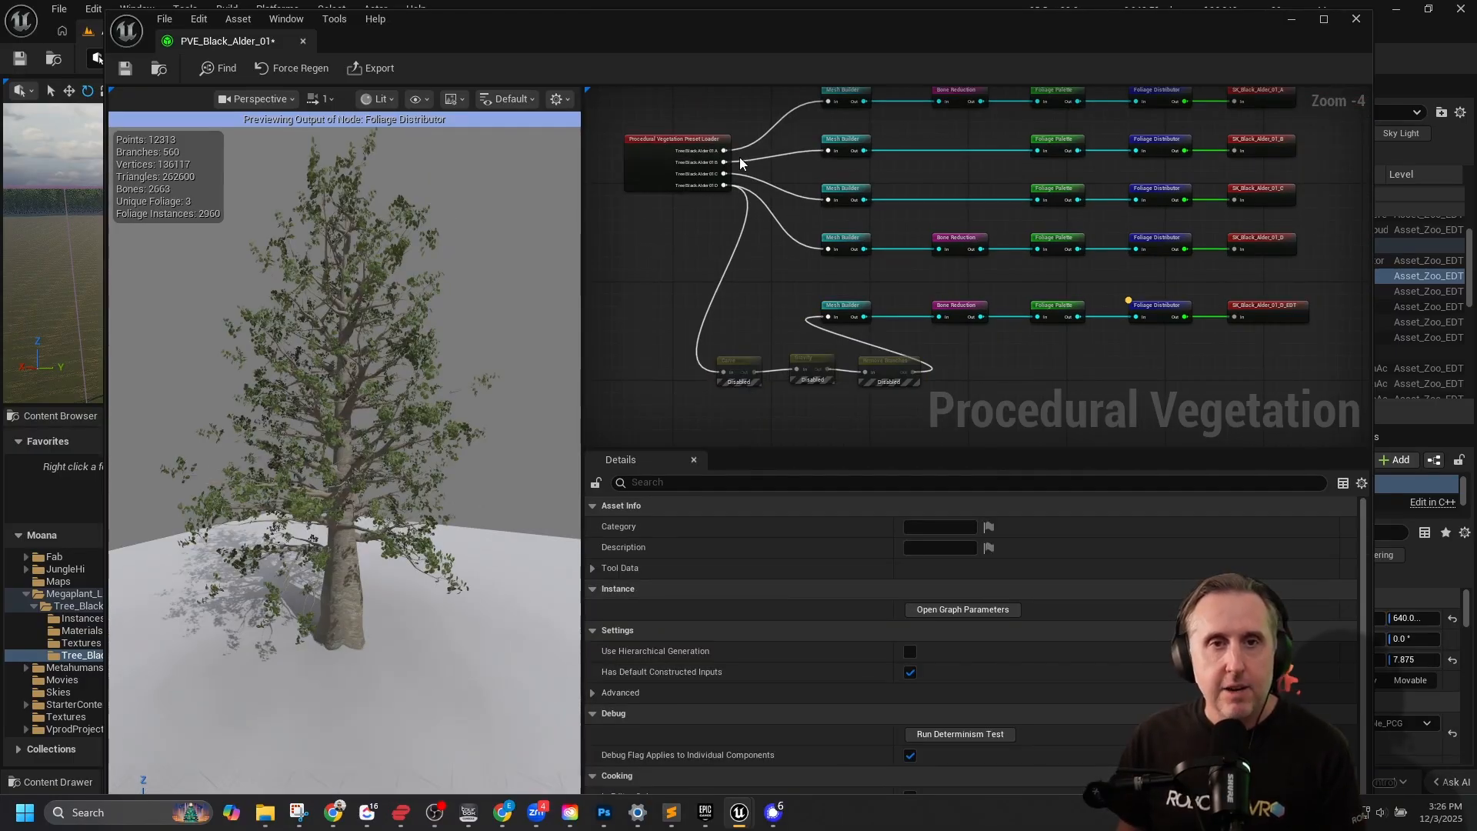
left_click_drag(724, 151, 727, 372)
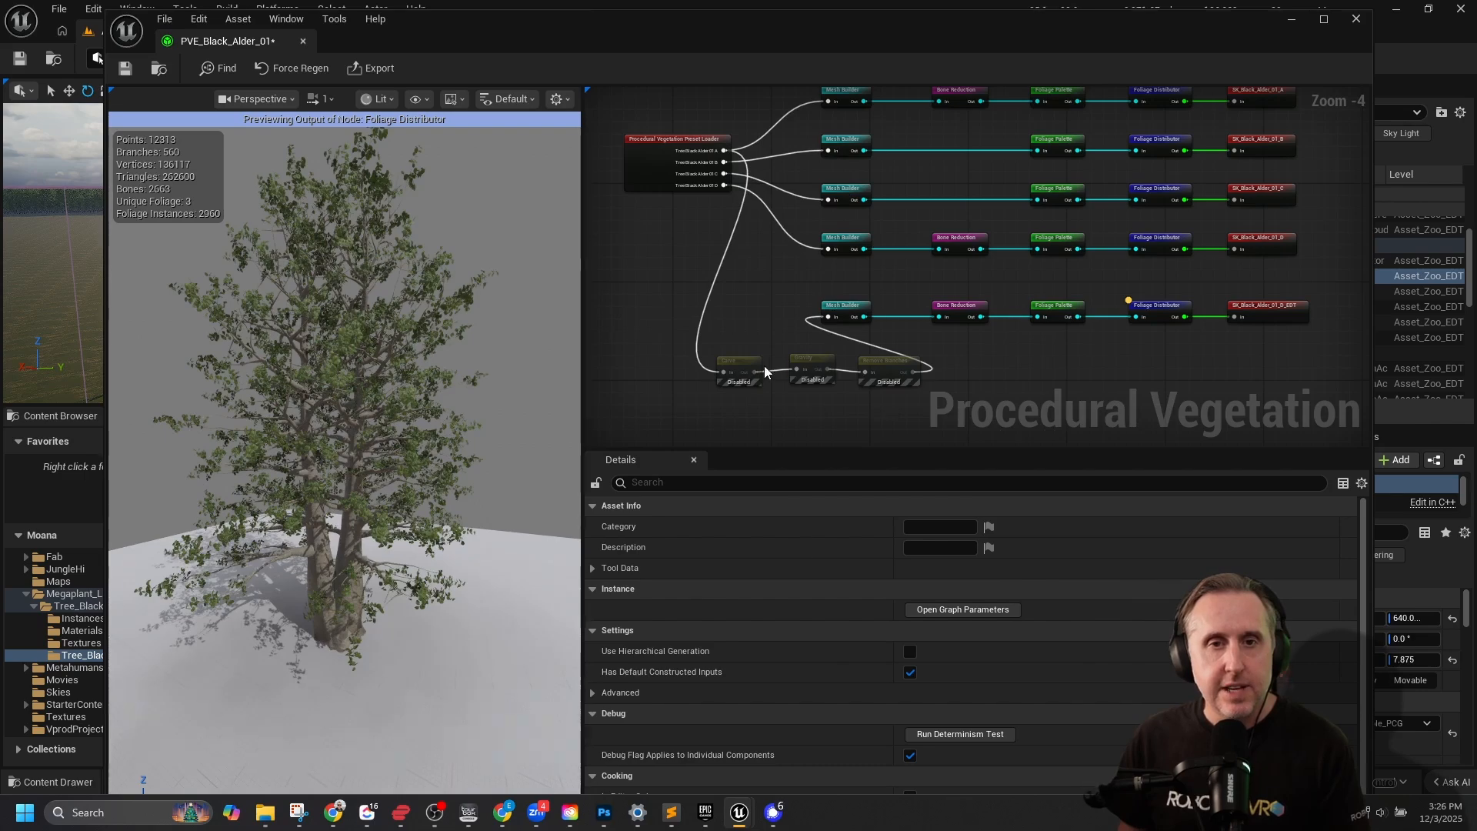
right_click(821, 373)
left_click(821, 377)
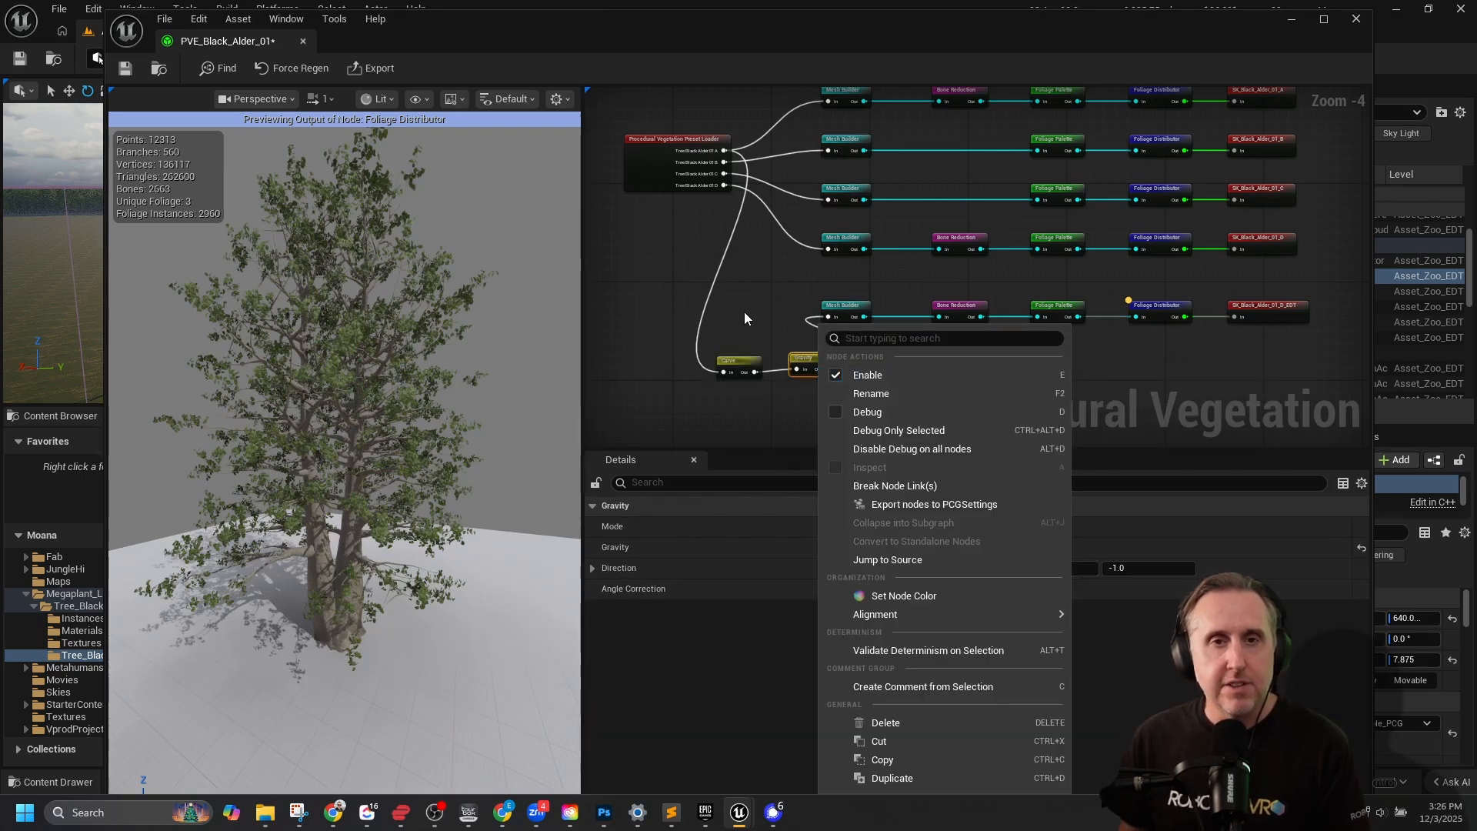
left_click(775, 281)
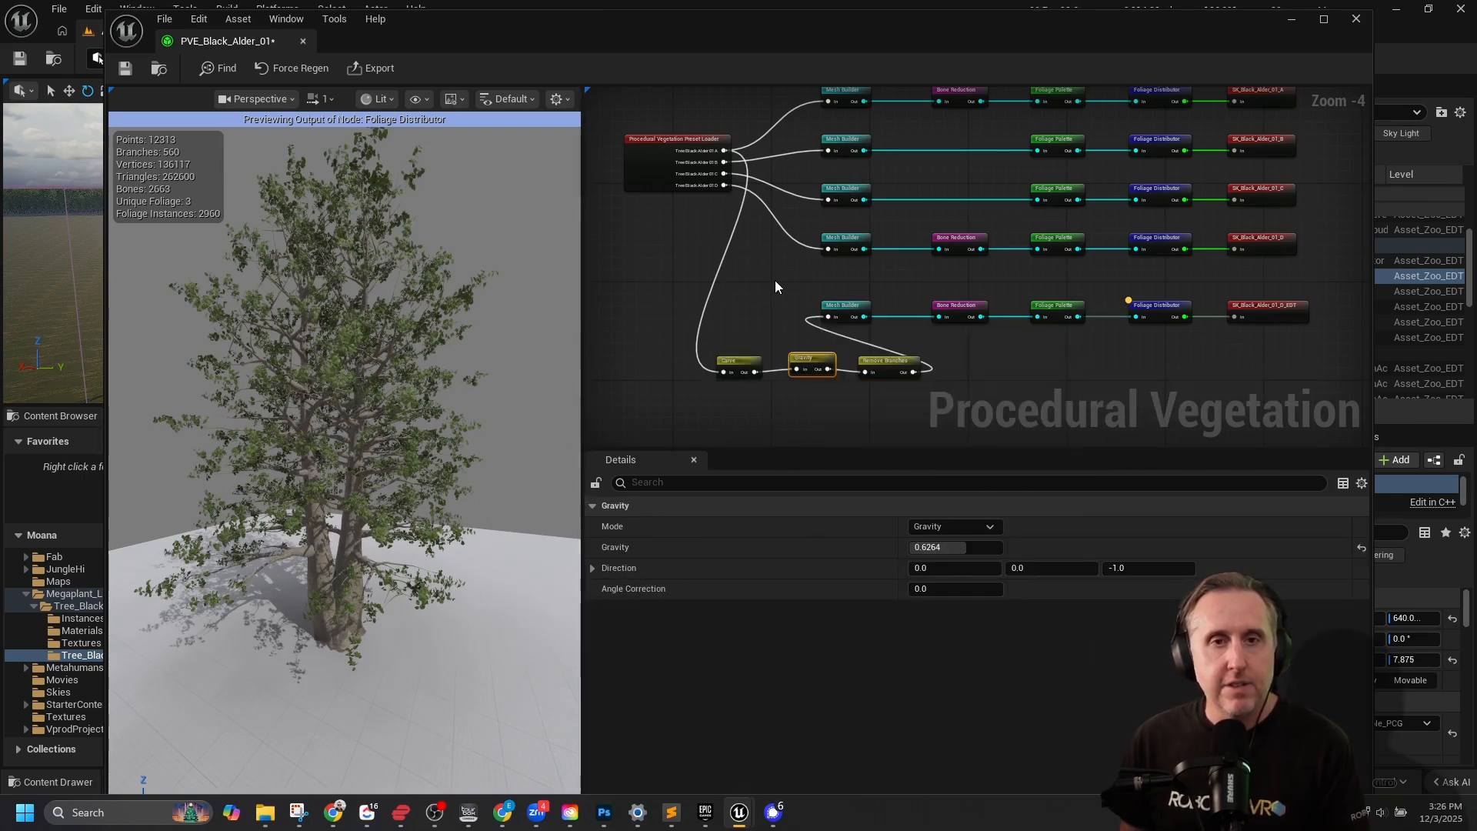
left_click(774, 280)
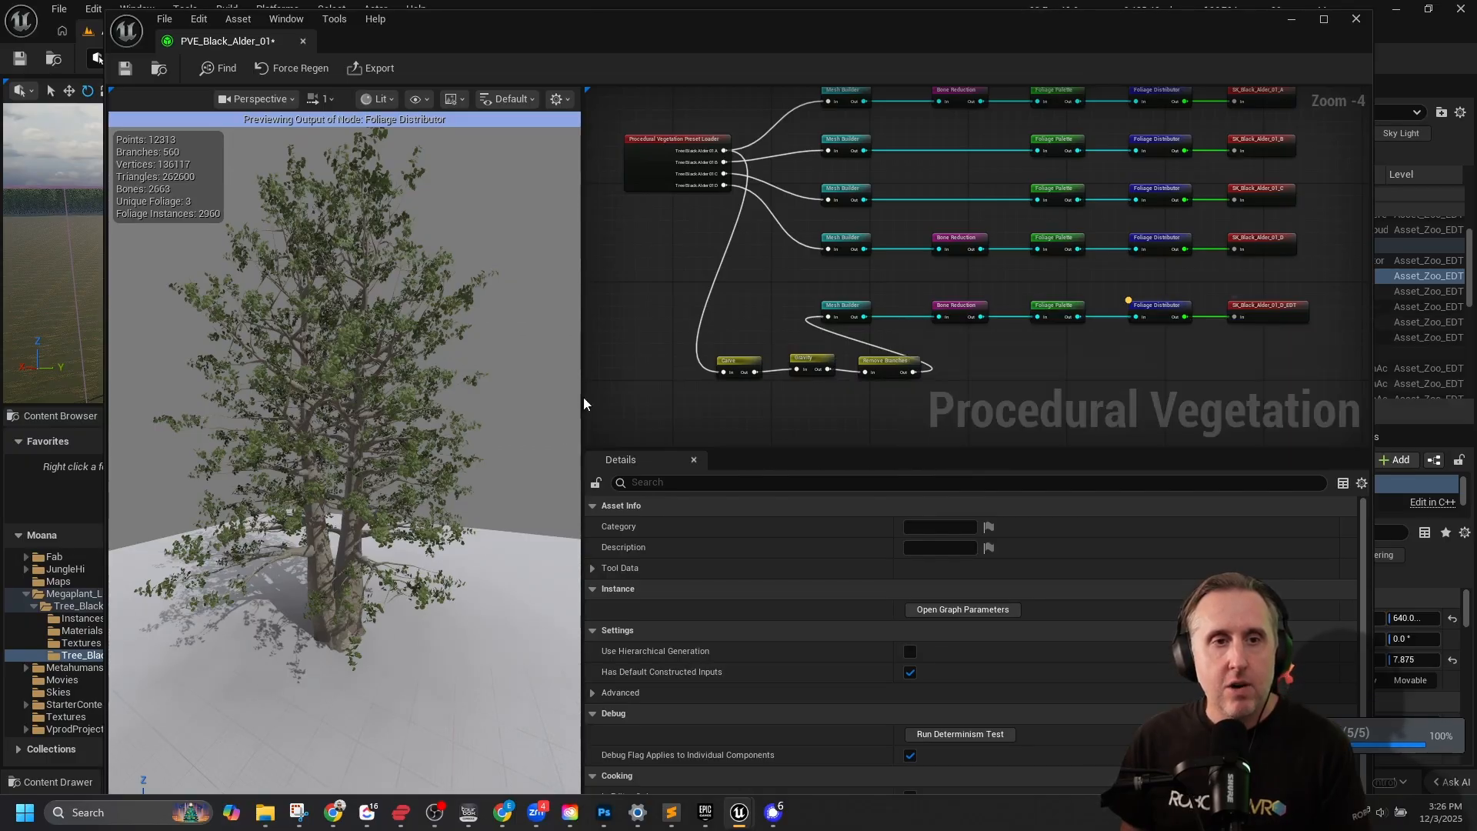
Set the Gravity node's strength to 0.4872 and bring the whole node graph into view.
scroll(818, 364, "up", 3)
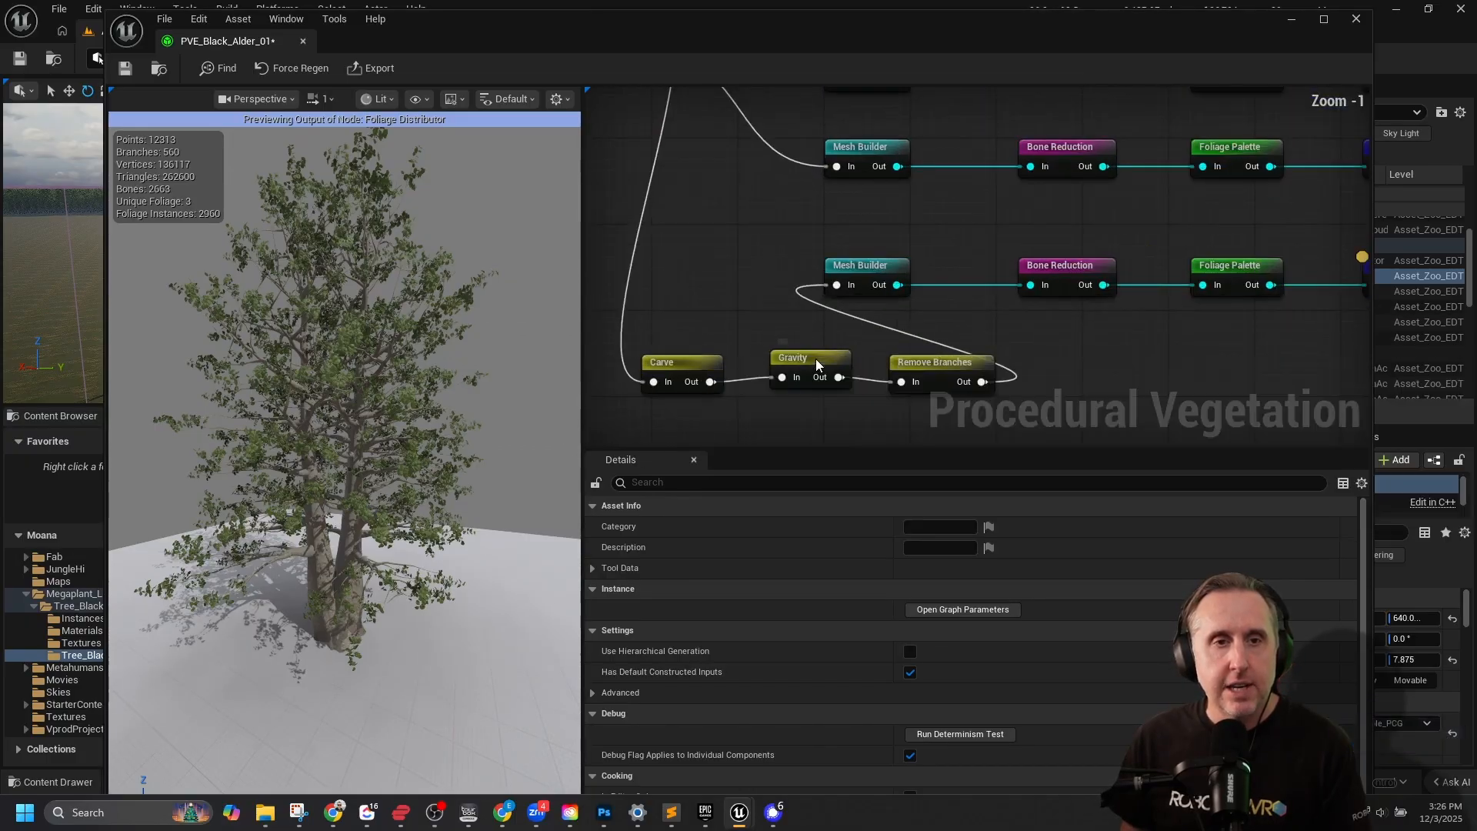
left_click(804, 365)
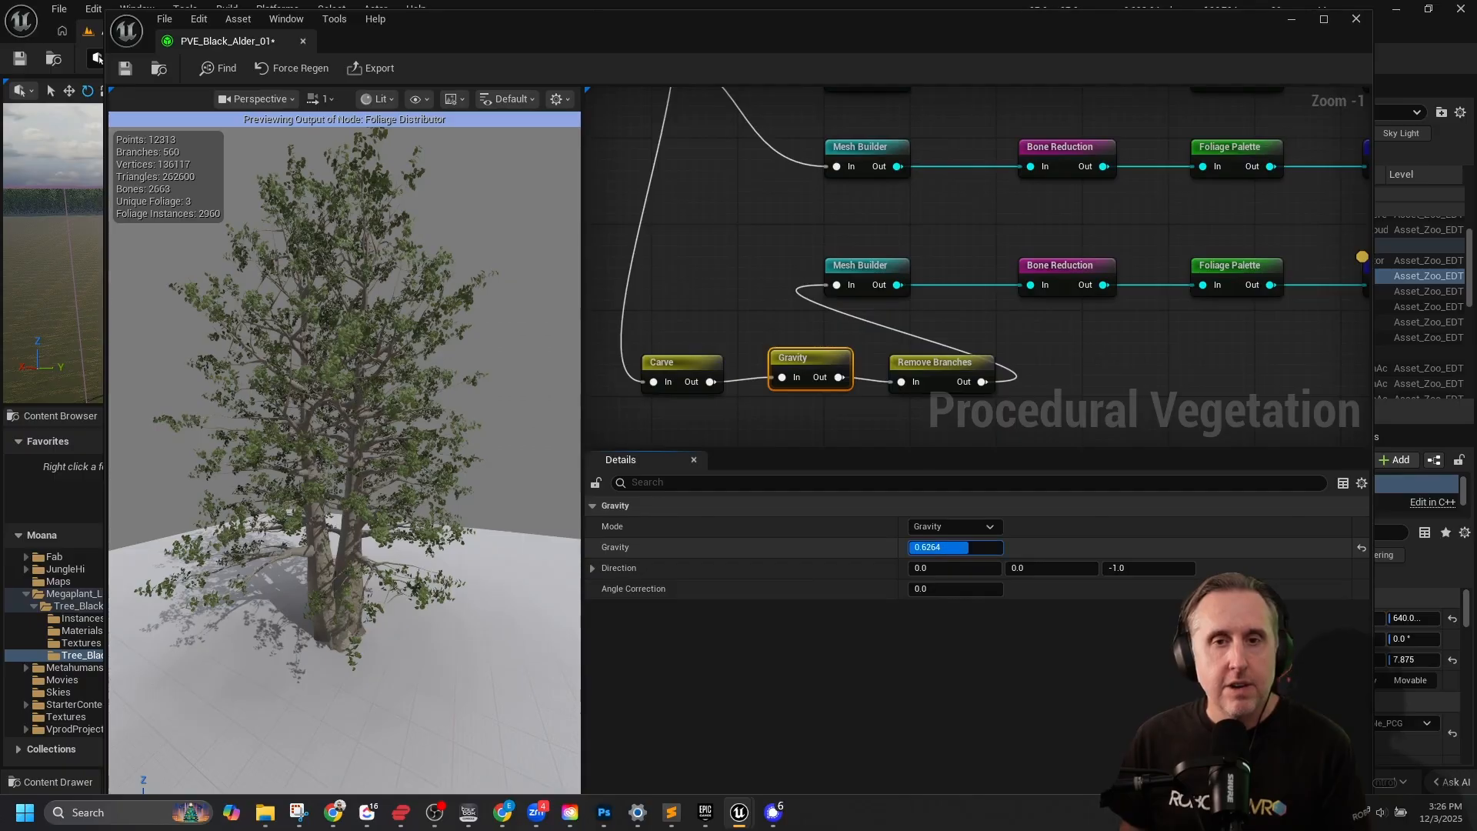
mouse_move(934, 547)
left_mouse_down()
mouse_move(957, 549)
mouse_move(941, 549)
left_mouse_up()
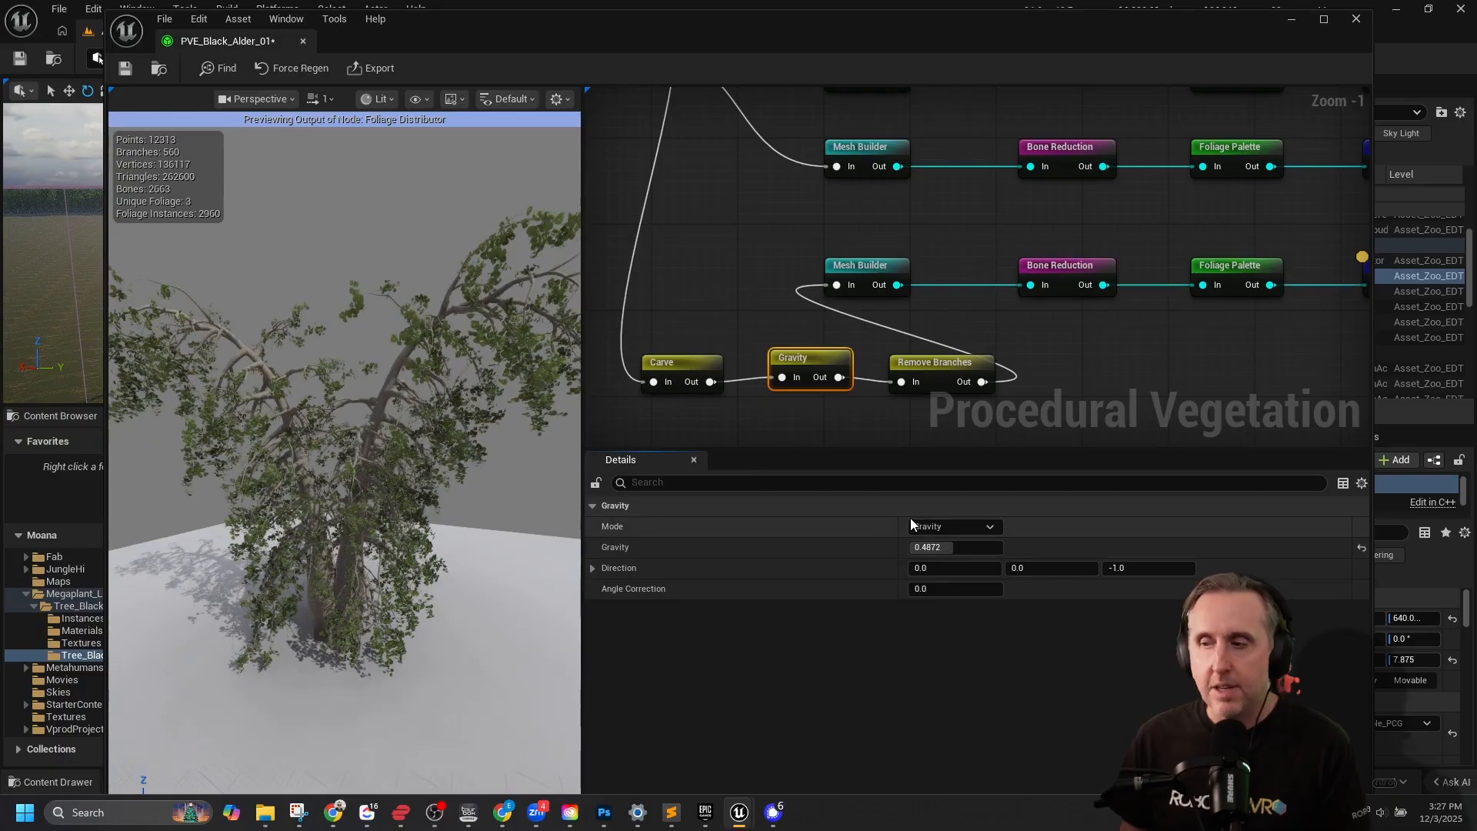
scroll(1159, 313, "down", 3)
scroll(1157, 312, "down", 2)
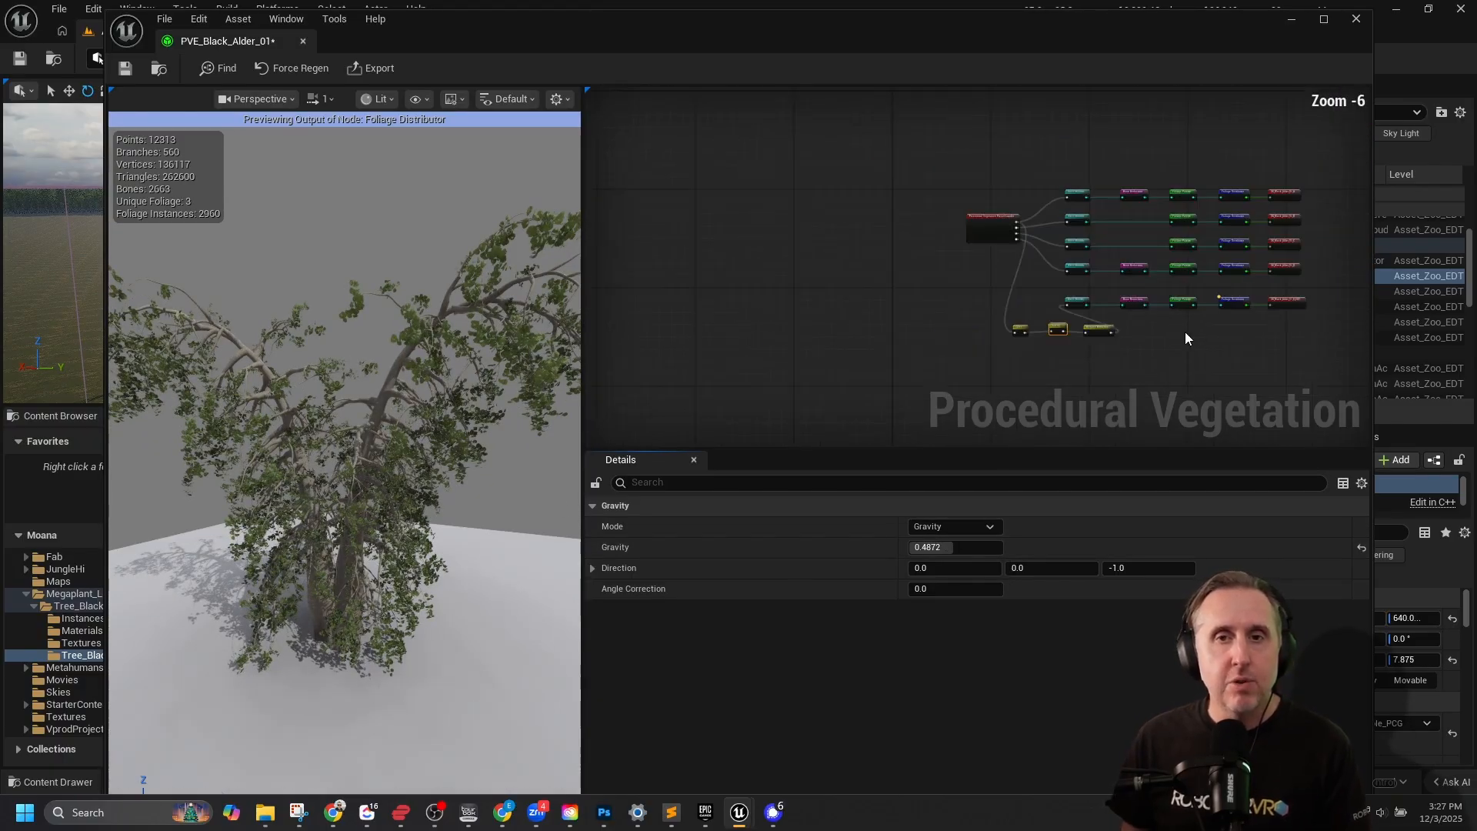
Preview the output of the SK_Black_Alder_01_D_EDT export node at the end of the edited branch.
right_click_drag(1185, 330, 1033, 329)
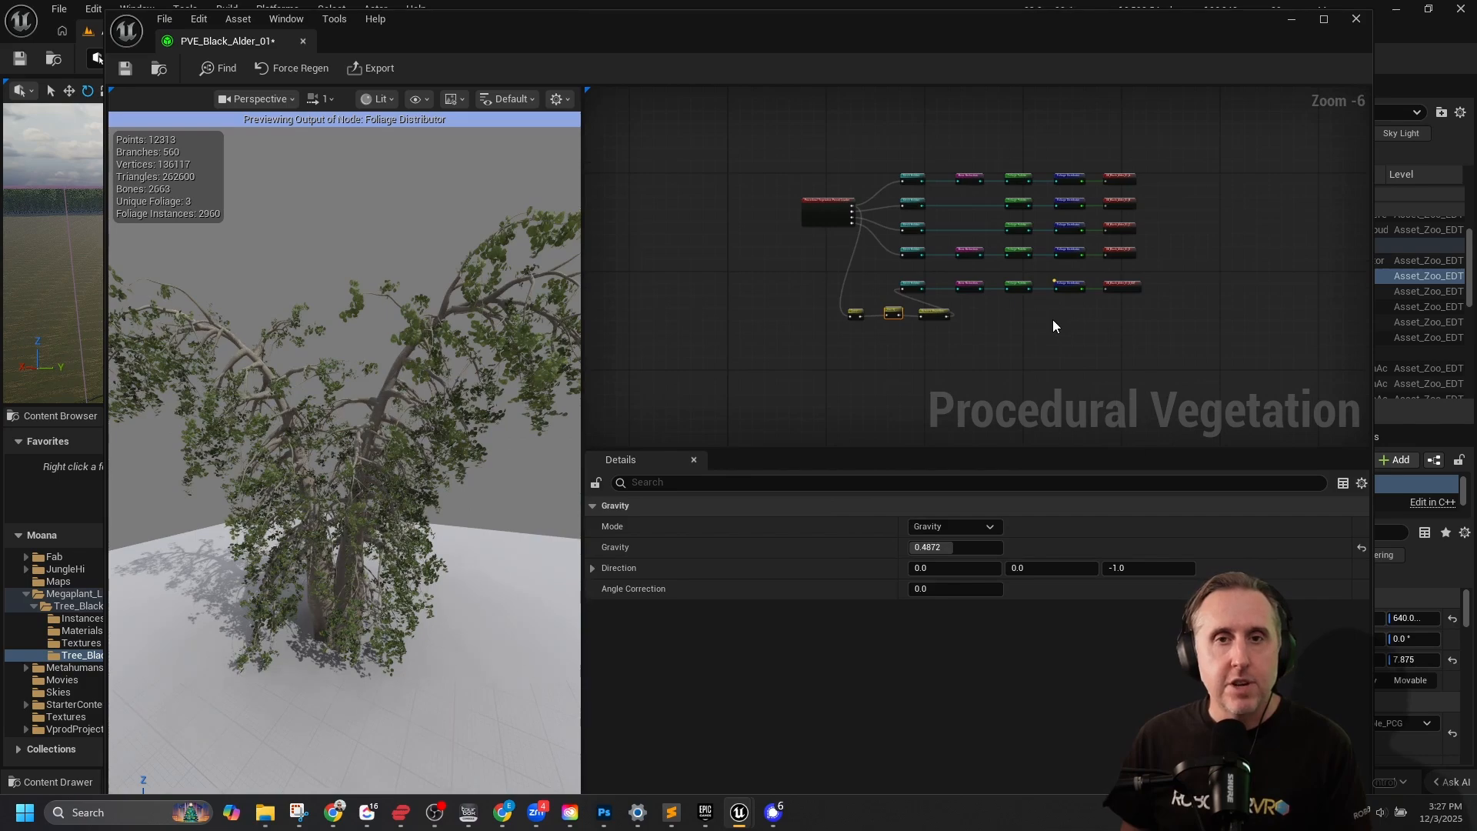
scroll(1052, 320, "up", 2)
left_click(1186, 247)
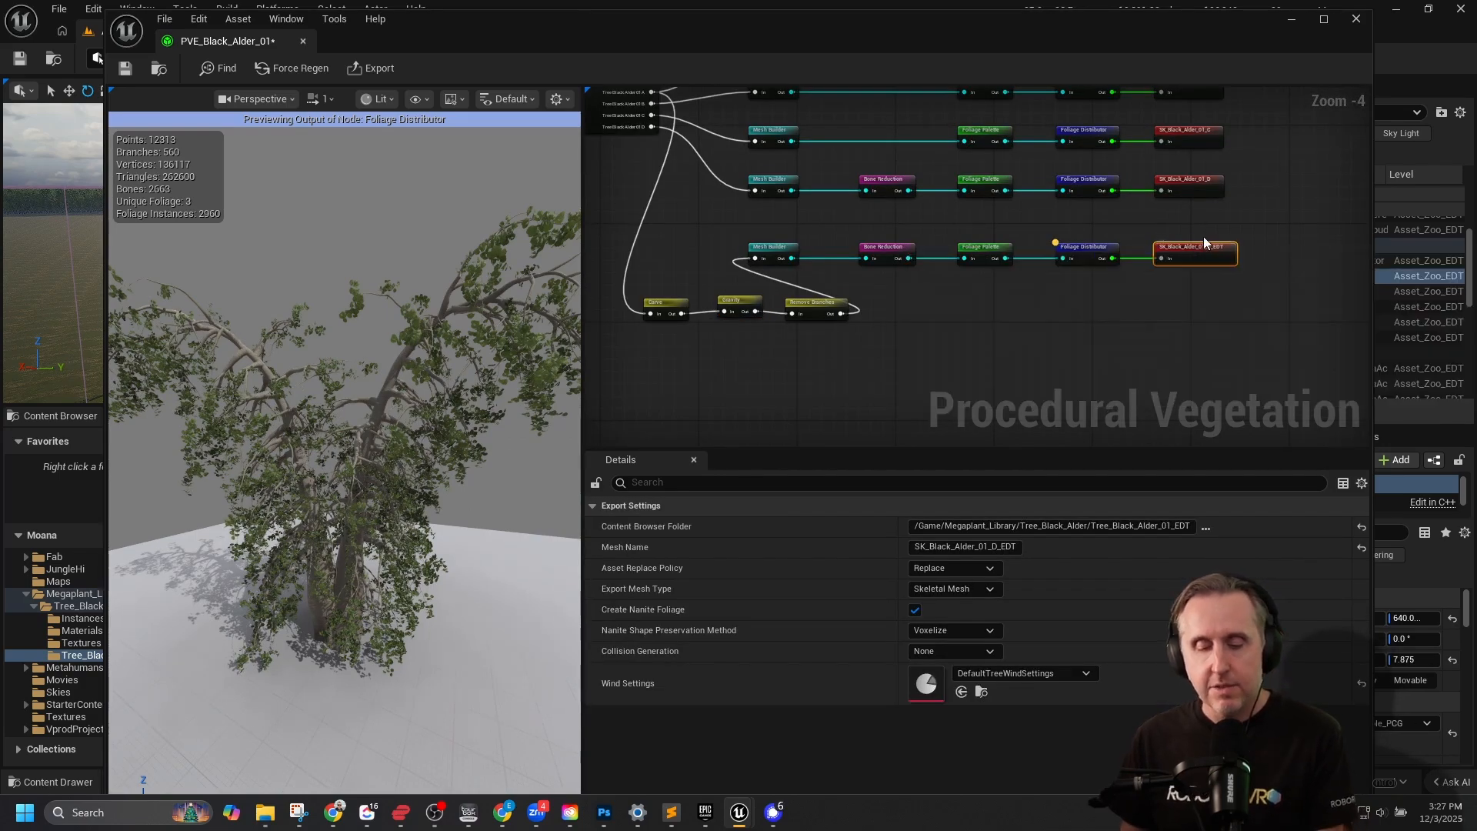
key("a")
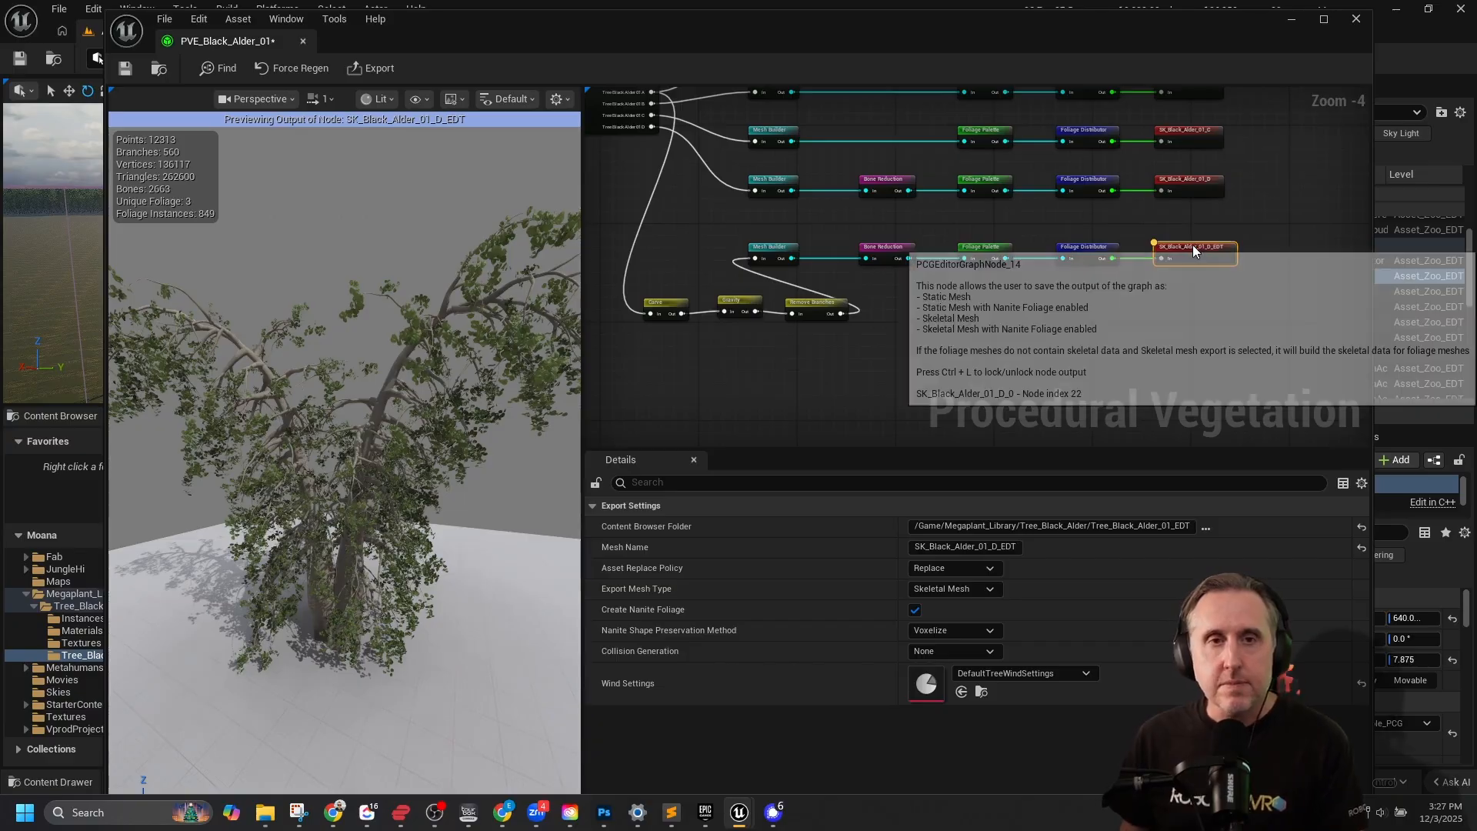
left_click(371, 68)
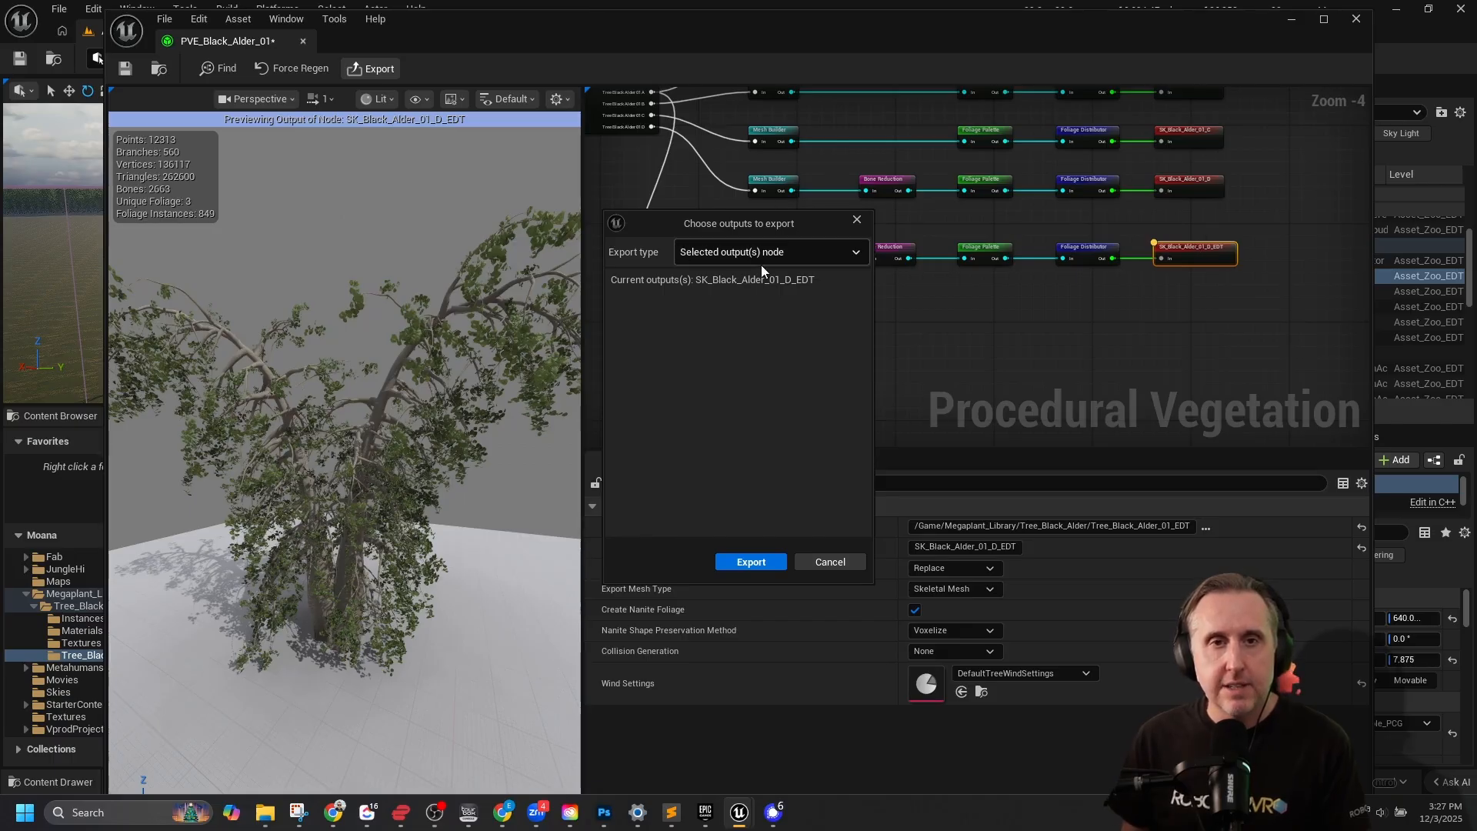
left_click(737, 256)
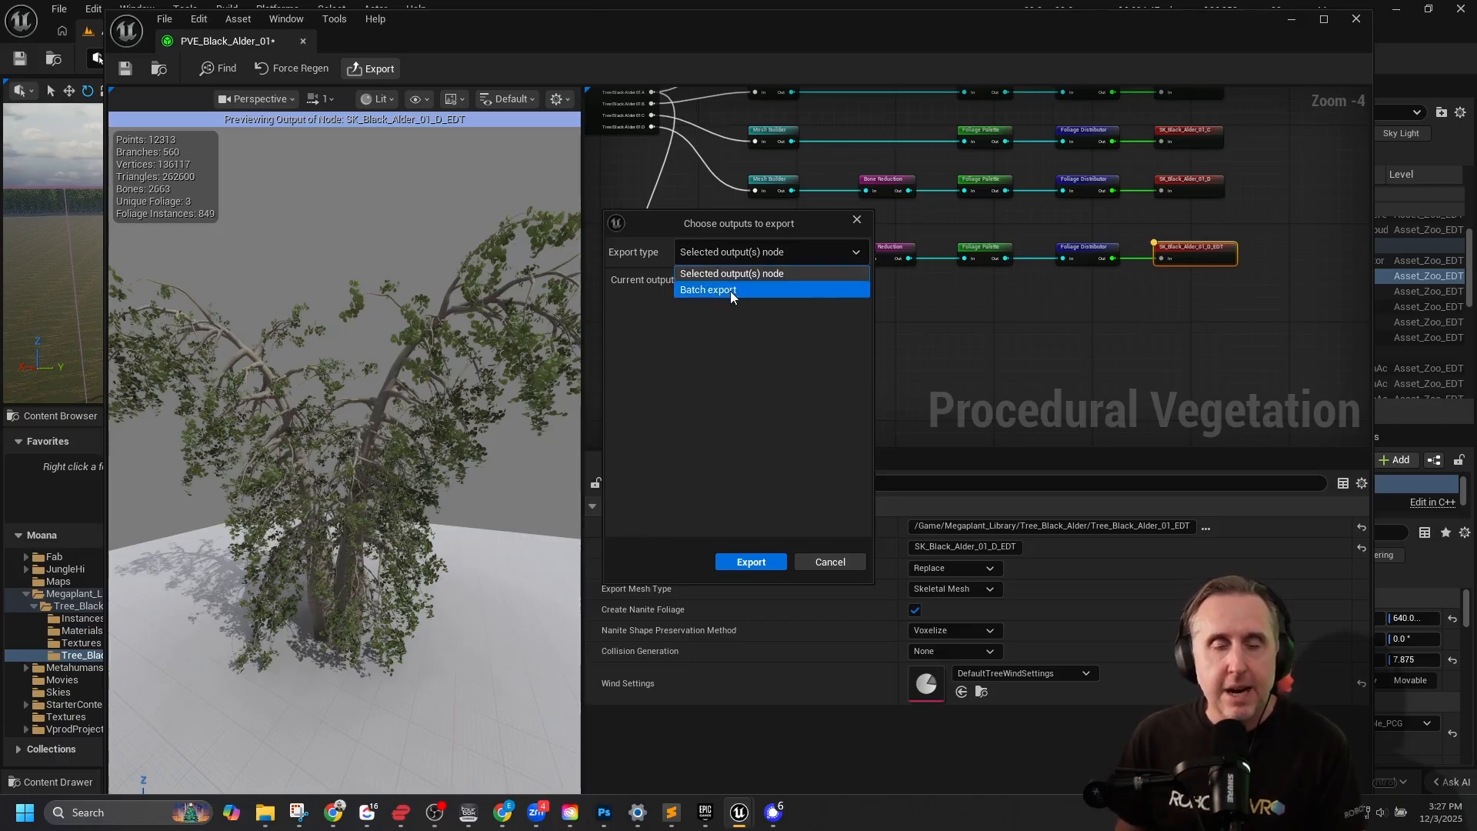
left_click(1254, 229)
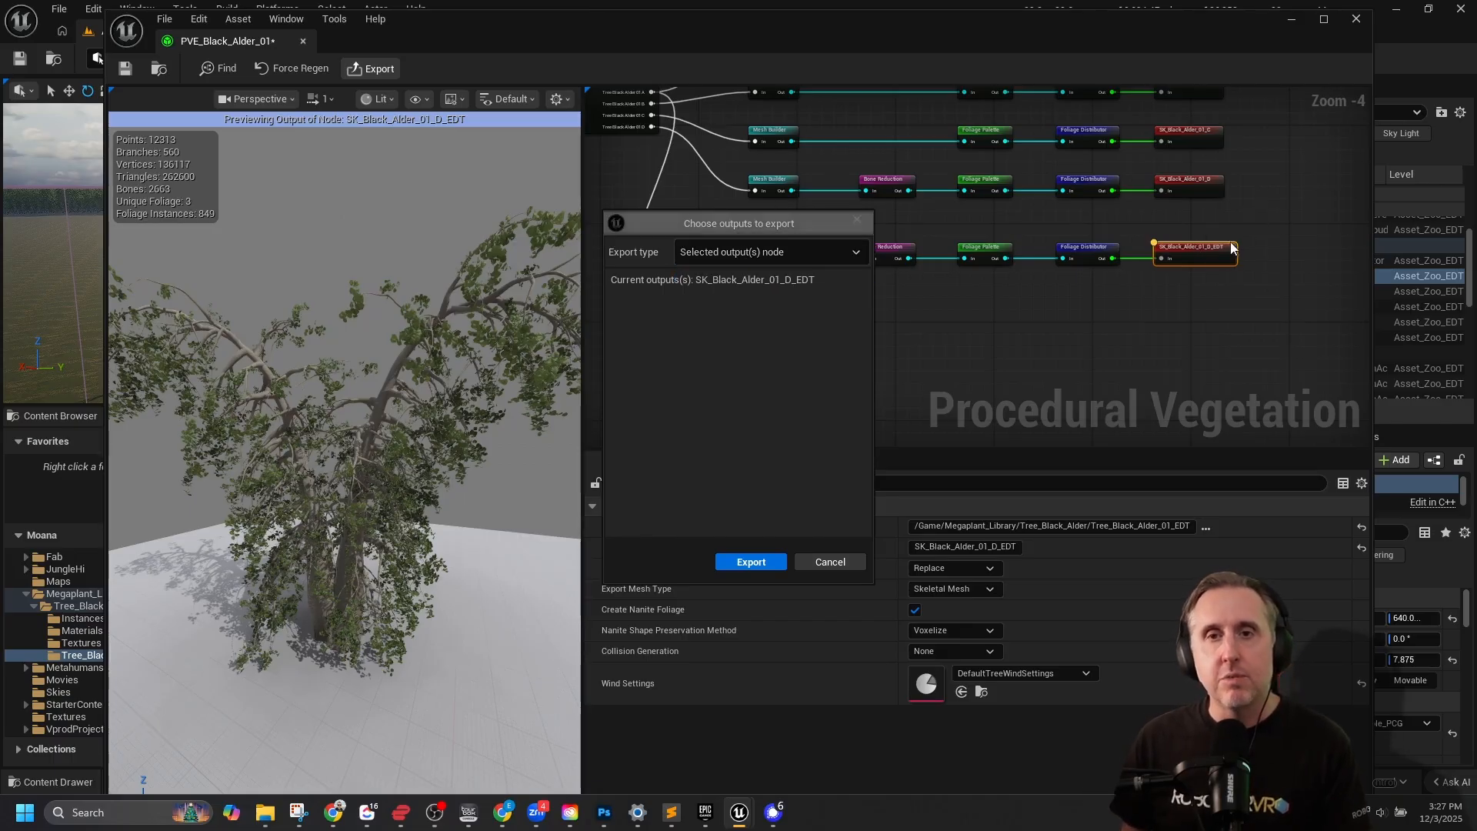
left_click(856, 220)
Export only the SK_Black_Alder_01_D_EDT output, using the Selected output(s) node export type.
right_click_drag(1317, 178, 1329, 274)
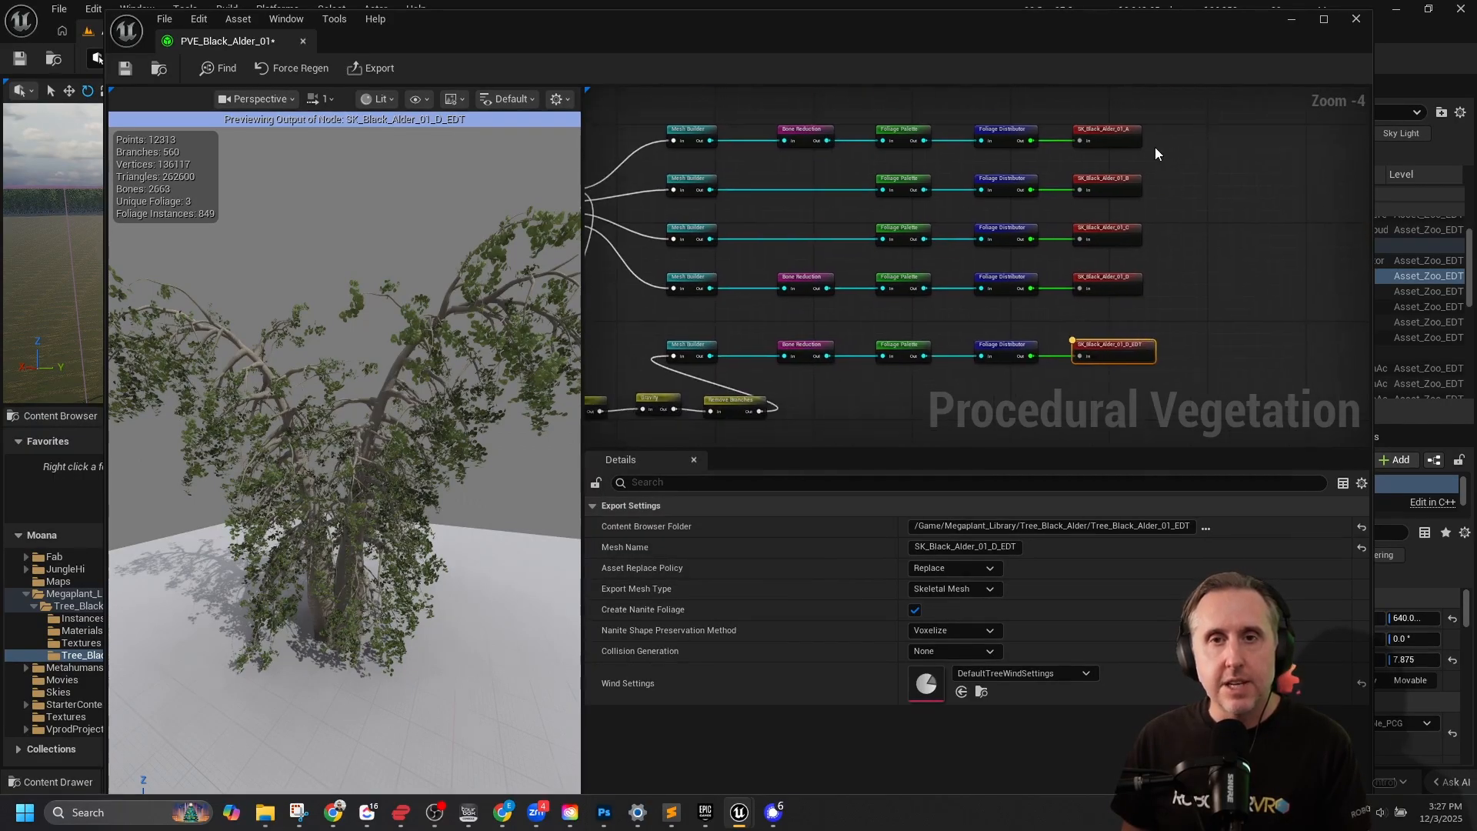
scroll(1156, 146, "down", 1)
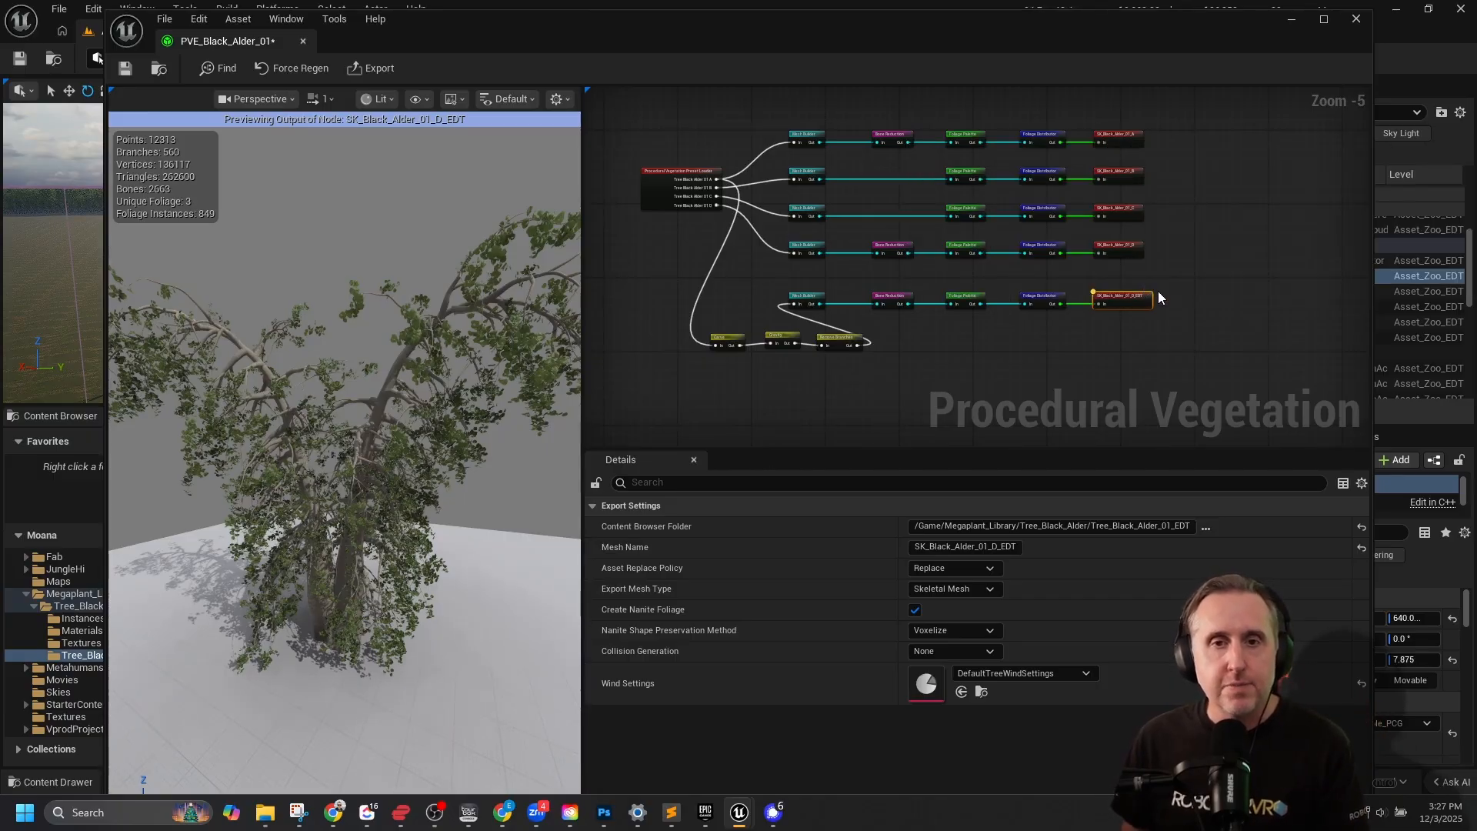
scroll(1158, 263, "up", 6)
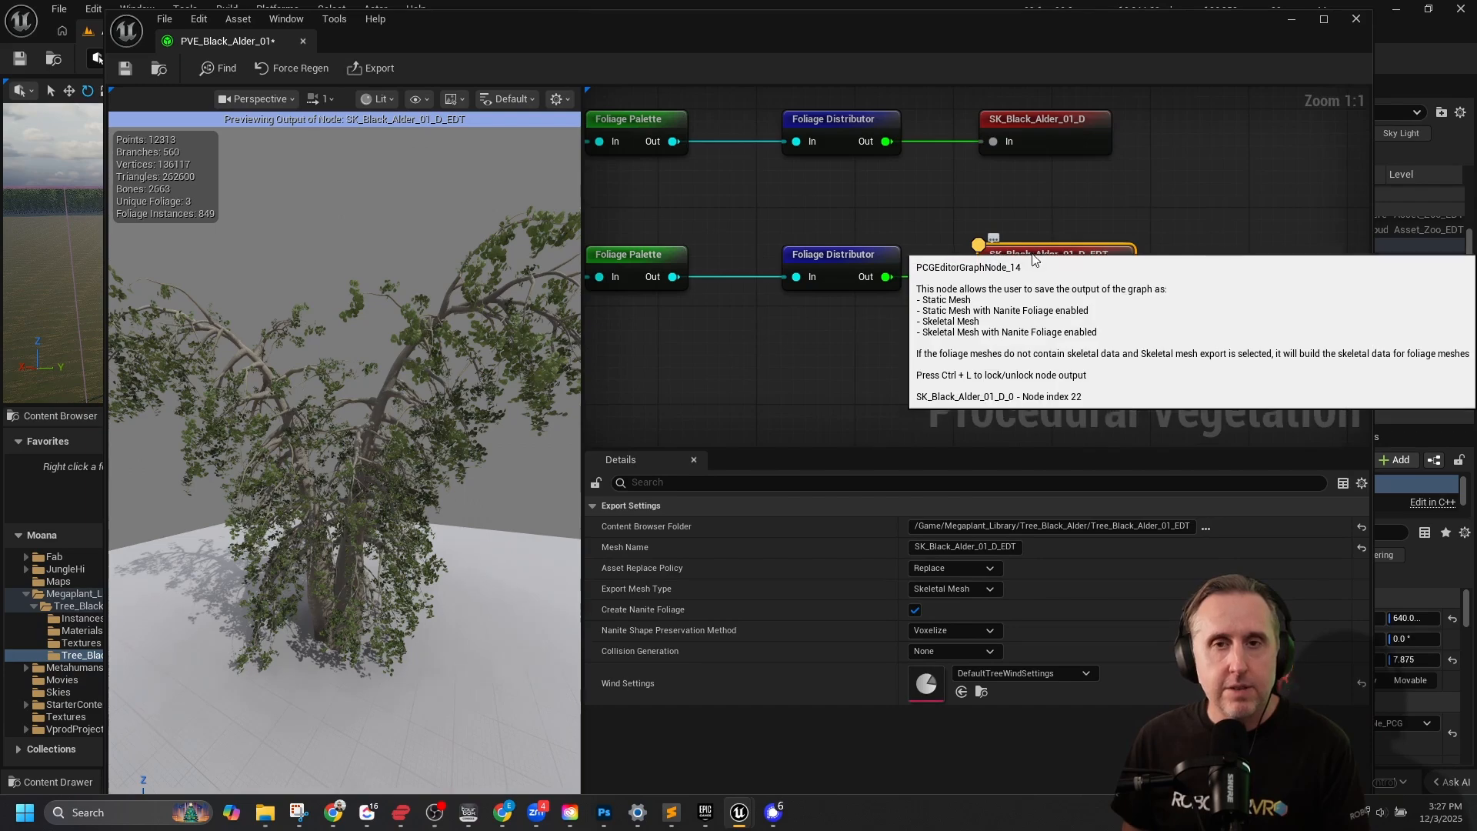
left_click(376, 71)
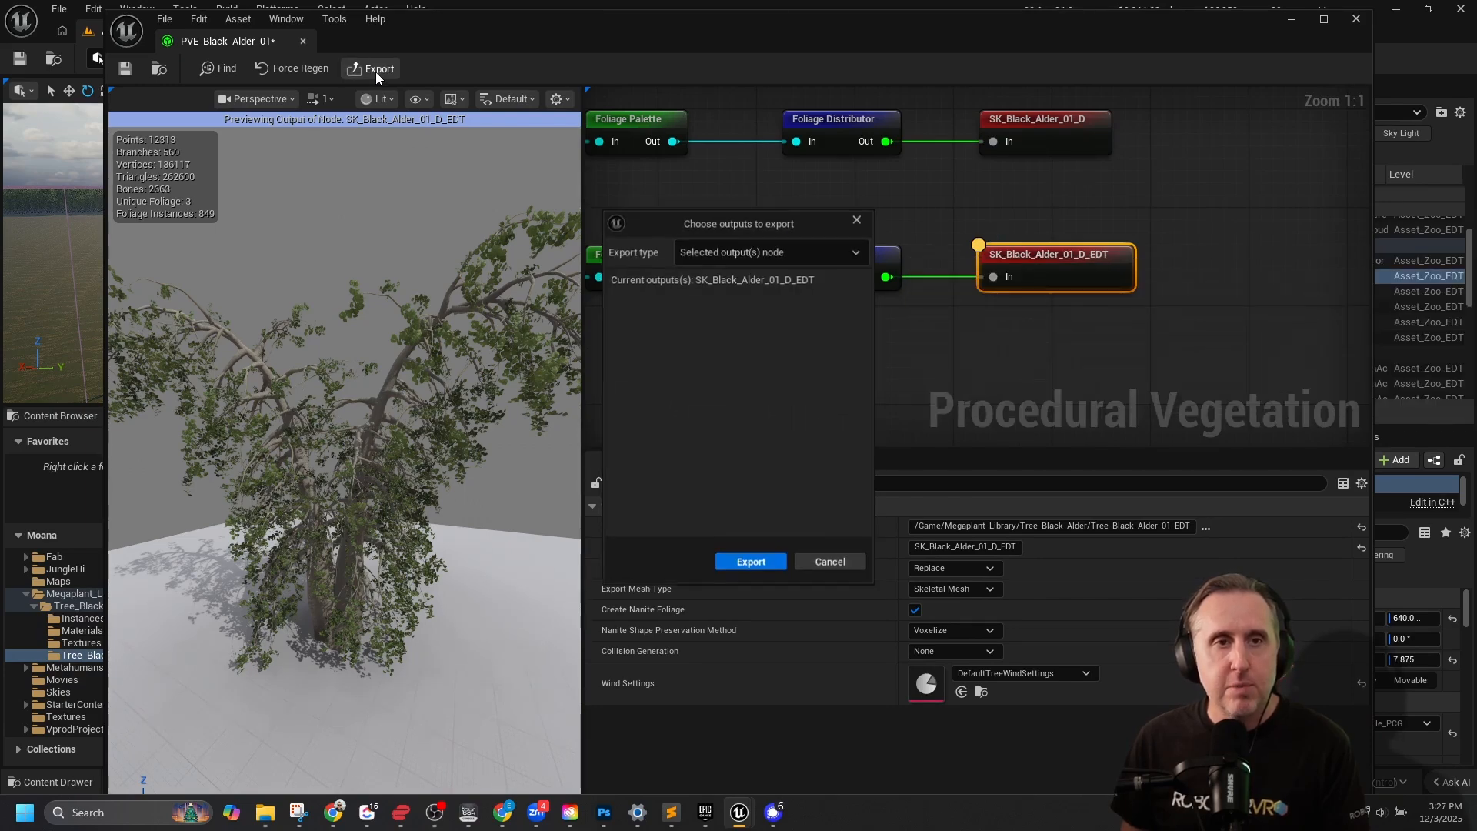
left_click(749, 564)
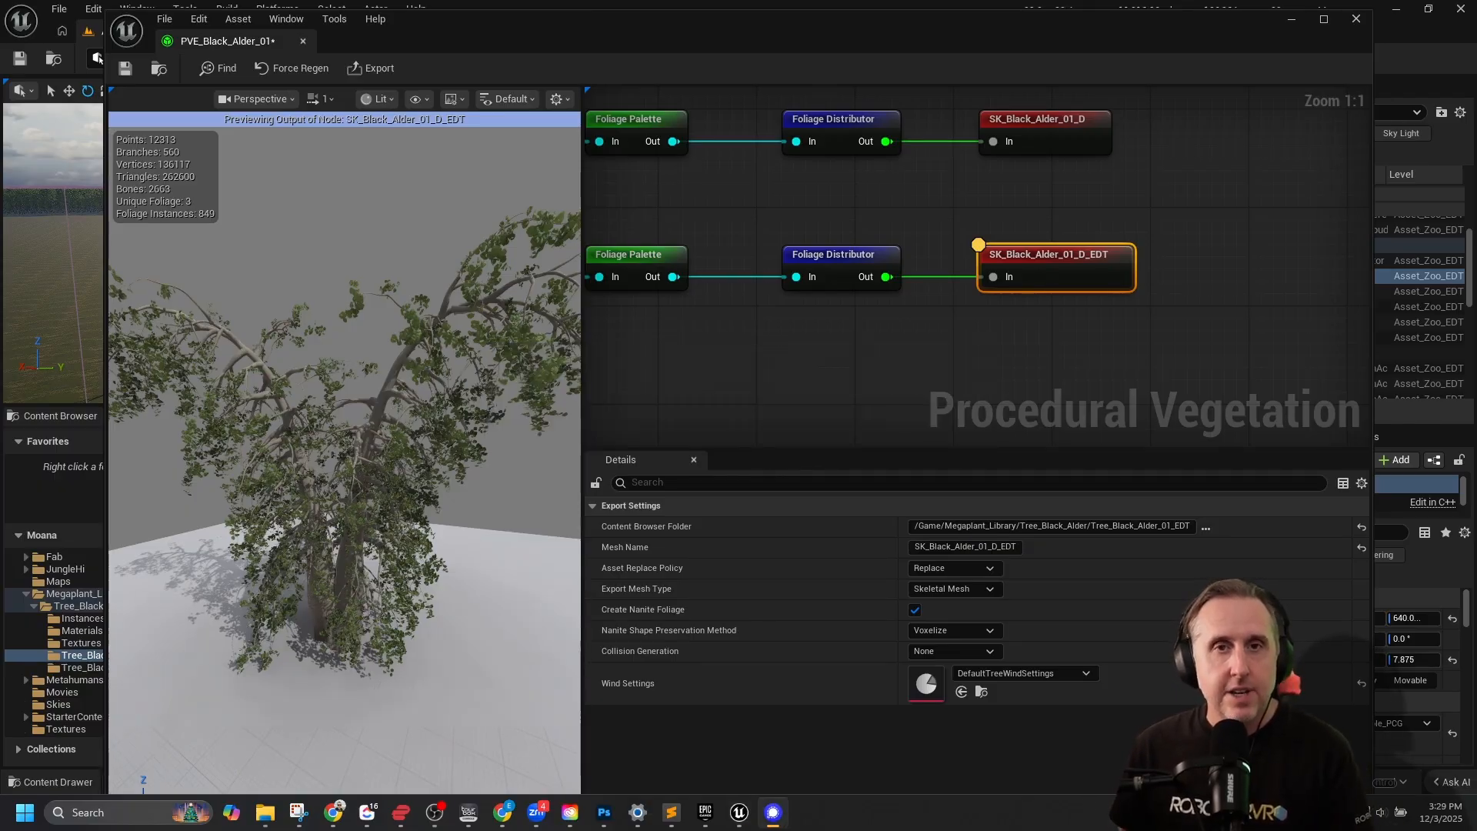
Go to the Tree_Black_Alder_01_EDT folder in the main editor and open the exported SK_Black_Alder_01_D_EDT skeletal mesh.
left_click_drag(1123, 21, 1123, 0)
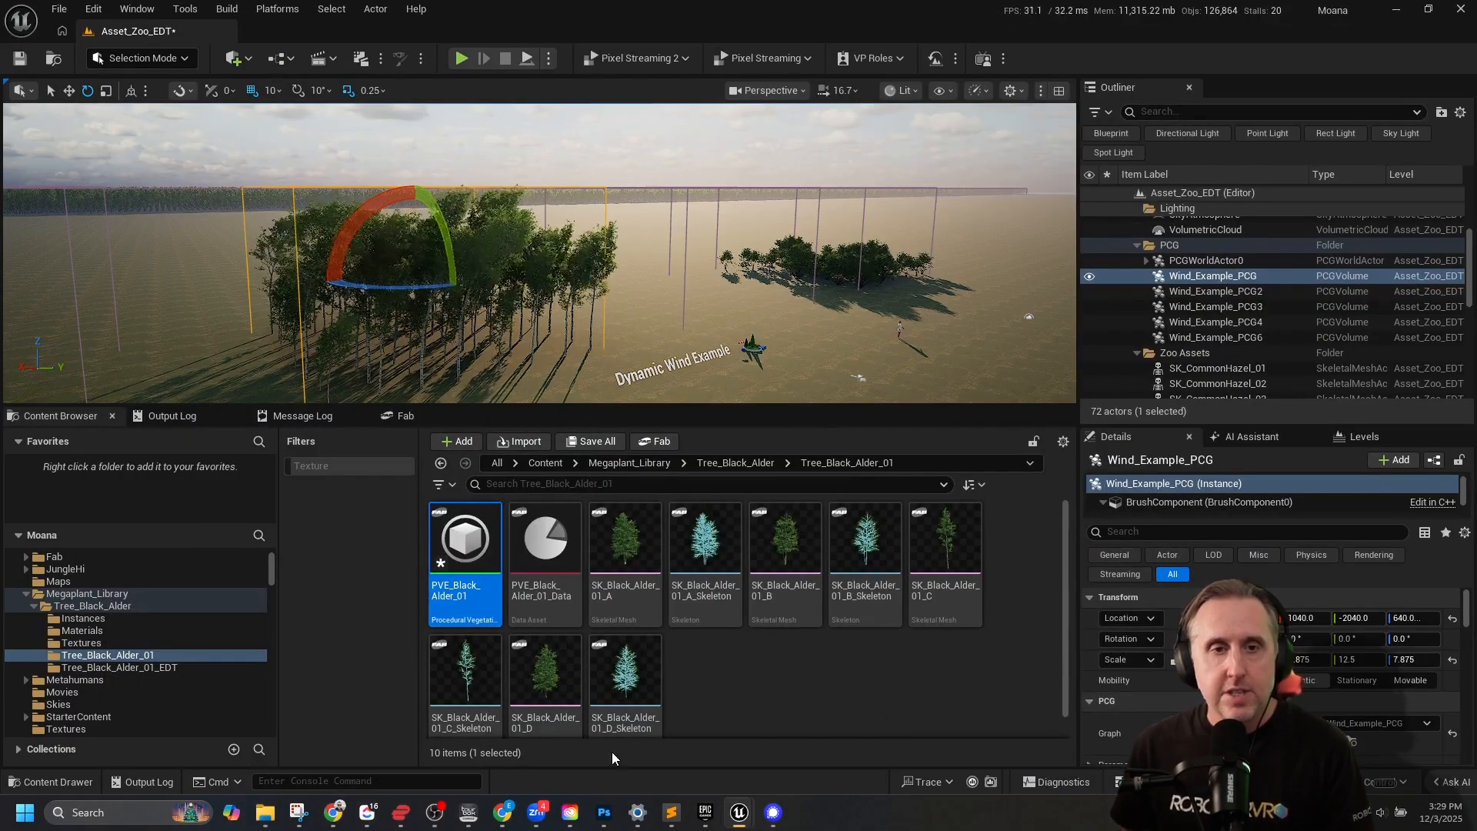
left_click(161, 668)
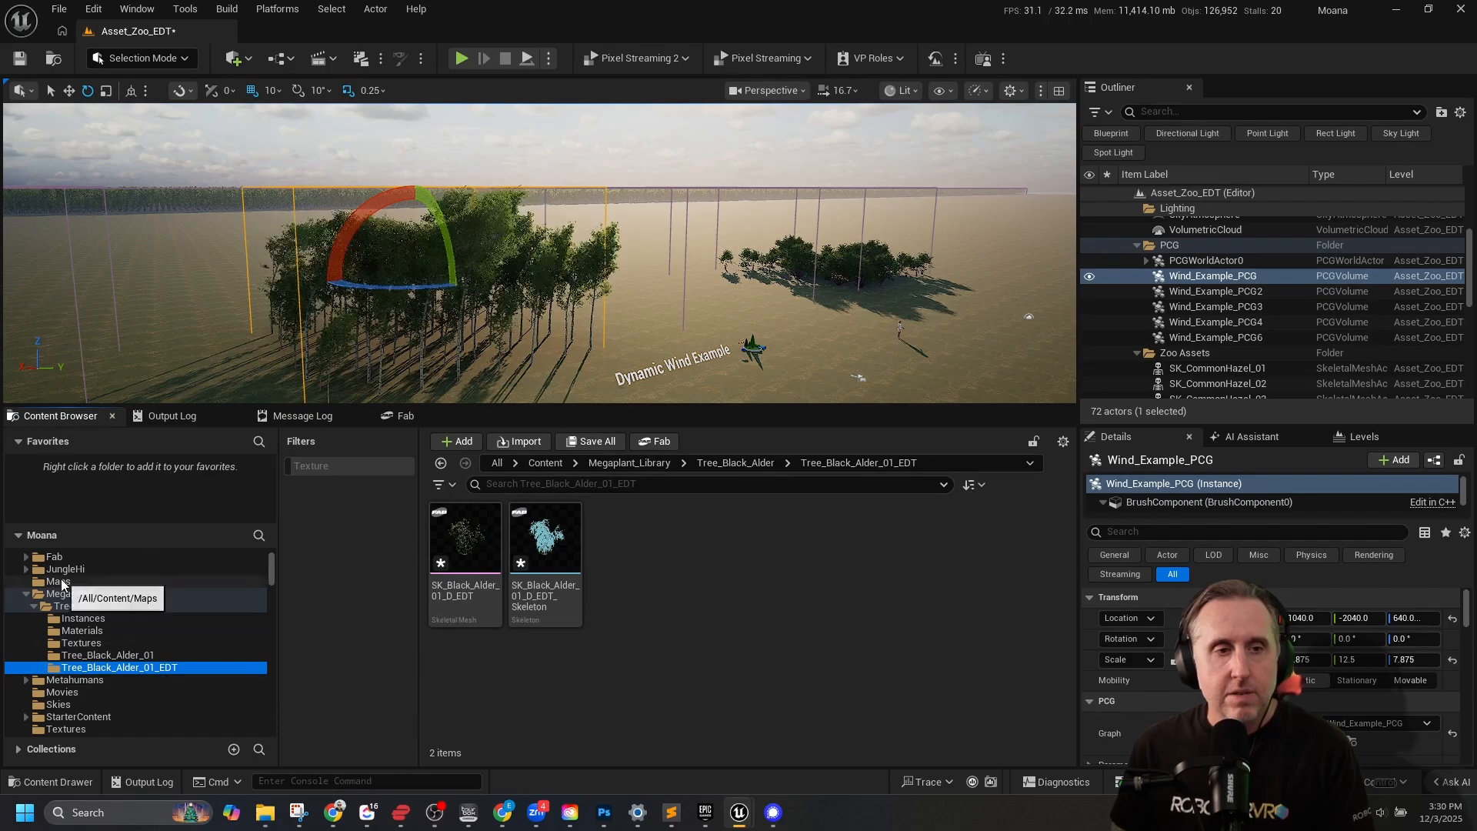
left_click(104, 656)
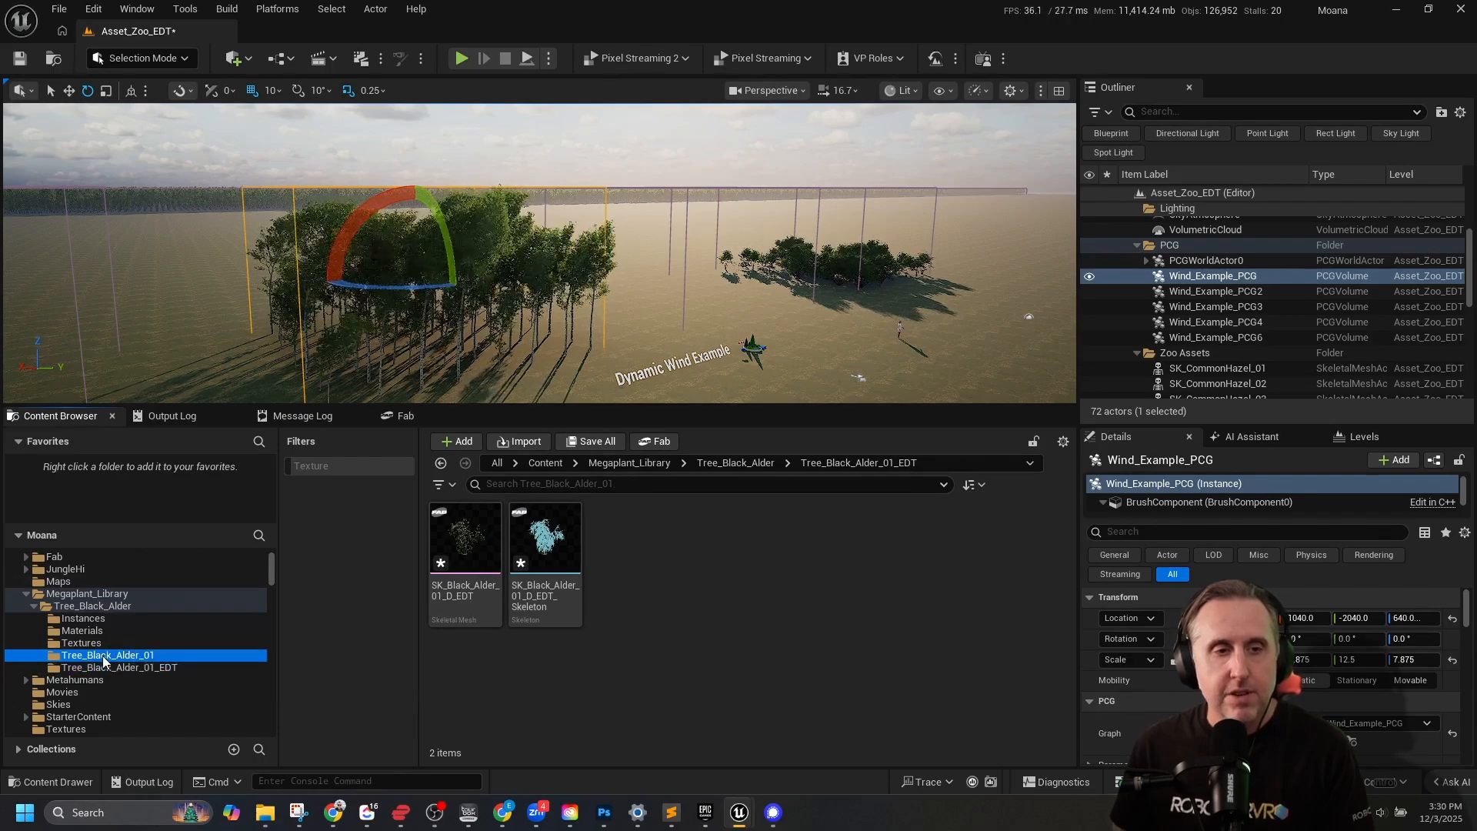
left_click(97, 668)
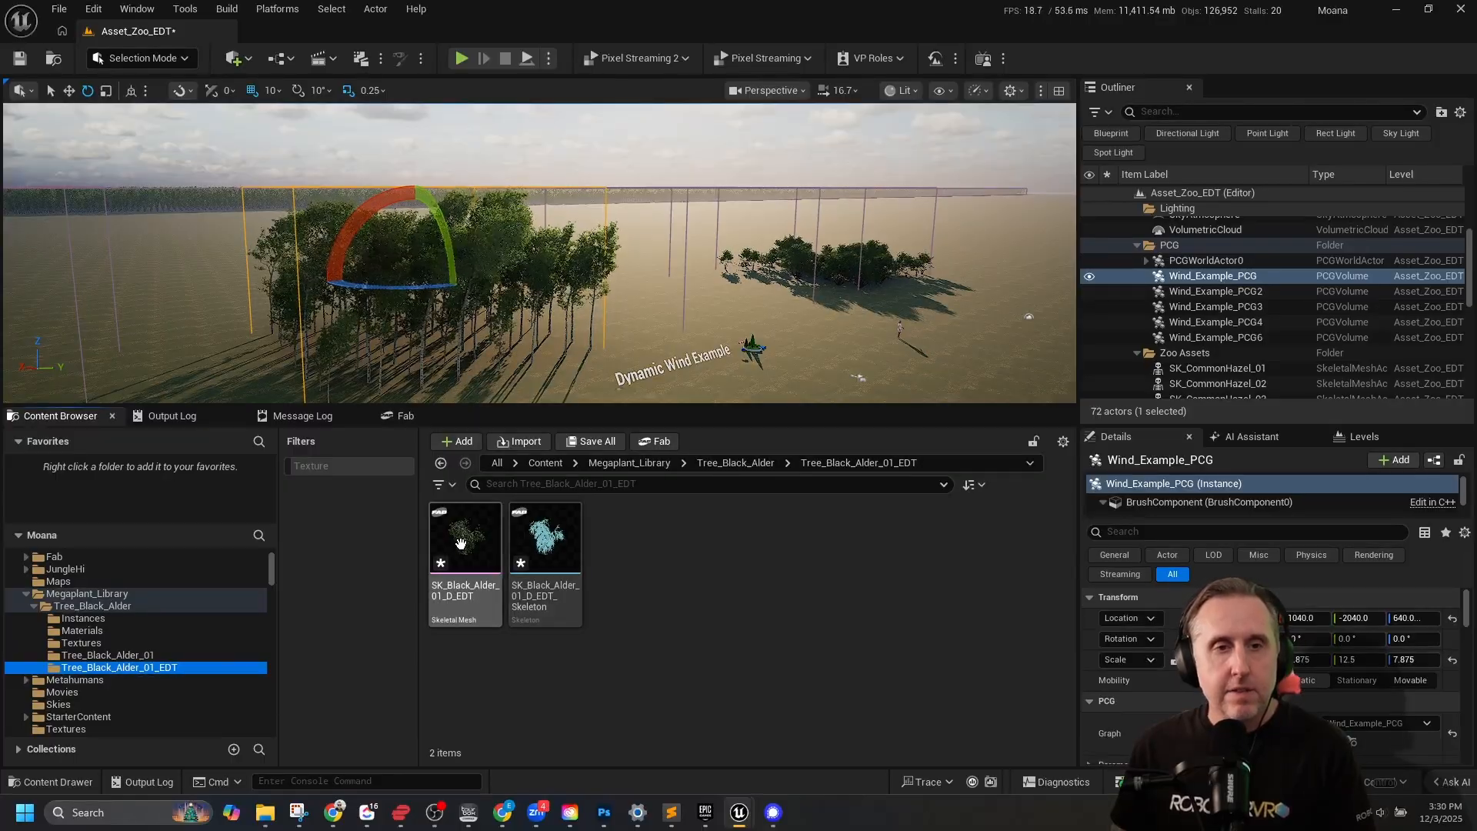
left_click(461, 543)
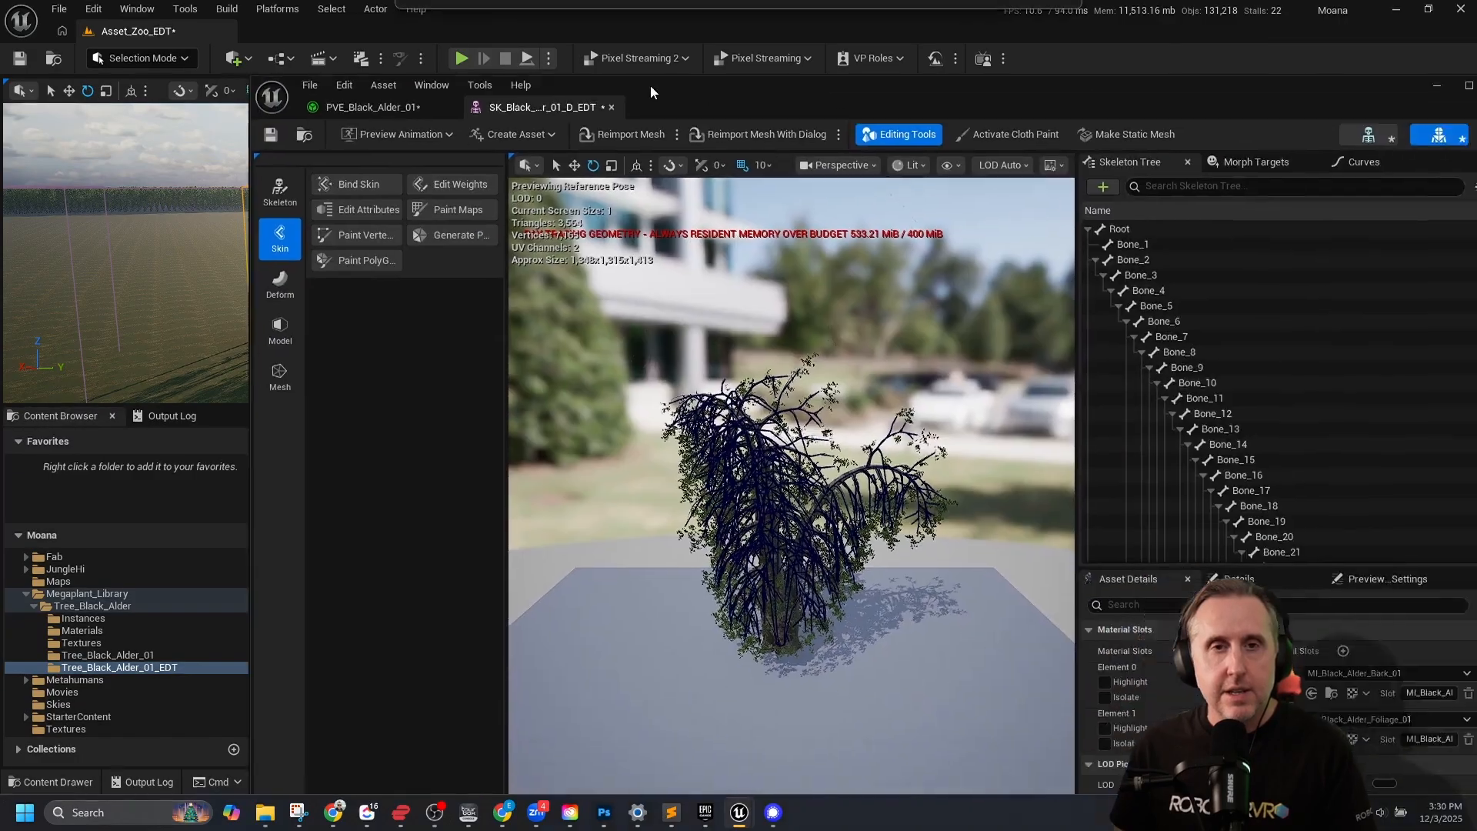
left_click_drag(649, 85, 503, 39)
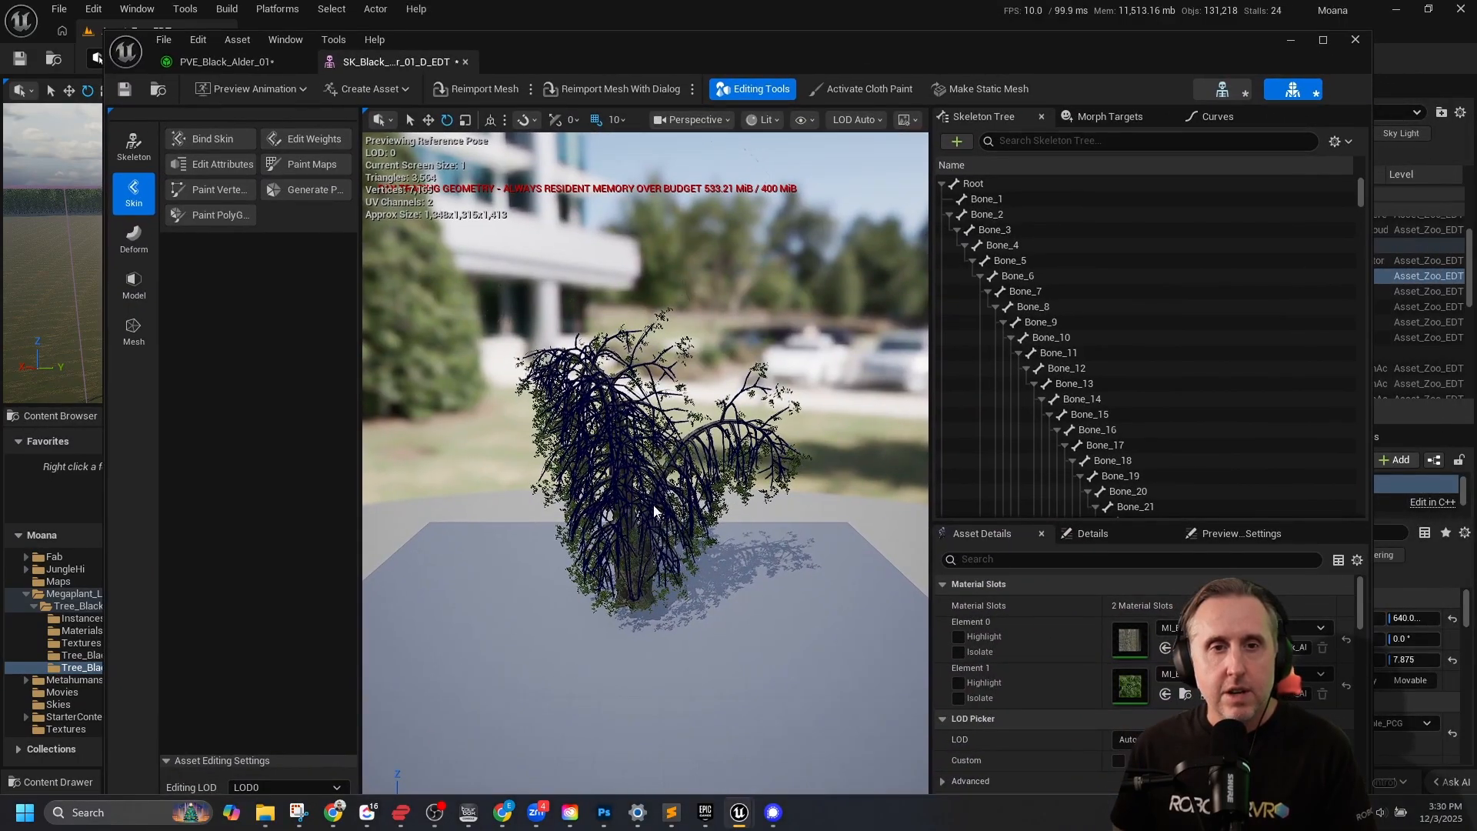
Try rotating Bone_13 in the tree's skeleton to move its branches, and undo the rotation.
mouse_move(602, 483)
left_mouse_down("alt")
mouse_move(785, 481)
mouse_move(539, 485)
mouse_move(654, 485)
mouse_move(607, 485)
left_mouse_up("alt")
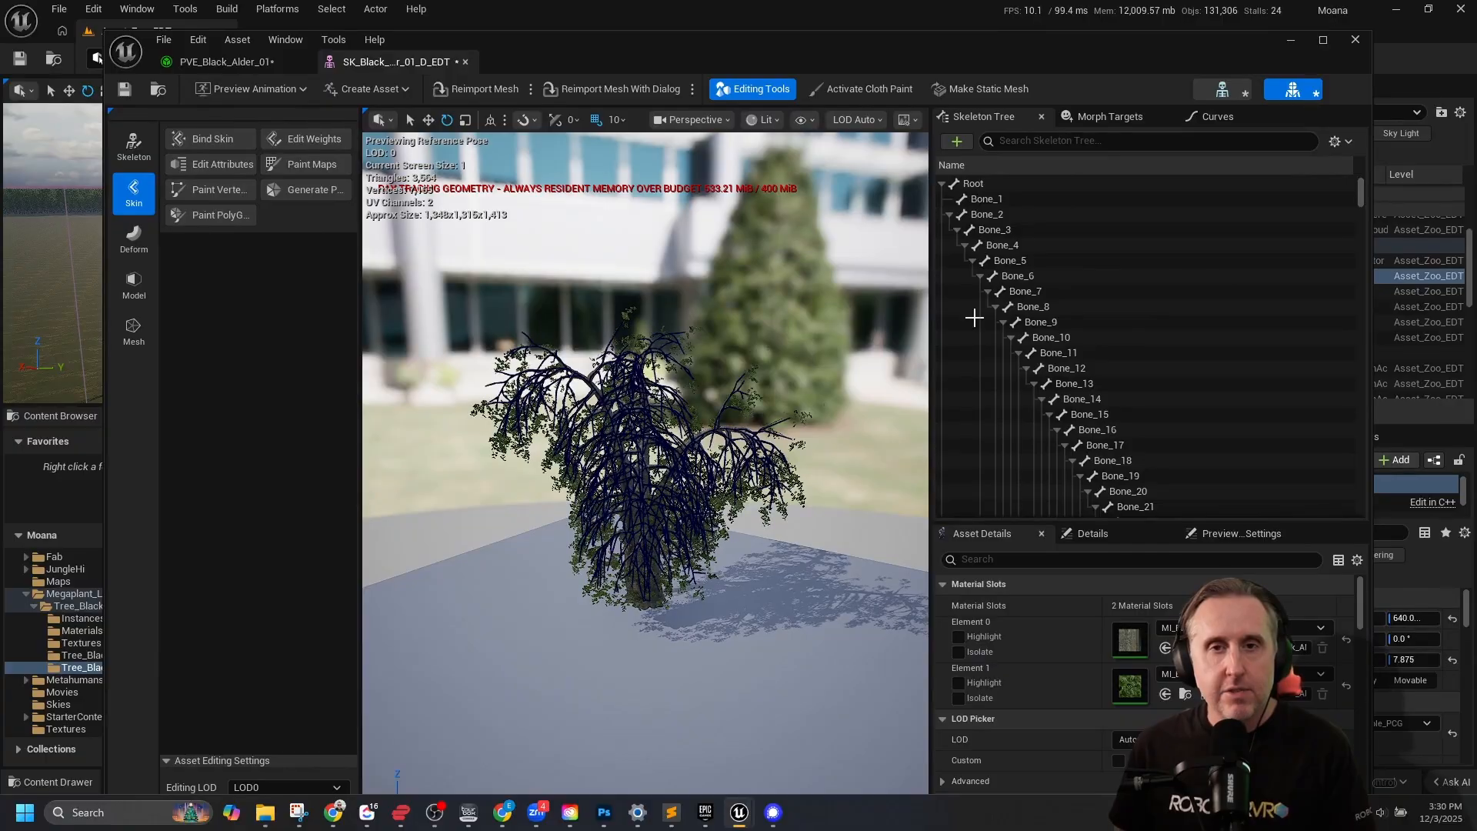
left_click(1044, 262)
left_click(1054, 322)
left_click(1067, 384)
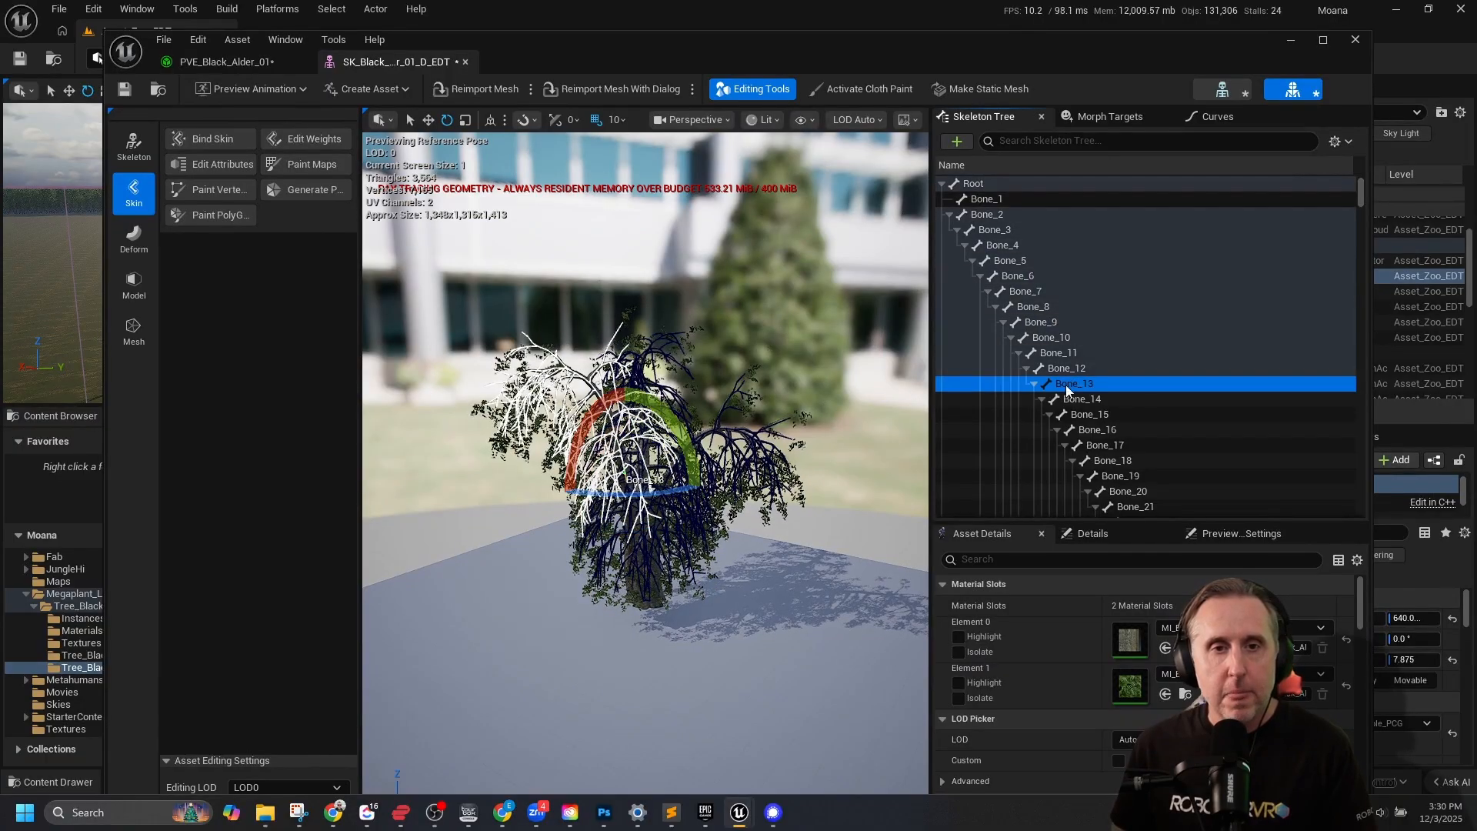
mouse_move(587, 423)
left_mouse_down()
mouse_move(604, 404)
mouse_move(568, 471)
mouse_move(597, 412)
mouse_move(576, 449)
left_mouse_up()
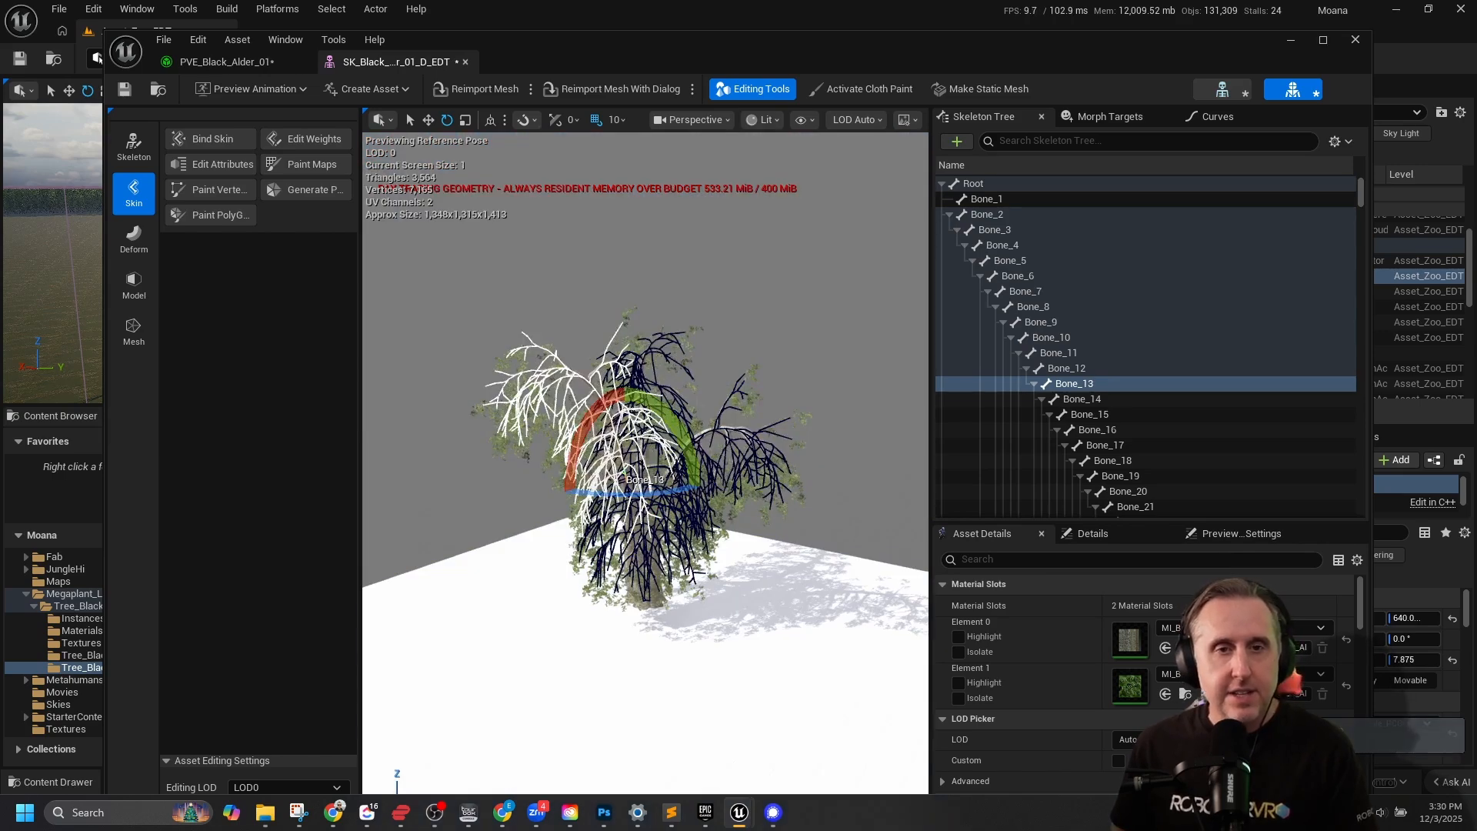
left_click_drag(554, 498, 556, 508)
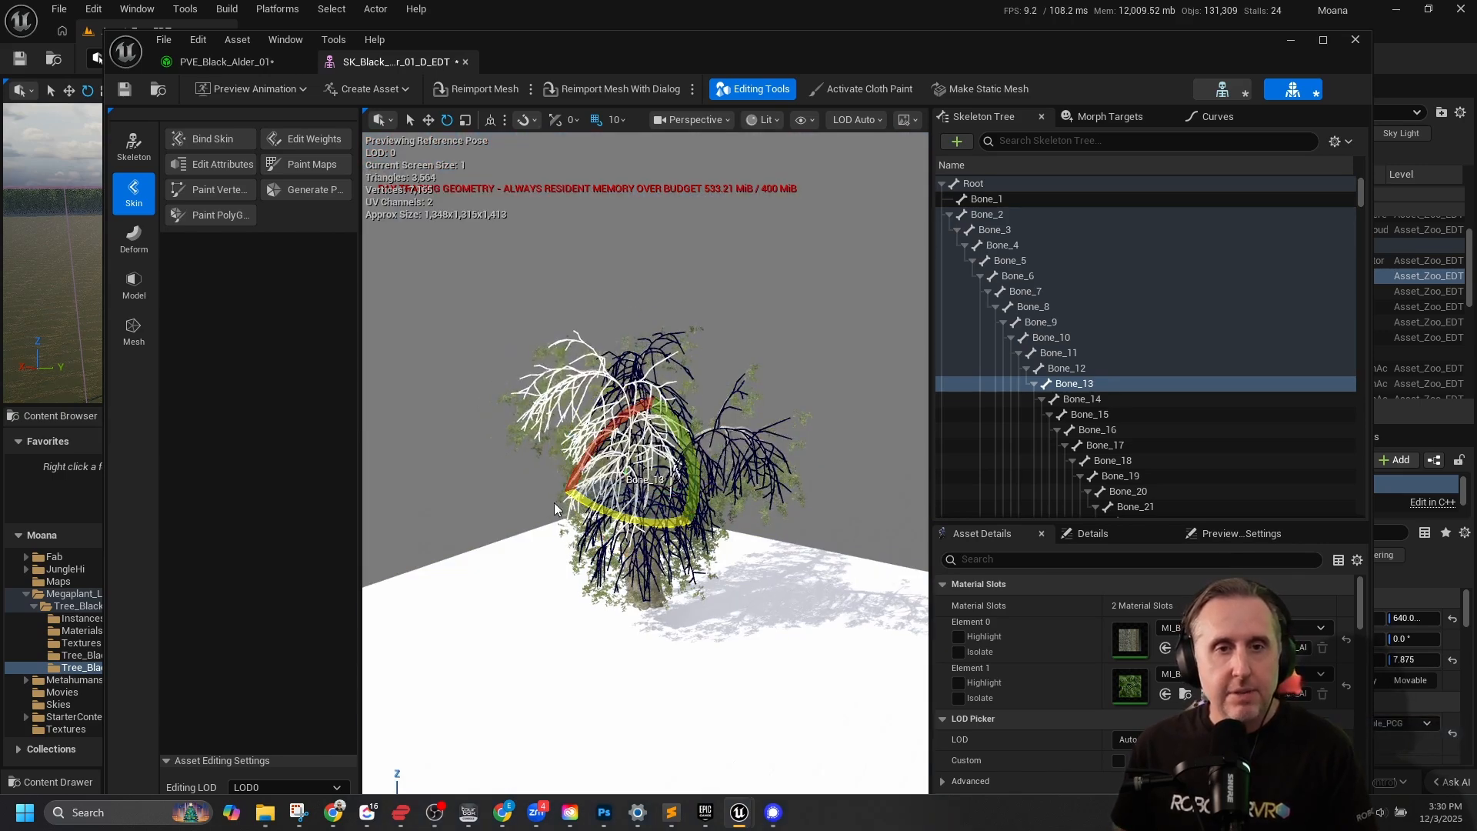
key("ctrl+z")
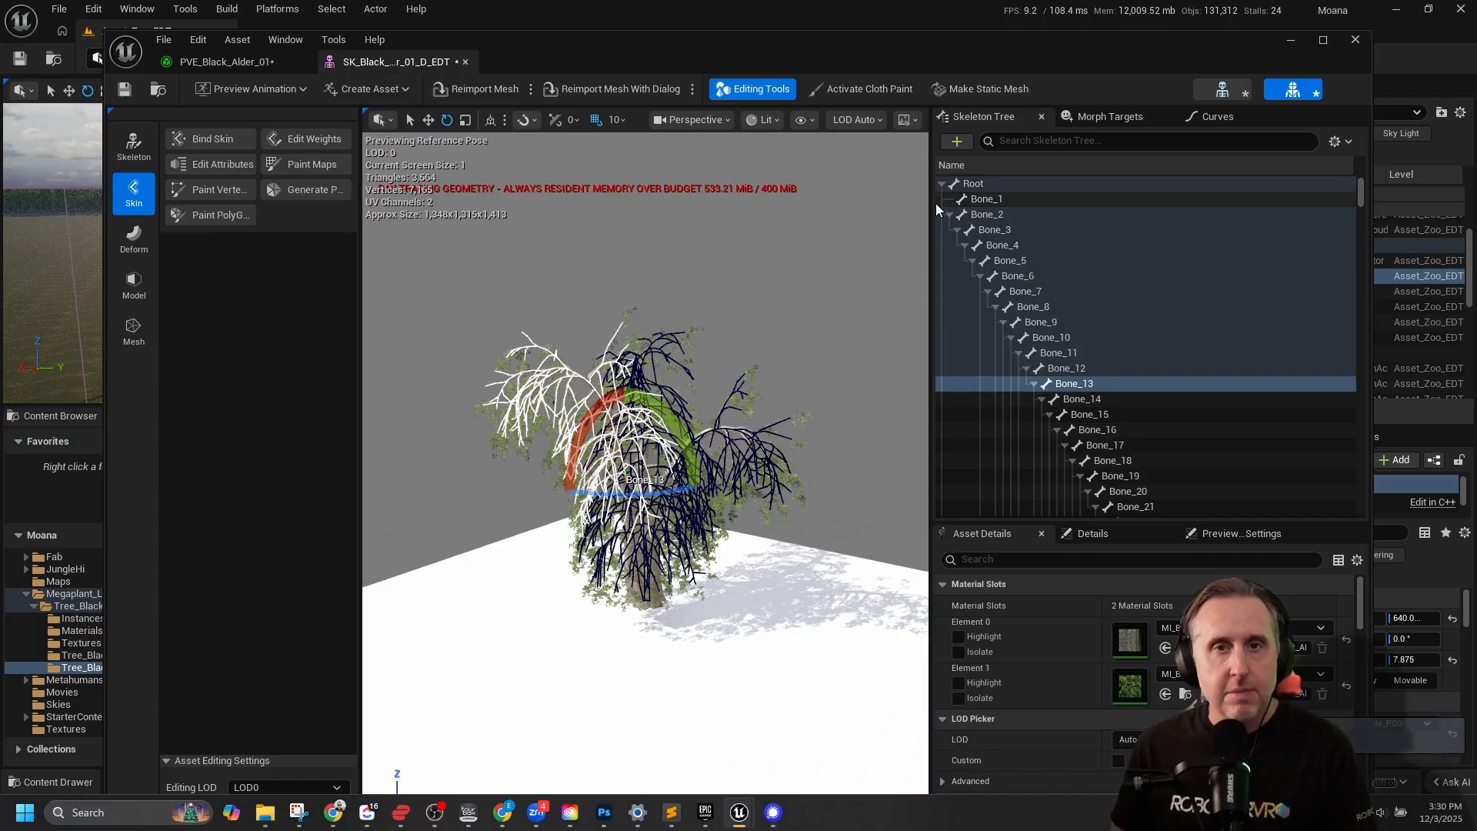
Place the SK_Black_Alder_01_D_EDT mesh in the level on the open ground near the Dynamic Wind Example and view it.
left_click_drag(994, 45, 1004, 53)
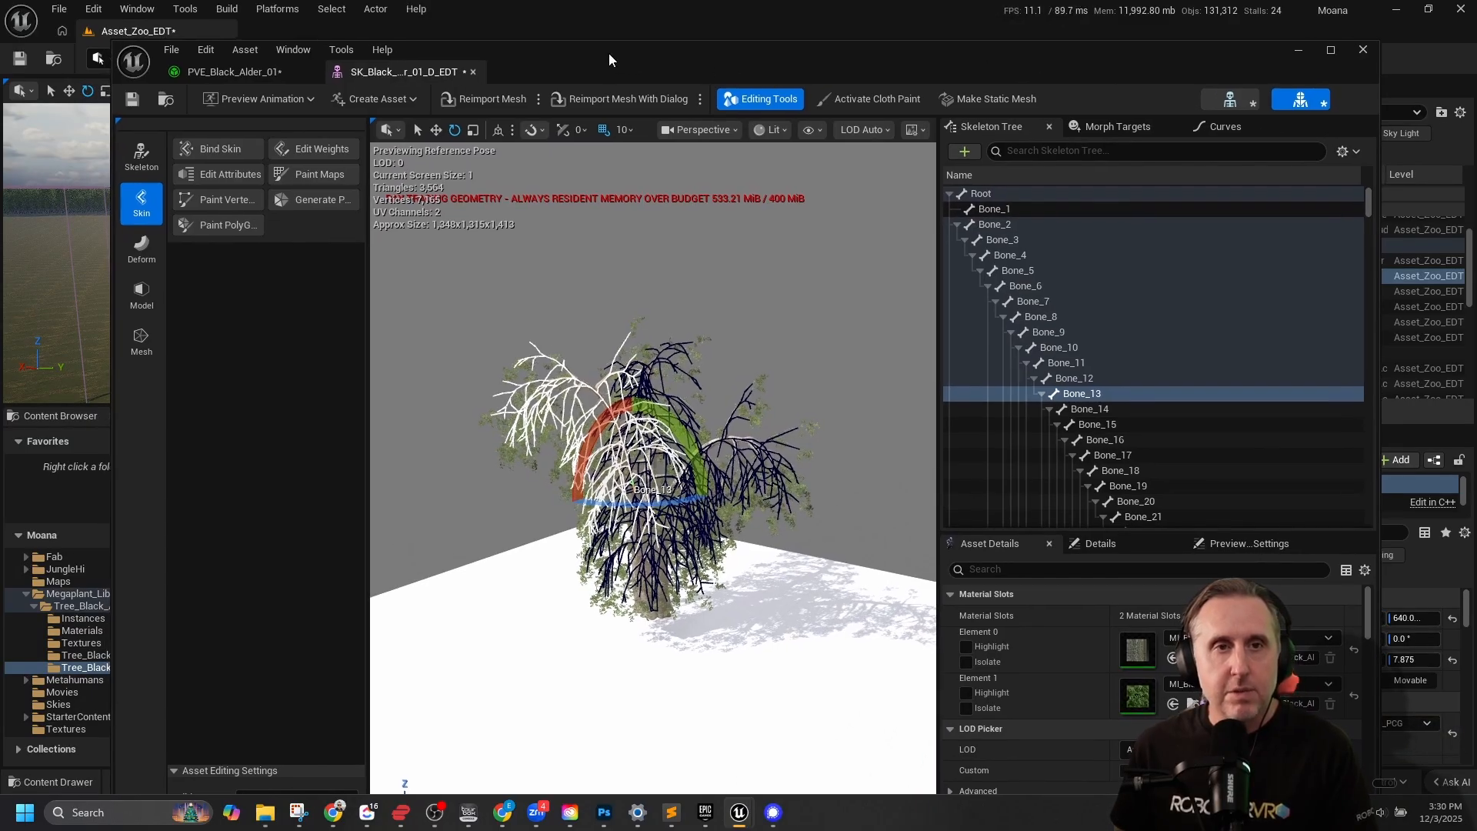
left_click_drag(608, 53, 1476, 461)
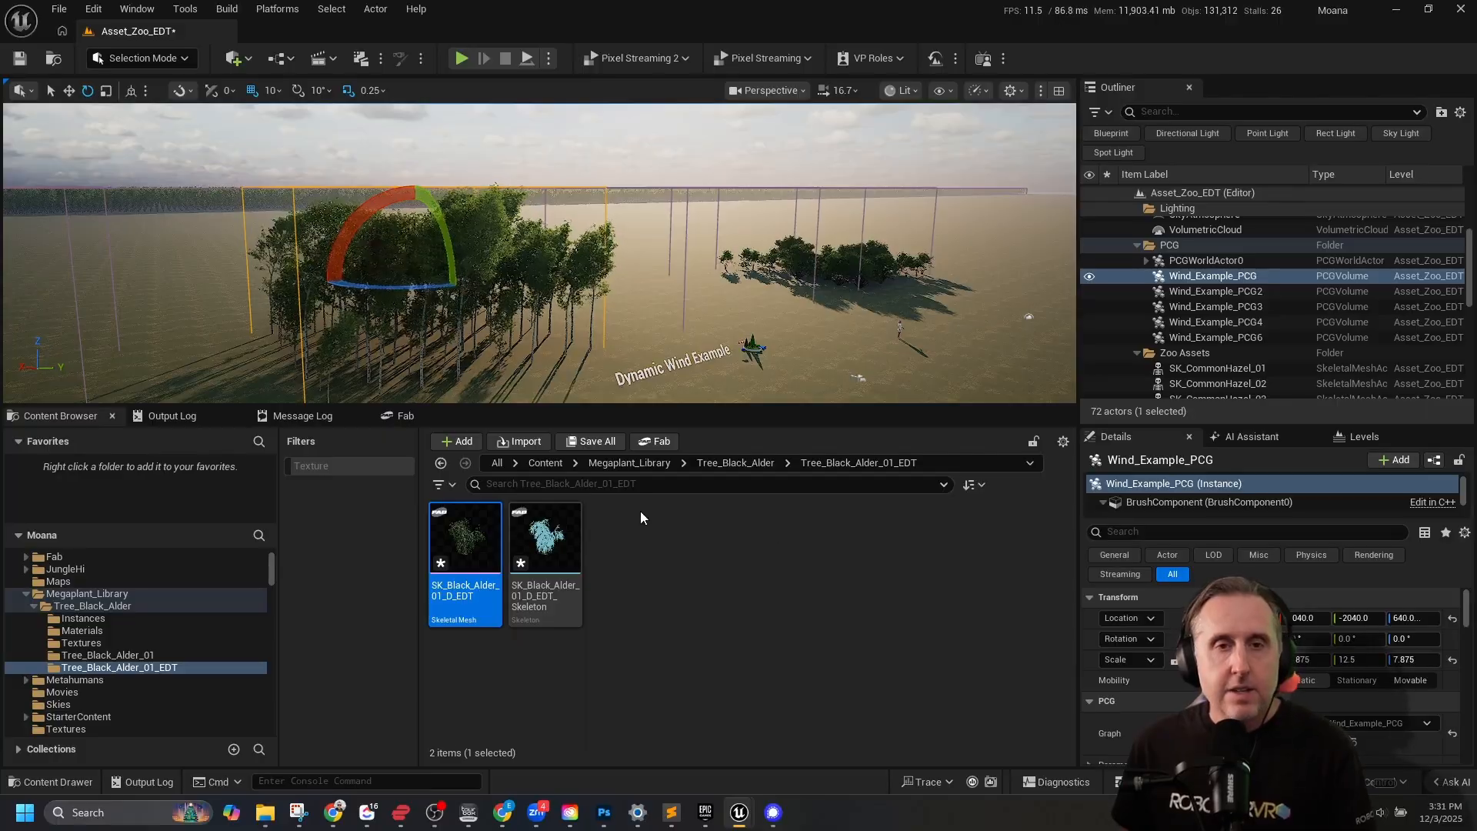
right_click_drag(779, 225, 815, 323)
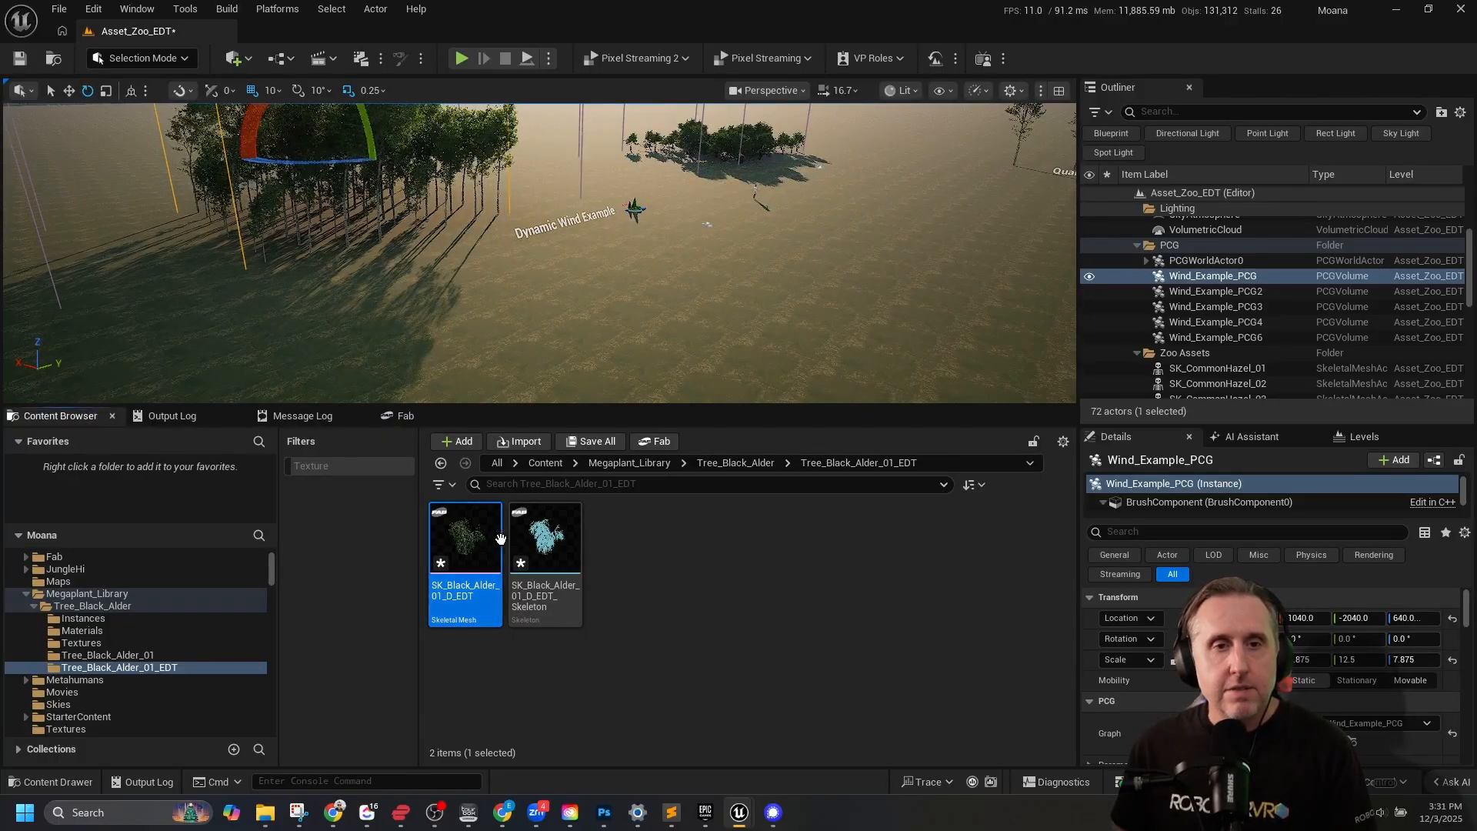
left_click_drag(500, 537, 652, 296)
right_click_drag(699, 243, 375, 253)
key("w")
key("s")
key("d")
key("a")
key("d")
key("d")
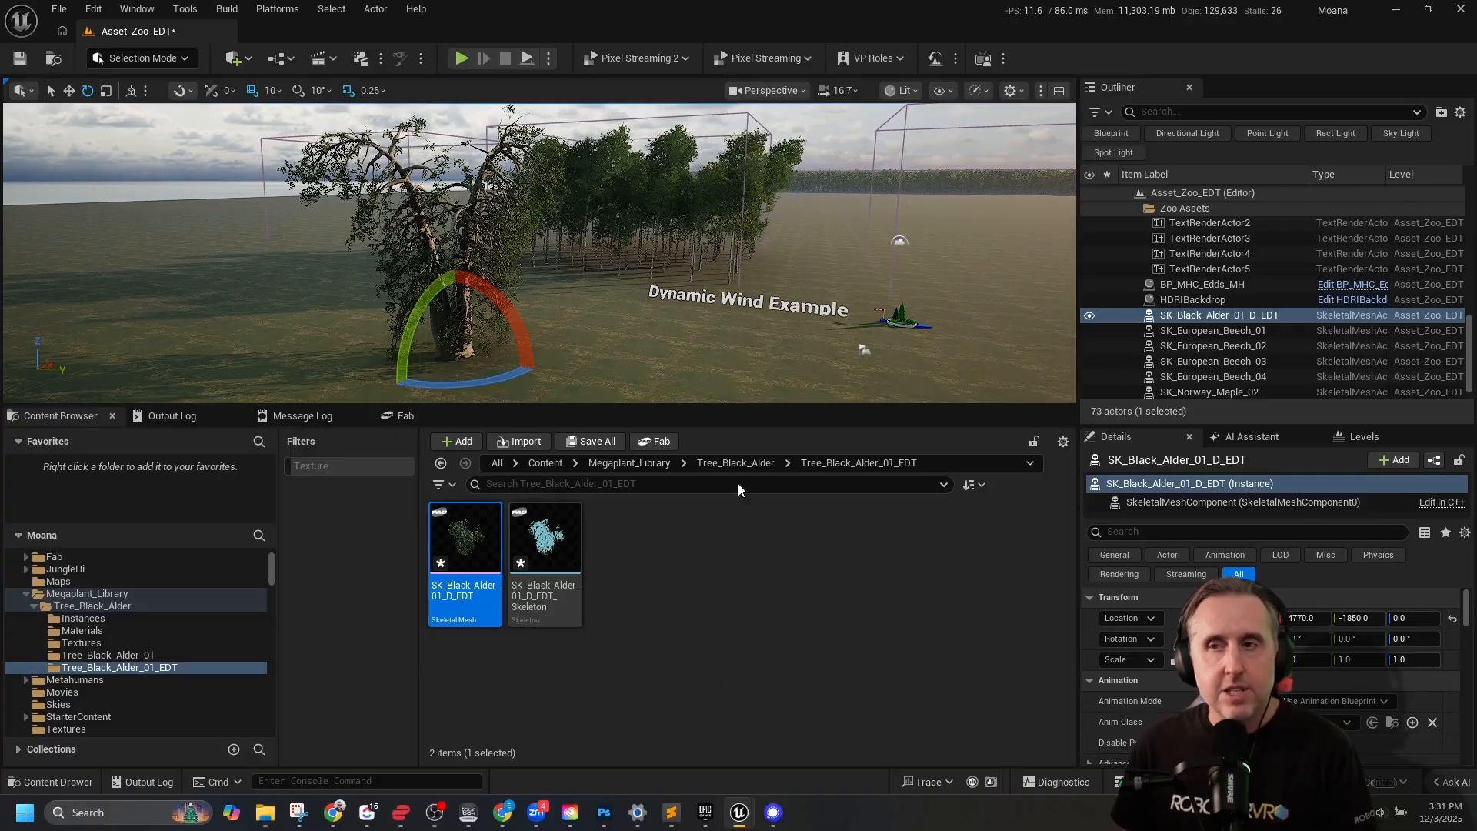
Create an Actor-based Blueprint Class named BP_Alder_EDT in the Tree_Black_Alder_01_EDT folder.
right_click(643, 549)
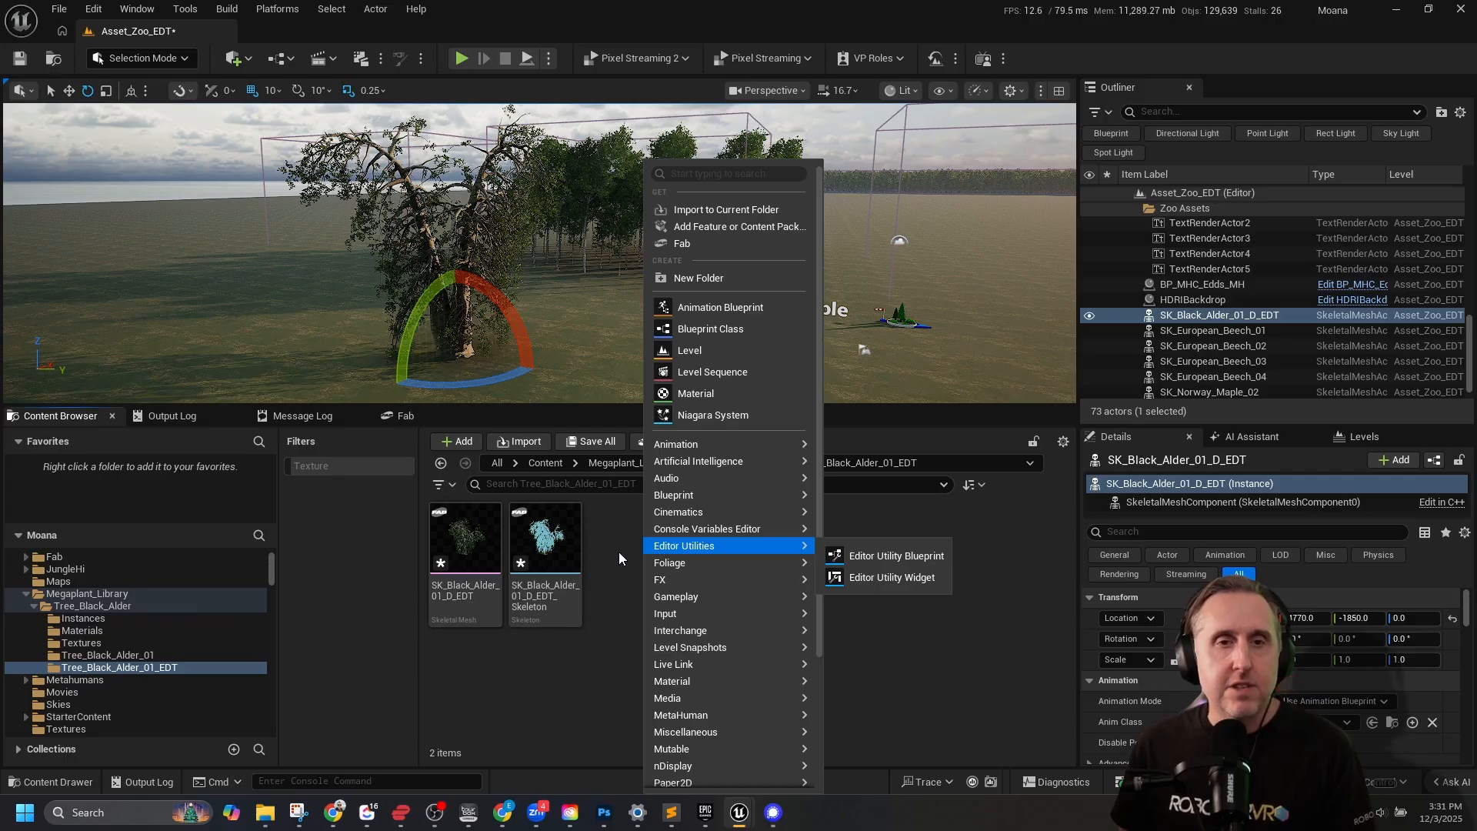
left_click(721, 330)
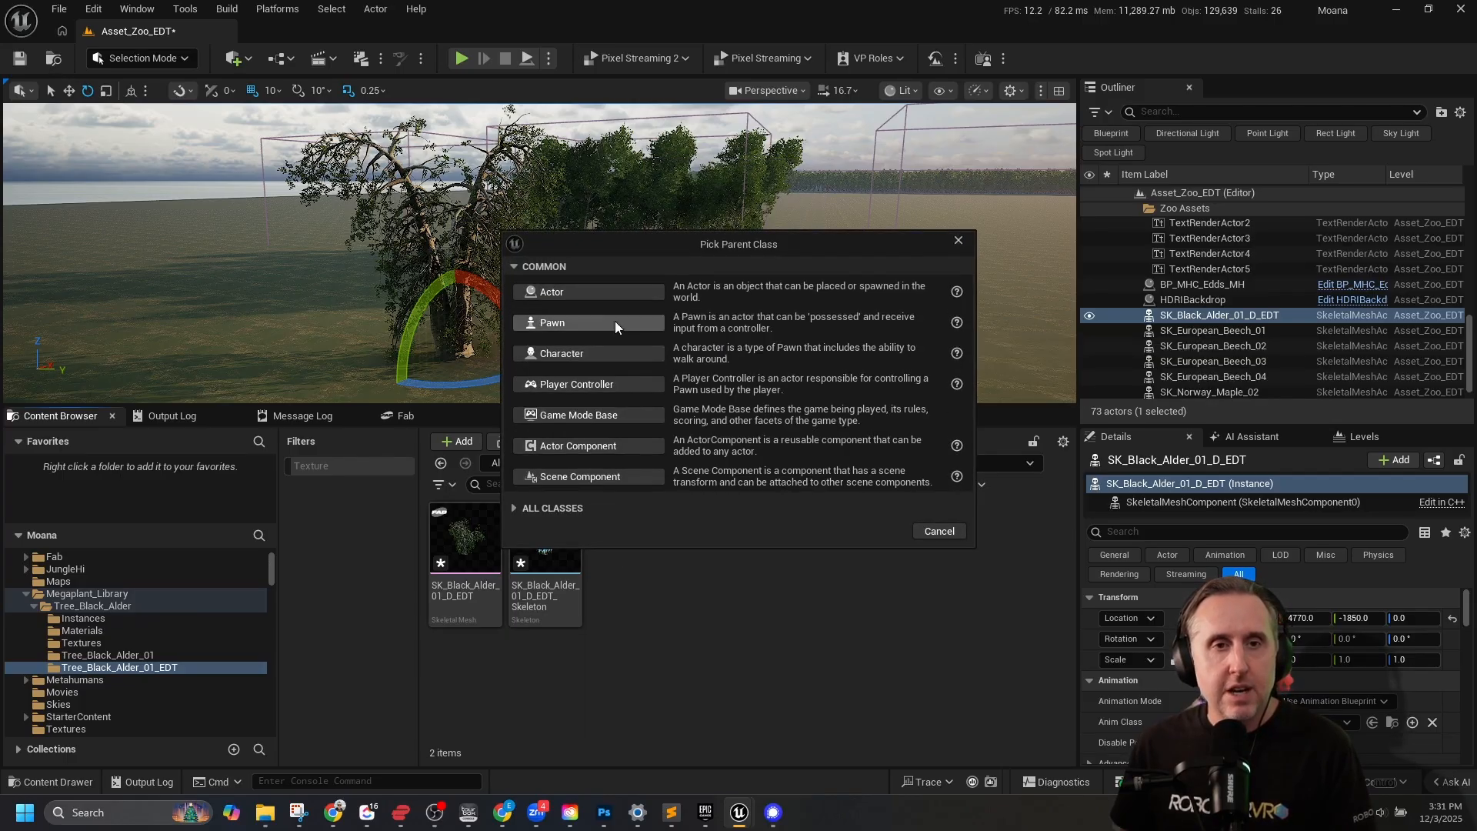
left_click(584, 296)
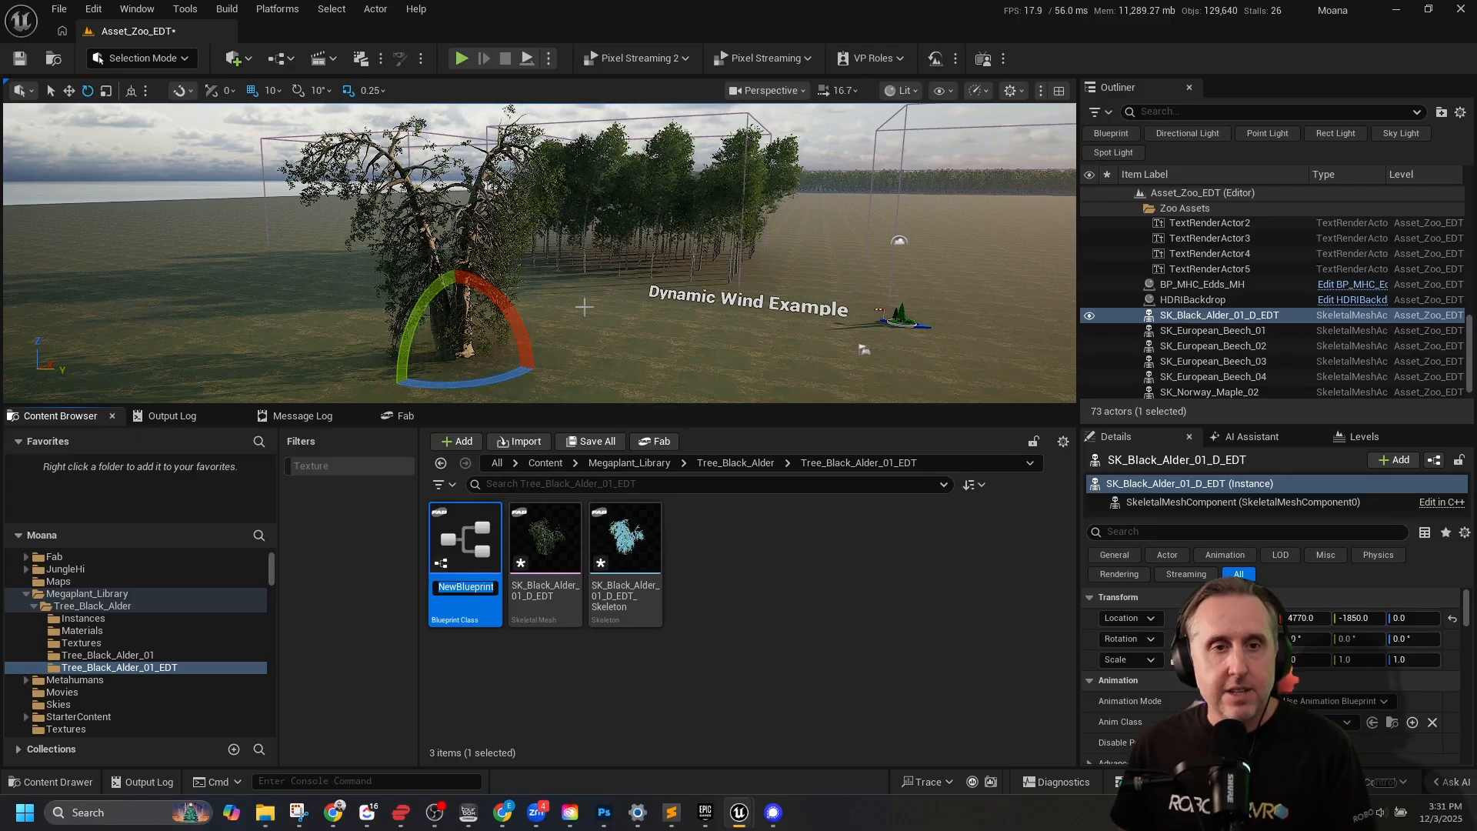
type("BP")
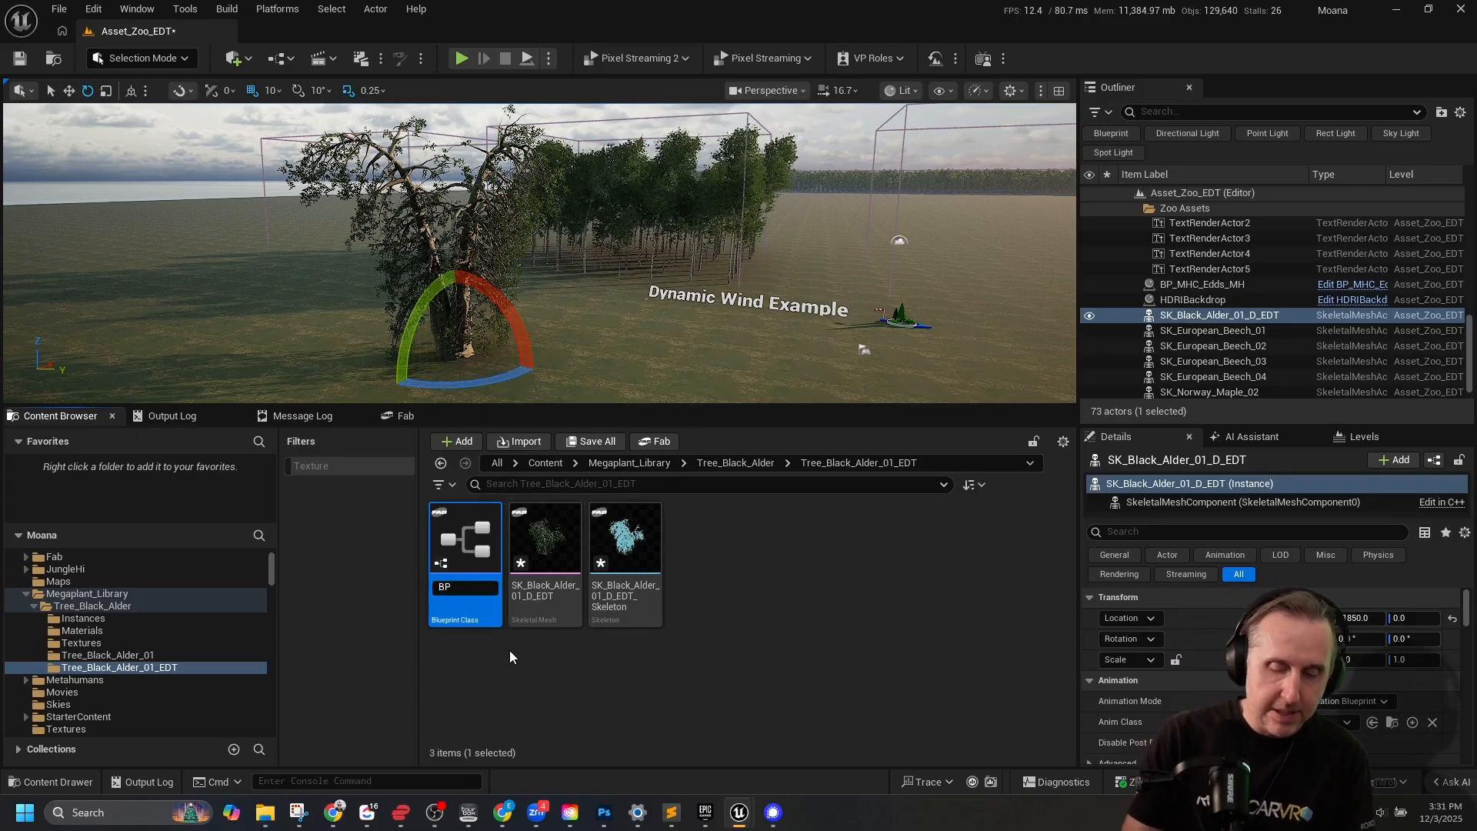
type("_Alder")
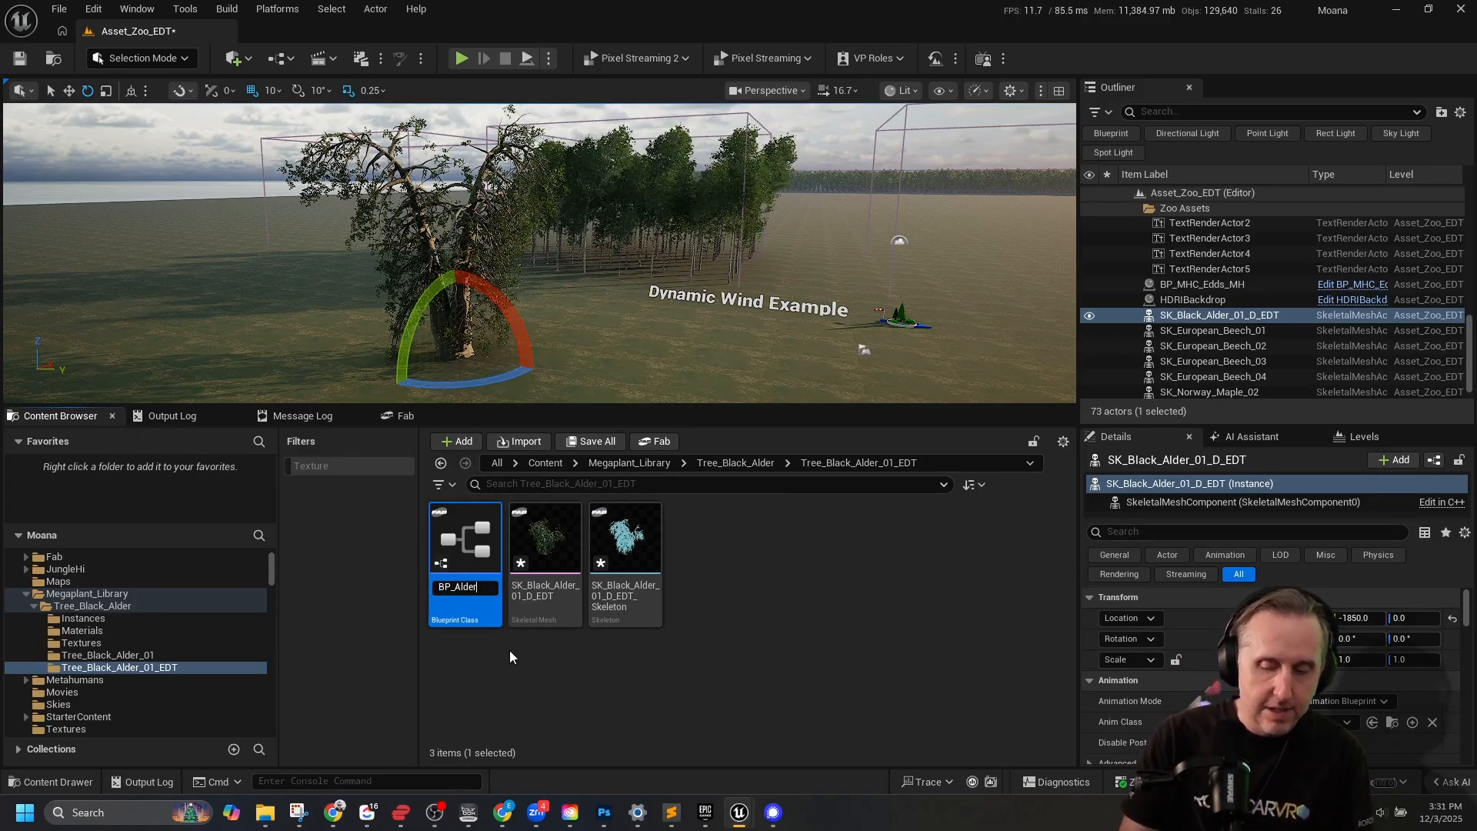
type("_EDT")
key("Return")
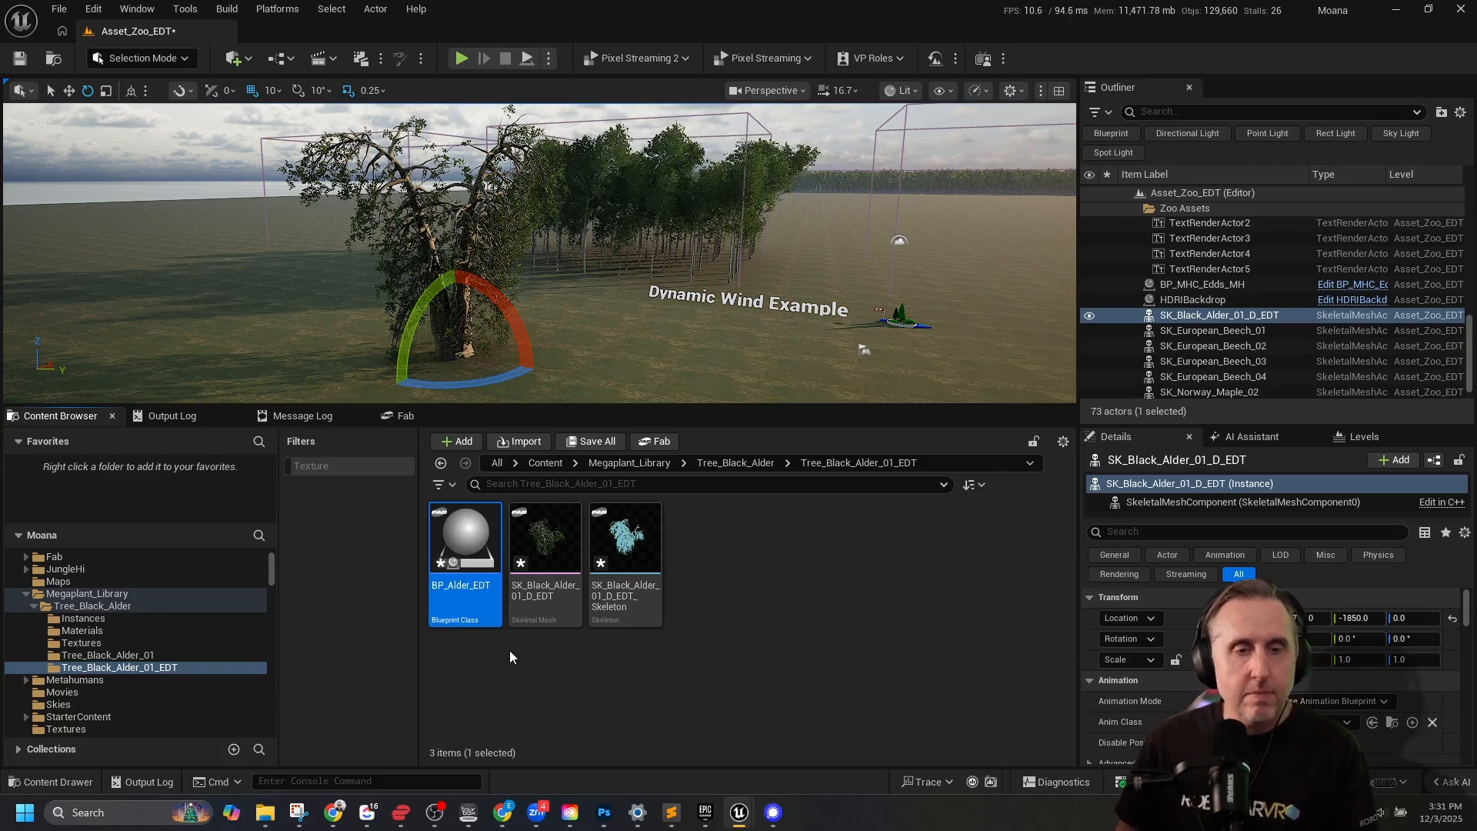
Open the BP_Alder_EDT Blueprint and add an Instanced Skinned Mesh component to it.
double_click(489, 577)
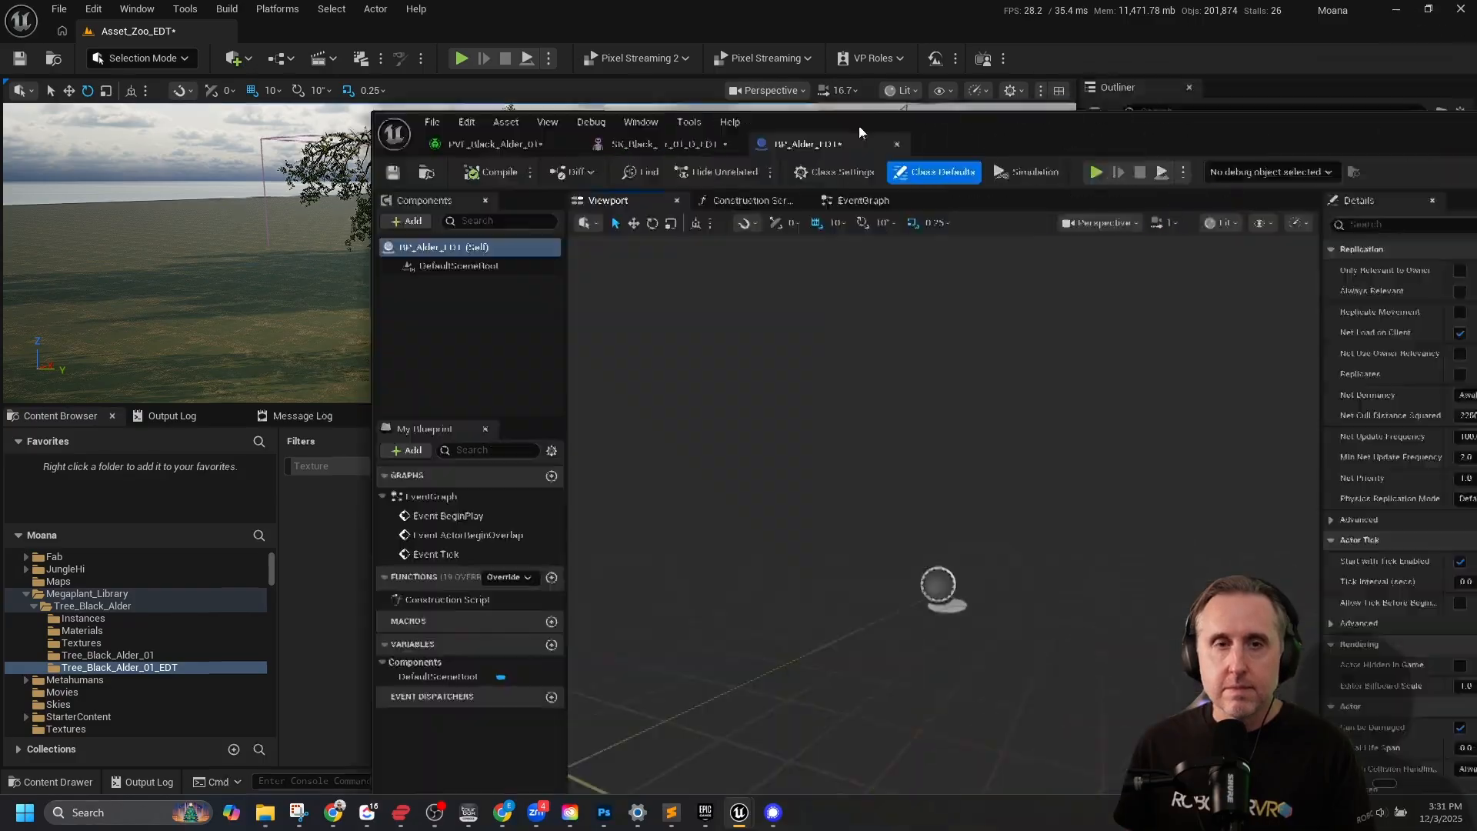
left_click_drag(859, 126, 571, 20)
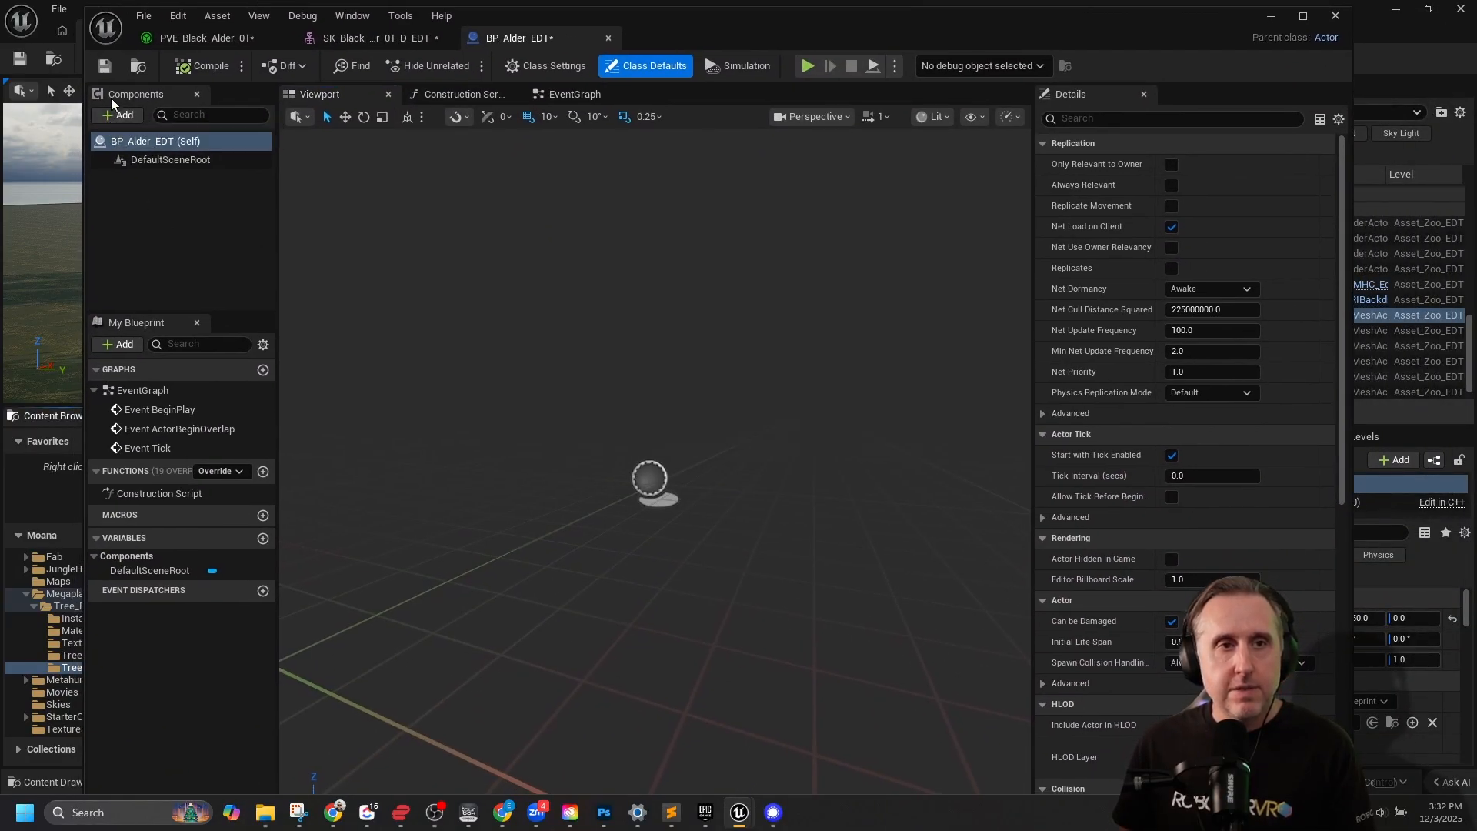
left_click(126, 115)
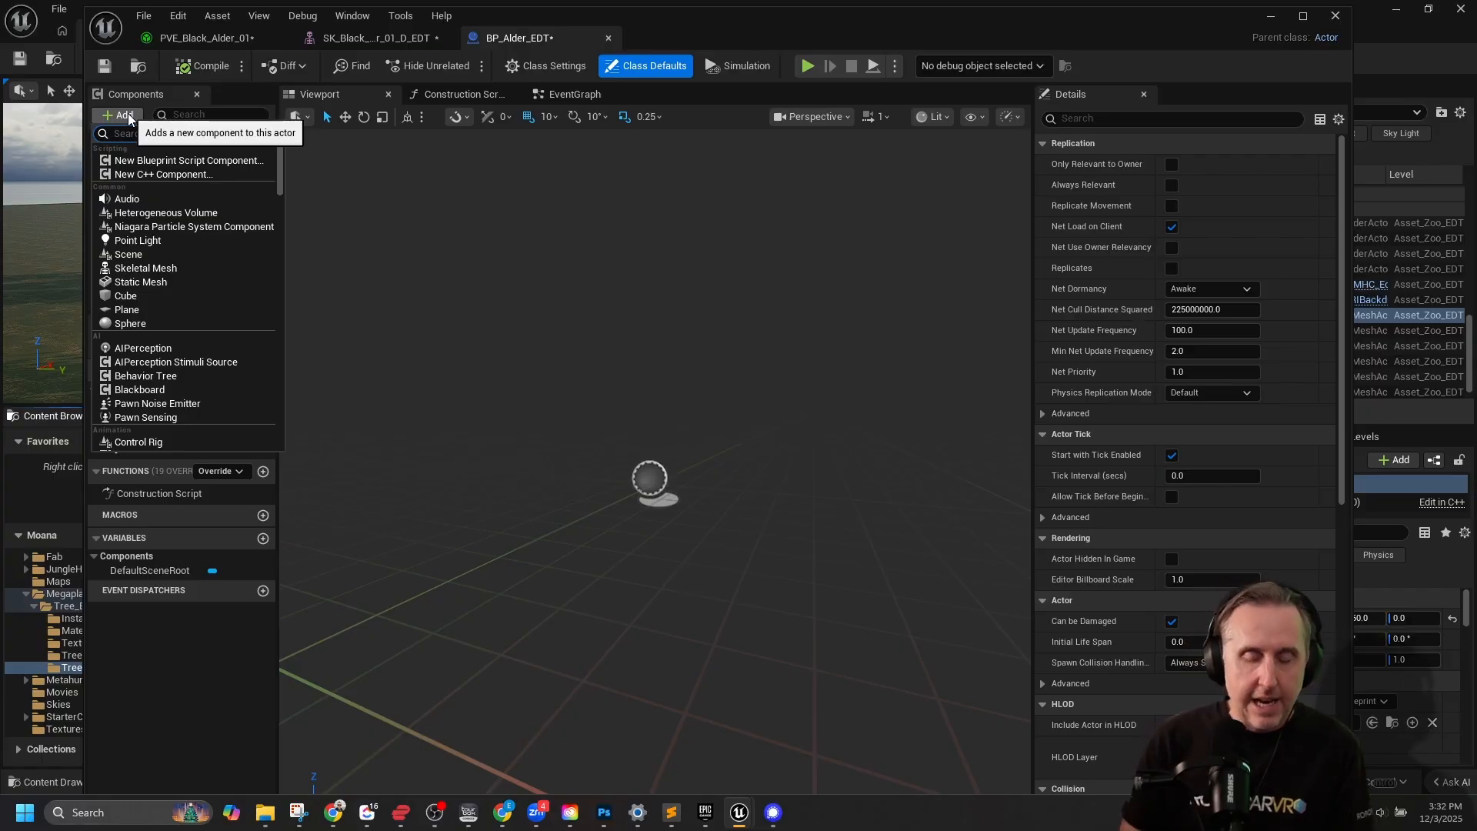
type("i")
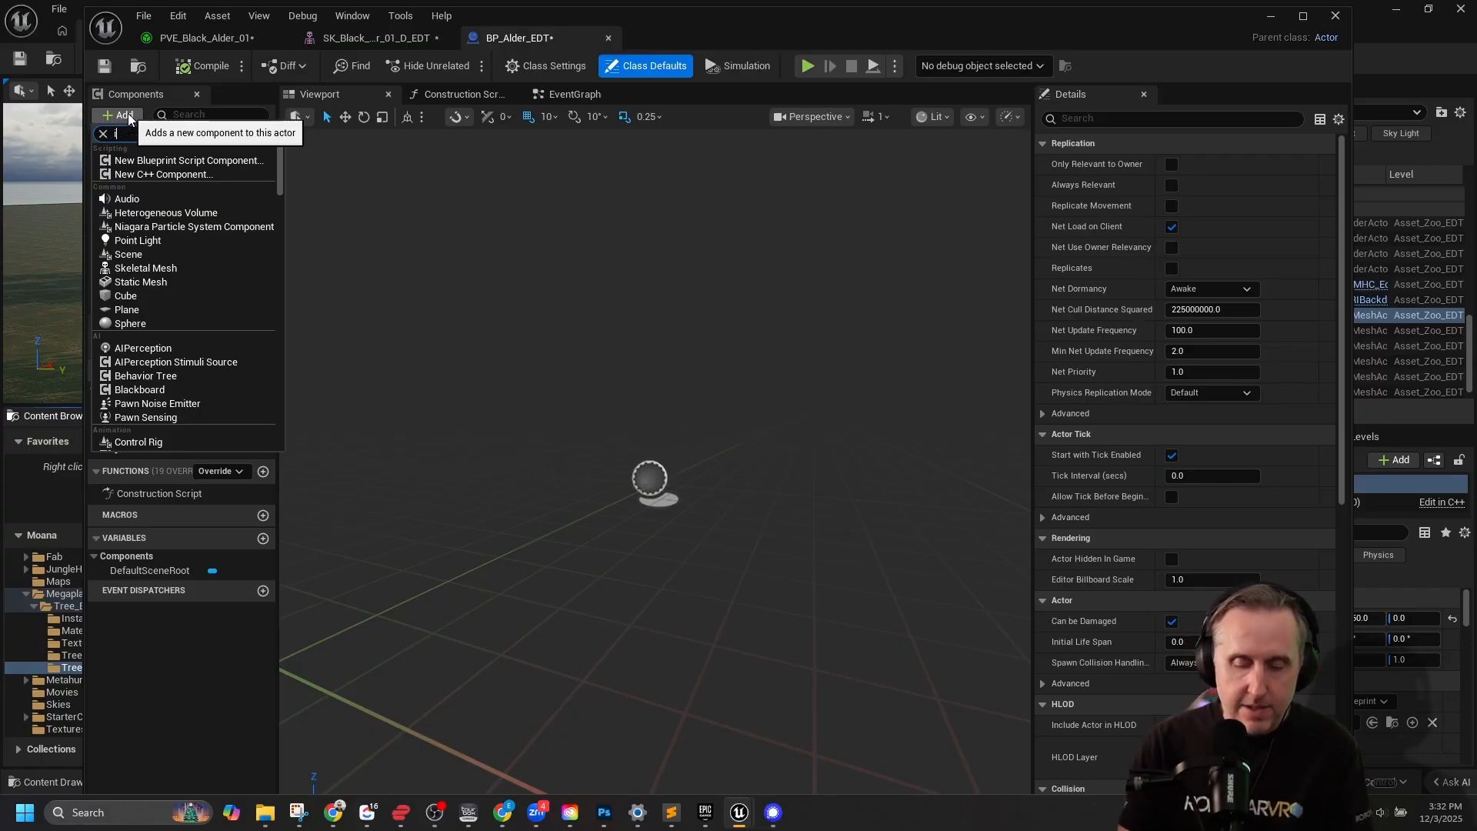
type("nstance")
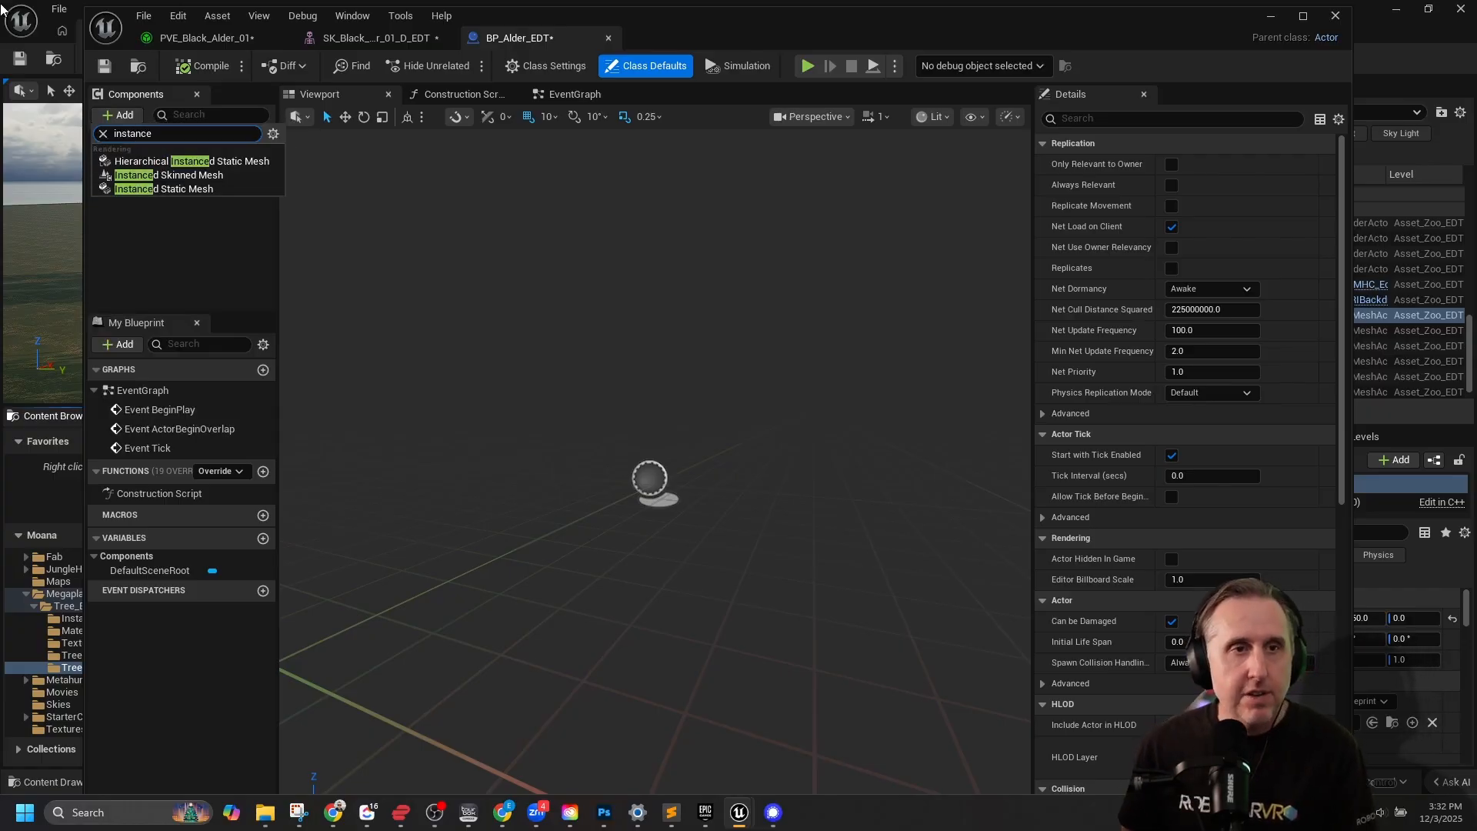
left_click(174, 179)
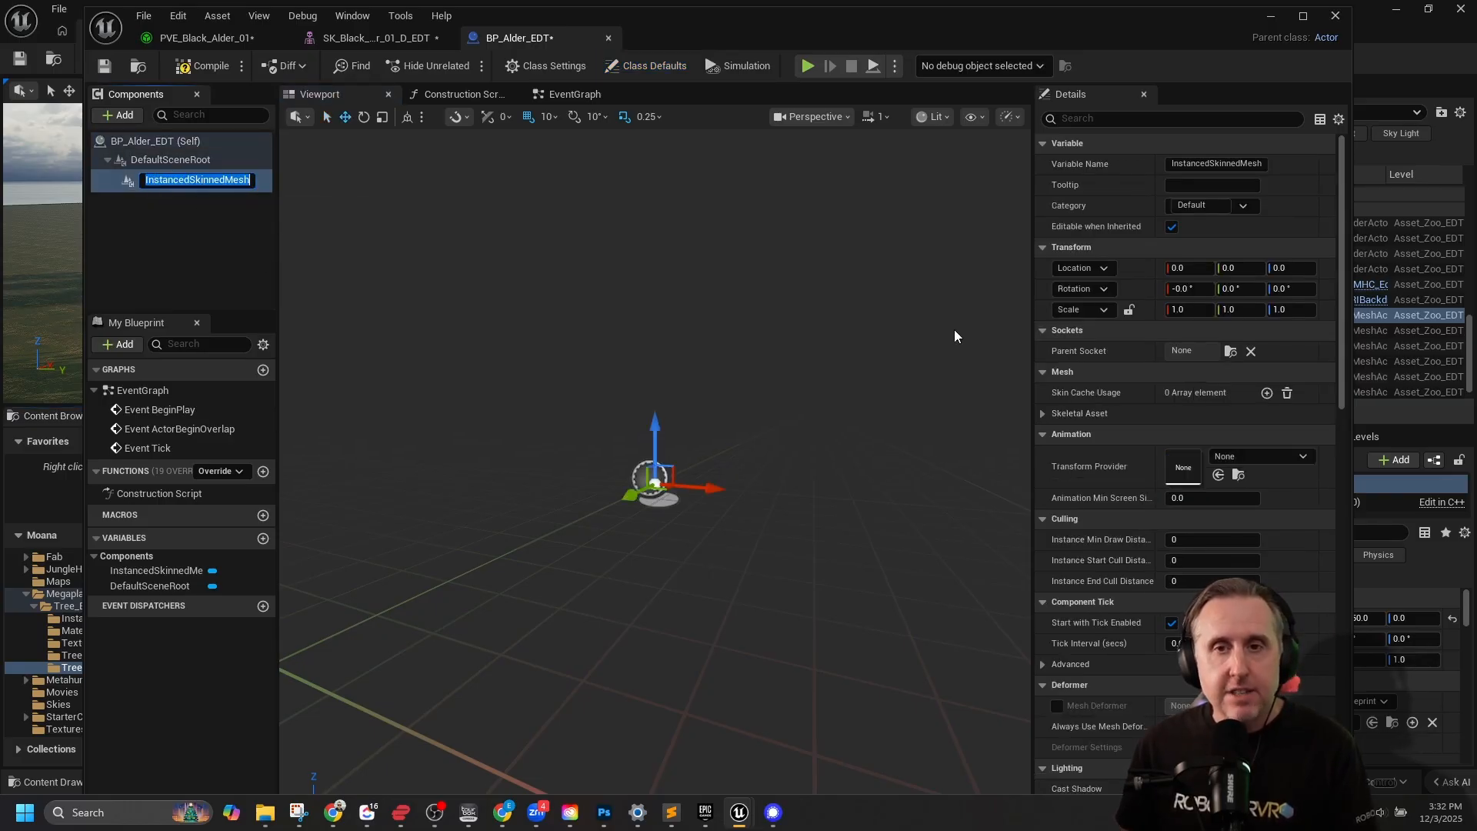
Assign the SK_Black_Alder_01_D_EDT mesh from the project folder as the Instanced Skinned Mesh component's skeletal asset.
left_click_drag(755, 16, 772, 16)
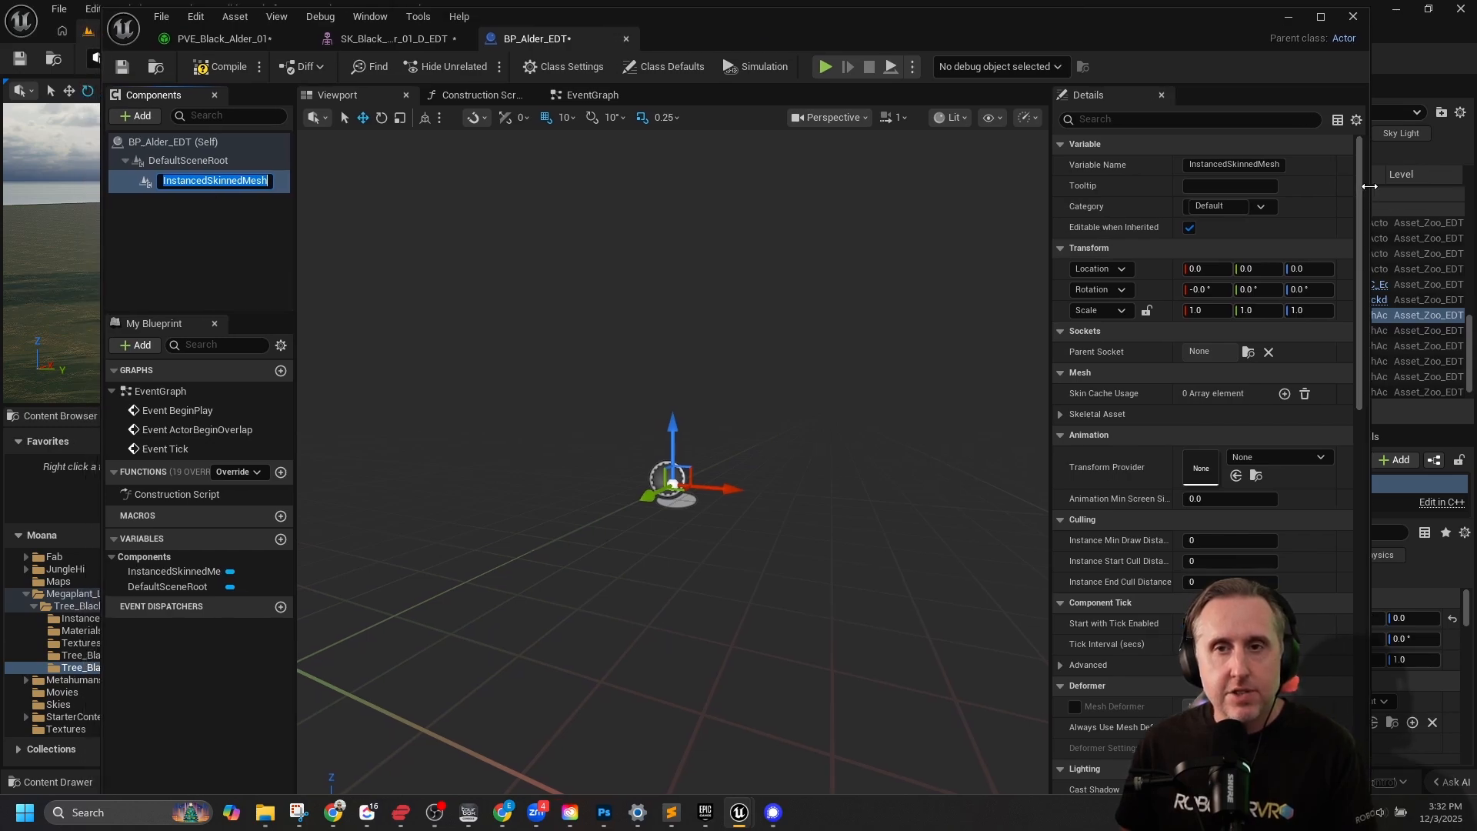
left_click_drag(1369, 187, 931, 186)
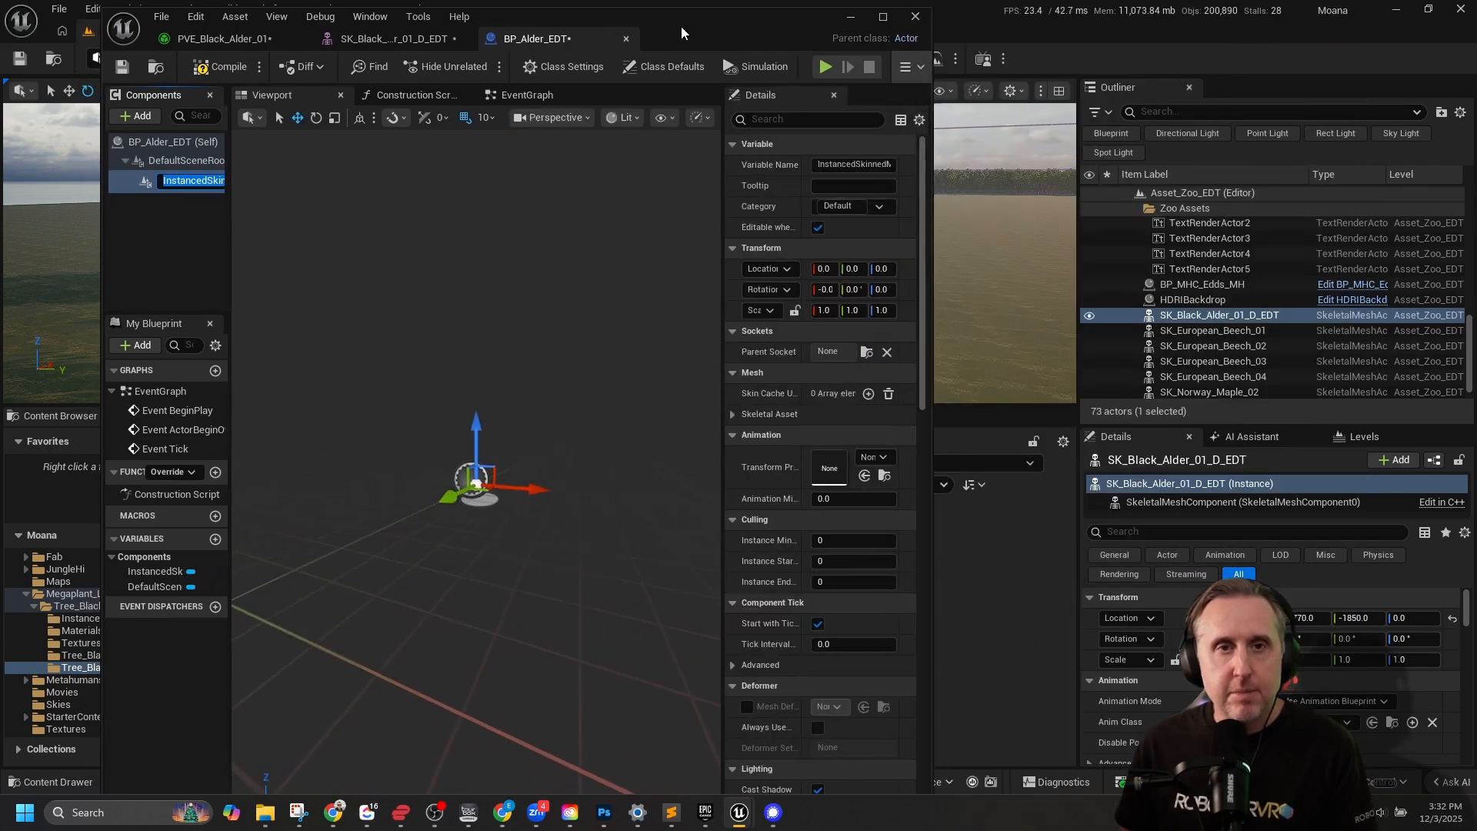
left_click_drag(681, 32, 119, 44)
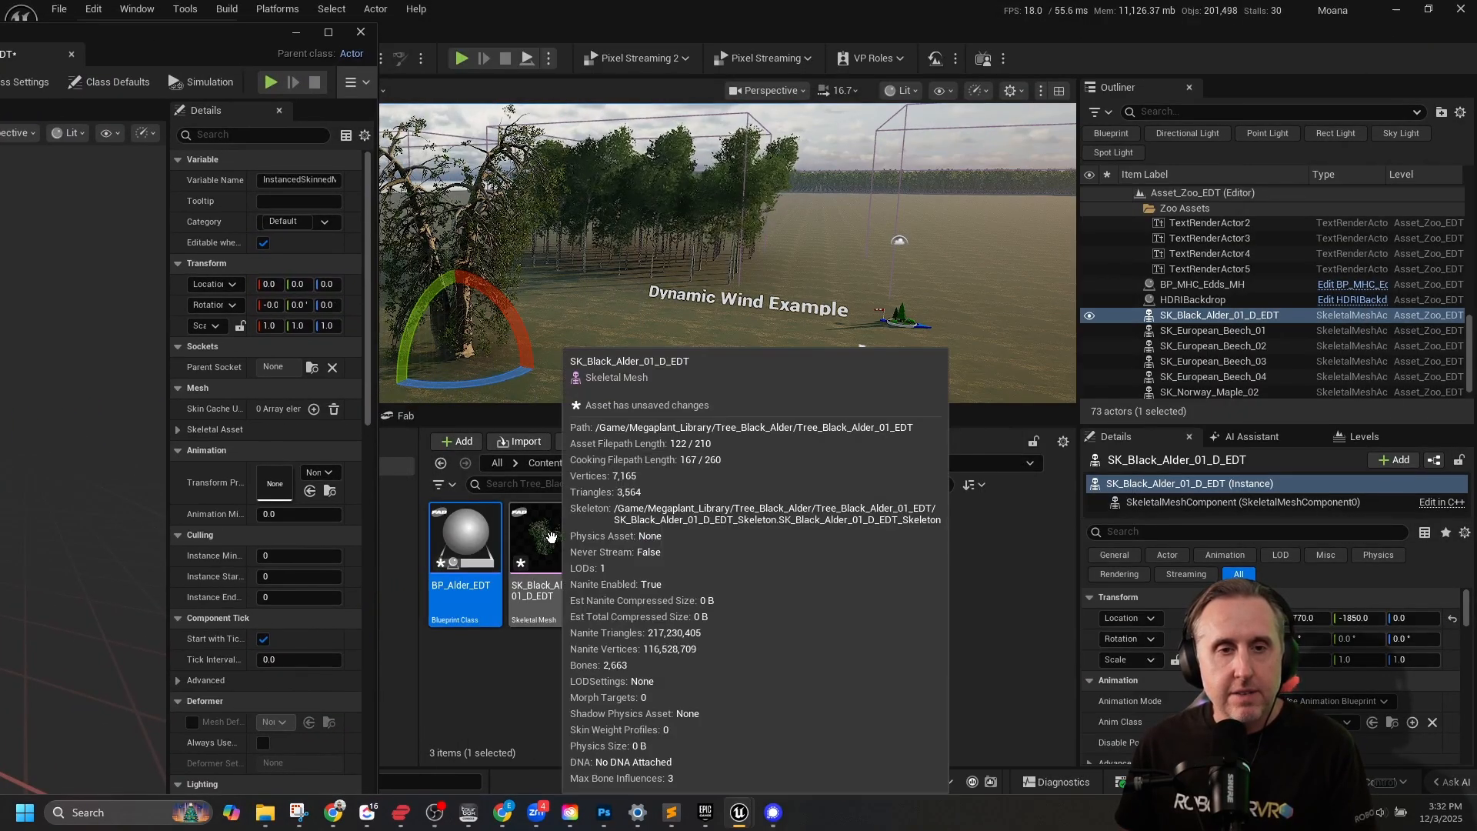
left_click(551, 536)
left_click_drag(551, 537, 160, 443)
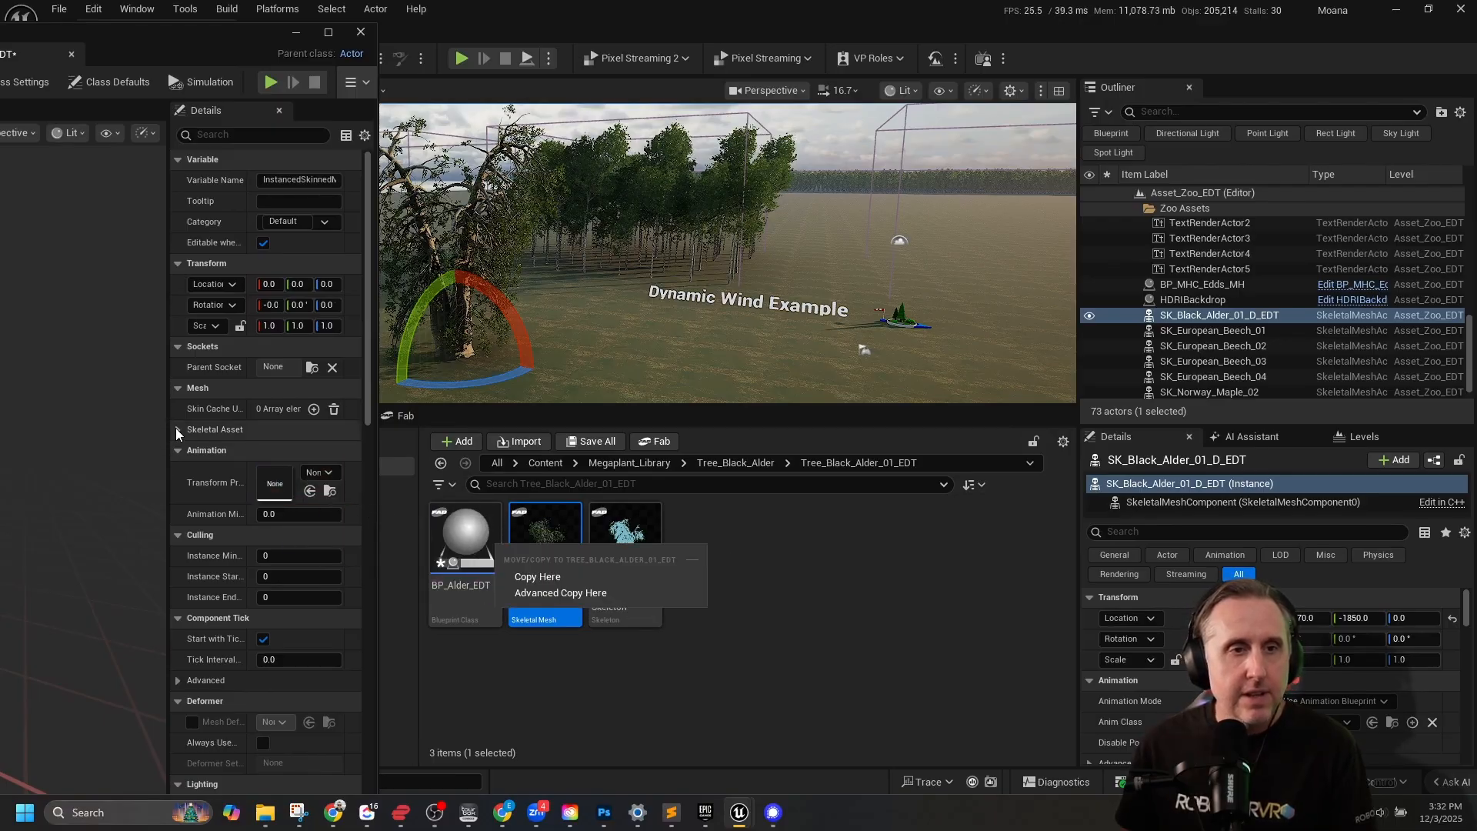
left_click(175, 428)
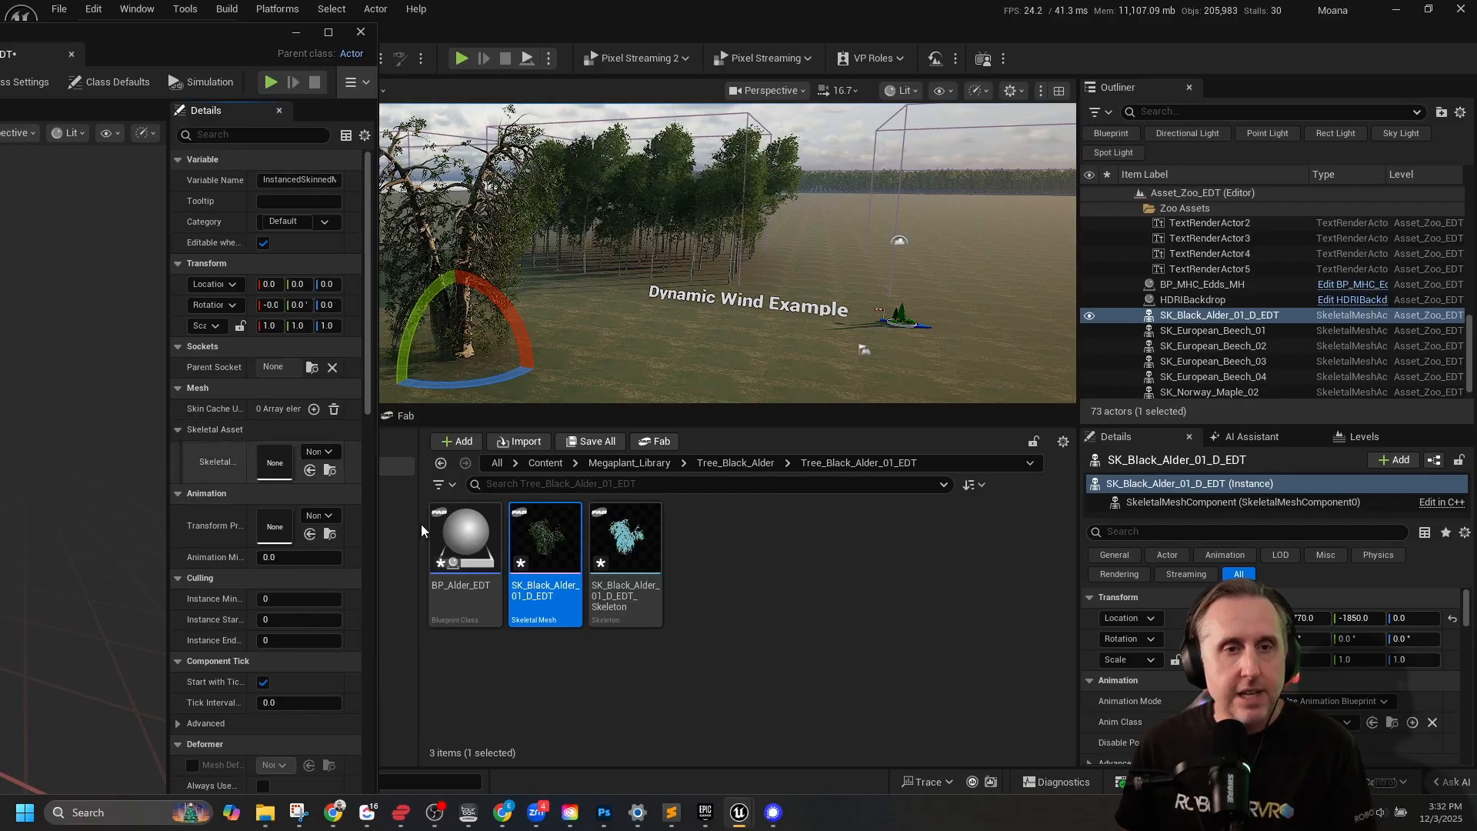
left_click_drag(545, 542, 285, 465)
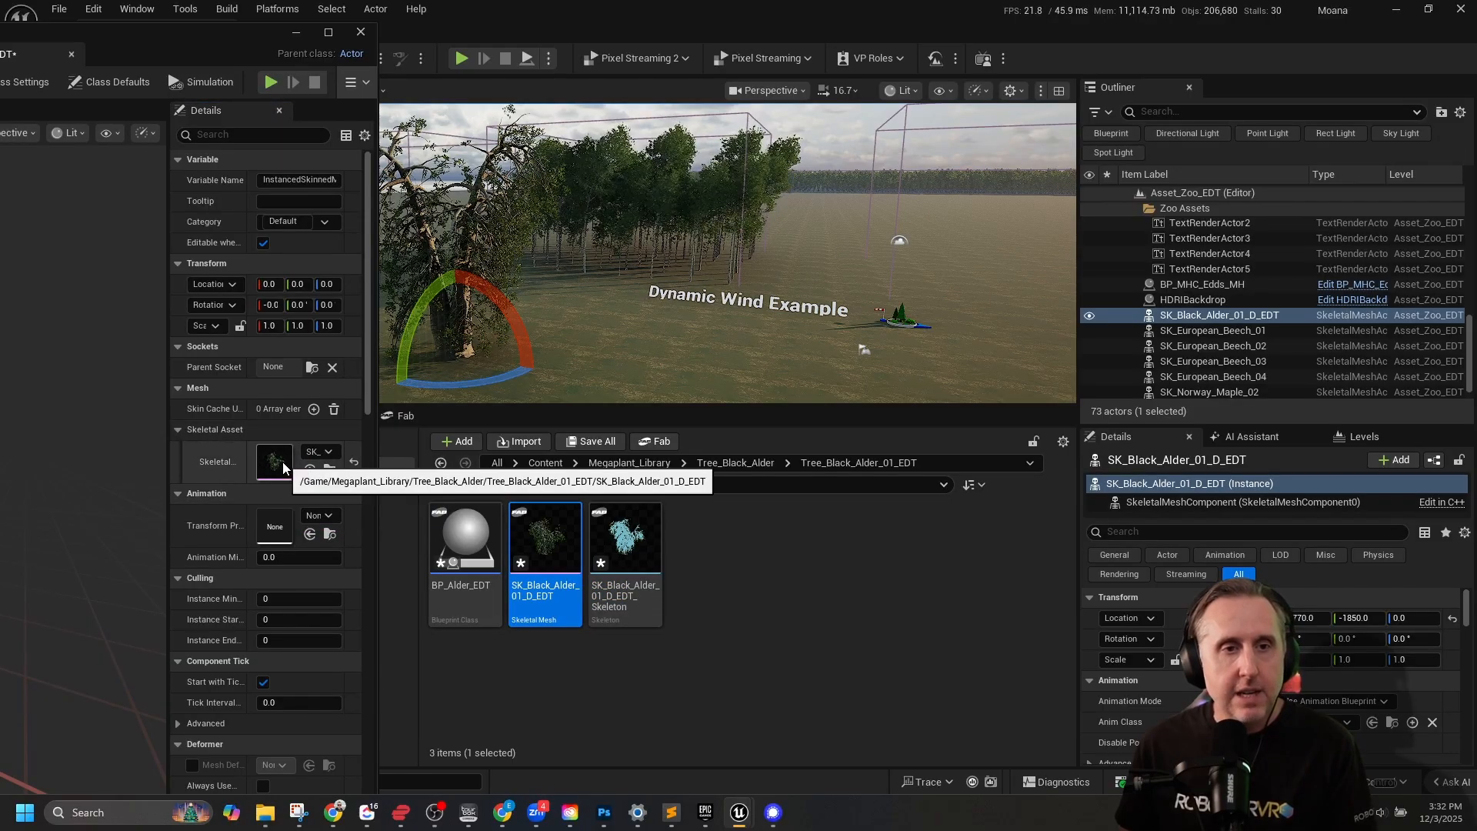
Search the Procedural Vegetation Editor Content folder for "wind" and assign Wind_TransformProvider as the Instanced Skinned Mesh component's transform provider.
left_click(321, 516)
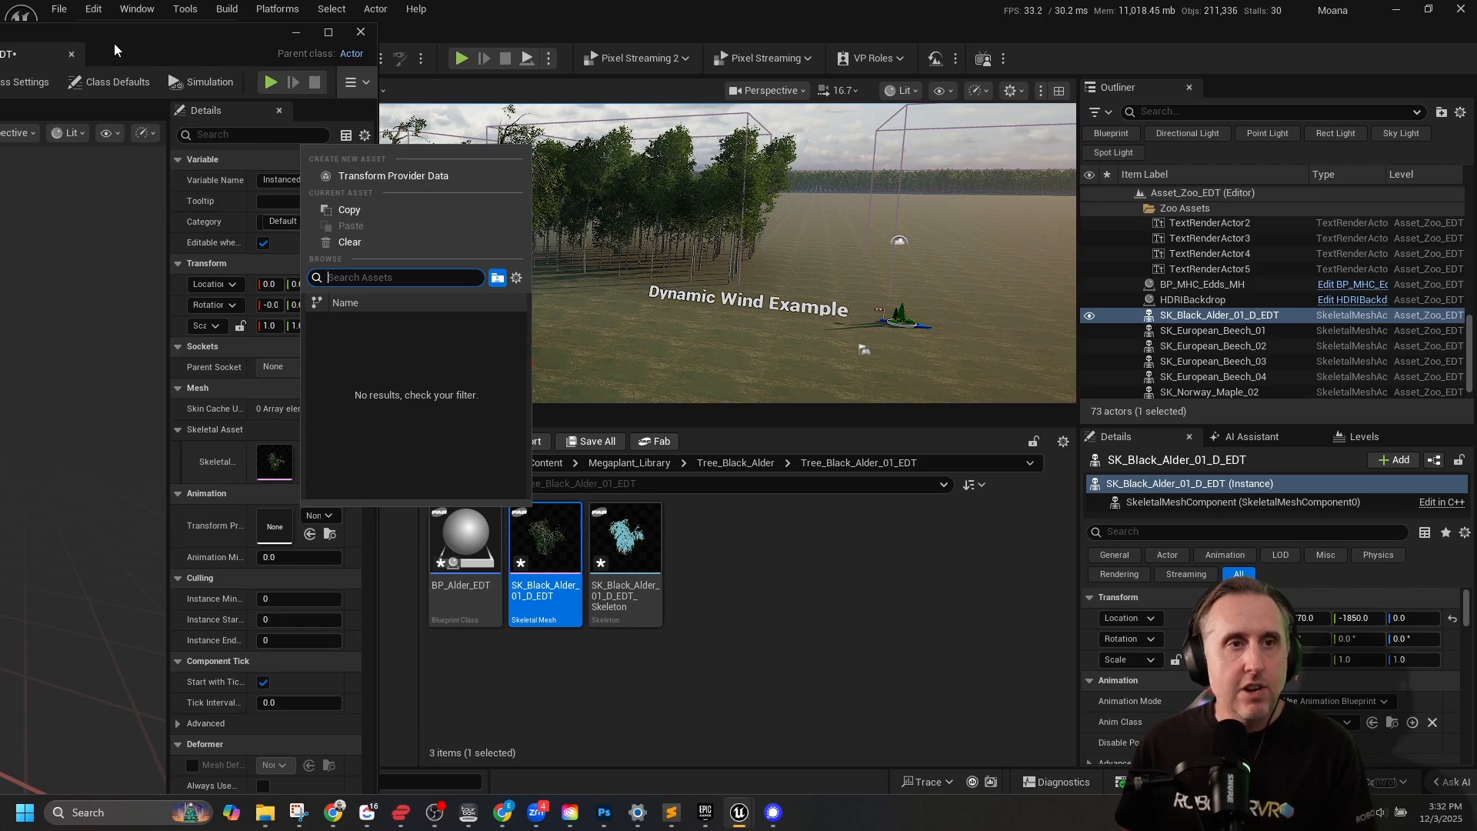
left_click_drag(114, 43, 913, 532)
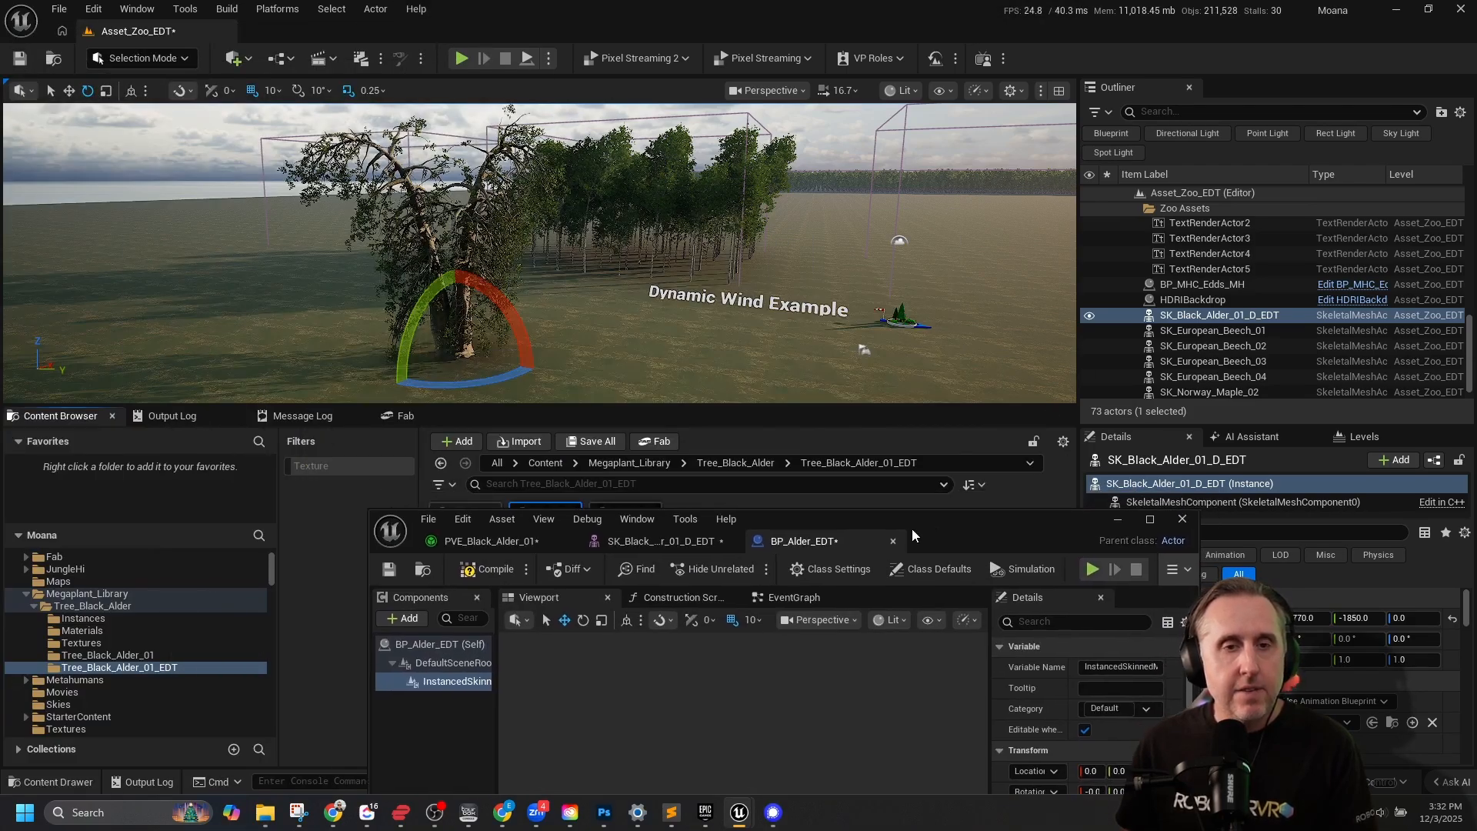
scroll(123, 607, "down", 8)
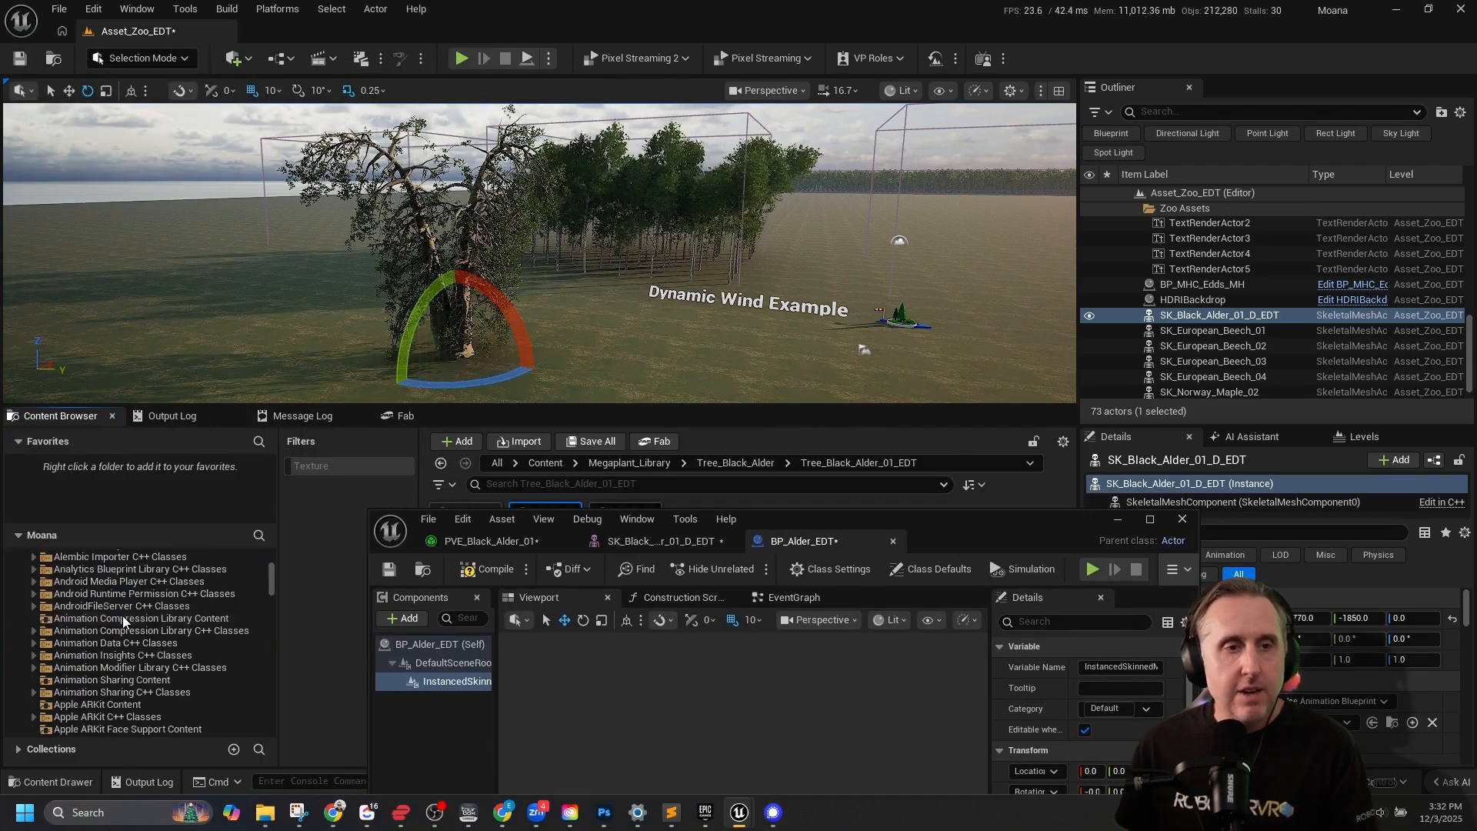
scroll(123, 615, "down", 10)
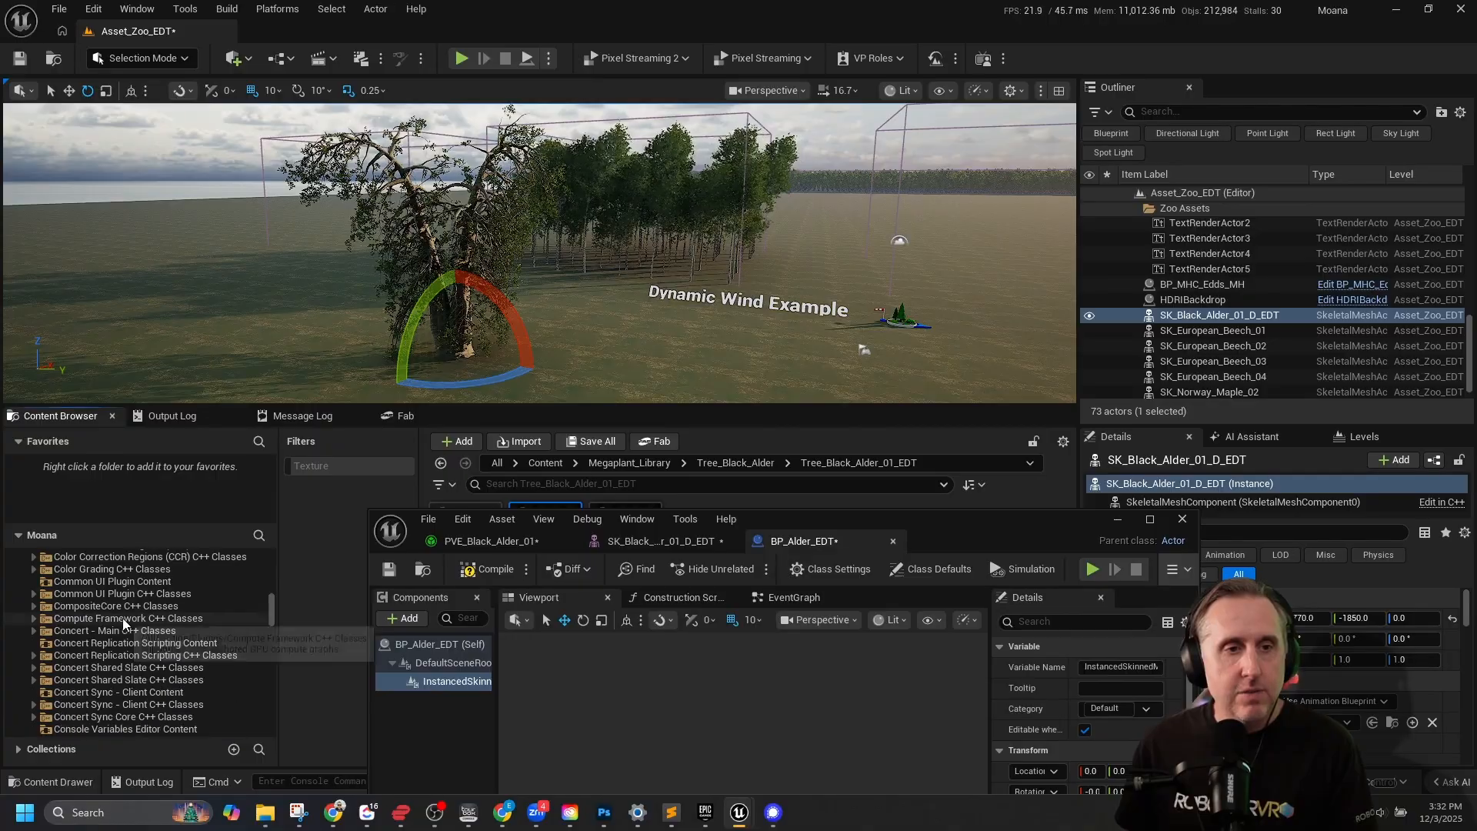
scroll(124, 620, "down", 10)
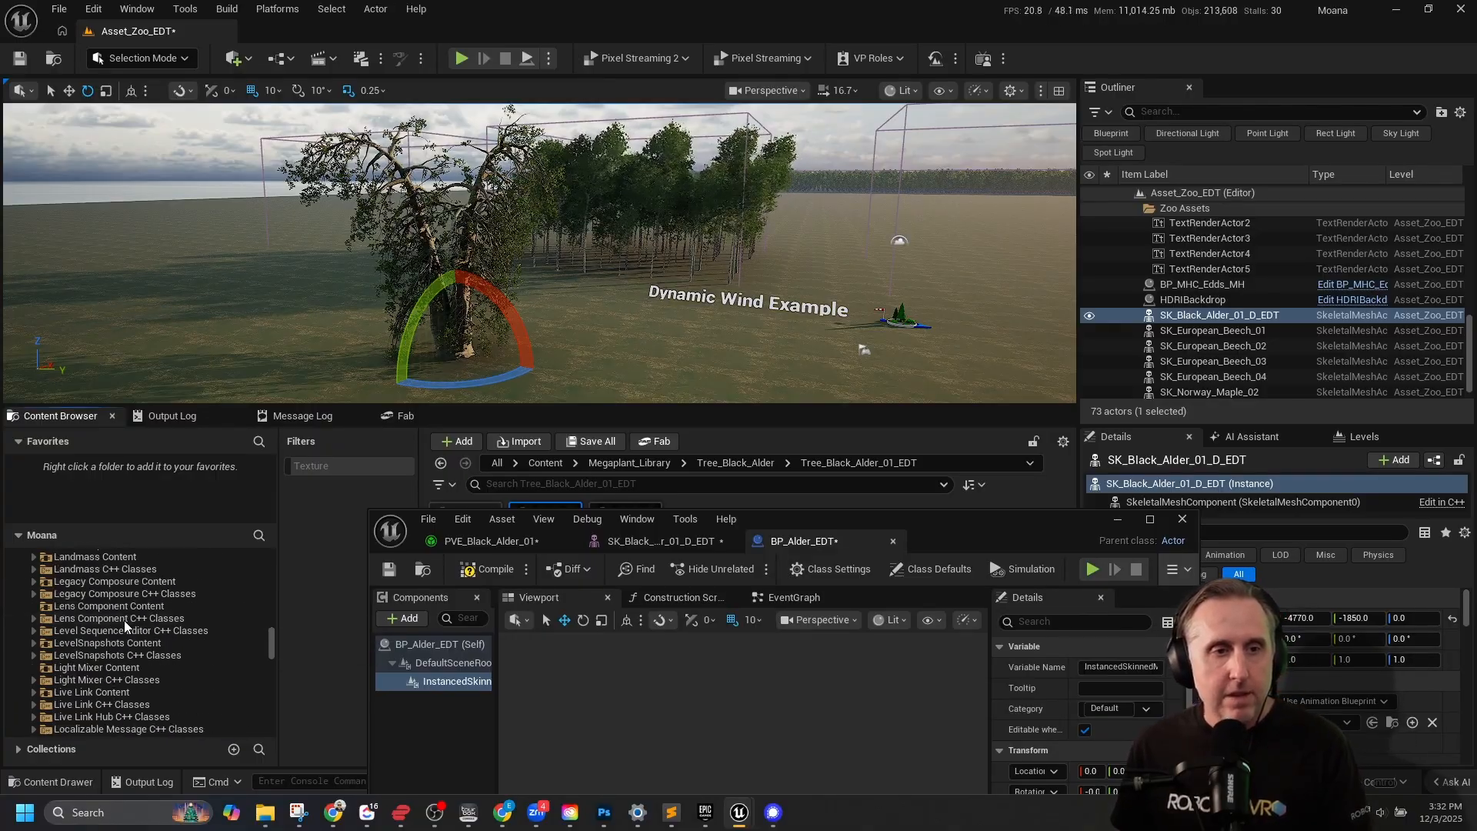
scroll(126, 617, "down", 10)
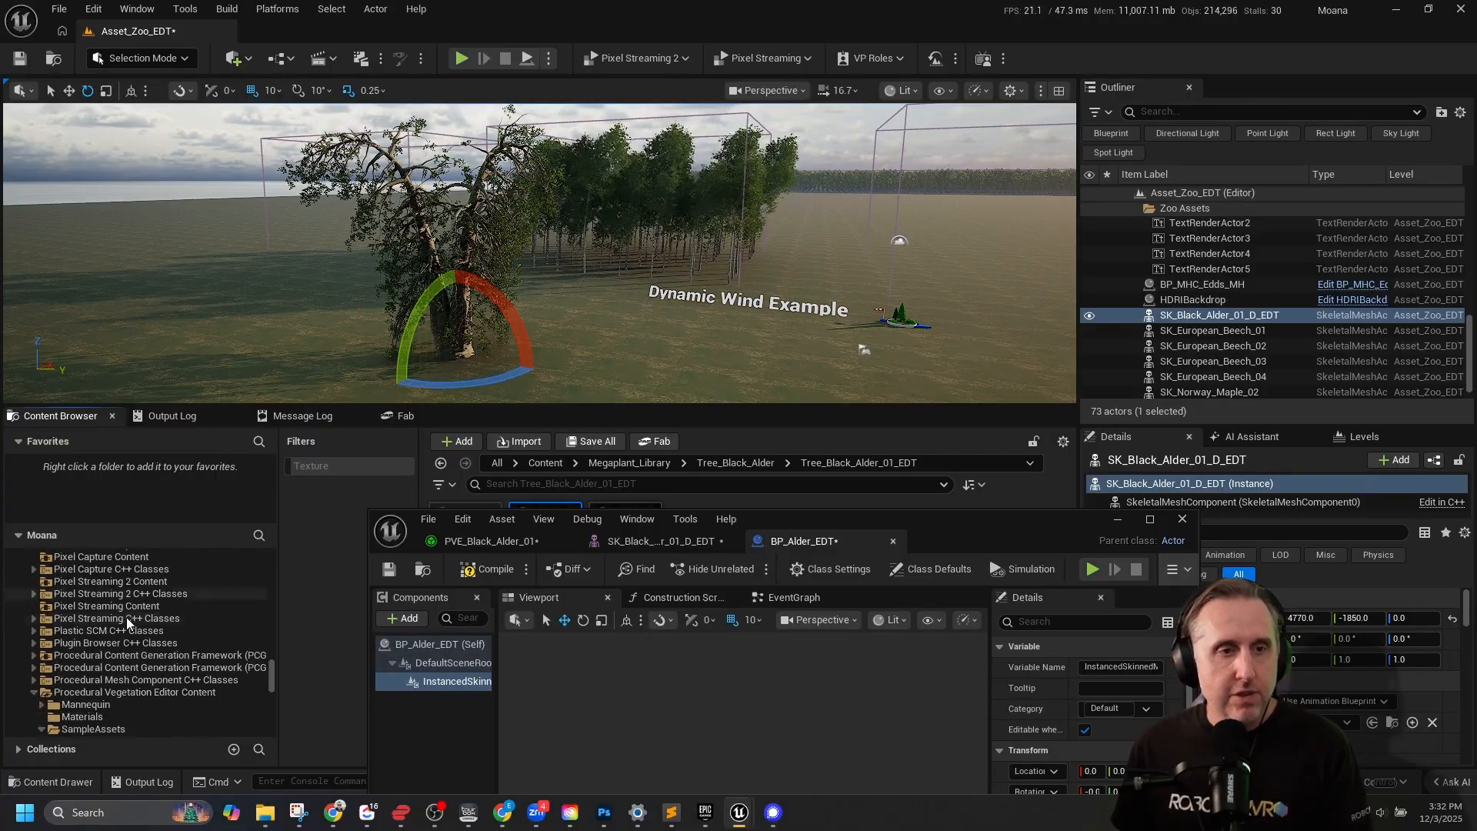
left_click(123, 615)
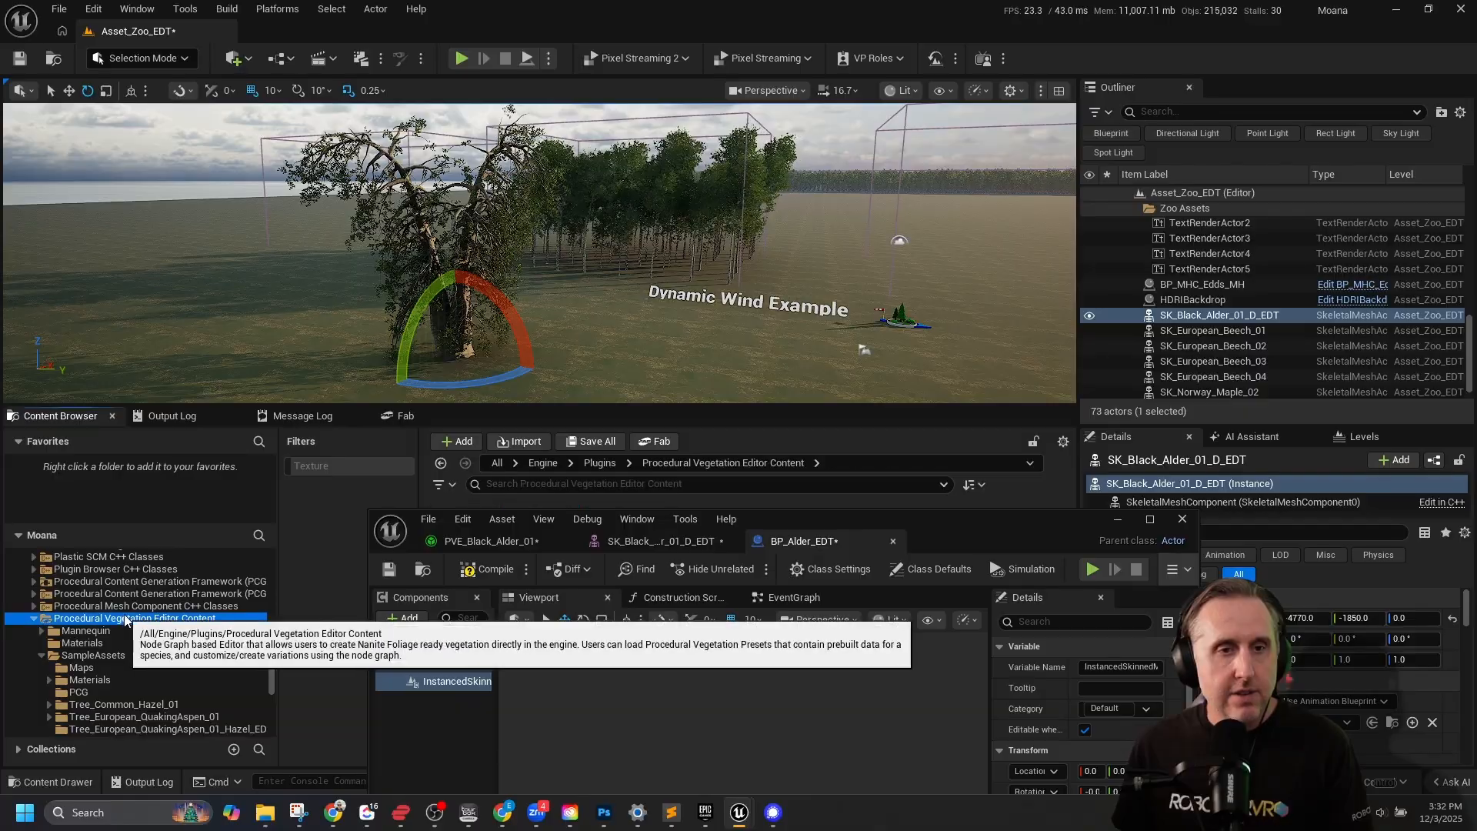
left_click_drag(842, 523, 916, 652)
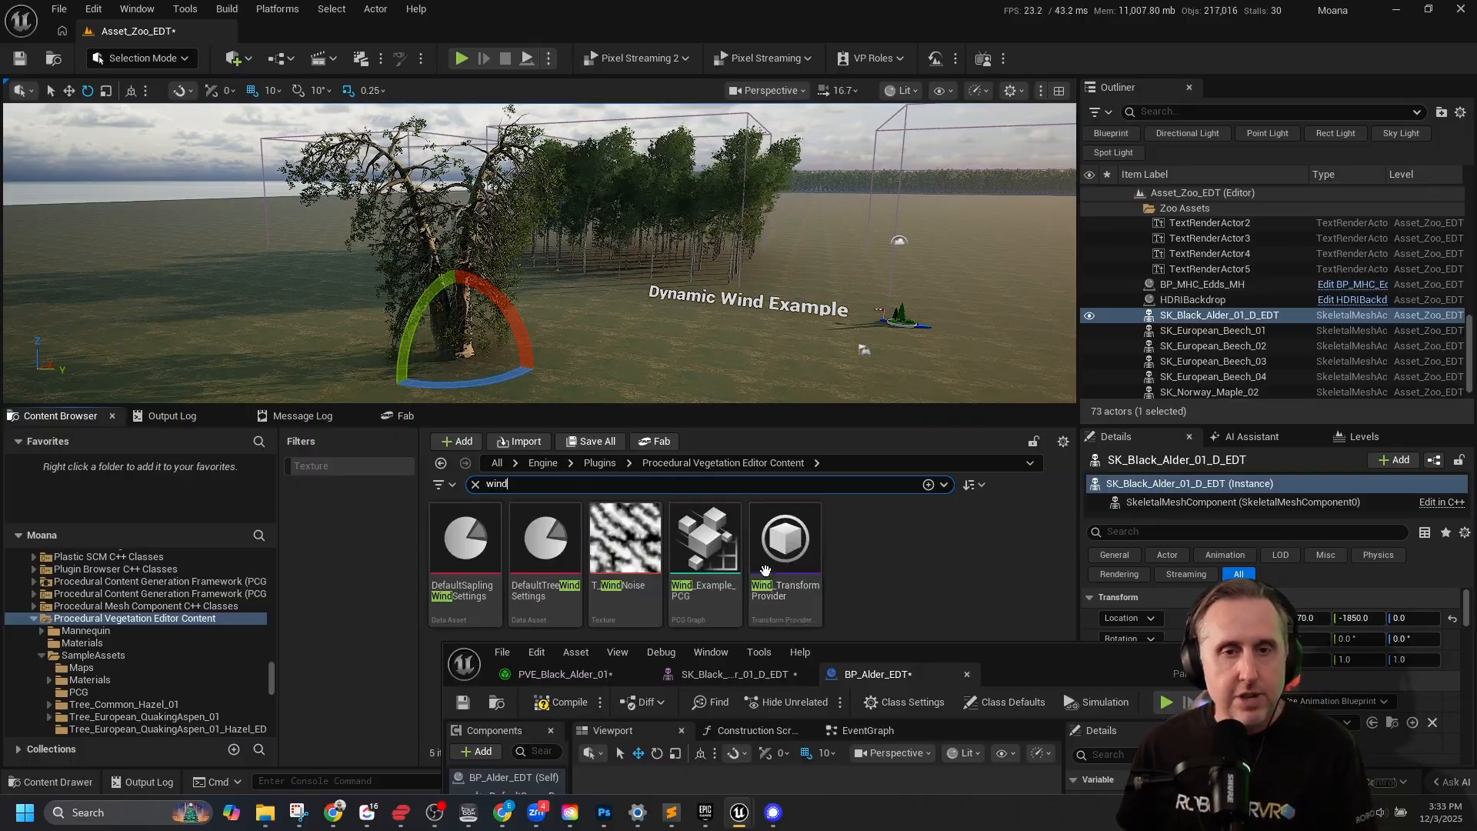
left_click_drag(985, 653, 283, 94)
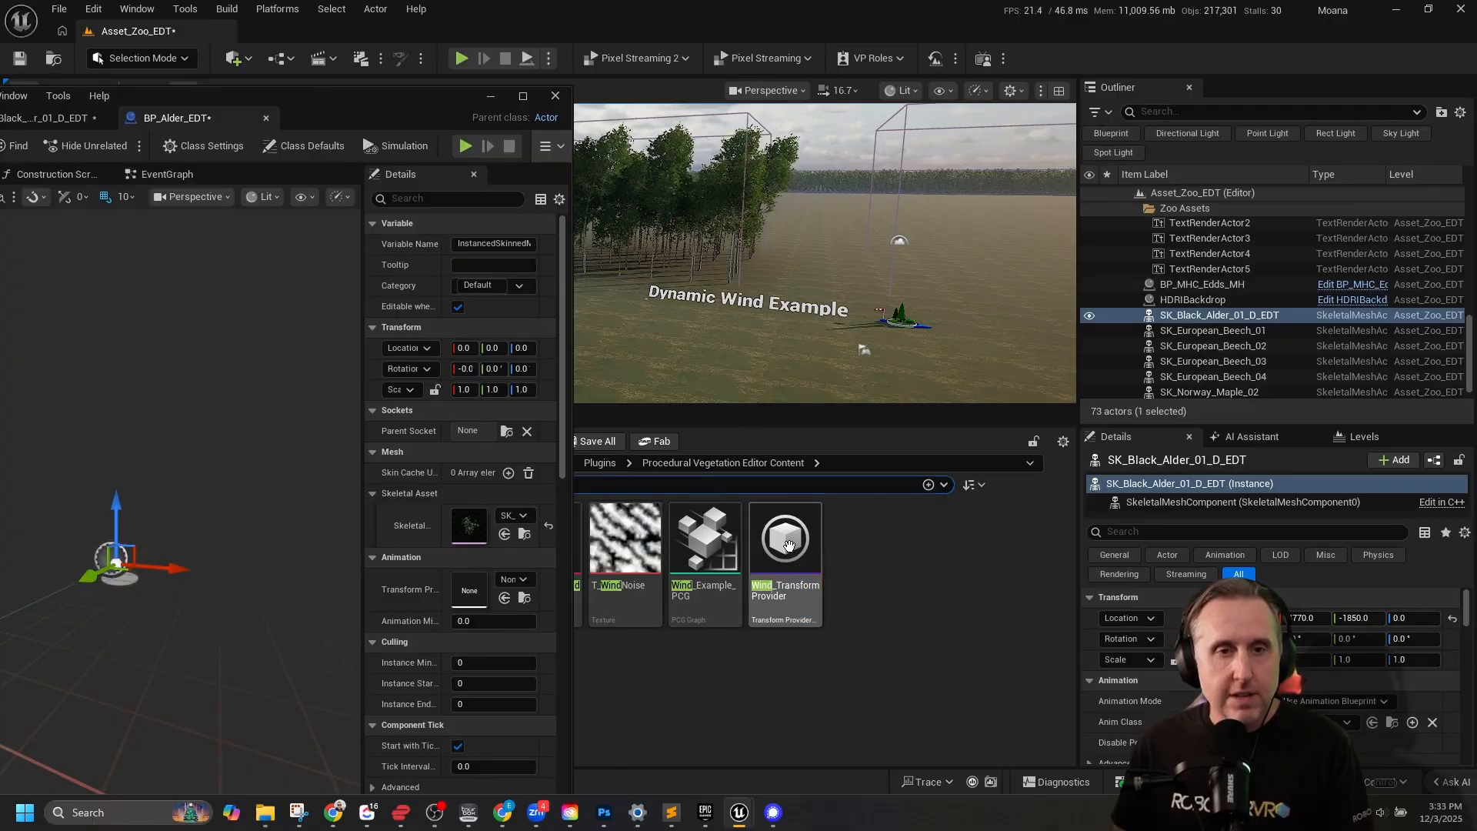
left_click_drag(789, 546, 469, 591)
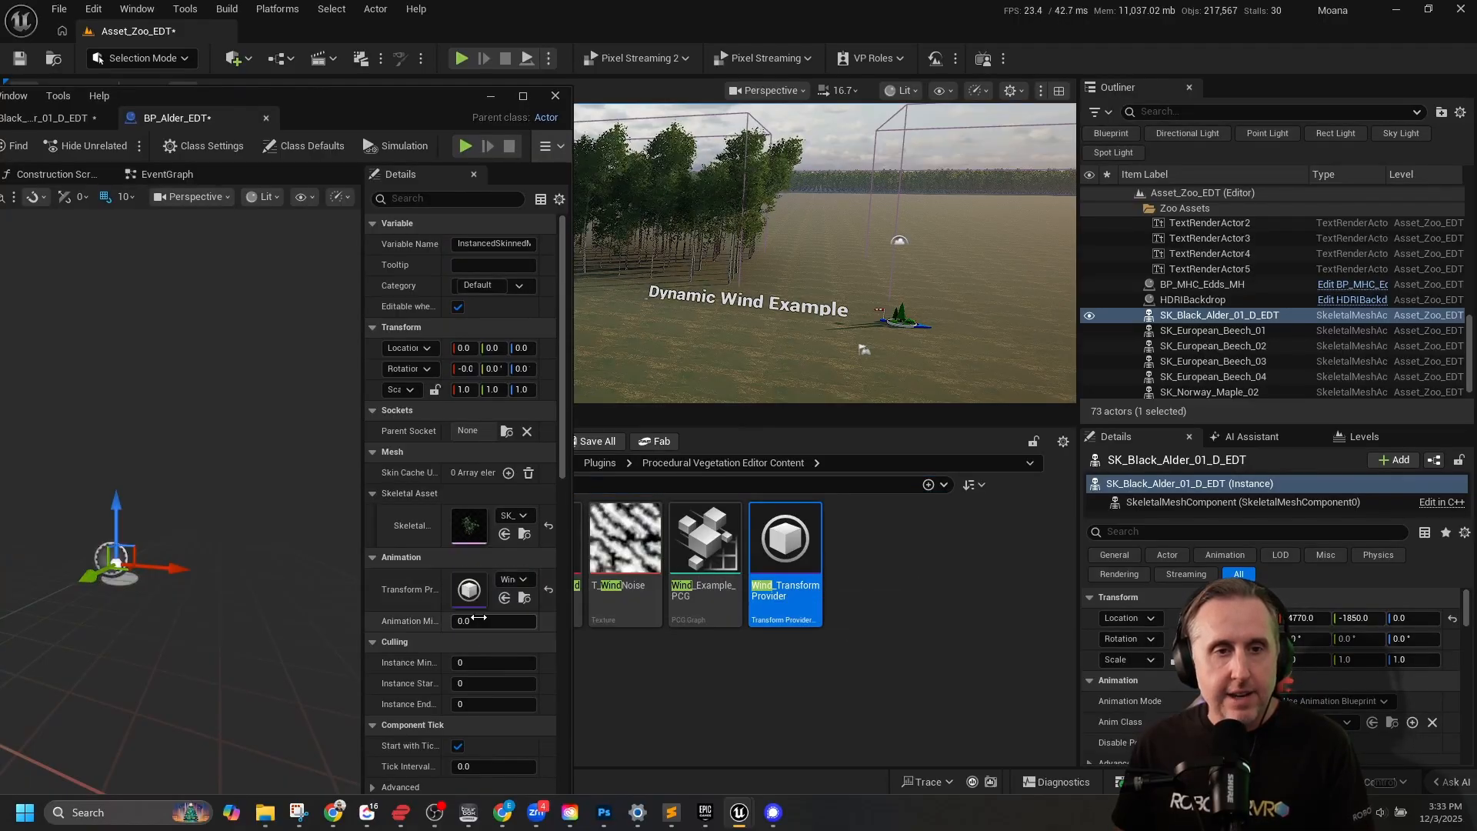
Add one element to the Instanced Skinned Mesh component's Instances array and view the whole tree in the Blueprint viewport.
scroll(467, 454, "down", 15)
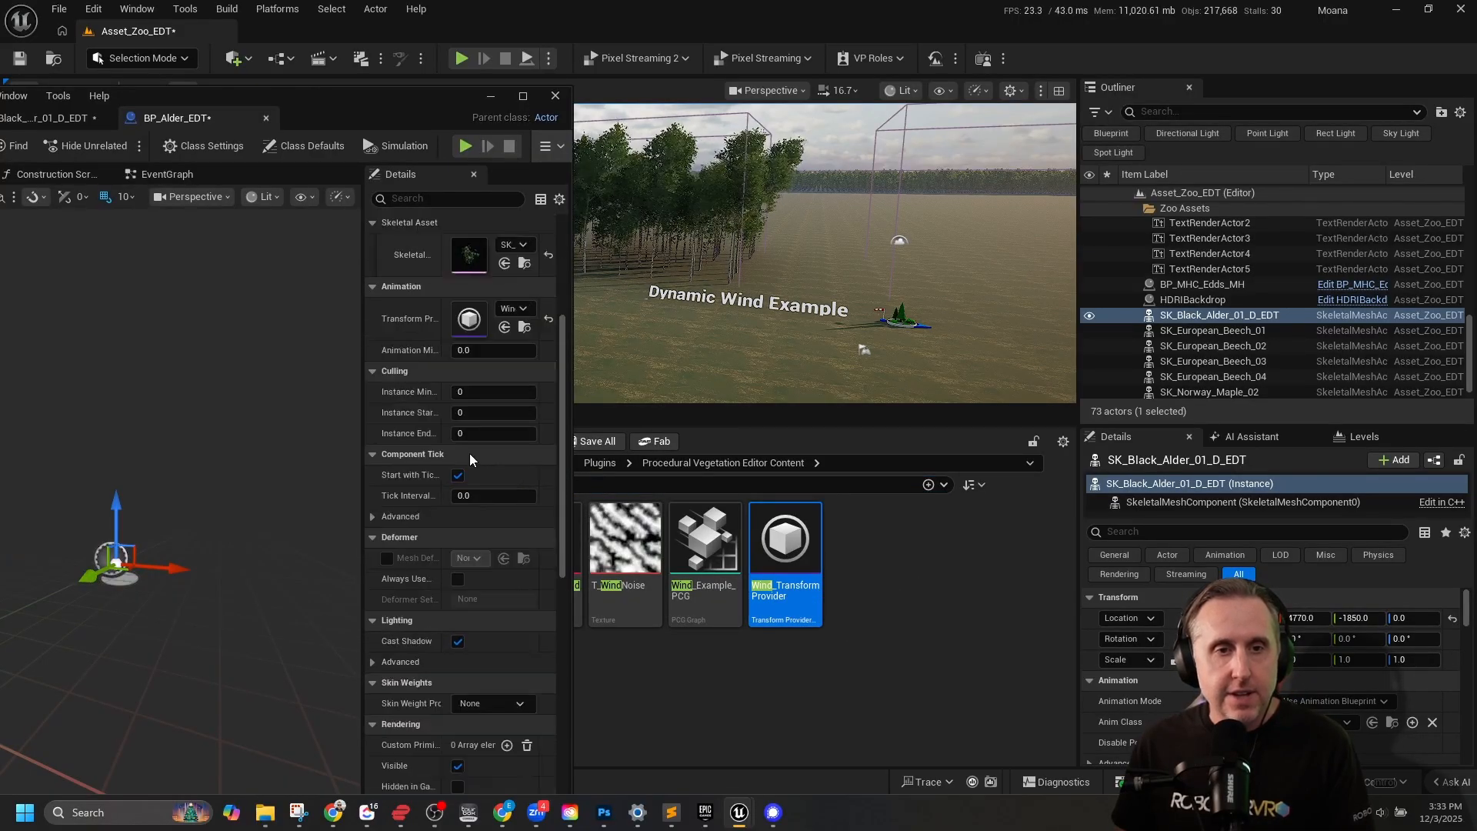
scroll(468, 454, "down", 5)
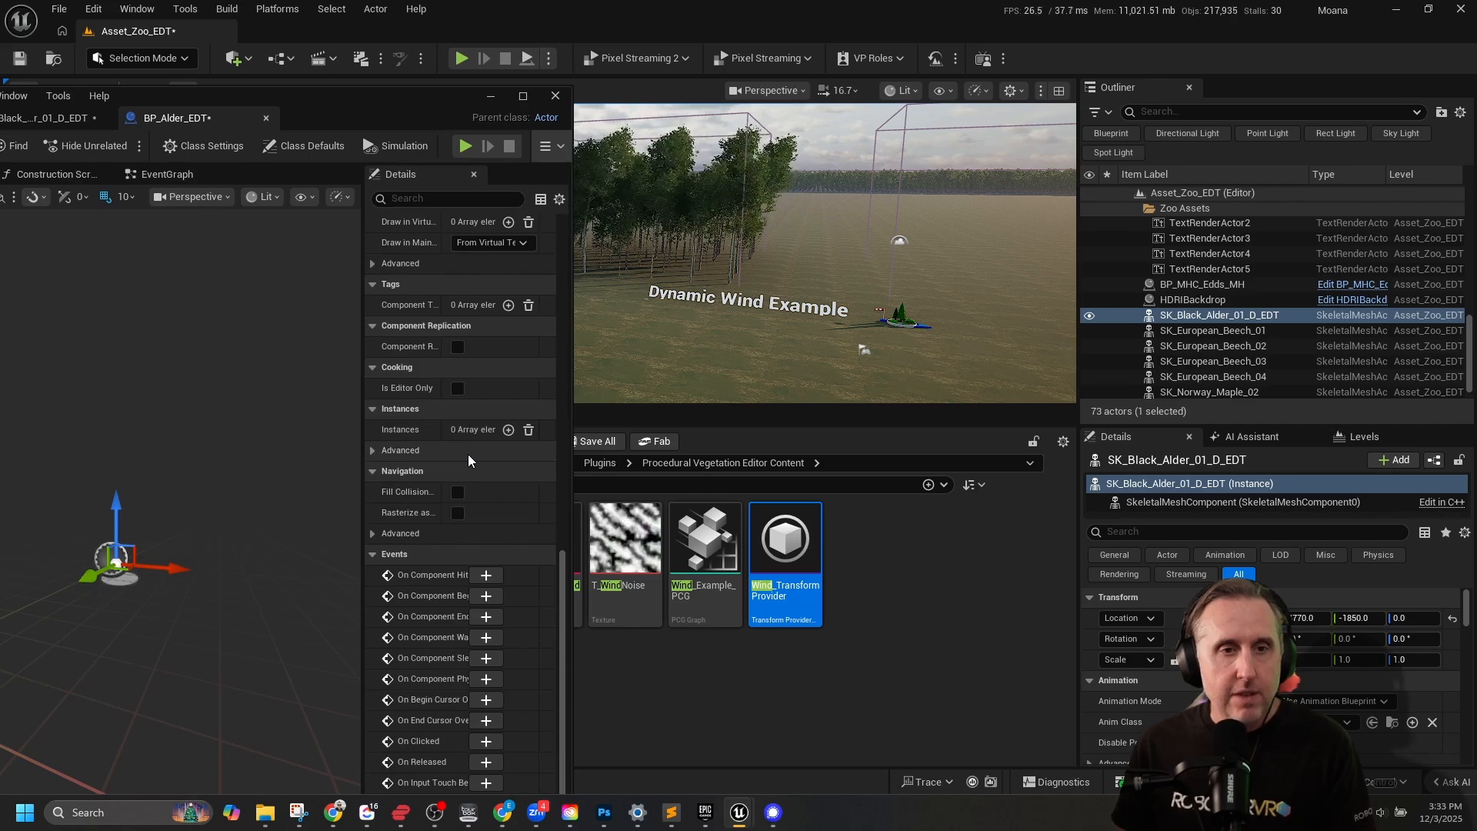
scroll(468, 454, "down", 2)
scroll(468, 454, "down", 2)
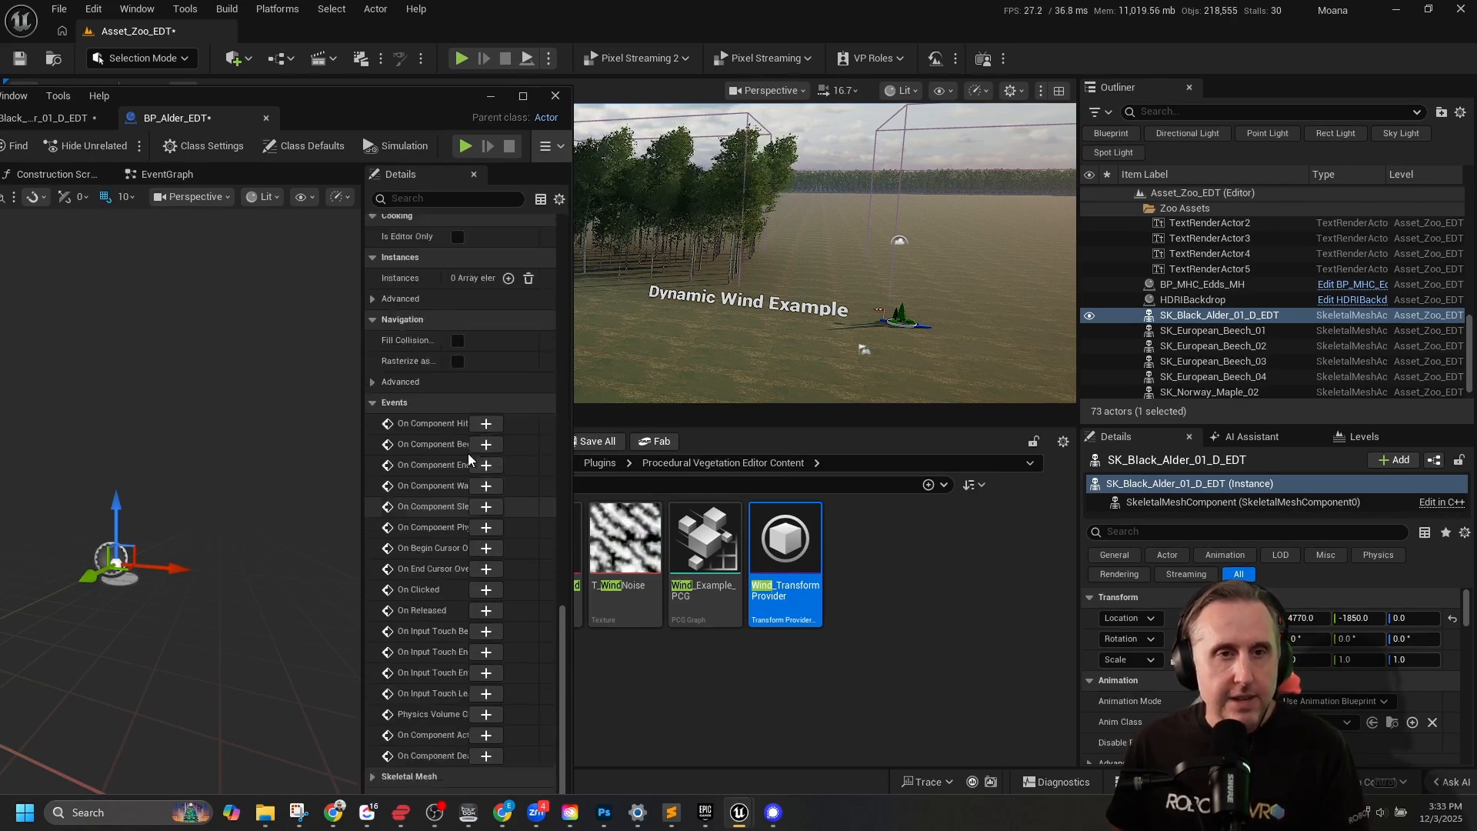
scroll(467, 454, "up", 6)
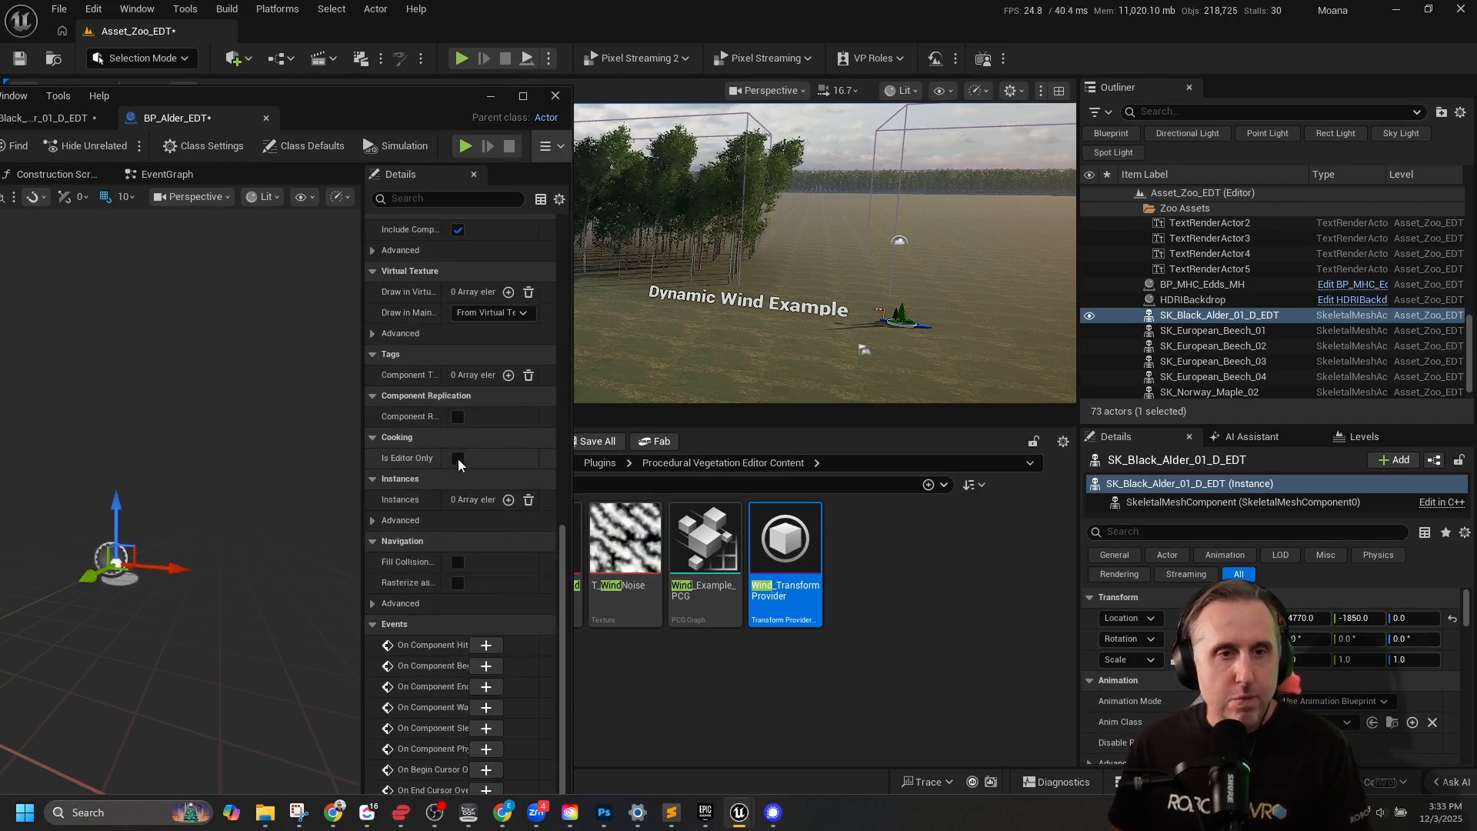
left_click(508, 500)
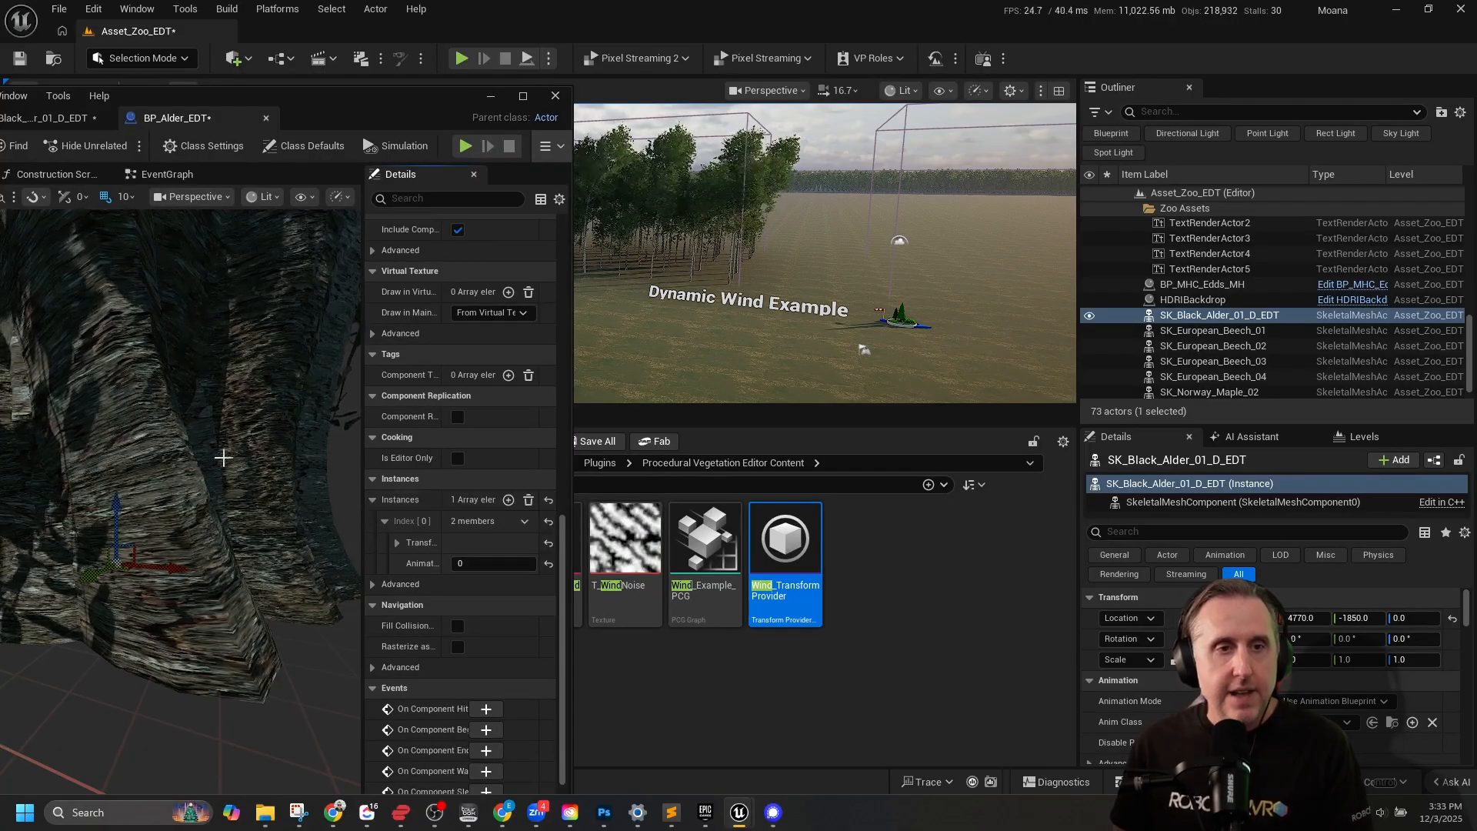
scroll(223, 458, "down", 5)
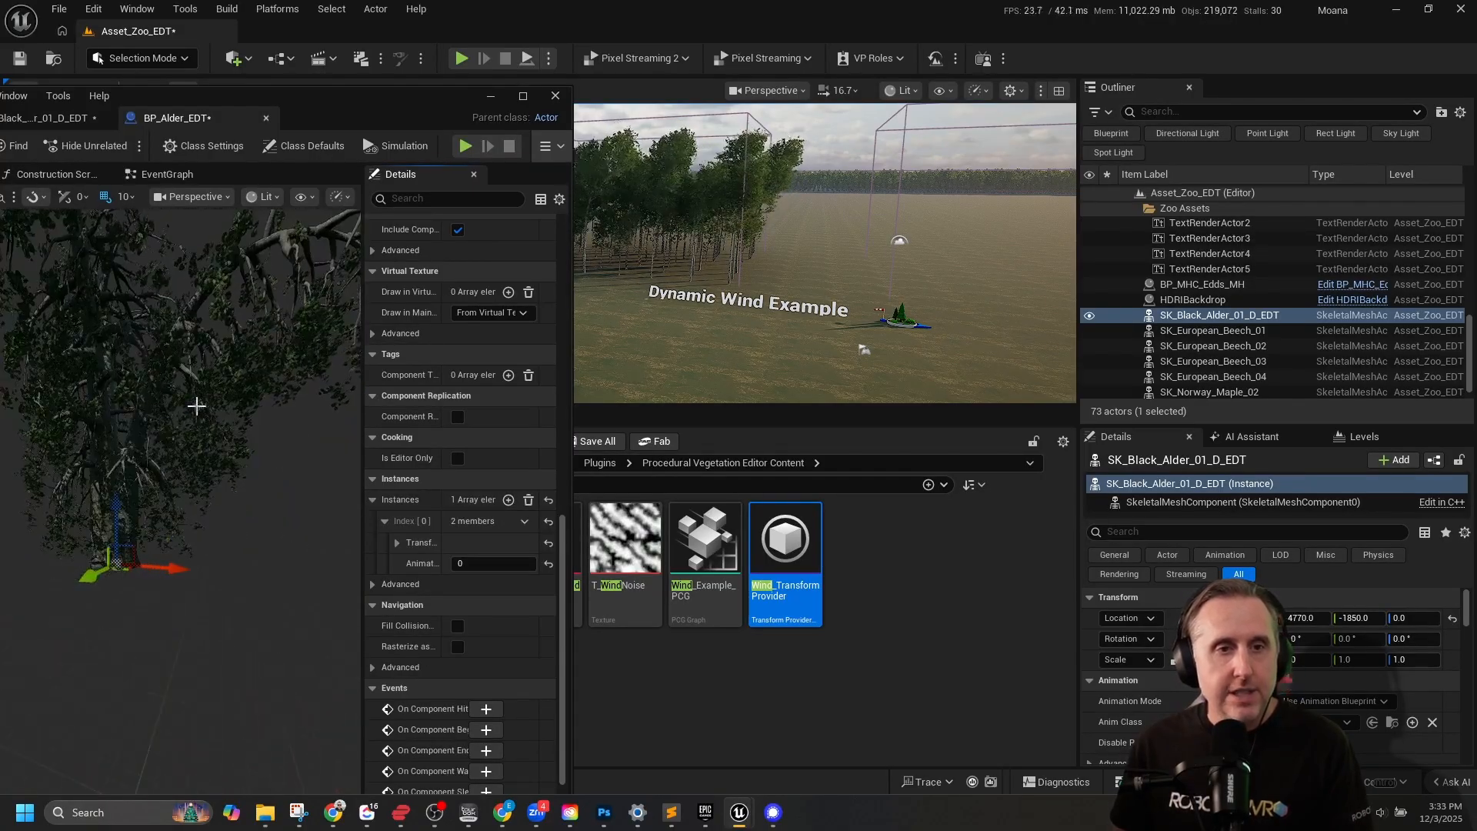
Compile the BP_Alder_EDT Blueprint and minimize its editor window.
left_click_drag(311, 98, 717, 119)
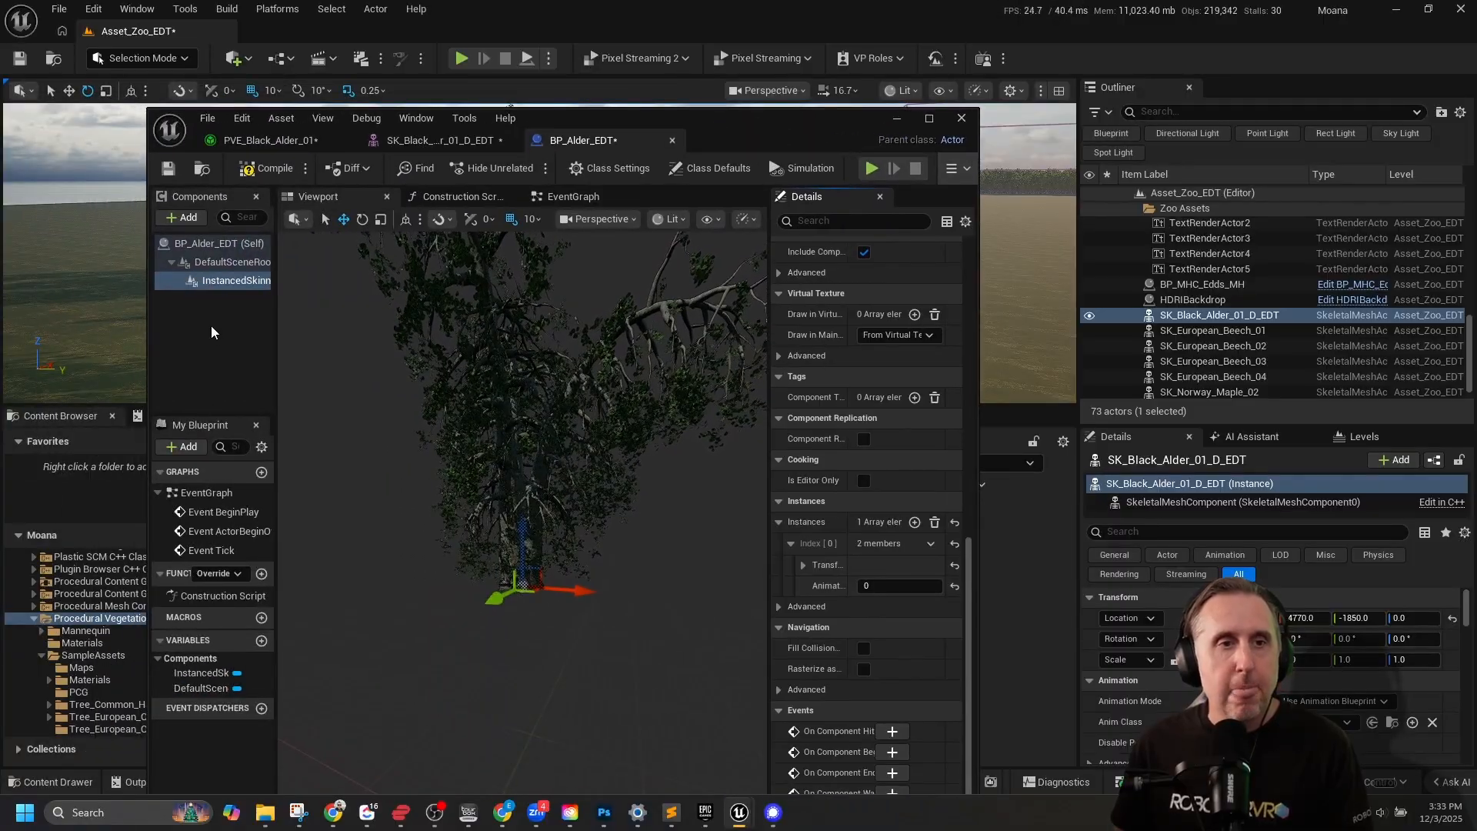
left_click(260, 169)
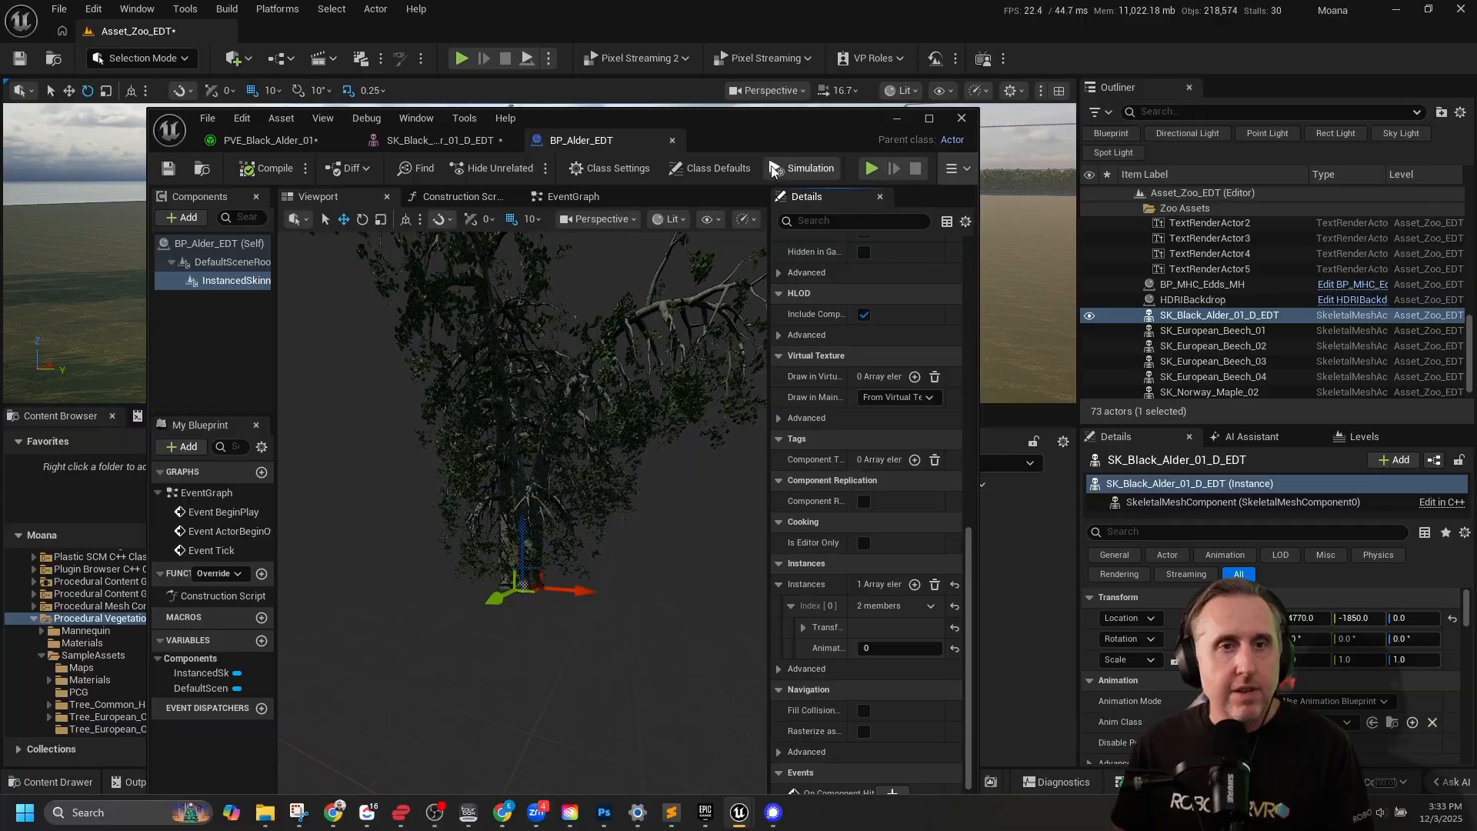
left_click(897, 118)
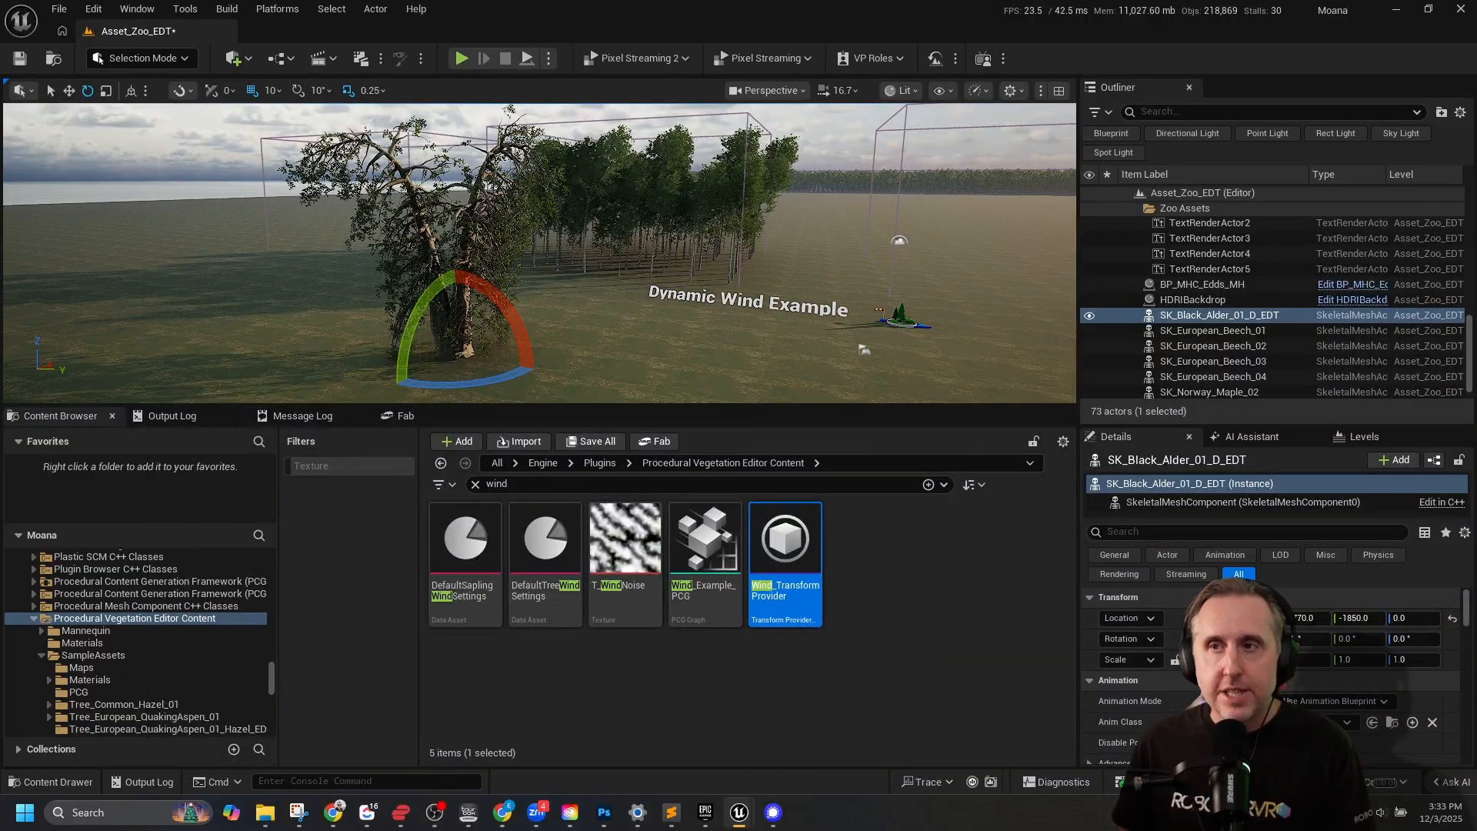
Return to the Tree_Black_Alder_01_EDT folder in the project content and clear the "wind" search.
left_click(270, 685)
left_click_drag(269, 683, 275, 570)
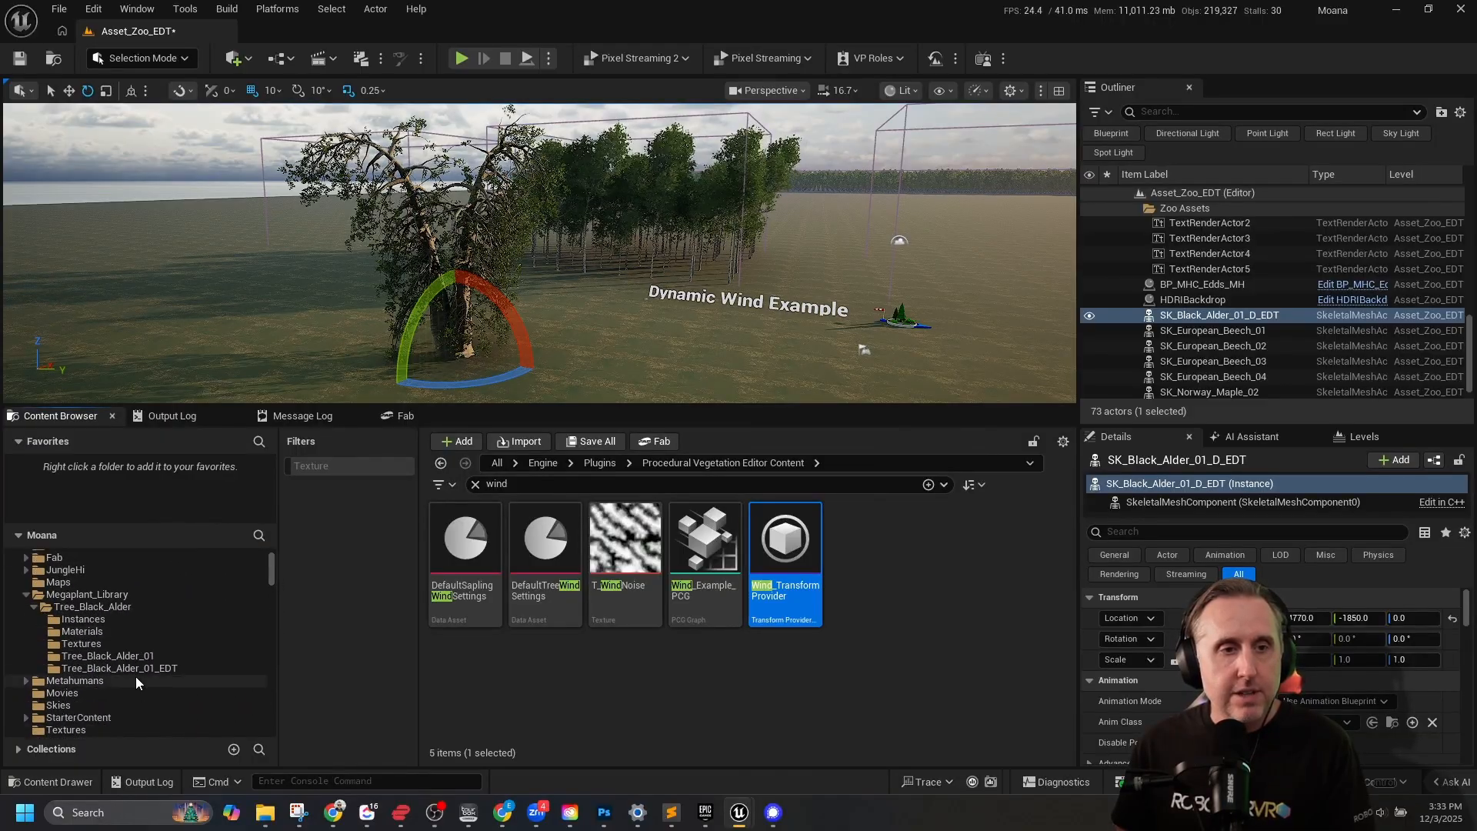
left_click(116, 668)
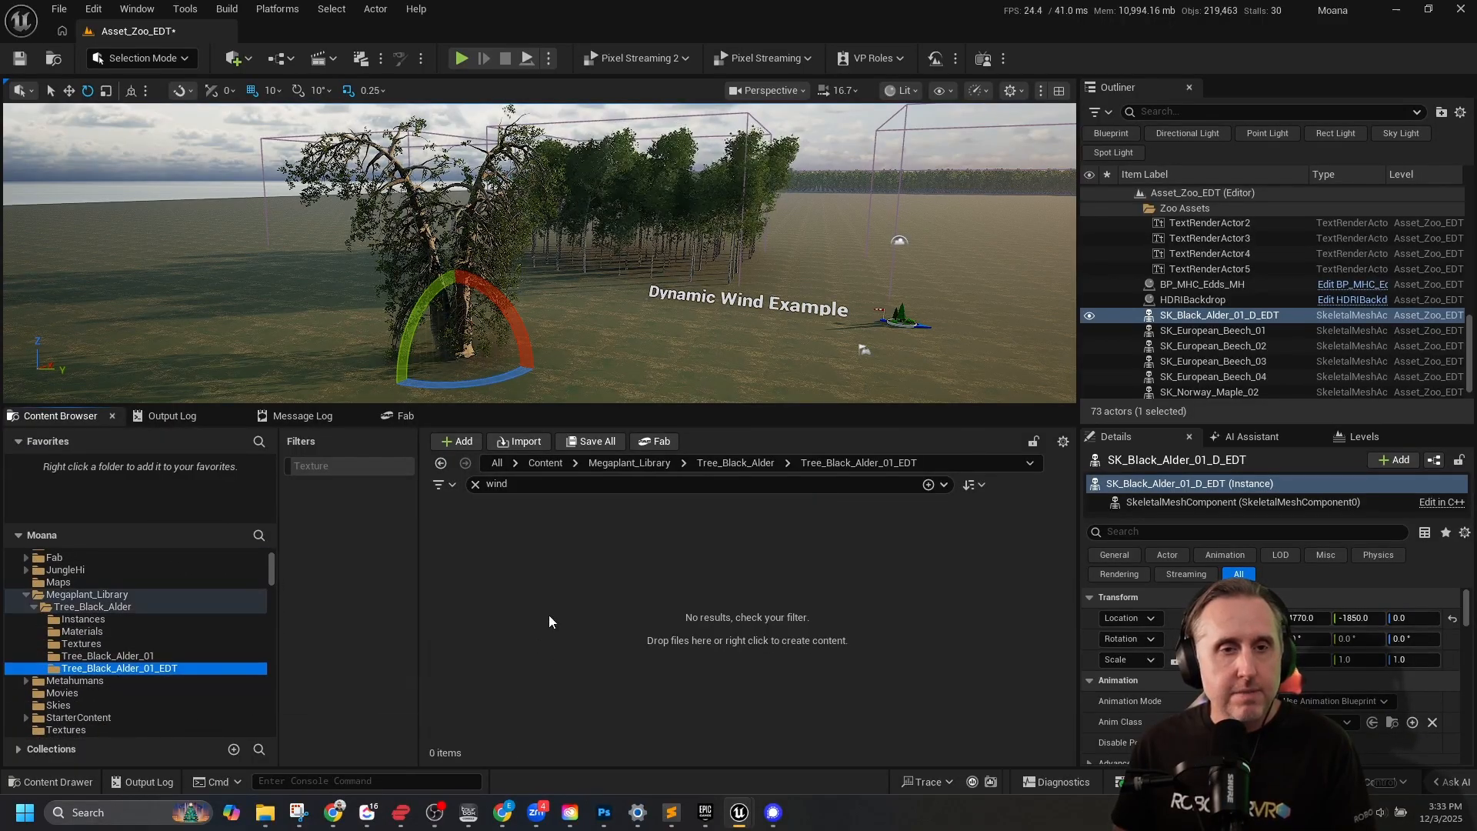
left_click(474, 484)
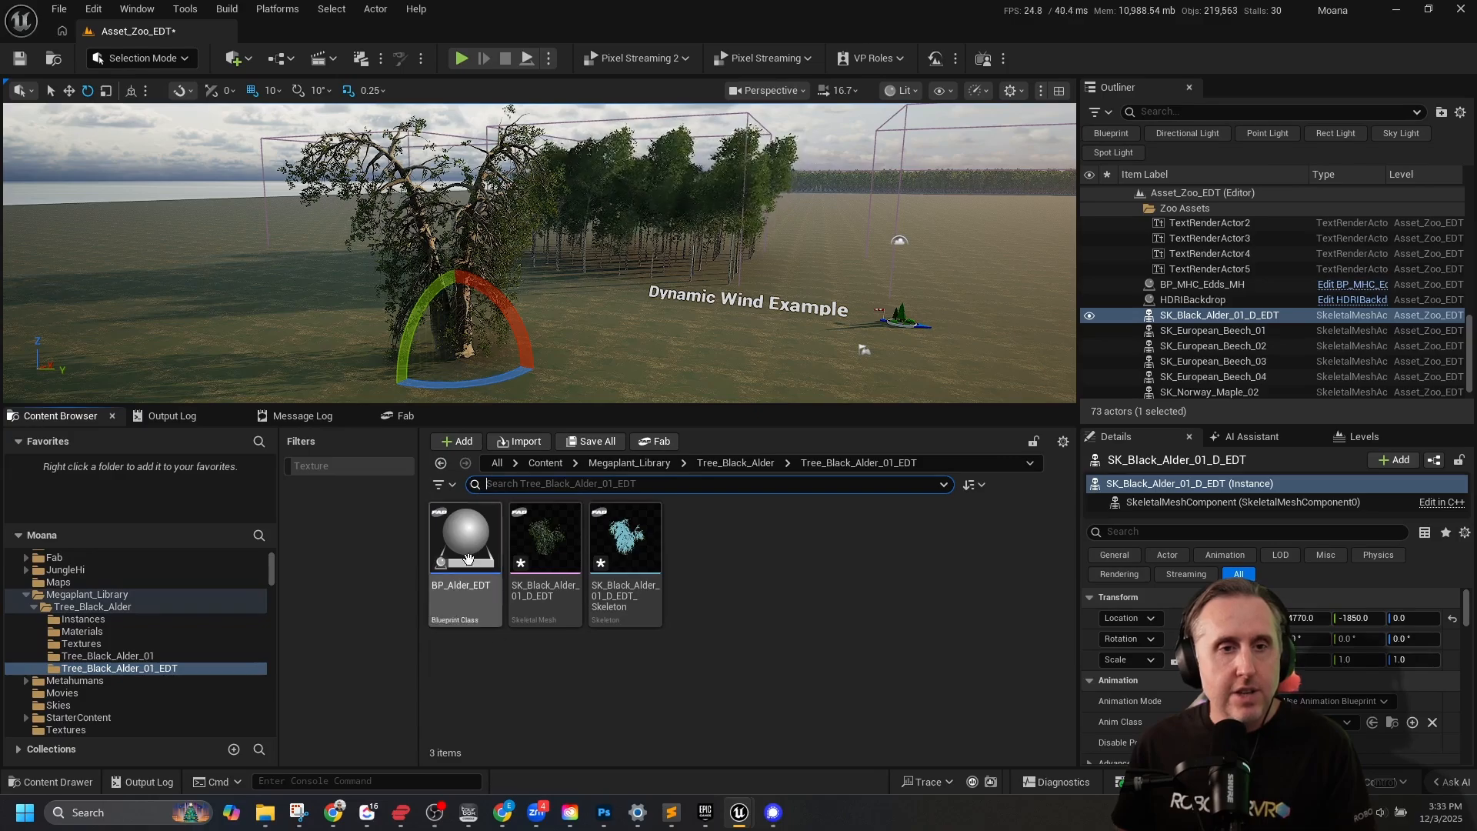
Place BP_Alder_EDT in the level beside the existing alder mesh at about X -4590, Y -660, and view both trees.
left_click_drag(468, 559, 722, 382)
key("a")
mouse_move(806, 254)
right_mouse_down()
mouse_move(843, 255)
mouse_move(815, 252)
mouse_move(825, 240)
right_mouse_up()
key("d")
key("s")
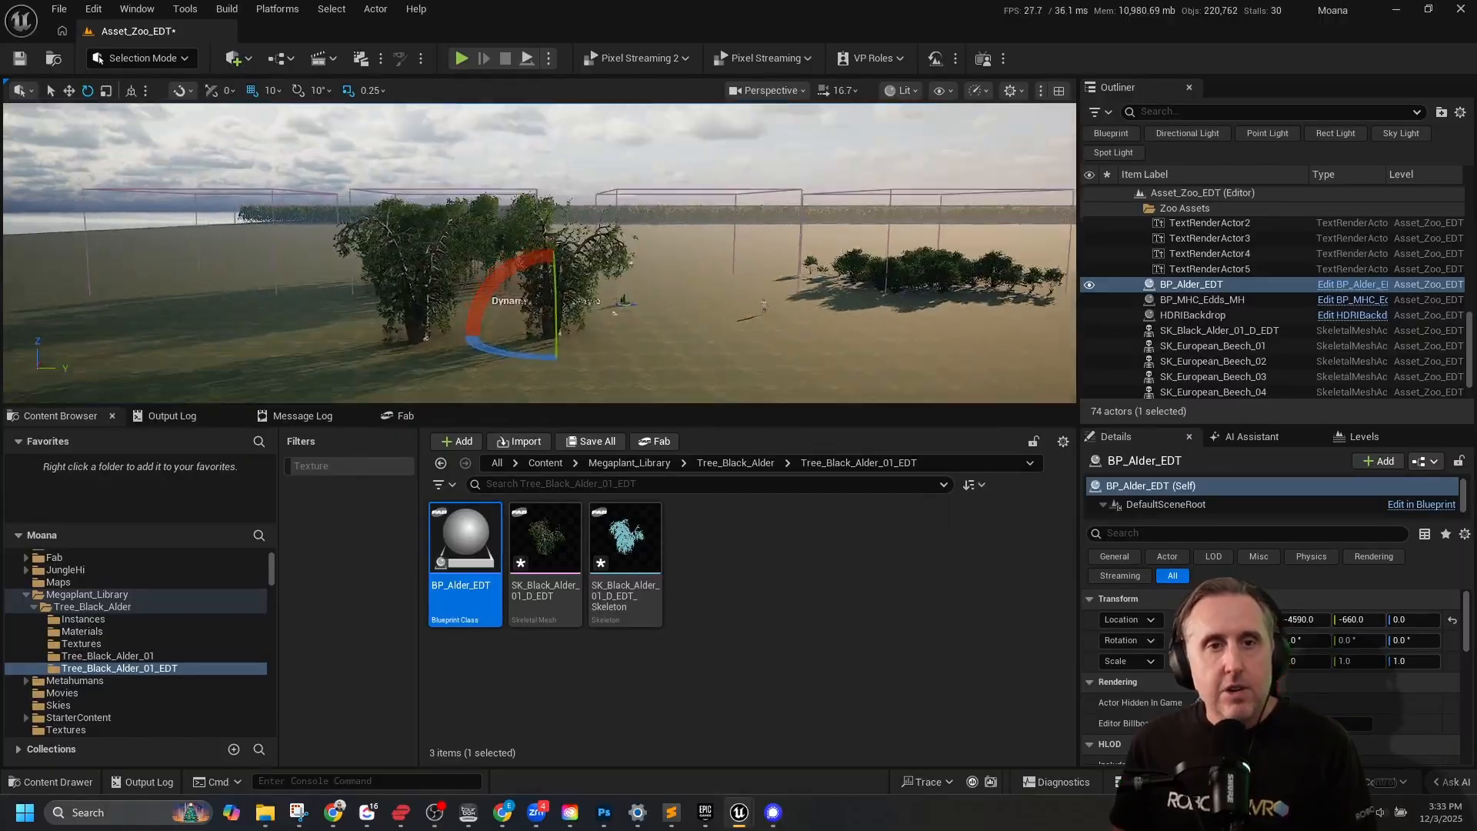
Inspect the two placed alders and the neighbouring grove, and select the Wind_Example_PCG volume enclosing that grove.
key("w")
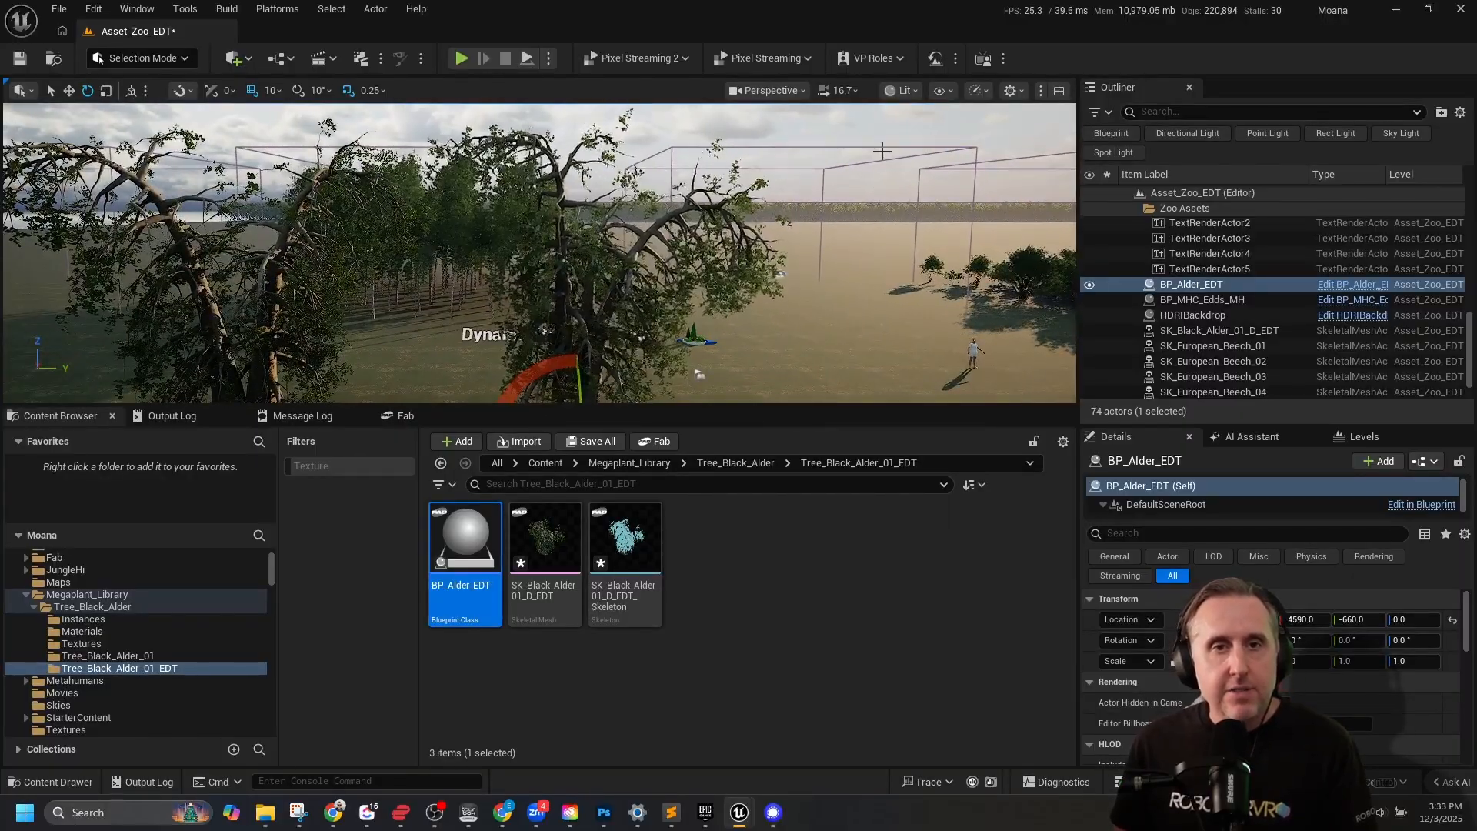
key("s")
mouse_move(882, 152)
right_mouse_down()
mouse_move(891, 166)
mouse_move(863, 168)
mouse_move(881, 163)
right_mouse_up()
key("a")
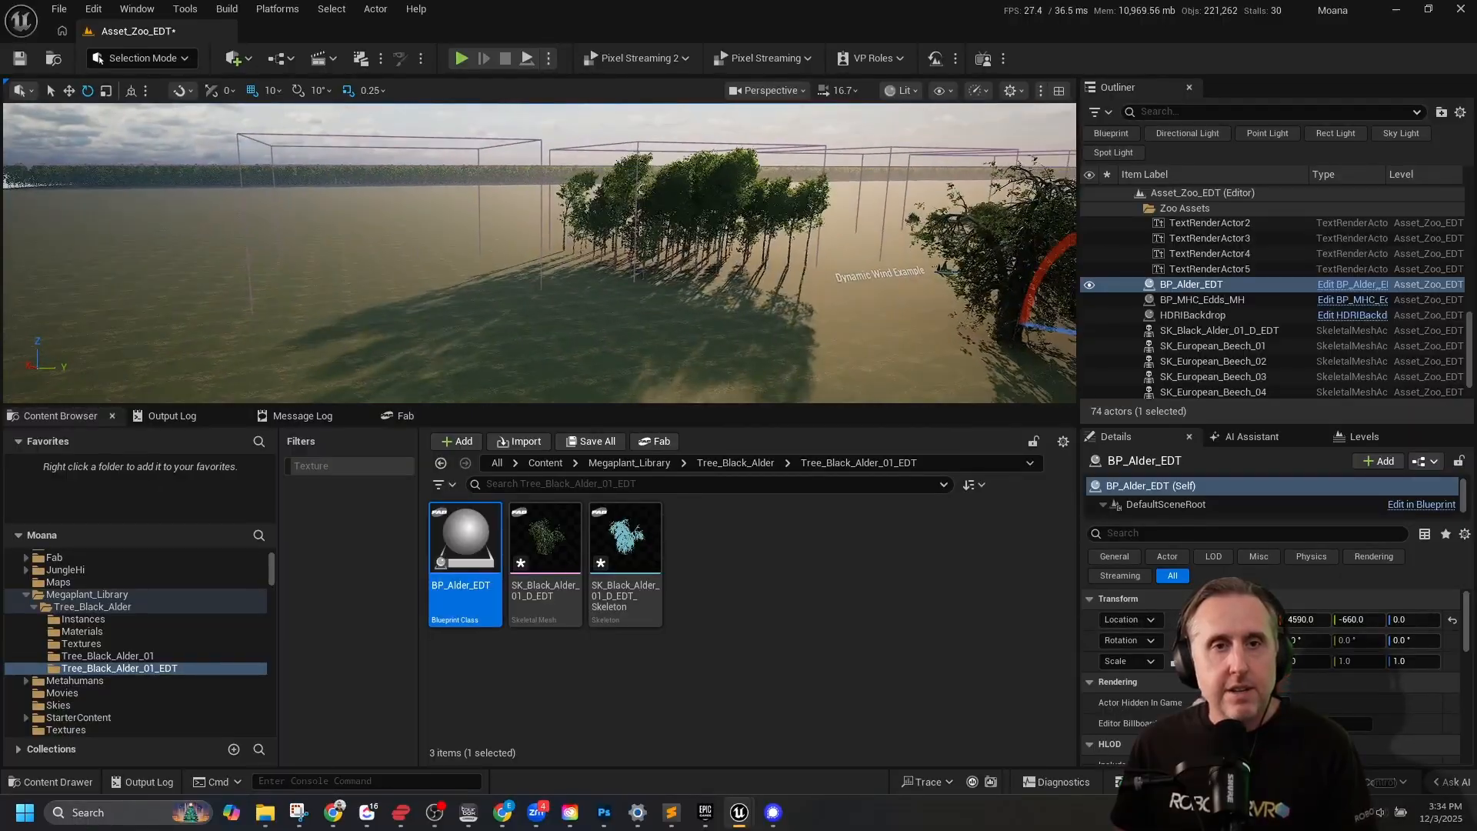
left_click(676, 143)
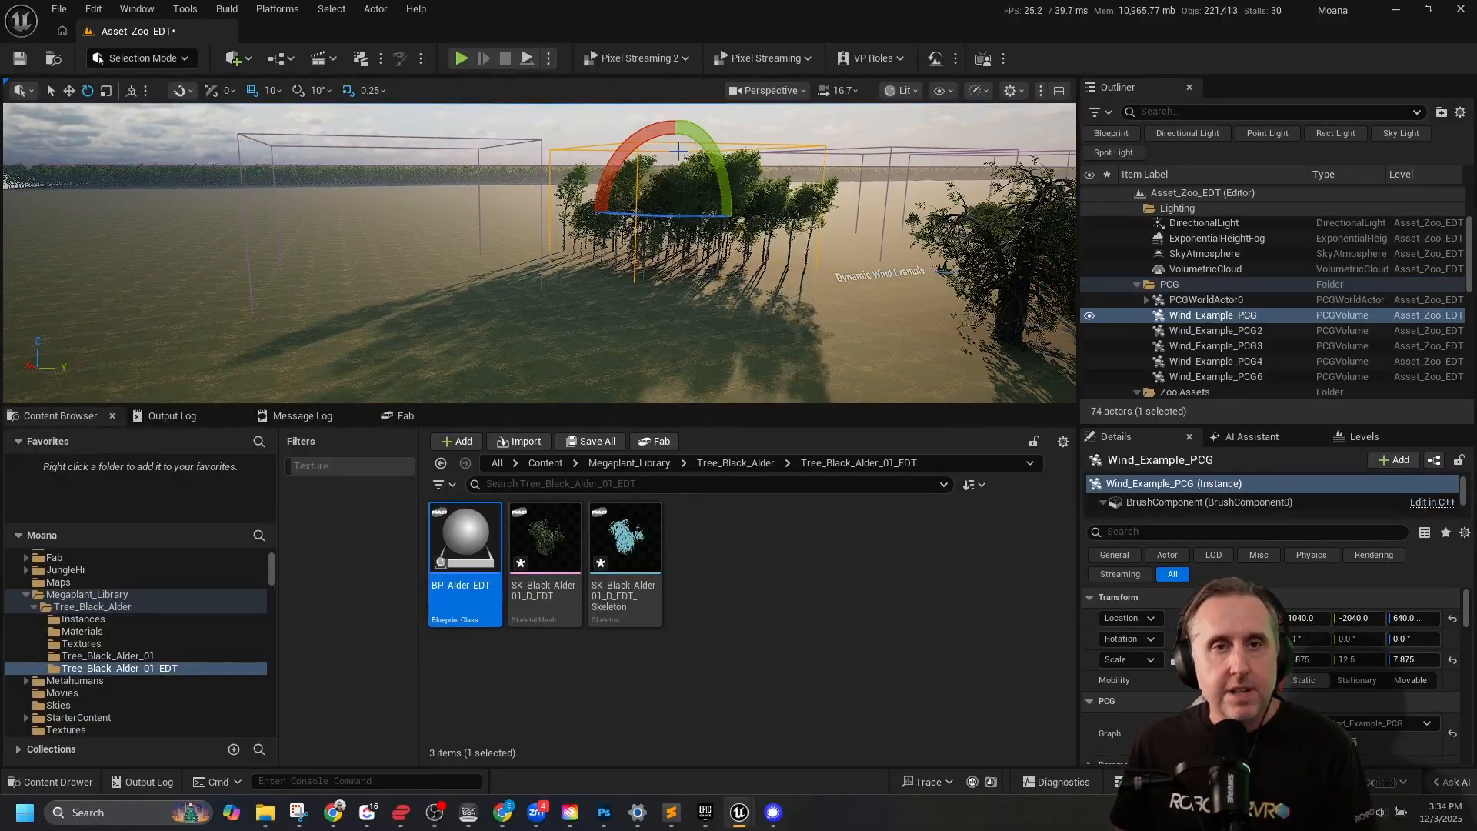
Examine the two placed alder trees from several angles and up close, comparing their foliage motion with the surrounding PCG trees.
right_click_drag(860, 202, 850, 208)
key("d")
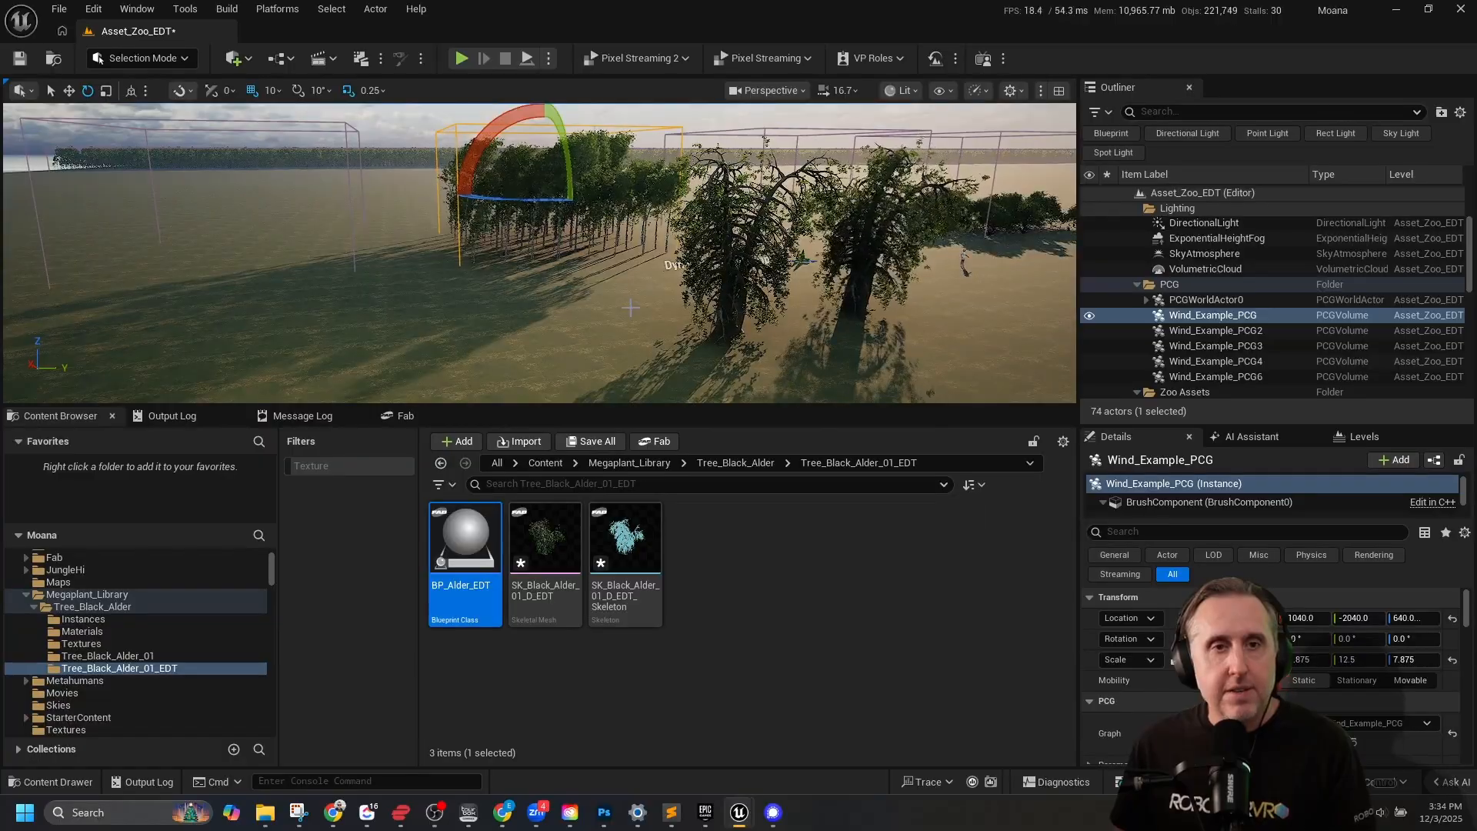
right_click_drag(551, 308, 543, 308)
key("d")
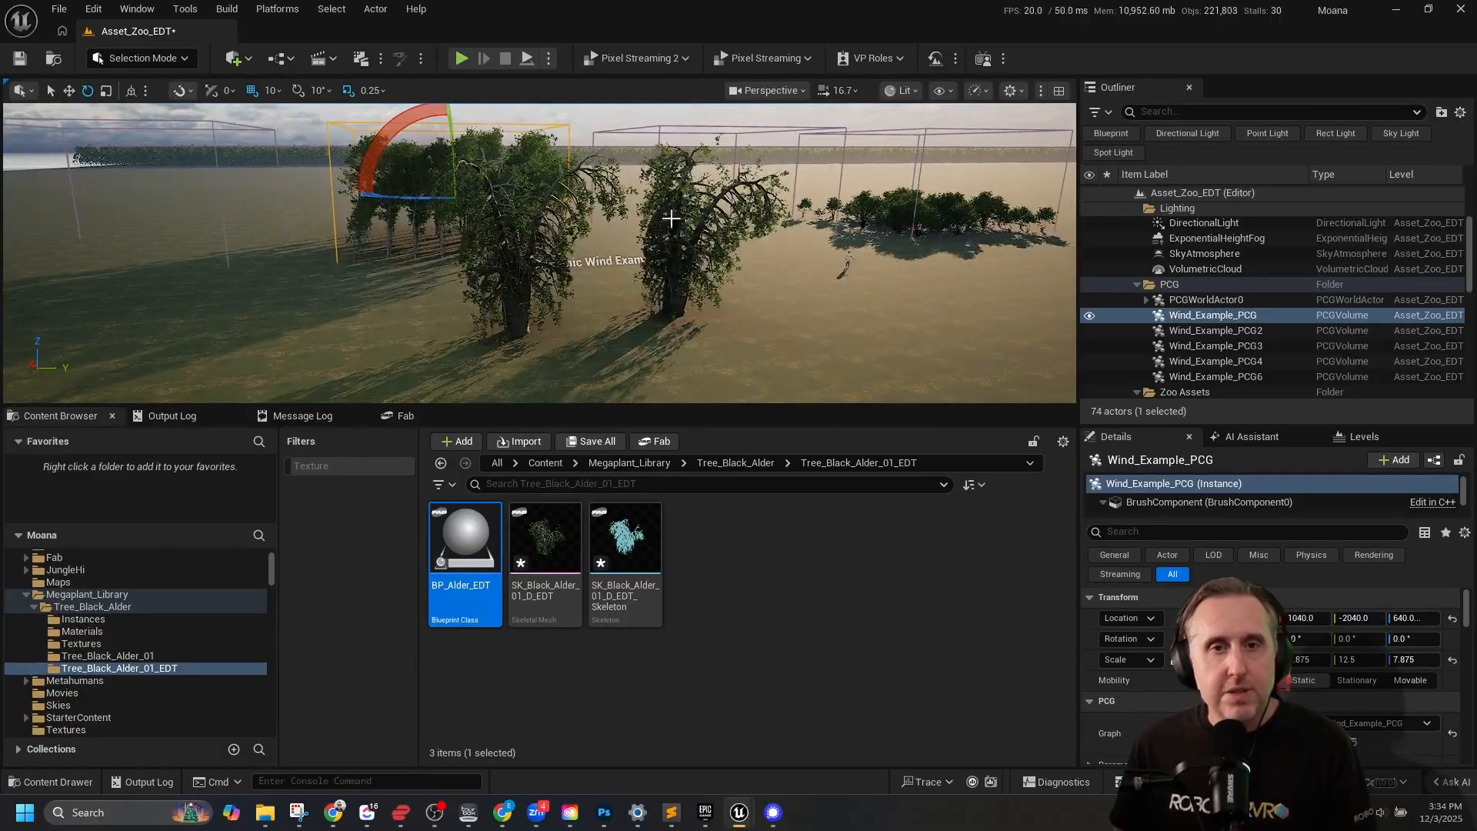
right_click_drag(698, 199, 705, 216)
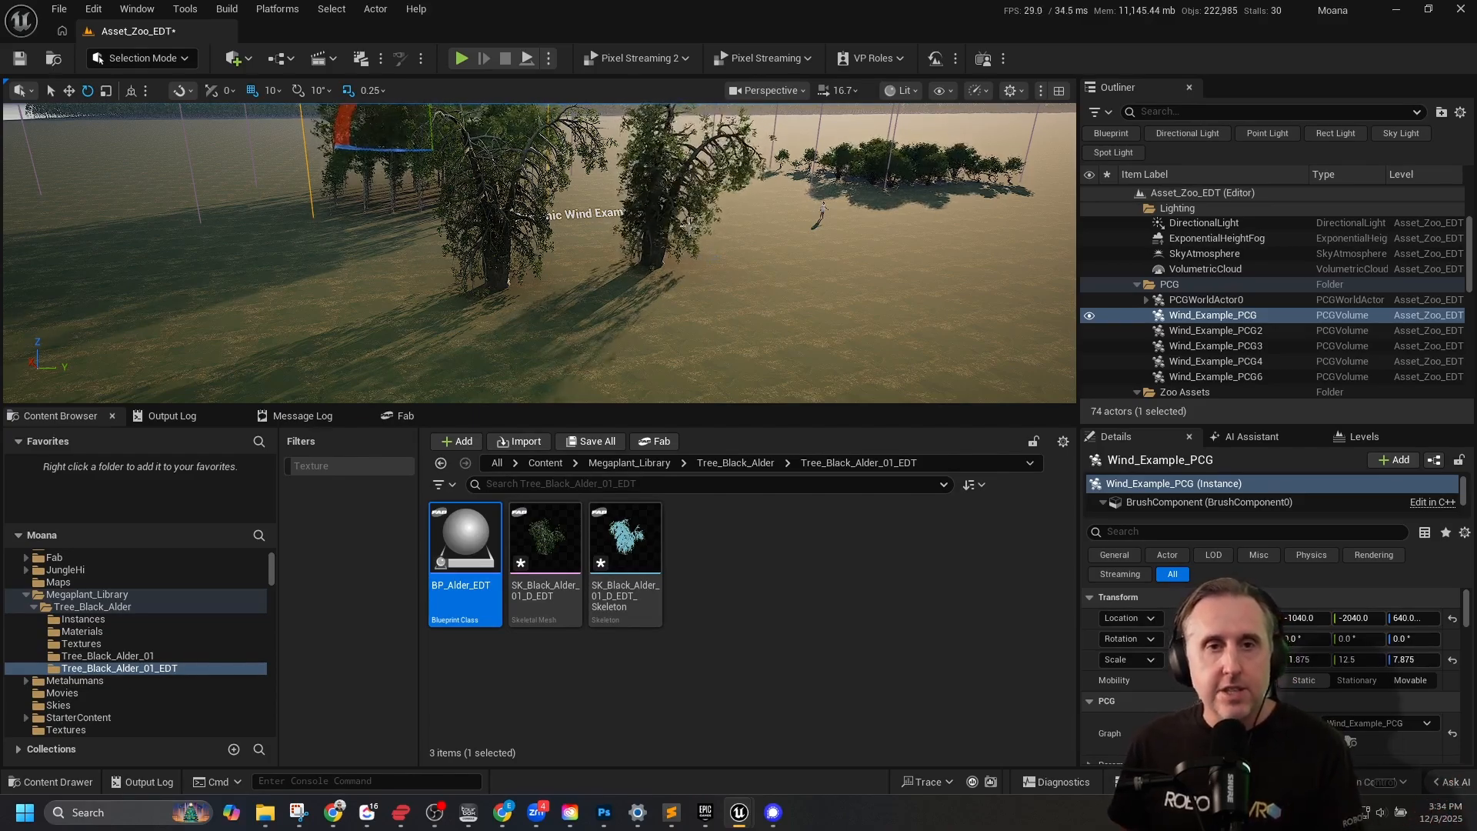
right_click_drag(538, 254, 504, 211)
key("w")
key("d")
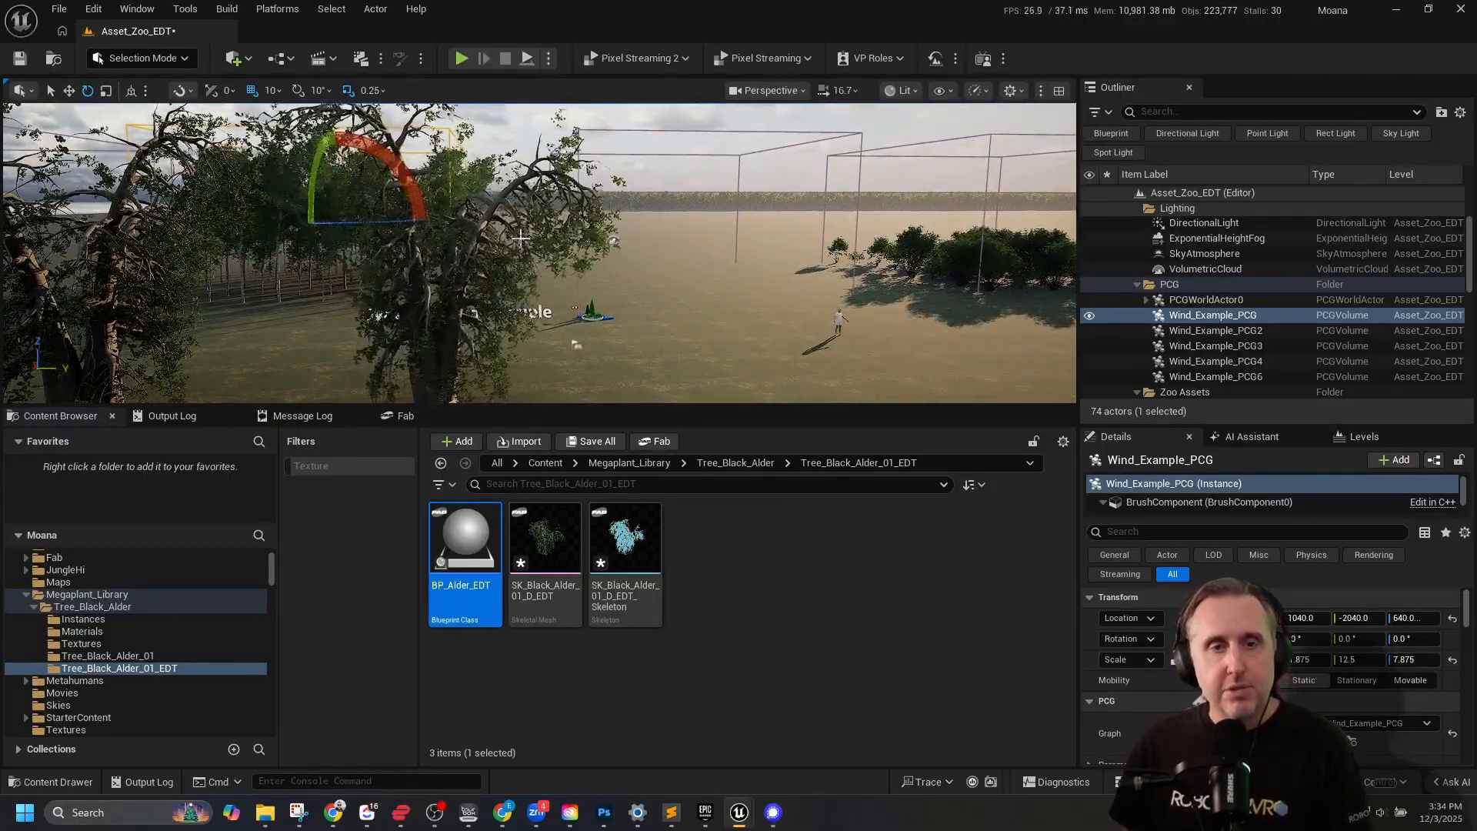
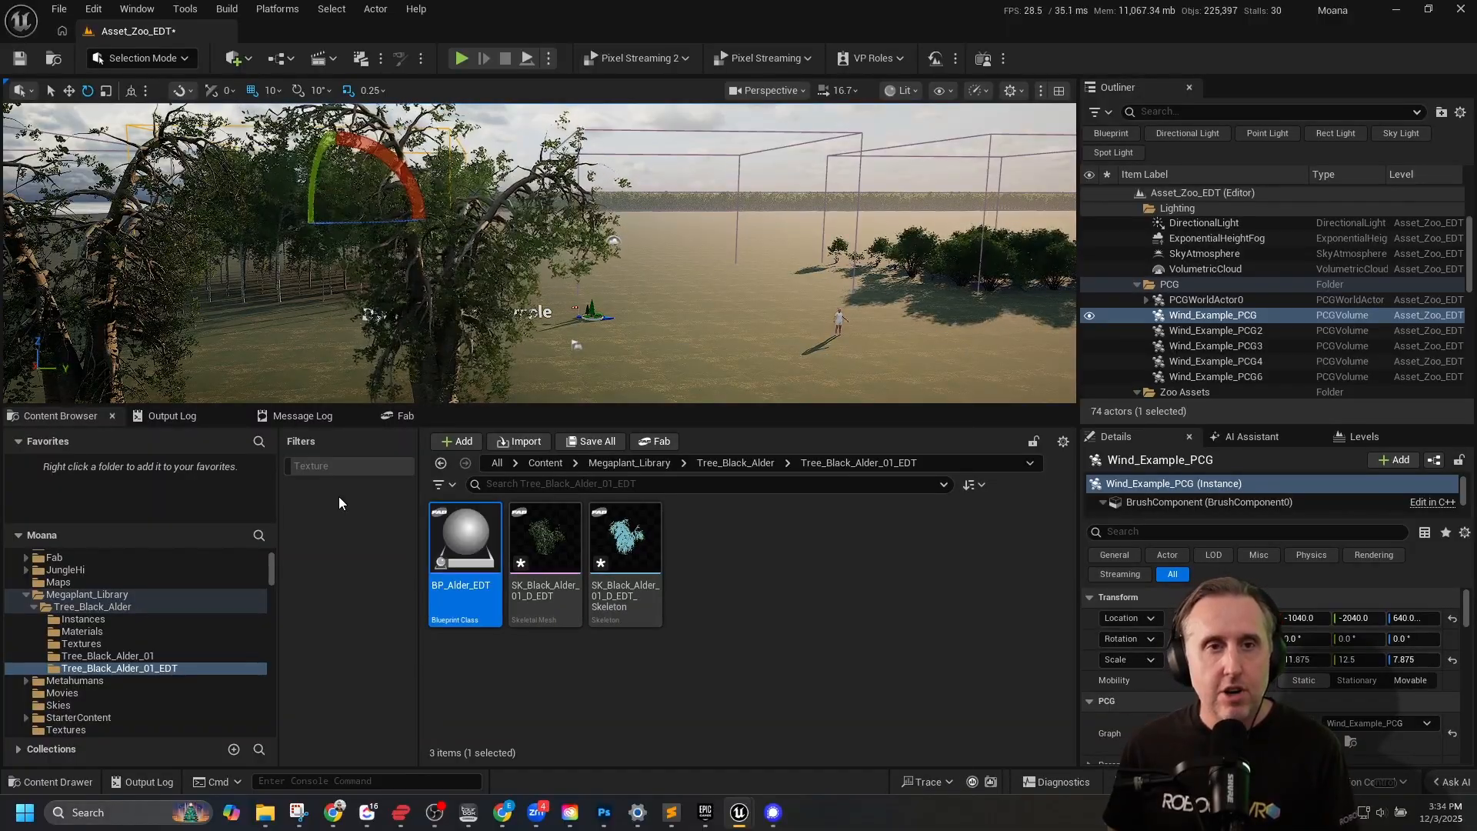
Open Fab and go back to the "megaplants" search results.
left_click(418, 414)
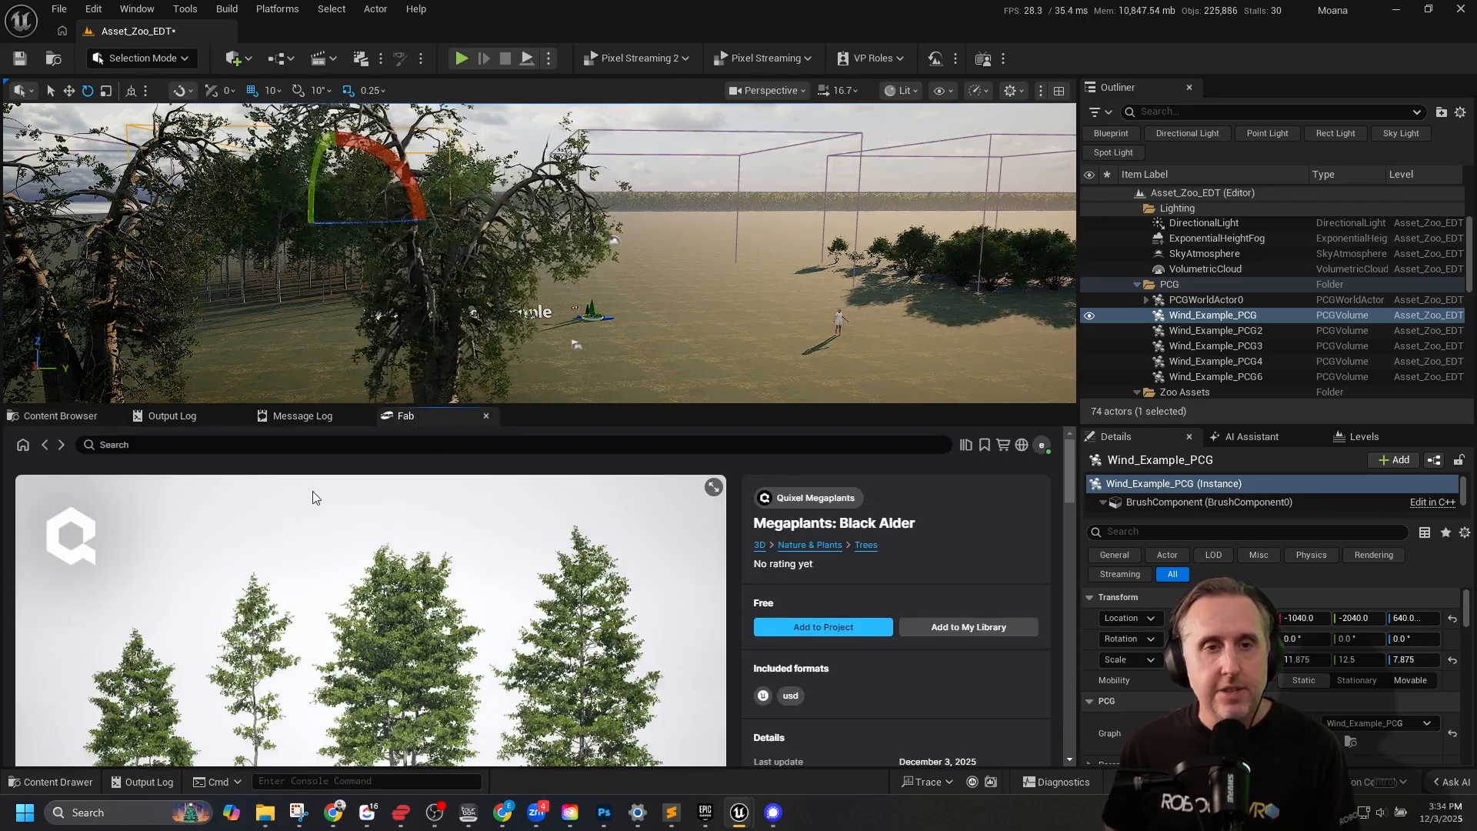
left_click(46, 446)
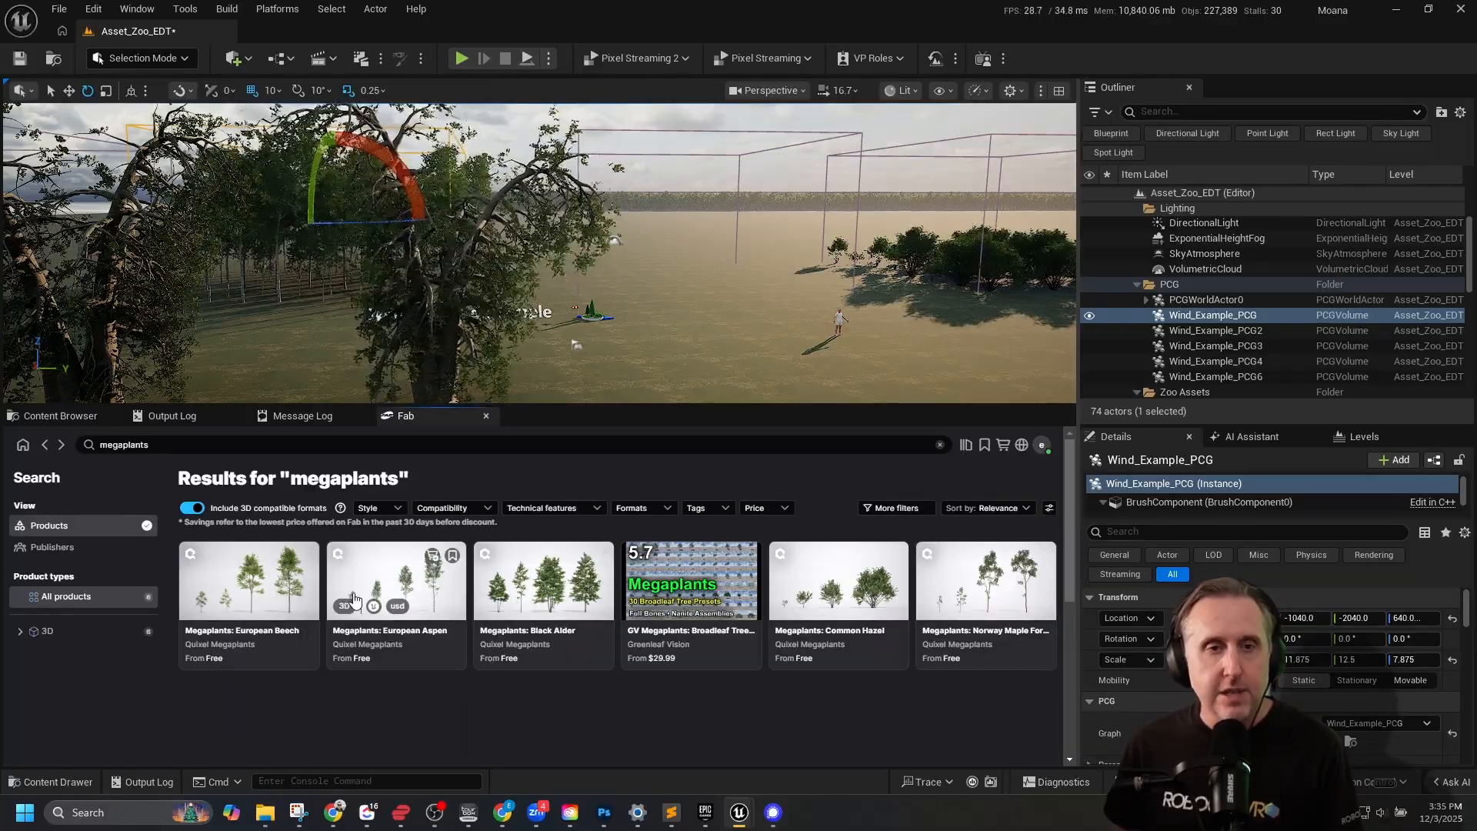
Enlarge the viewport and examine the dense PCG forest from high above and close over the treetops.
key("w")
right_click_drag(461, 308, 507, 353)
key("w")
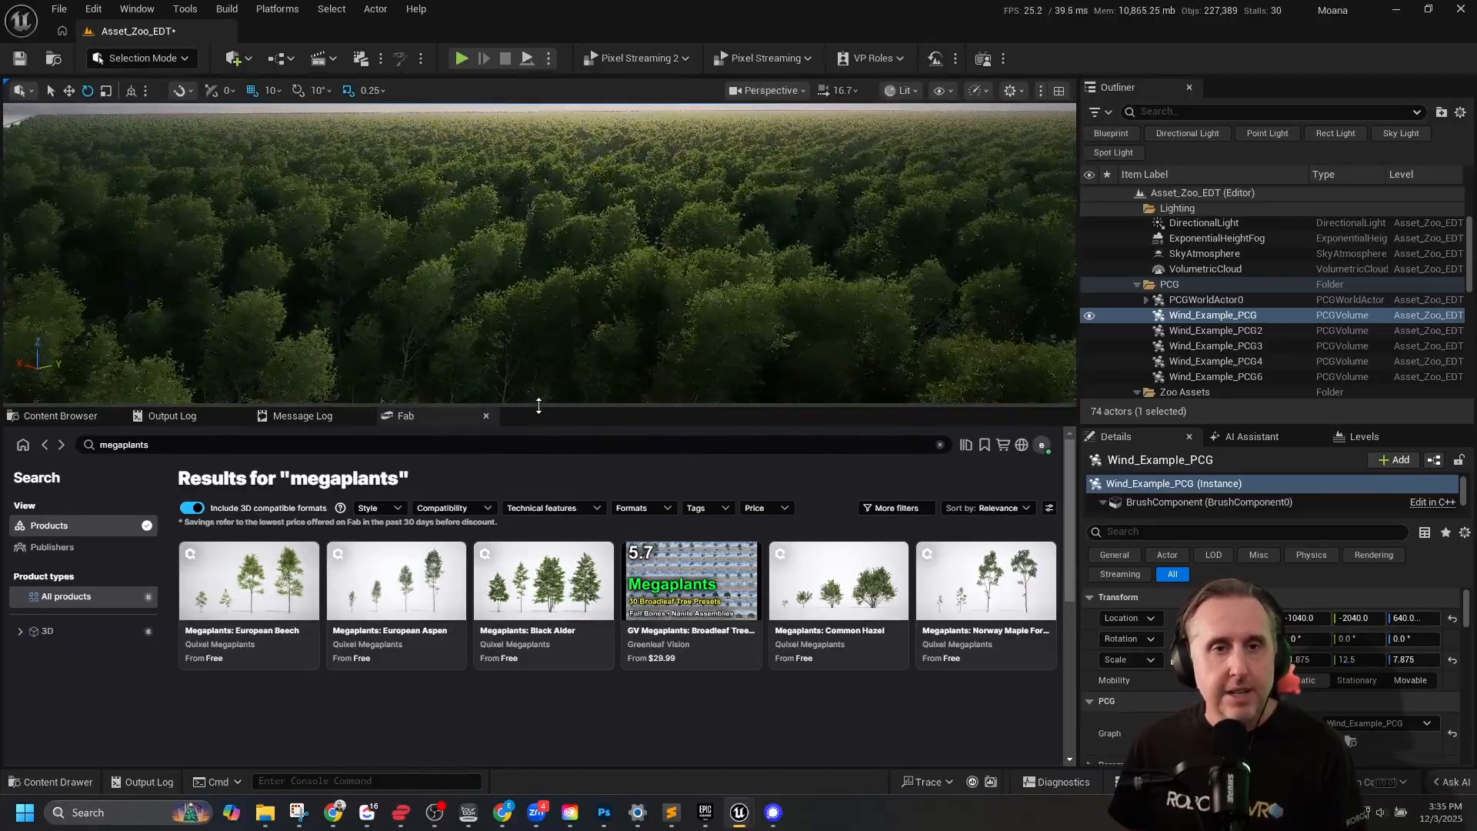
left_click_drag(538, 405, 566, 630)
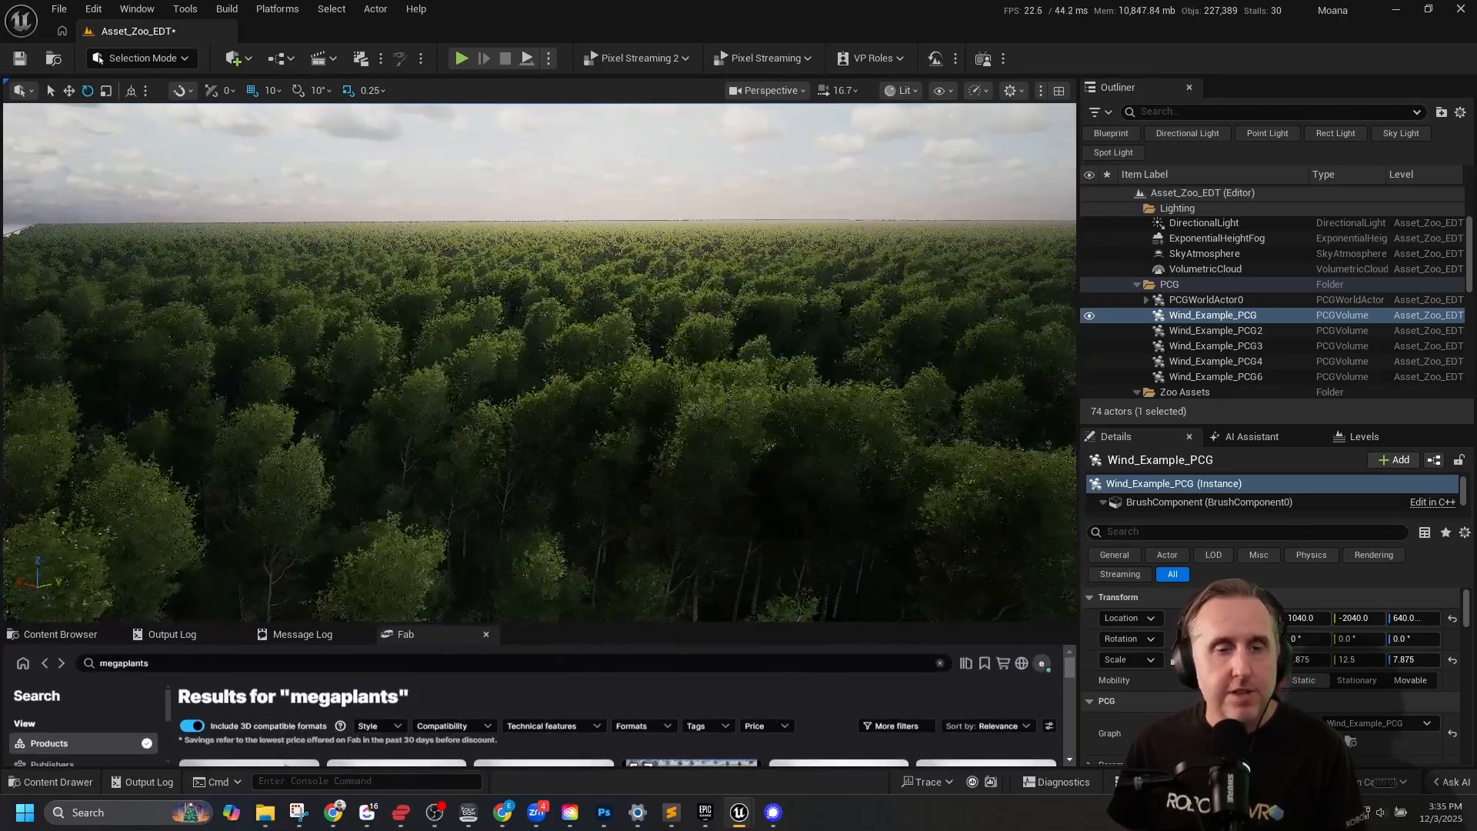
key("s")
mouse_move(624, 221)
right_mouse_down()
mouse_move(620, 258)
mouse_move(616, 196)
mouse_move(623, 221)
right_mouse_up()
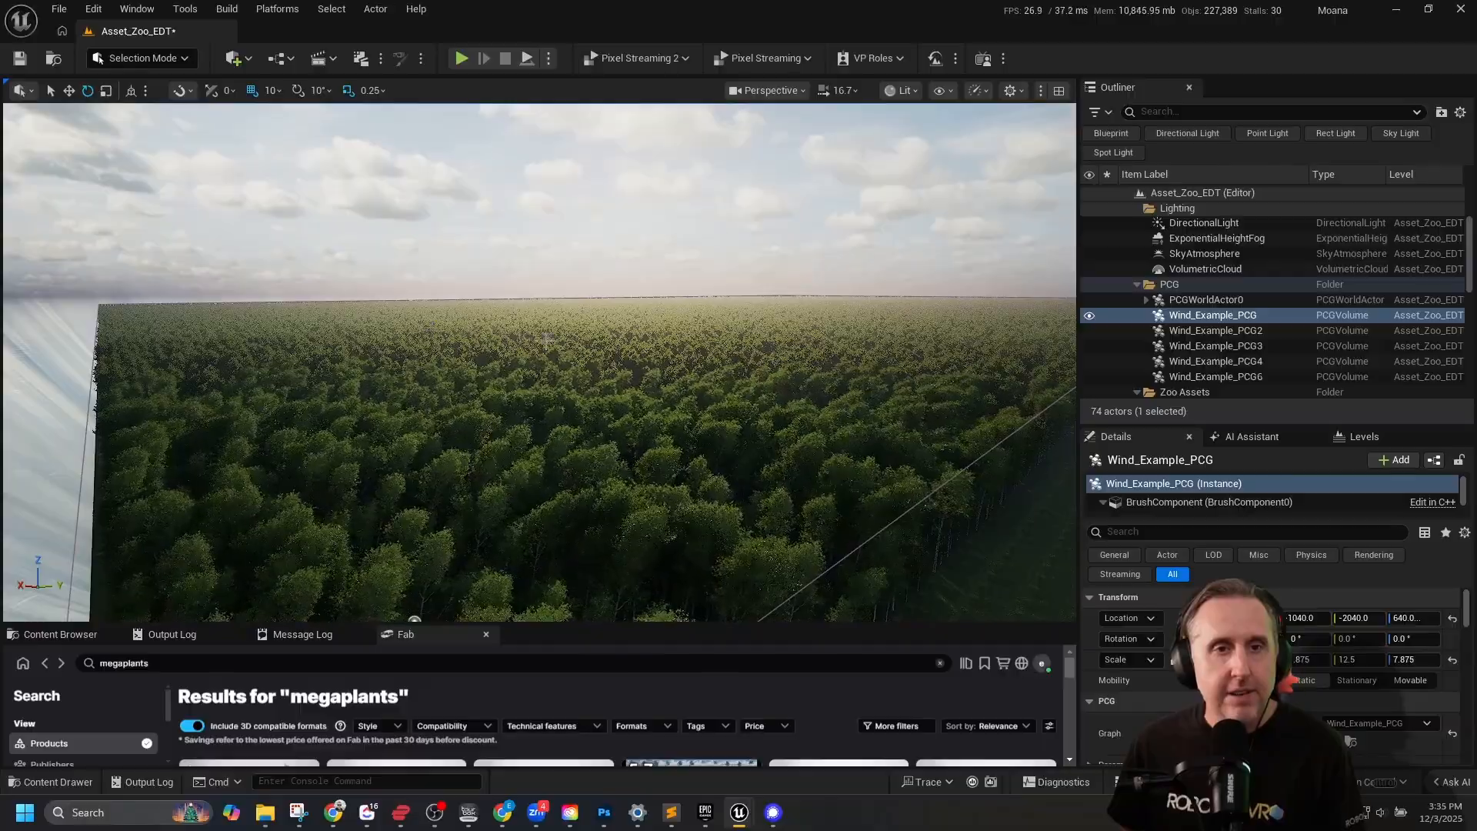
key("w")
right_click_drag(547, 339, 560, 400)
key("w")
key("s")
key("w")
key("s")
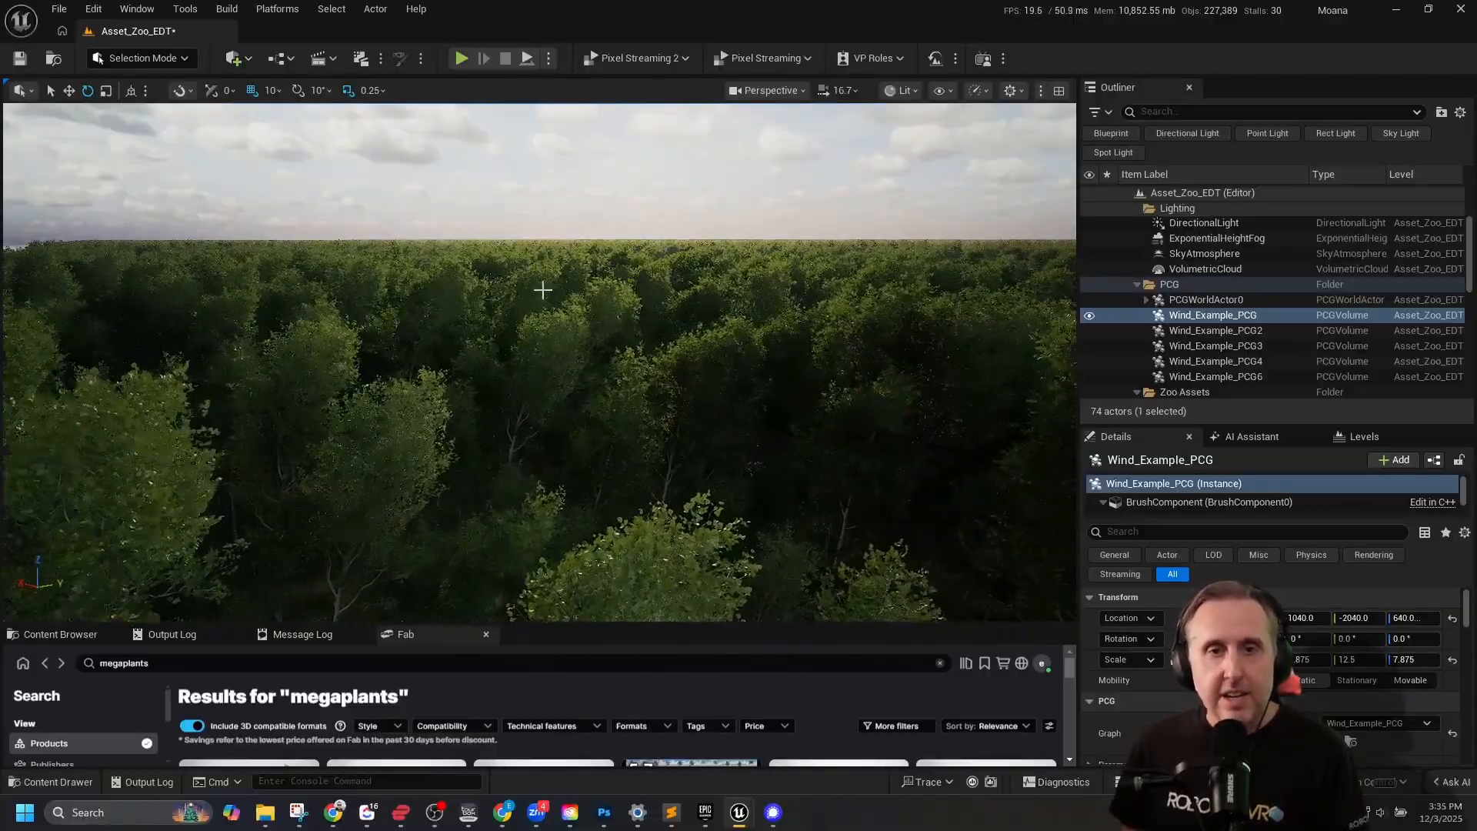
mouse_move(542, 290)
right_mouse_down()
mouse_move(568, 374)
mouse_move(543, 342)
mouse_move(540, 300)
right_mouse_up()
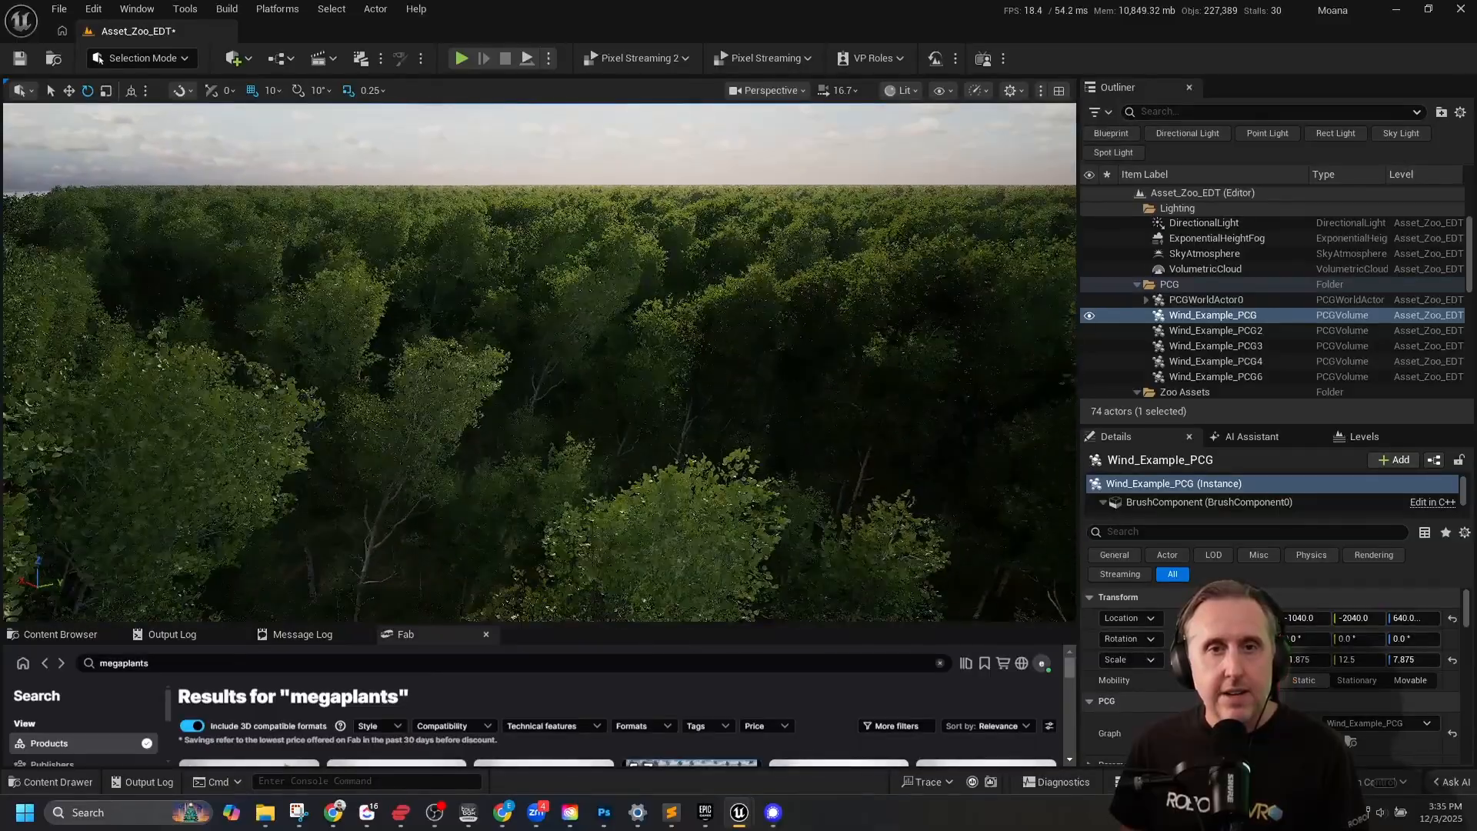
Switch the viewport to the Nanite Triangles visualization.
left_click(902, 91)
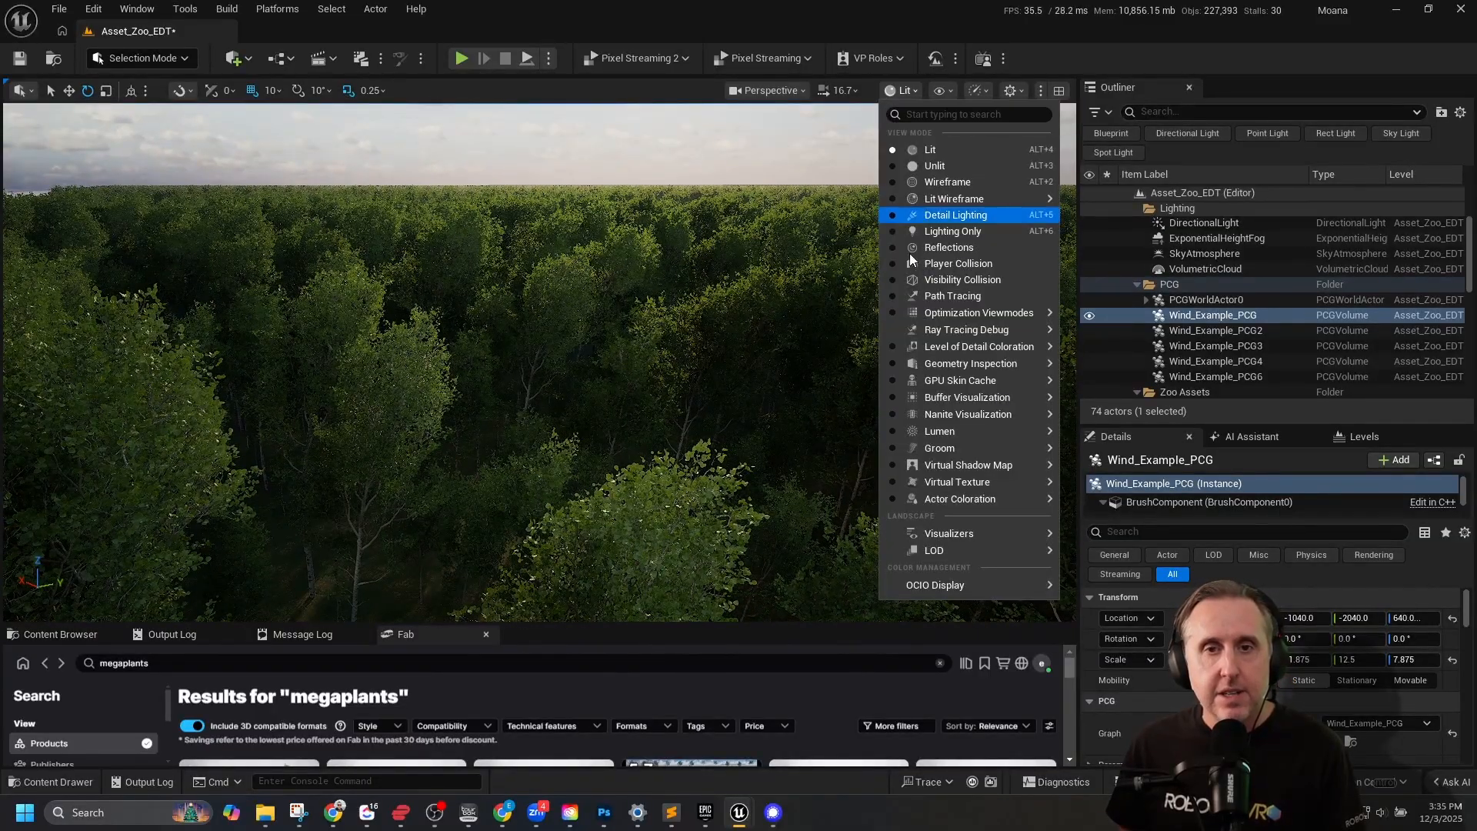
mouse_move(967, 408)
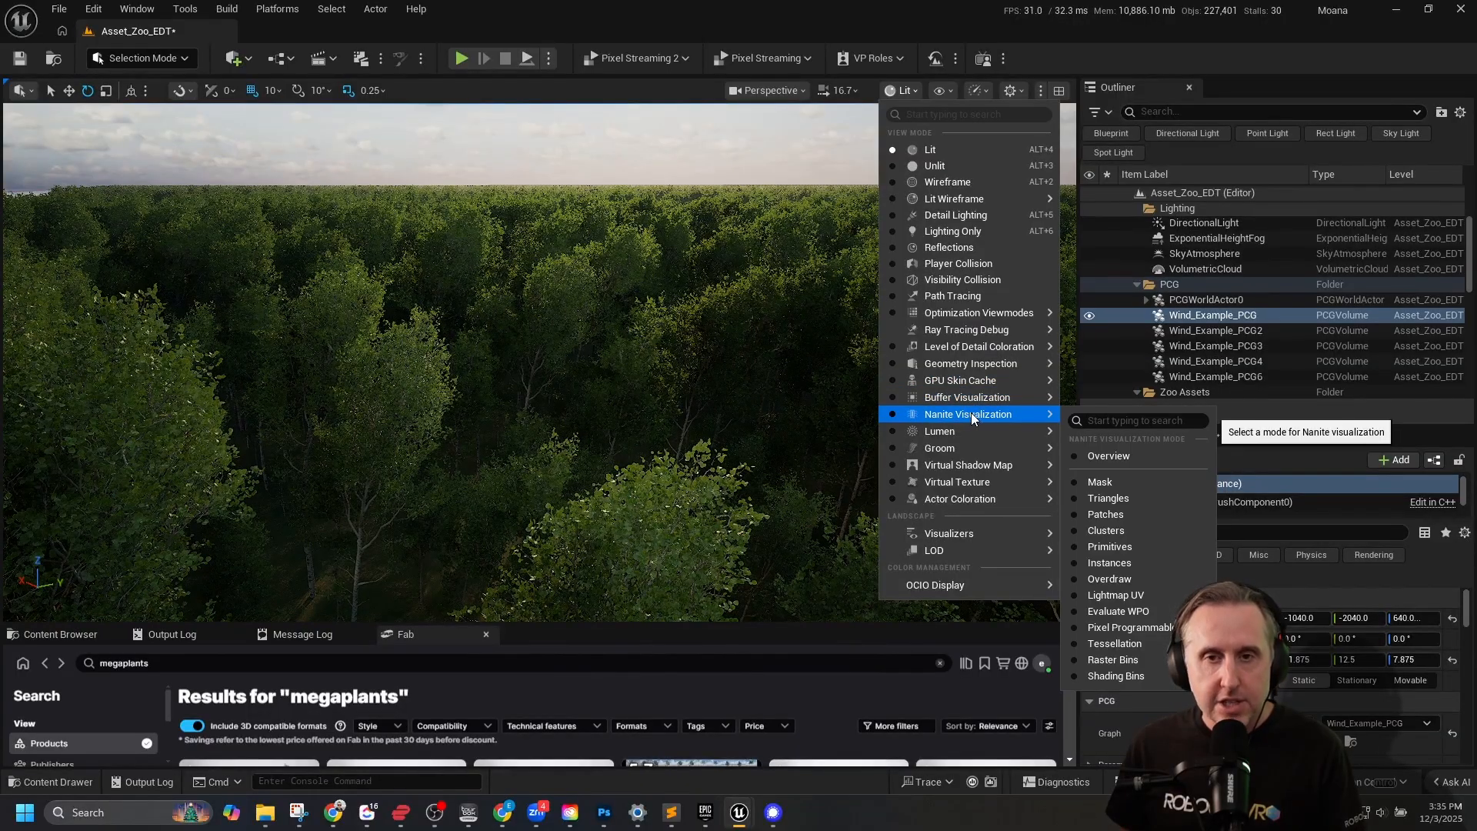
left_click(1108, 498)
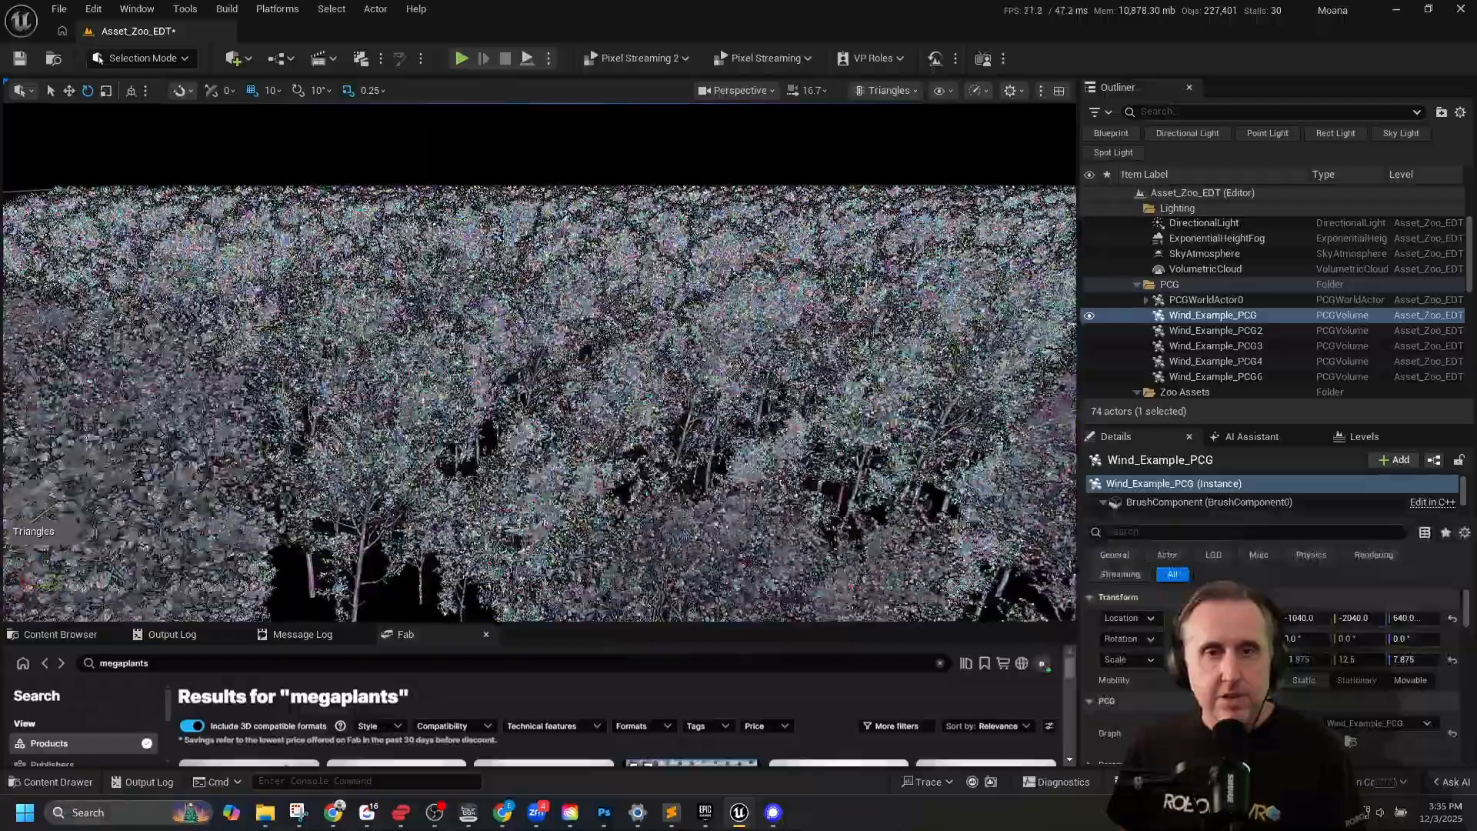
Examine how the forest's Nanite triangles change between a distant overview and a close view of the trees.
key("f")
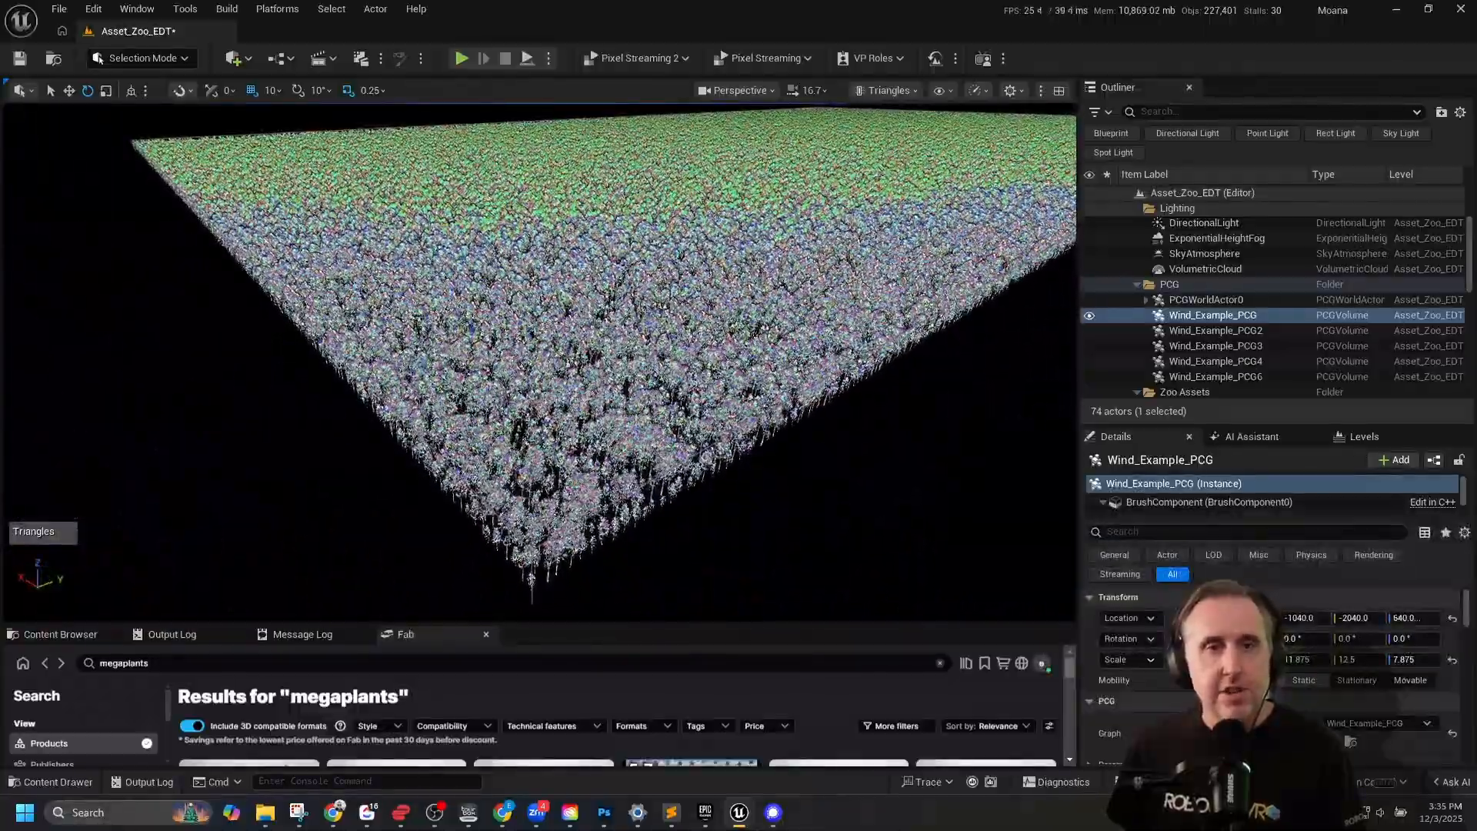
right_click_drag(539, 362, 541, 321)
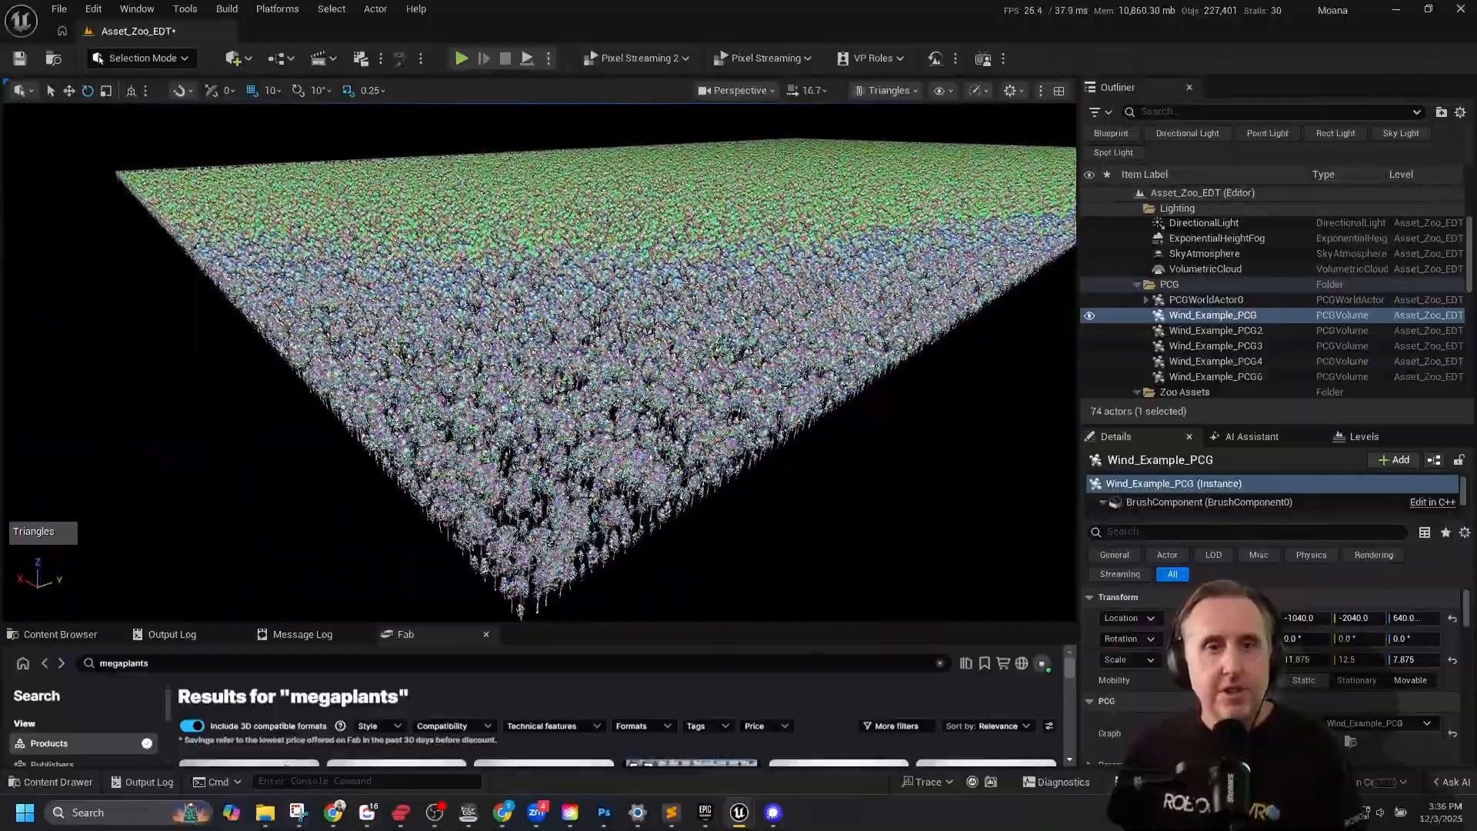
right_click_drag(541, 322, 540, 361)
key("w")
key("w")
key("w")
key("s")
key("w")
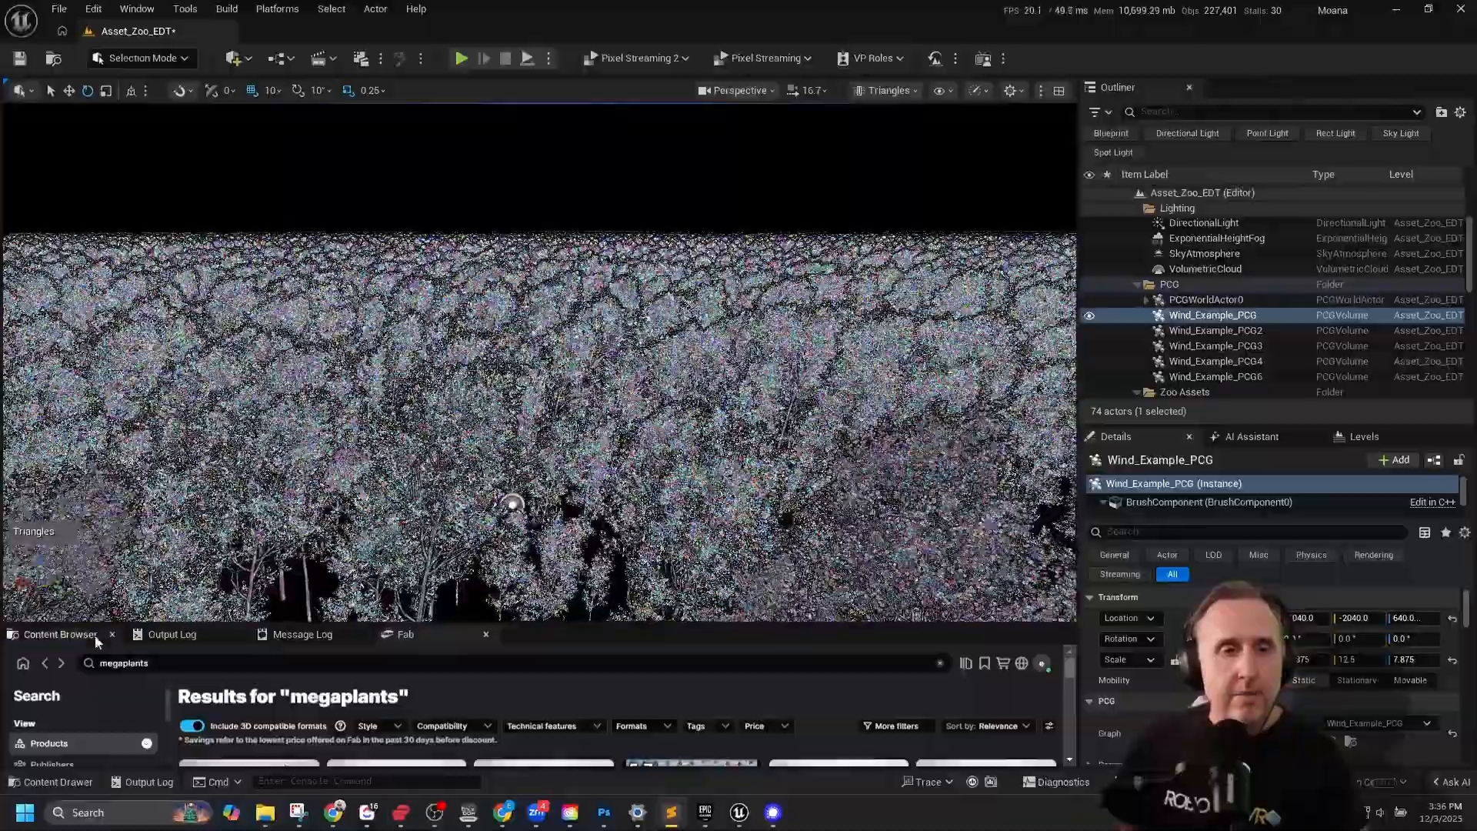
Run the console command r.Nanite.ViewMeshLODBias.Offset with a value of 5.
left_click(62, 634)
left_click(319, 782)
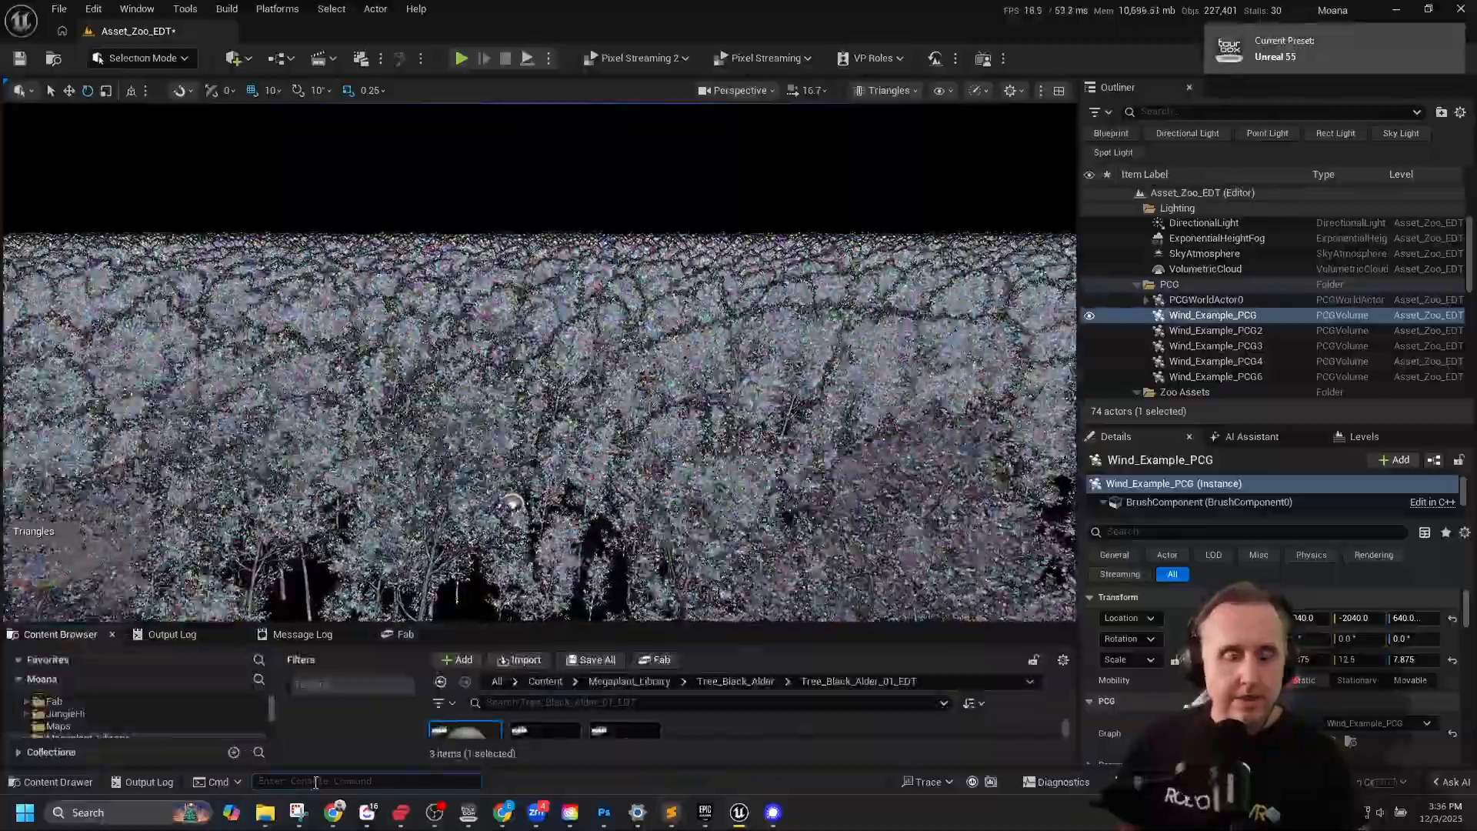
type("r.Nanite.ViewMeshLODBias.Offset 10")
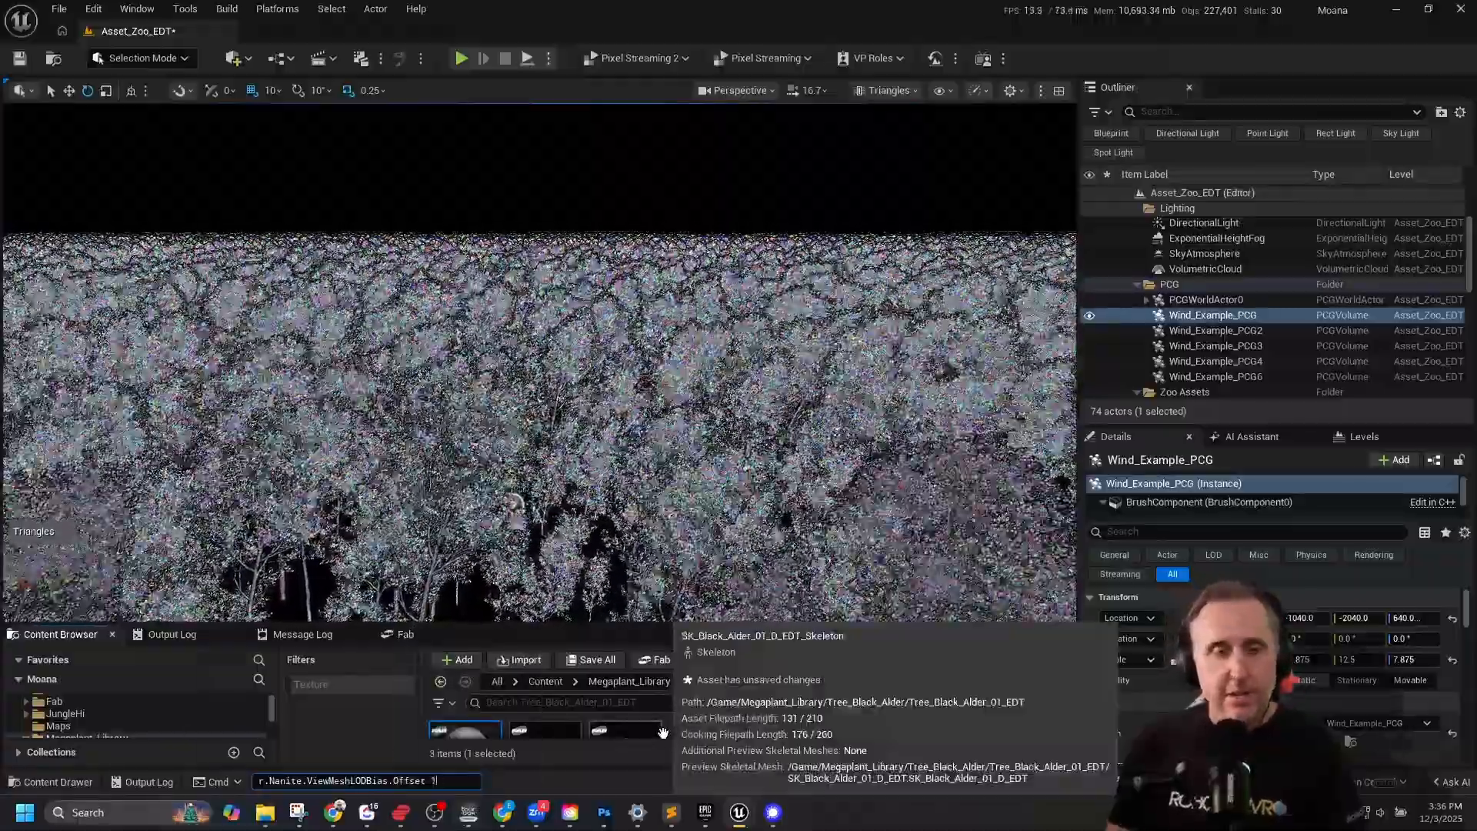
key("BackSpace")
key("BackSpace")
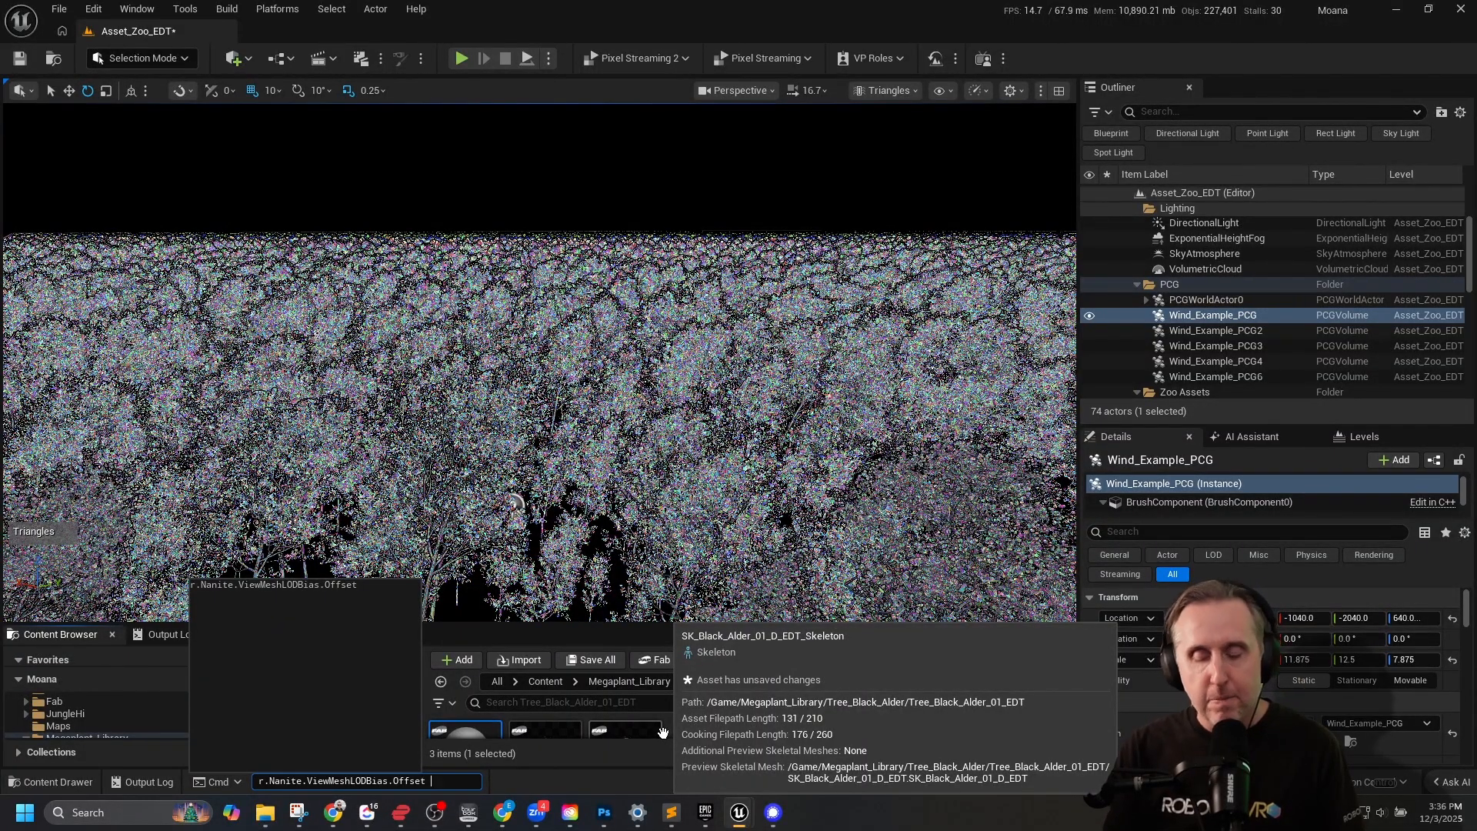
key("Return")
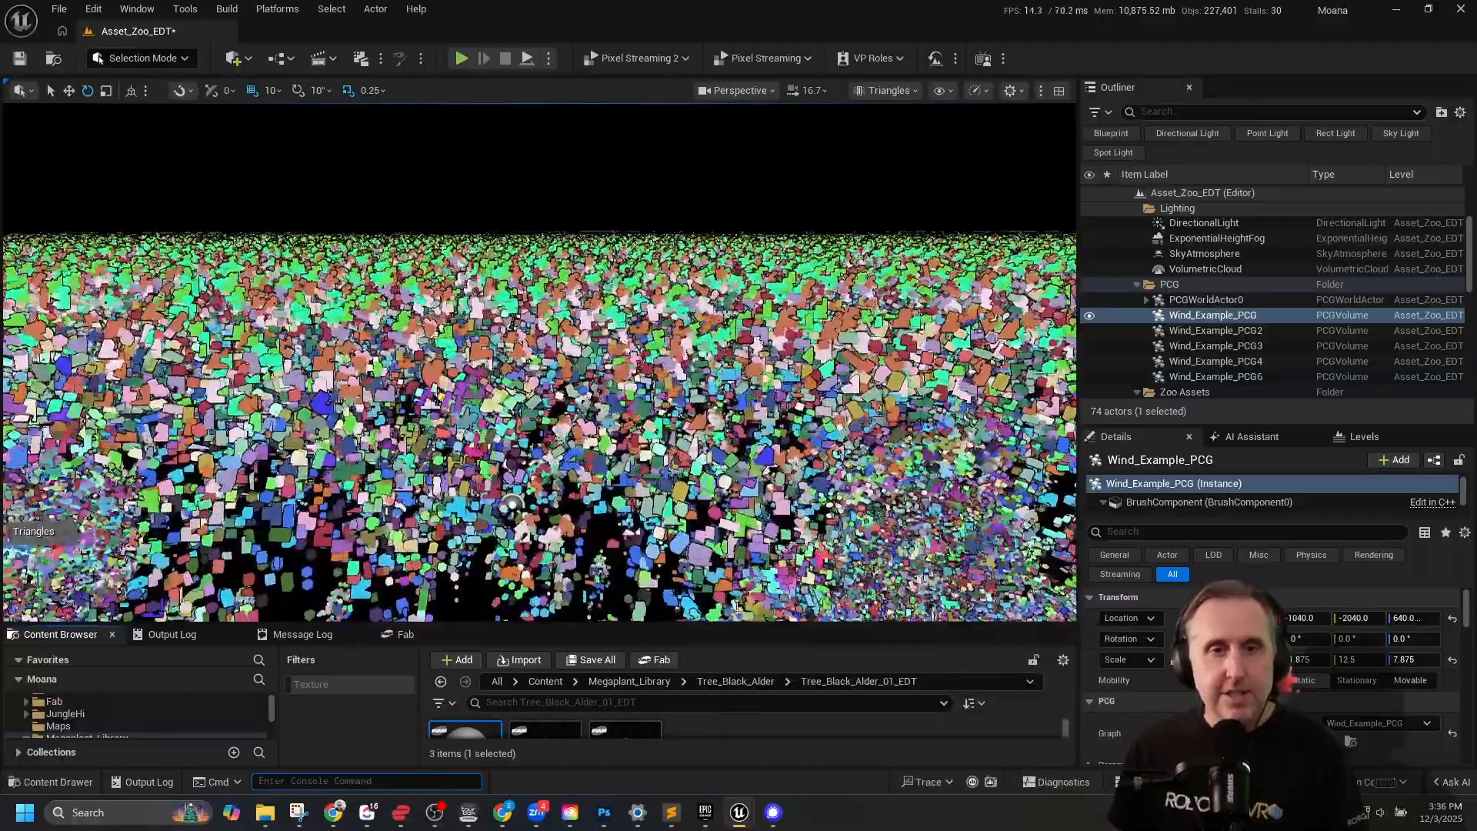
Examine the forest's Nanite triangles with the LOD bias offset applied, from far away and up close.
right_click_drag(539, 361, 543, 450)
key("s")
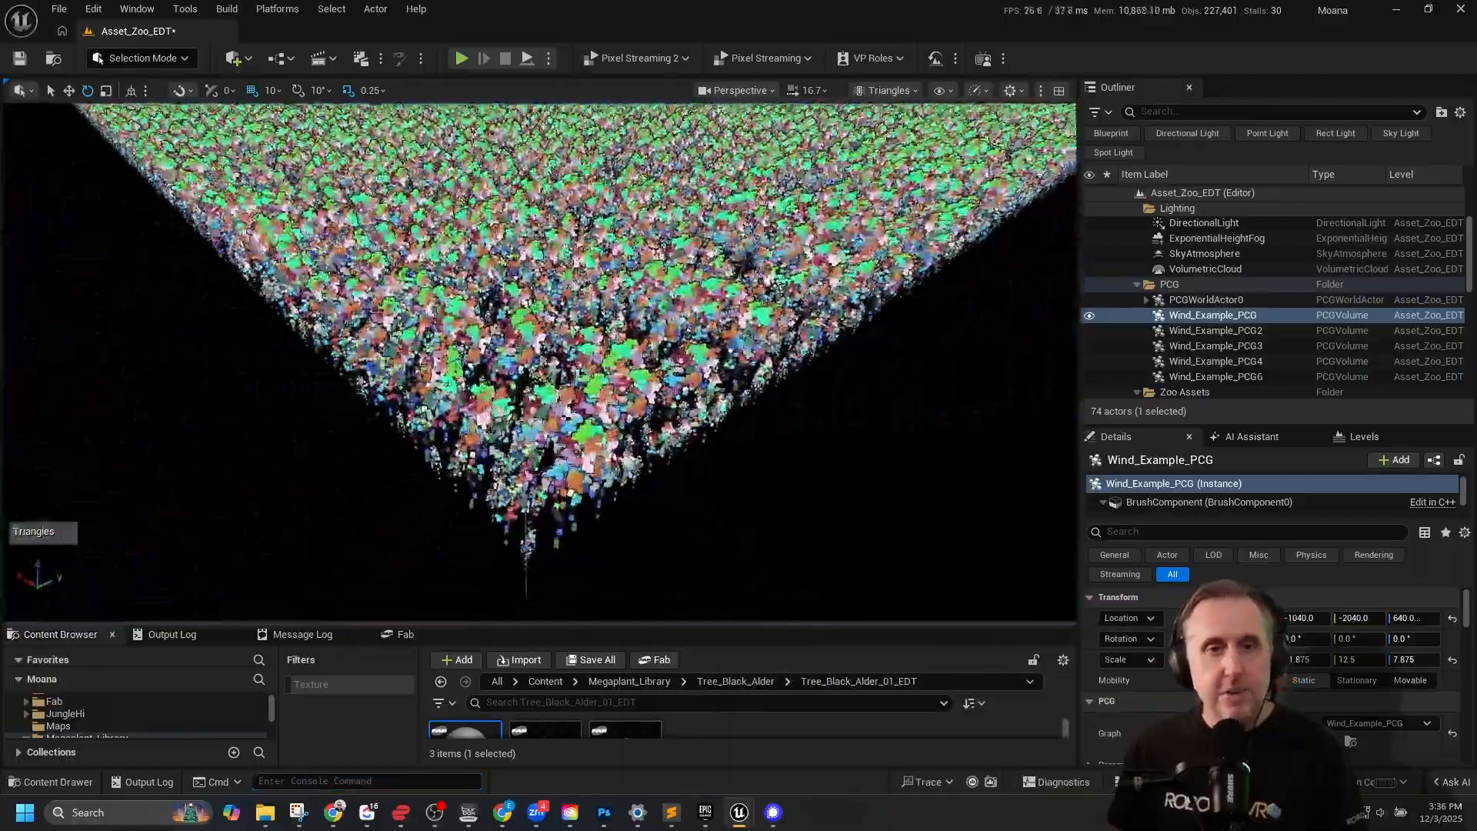
key("w")
right_click_drag(507, 405, 490, 404)
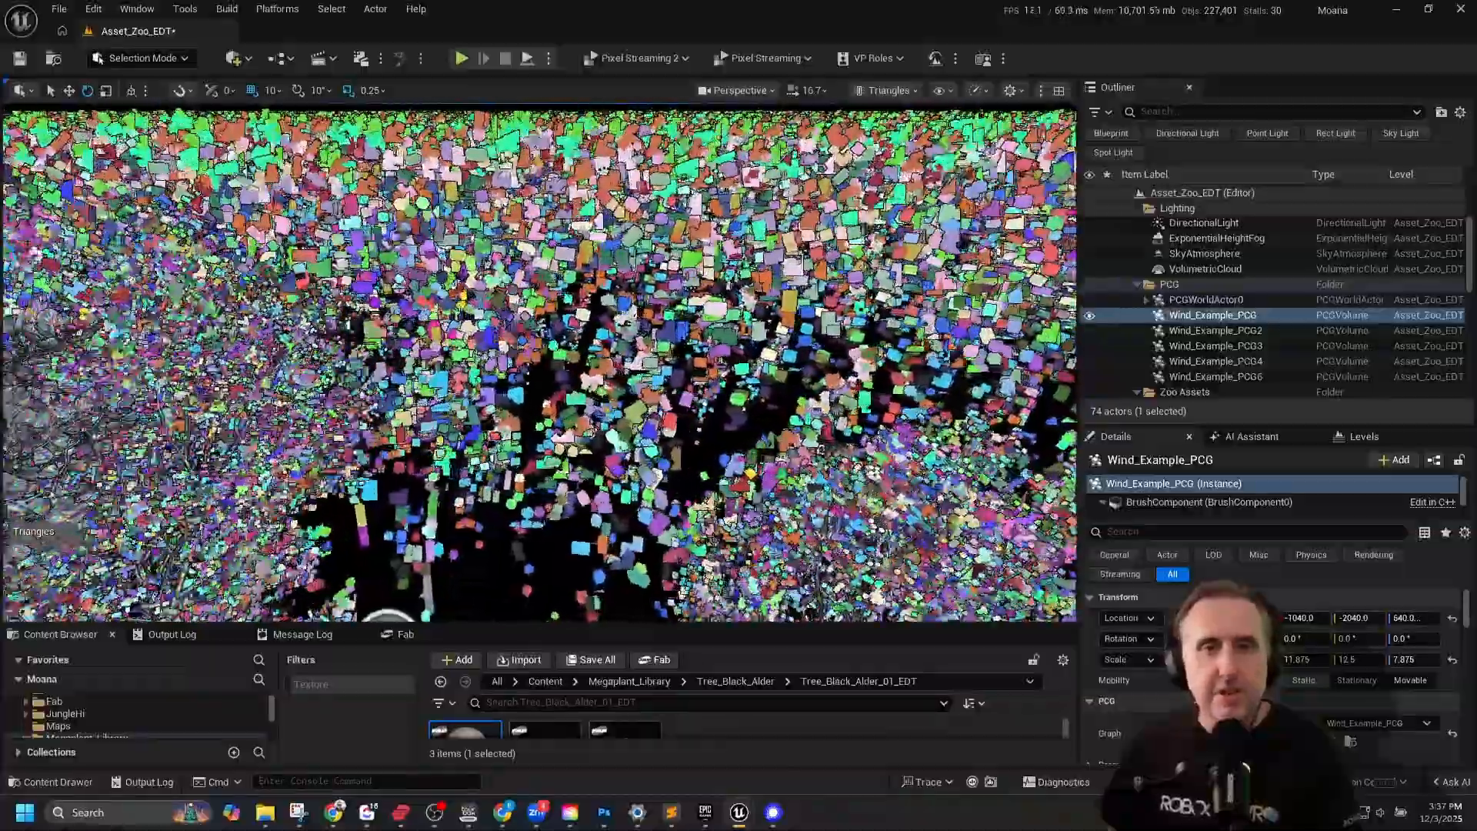
Return the viewport to Lit shading and inspect the forest foliage with the LOD bias offset applied.
scroll(541, 362, "down", 5)
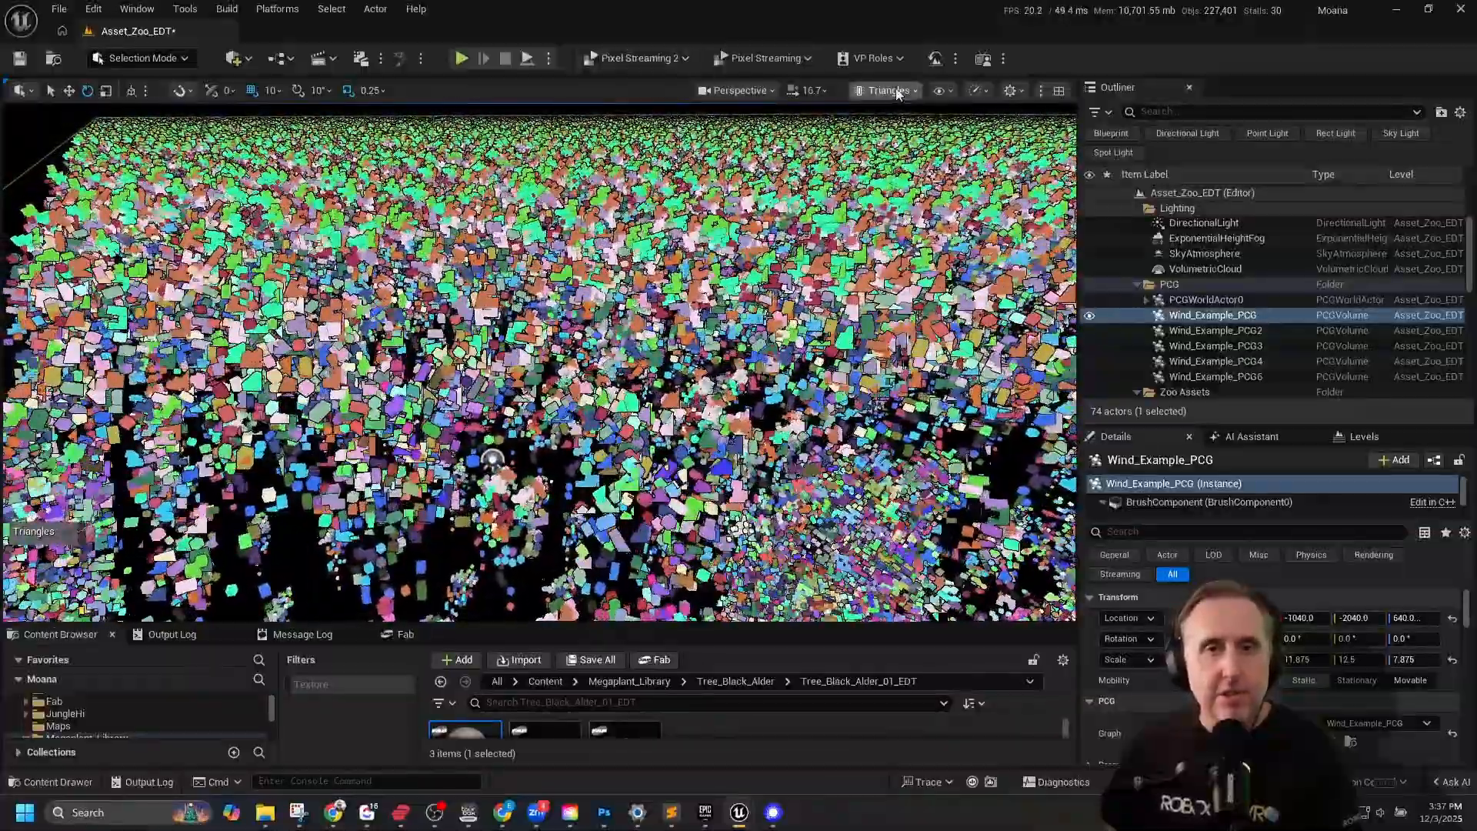
left_click(900, 151)
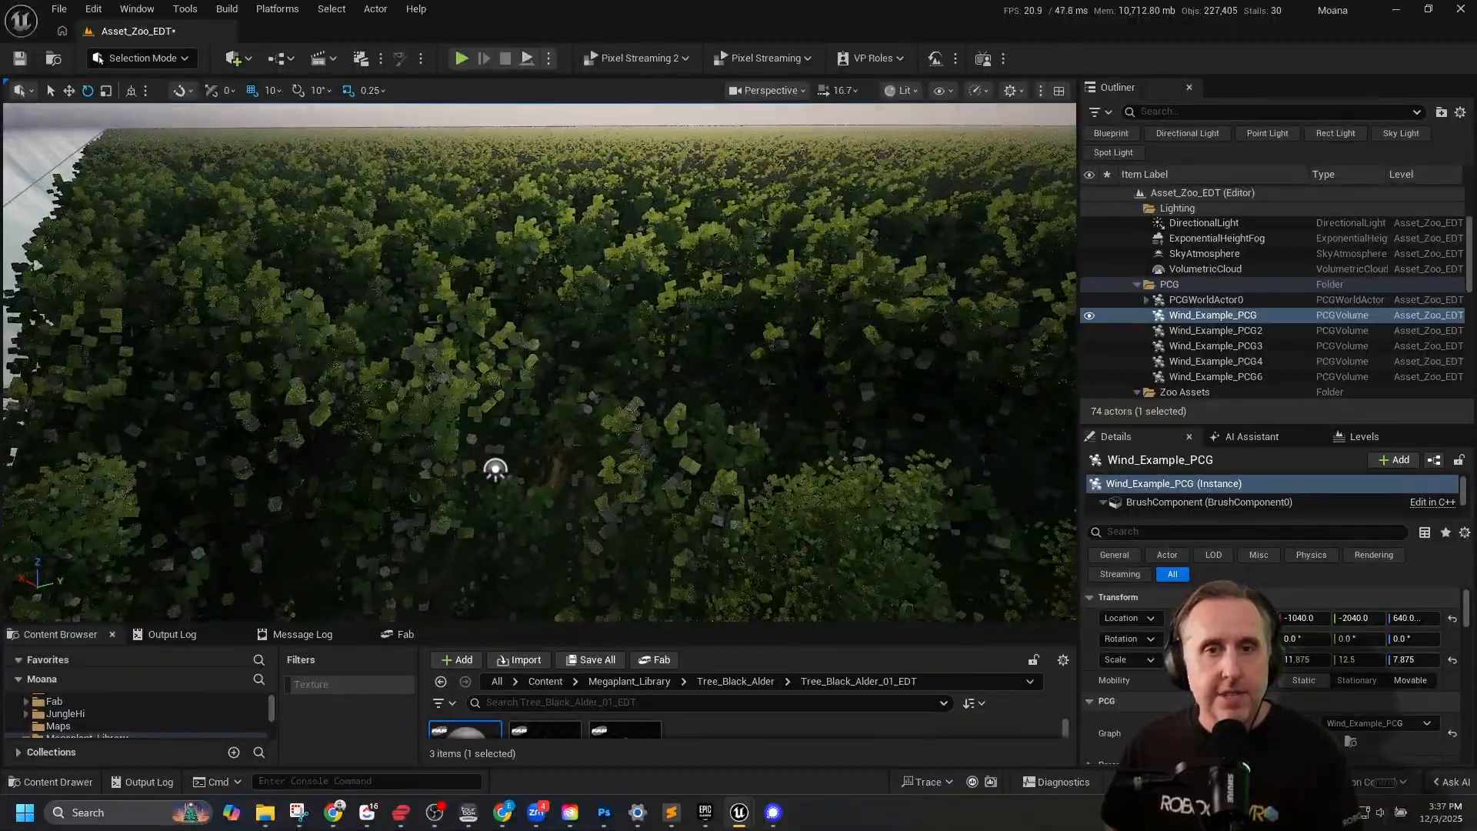
right_click_drag(835, 465, 353, 446)
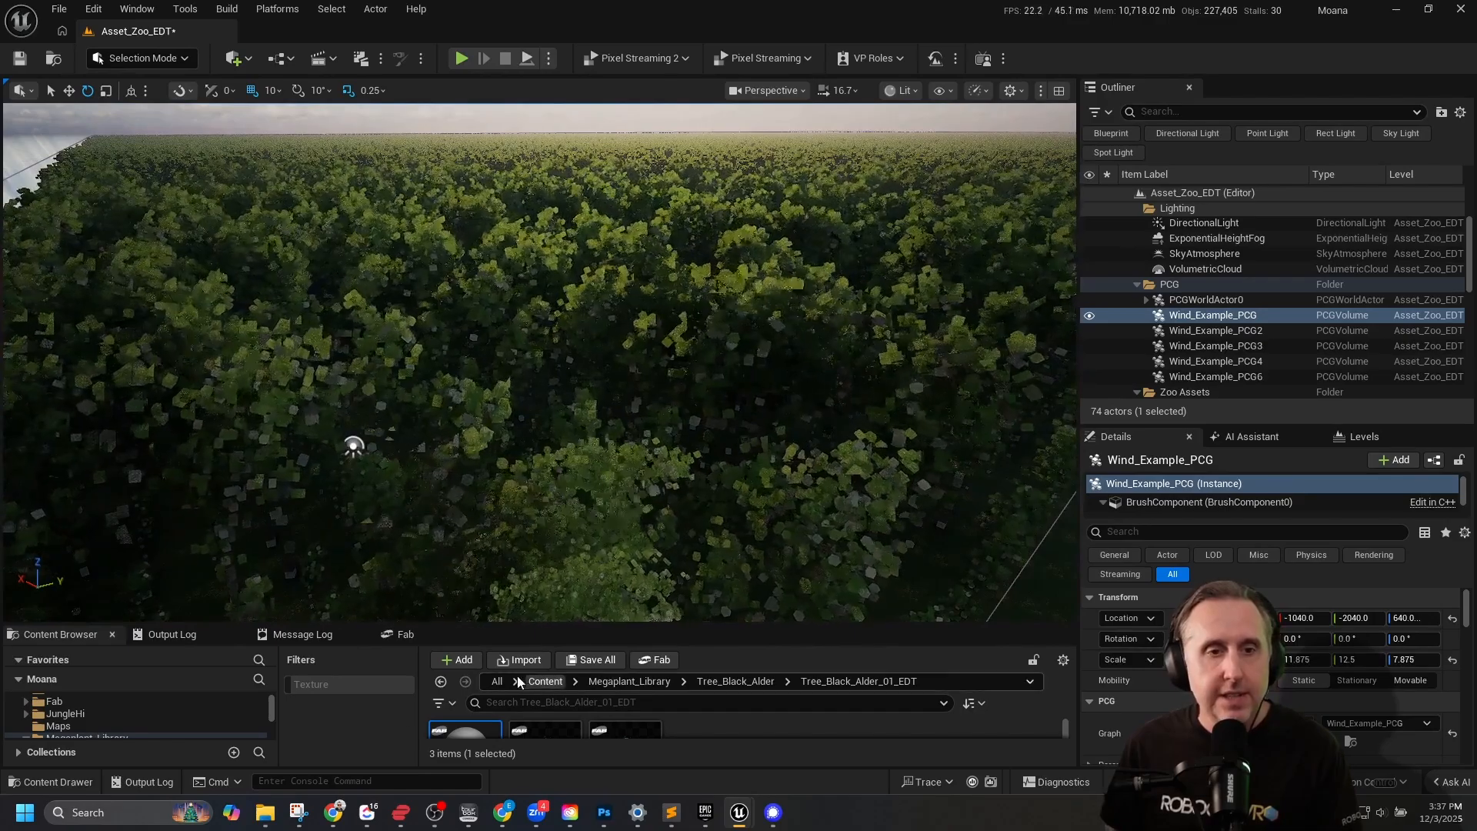
Run the console command r.Nanite.ViewMeshLODBias.Offset with a value of 0.
type("r.Nanite.ViewMeshLODBias.Offset 10")
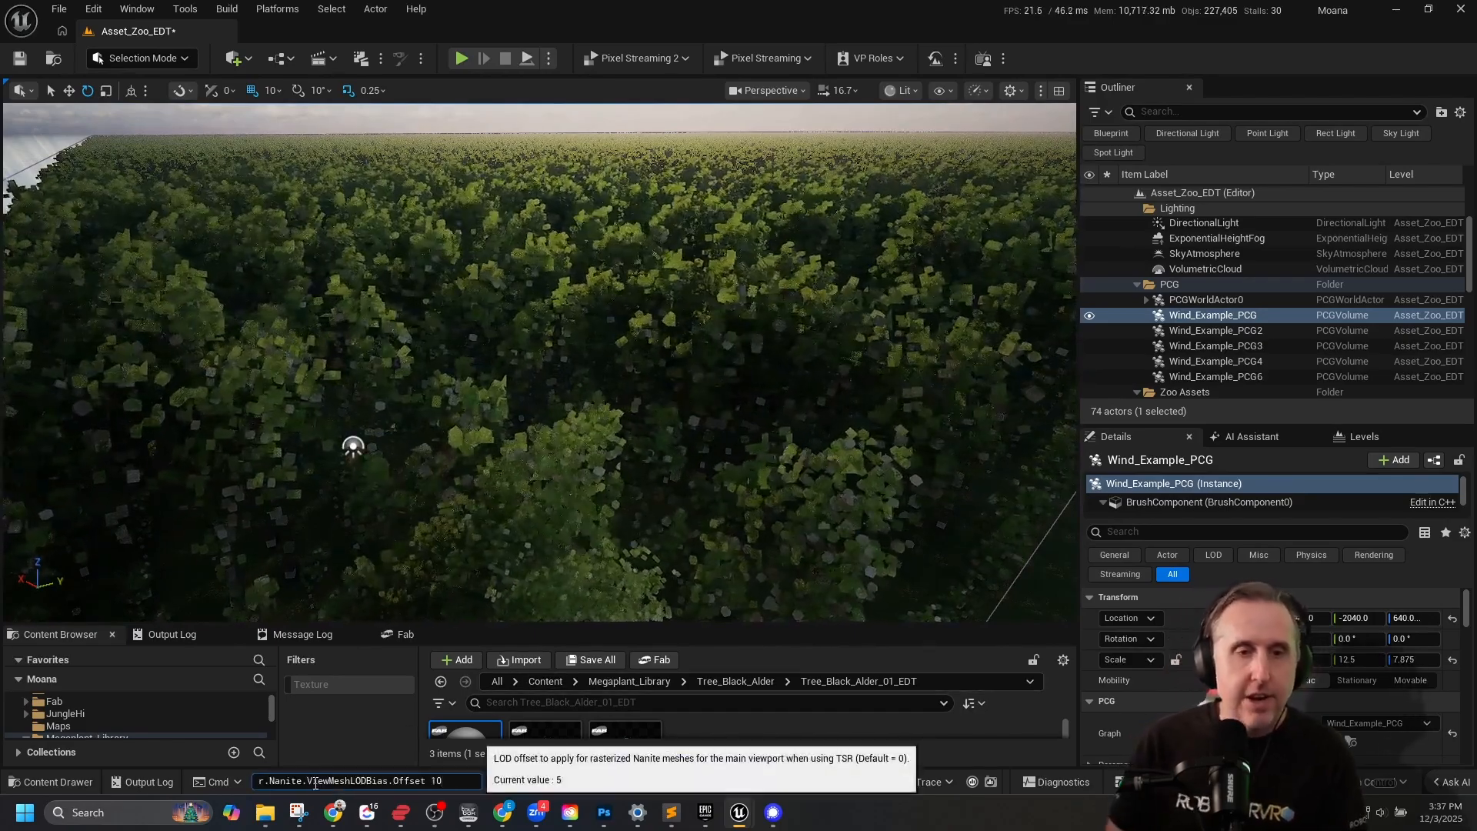
key("BackSpace")
key("BackSpace")
type("0")
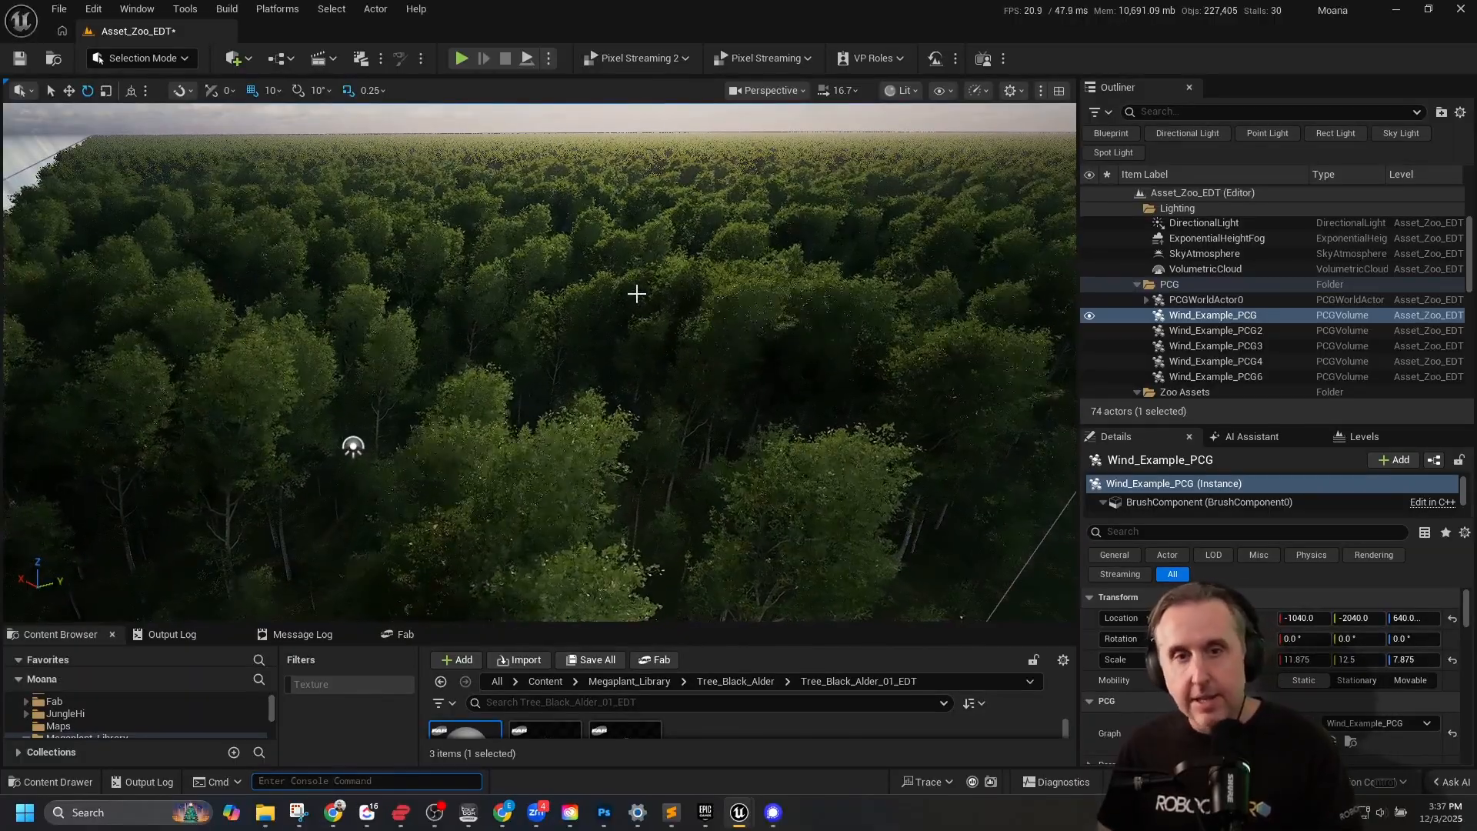
type("g")
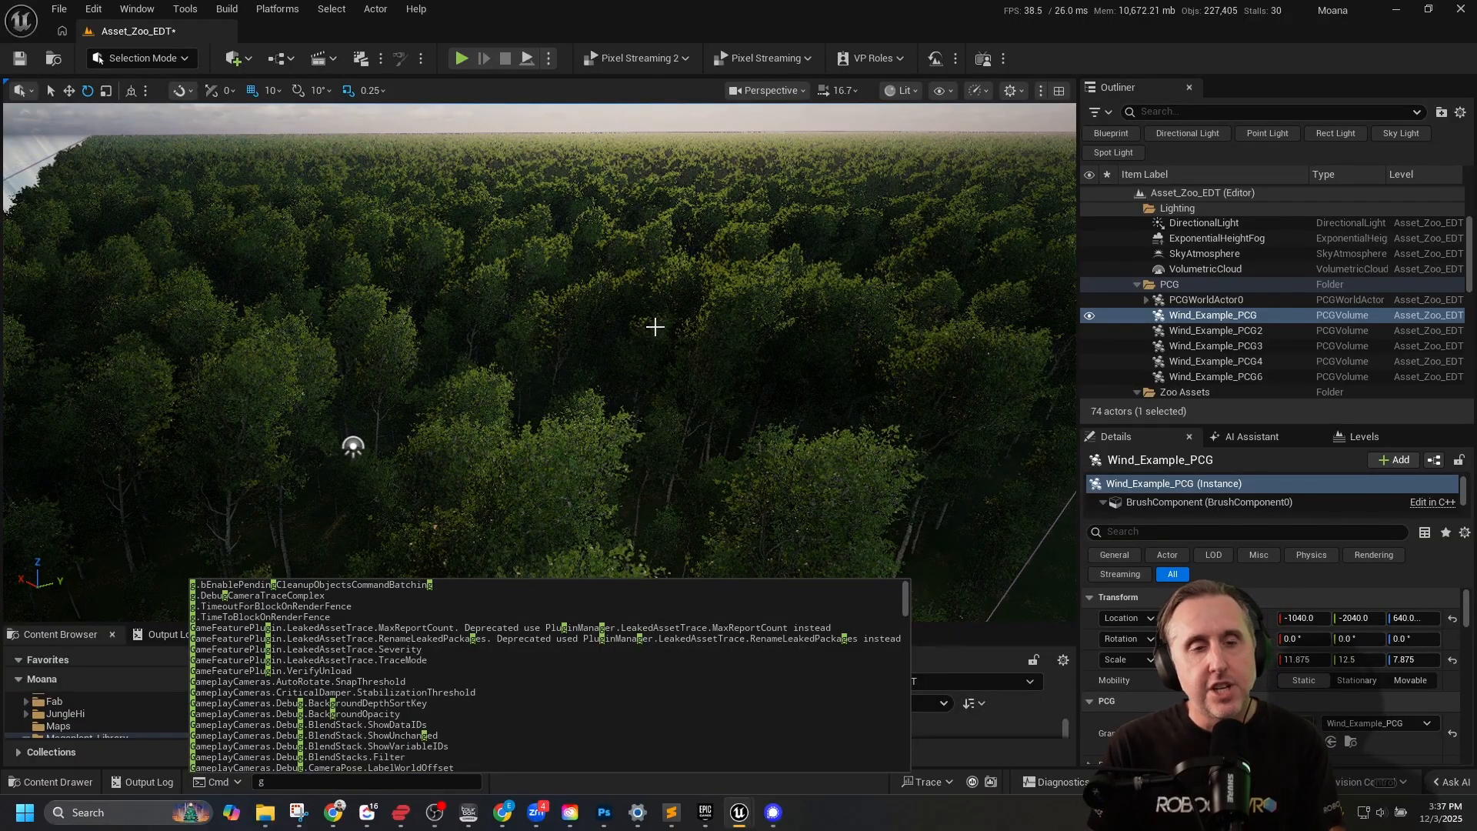
left_click(653, 118)
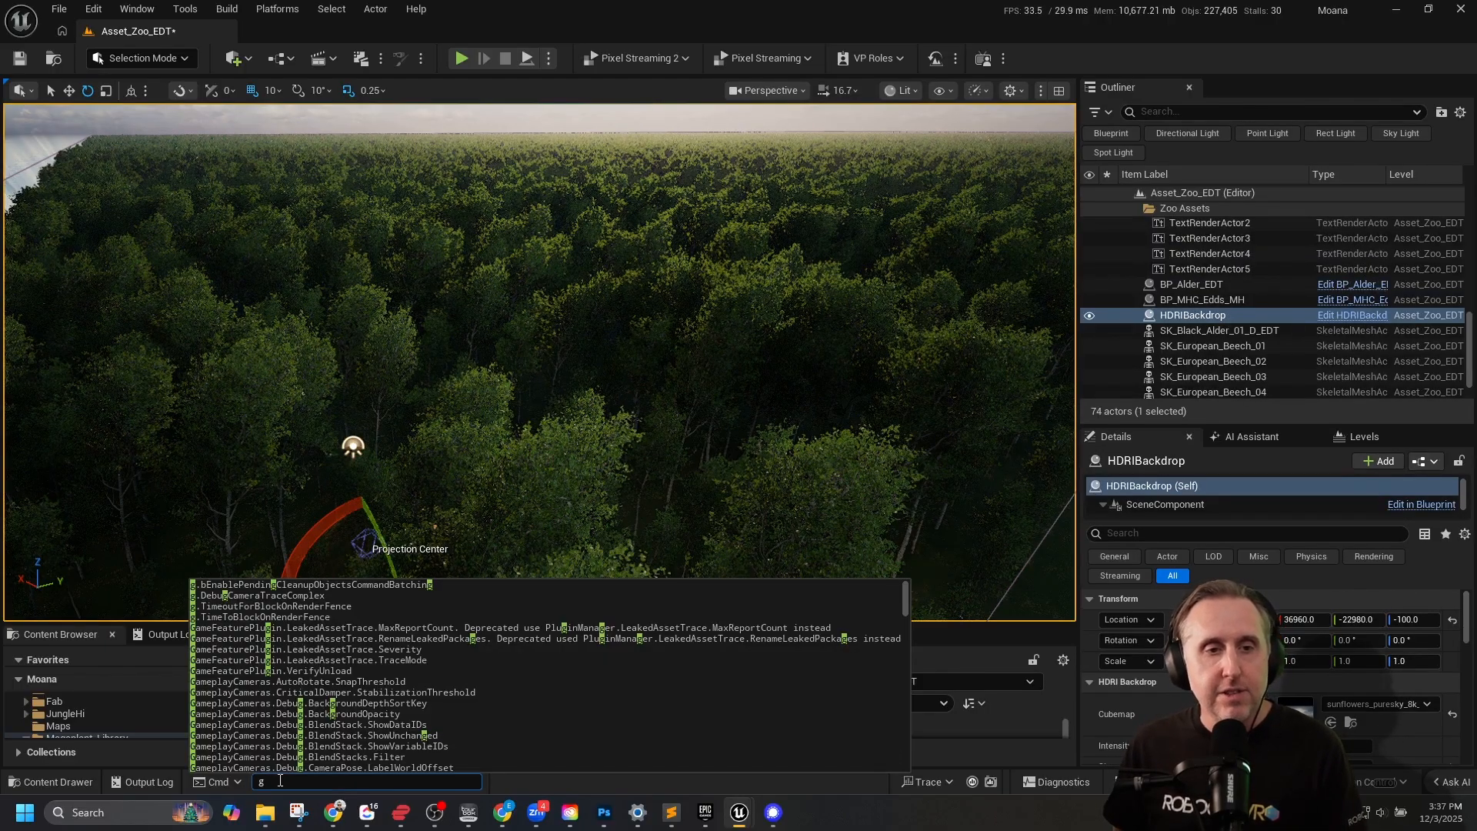
key("BackSpace")
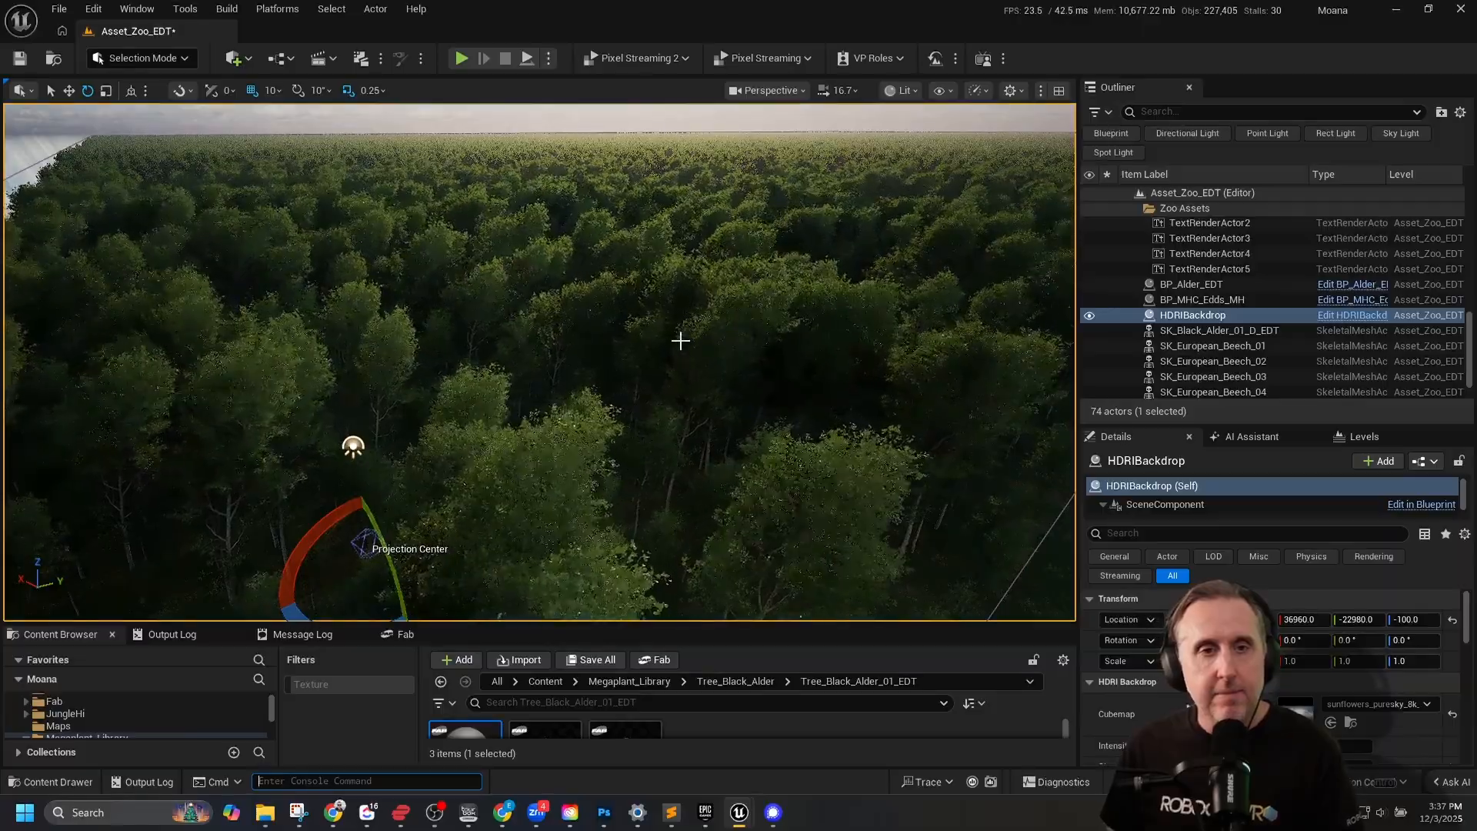
View the forest from lower over the treetops with the horizon in frame.
key("w")
right_click_drag(680, 339, 668, 281)
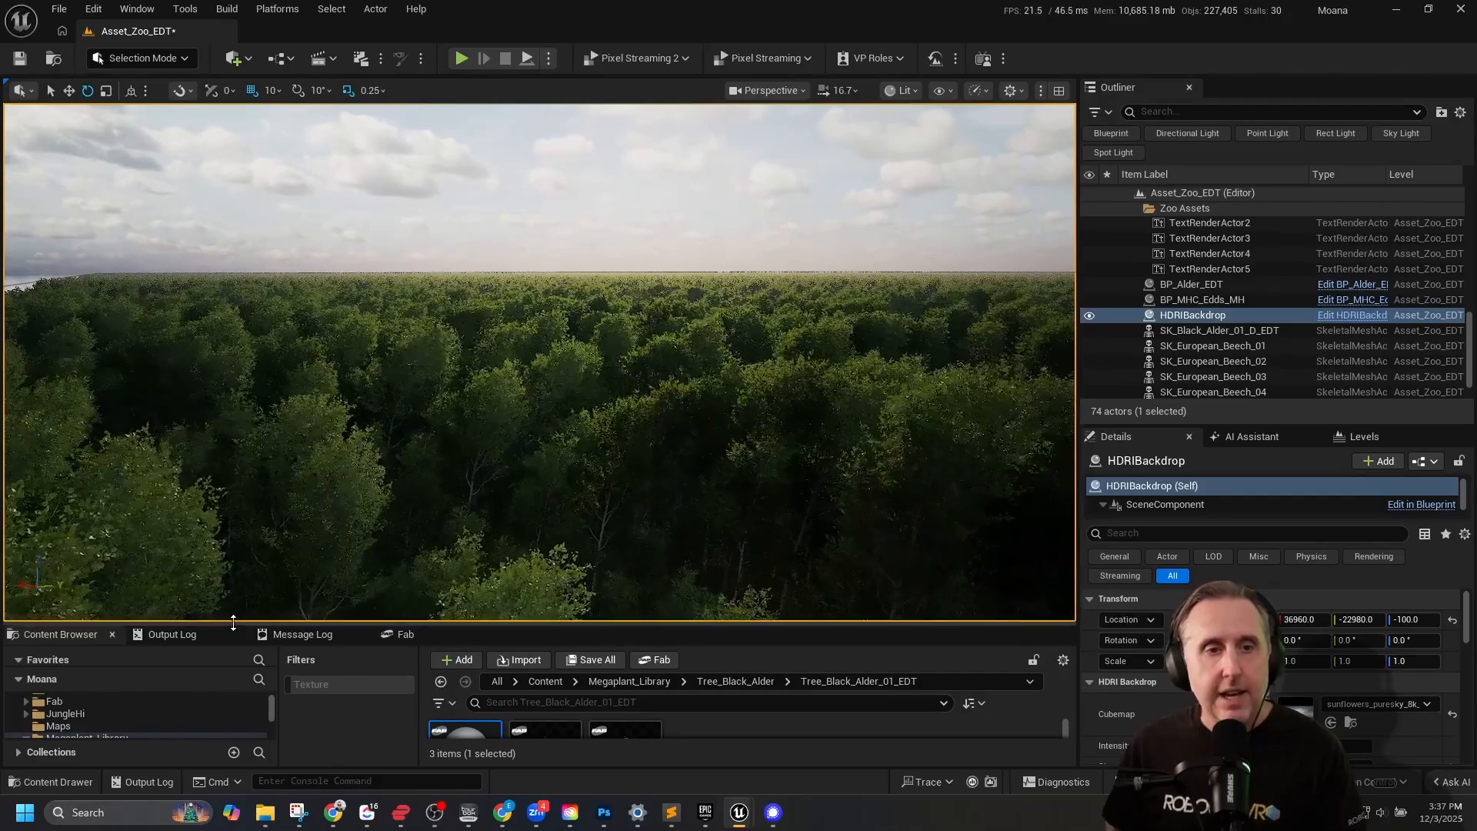
Look through the project's content folders, and show the Fab "megaplants" results again beneath an enlarged viewport.
left_click_drag(234, 623, 234, 459)
scroll(154, 677, "down", 2)
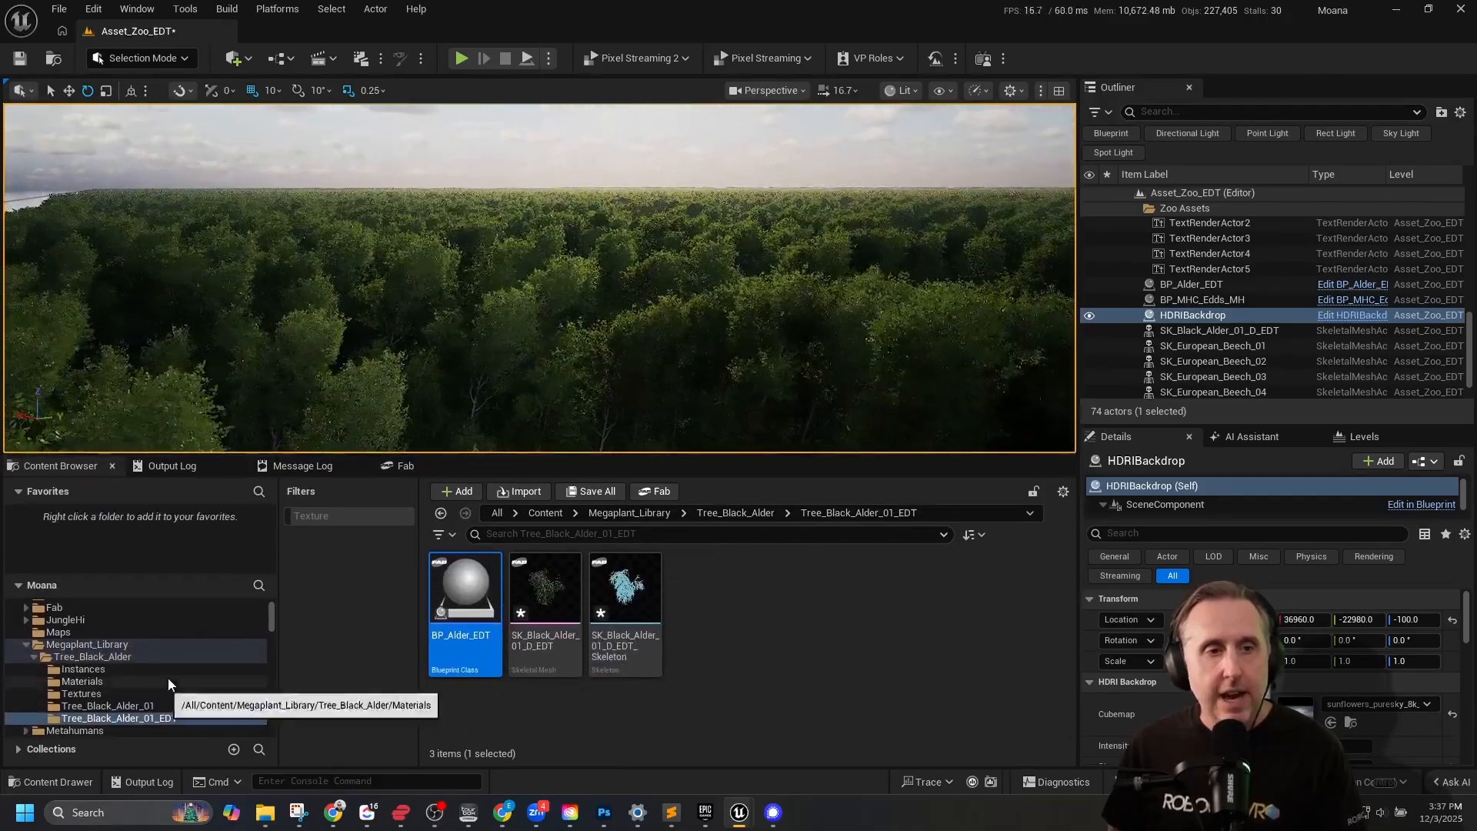
scroll(86, 665, "down", 5)
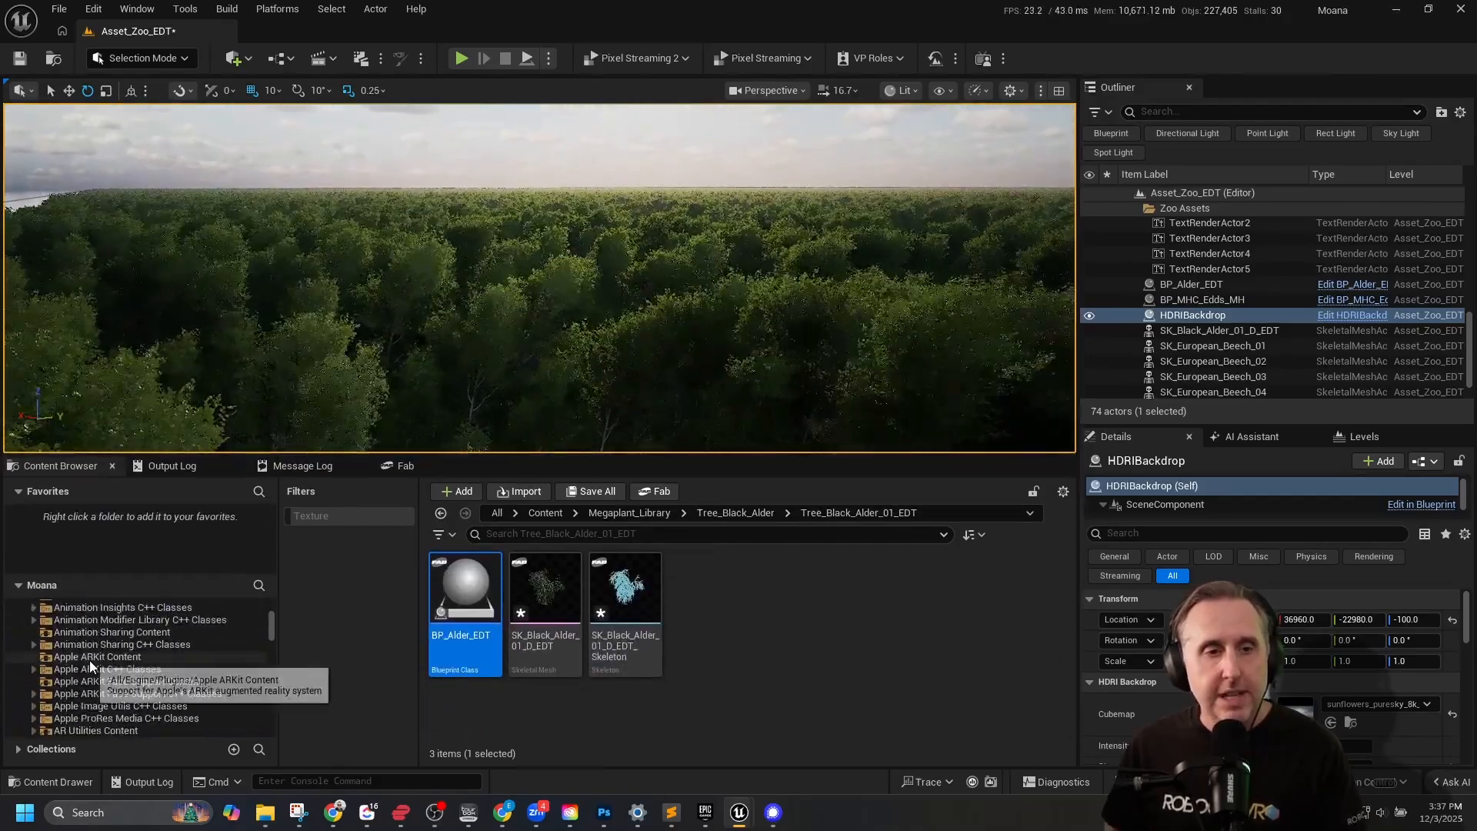
scroll(90, 657, "up", 5)
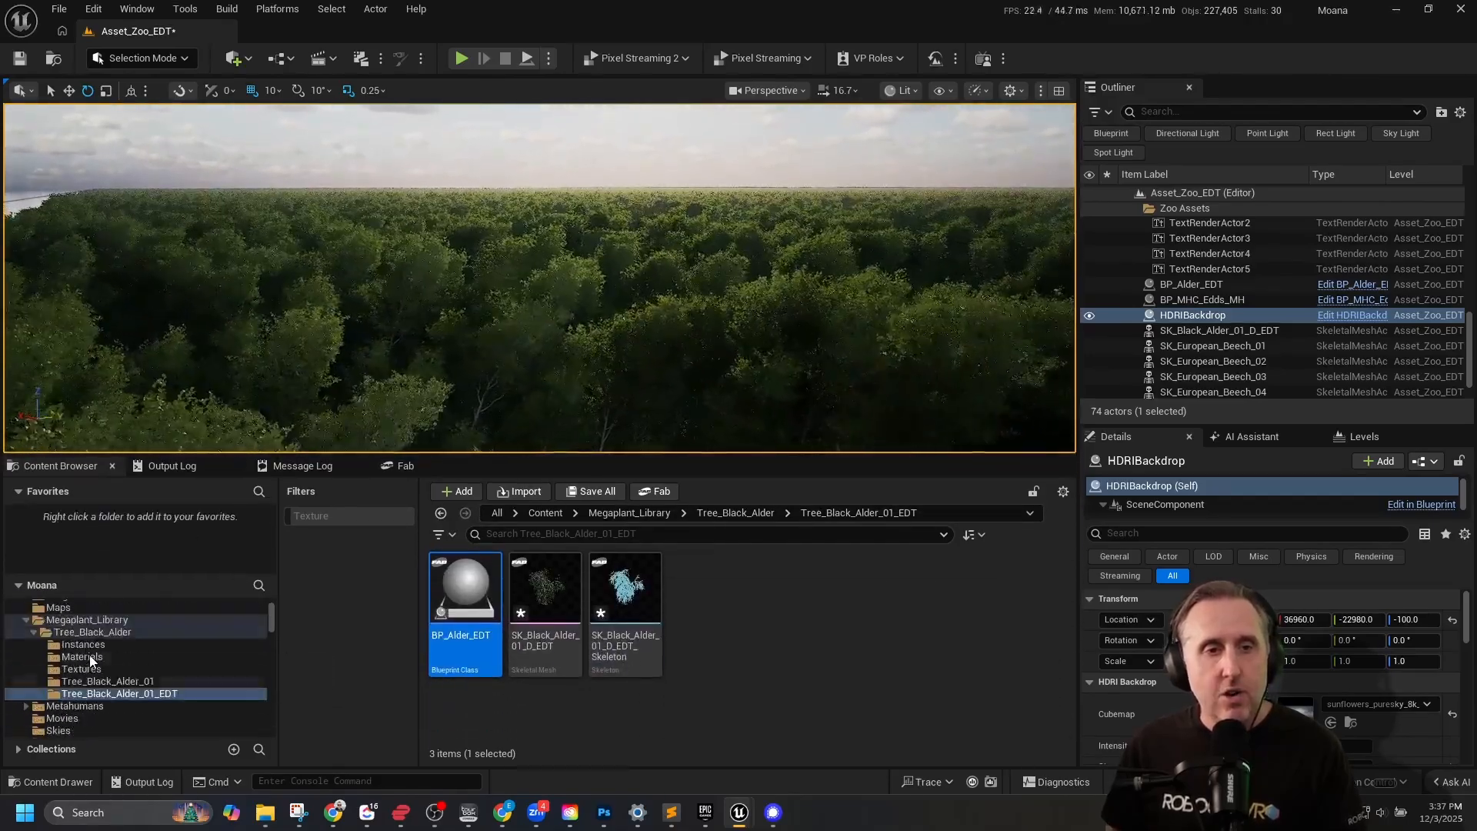
left_click(417, 467)
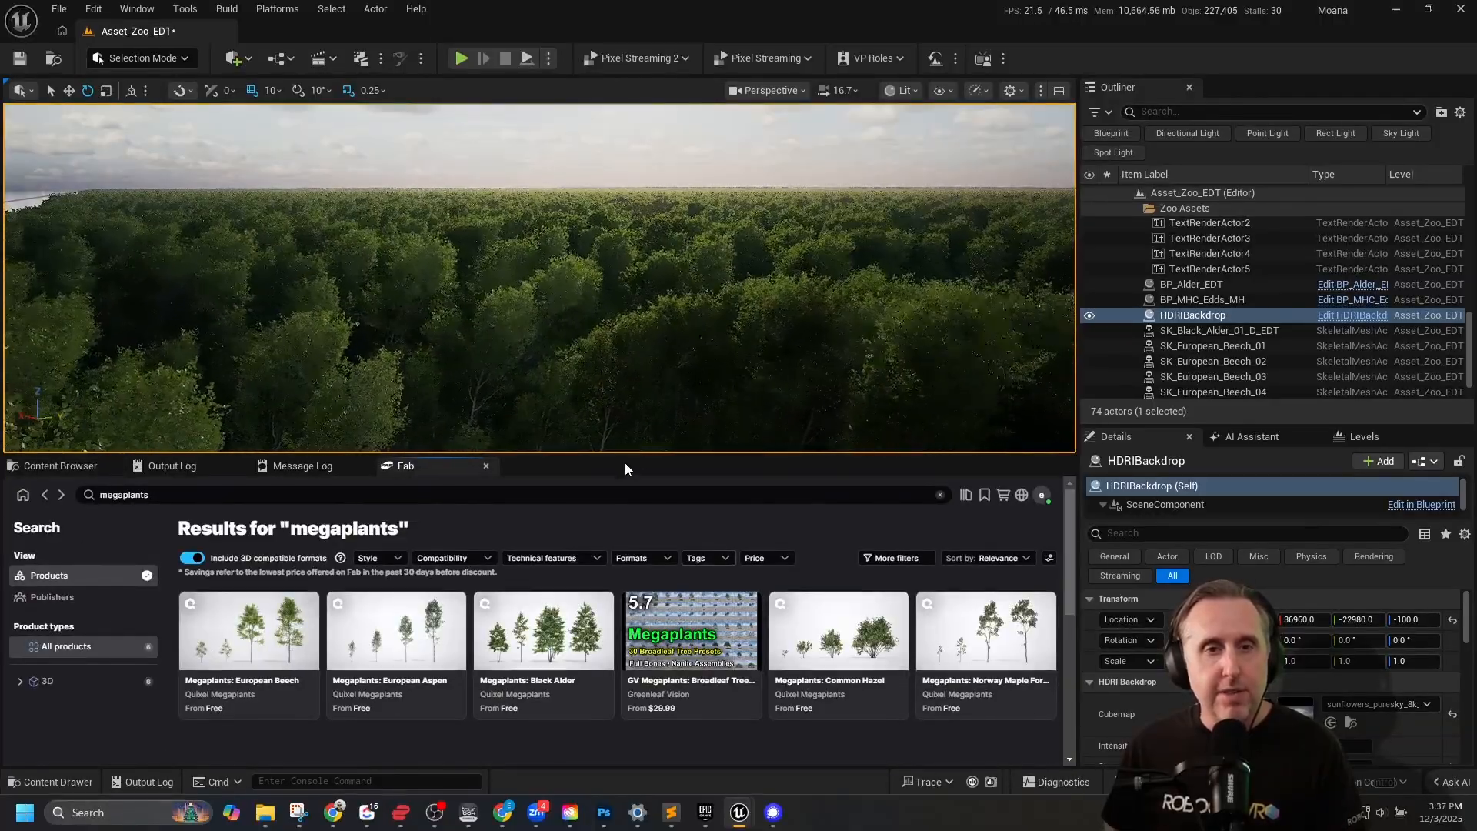
left_click_drag(617, 451, 634, 620)
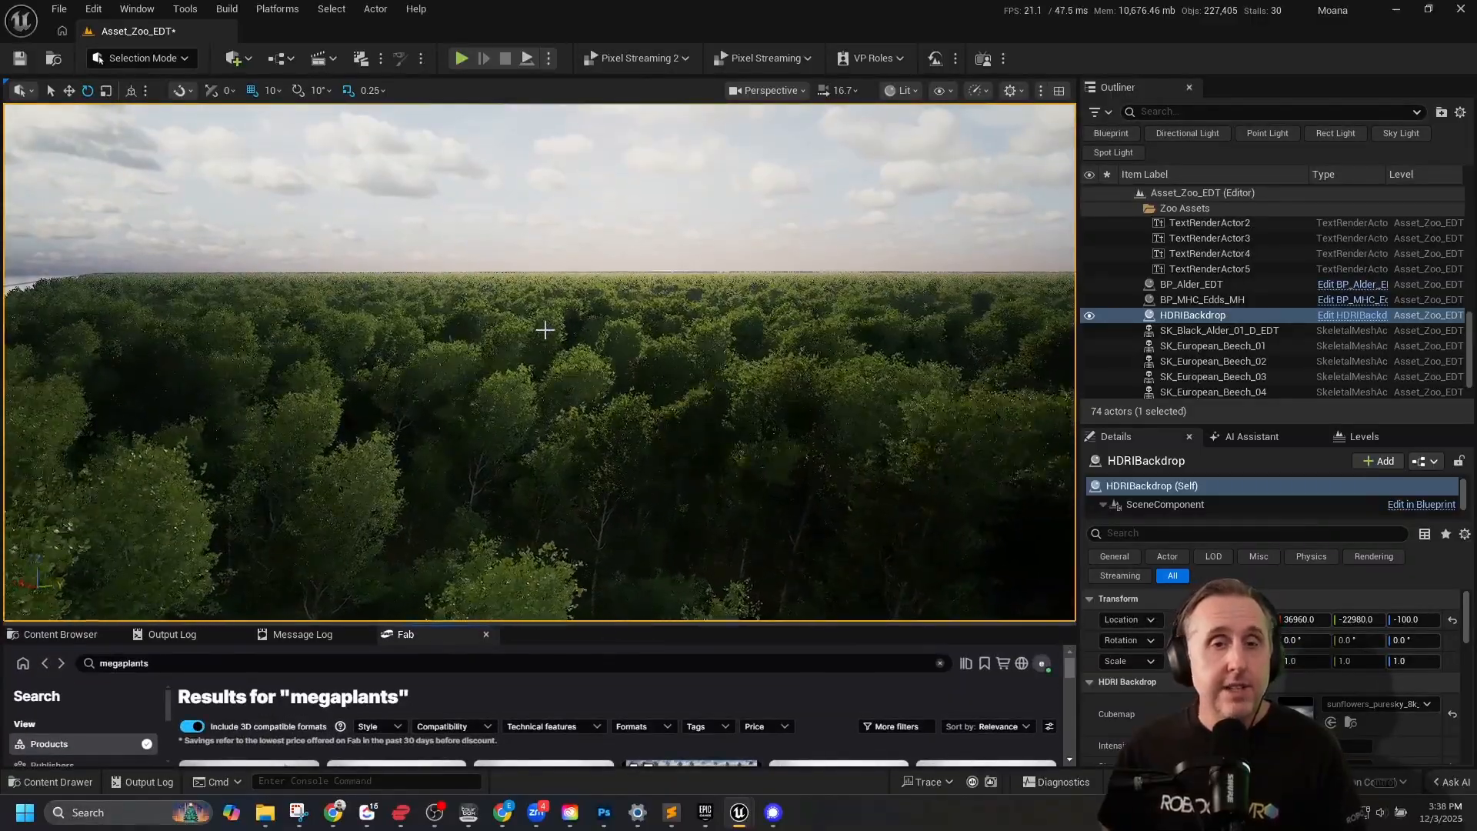